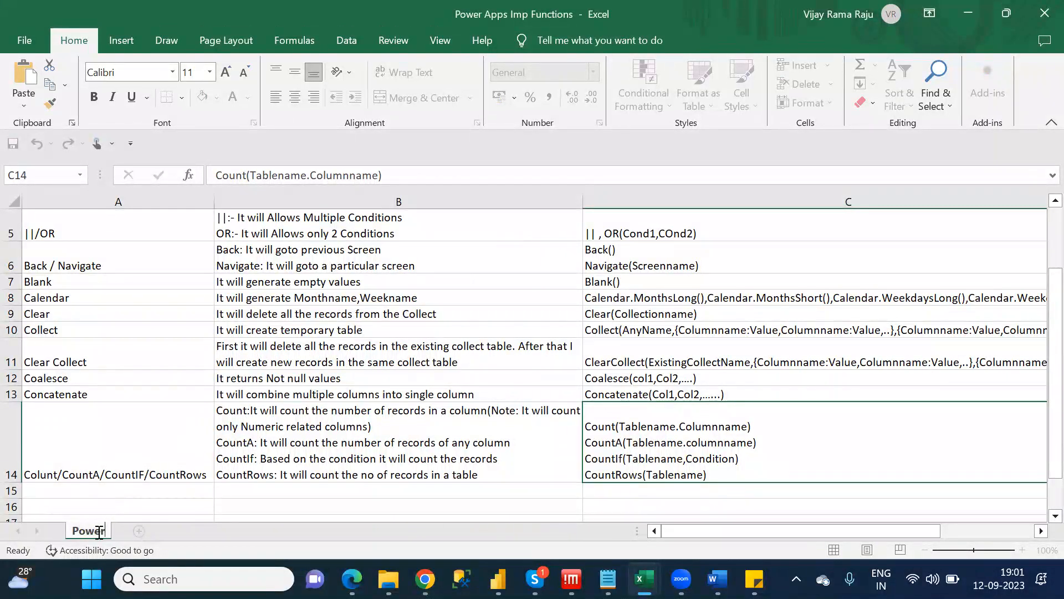
Rename the worksheet as Power Apps Funs.
text(Apps Funs)
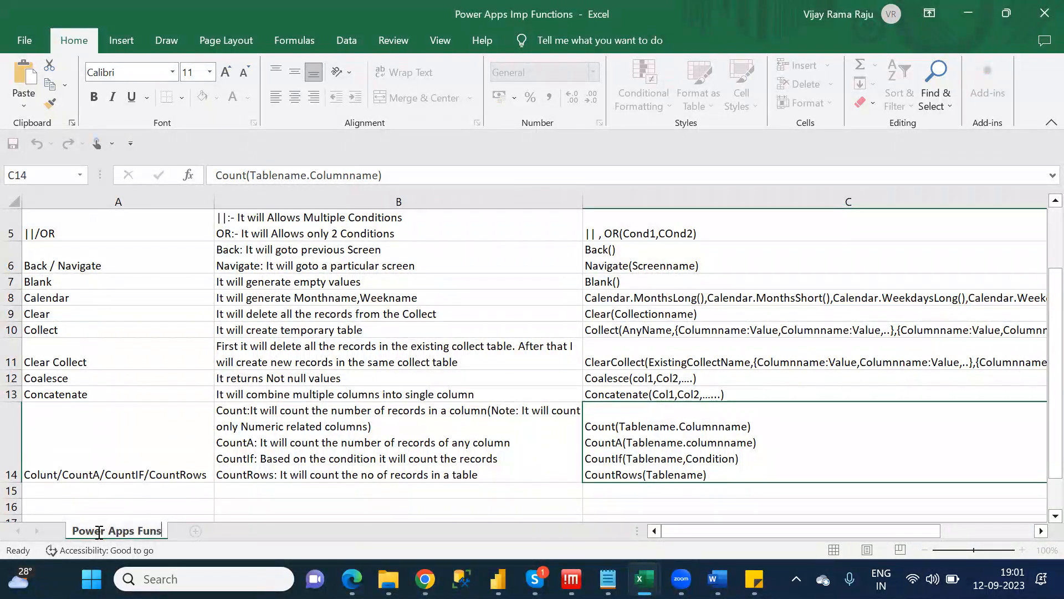
key(Return)
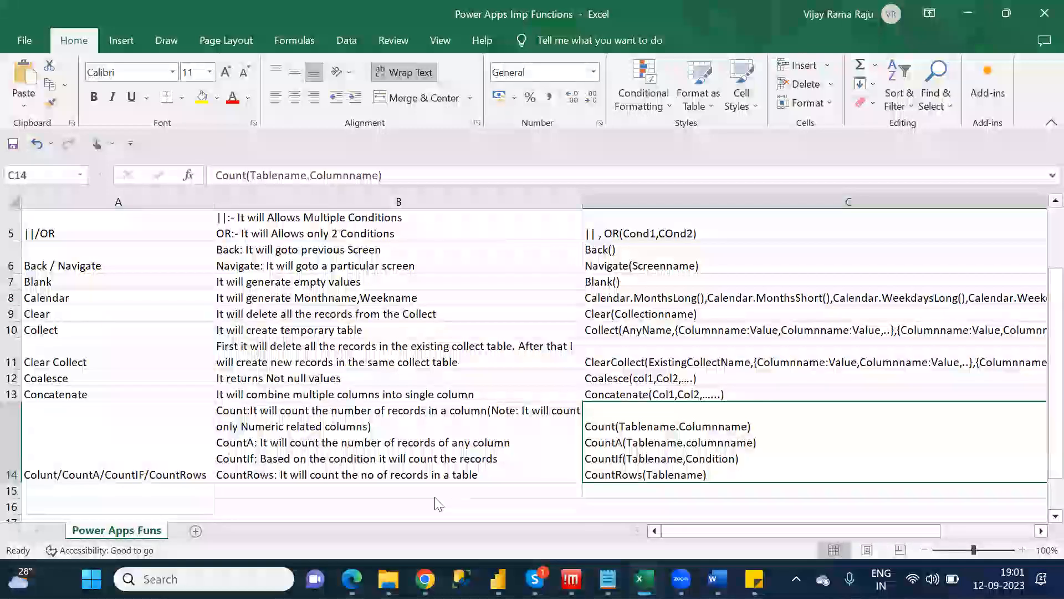
Switch to the Category_Wise_Functions text file in Notepad.
key(alt+Tab)
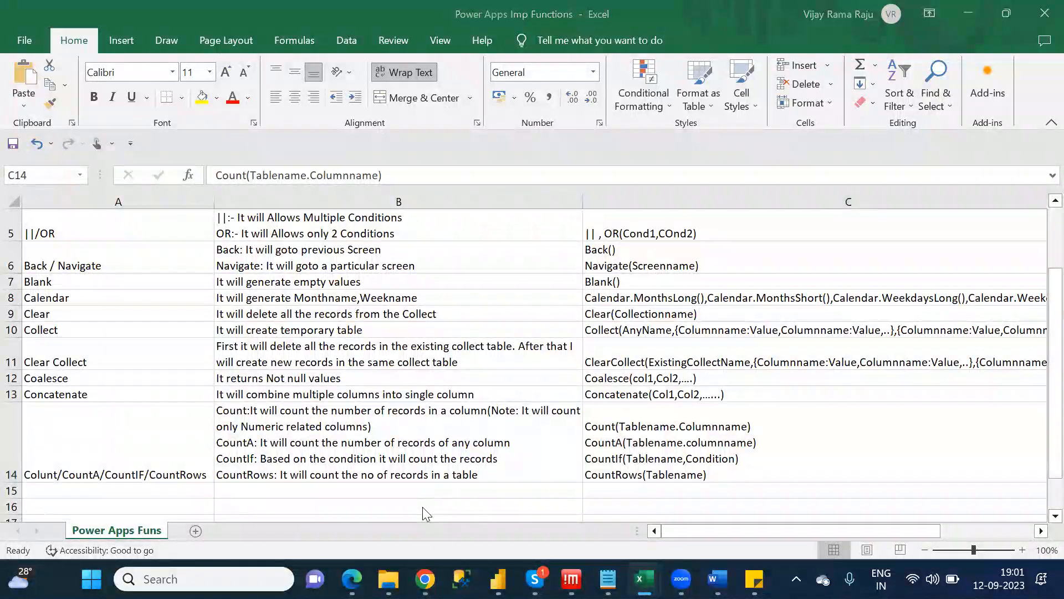
key(alt+Tab)
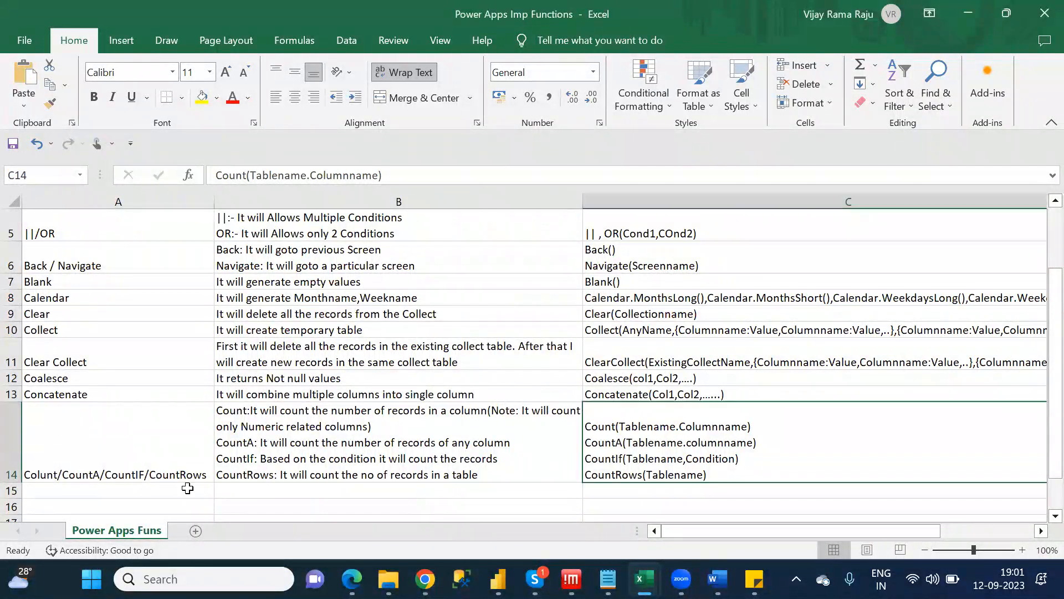
click(187, 488)
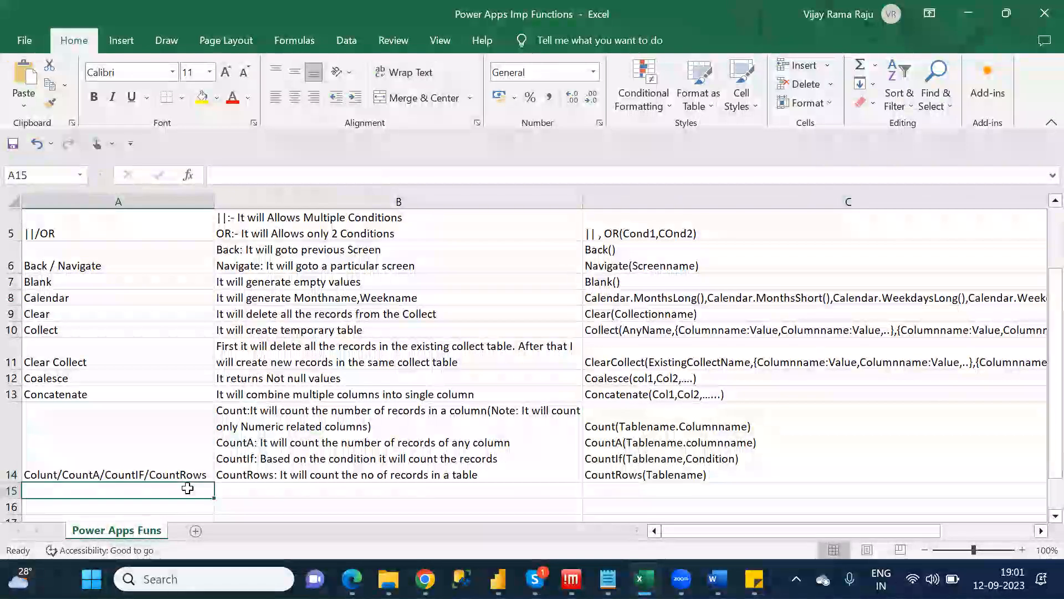
key(alt+Tab)
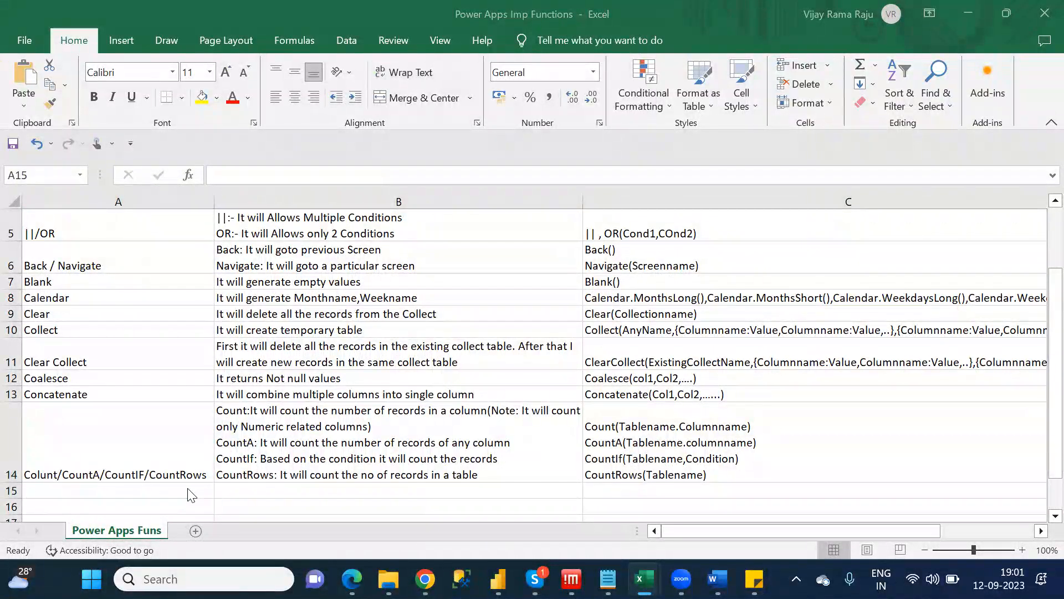
key(alt+Tab)
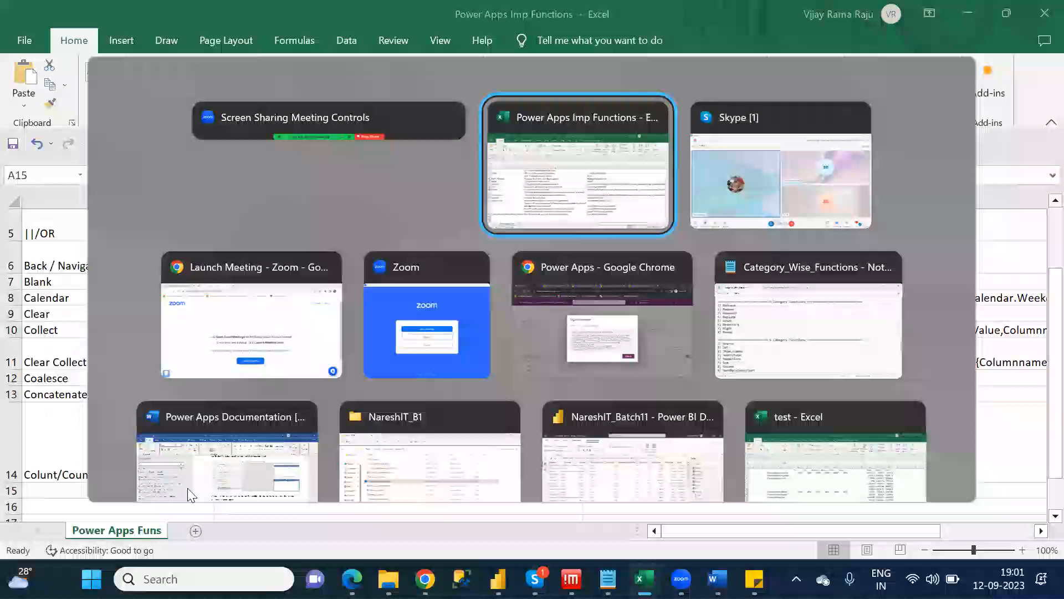
key(alt+Tab)
key(alt+Tab)
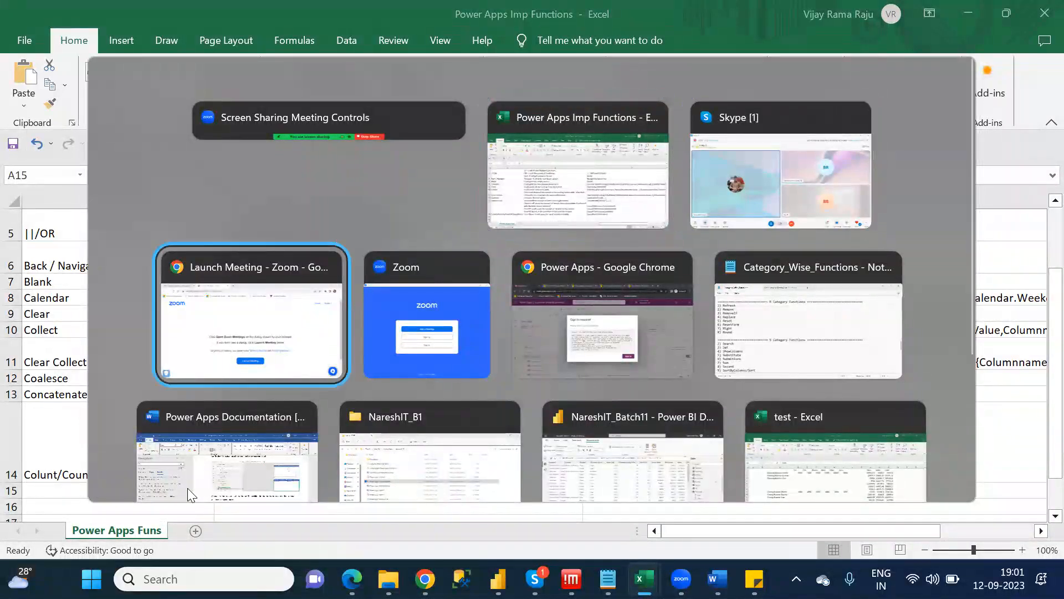
key(alt+Tab)
key(alt+Tab)
key(alt+Tab)
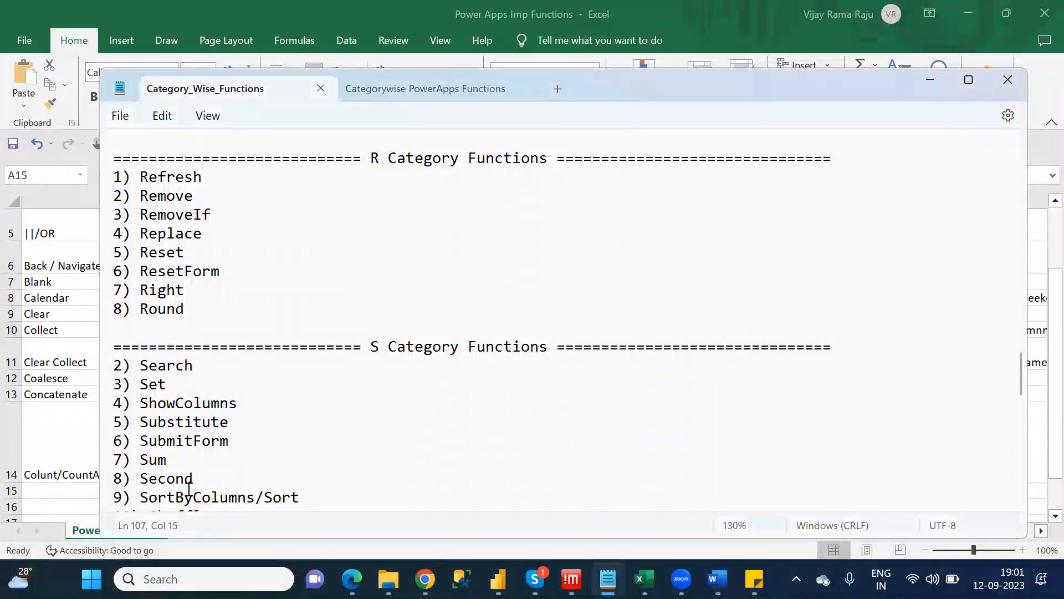
Examine the function list from the A category through to the DateAdd entry in the D category.
key(Page_Up)
key(Page_Up)
key(Page_Up)
key(Page_Up)
key(Page_Up)
key(Page_Up)
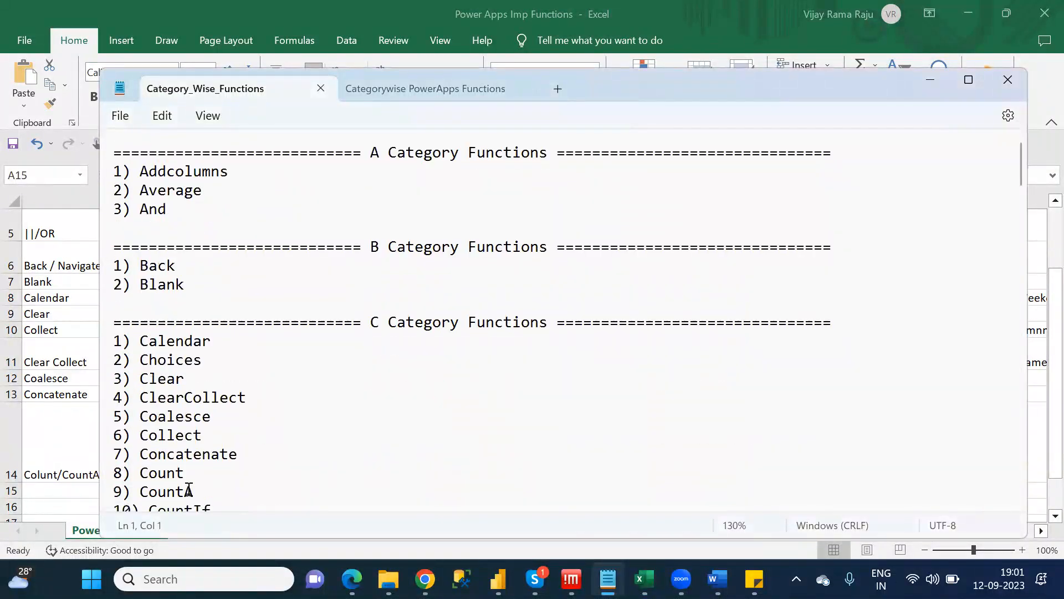
key(Down)
key(Down)
key(Down)
key(Down)
key(Down)
key(Down)
key(Down)
key(Down)
key(Down)
key(Down)
key(Down)
key(Down)
key(Down)
key(Down)
key(Down)
key(Down)
key(Down)
key(Down)
key(Down)
key(Down)
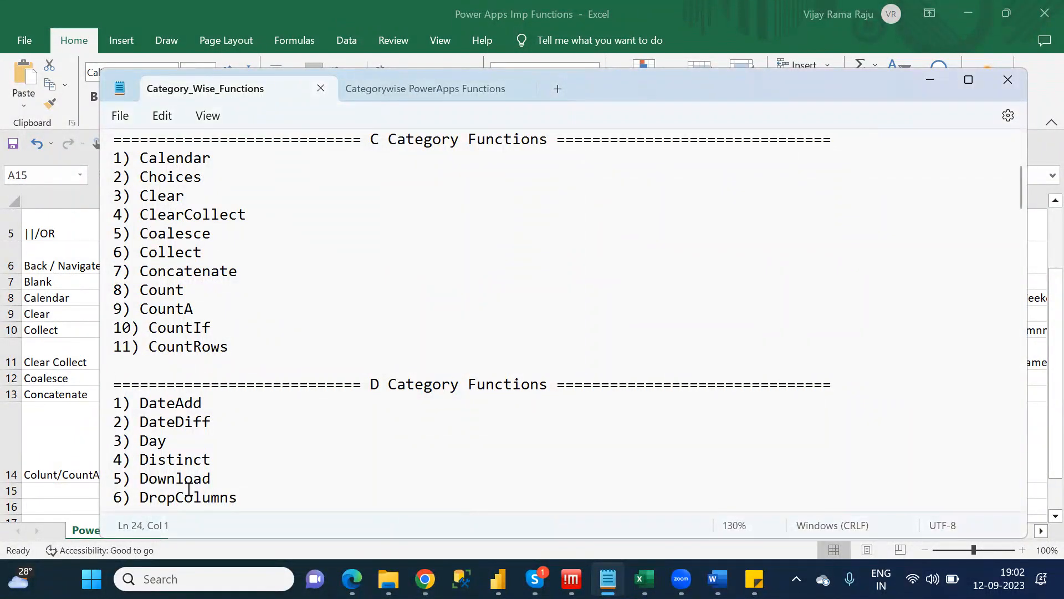
double_click(162, 405)
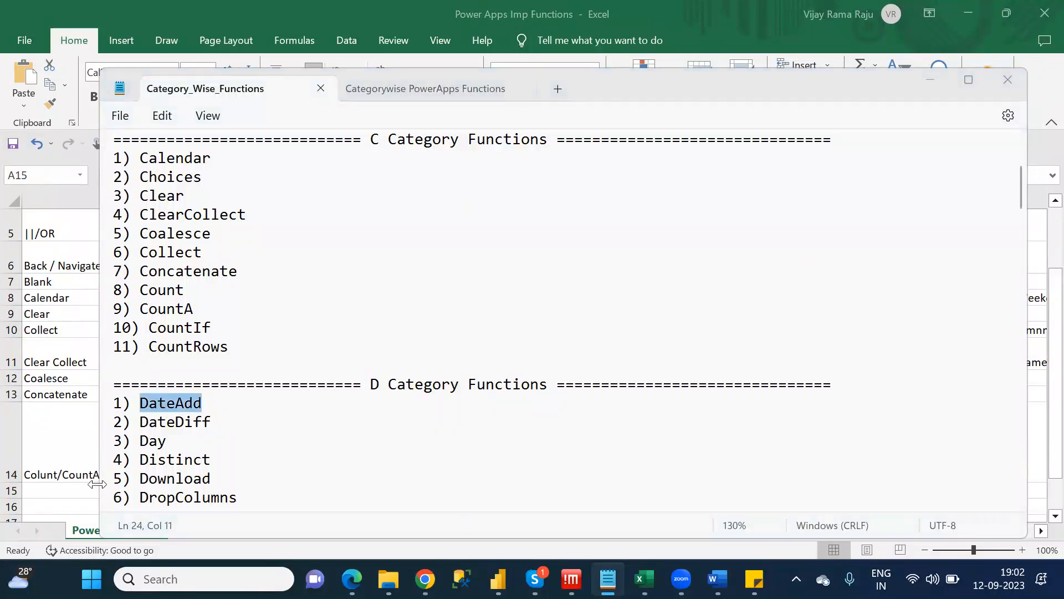
Switch back to the Excel workbook and enter DateAdd in cell A15.
click(81, 492)
text(Date)
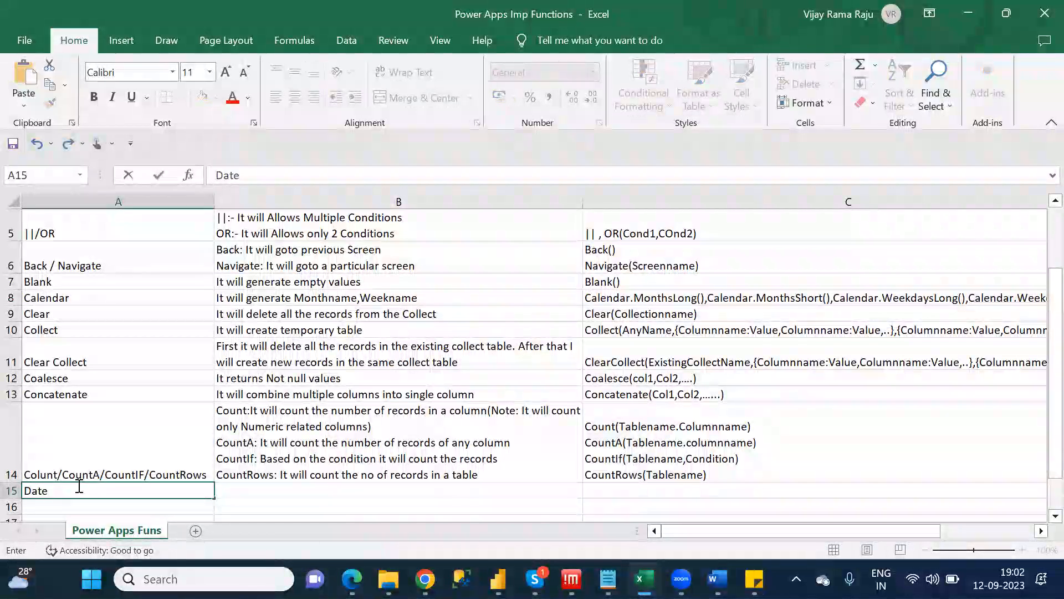
text(Add)
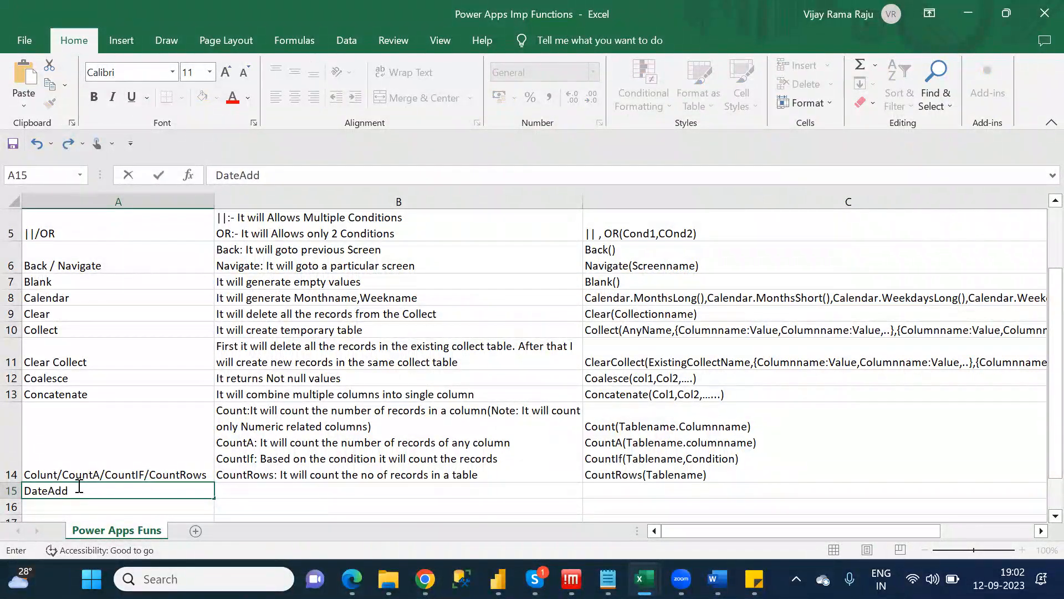
key(Tab)
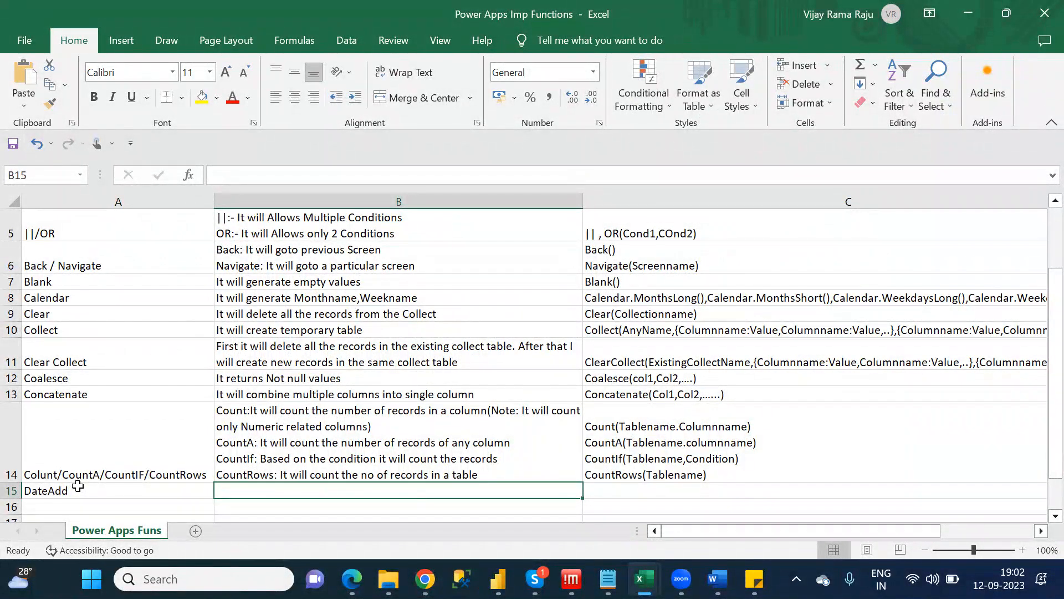
Enter the description "Based on the interval we can add numeric values to the date column" in cell B15.
text(Ba)
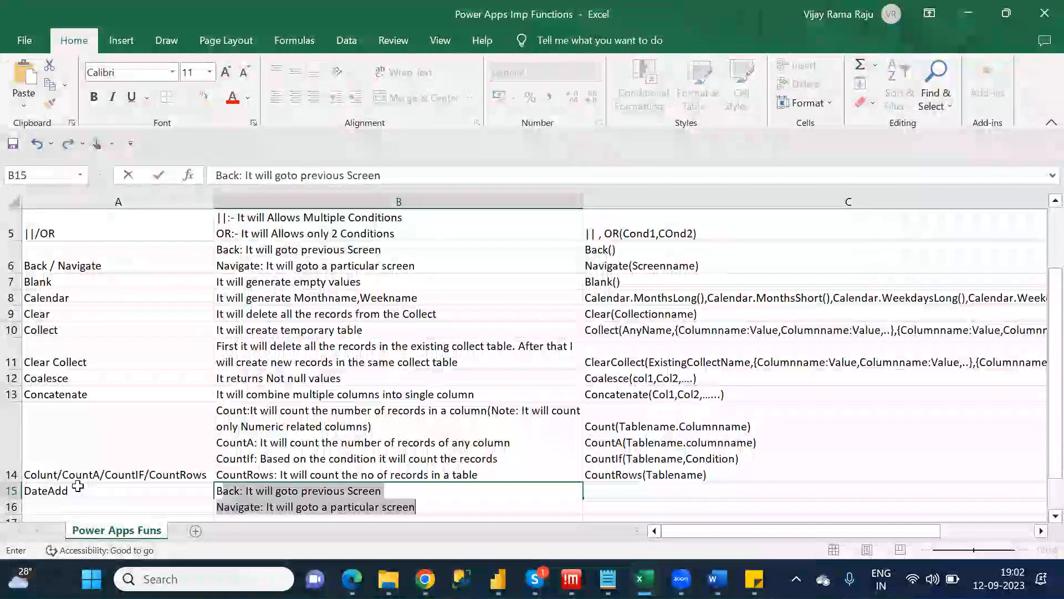
text(sed on)
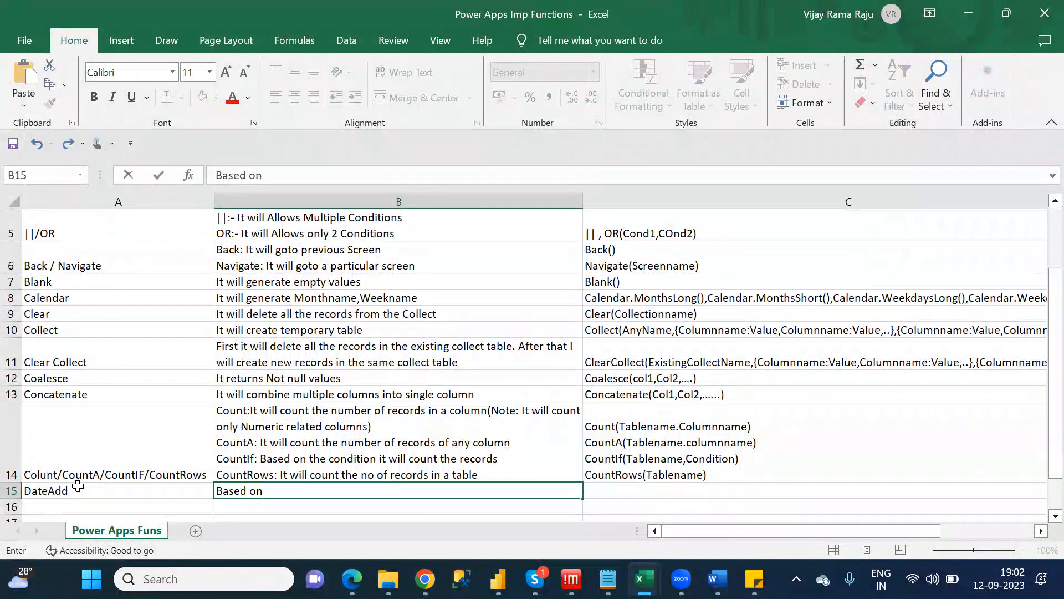
text( the interval we can )
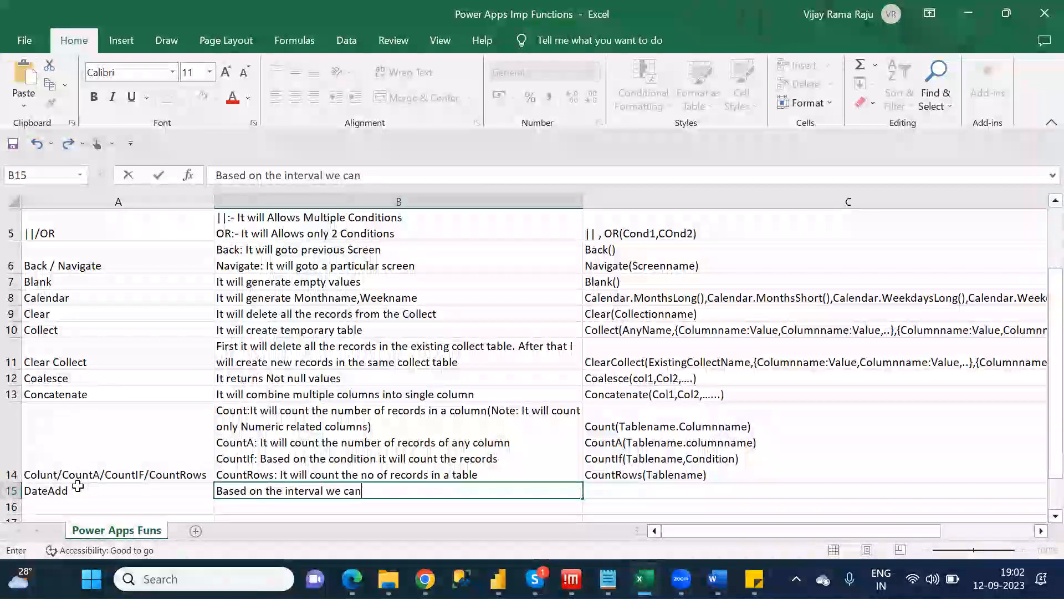
text(add)
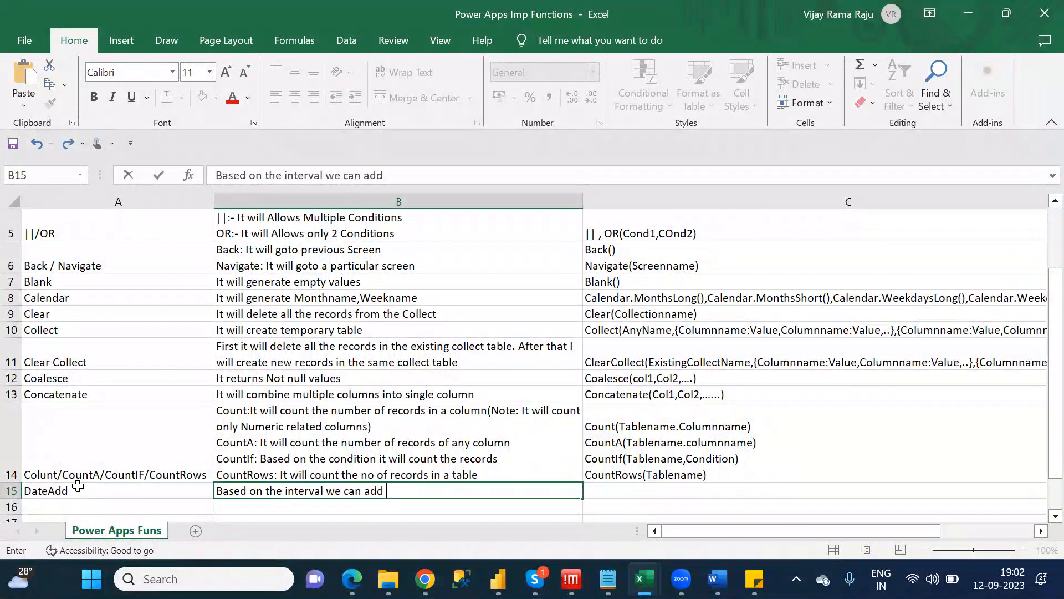
text( numeric values to the date colum)
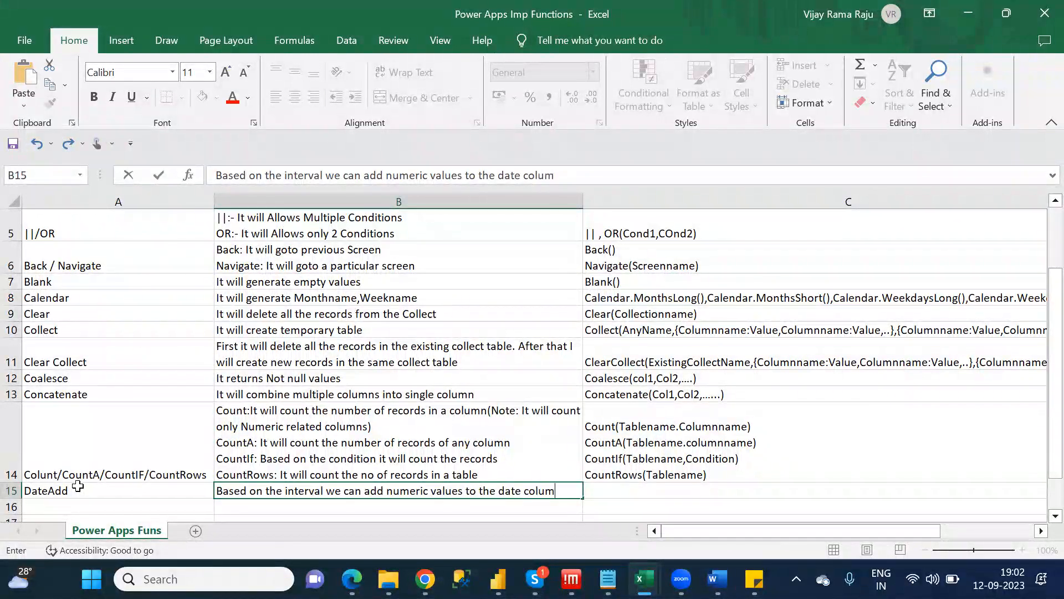
text(n)
key(ctrl+Return)
key(Tab)
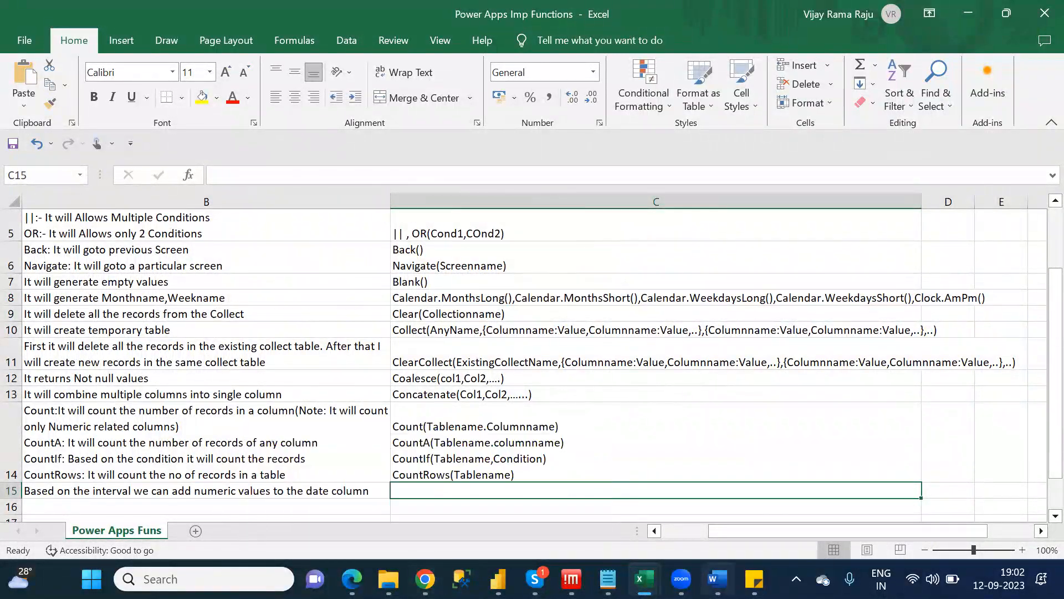
click(933, 579)
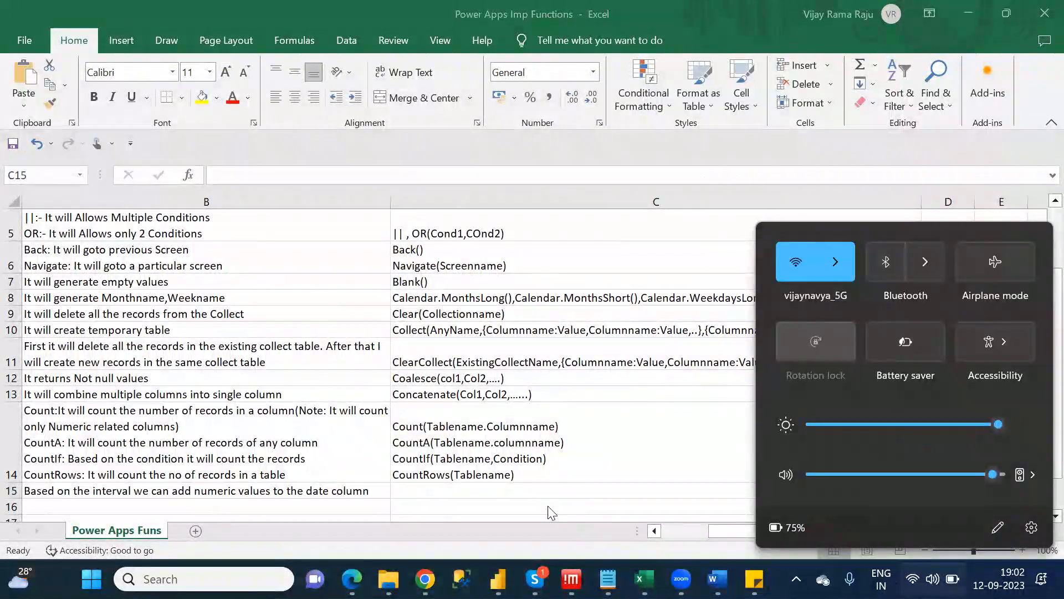
click(524, 484)
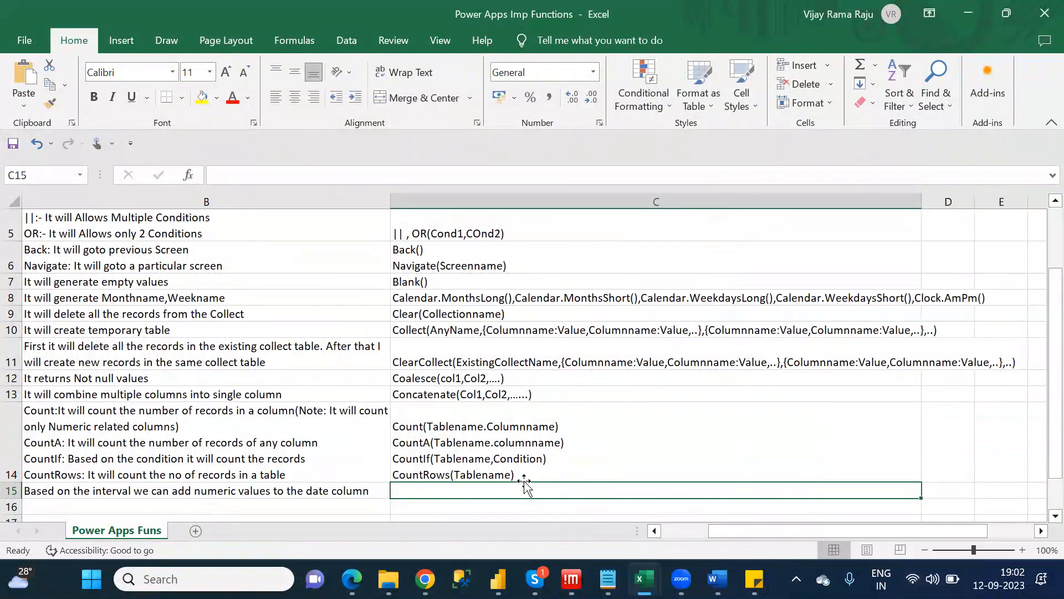
Begin the DateAdd syntax in cell C15 with "Dateadd(Datecolumn,".
click(234, 171)
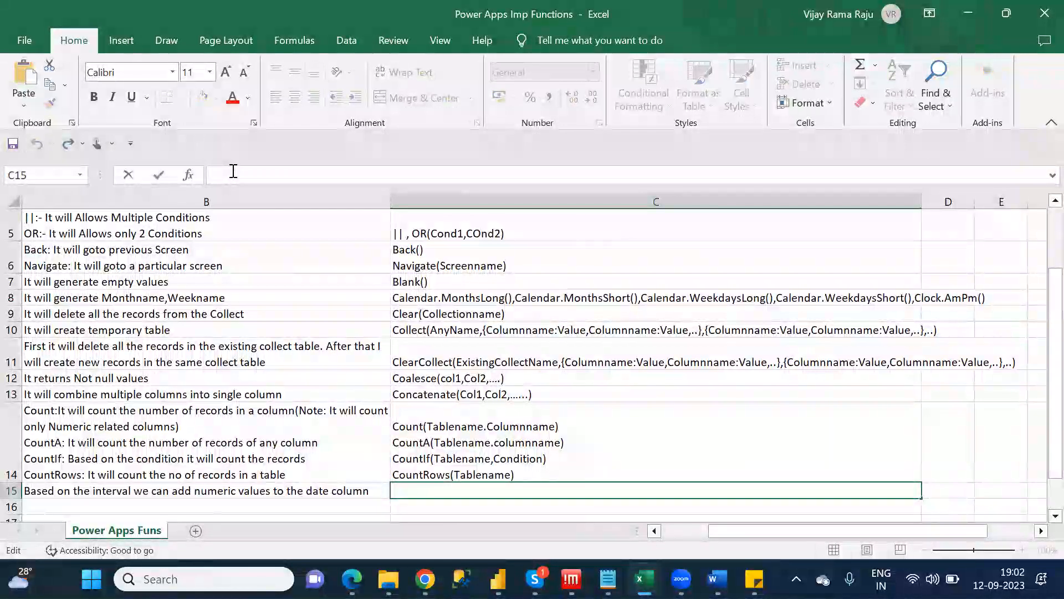
text(Date)
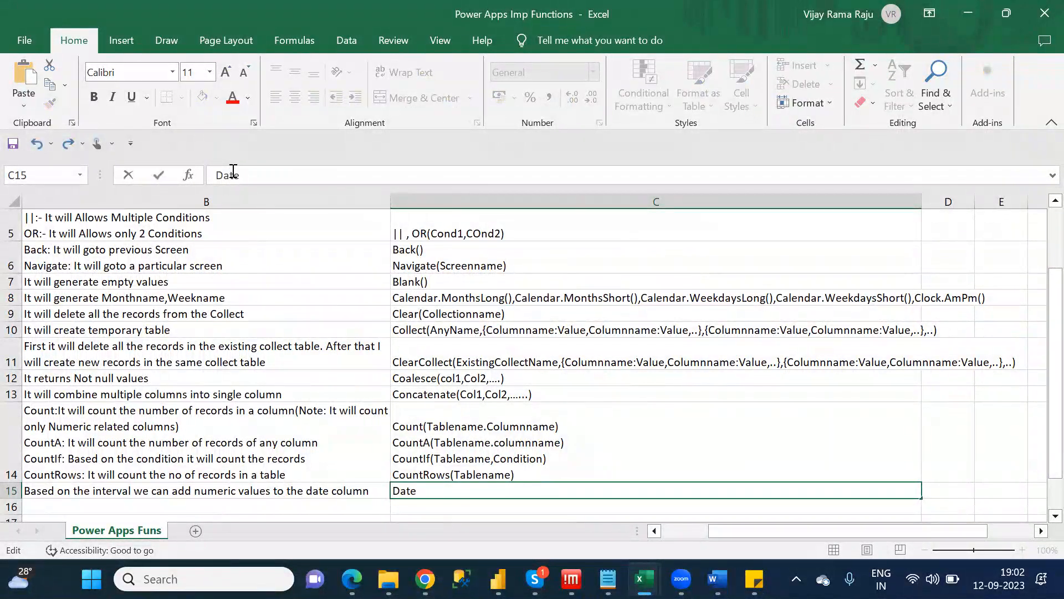
text(add)
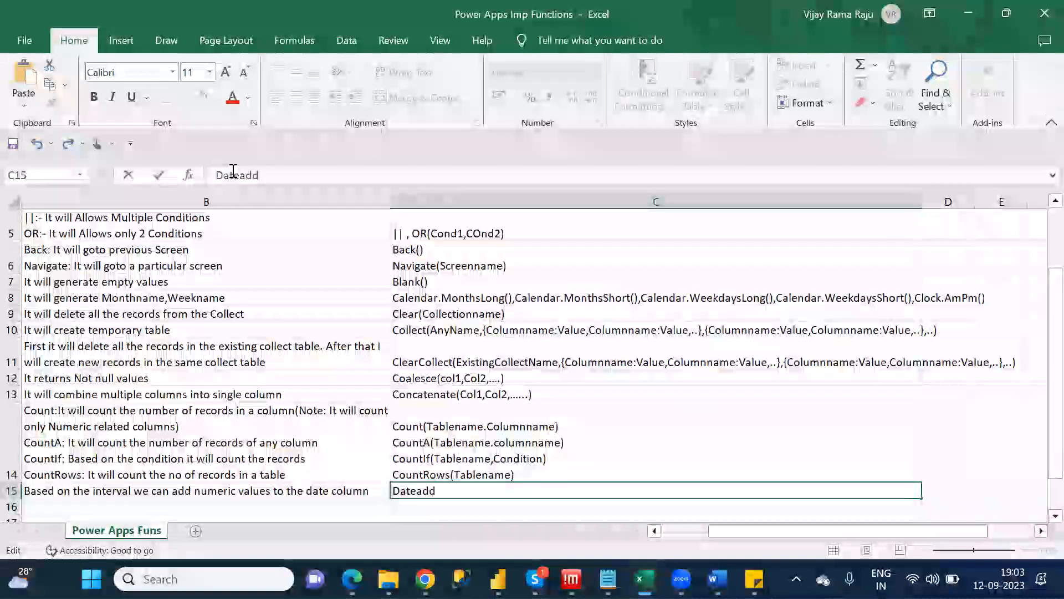
text((Dat)
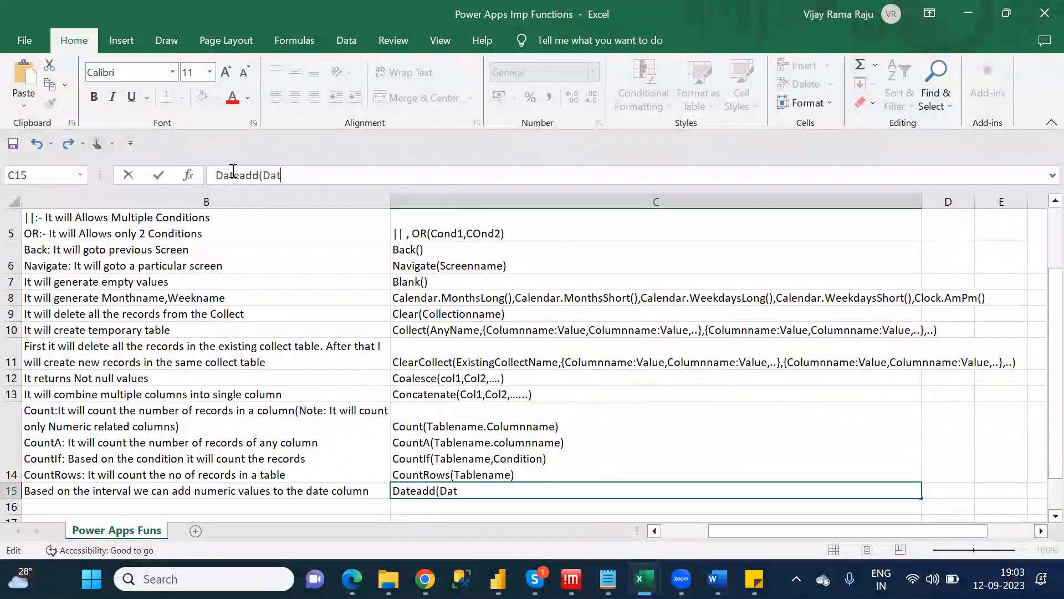
text(ecolumn)
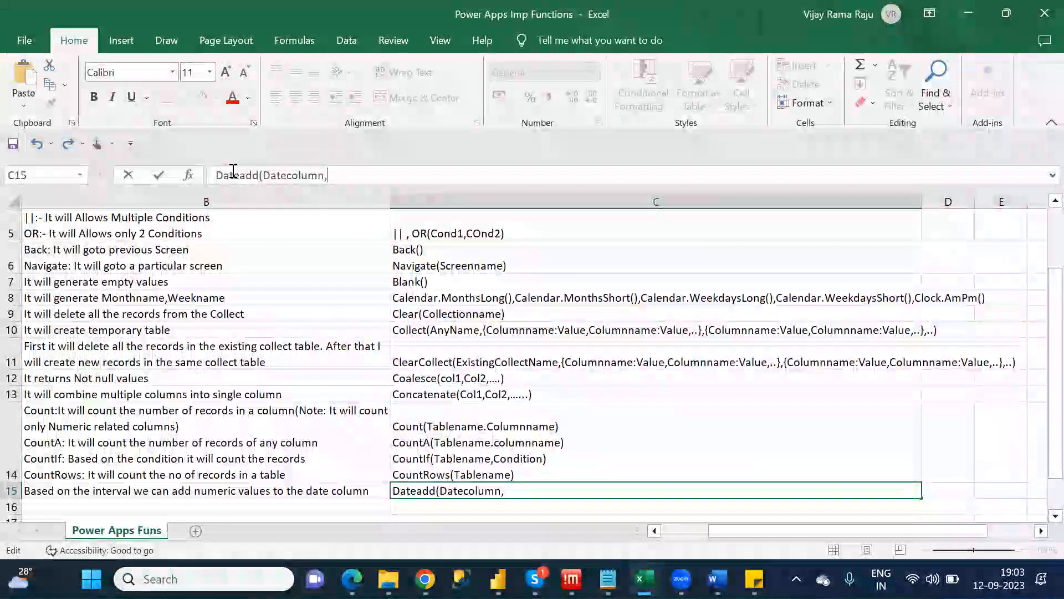
text(,num)
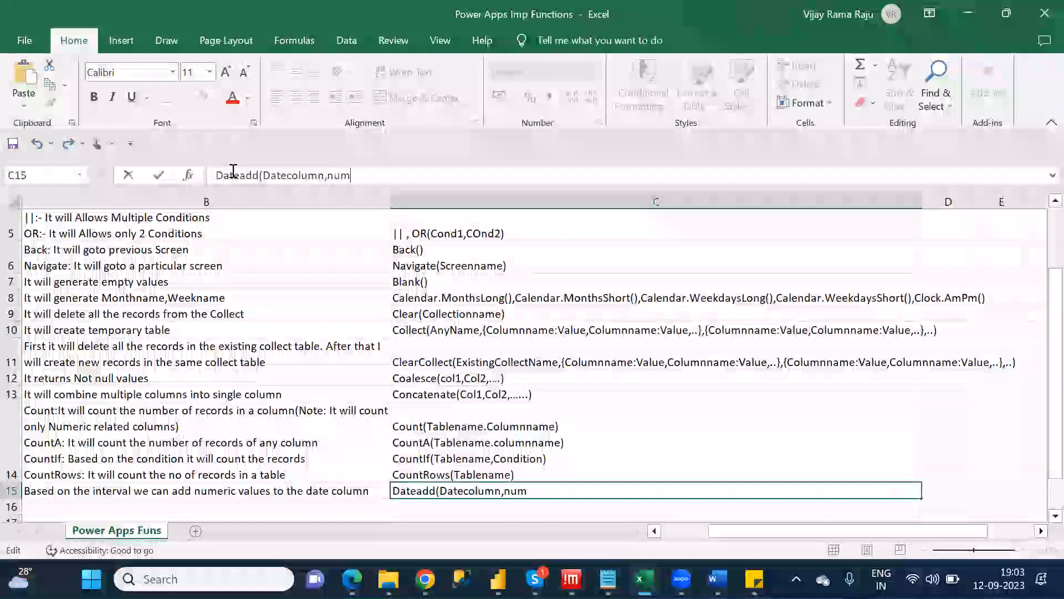
text(ericvalue)
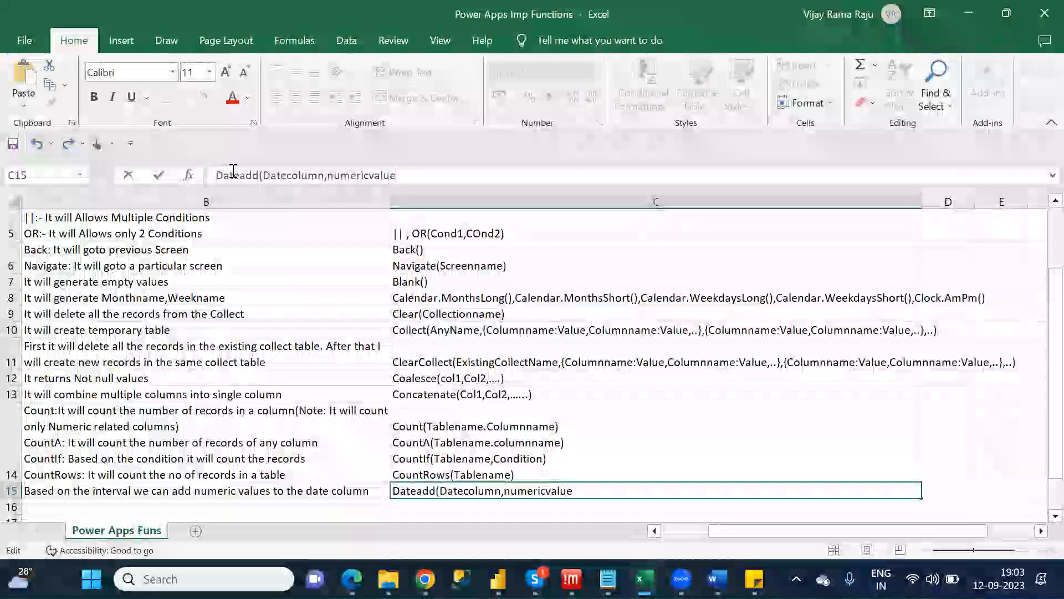
key(BackSpace)
key(BackSpace)
key(BackSpace)
key(BackSpace)
key(BackSpace)
key(BackSpace)
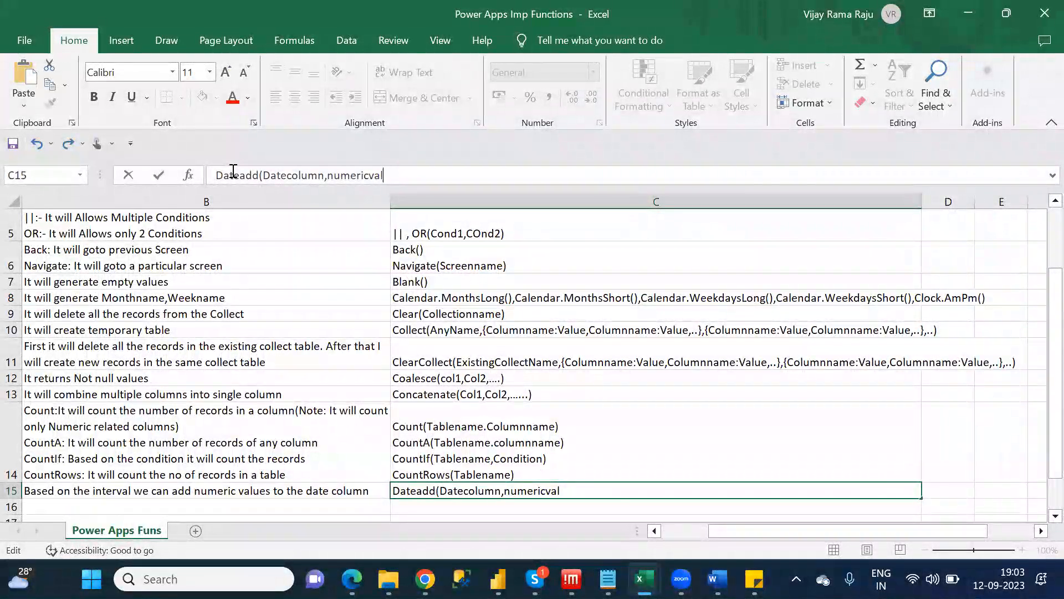
key(BackSpace)
key(BackSpace)
key(BackSpace)
key(BackSpace)
key(BackSpace)
key(BackSpace)
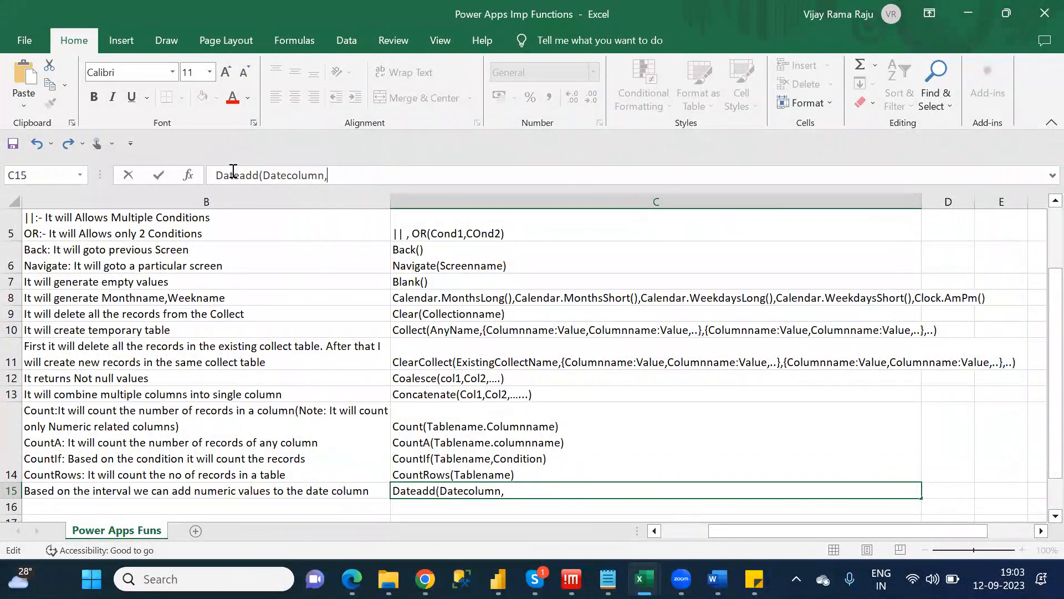
Complete the Dateadd syntax in cell C15 with "Positive/Negative numeric value,Interval)".
text(Posit)
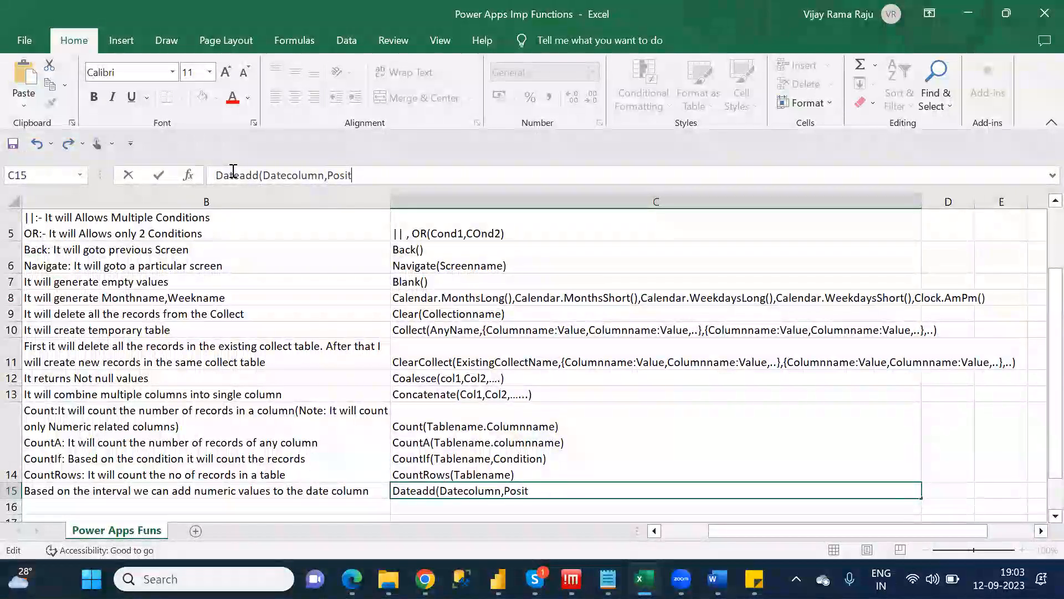
text(ive/Negative)
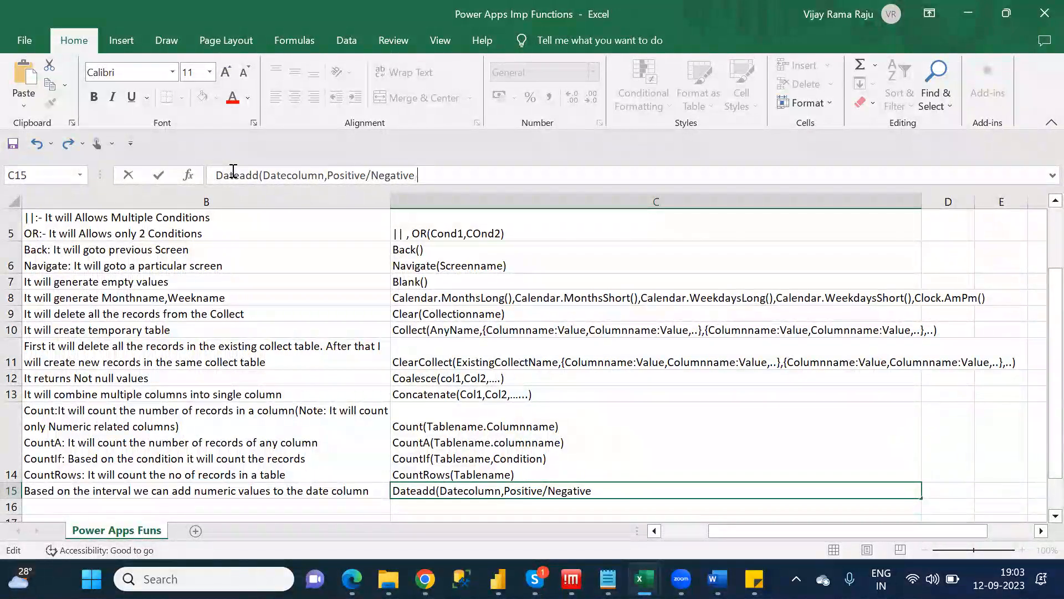
text(numeric)
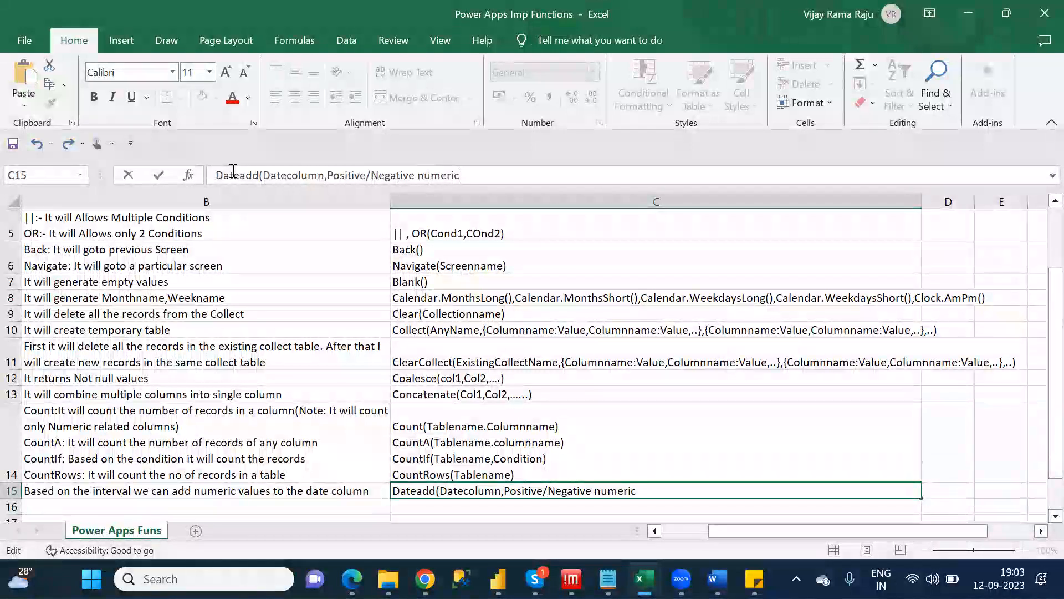
text( value,)
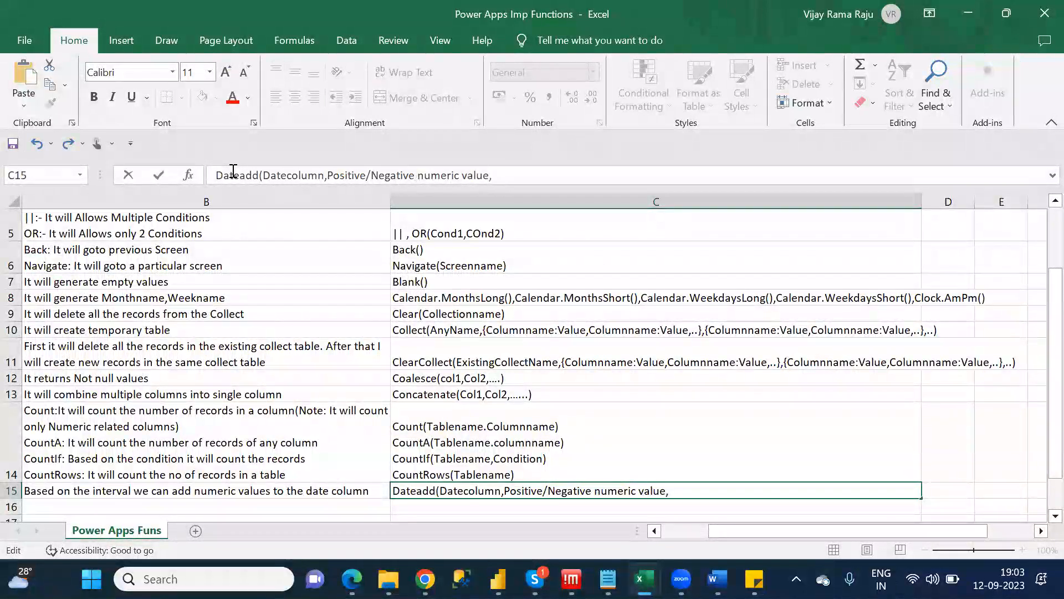
text(Interval))
click(326, 506)
Check the D category in the Notepad function list and enter Datediff in cell A16 of the Excel workbook.
key(Down)
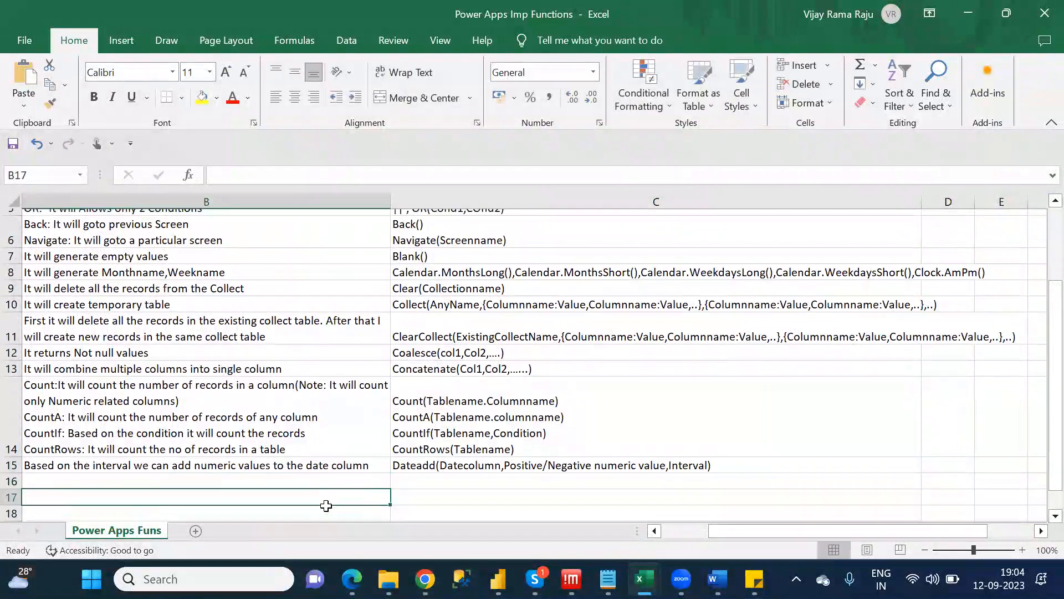
key(Left)
key(Up)
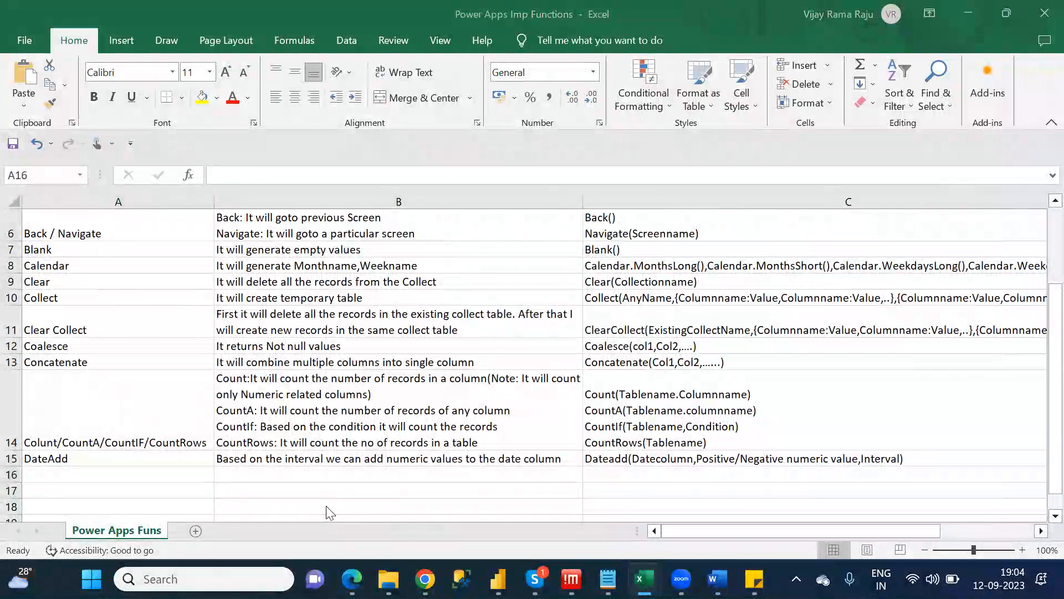
key(alt+Tab)
key(alt+Tab)
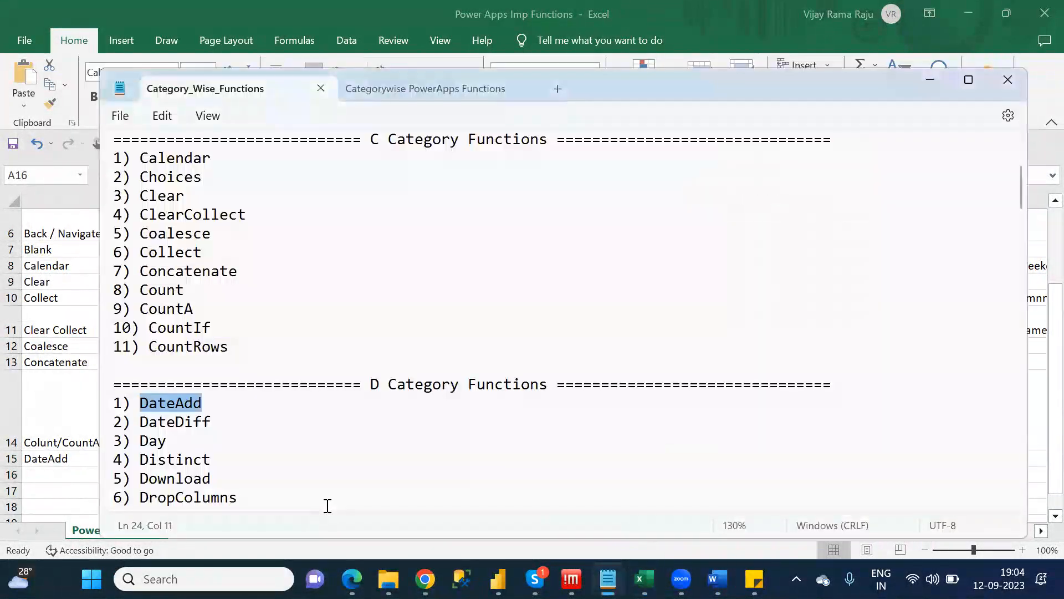
key(alt+Tab)
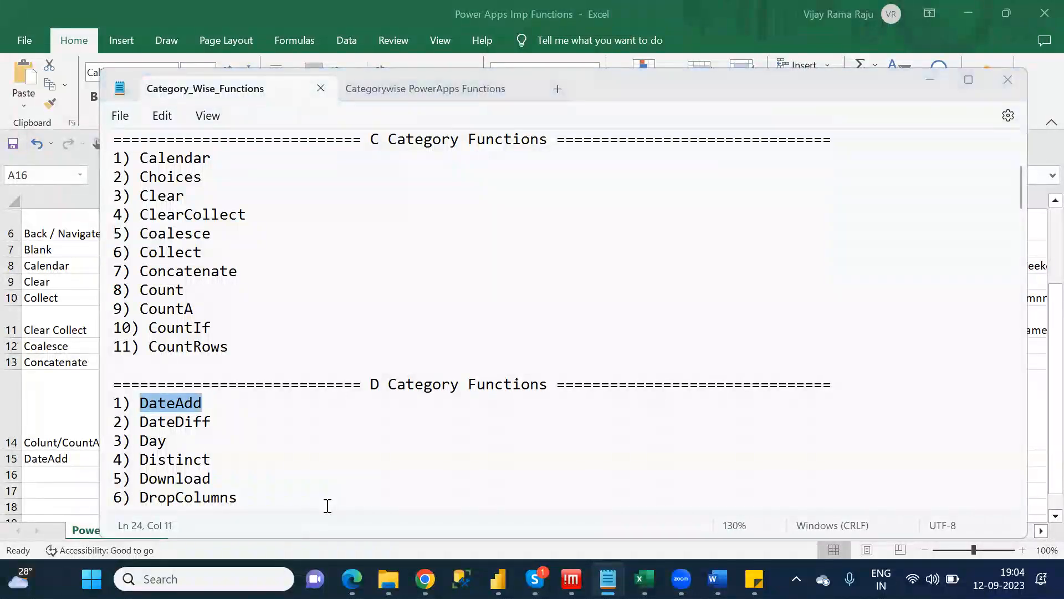
click(53, 470)
text(DateAdd)
text(diff)
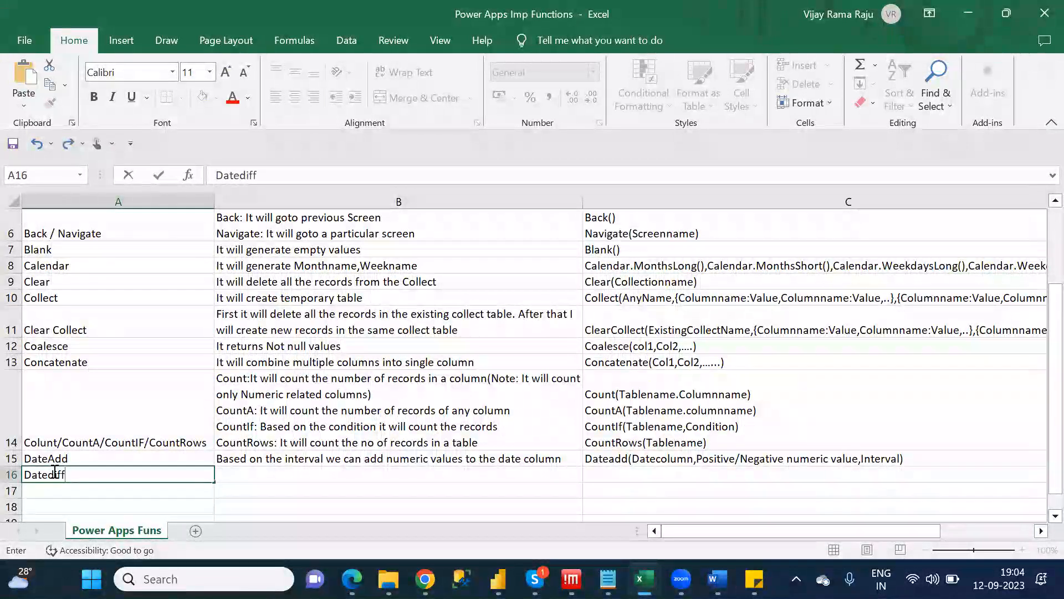
key(Tab)
text(D)
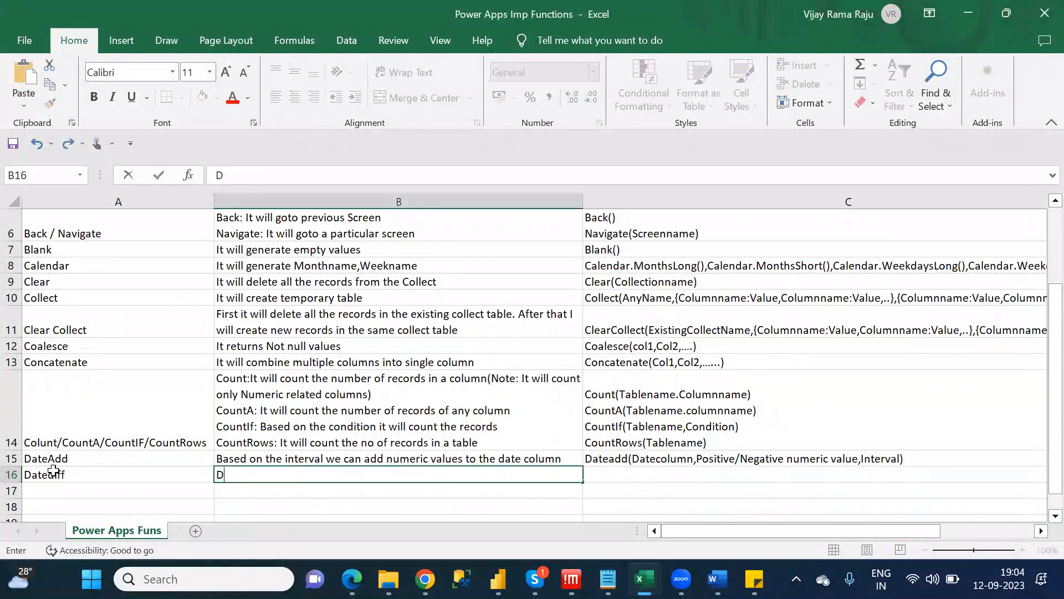
text(erenc)
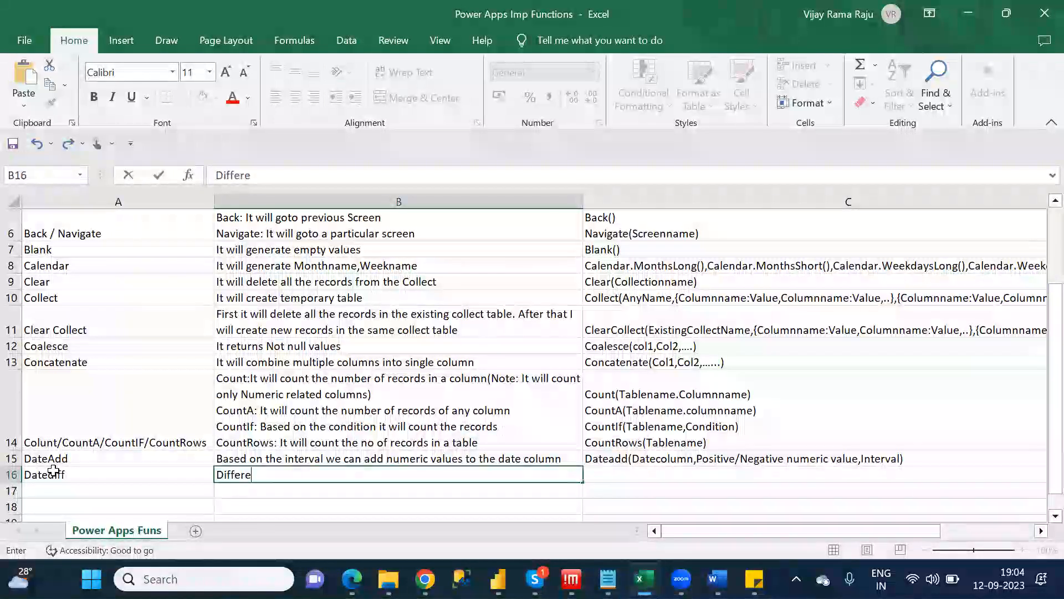
key(BackSpace)
key(BackSpace)
key(BackSpace)
key(BackSpace)
key(BackSpace)
key(BackSpace)
key(BackSpace)
key(BackSpace)
key(BackSpace)
Begin the Datediff description in cell B16 with "Based on the interval".
text(Based ib)
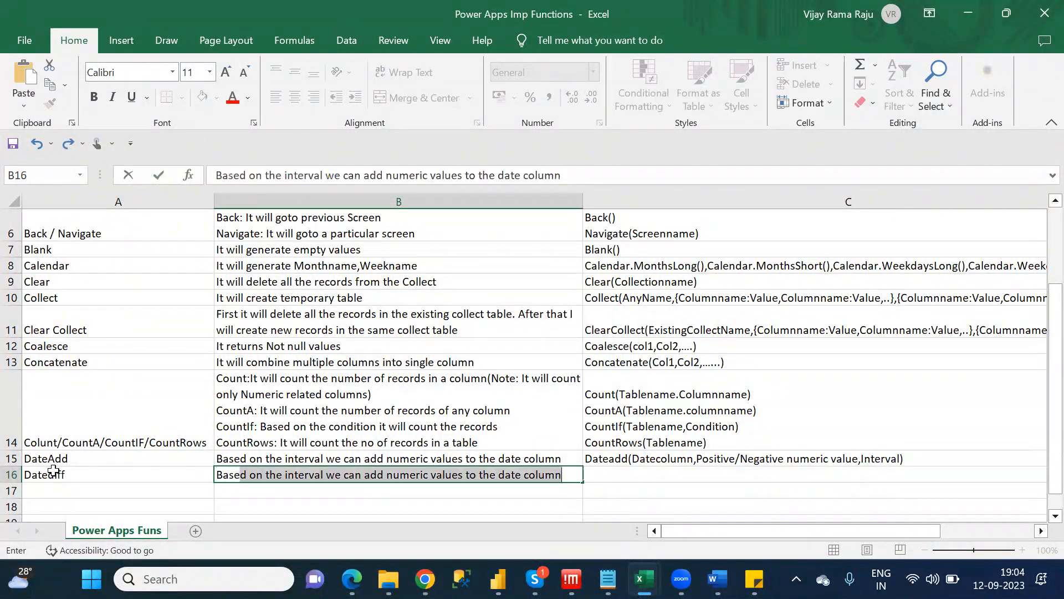
key(BackSpace)
key(BackSpace)
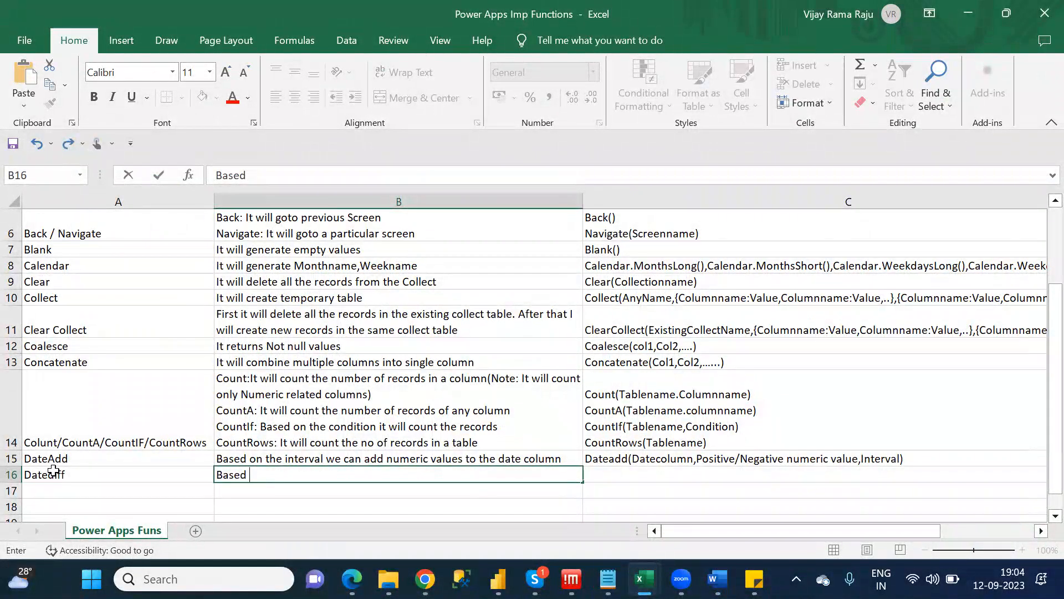
text(on the inter)
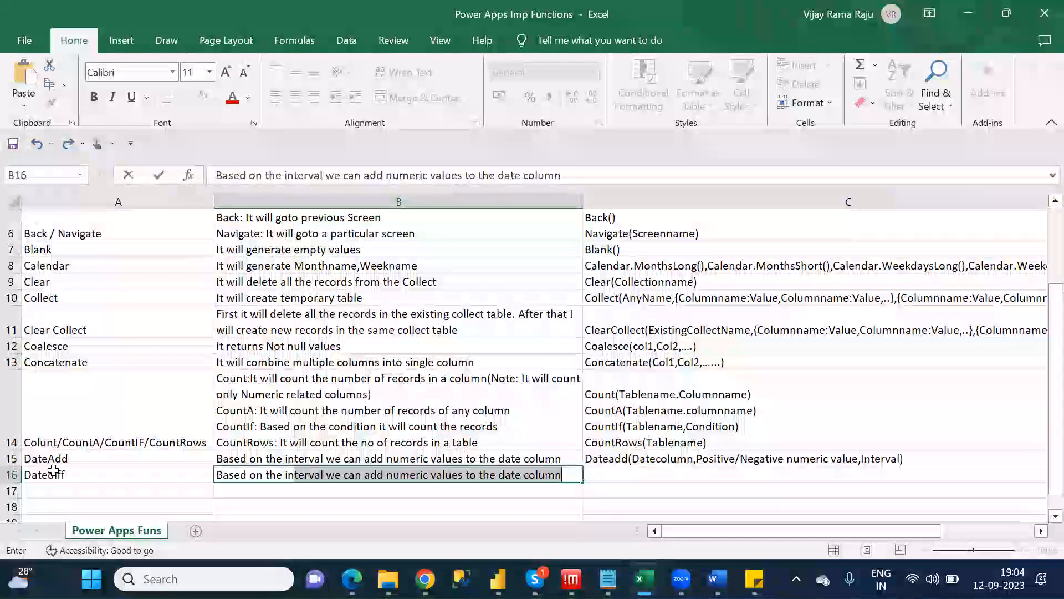
text(val)
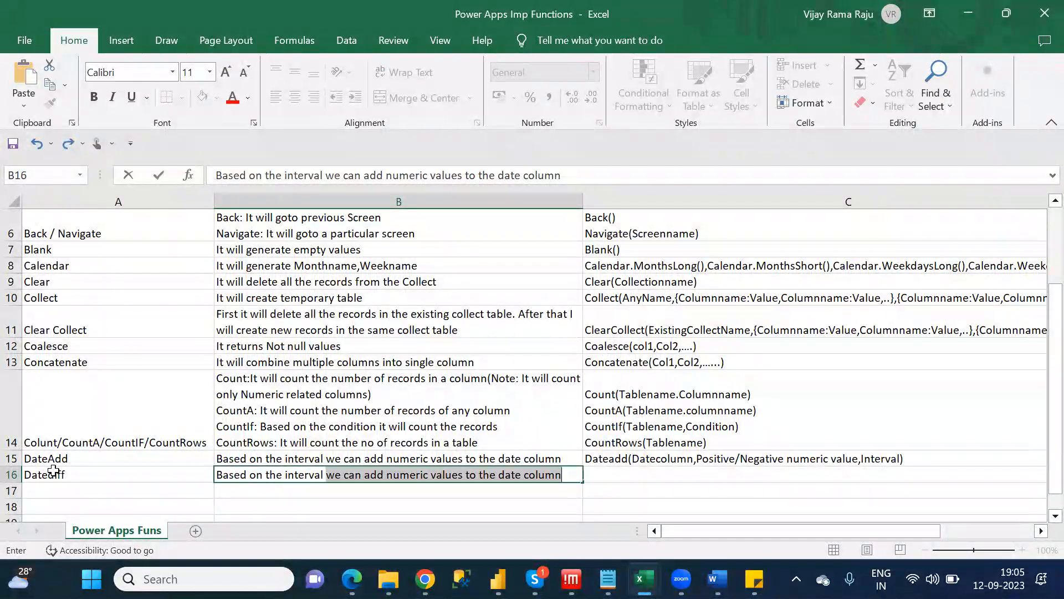
text( di)
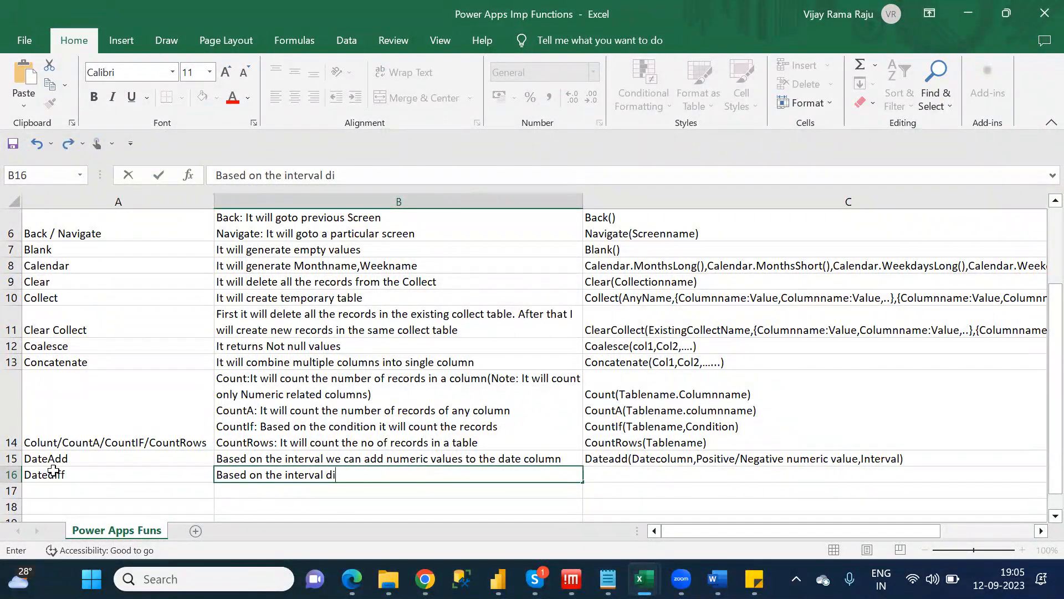
text(ffere)
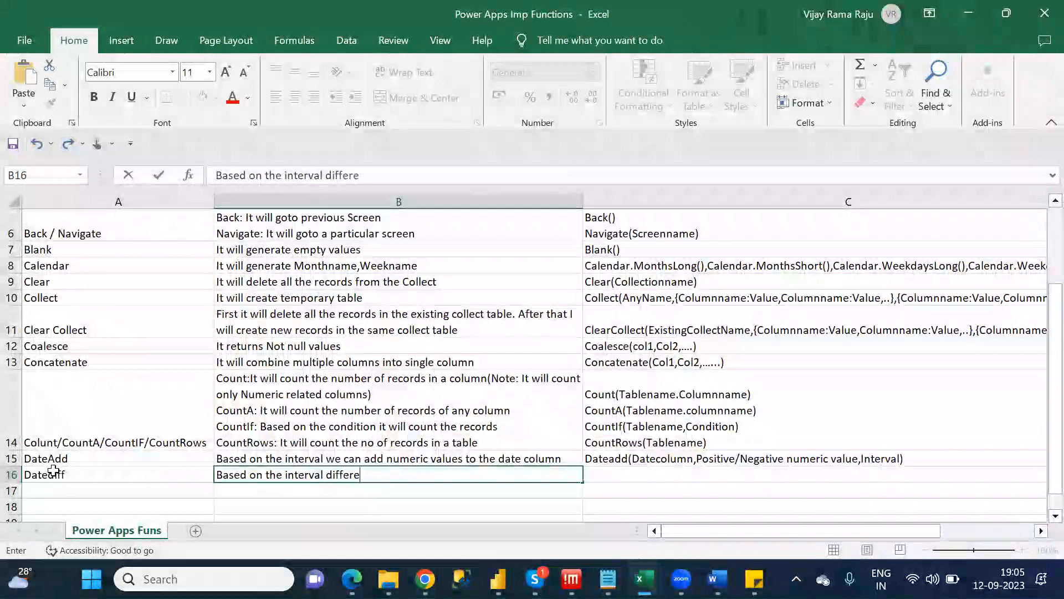
text(nce)
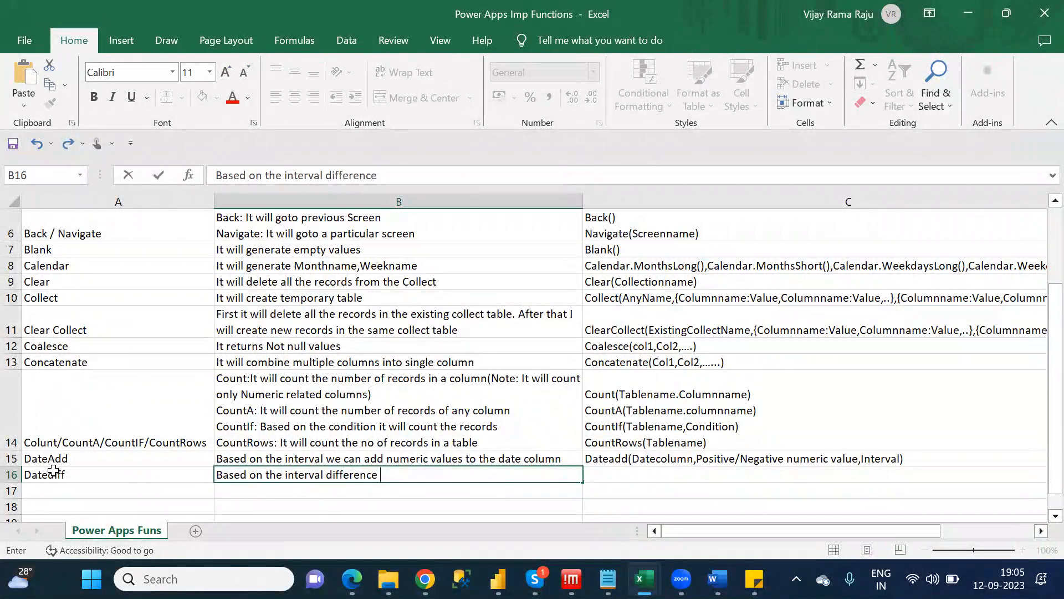
key(BackSpace)
key(BackSpace)
key(BackSpace)
key(BackSpace)
key(BackSpace)
key(BackSpace)
key(BackSpace)
key(BackSpace)
key(BackSpace)
key(BackSpace)
Complete the description in cell B16 with "it will calculate 2 date differences".
text(it will calculate 2)
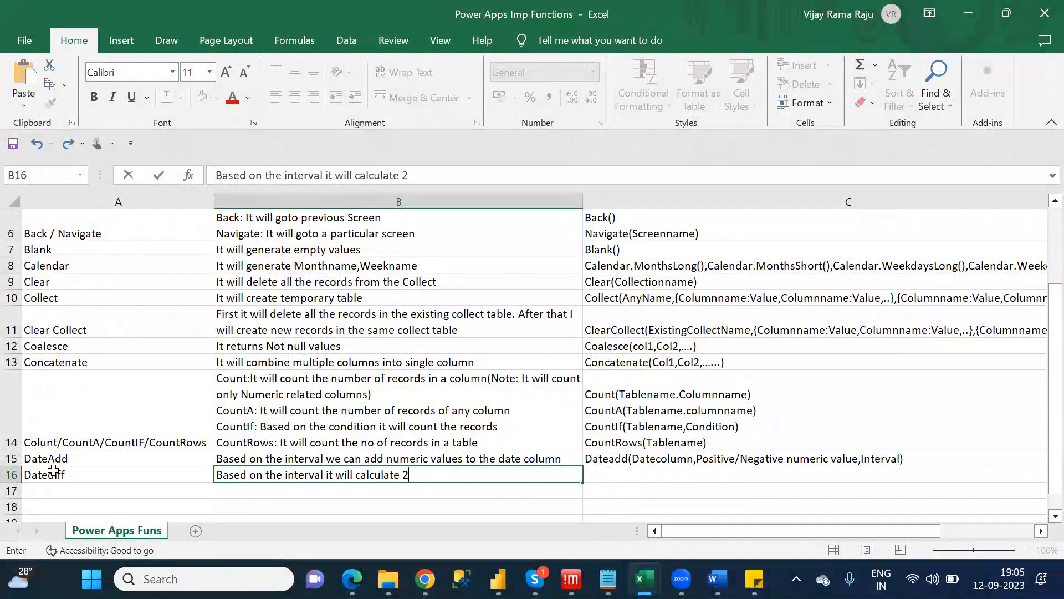
text(ate)
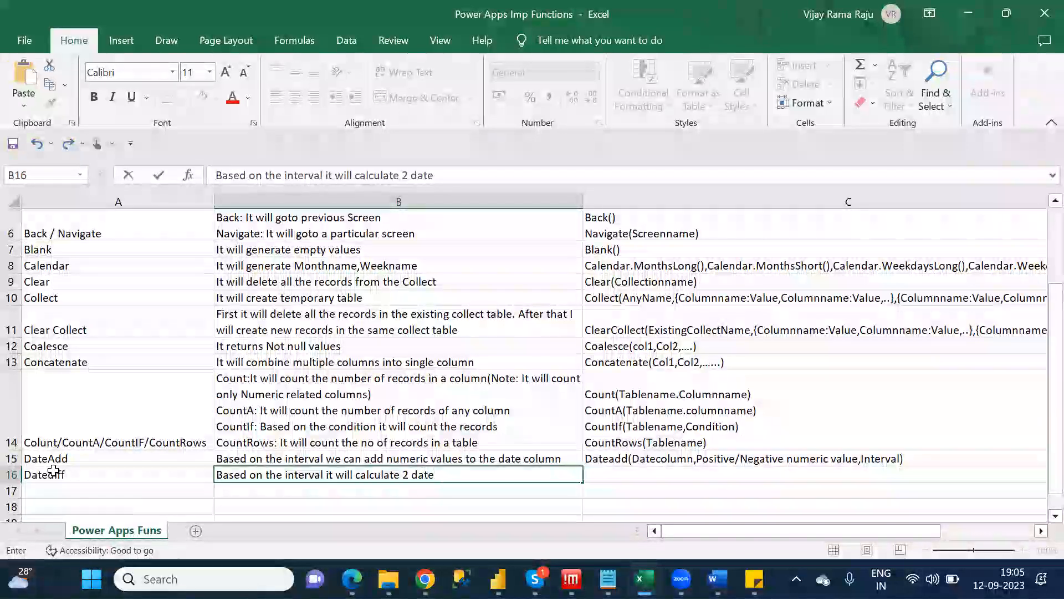
text( differences)
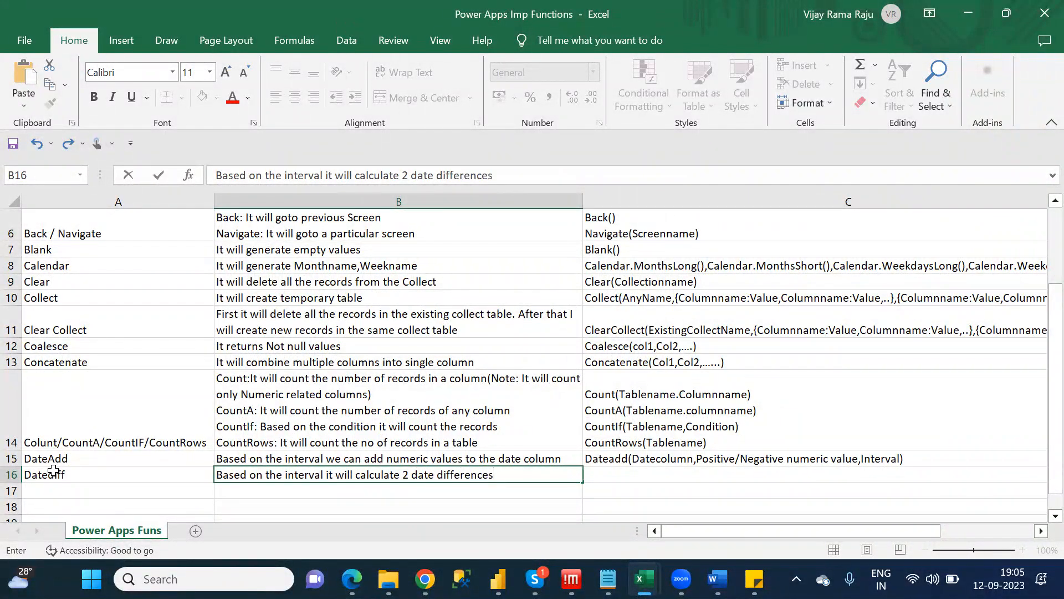
key(Tab)
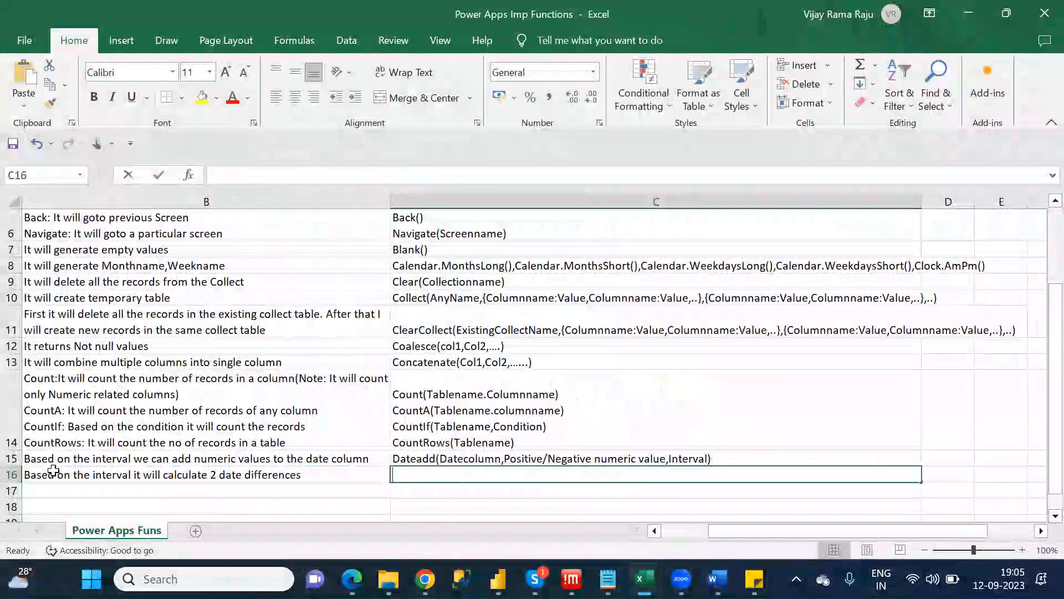
Enter the syntax "Datediff(Datecolumn1,Datecolumn2,Interval)" in cell C16.
text(Date)
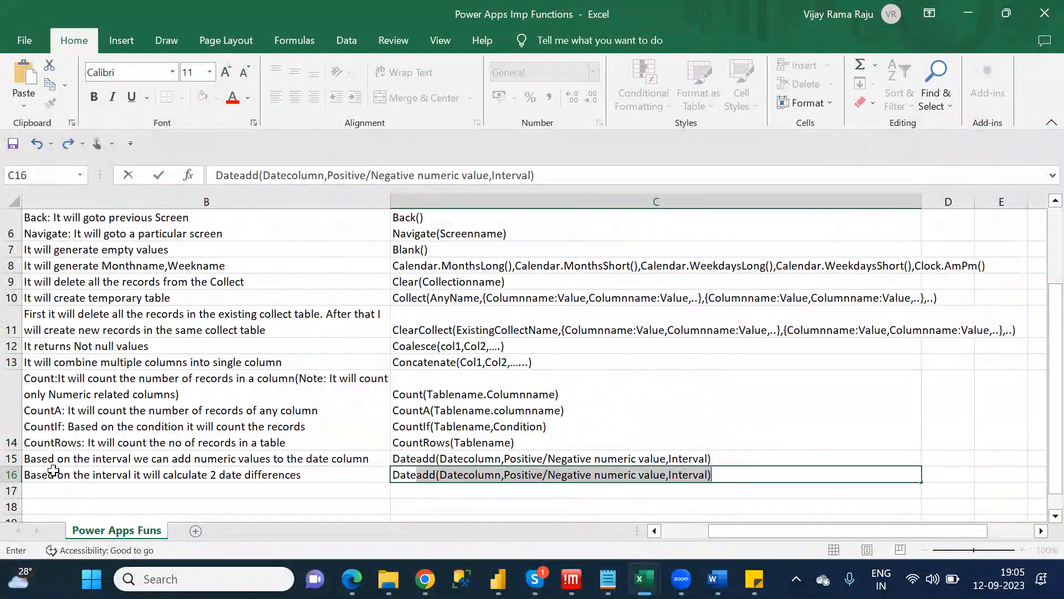
text(diff)
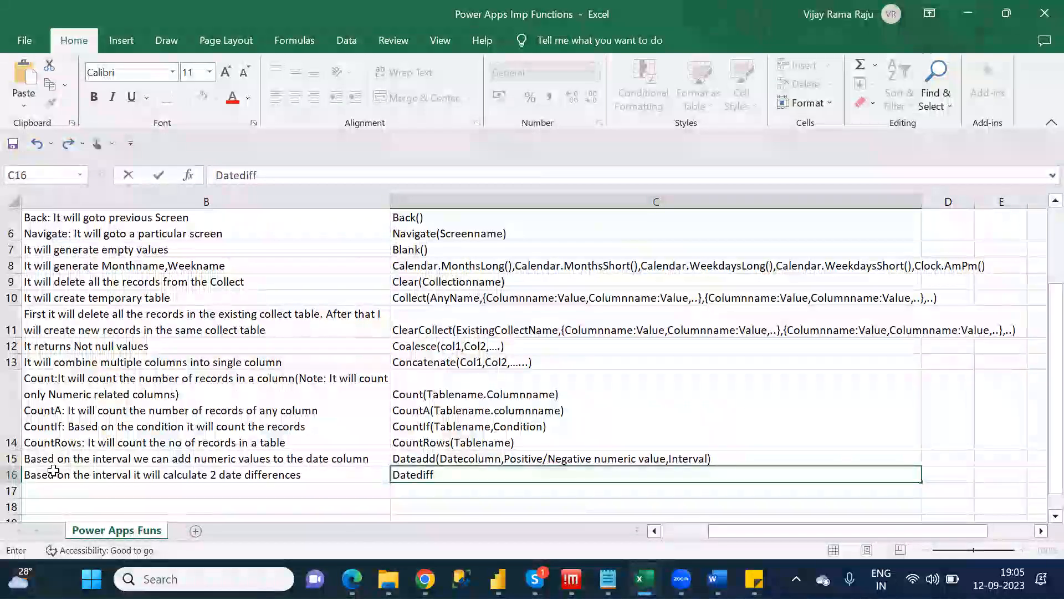
text((Dat)
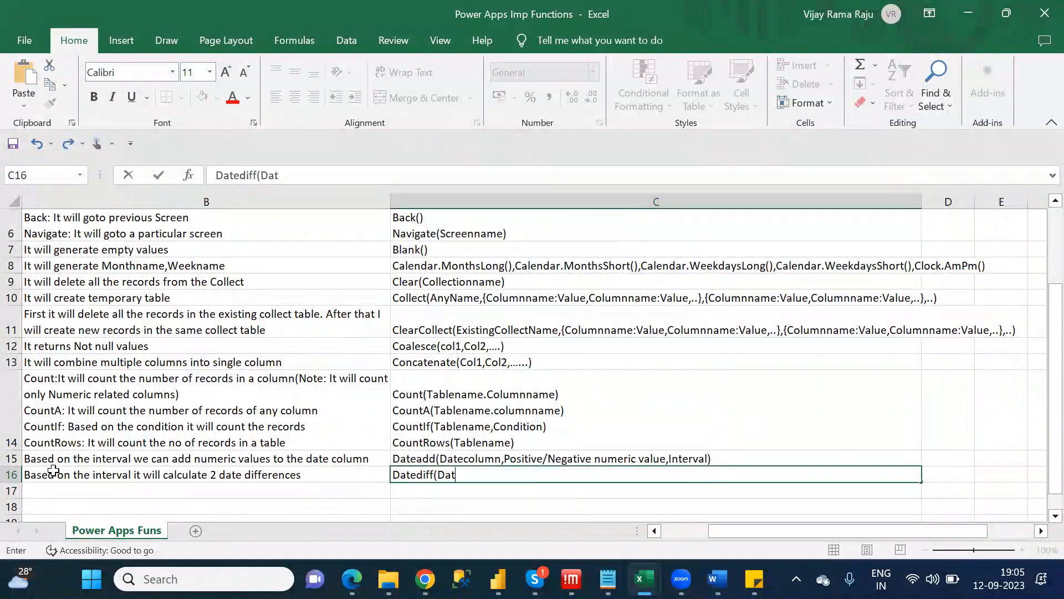
text(ecolumn)
text(1)
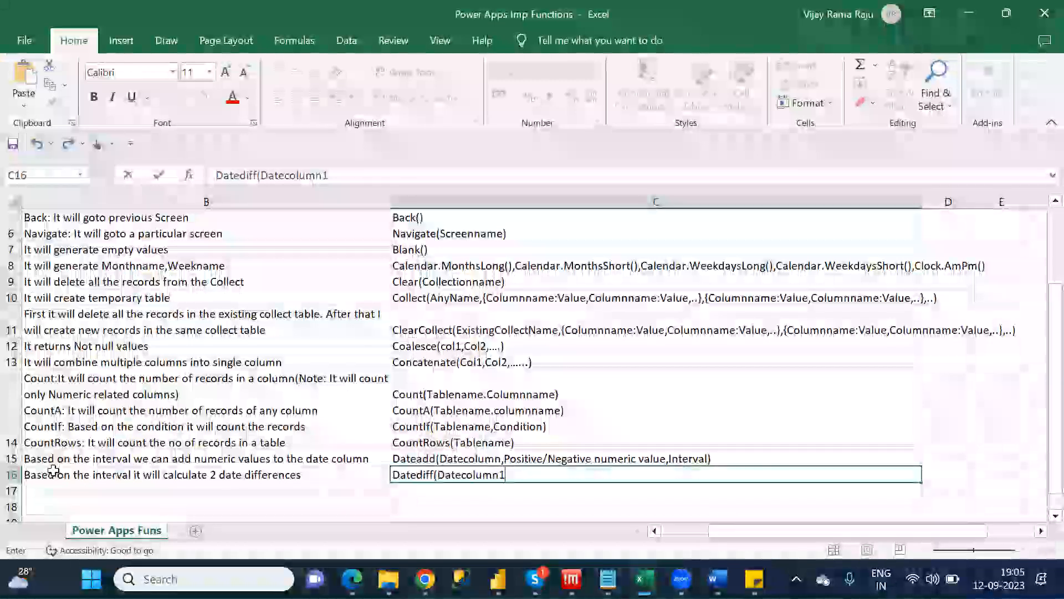
text(,Datecolumn2)
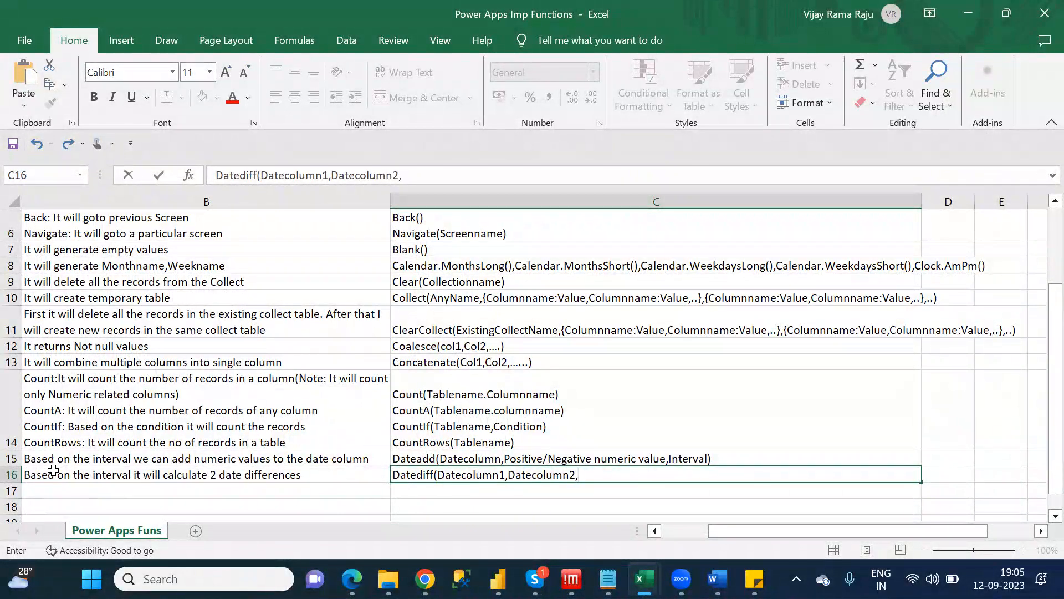
text(,Interval)
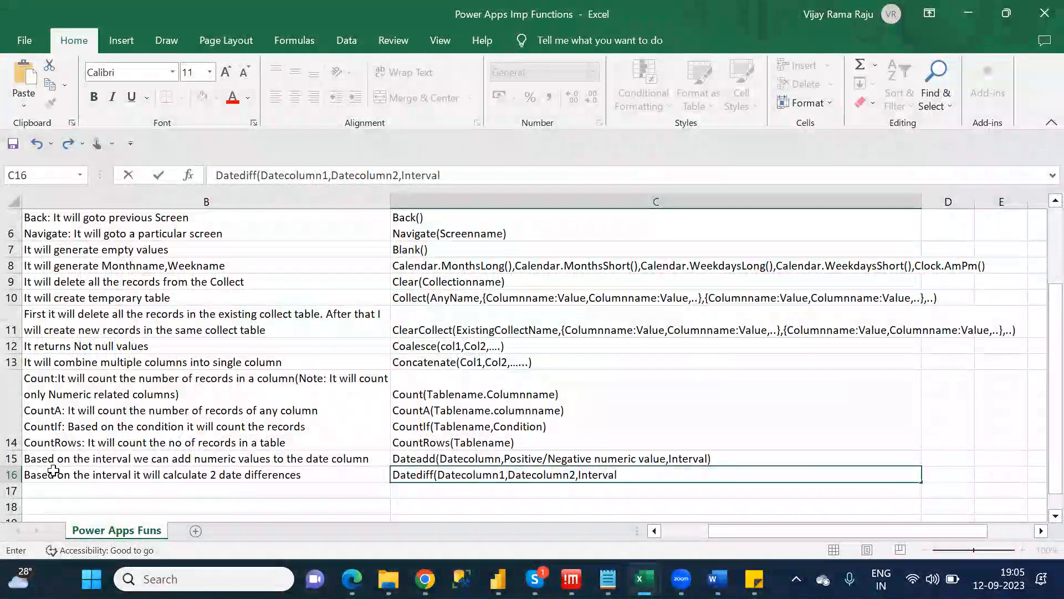
text())
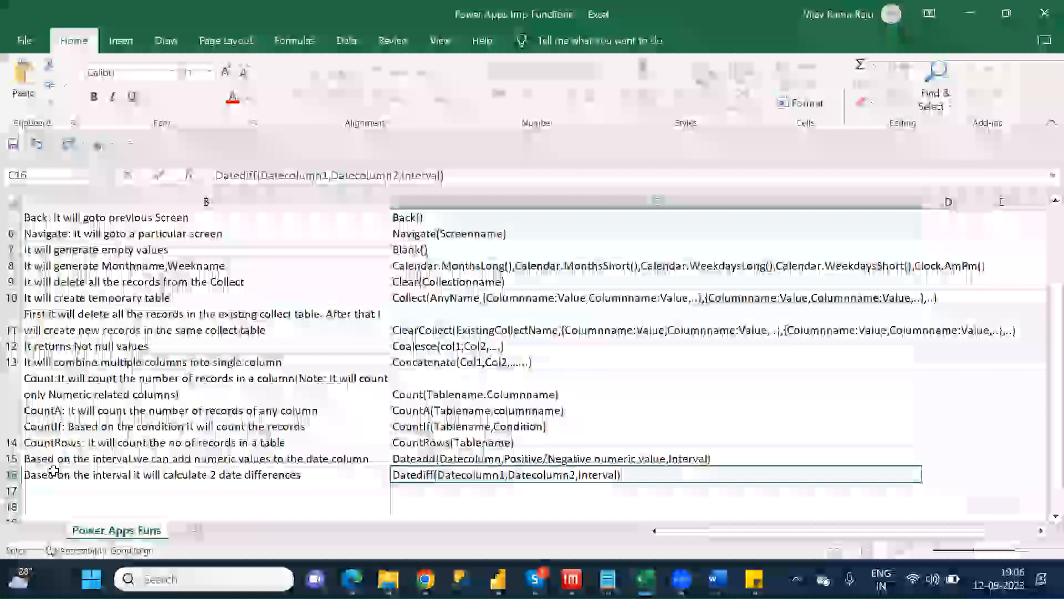
key(Return)
Check the function after DateDiff in the Notepad list and enter Day in cell A17 of the Excel workbook.
key(Left)
key(Left)
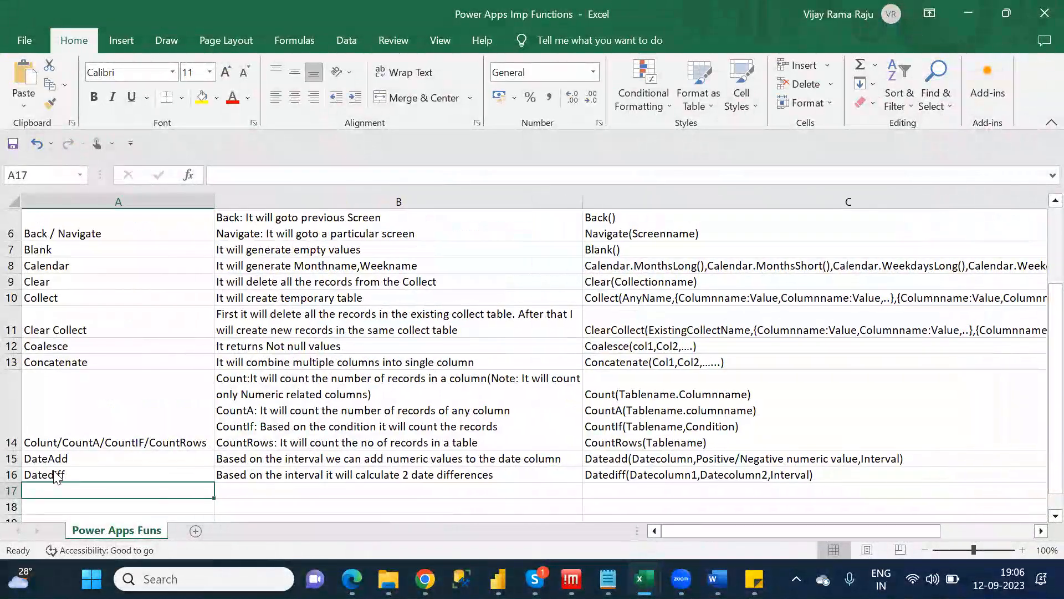
key(alt+Tab)
key(alt+Tab)
key(alt+Tab)
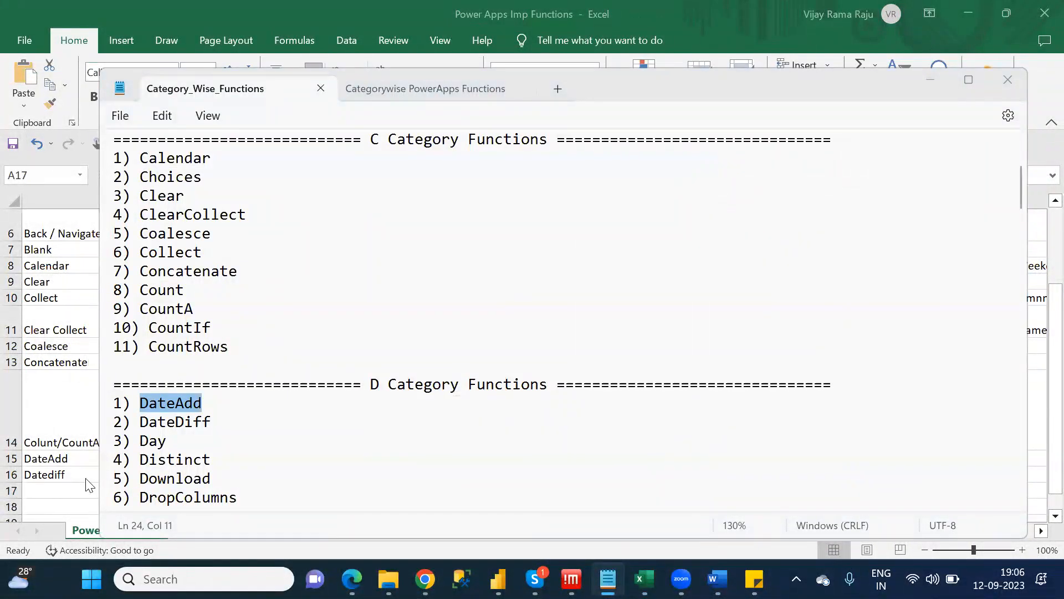
key(alt+Tab)
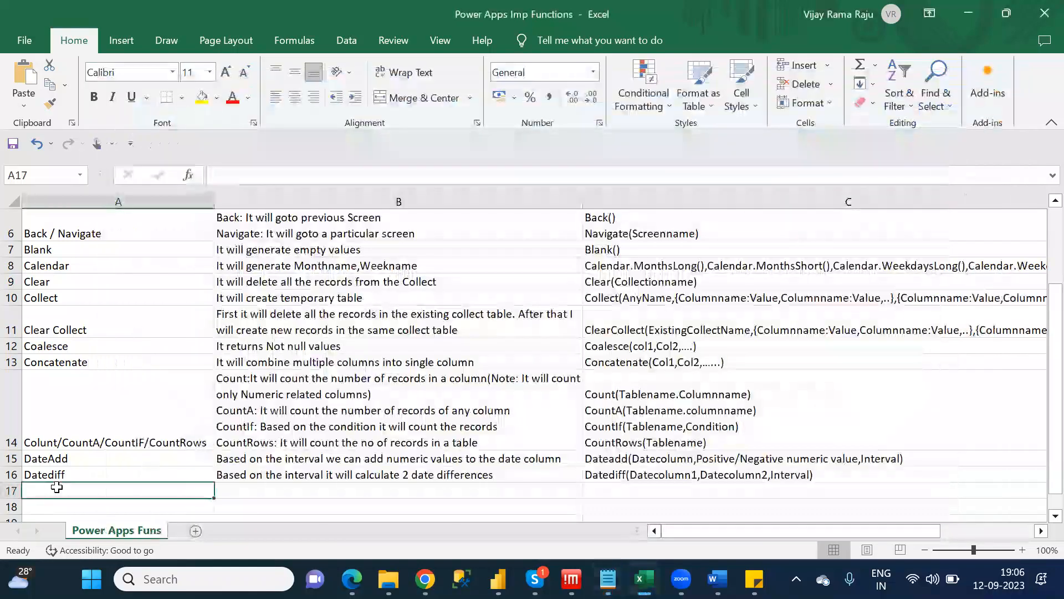
text(Day)
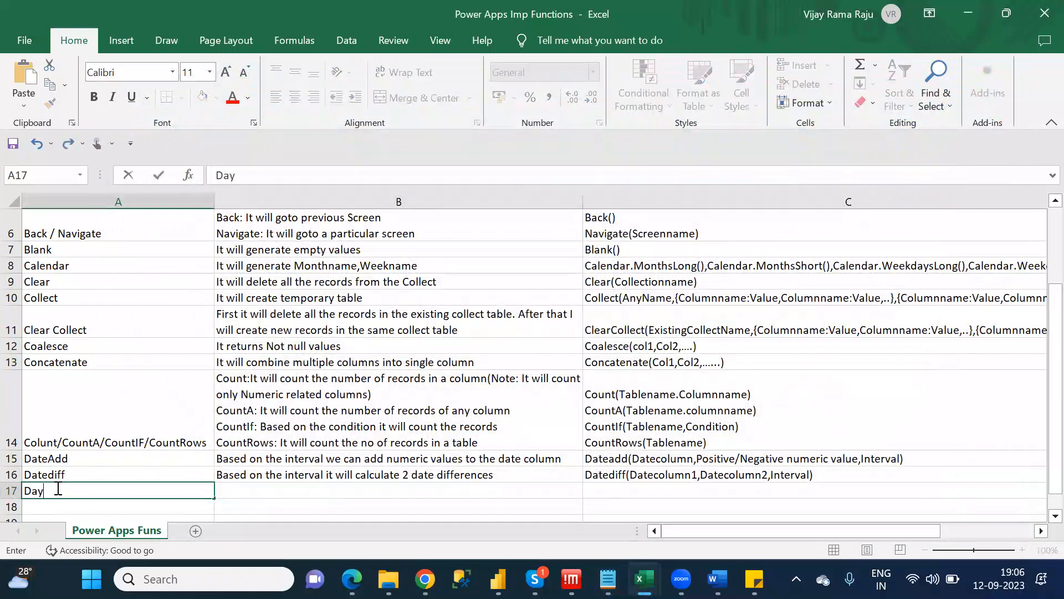
Enter the Day description "It will extract the day from the date column" in cell B17.
key(Tab)
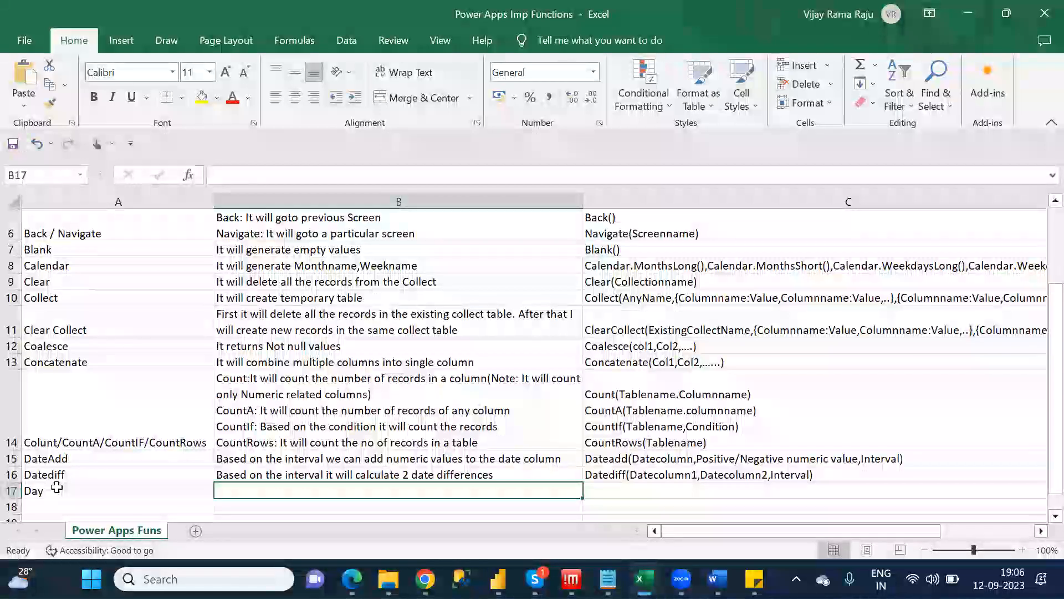
text(It wil)
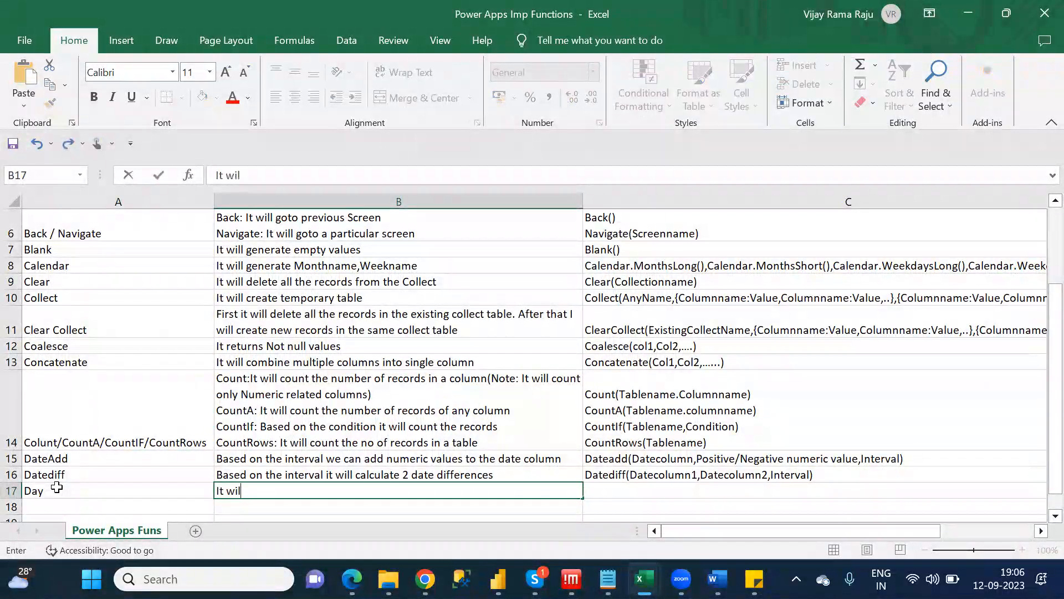
text(l extract the da)
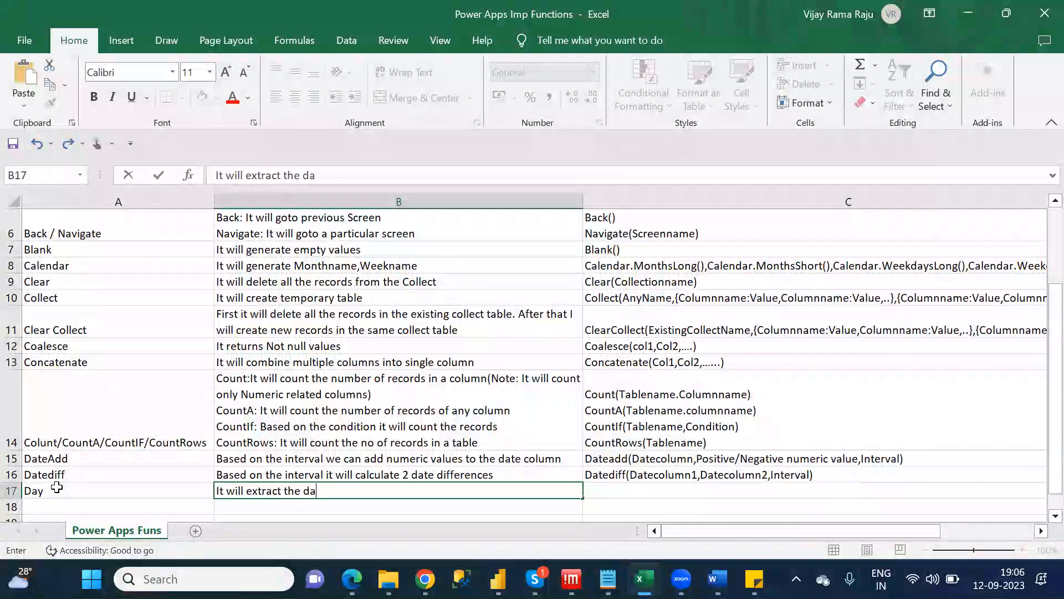
text(y from the date column)
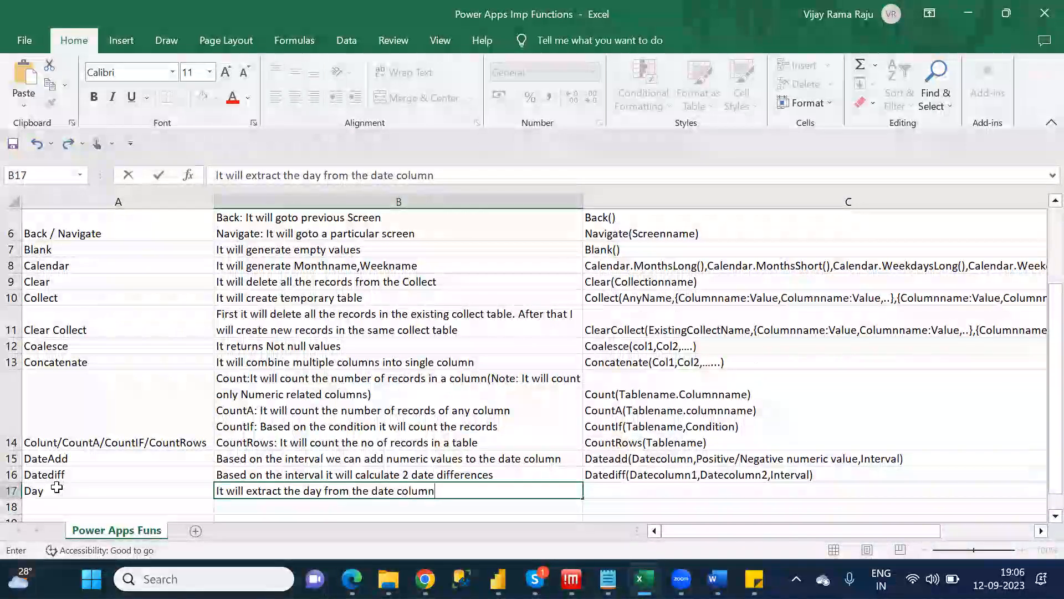
key(ctrl+Return)
Enter the syntax "Day(Datecolumn)" in cell C17.
key(Tab)
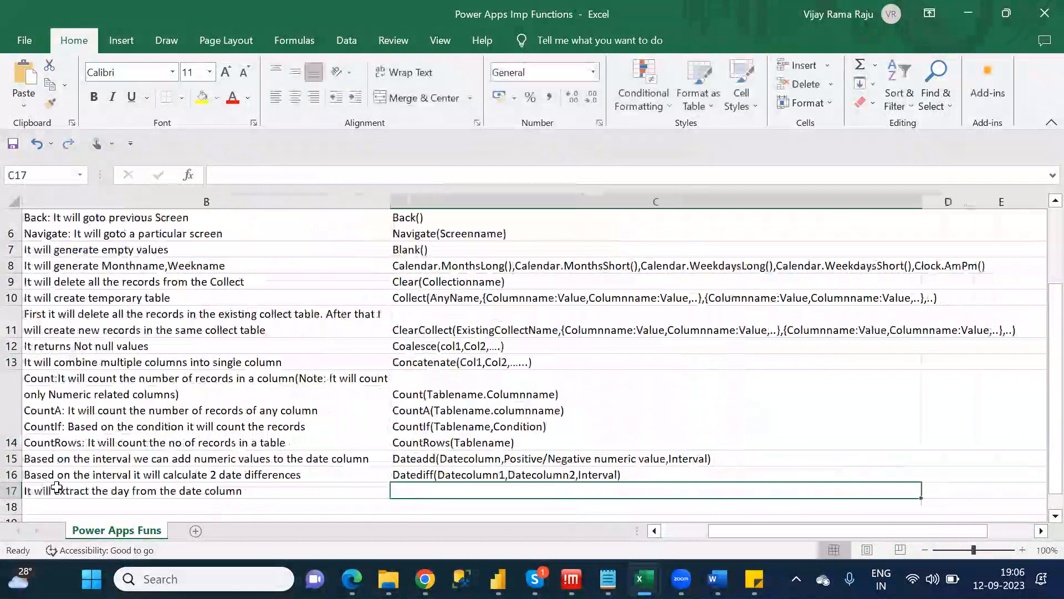
text(Day(Dateco)
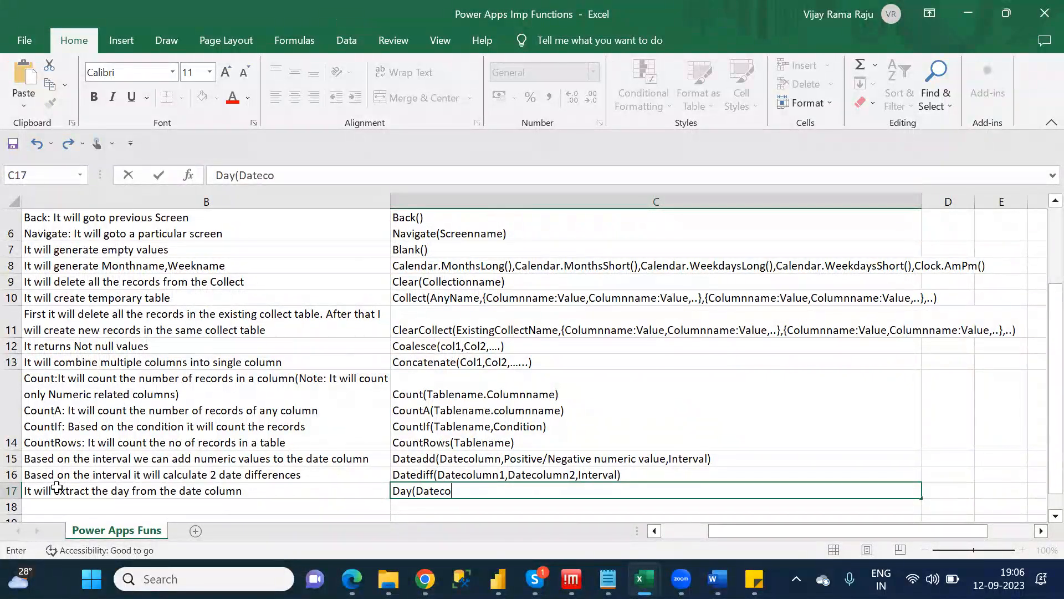
text(lumn))
key(ctrl+Return)
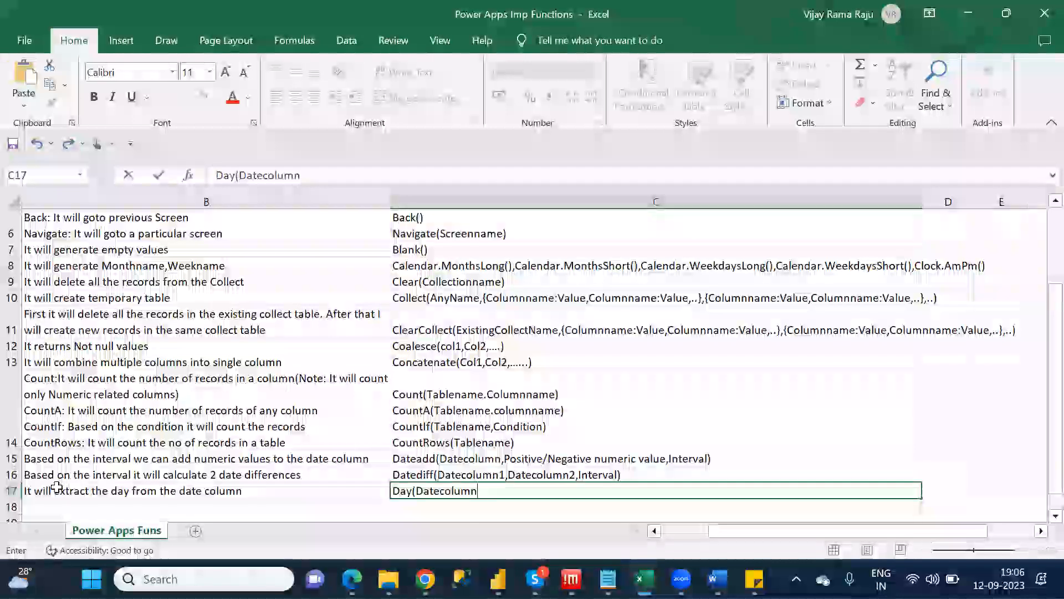
key(Return)
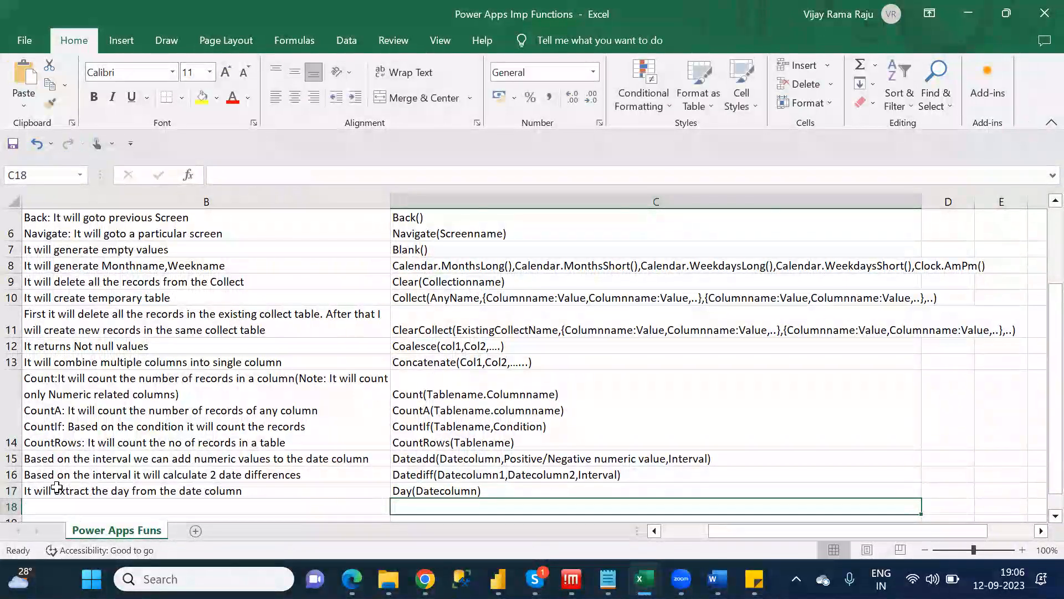
Check the function after Day in the Notepad list and enter Distinct in cell A18 of the Excel workbook.
key(Left)
key(Left)
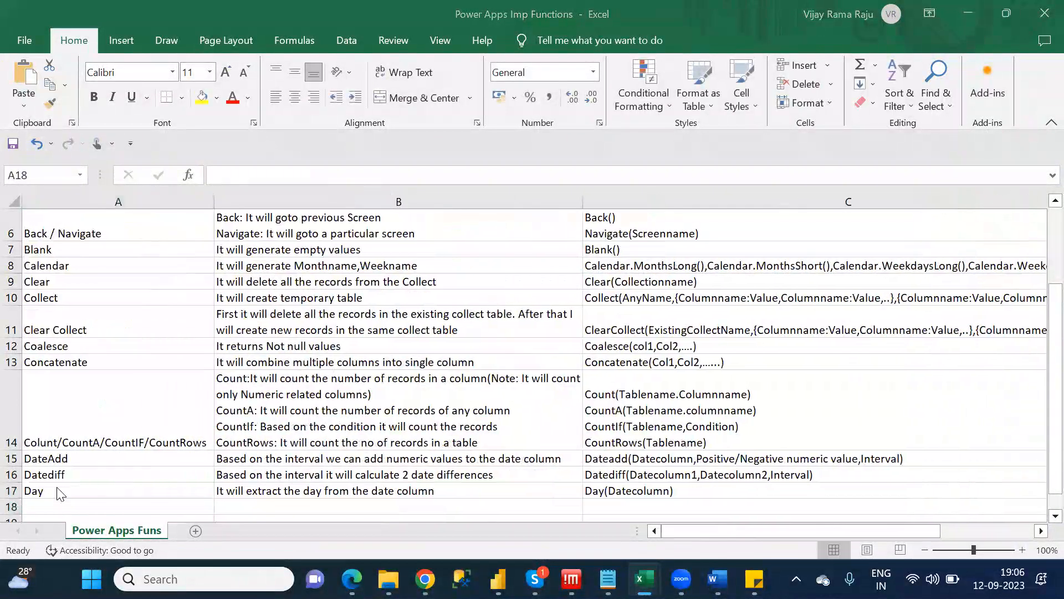
key(alt+Tab)
key(Down)
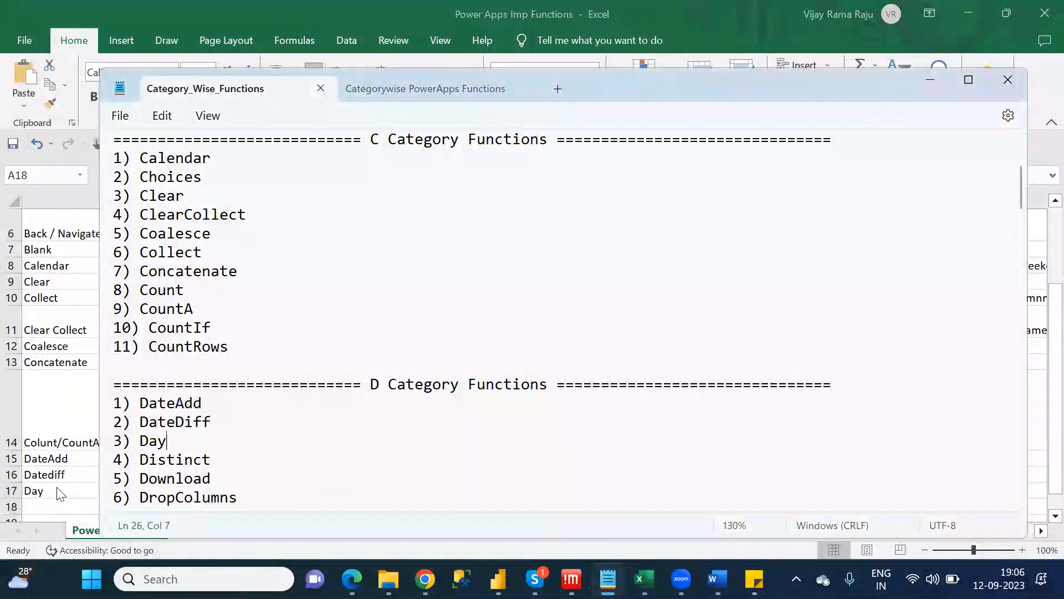
key(alt+Tab)
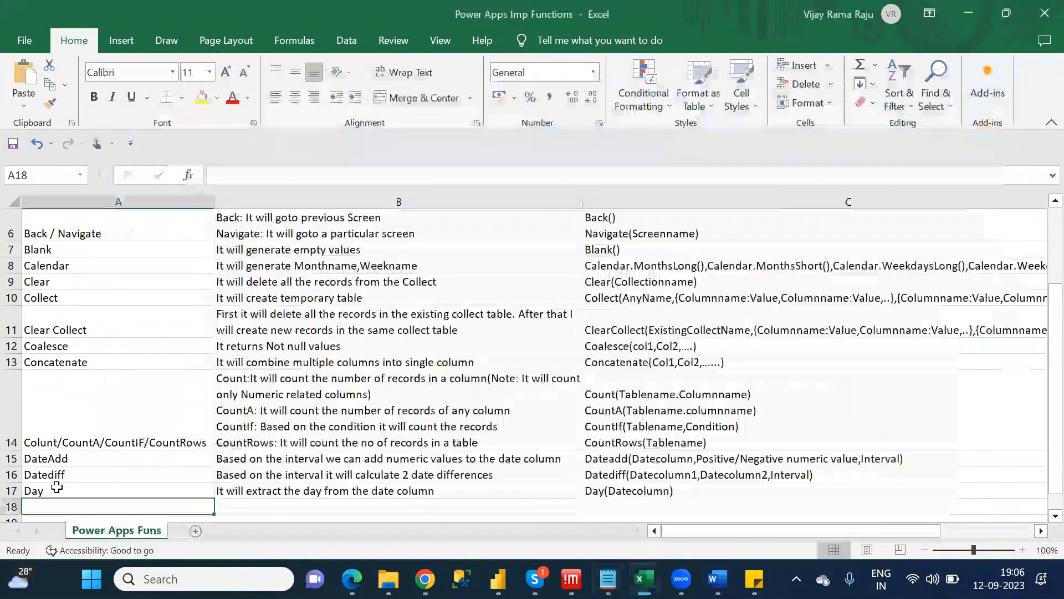
text(Distinct)
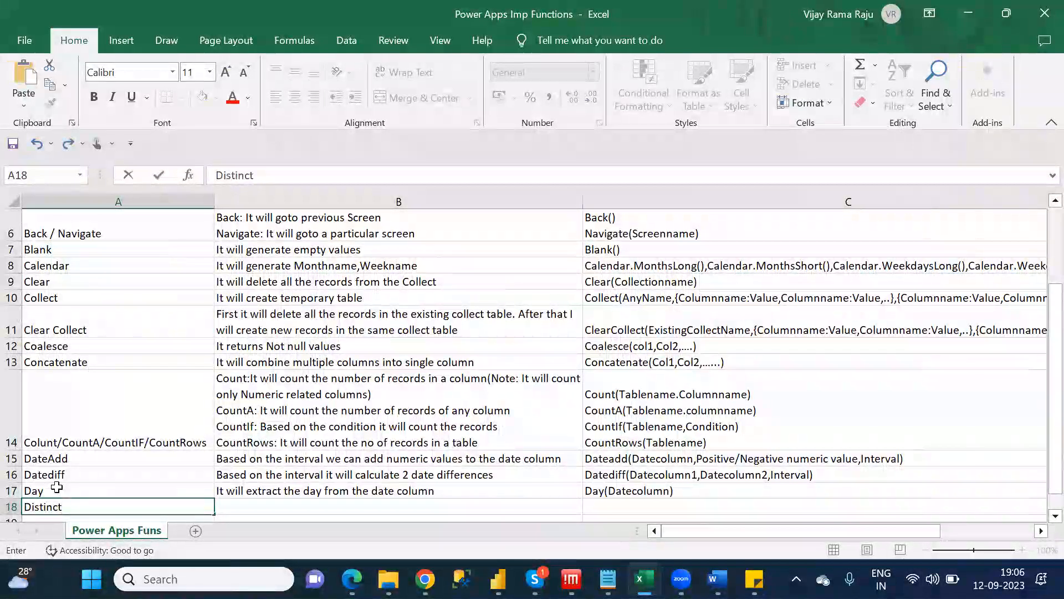
Write the Distinct description "It will take the unique values of a column" in cell B18.
key(Tab)
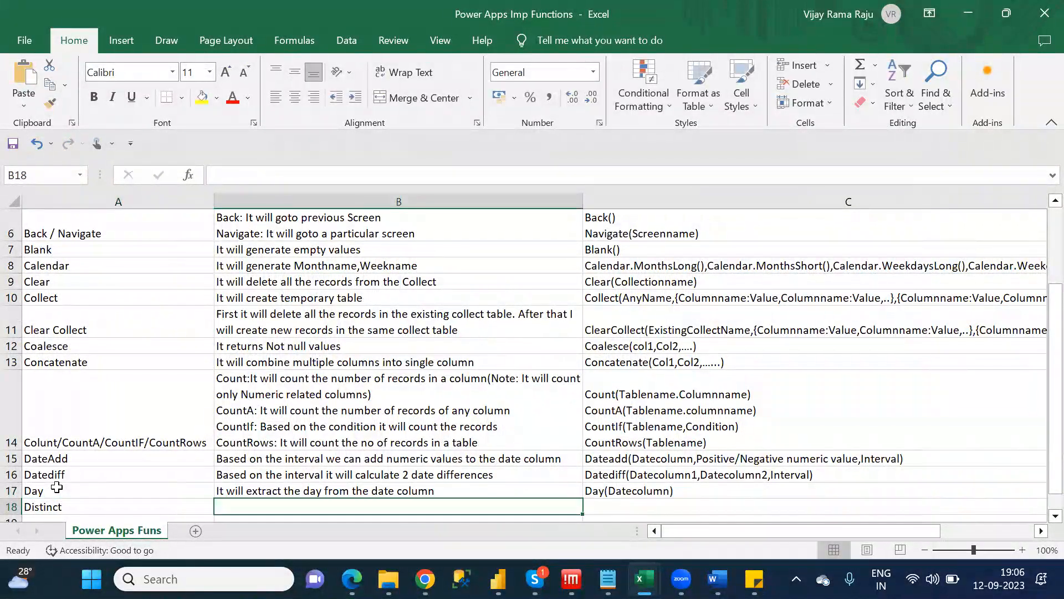
text(It wil)
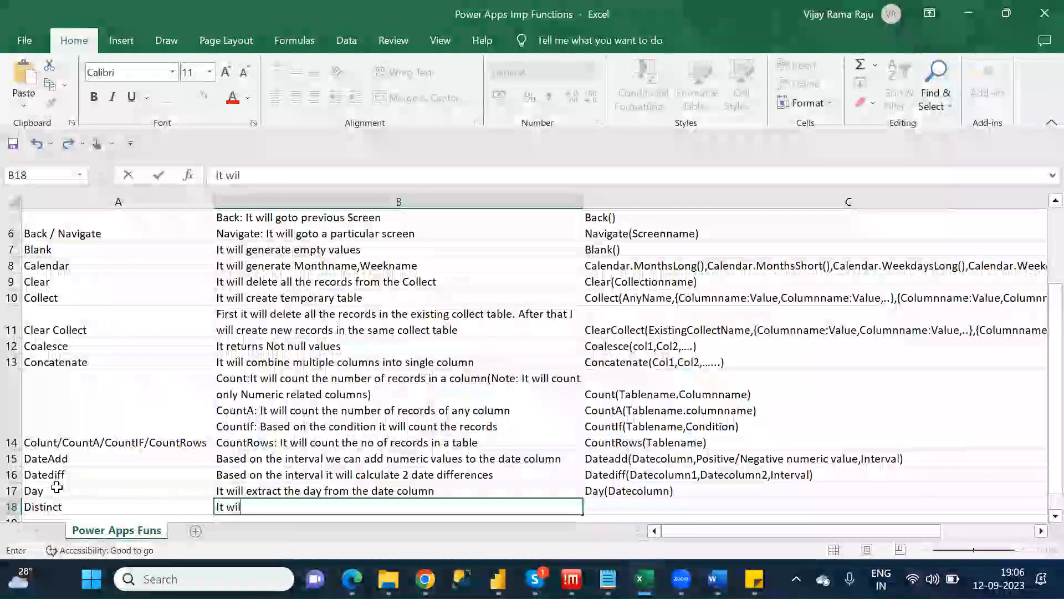
text(l uni)
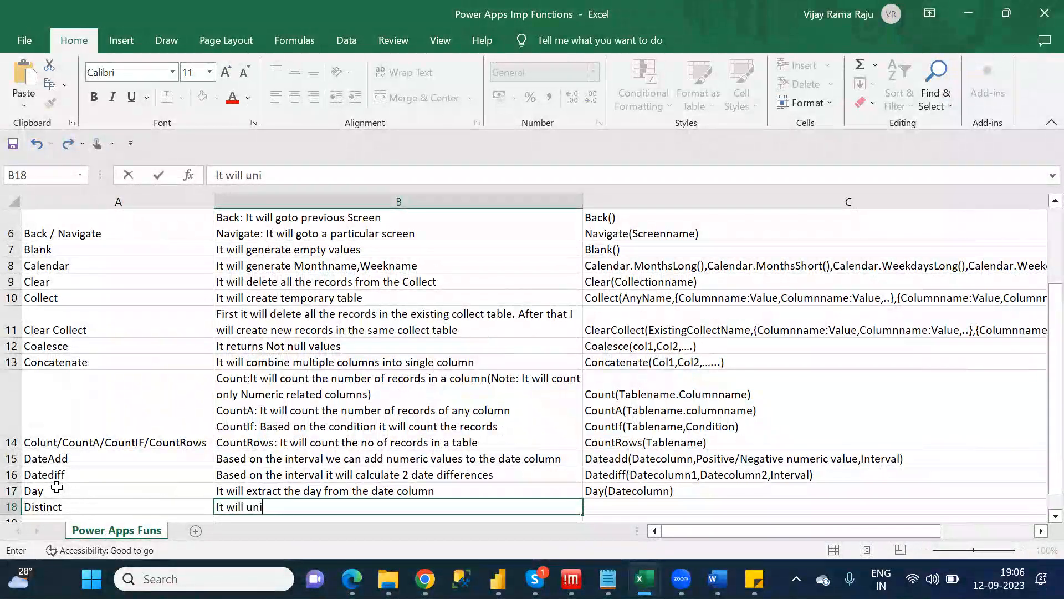
text(que values)
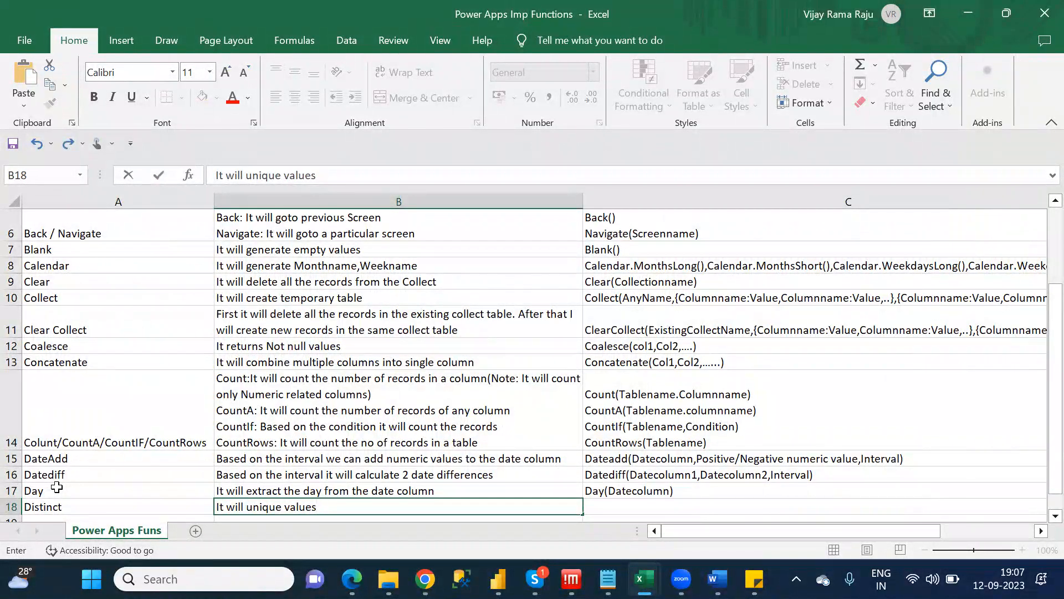
text( of a)
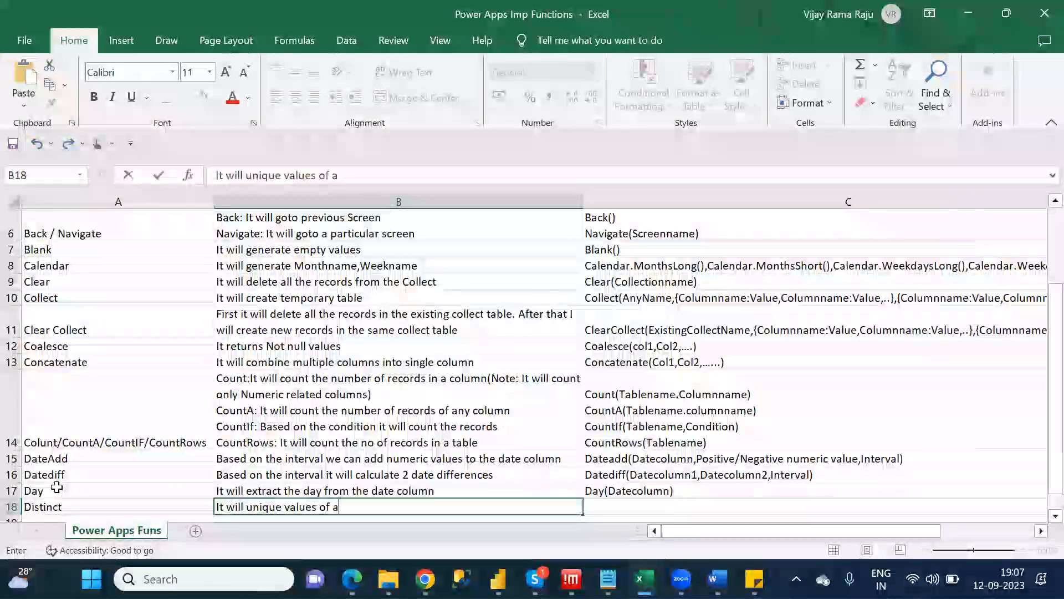
text( column)
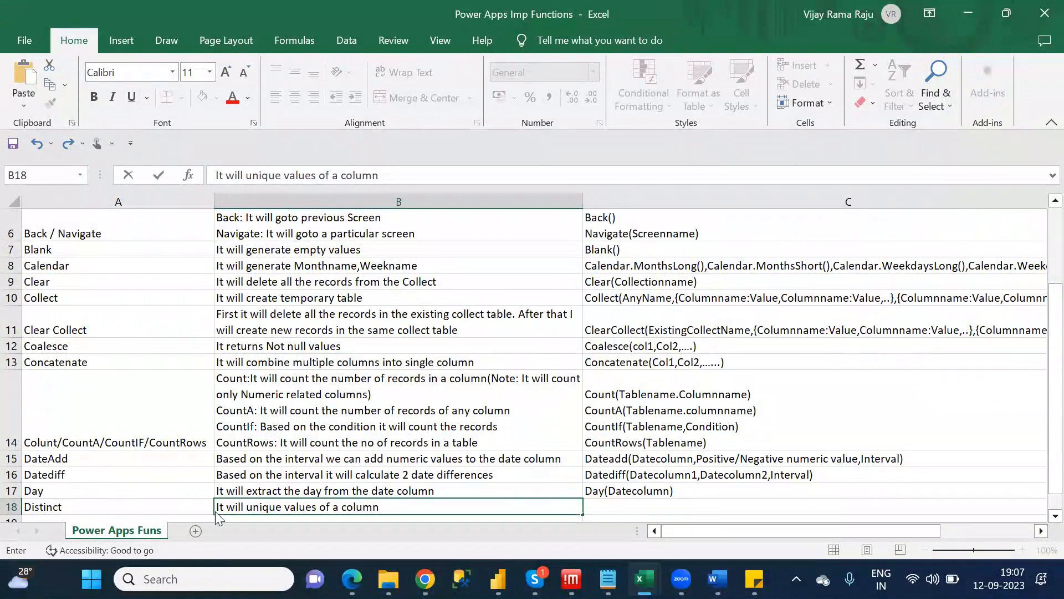
click(244, 175)
text(take the)
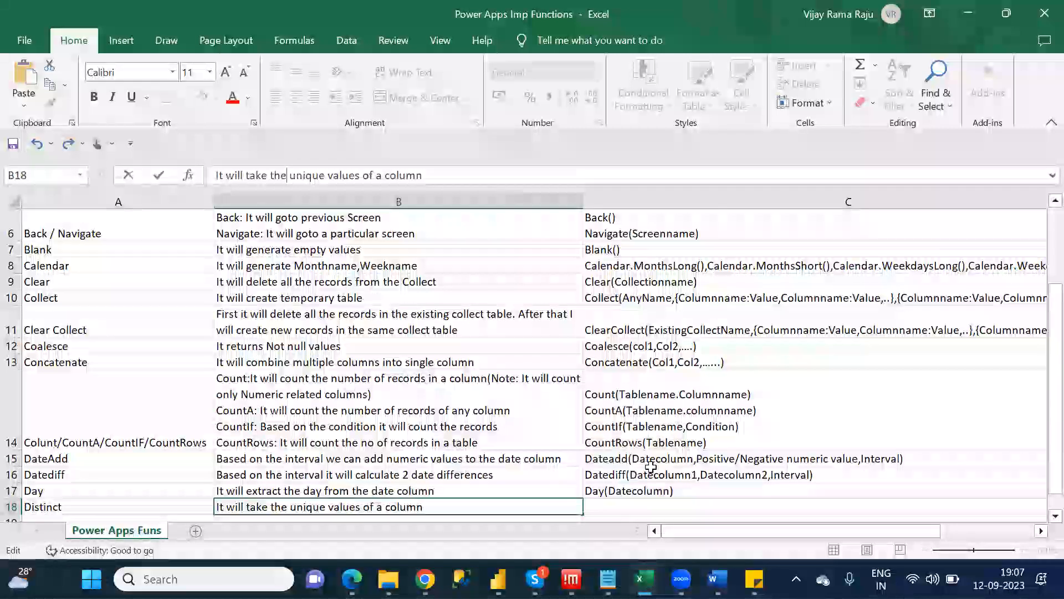
Write the syntax "Distinct(Tablename,Columnname)" in cell C18.
click(628, 509)
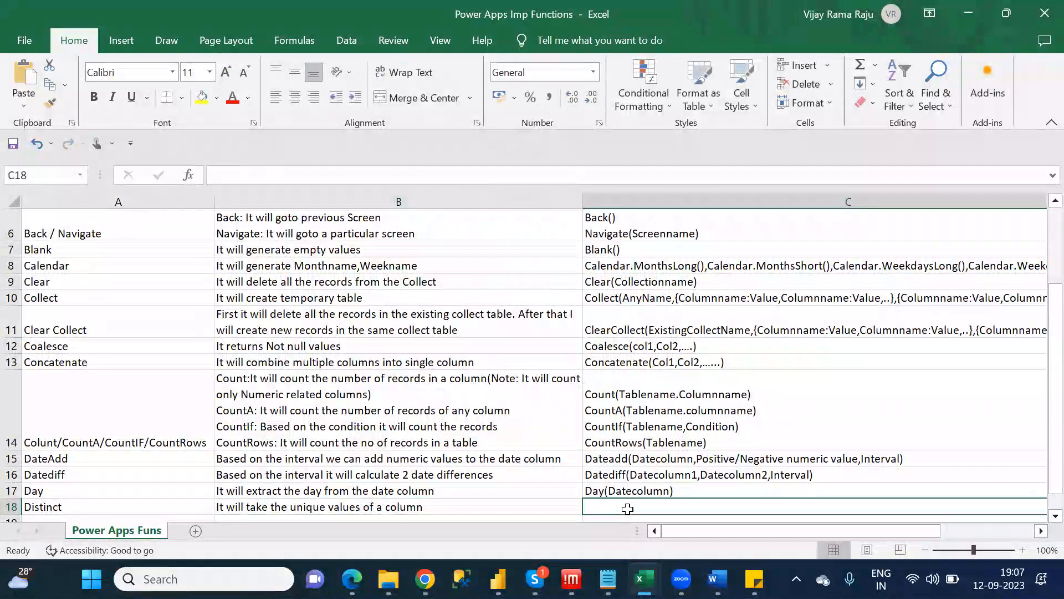
text(Distin)
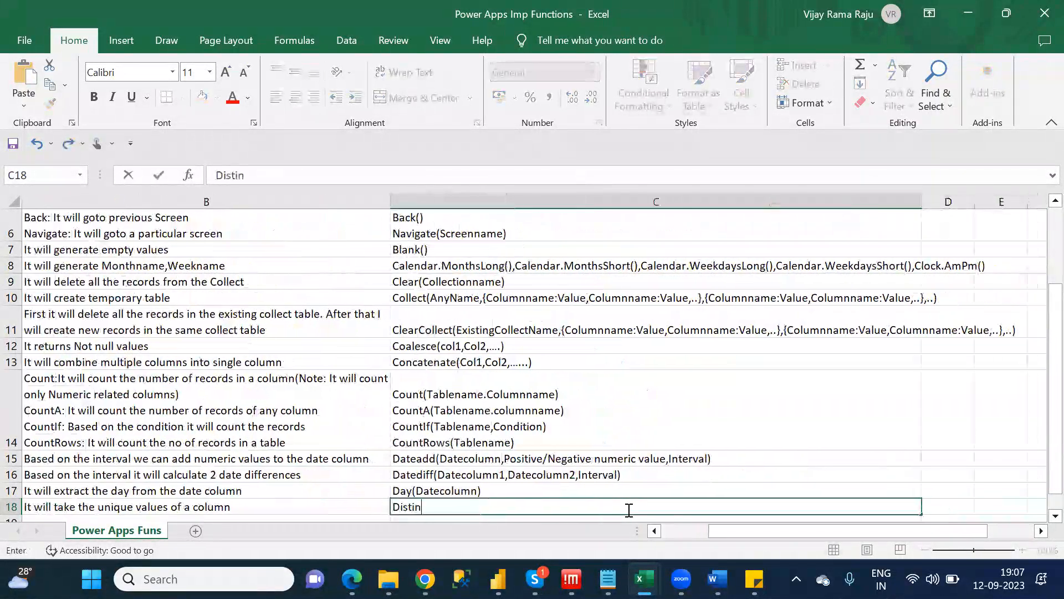
text(ct)
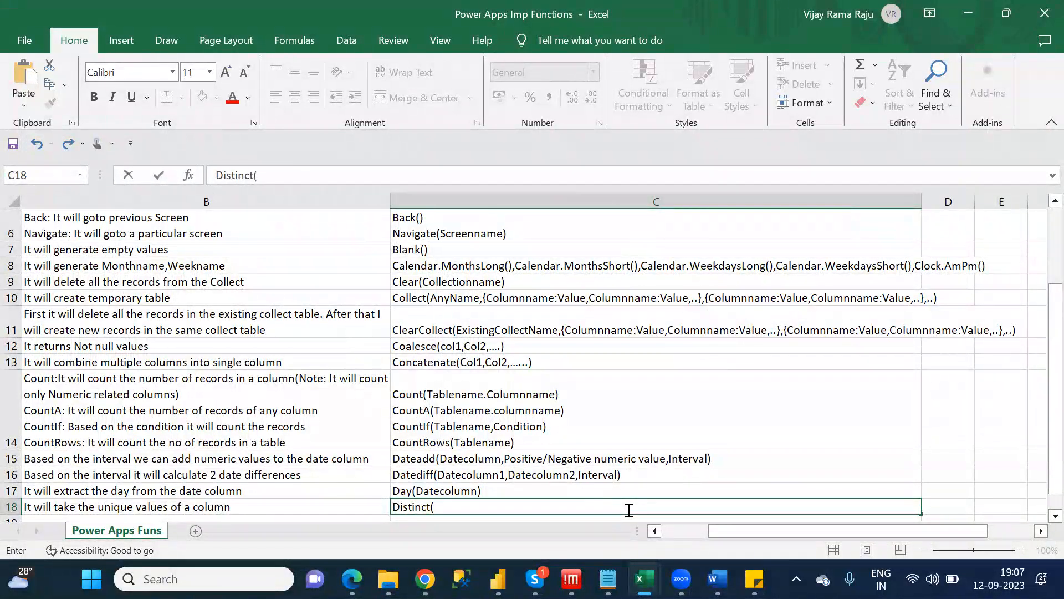
text(()
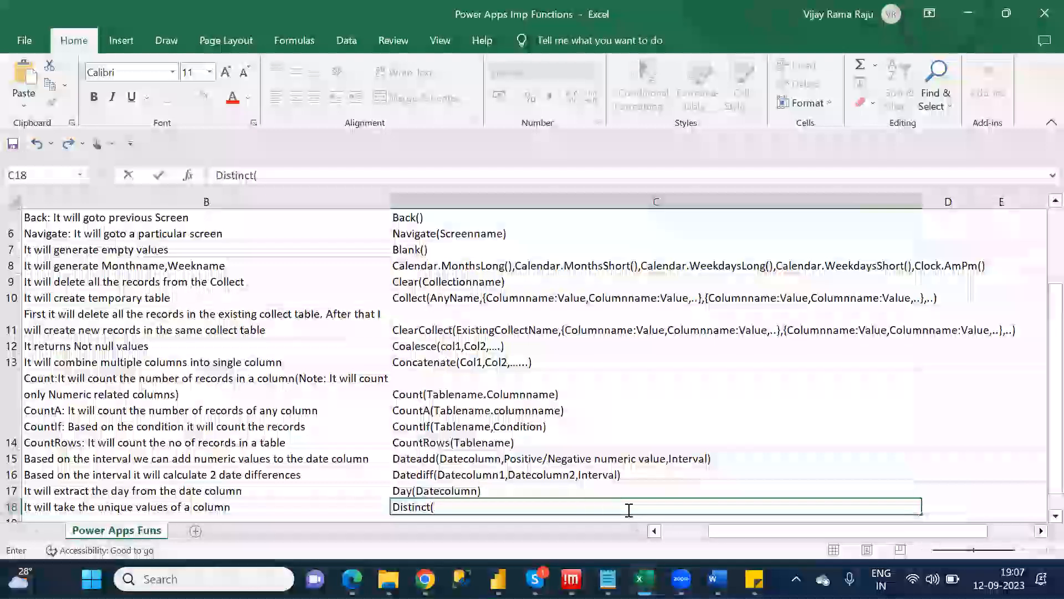
text(tab)
key(BackSpace)
key(BackSpace)
key(BackSpace)
key(BackSpace)
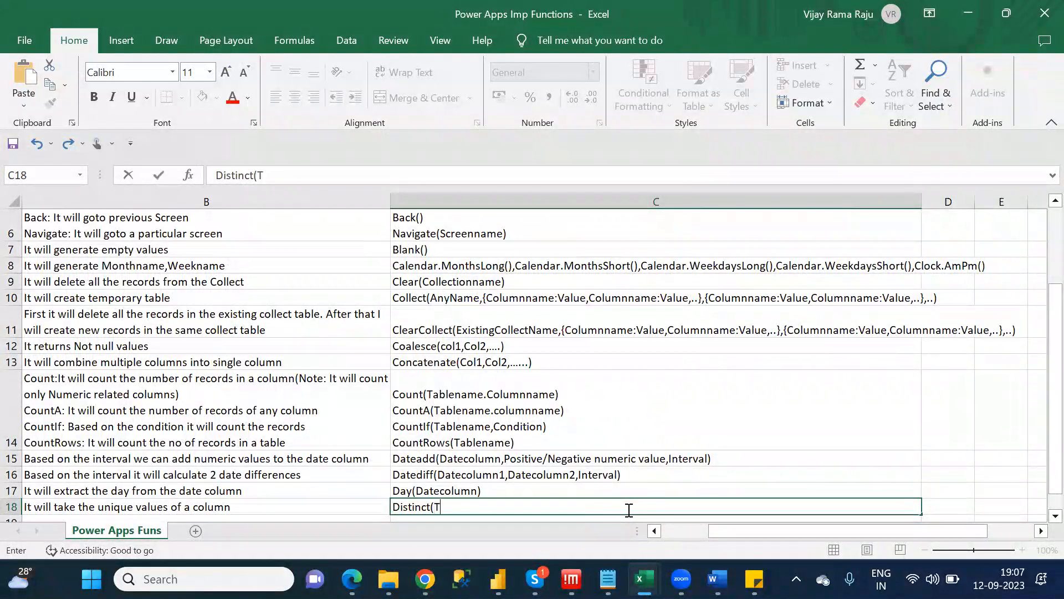
text(en)
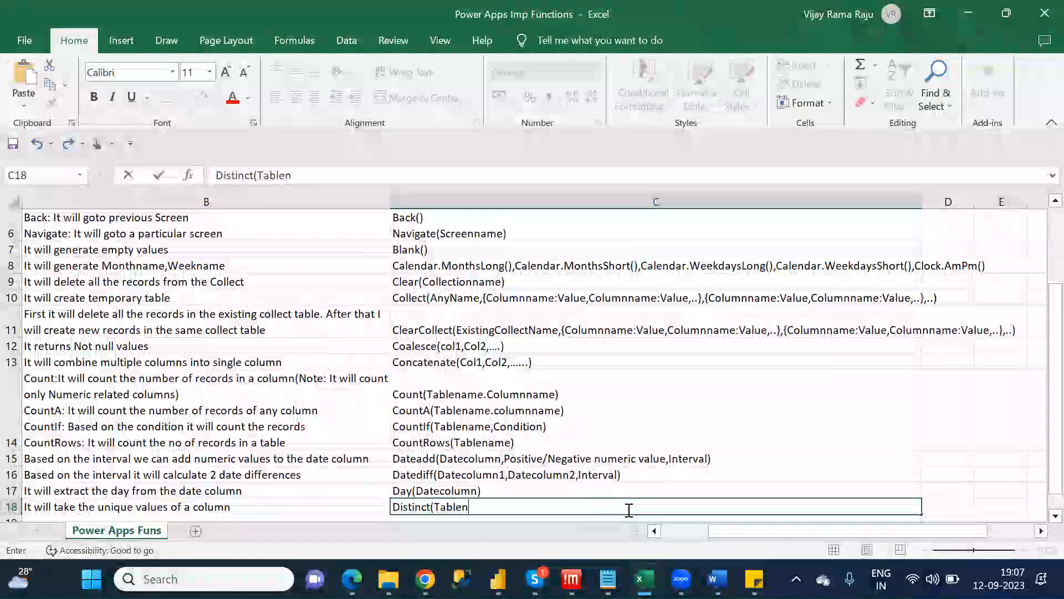
text(ame,COlu)
text(olumnn)
text(ame)
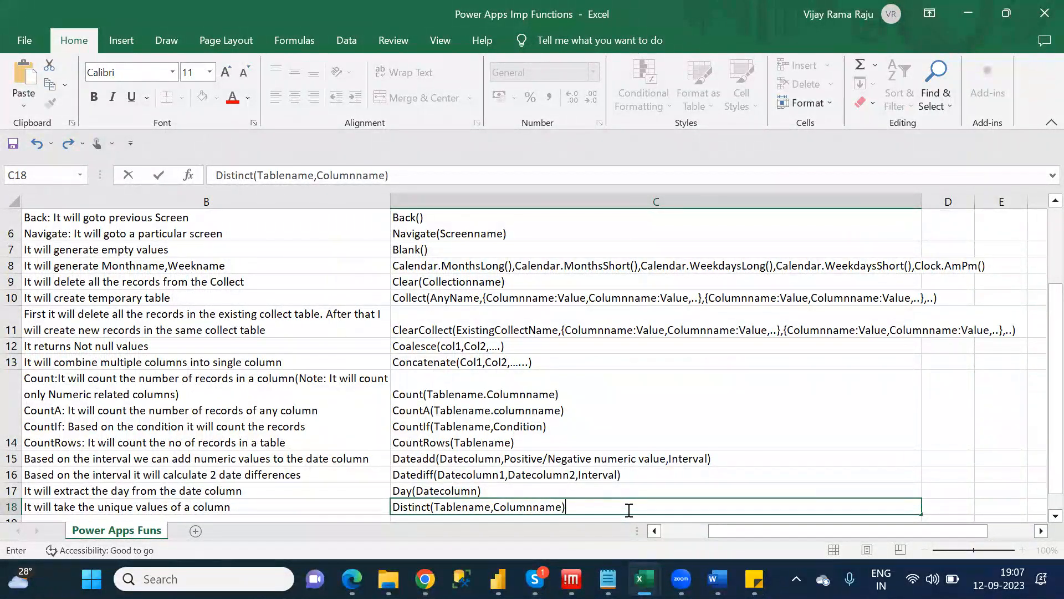
Check the D category functions in Notepad, and switch to Chrome to view the Power Fx formula reference.
key(alt+Tab)
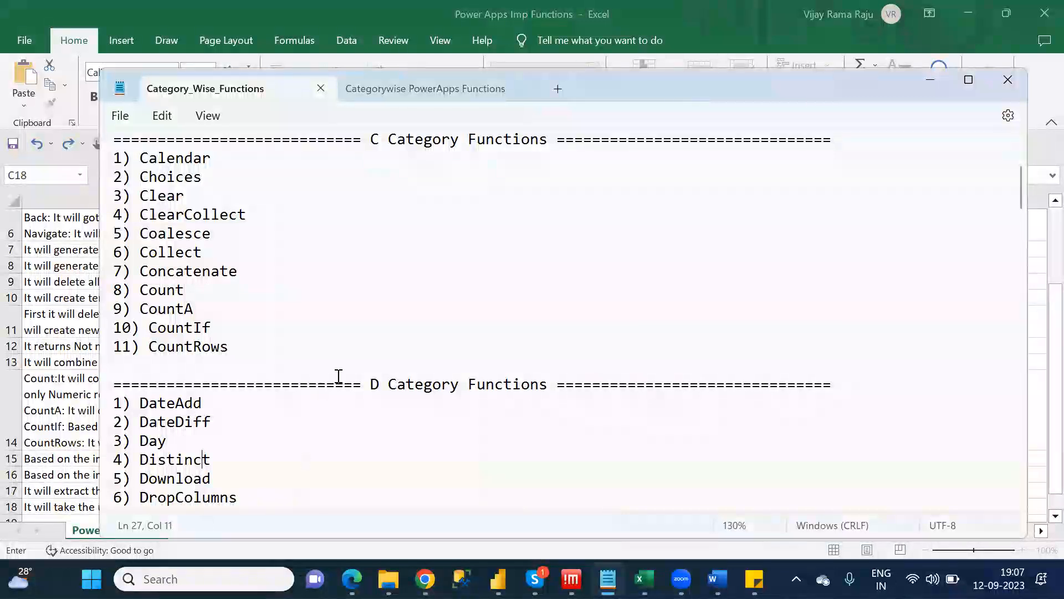
mouse_move(425, 579)
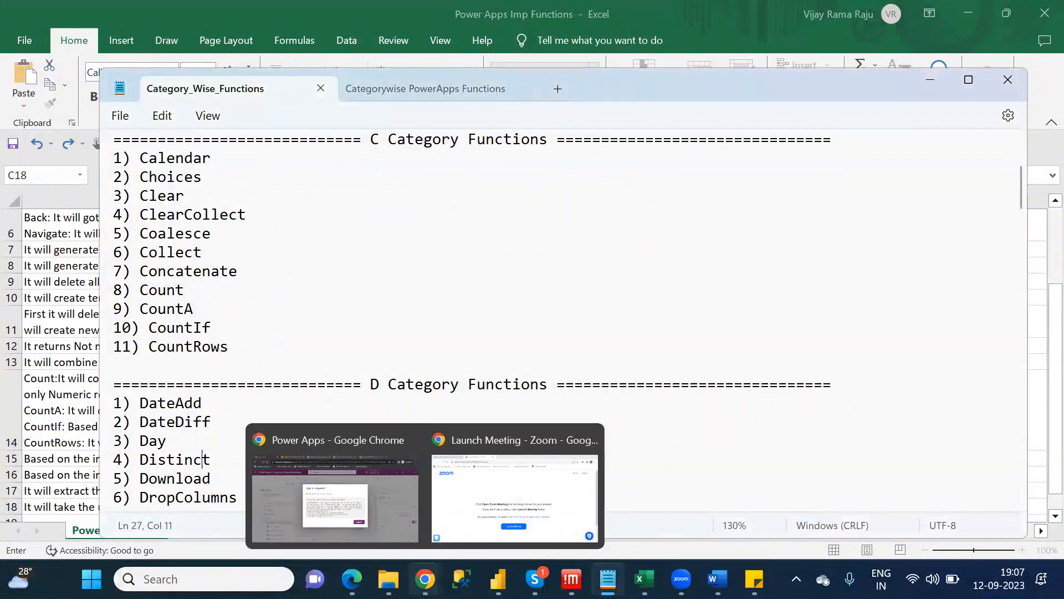
click(380, 485)
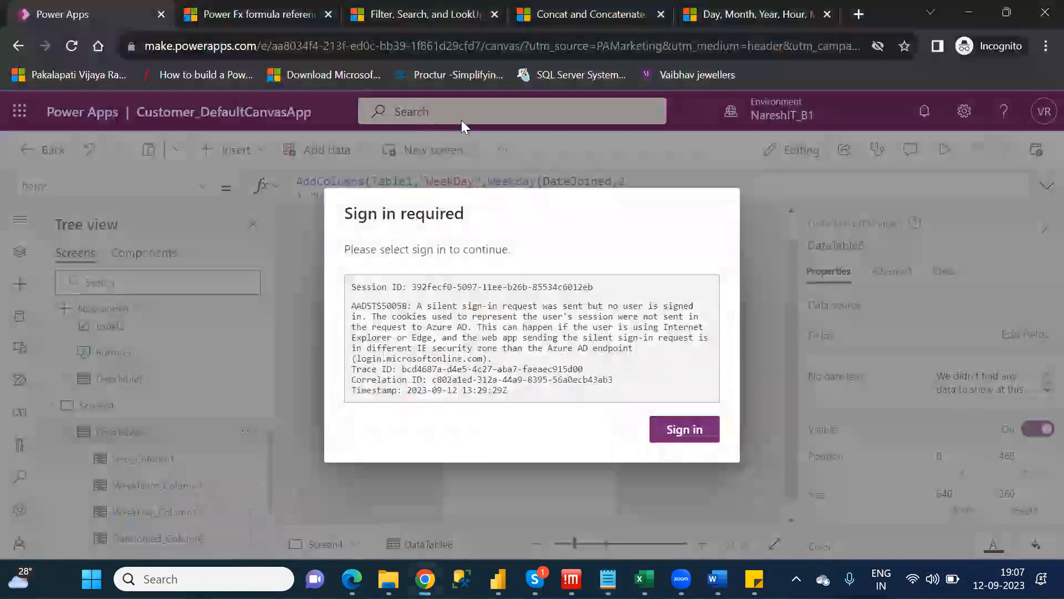
click(277, 13)
Find Distinct among the D functions of the formula reference and open its documentation page in a new tab.
key(Page_Up)
key(Page_Up)
key(Page_Up)
key(Page_Up)
key(Page_Up)
key(Page_Up)
key(Page_Up)
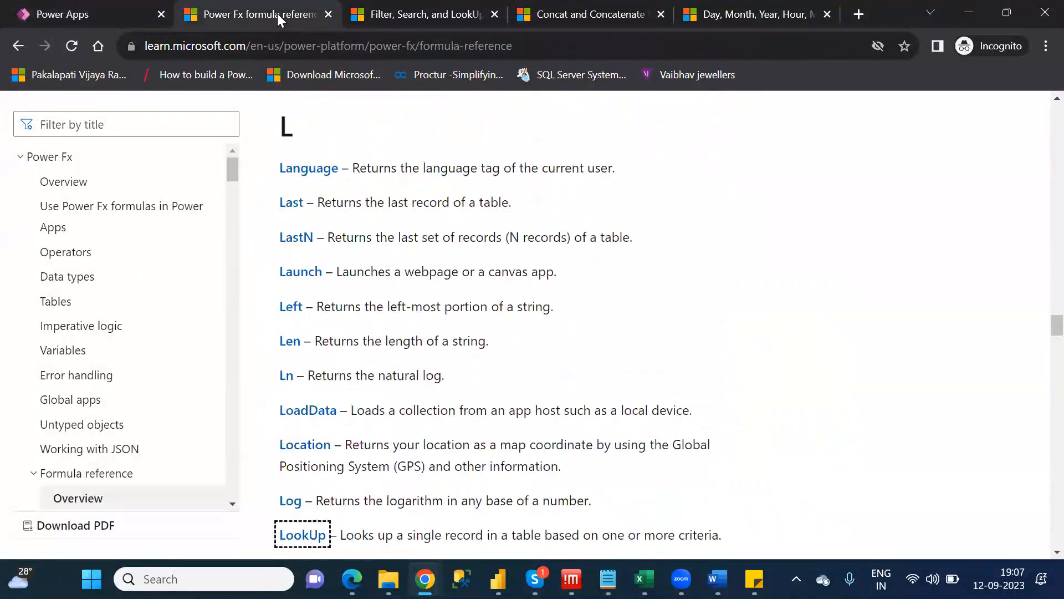
key(Home)
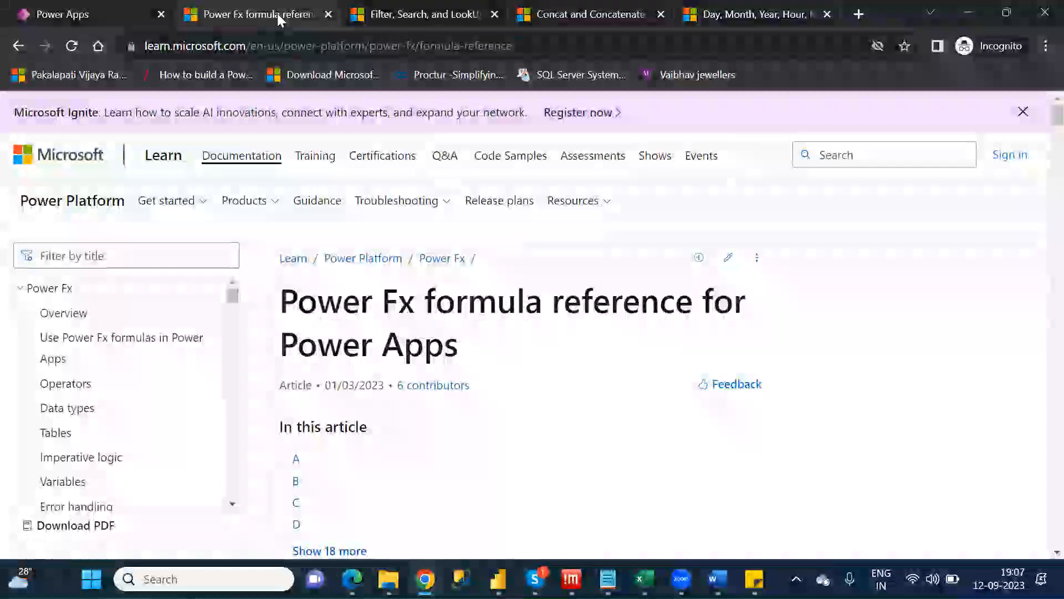
key(Down)
key(Down)
key(Down)
key(Down)
key(Down)
key(Down)
key(Down)
key(Down)
key(Down)
key(Down)
key(Down)
key(Down)
key(Down)
key(Down)
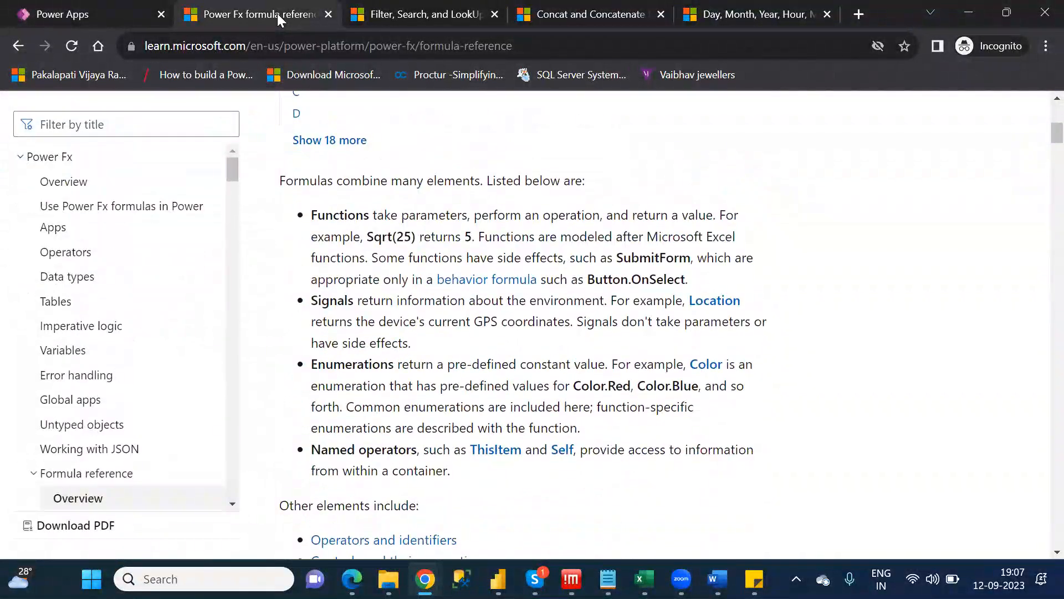
key(Page_Down)
key(Down)
key(Down)
key(Down)
key(Down)
key(Down)
key(Down)
key(Down)
key(Down)
key(Down)
key(Down)
key(Down)
key(Down)
key(Down)
key(Down)
key(Down)
key(Down)
key(Down)
key(Down)
key(Down)
key(Down)
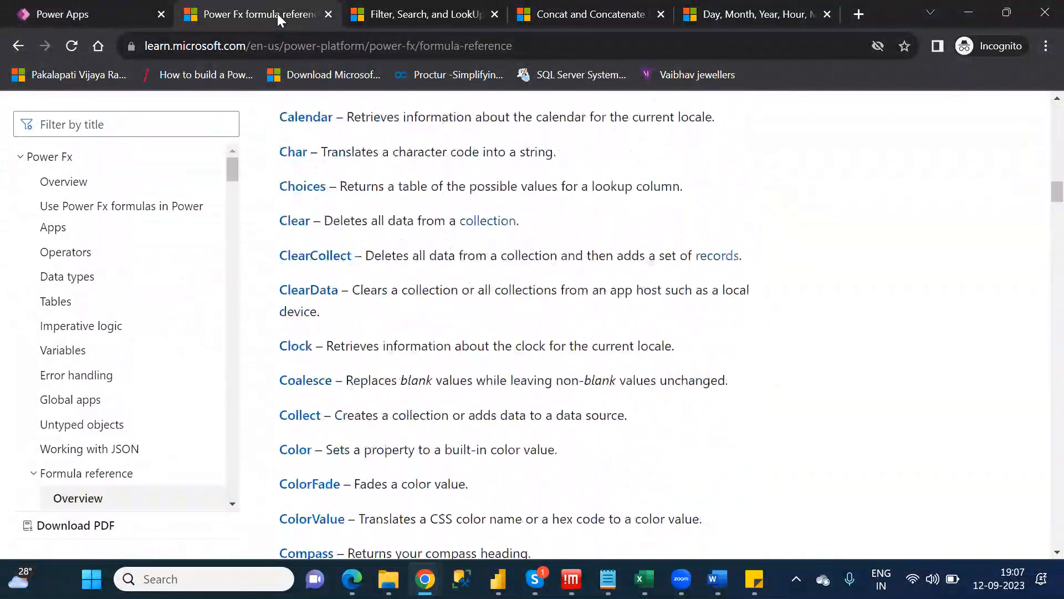
key(Down)
key(Down)
key(Down)
key(Down)
key(Down)
key(Down)
key(Down)
key(Down)
key(Down)
key(Down)
key(Down)
key(Down)
key(Down)
key(Down)
key(Down)
key(Down)
key(Down)
key(Down)
key(Down)
key(Down)
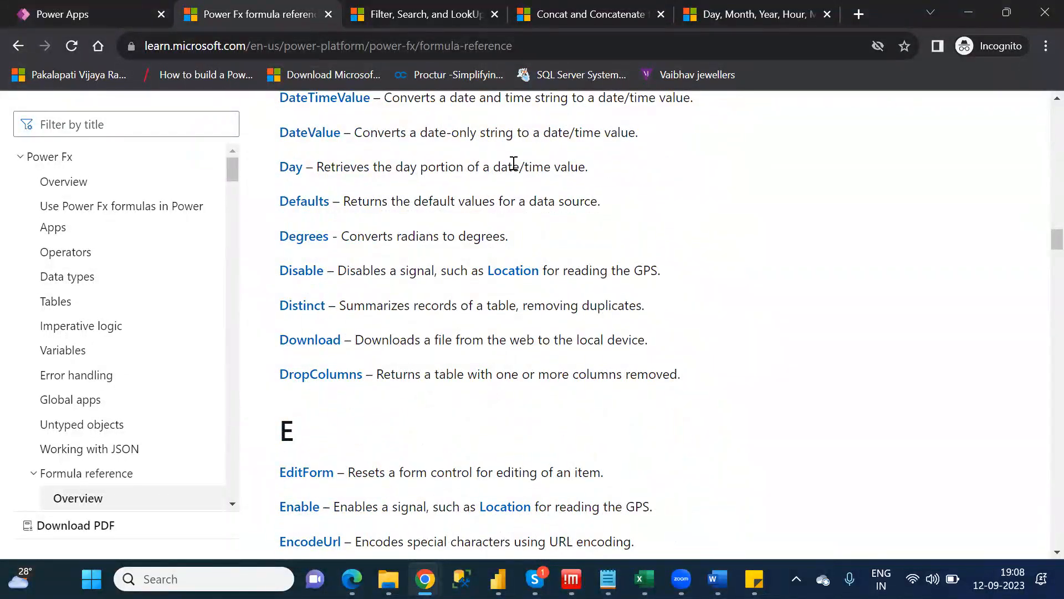
ctrl+click(302, 311)
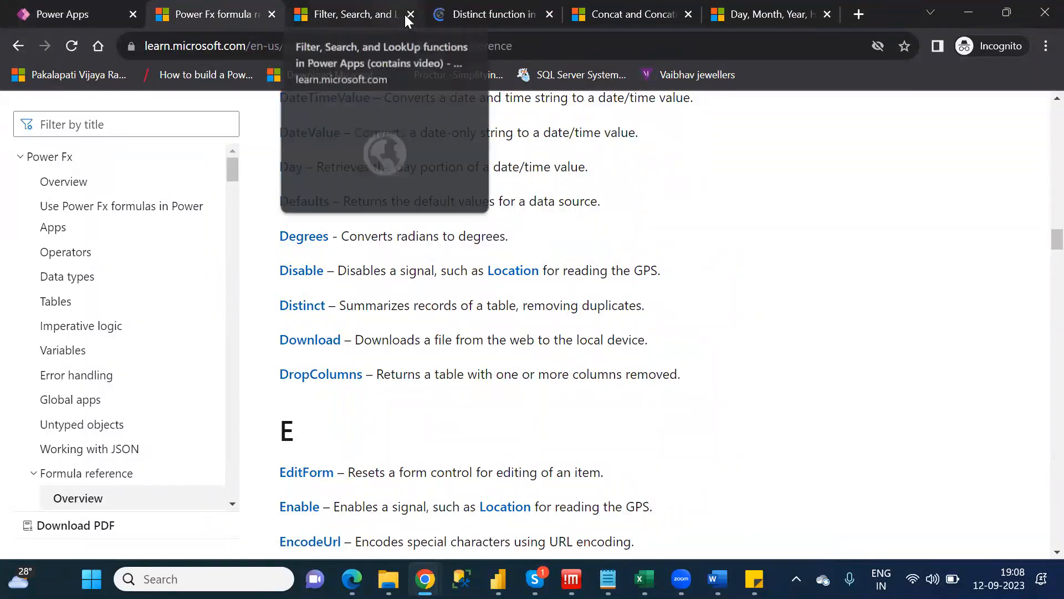
Close the Filter, Search, and LookUp tab and read the Distinct function page down to its syntax section.
click(410, 15)
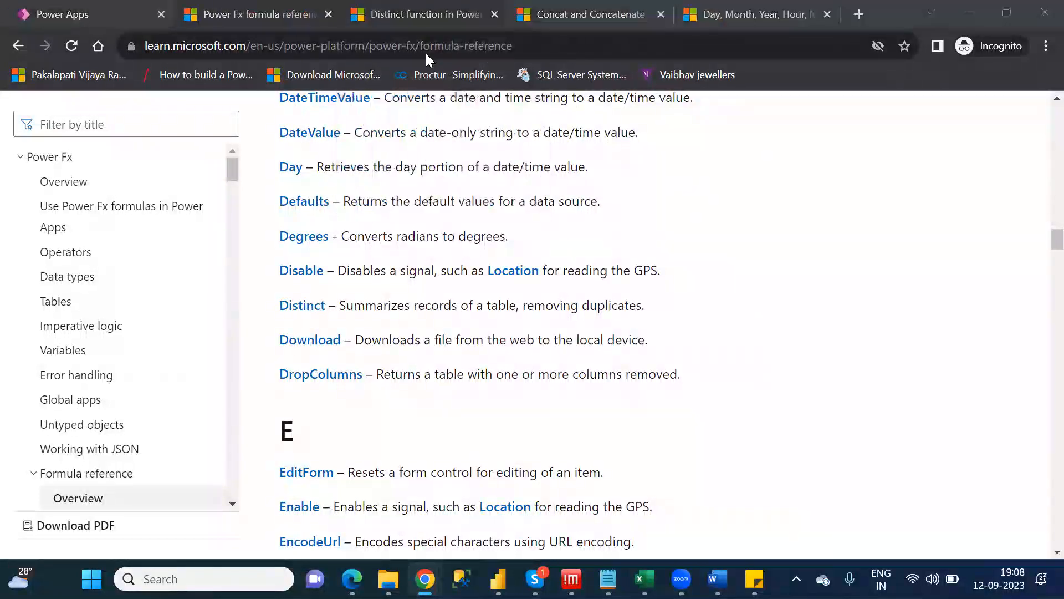
click(408, 16)
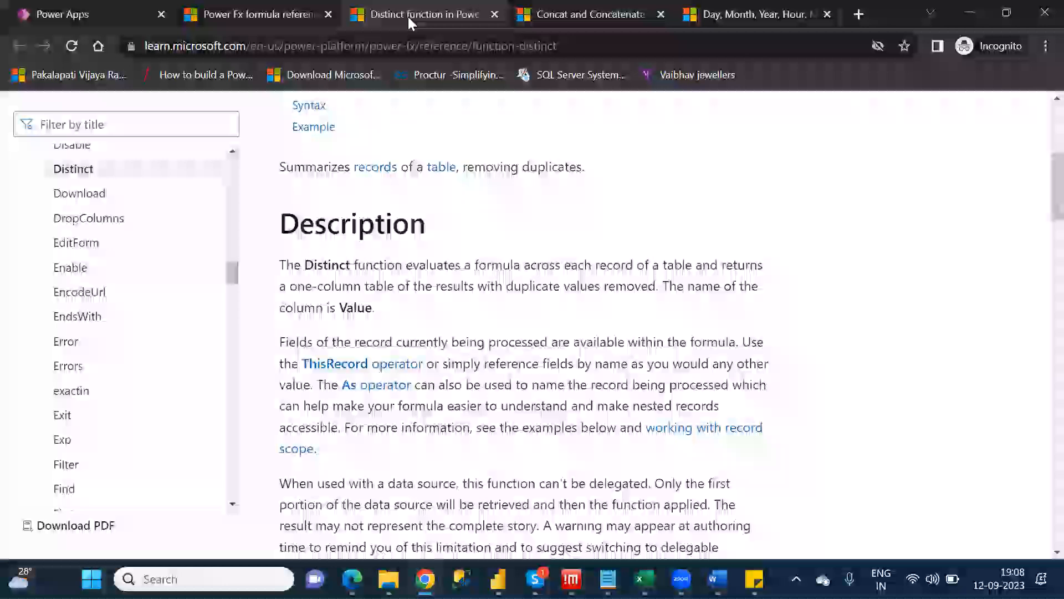
key(Down)
key(Down)
key(Down)
key(Down)
key(Down)
key(Down)
key(Down)
key(Down)
key(Down)
key(Down)
key(Down)
key(Down)
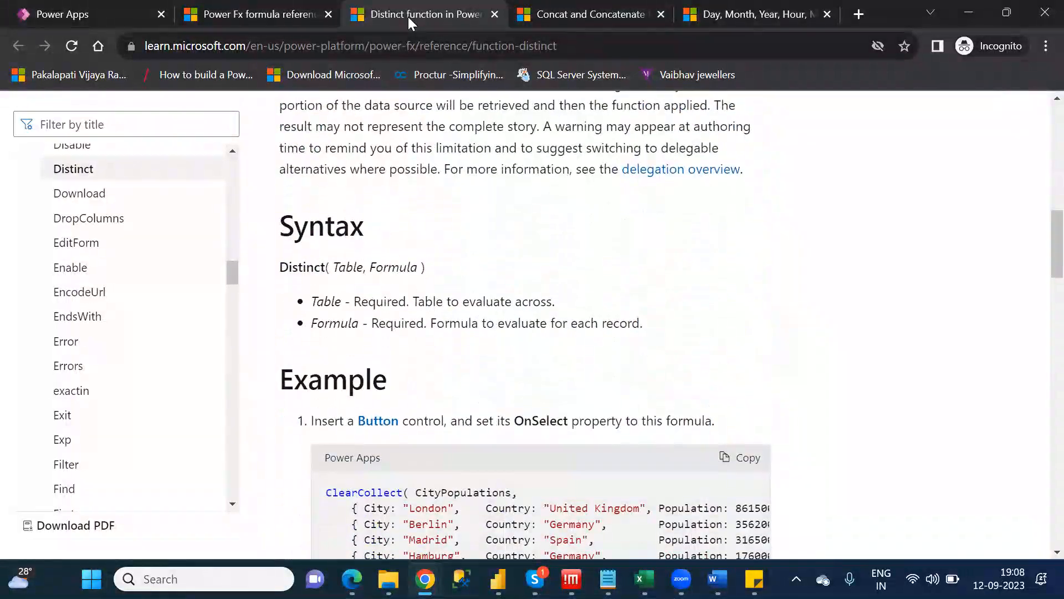
Examine the Distinct page's CityPopulations example through to the formula that extracts the unique countries.
key(Down)
key(Down)
key(Down)
key(Down)
key(Down)
key(Down)
key(Down)
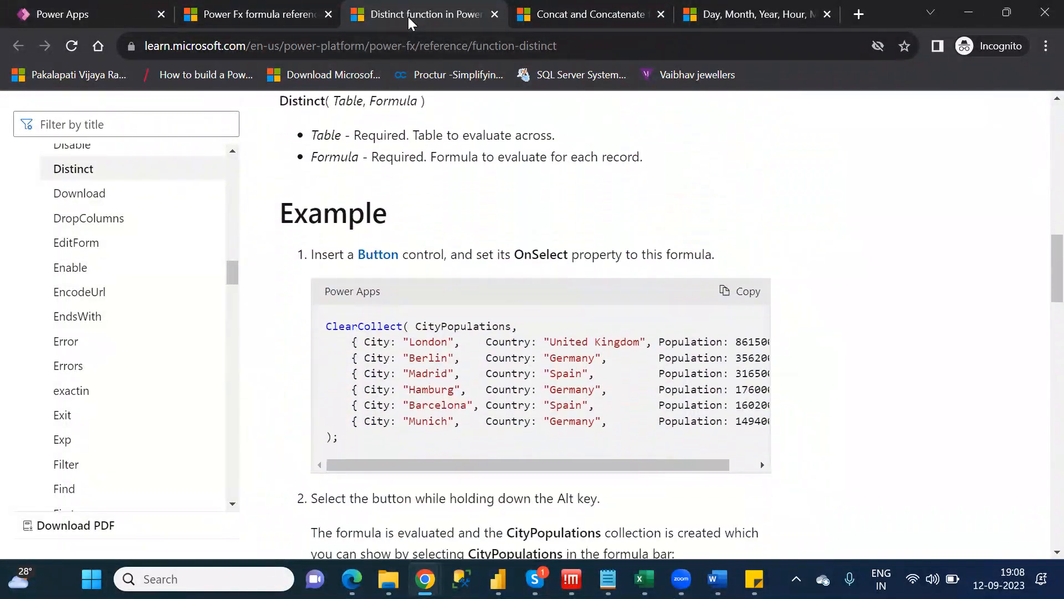
key(Down)
key(Down)
key(Down)
key(Down)
key(Down)
key(Down)
key(Down)
key(Down)
key(Down)
key(Down)
key(Down)
key(Down)
key(Down)
key(Down)
key(Down)
key(Down)
key(Down)
key(Down)
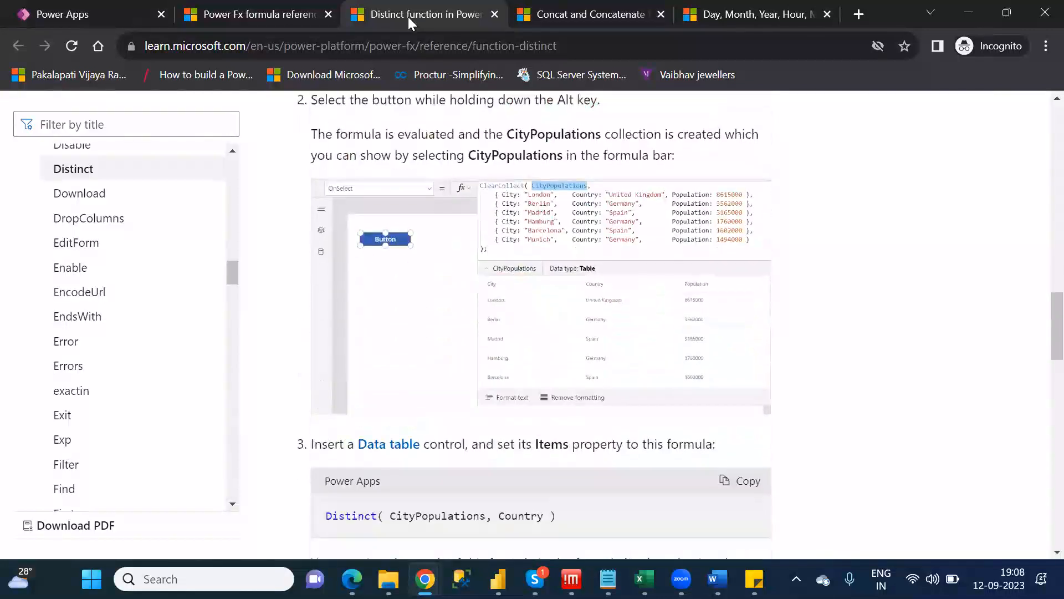
key(Down)
key(Down)
key(Down)
key(Down)
key(Down)
key(Down)
key(Down)
key(Down)
key(Down)
key(Down)
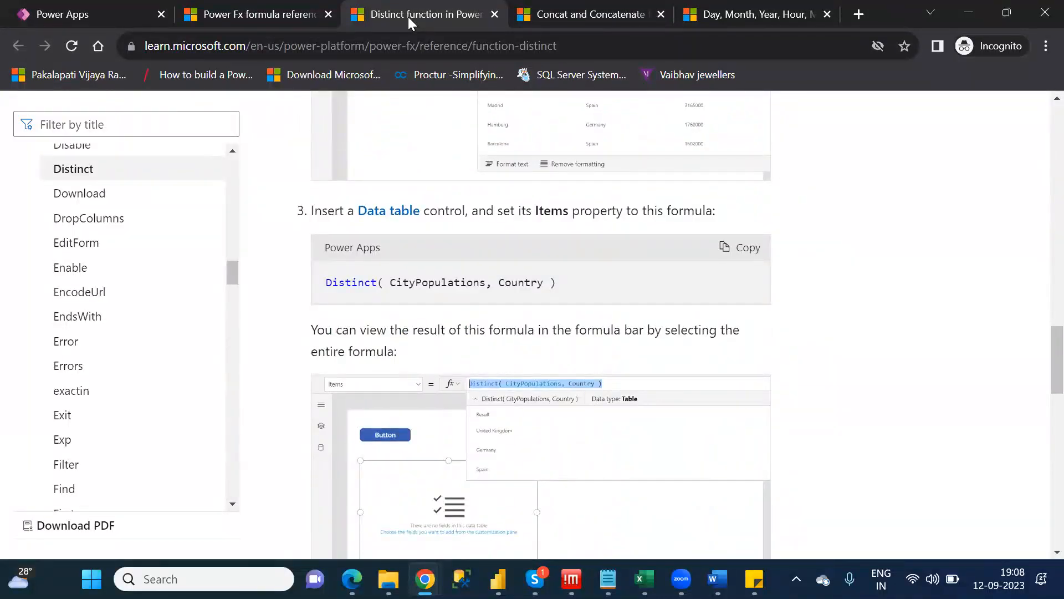
Switch to the Power Apps Imp Functions workbook in Excel, commit the Distinct syntax in C18, and select cell A19.
key(alt+Tab)
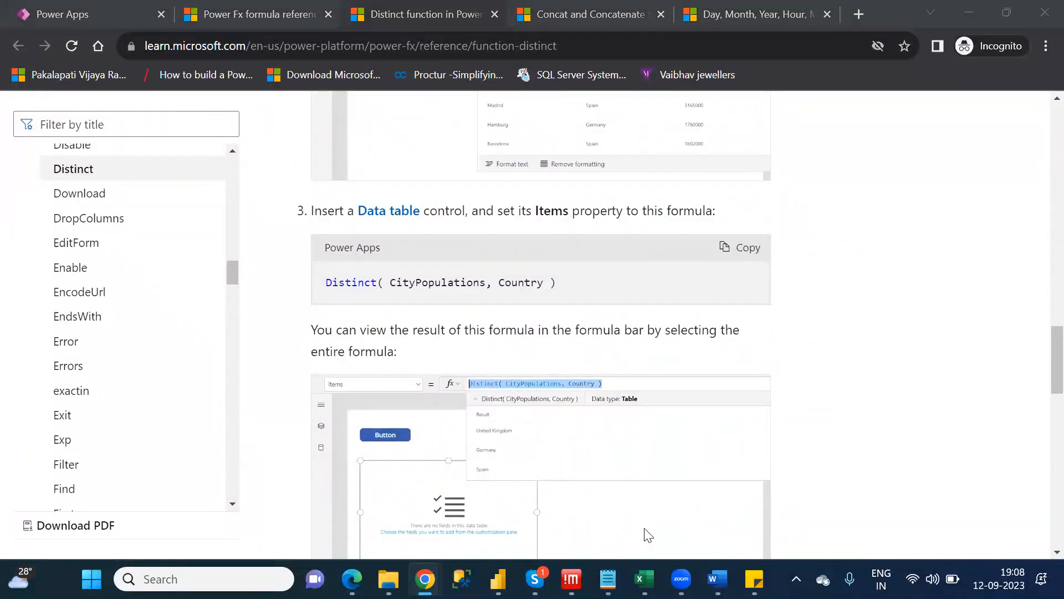
mouse_move(644, 578)
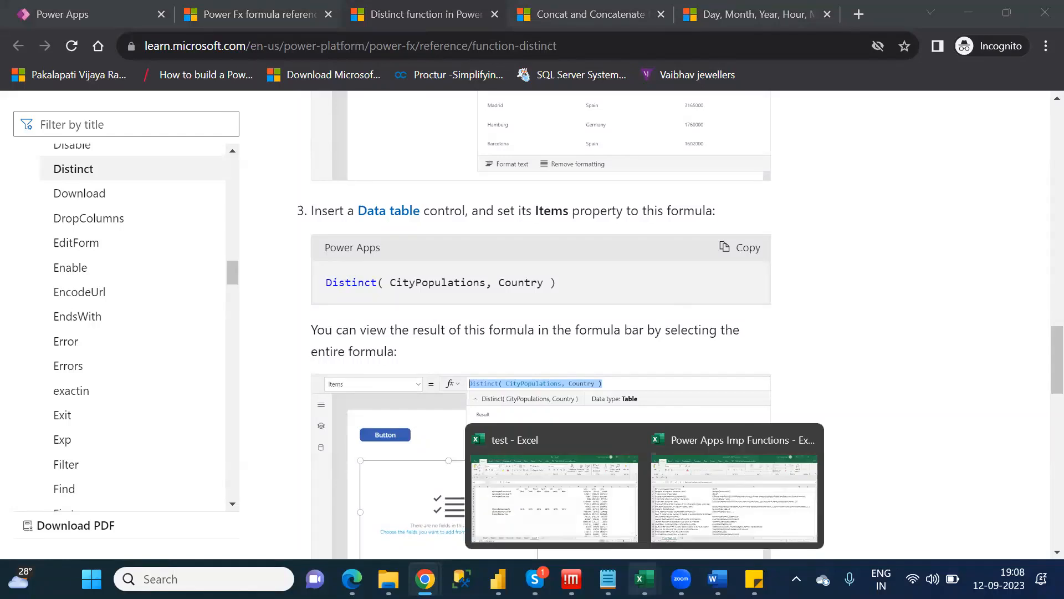
click(691, 502)
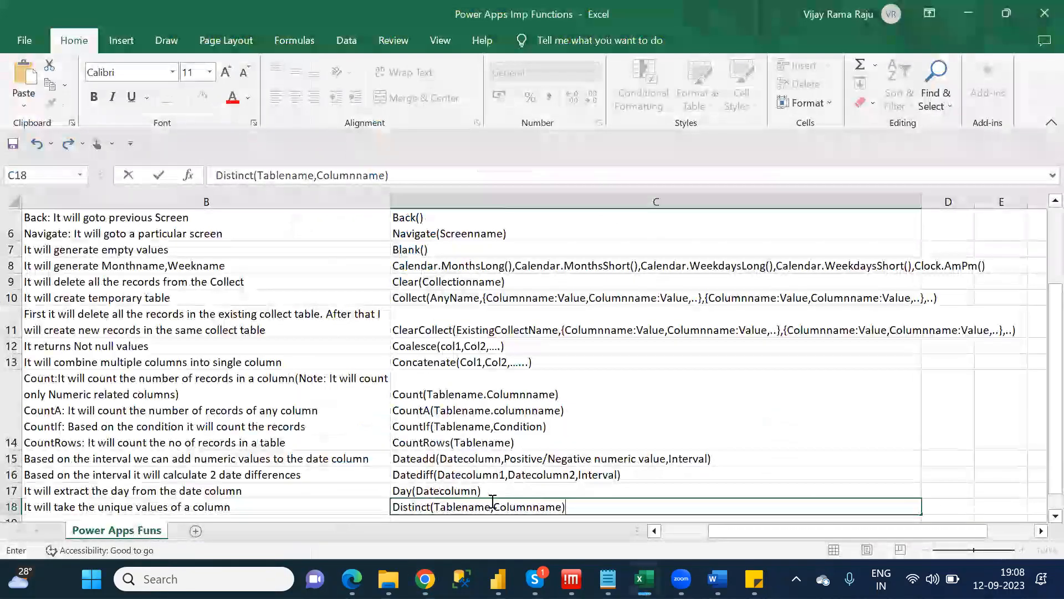
key(Return)
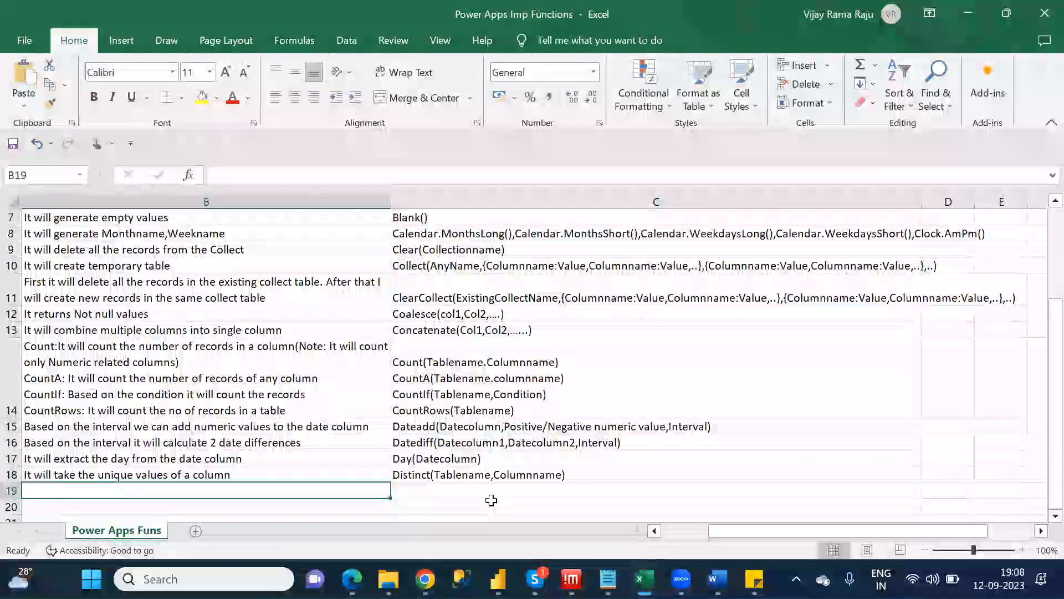
key(Left)
Switch to the Category_Wise_Functions list in Notepad and find Download, the entry after Distinct among the D category functions.
key(alt)
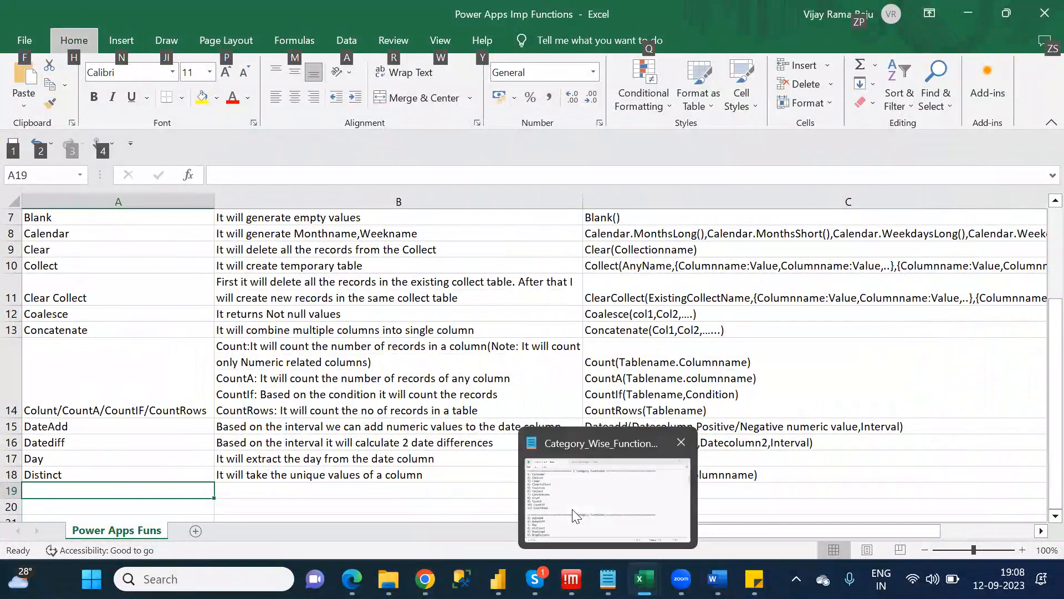
key(alt+Tab)
key(Down)
key(Down)
key(Down)
key(Down)
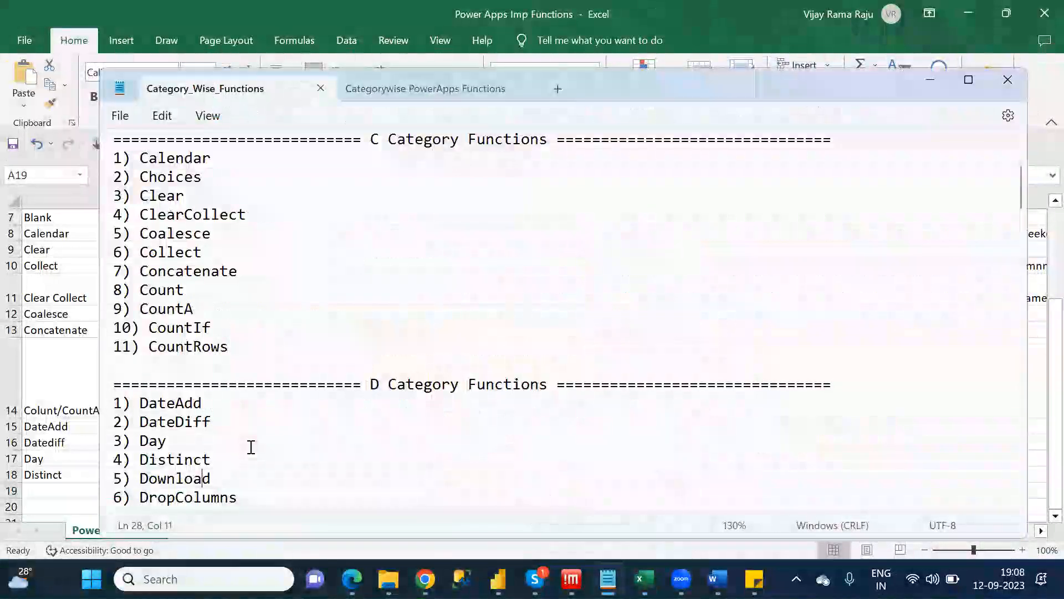
key(Down)
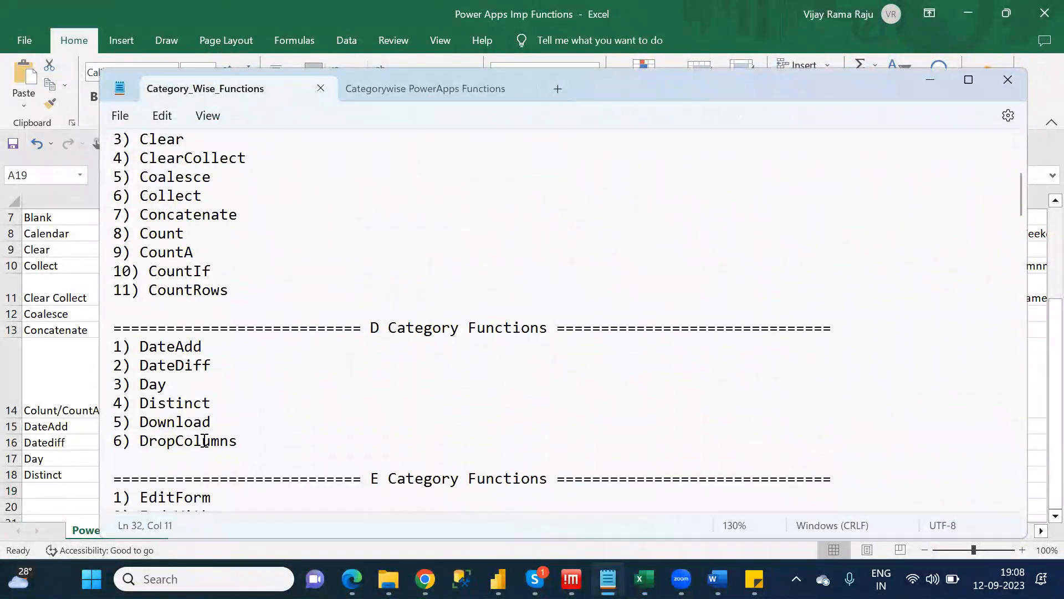
double_click(168, 420)
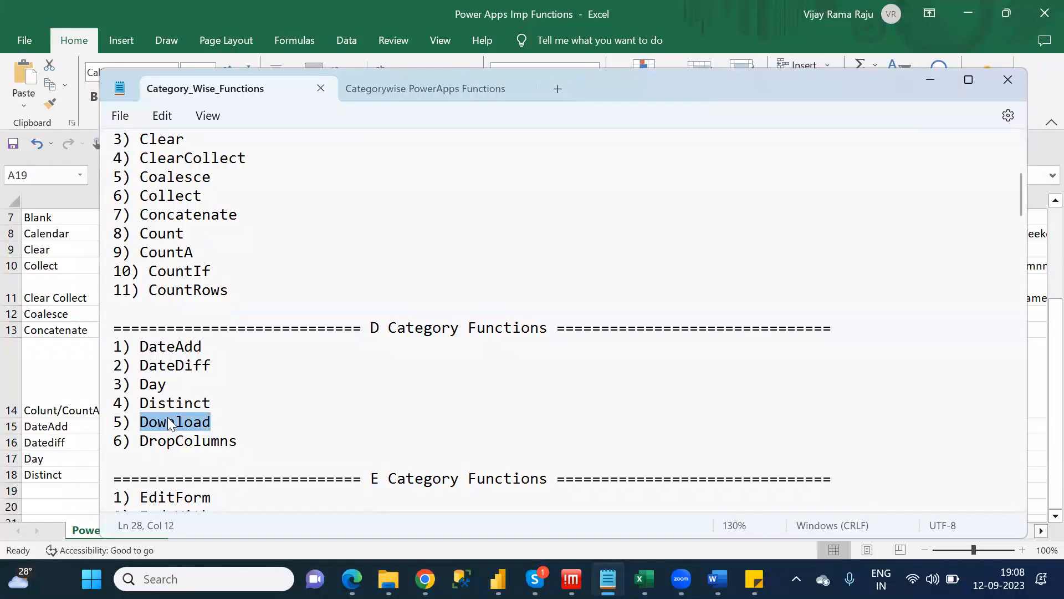
Return to the Excel workbook and enter the function name "Download" in cell A19.
key(alt+Tab)
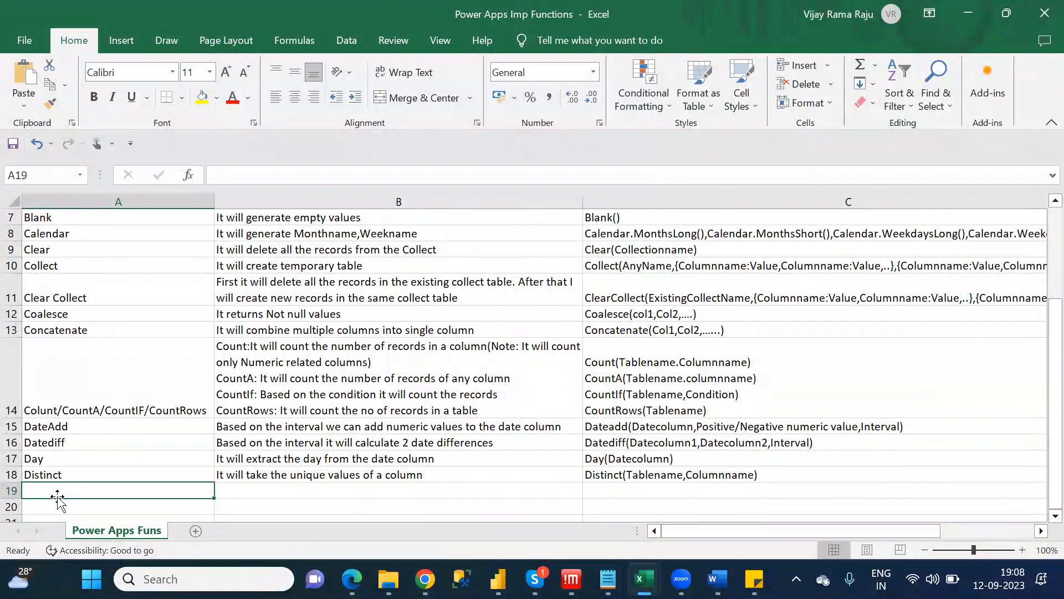
text(Downl)
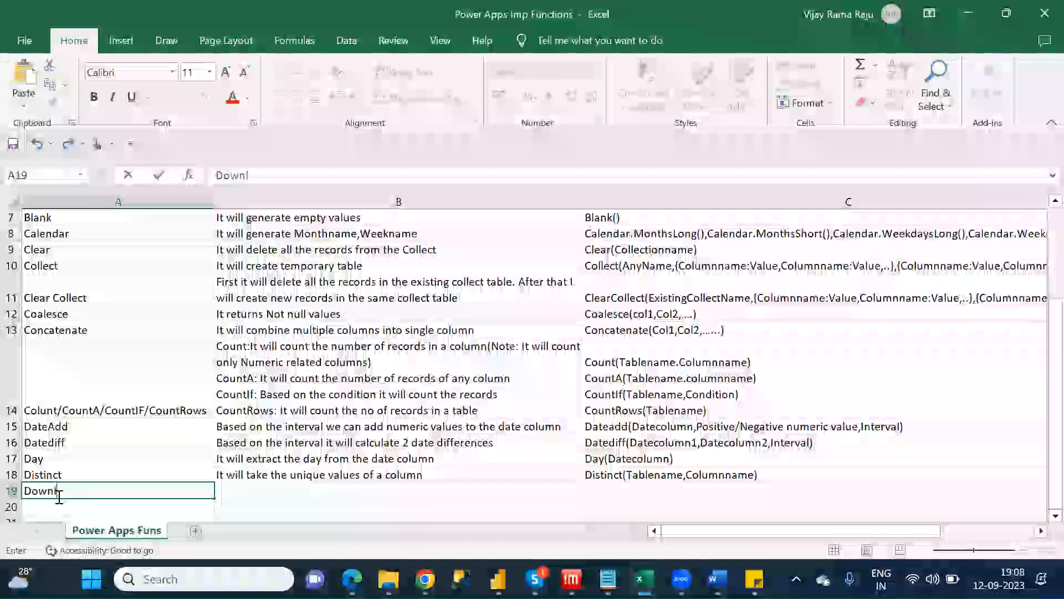
text(oad)
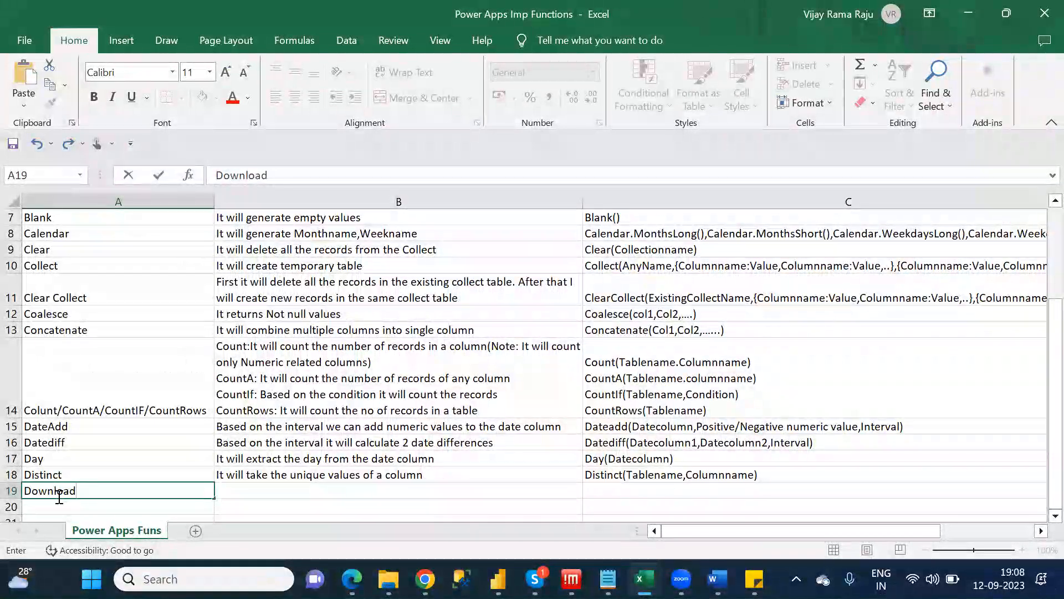
key(Tab)
text(I)
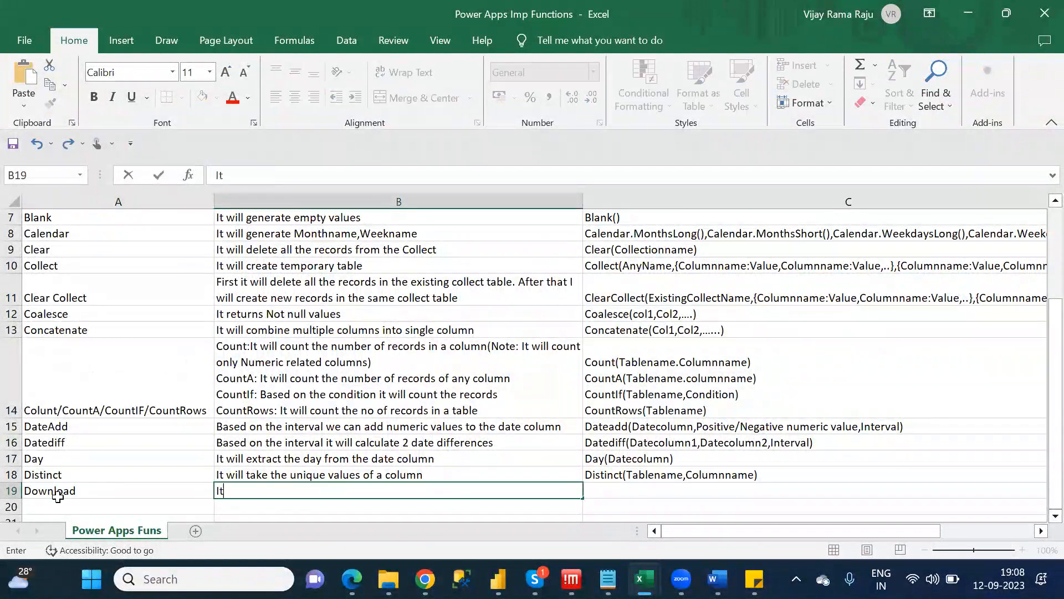
text(t)
key(BackSpace)
key(BackSpace)
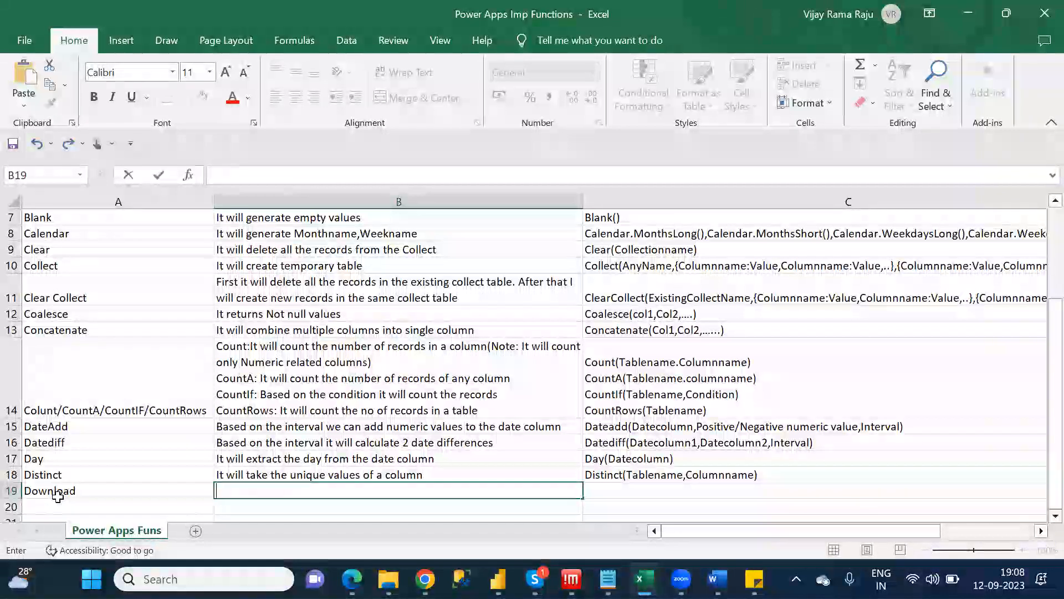
text(What)
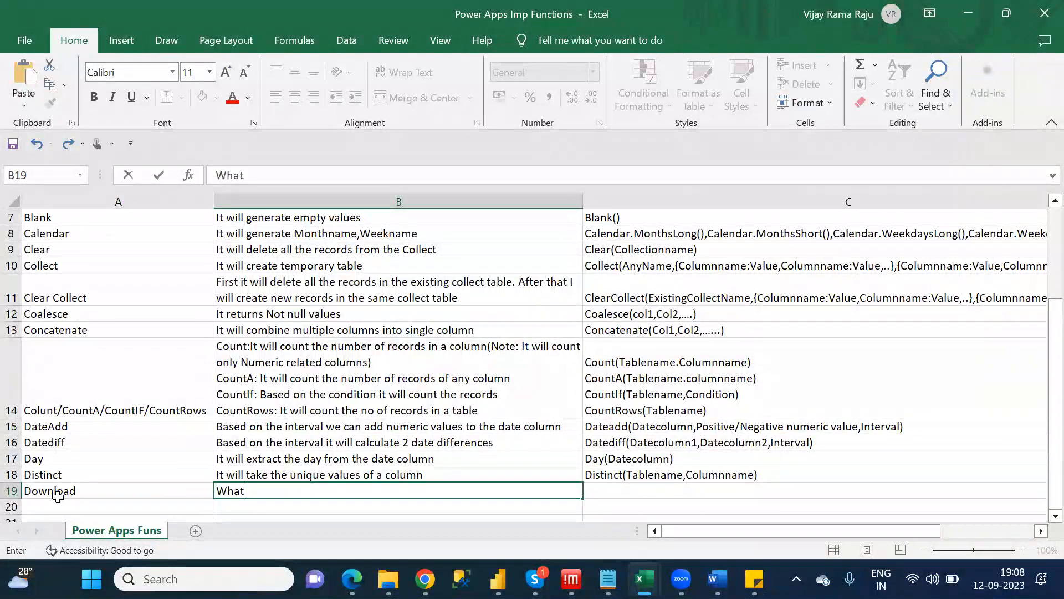
text( ever URL you me)
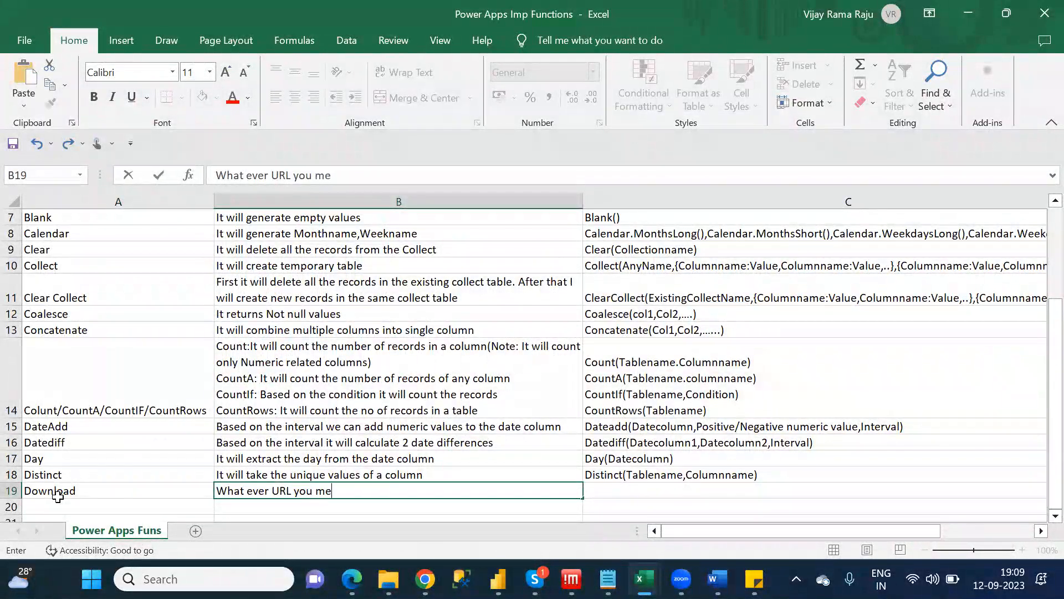
text(ntioned in)
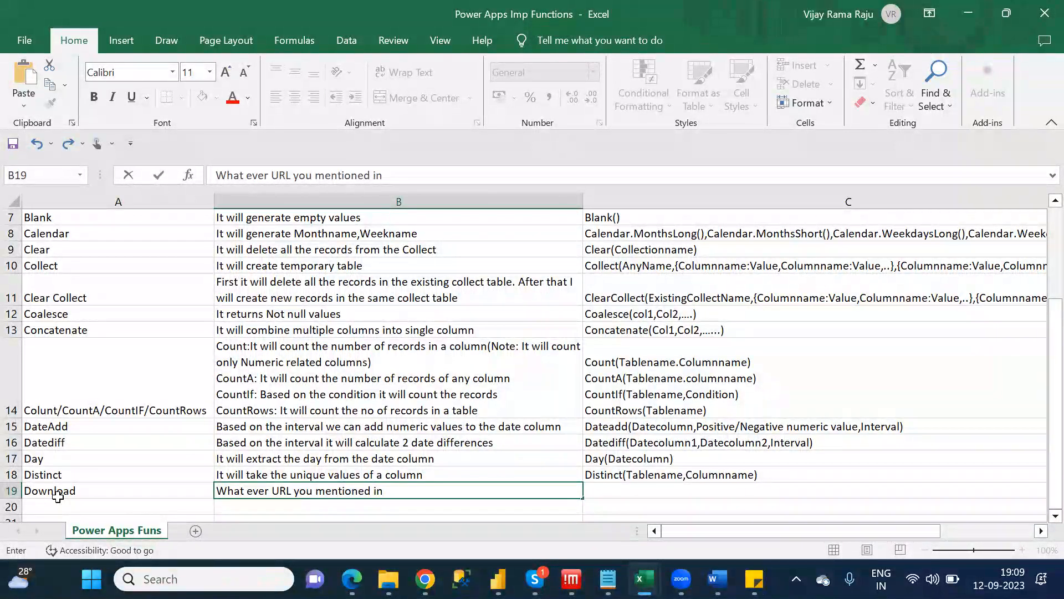
text(side the function)
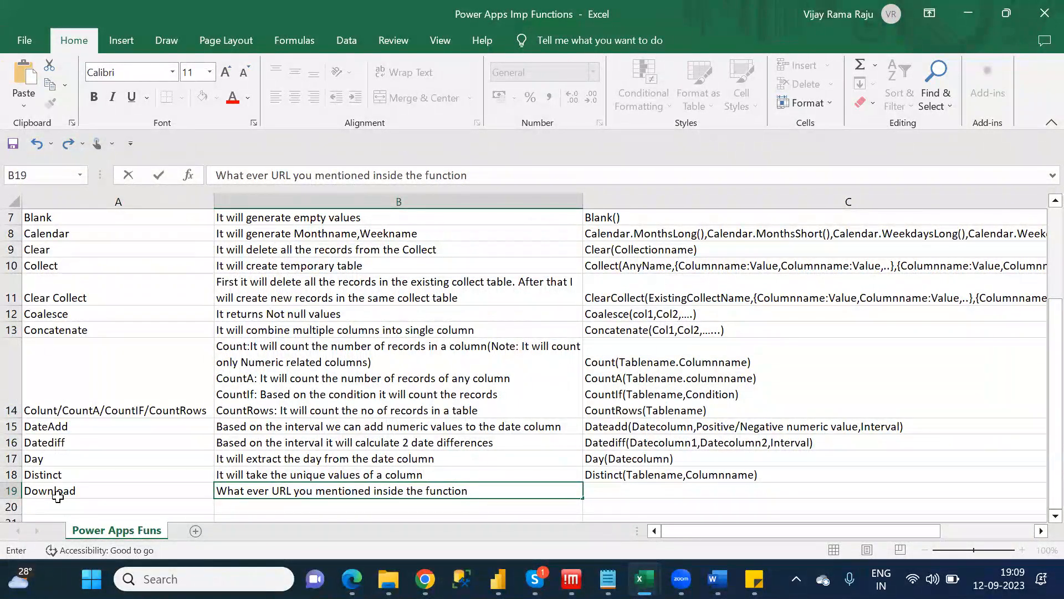
text(that)
key(BackSpace)
key(BackSpace)
key(BackSpace)
key(BackSpace)
key(BackSpace)
key(BackSpace)
key(BackSpace)
key(BackSpace)
key(BackSpace)
key(BackSpace)
key(BackSpace)
key(BackSpace)
key(BackSpace)
key(BackSpace)
key(BackSpace)
key(BackSpace)
key(BackSpace)
key(BackSpace)
key(BackSpace)
key(BackSpace)
key(BackSpace)
key(BackSpace)
key(BackSpace)
key(BackSpace)
key(BackSpace)
key(BackSpace)
key(BackSpace)
key(BackSpace)
key(BackSpace)
key(BackSpace)
key(BackSpace)
key(BackSpace)
key(BackSpace)
key(BackSpace)
key(BackSpace)
key(BackSpace)
key(BackSpace)
key(BackSpace)
key(BackSpace)
key(BackSpace)
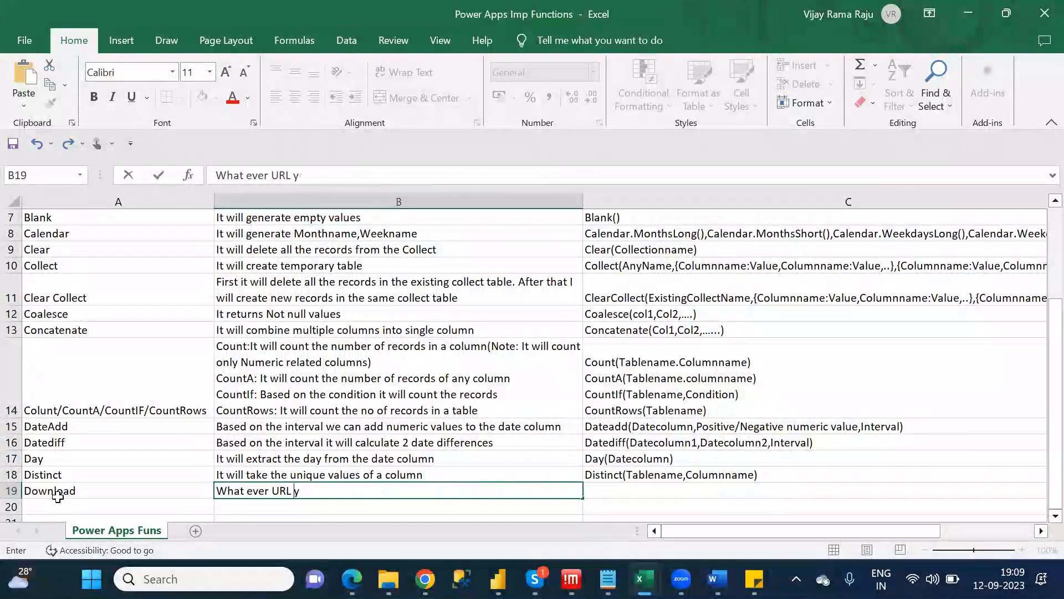
Write the Download description "If you want to download any particular file then we have to use Download Function" in cell B19.
text(If you )
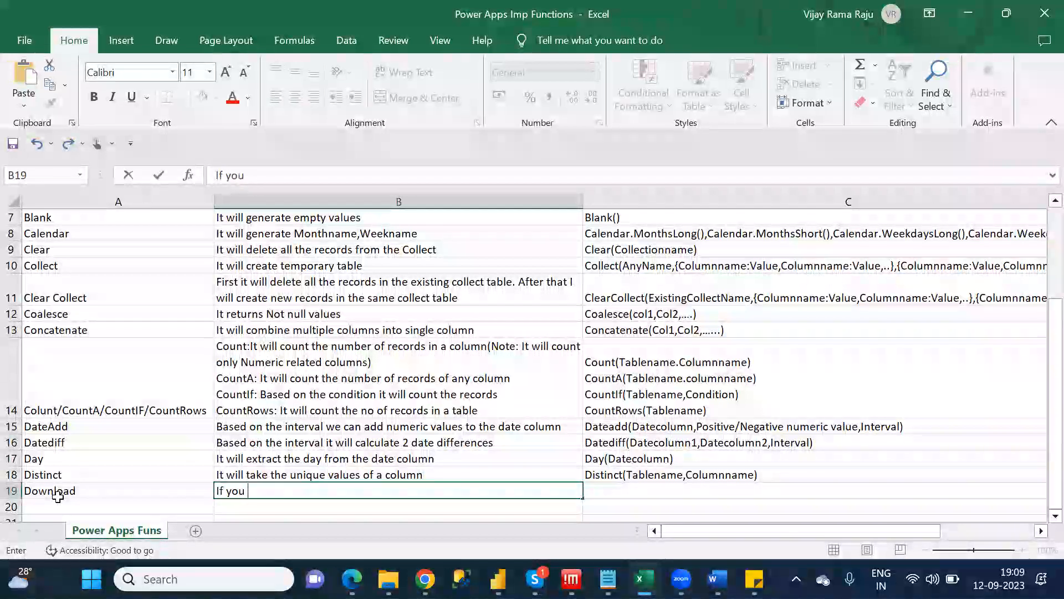
text(want to a)
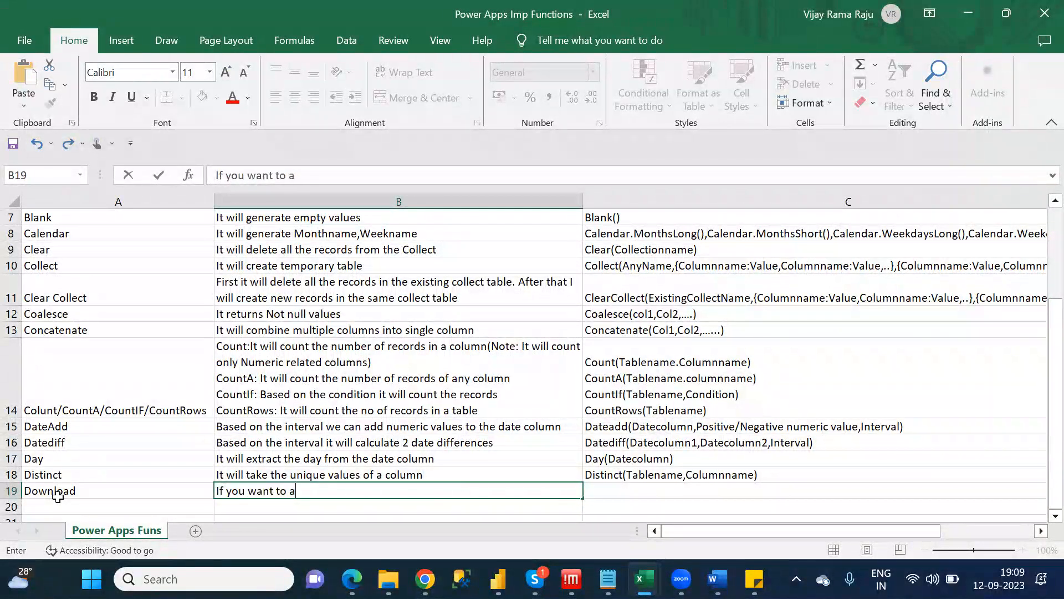
text( to downloa)
key(BackSpace)
text(download any pa)
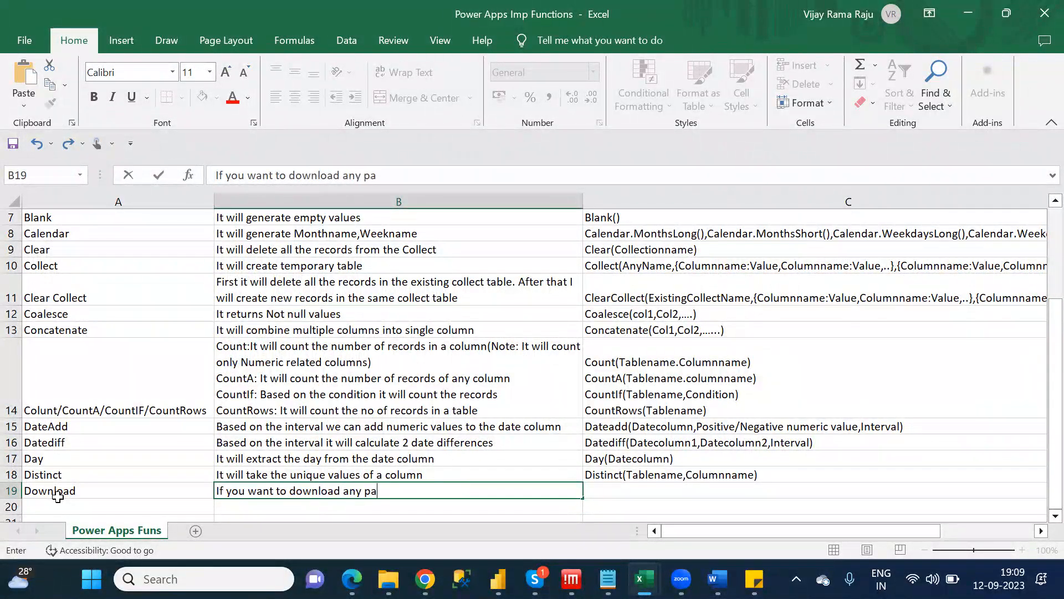
text(rticular)
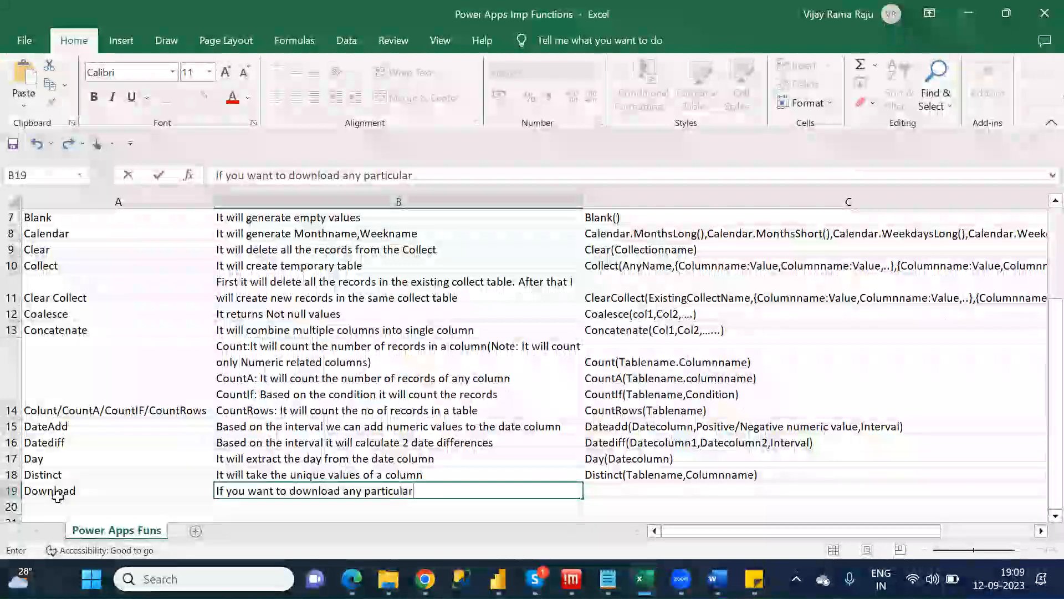
text( file then )
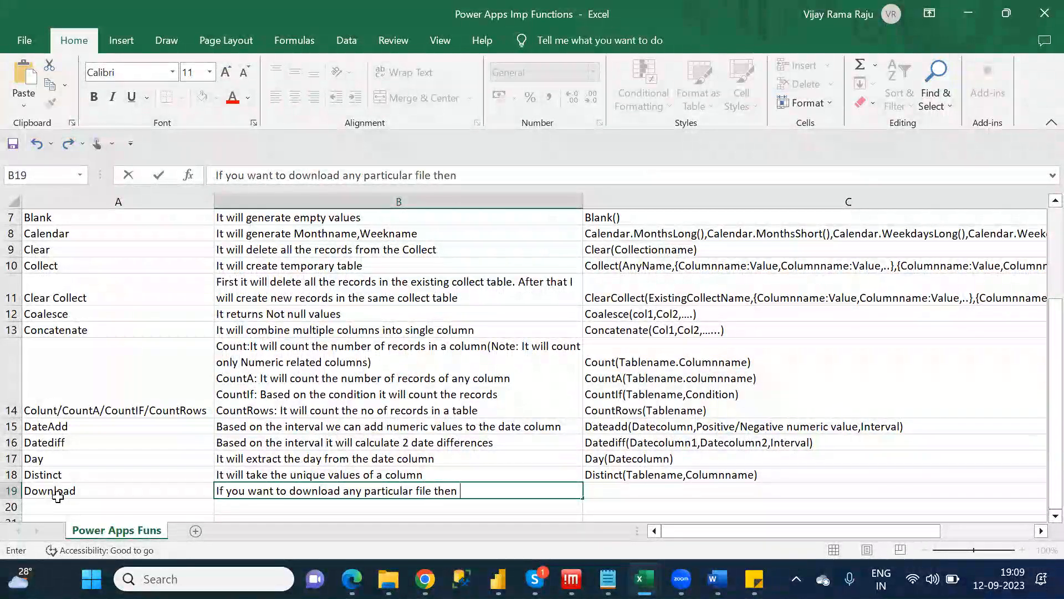
text(we have to use)
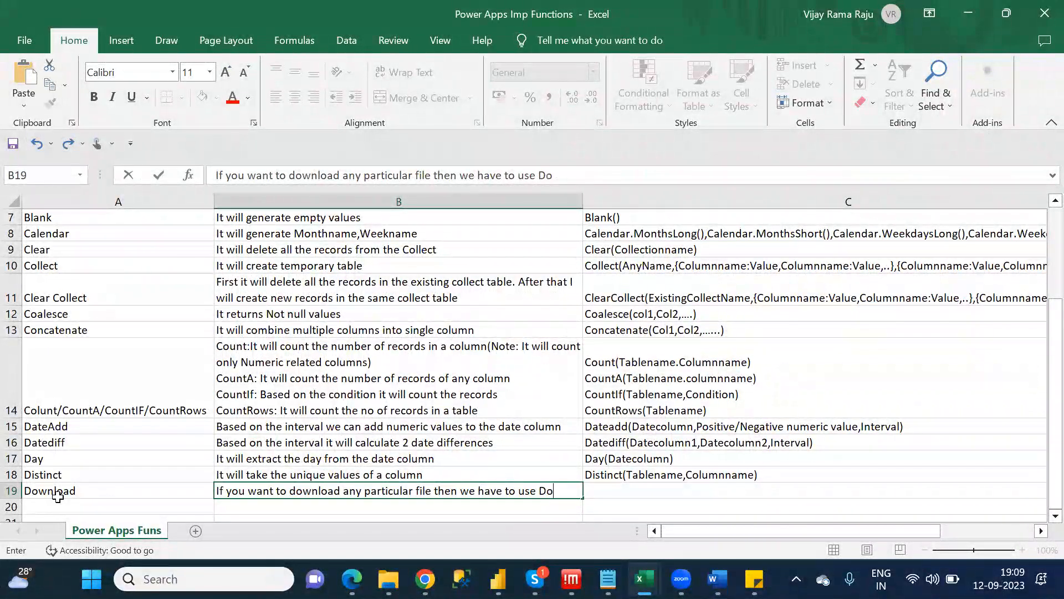
text( Downlo)
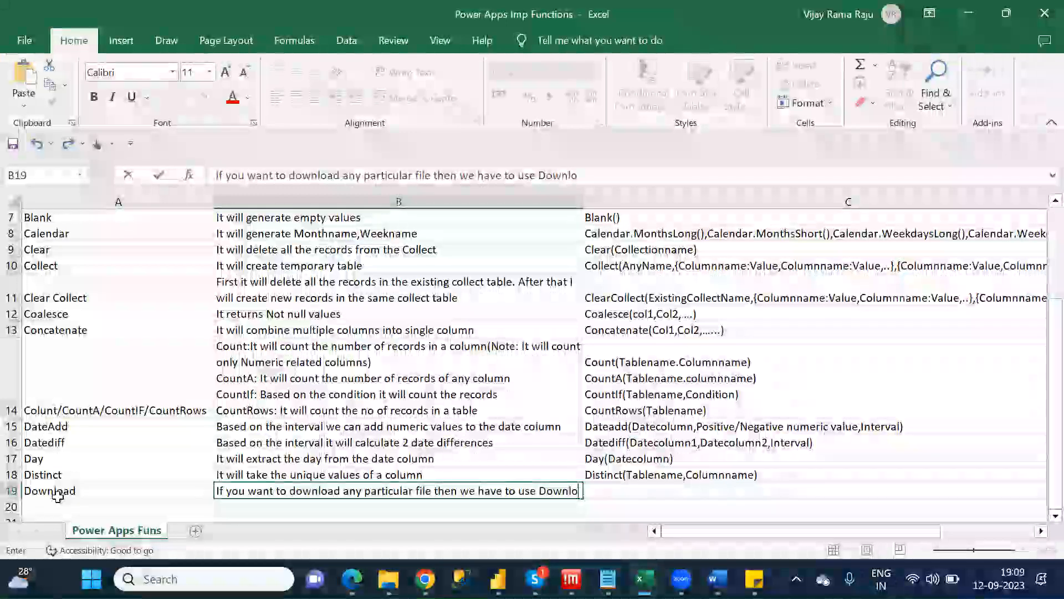
text(ad Function)
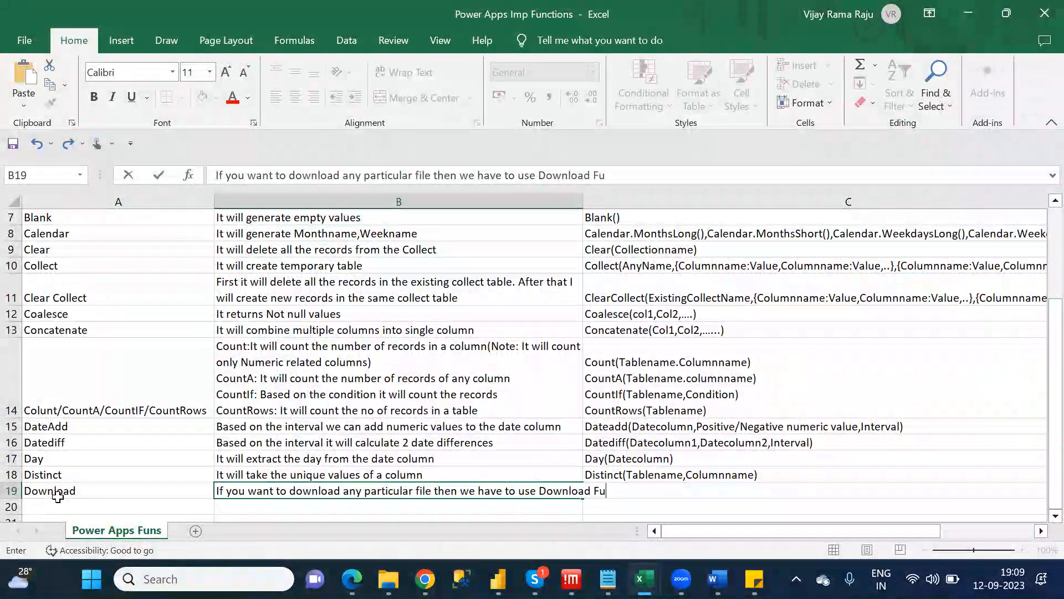
key(Return)
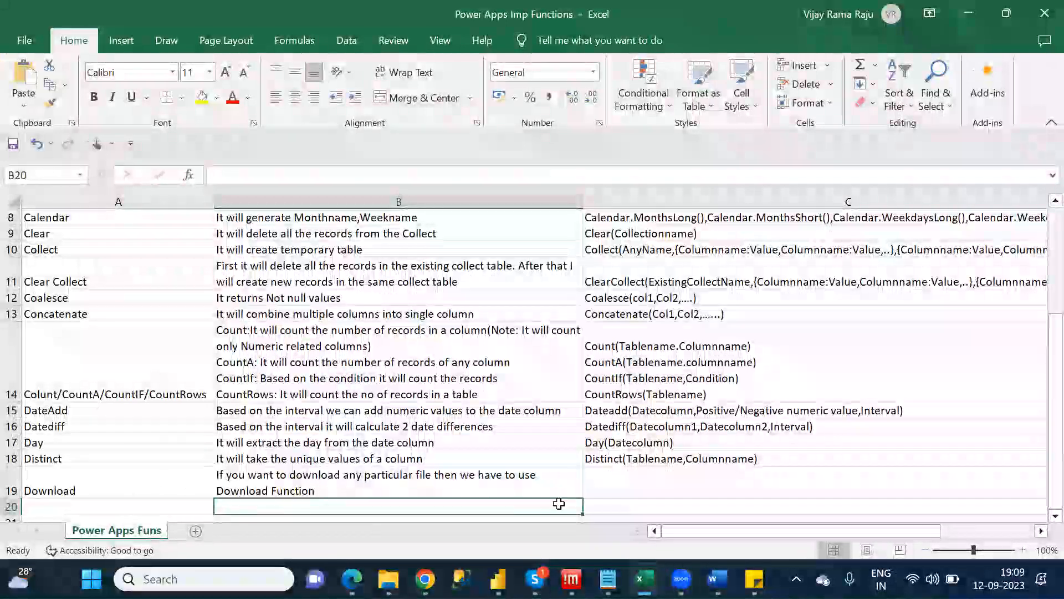
Enter the Download syntax Download("URL link") in cell C19.
click(622, 490)
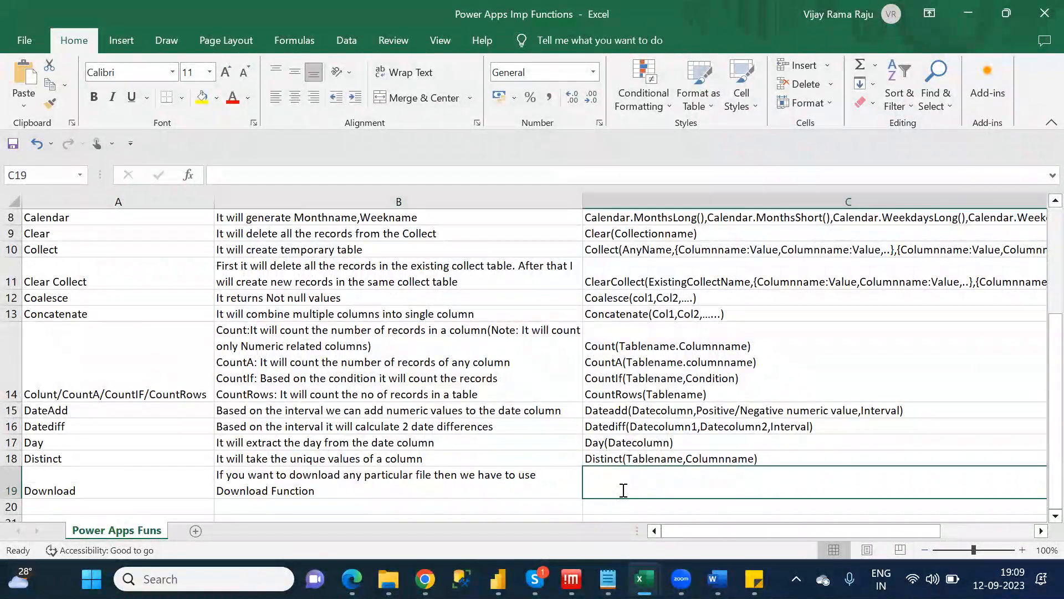
text(Download()
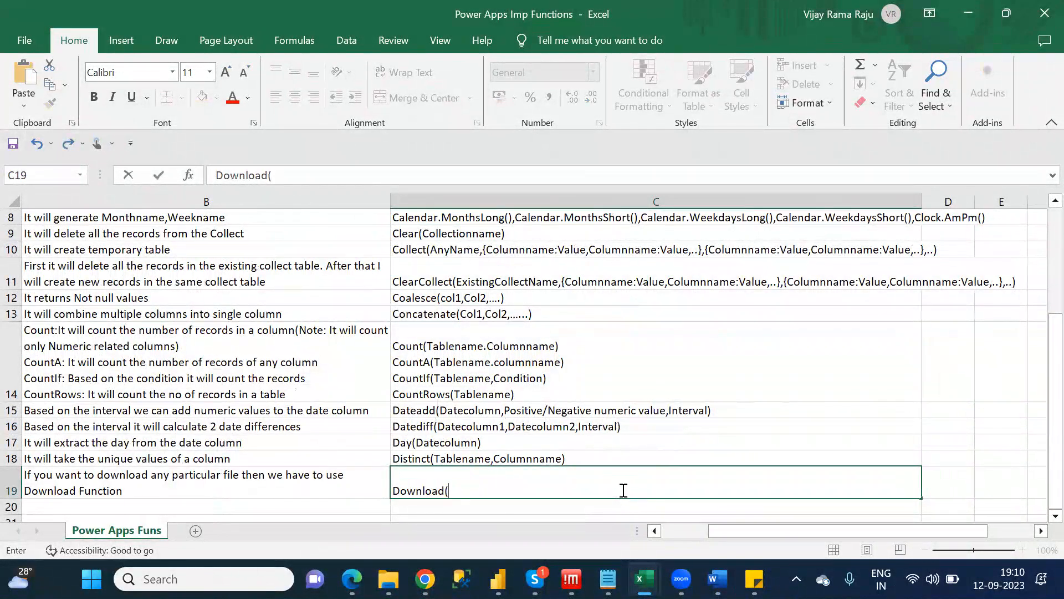
text("")
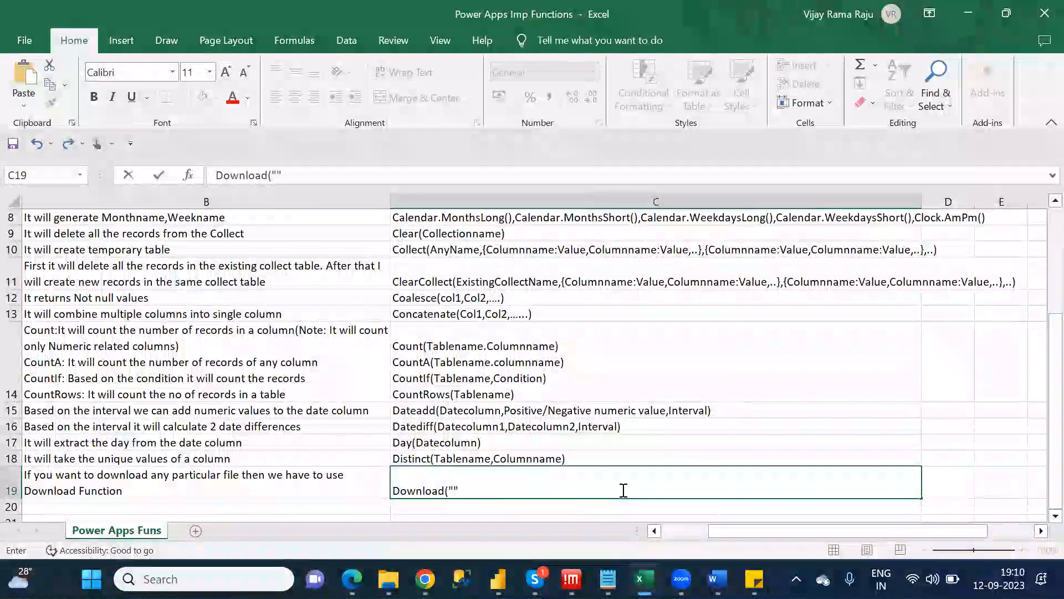
key(Left)
key(Left)
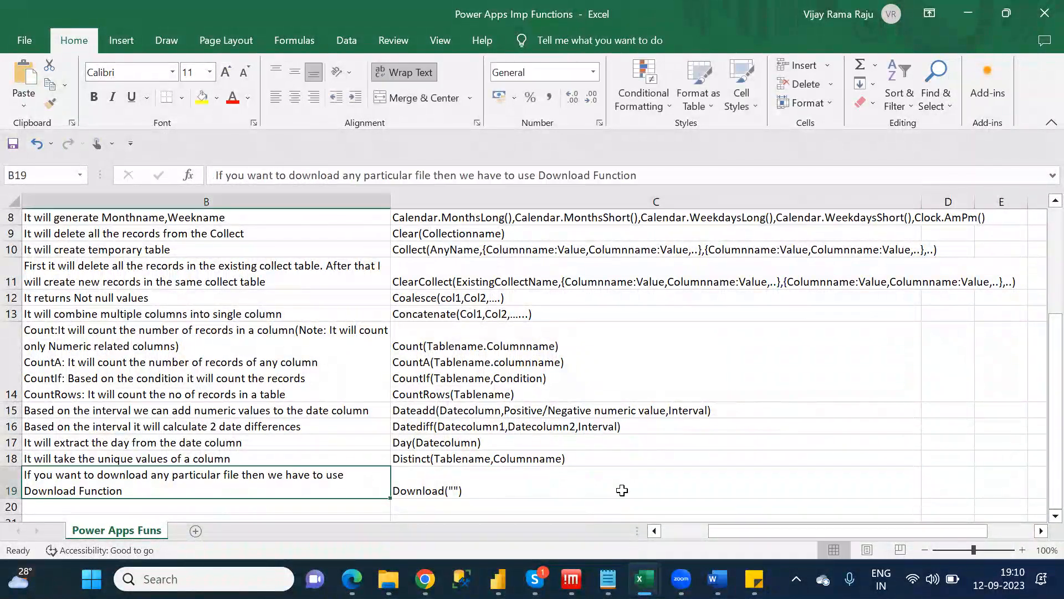
click(647, 487)
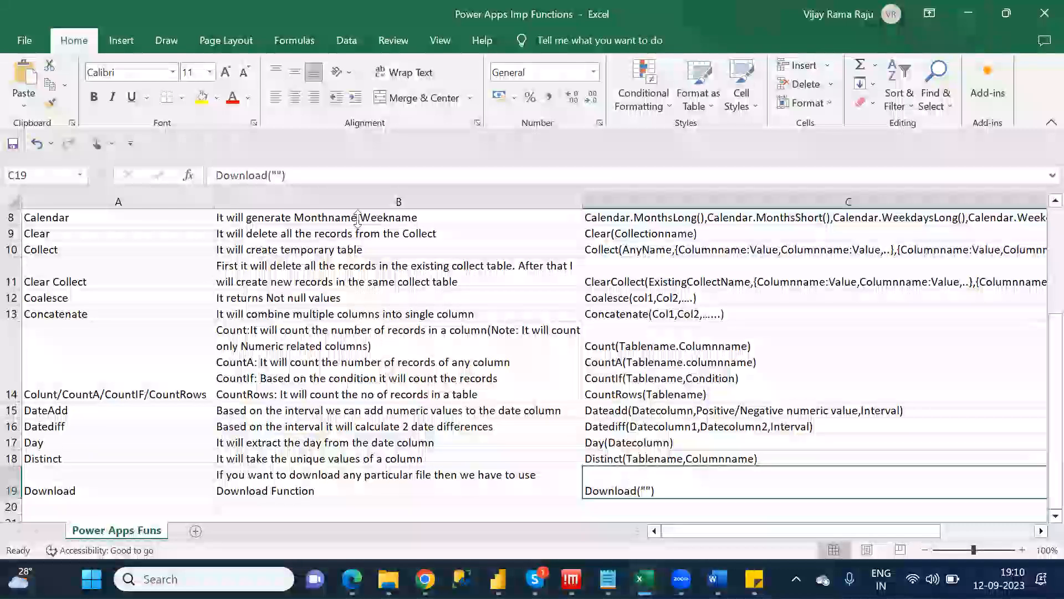
click(280, 174)
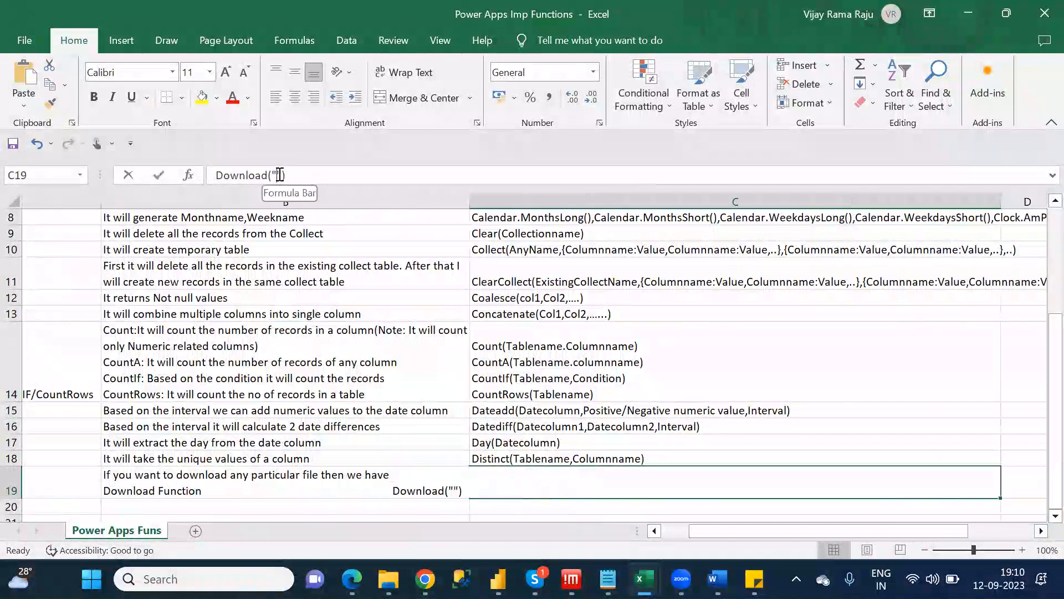
text(URL link)
key(ctrl+Return)
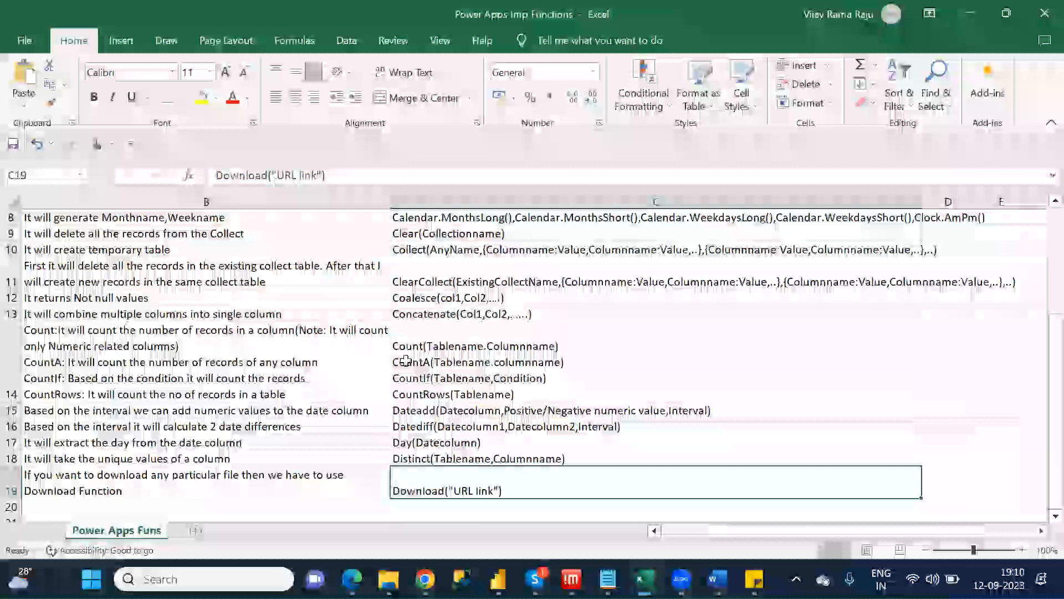
Select cell A20, switch to the Category_Wise_Functions list in Notepad and find the function listed after Download.
click(329, 502)
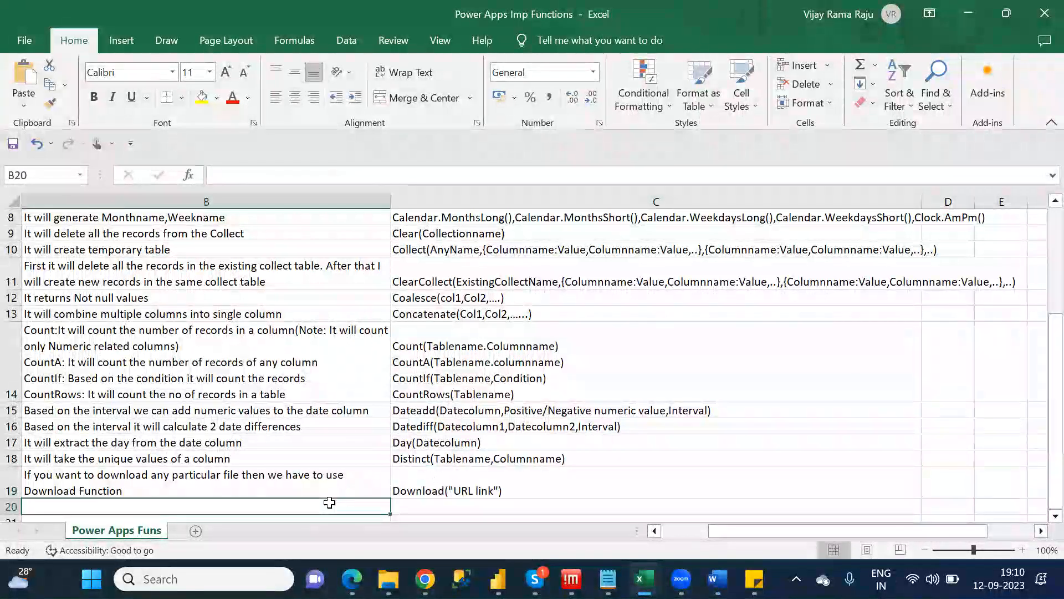
key(Down)
key(Left)
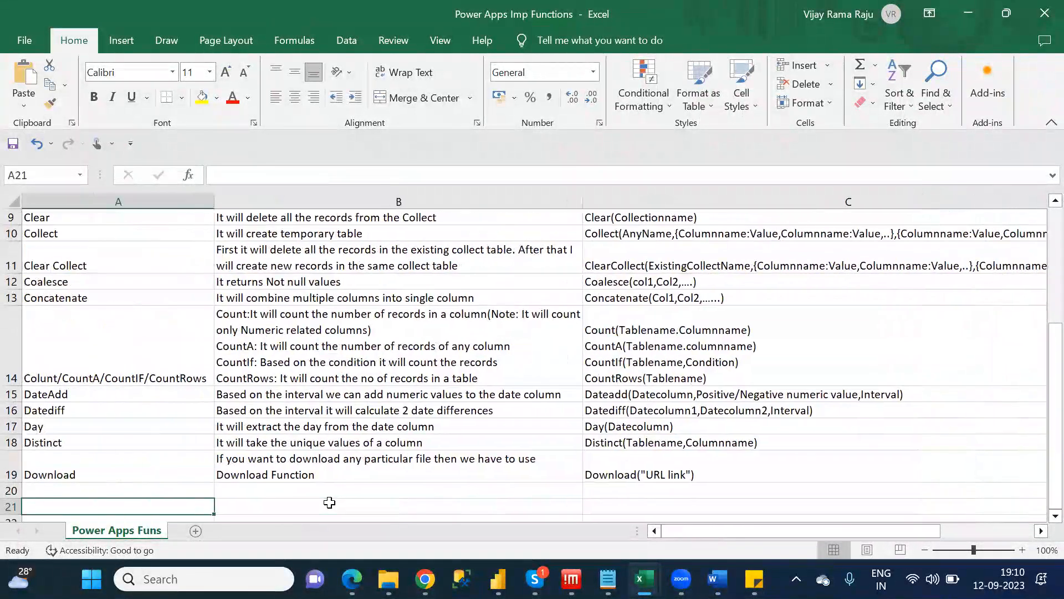
key(Up)
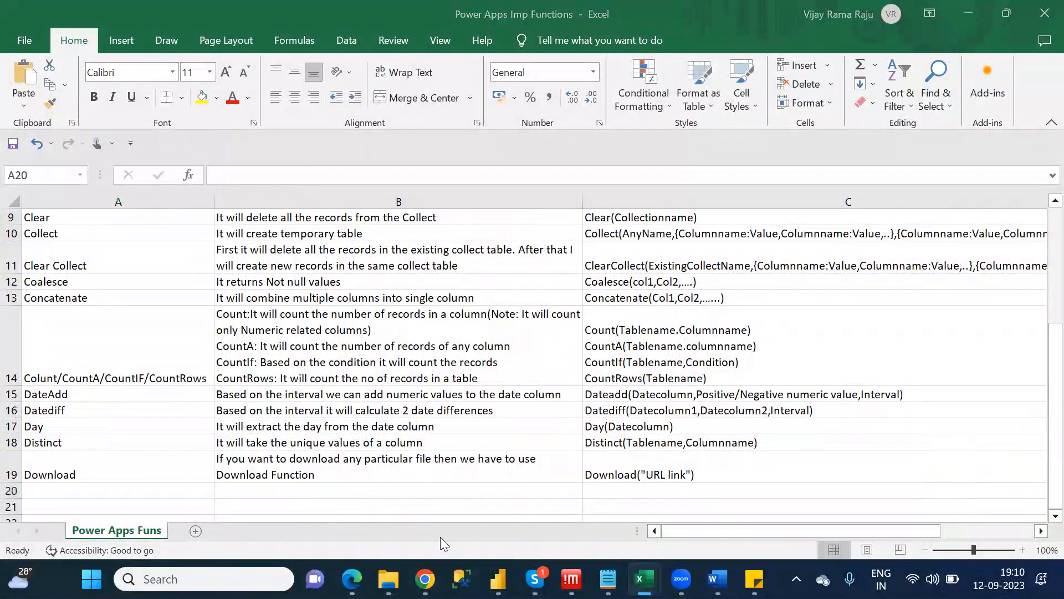
key(alt+Tab)
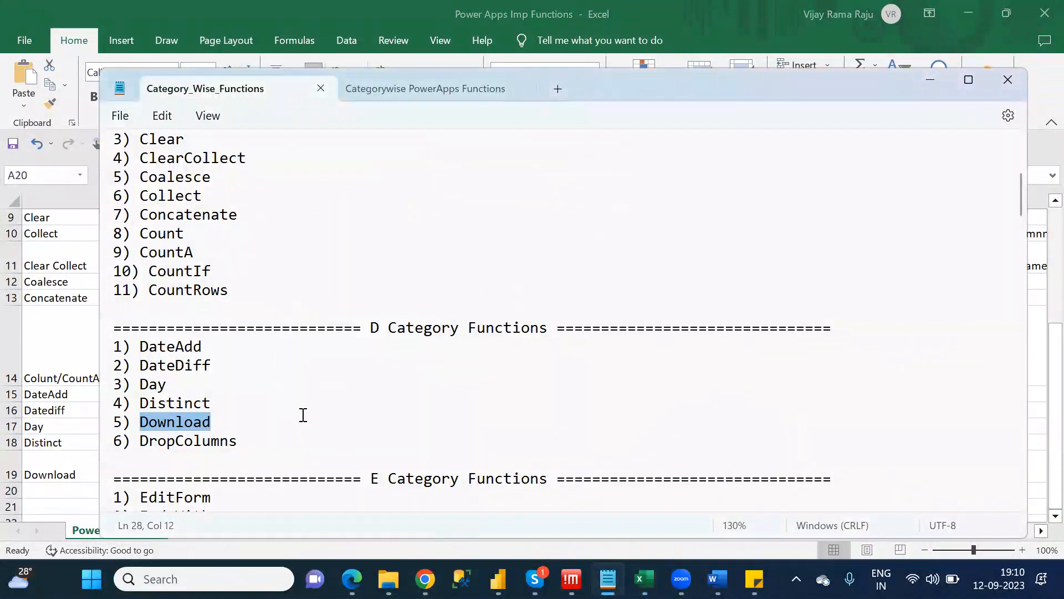
Return to the Excel workbook and enter the function name "DropColumns" in cell A20.
key(alt+Tab)
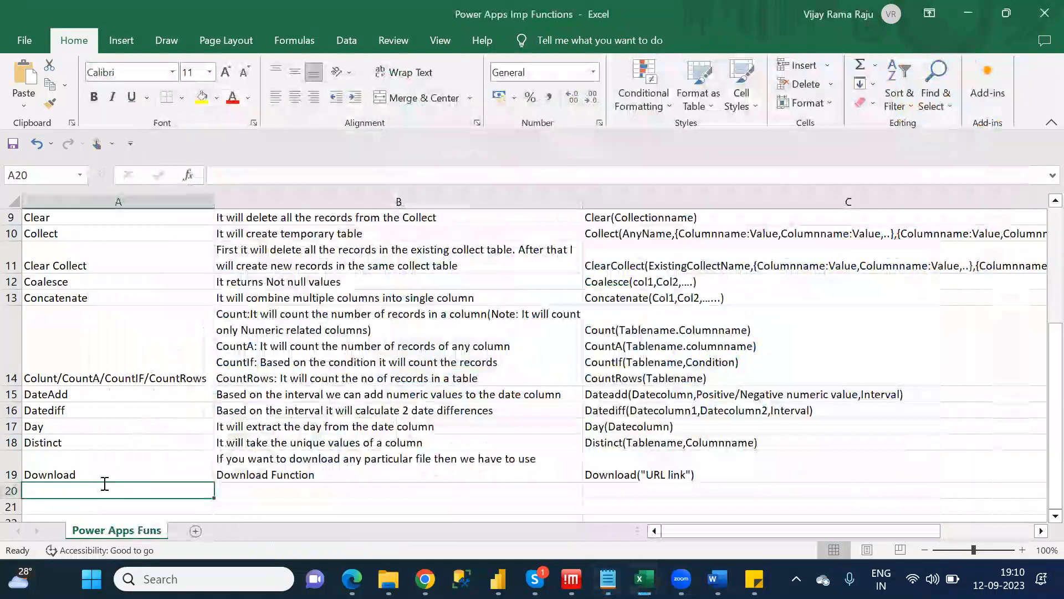
text(DropCOlu)
key(BackSpace)
key(BackSpace)
key(BackSpace)
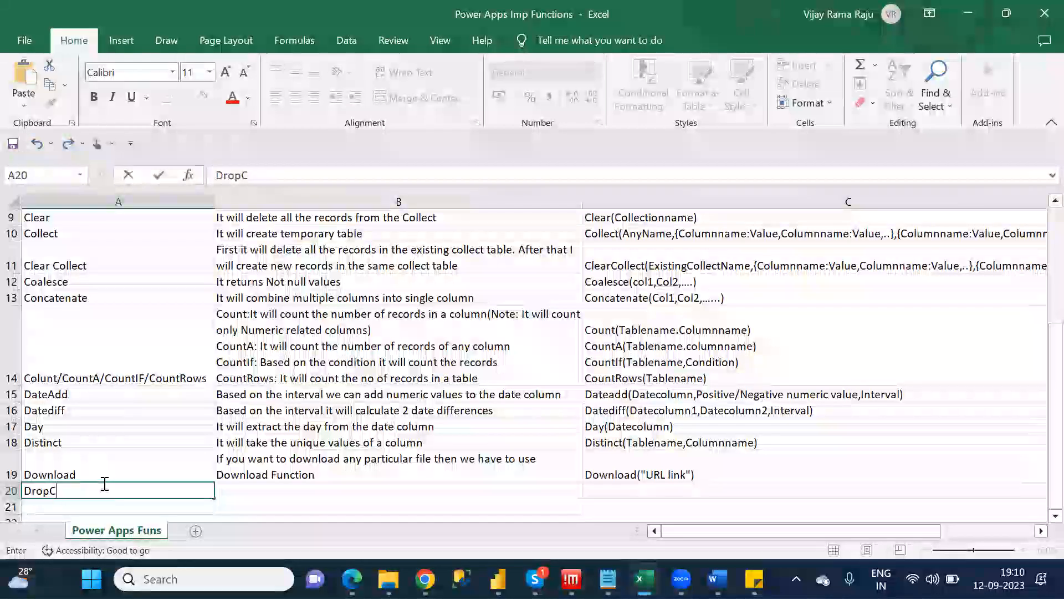
text(olumns)
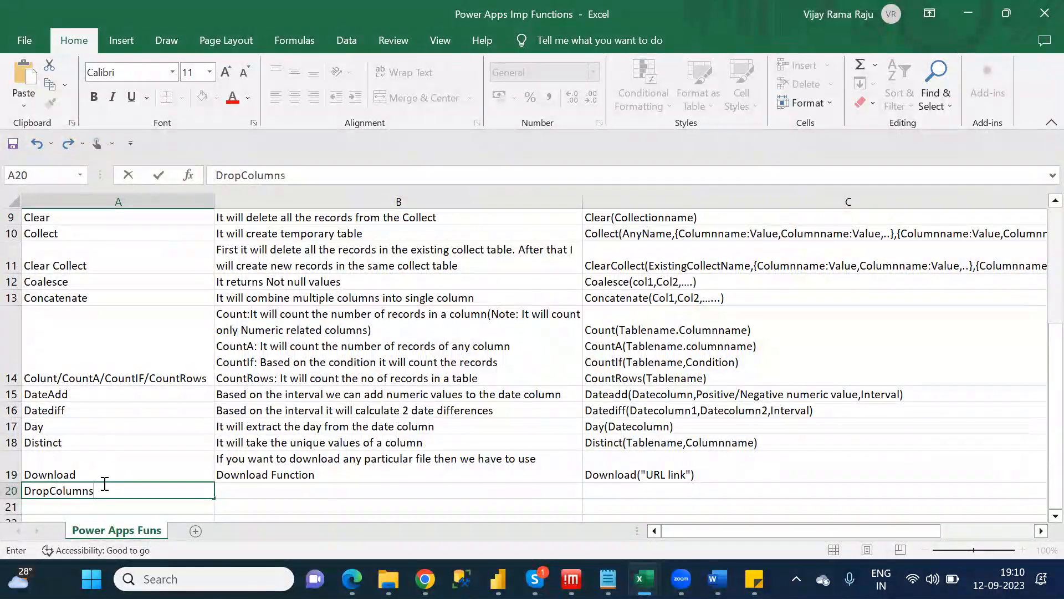
key(Tab)
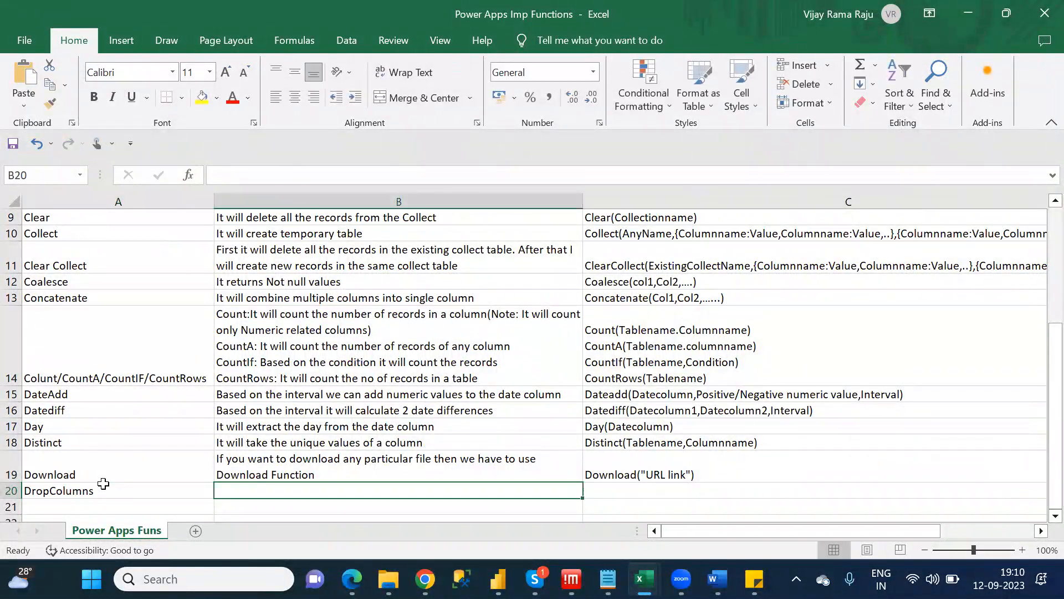
Write the DropColumns description "If you want to delete the columns from the existing table" in cell B20.
text(If)
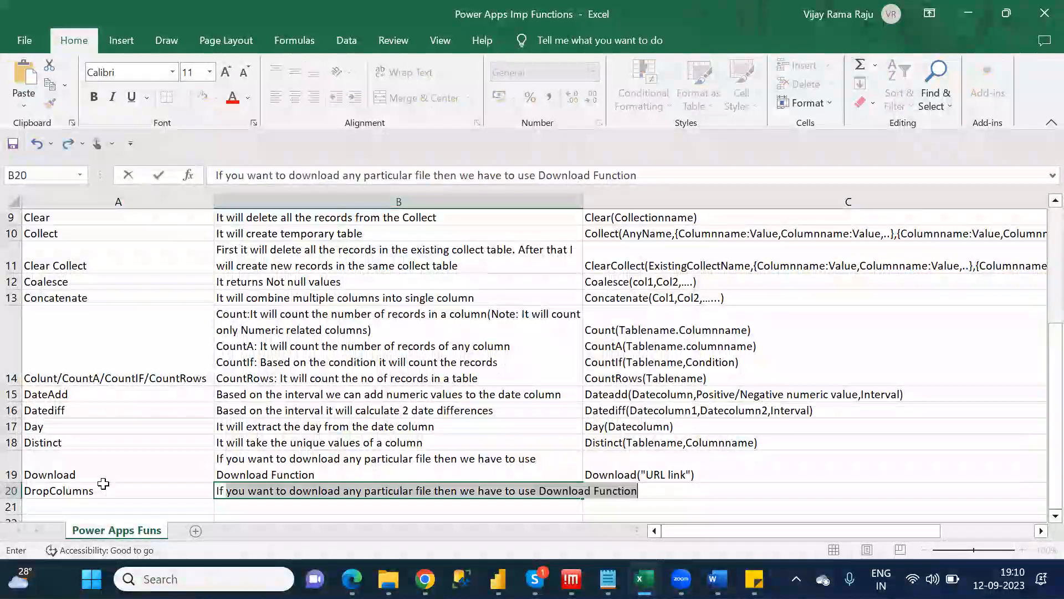
text( youwna)
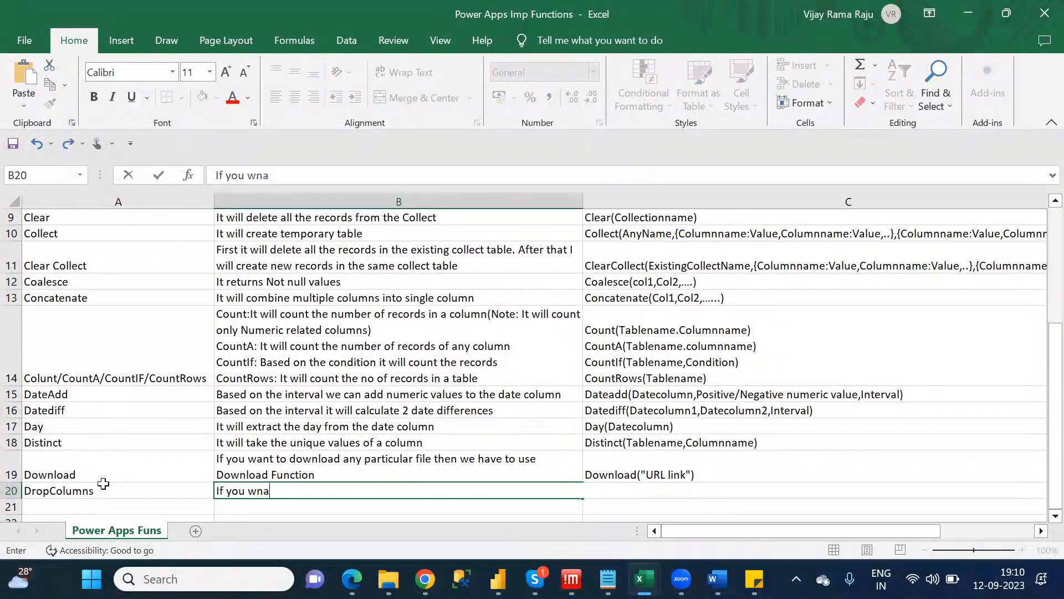
key(BackSpace)
key(BackSpace)
text(ant to )
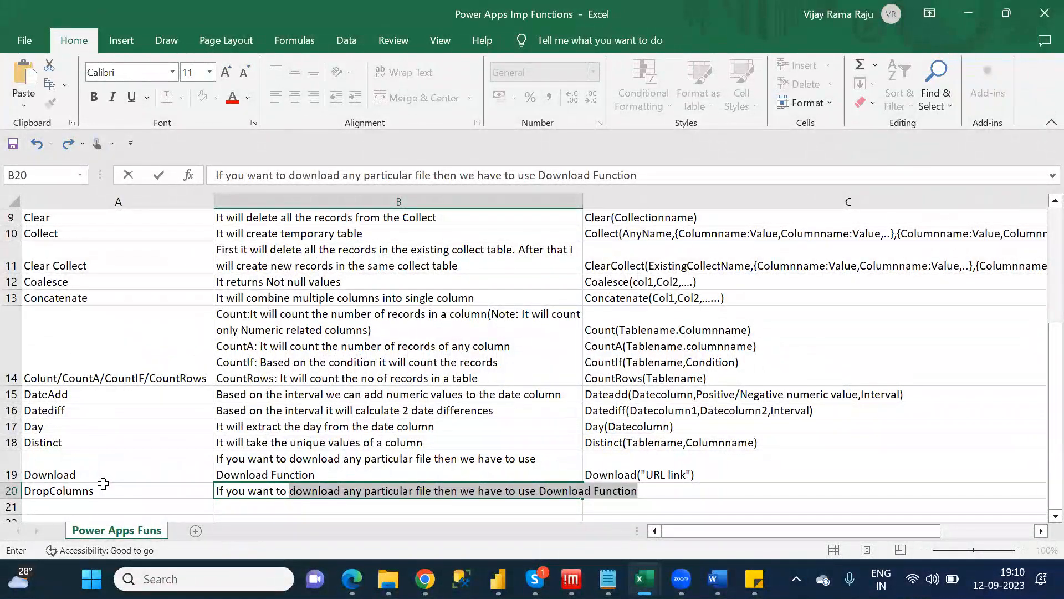
text(d)
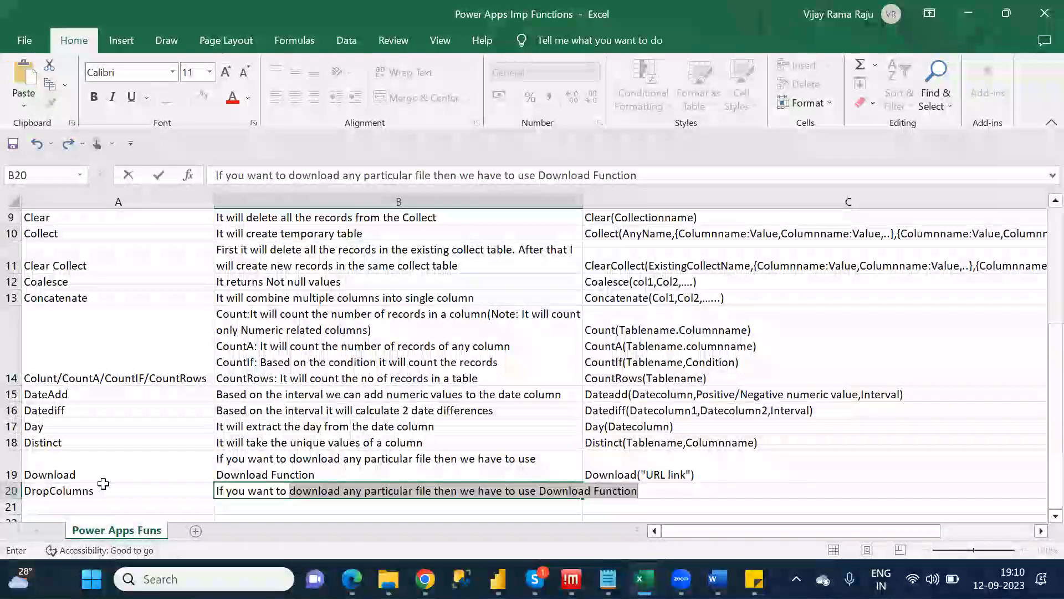
text(elete the)
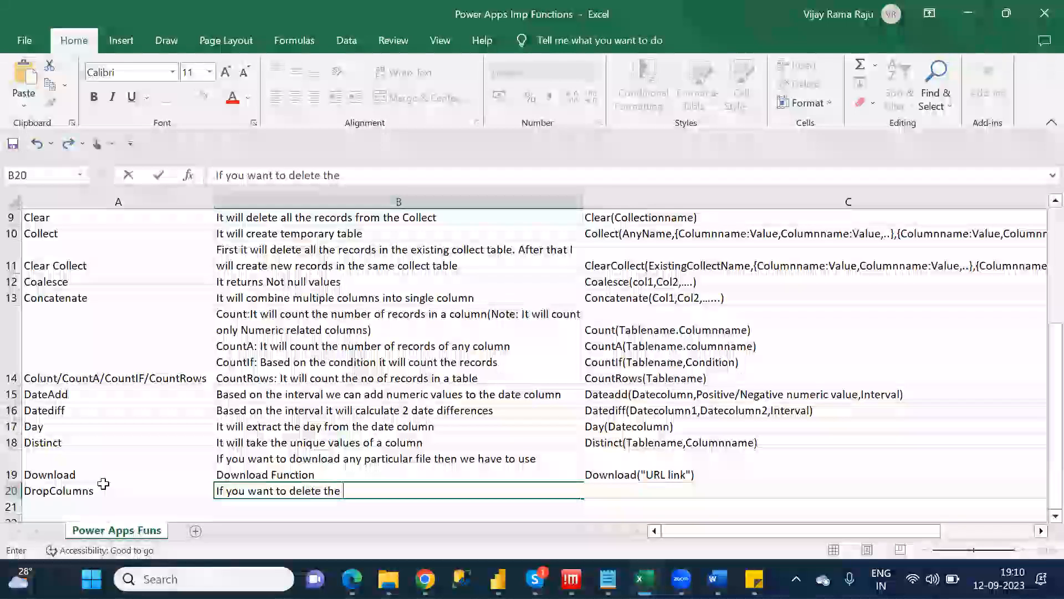
text( co)
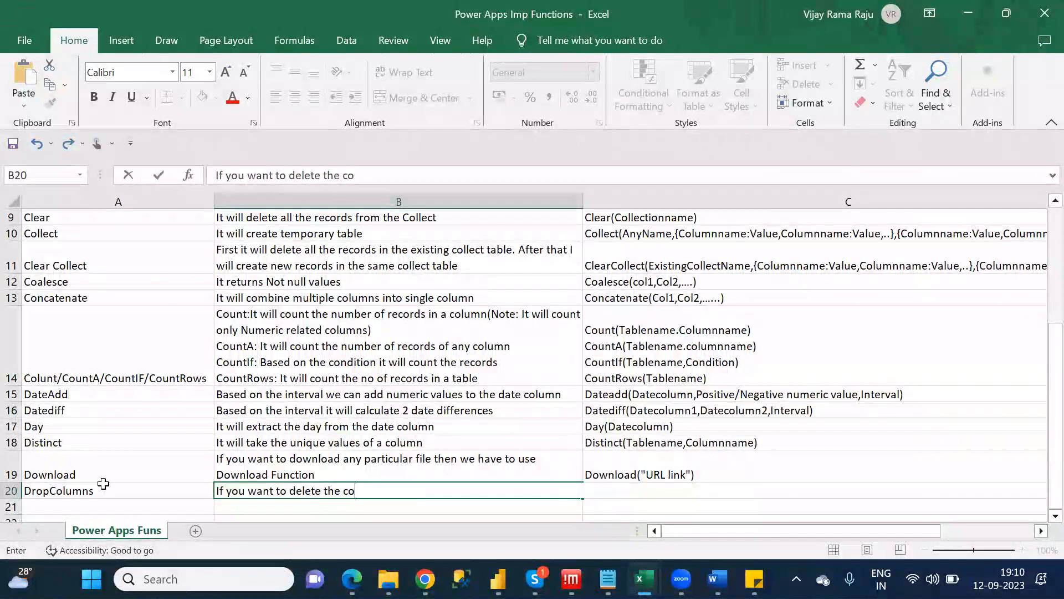
text(lumns from the ex)
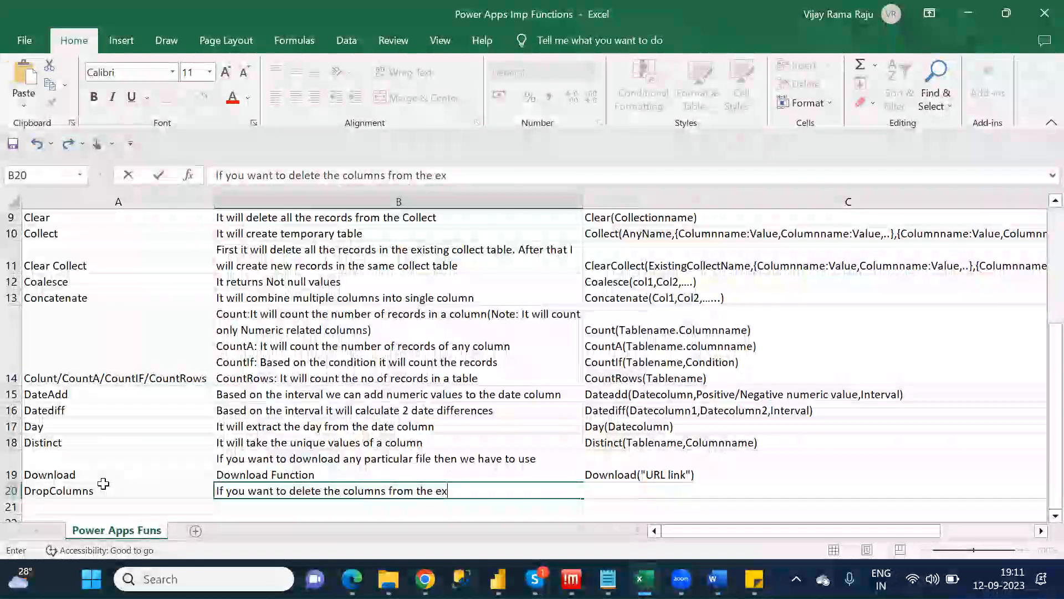
text(istin)
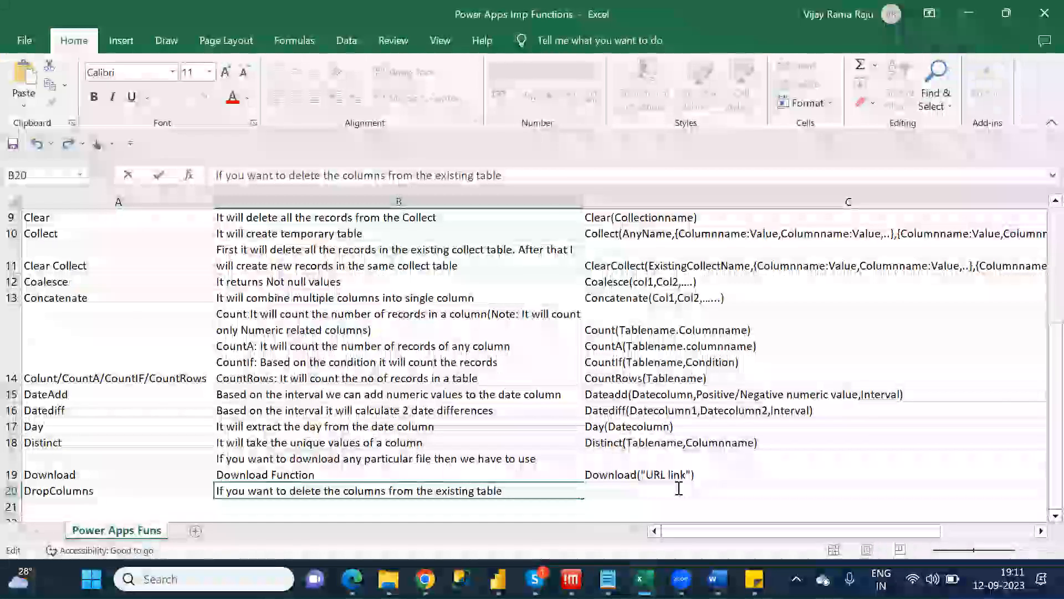
click(625, 442)
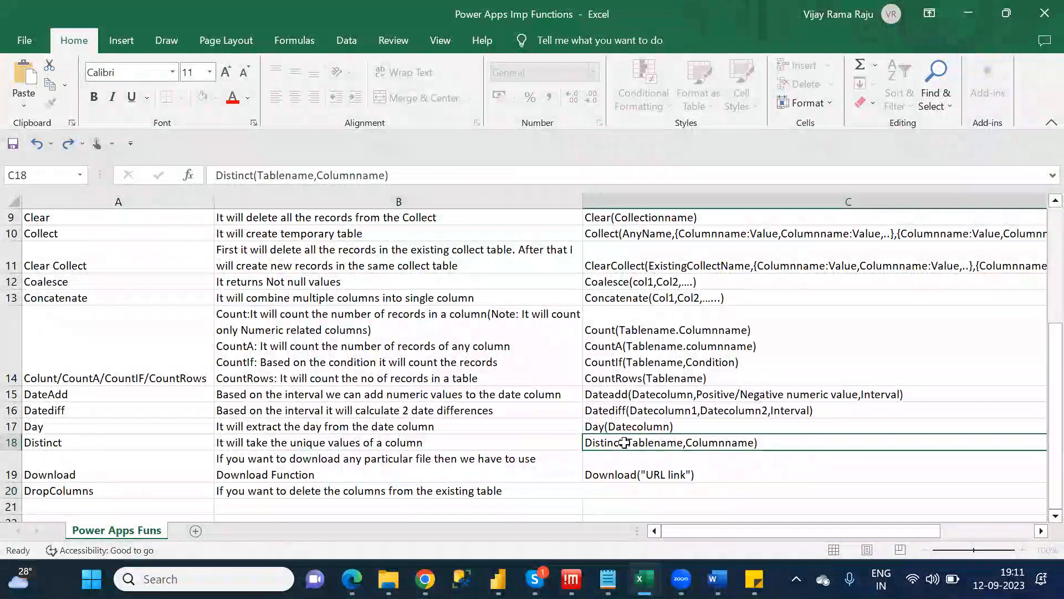
Start the DropColumns syntax in cell C20 with "DropColumns(Tablename,Dropcolumnname1".
key(Down)
scroll(624, 442, right, 2)
key(Down)
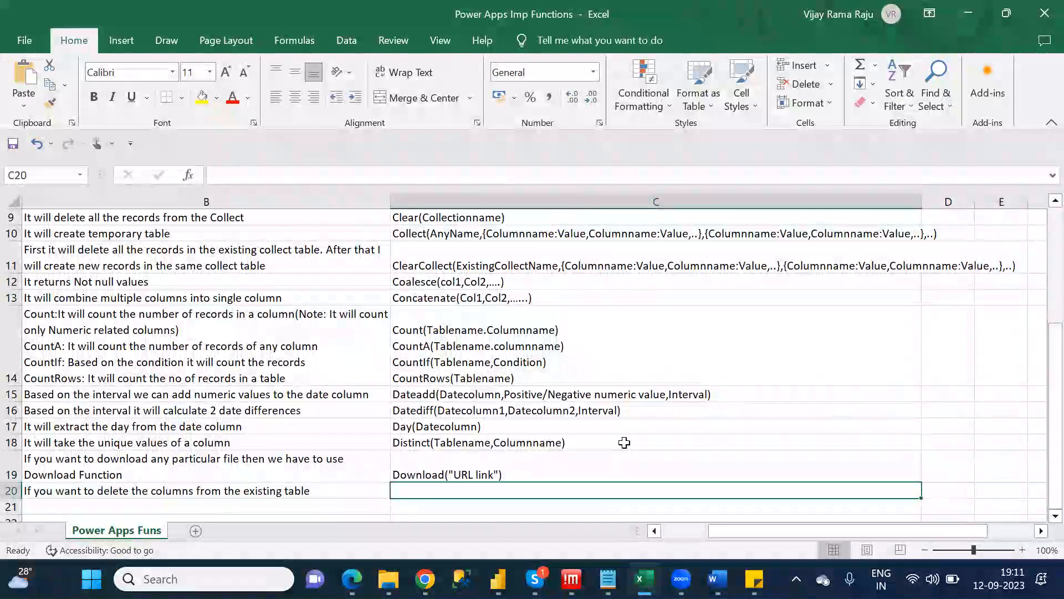
text(DropColumns)
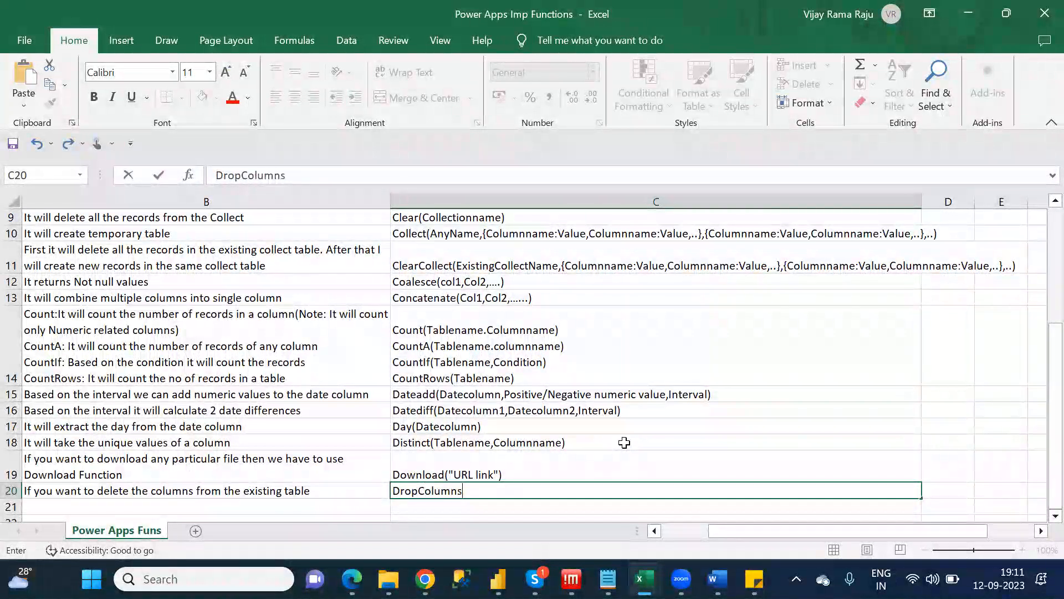
text((Tablename,)
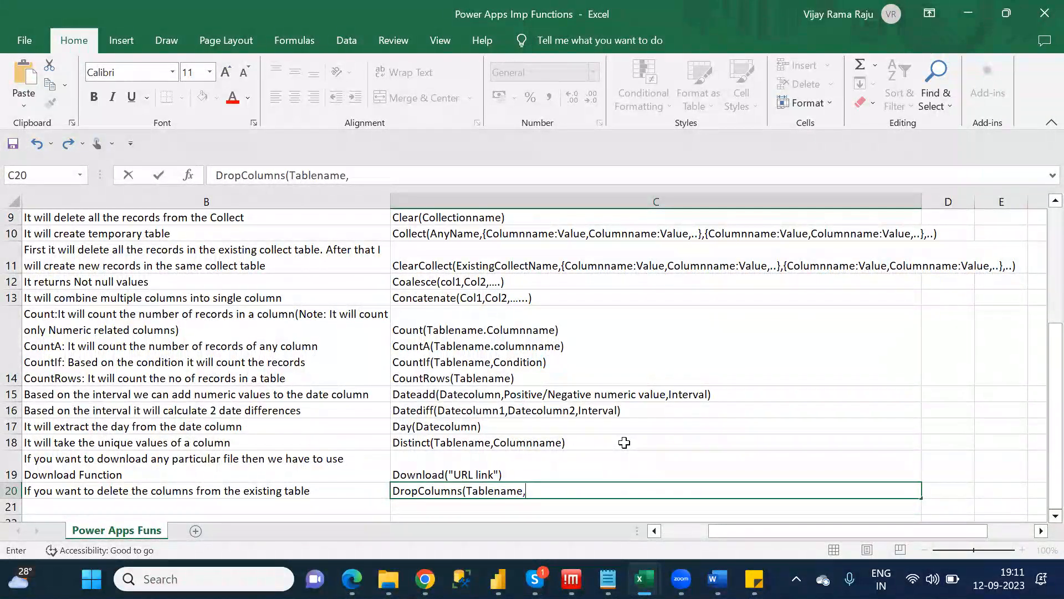
key(BackSpace)
key(BackSpace)
key(BackSpace)
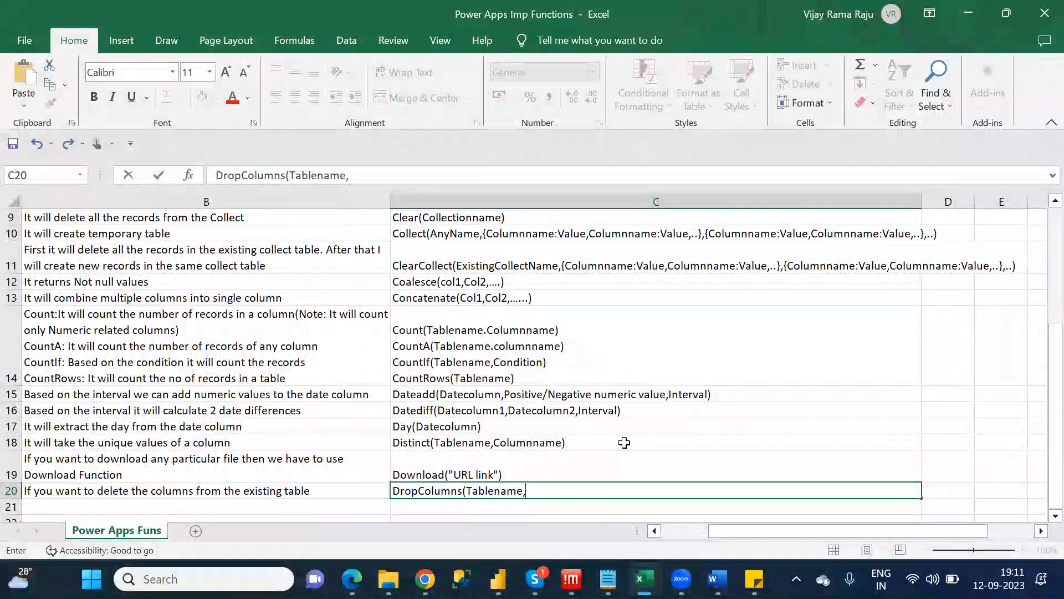
text(Dropco)
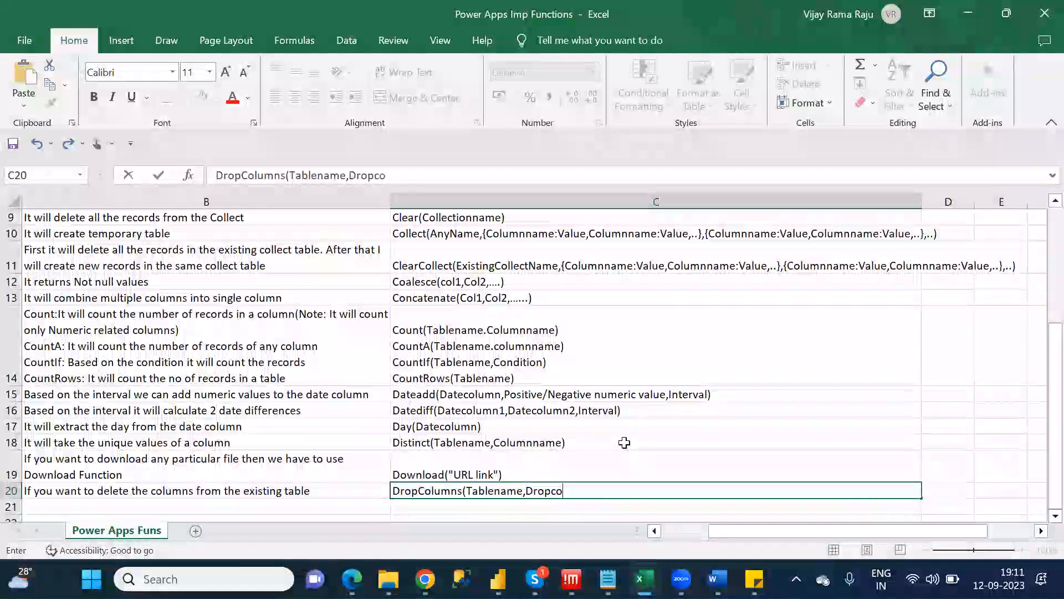
text(lu)
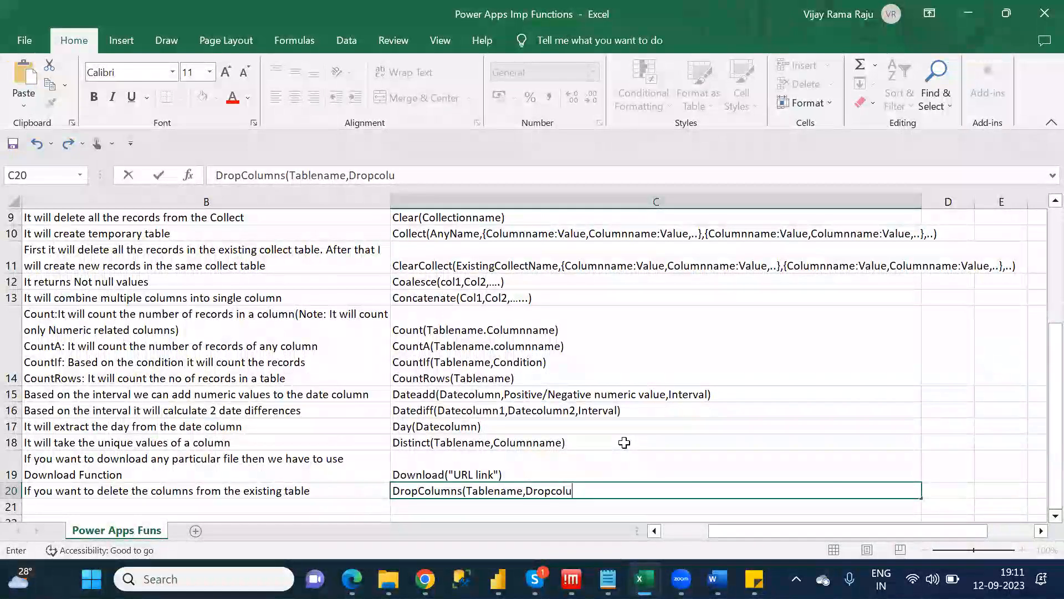
text(mnnames)
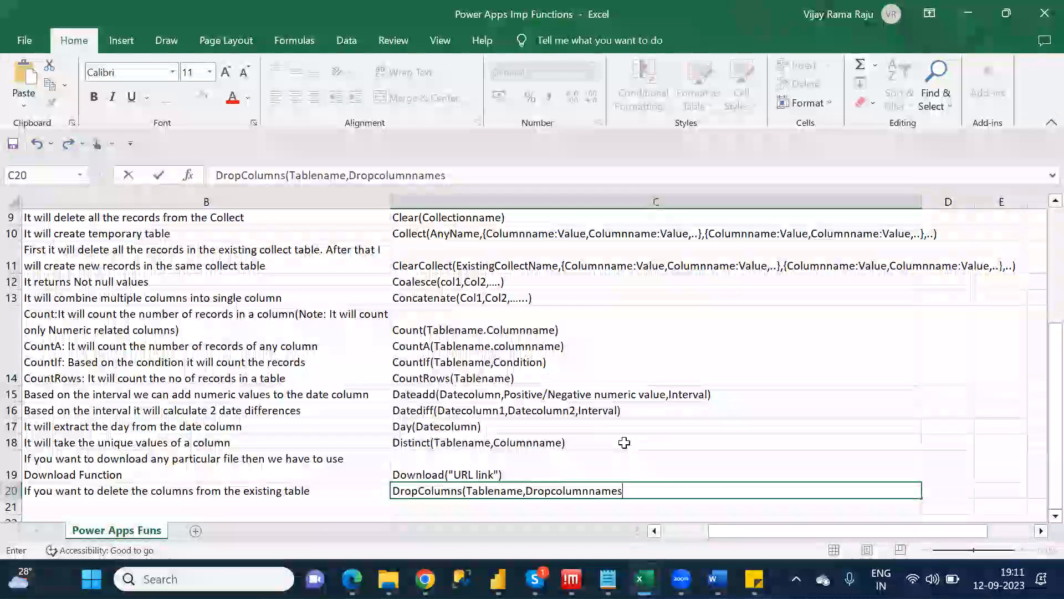
key(BackSpace)
text(1)
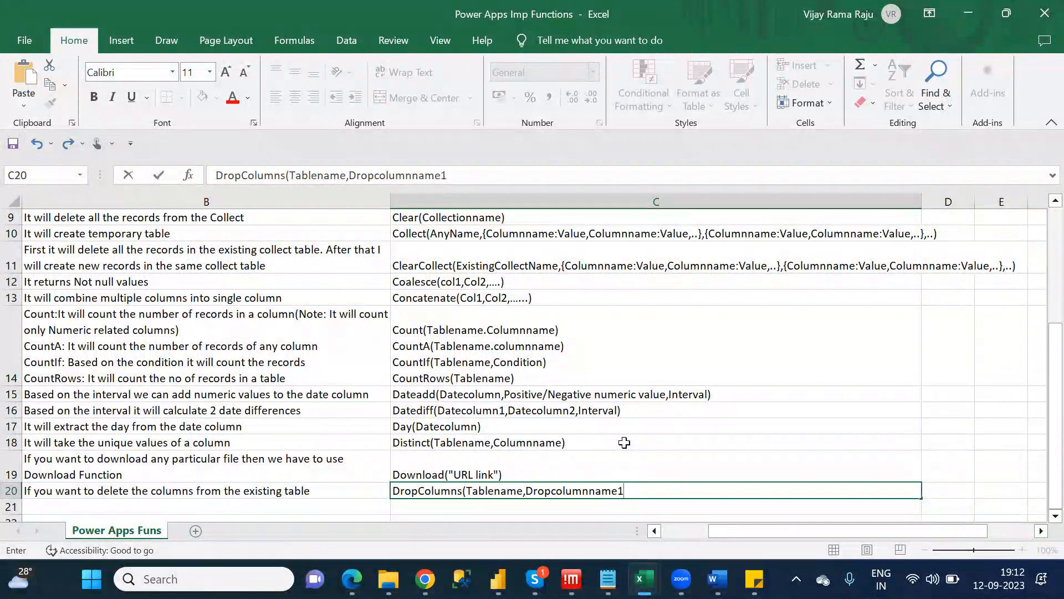
Reuse the first column argument to complete the C20 syntax with ",Dropcolumnname2,....)" and commit the cell.
drag(625, 491, 528, 490)
key(ctrl+c)
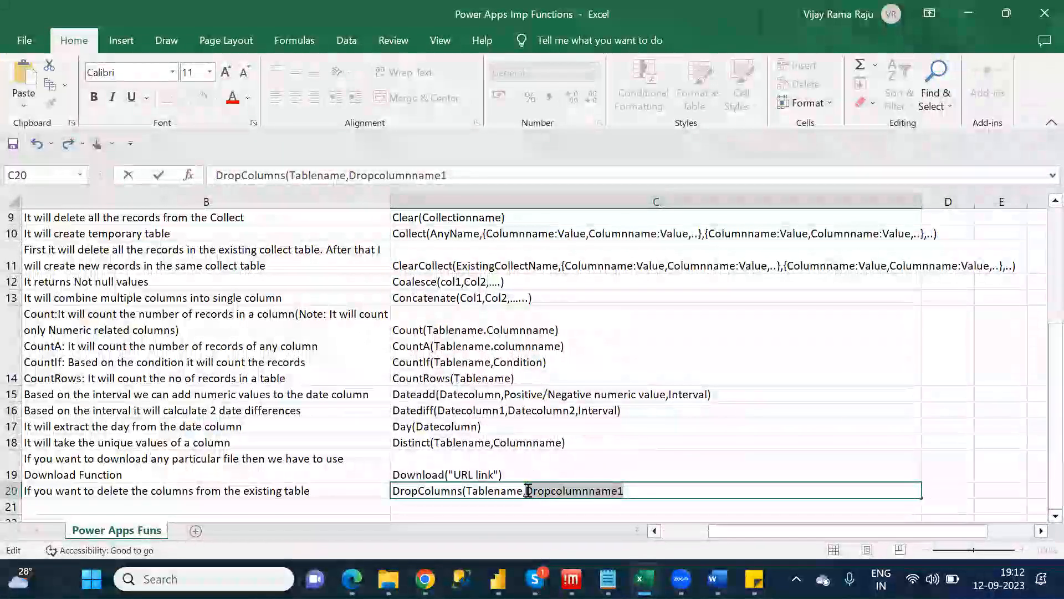
click(638, 492)
text(,)
key(ctrl+v)
key(BackSpace)
text(2,)
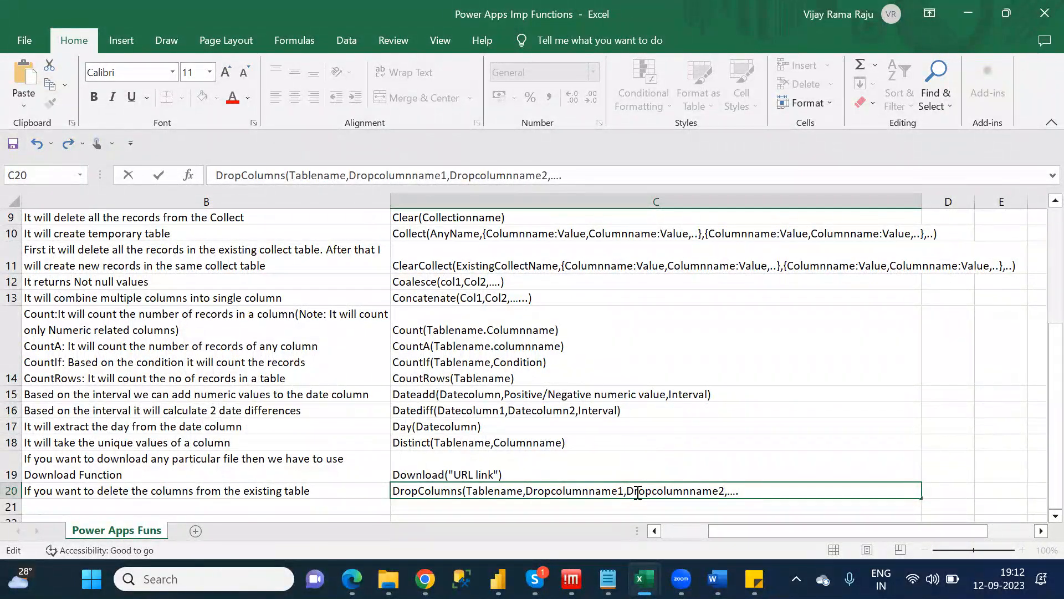
text(....))
key(Return)
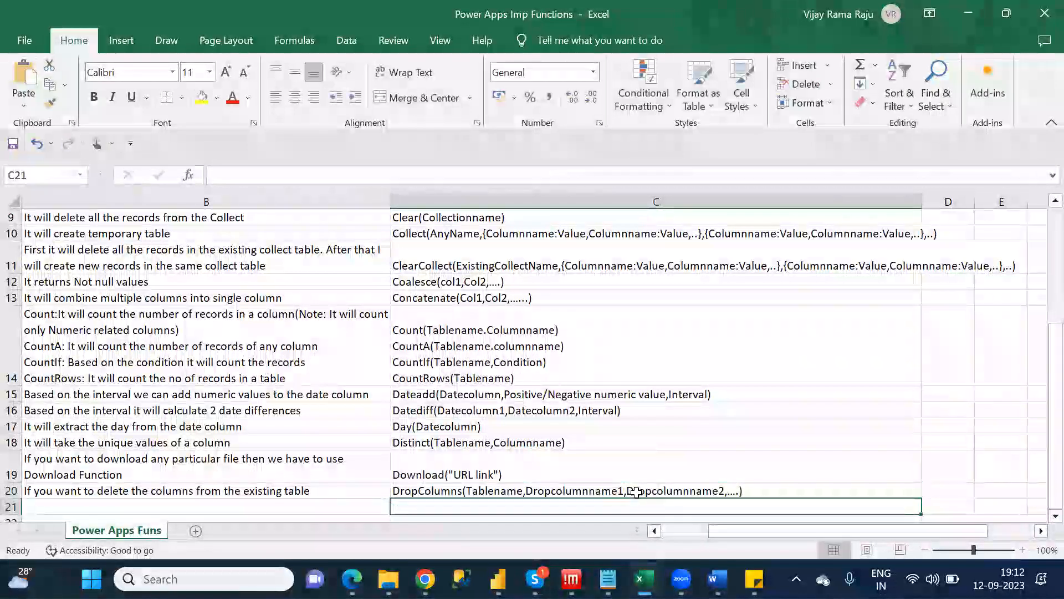
Switch to the Category_Wise_Functions notes in Notepad and look through the E category for the next function to document.
key(Home)
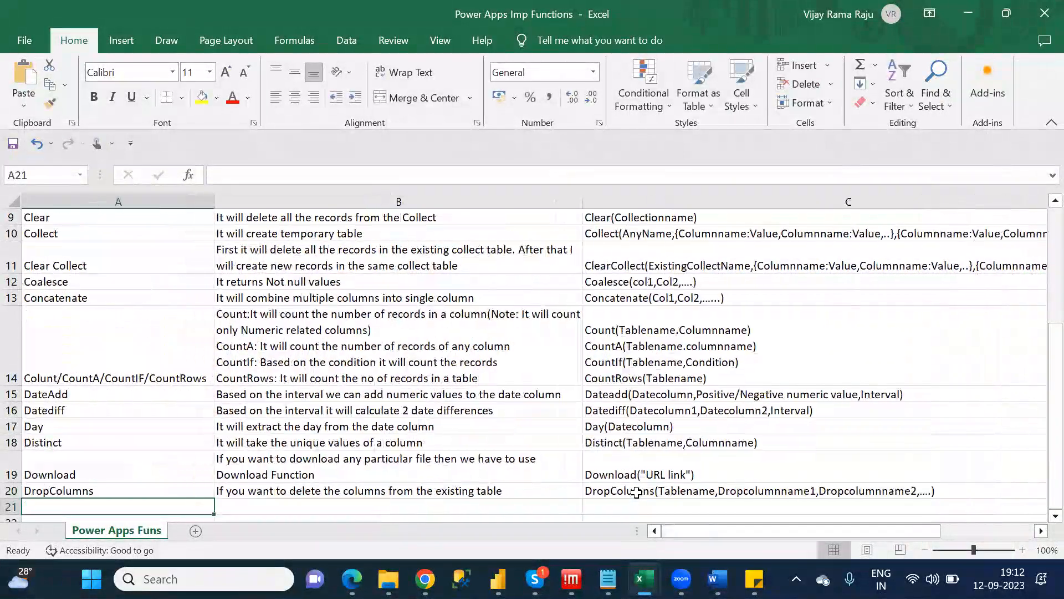
key(alt+Tab)
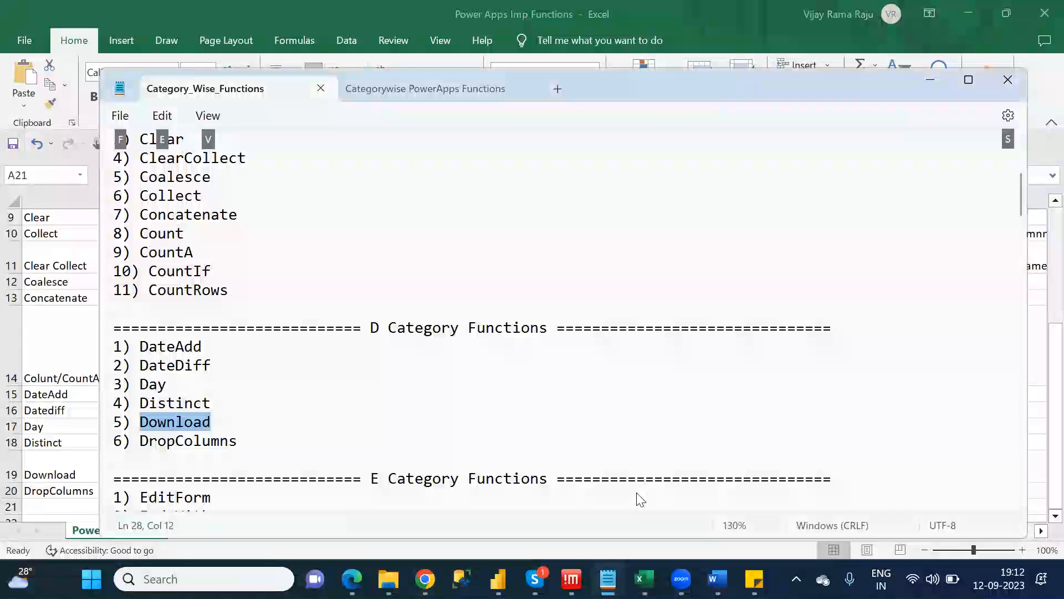
click(637, 492)
key(Down)
key(Down)
key(Down)
key(Down)
key(Down)
key(Down)
key(Down)
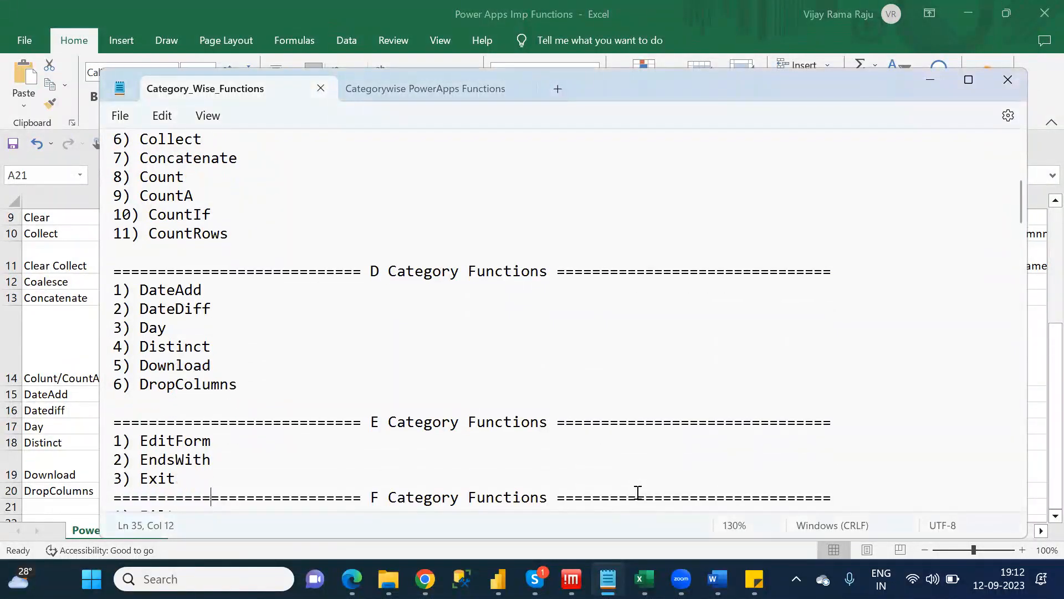
key(Down)
key(Down)
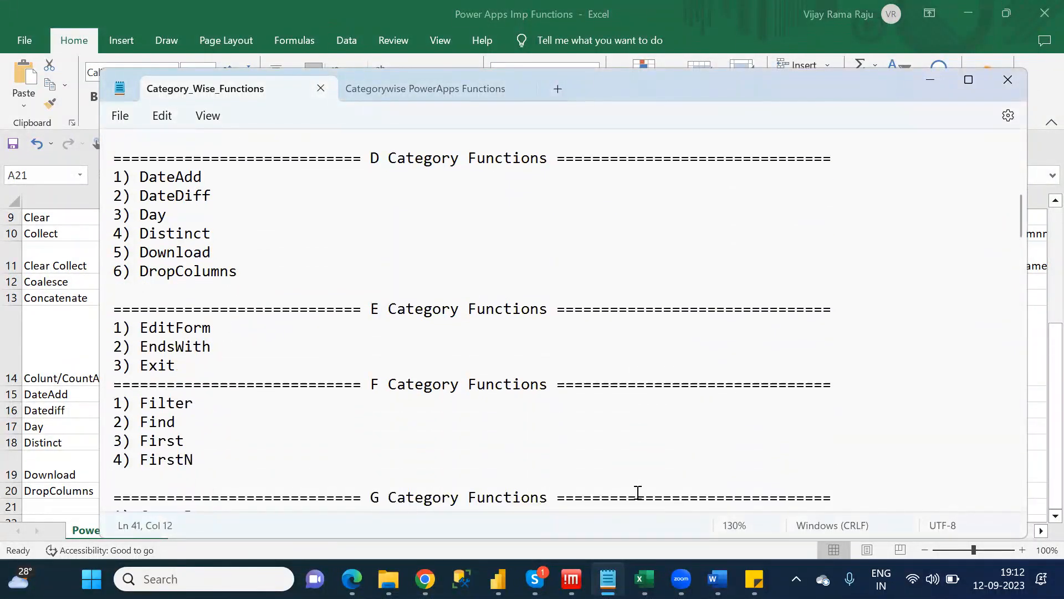
Return to the Excel workbook and enter the function name "EditForm" in cell A21.
key(alt+Tab)
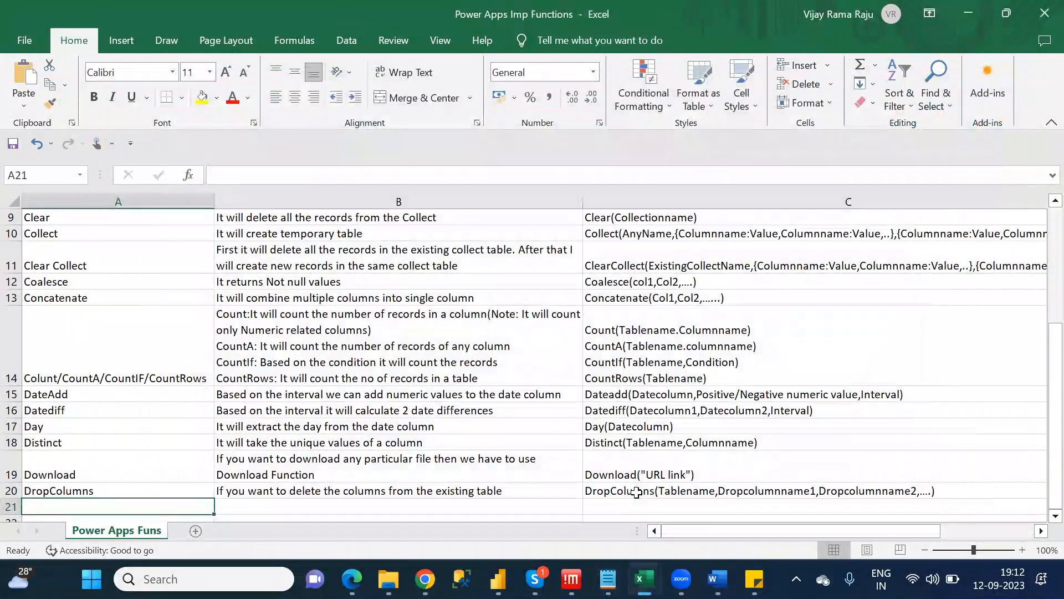
text(Edit)
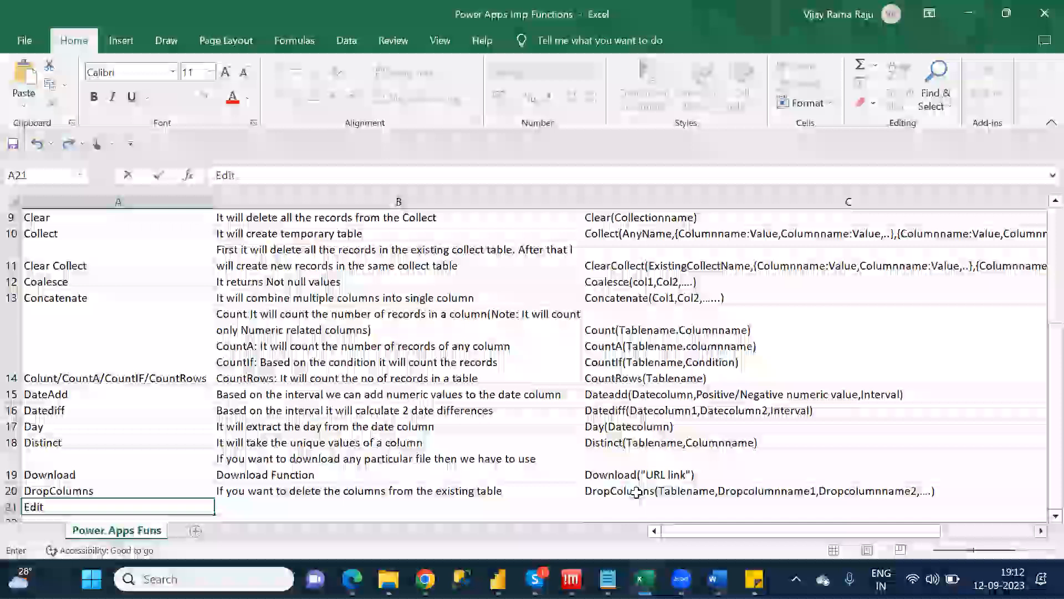
text(Form)
key(Tab)
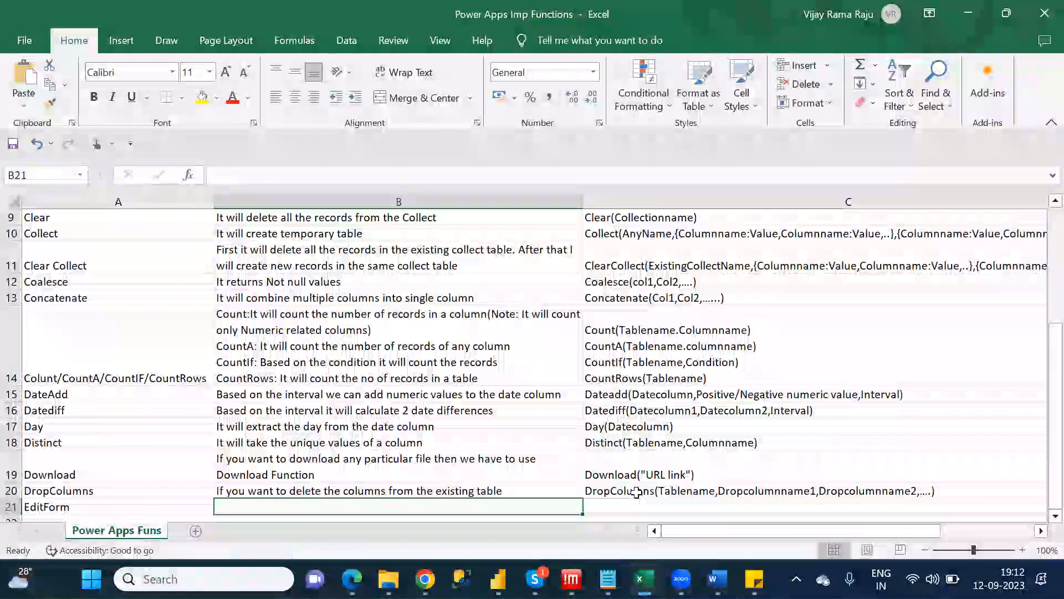
Write the EditForm description "This function is used to modify the form elements" in cell B21.
text(This function)
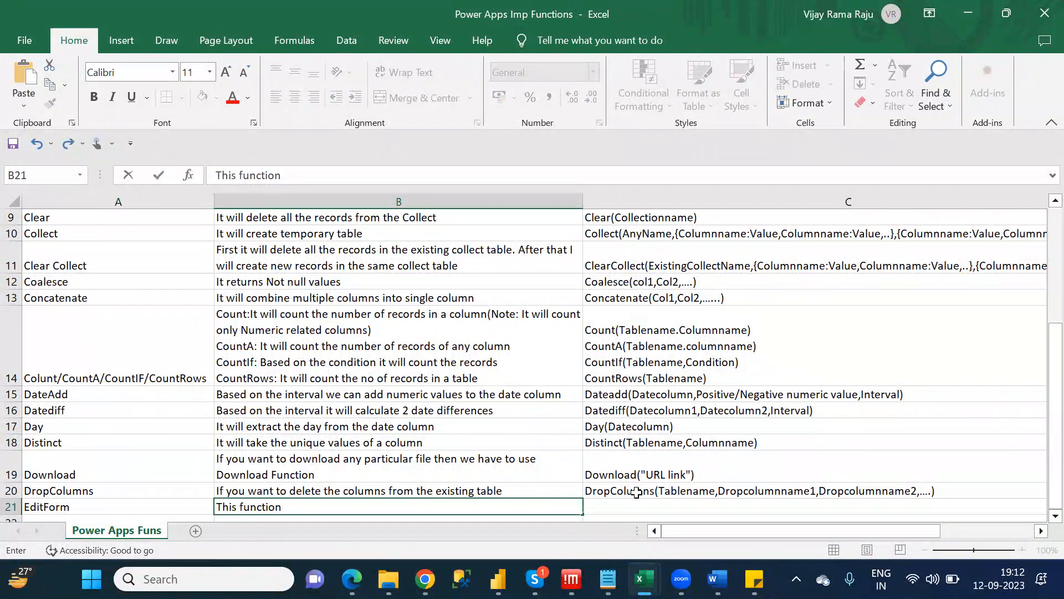
text(is used to)
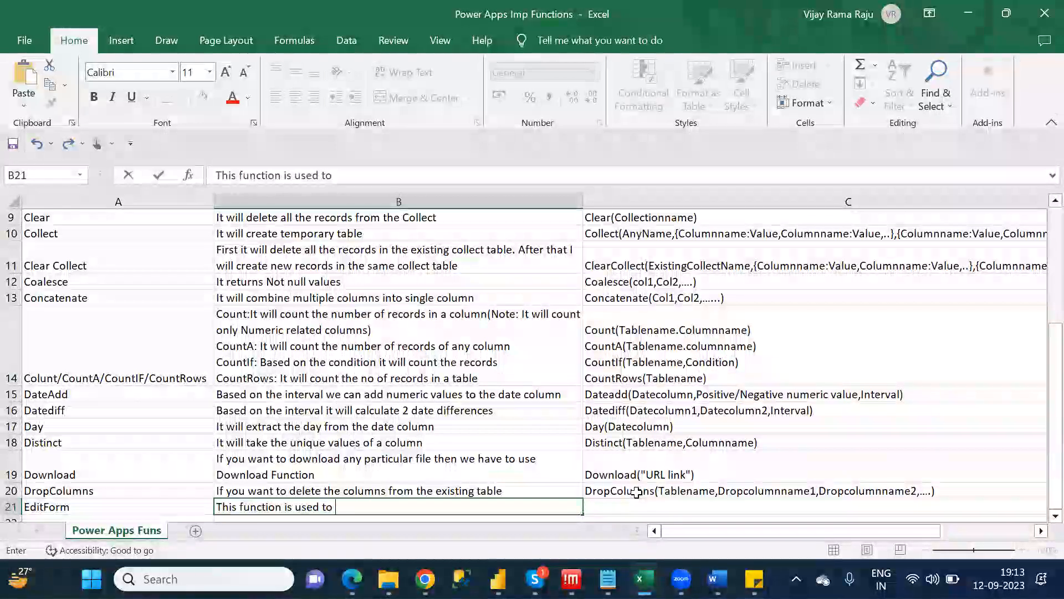
text(mo)
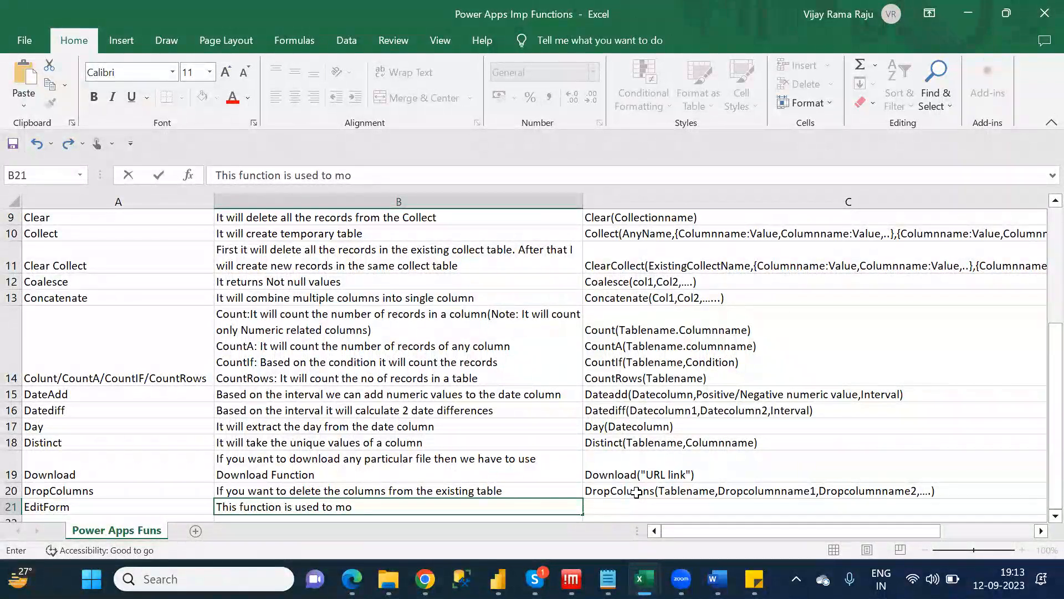
text(difty)
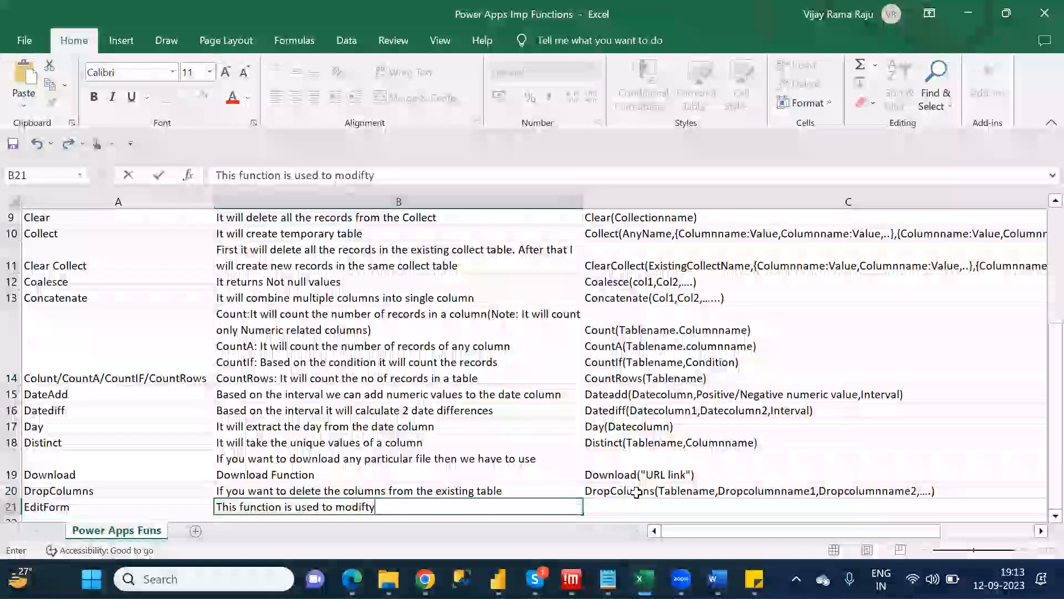
key(BackSpace)
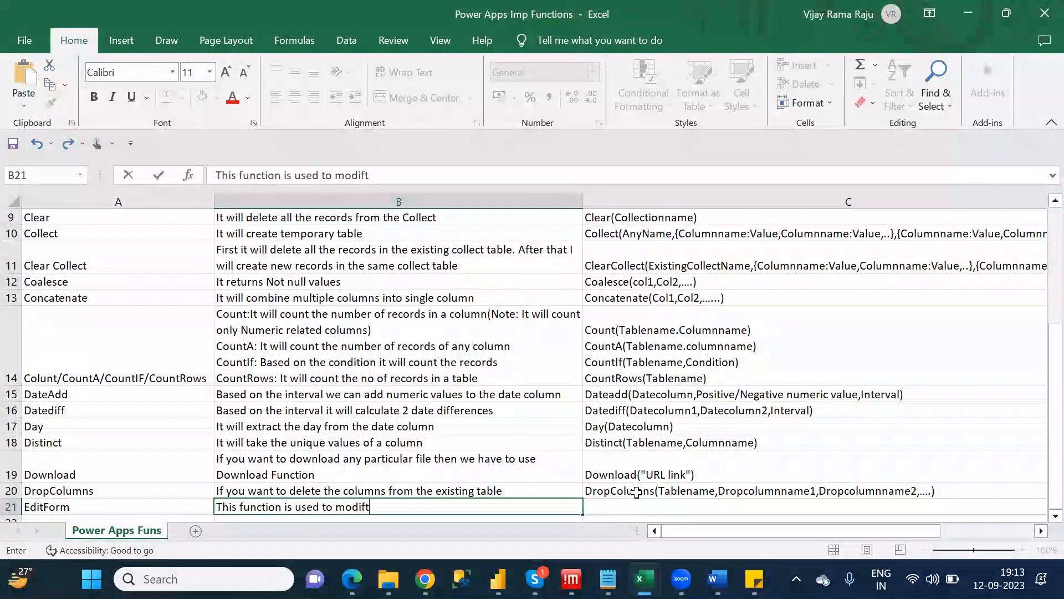
text(hj)
key(BackSpace)
text(he)
key(BackSpace)
key(BackSpace)
key(BackSpace)
key(BackSpace)
text(he form elements)
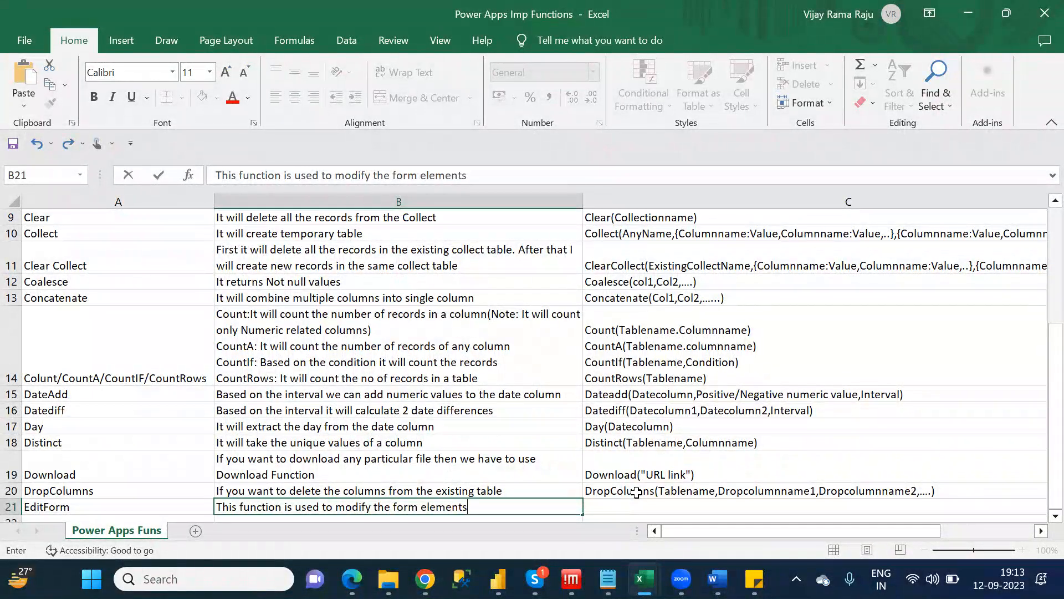
key(Tab)
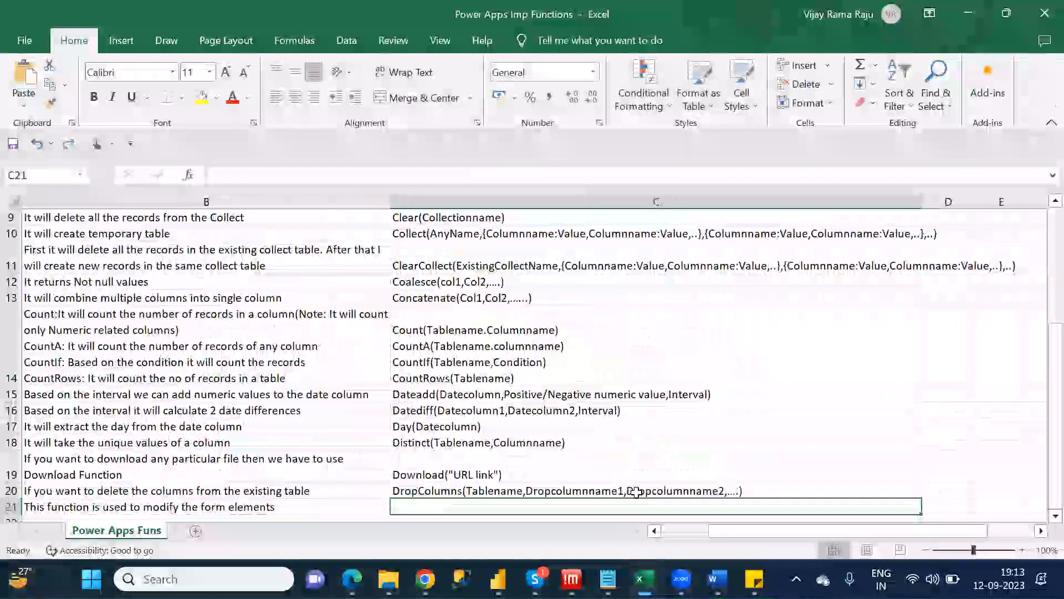
Write the EditForm syntax "Editform(Formname)" in cell C21.
text(Edi)
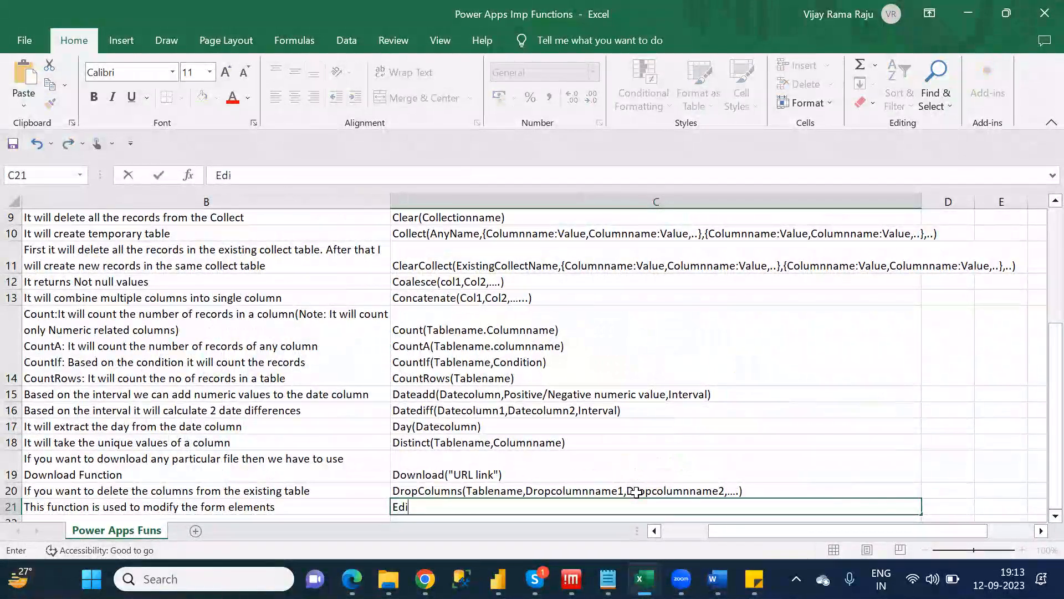
text(tform(Form)
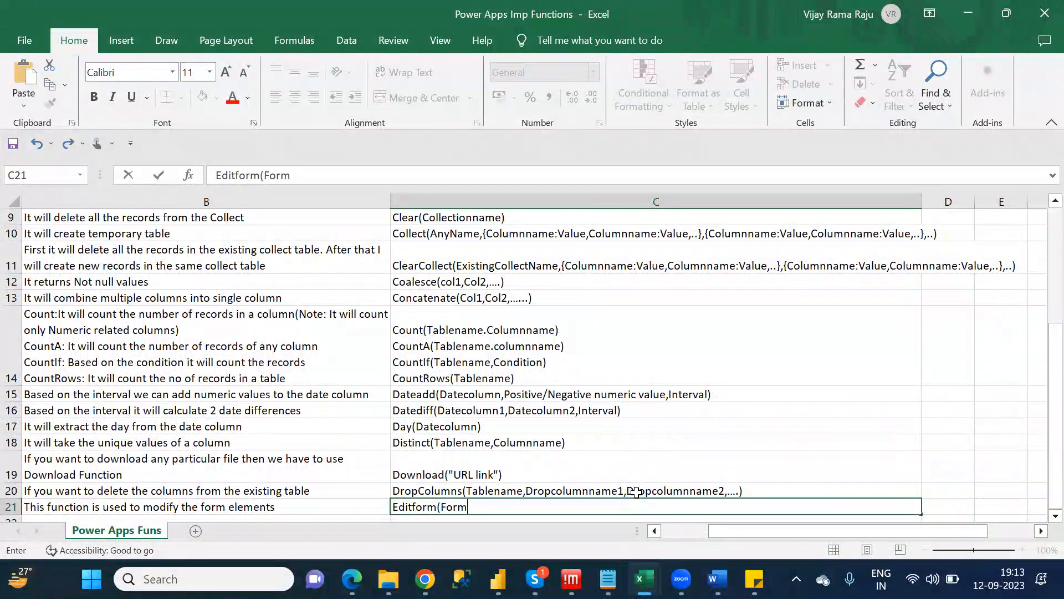
text(name))
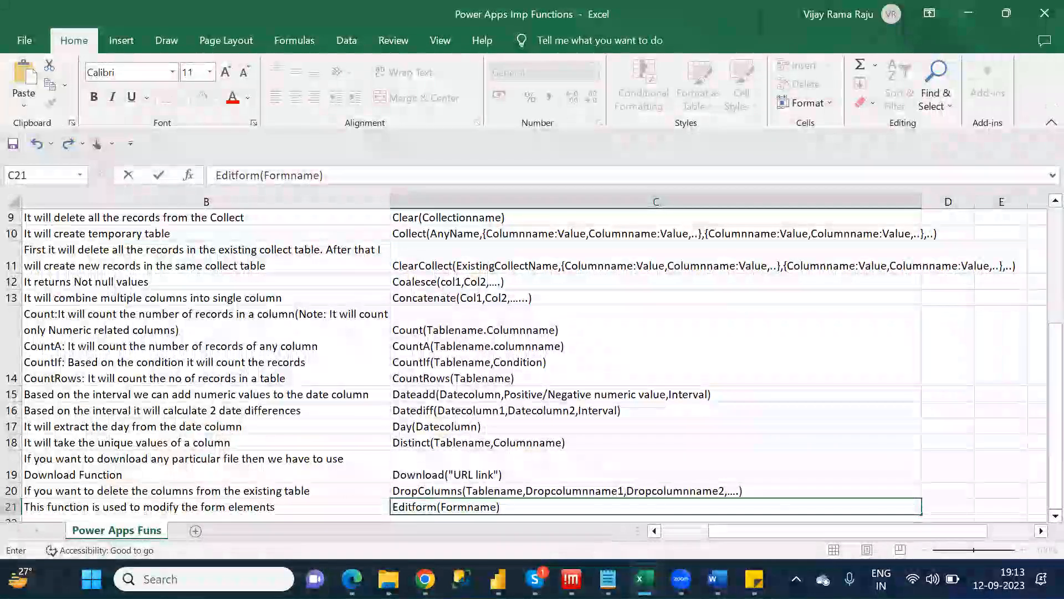
Switch to Power Apps Studio in Chrome, sign in again with the existing account and skip the welcome dialog.
click(426, 579)
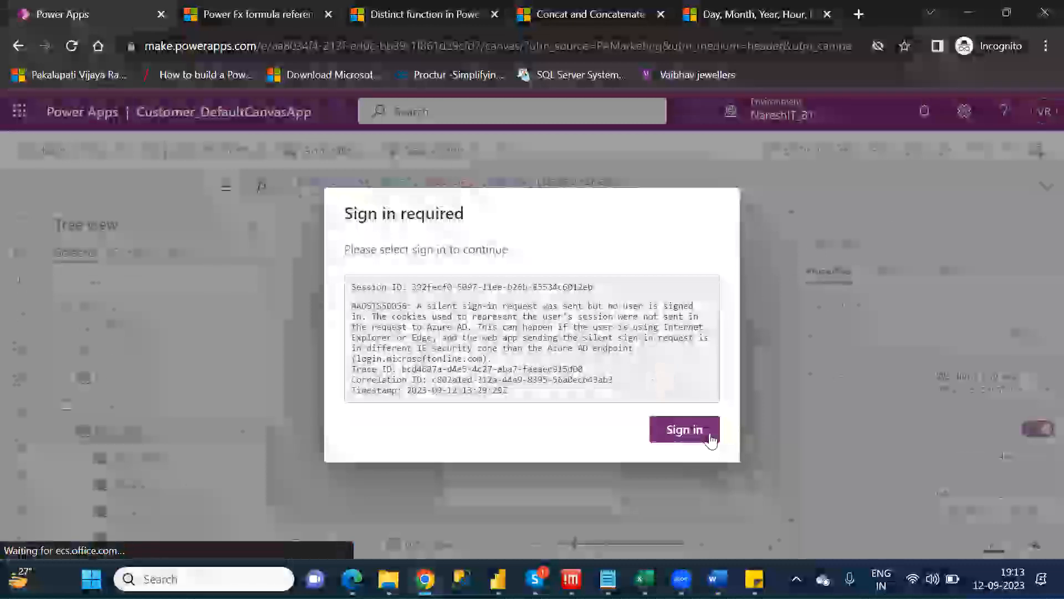
click(714, 438)
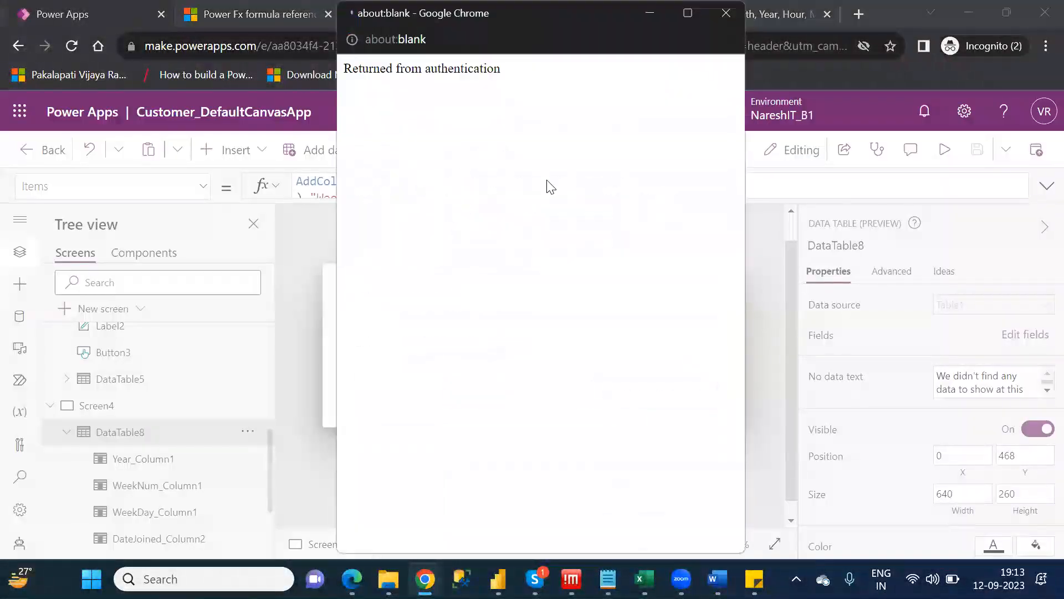
click(518, 391)
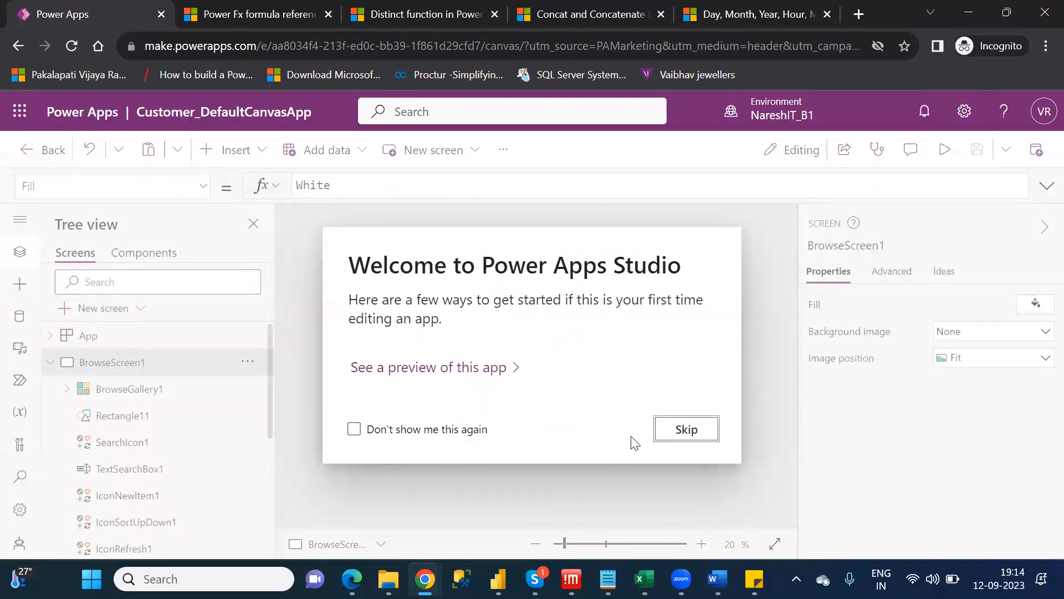
click(685, 428)
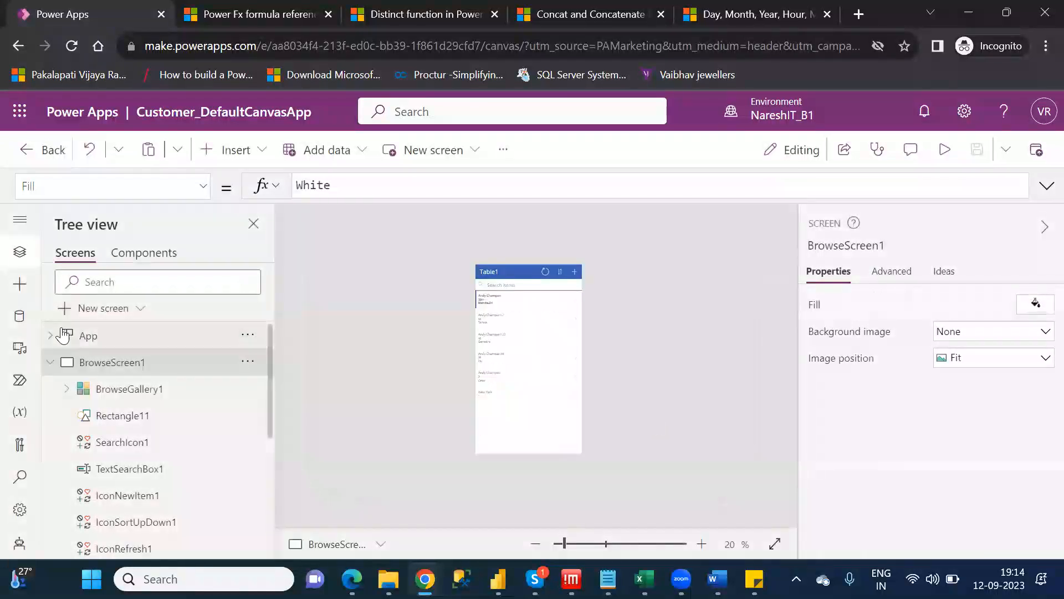
Examine the OnSelect formula of the edit icon on DetailScreen1, highlighting the form argument of EditForm.
click(50, 360)
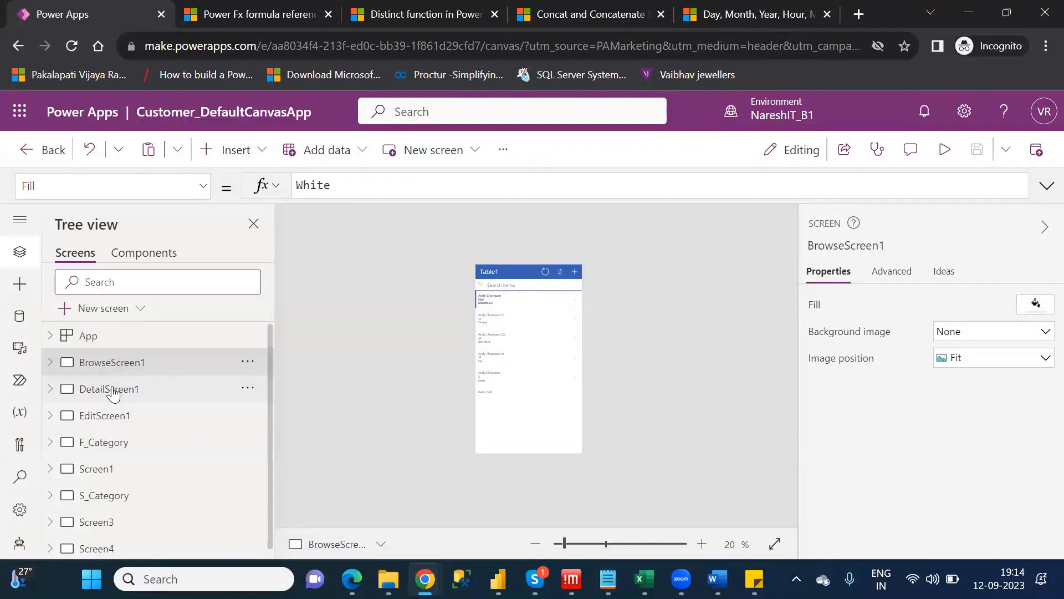
click(113, 393)
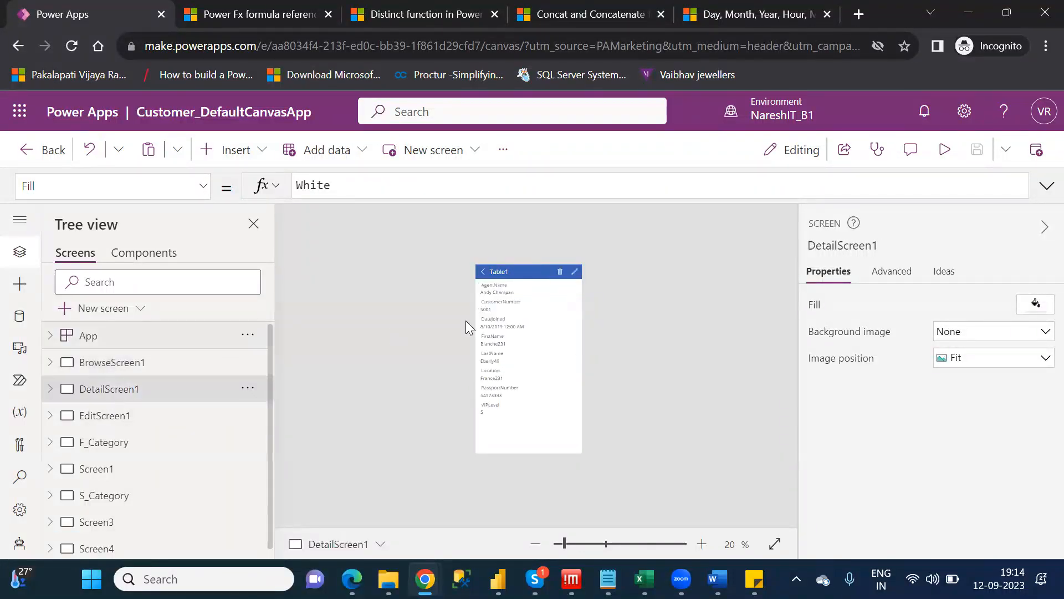
click(576, 273)
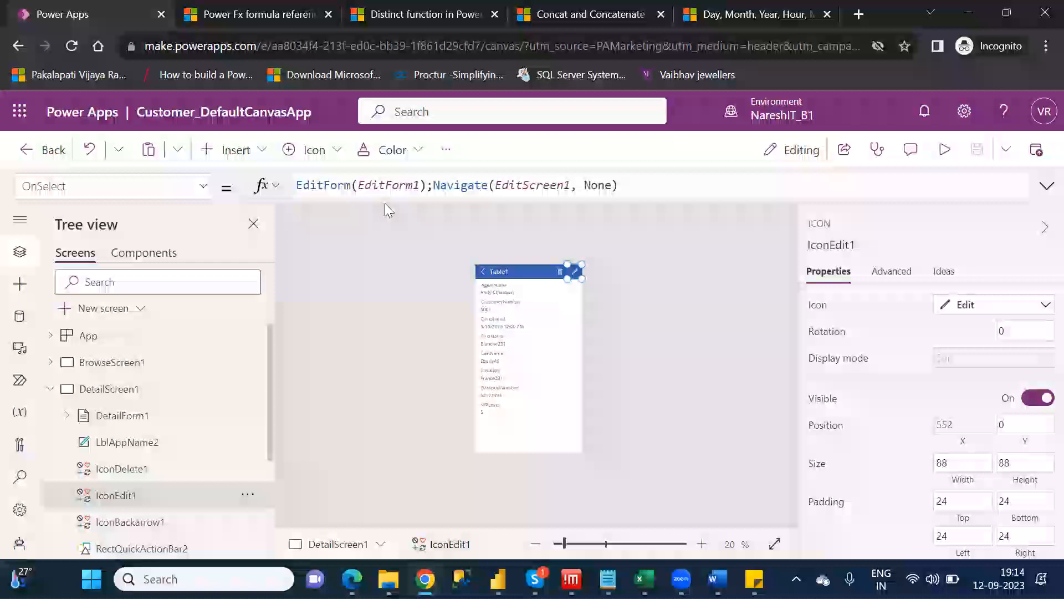
double_click(375, 186)
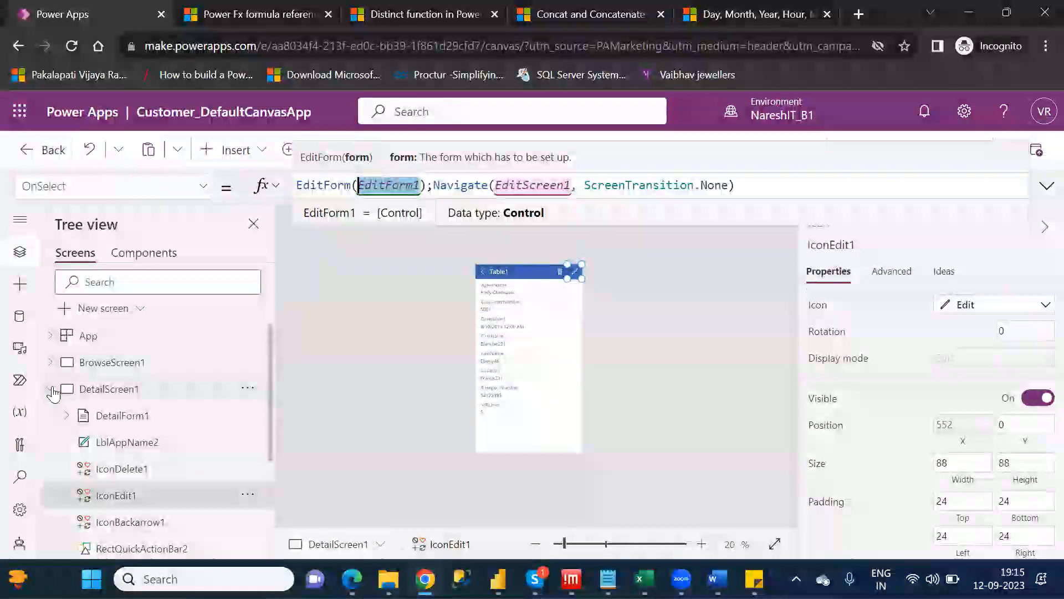
Expand EditScreen1 in place of DetailScreen1 to locate EditForm1, and highlight that form name in the OnSelect formula.
click(51, 391)
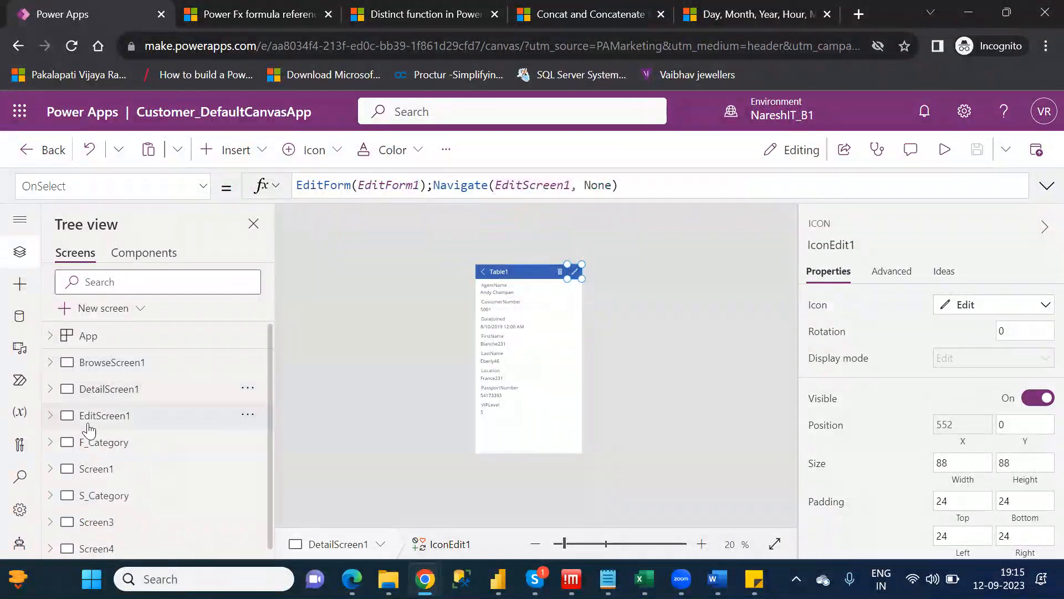
click(51, 416)
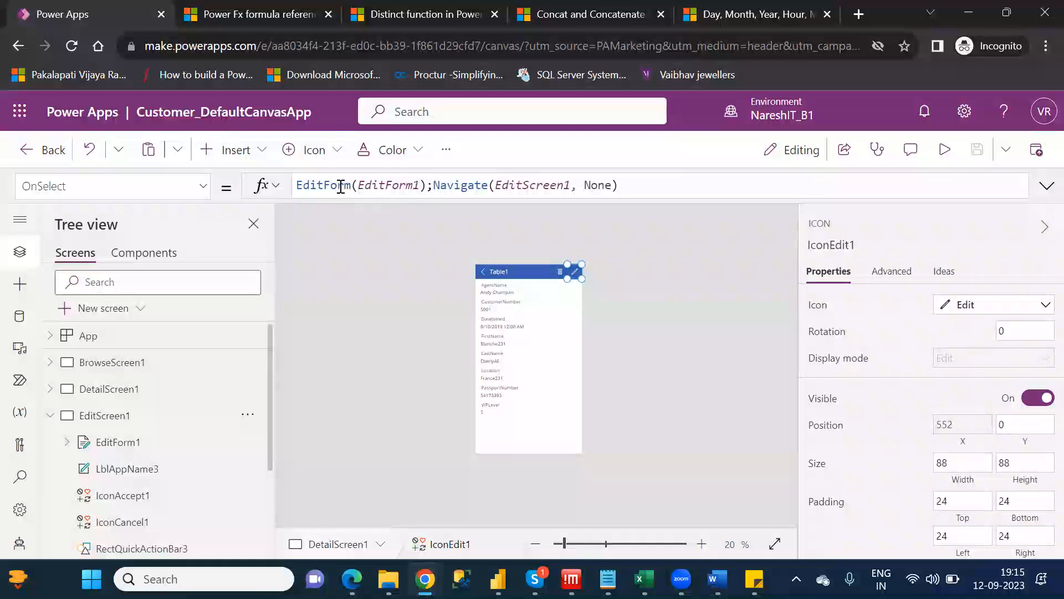
double_click(400, 185)
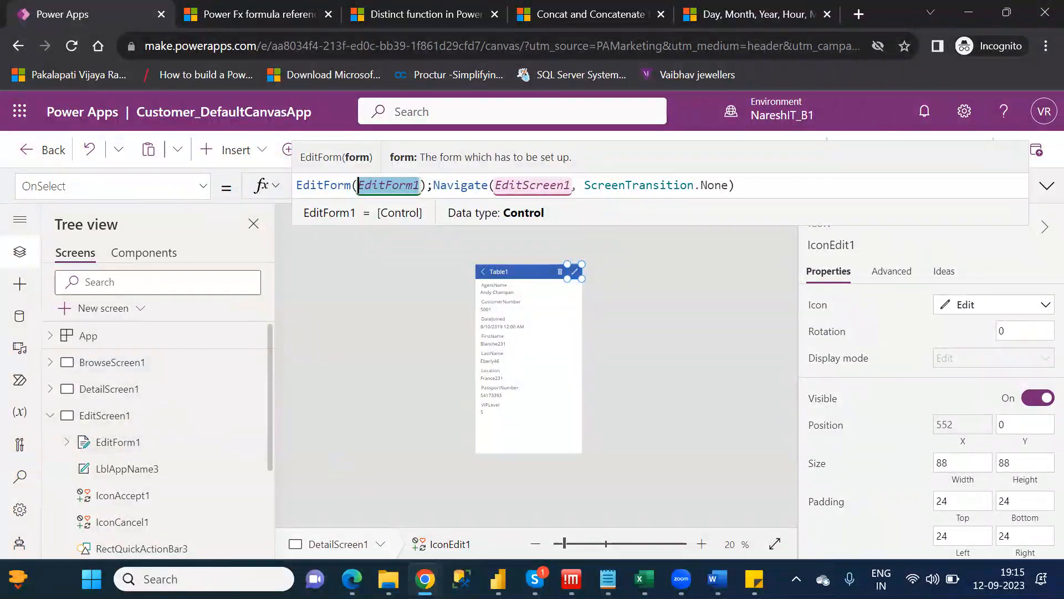
Return to the Power Apps Imp Functions workbook and make cell A22 the active cell for the next function.
click(641, 579)
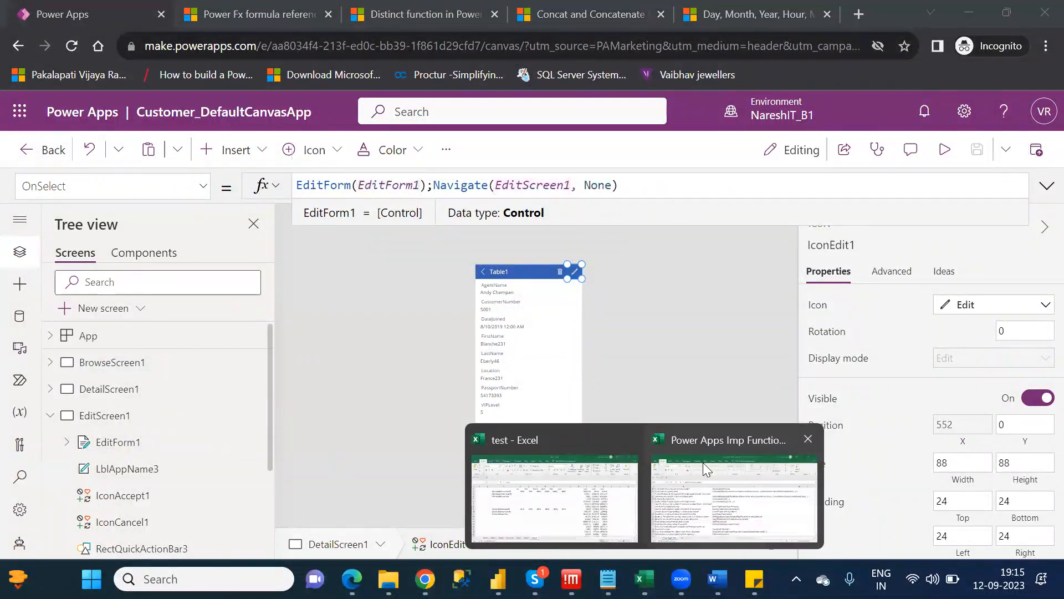
click(735, 498)
click(460, 492)
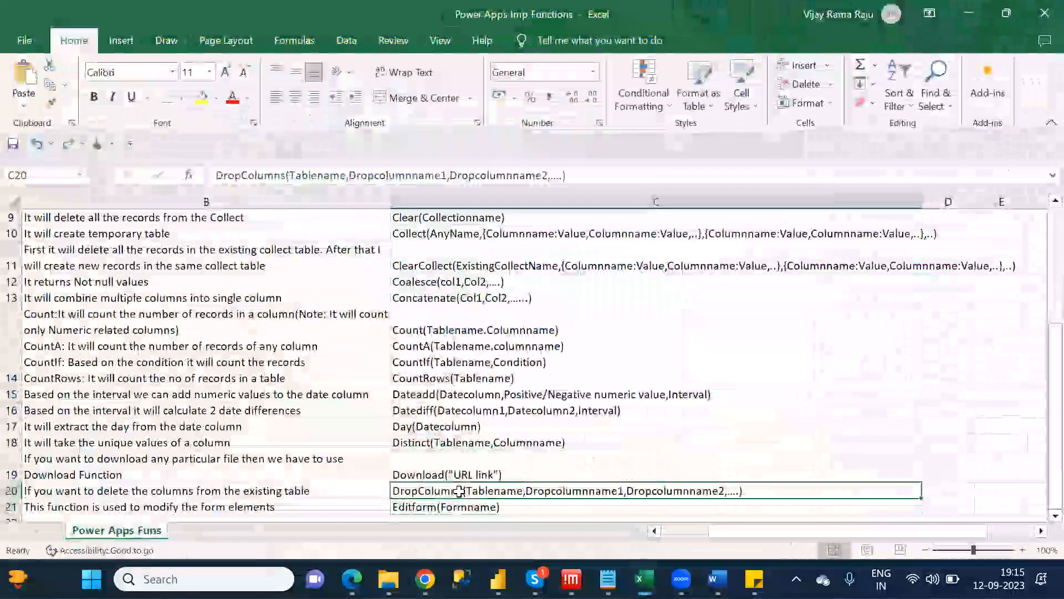
key(Down)
key(Down)
key(Left)
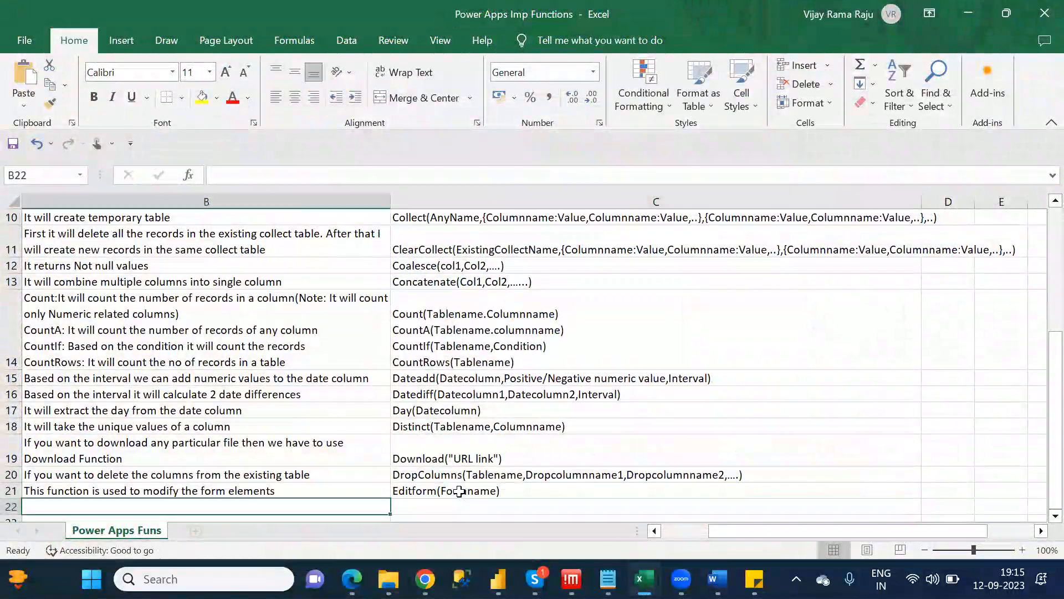
key(Left)
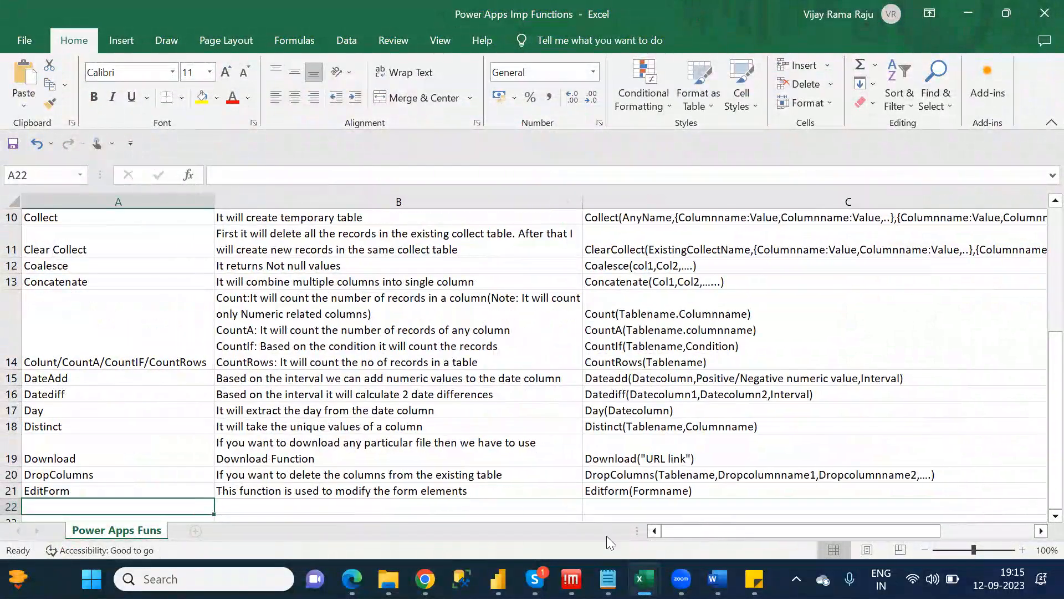
Bring up the Category_Wise_Functions notes in Notepad and select the function name EndsWith in the E category.
mouse_move(609, 579)
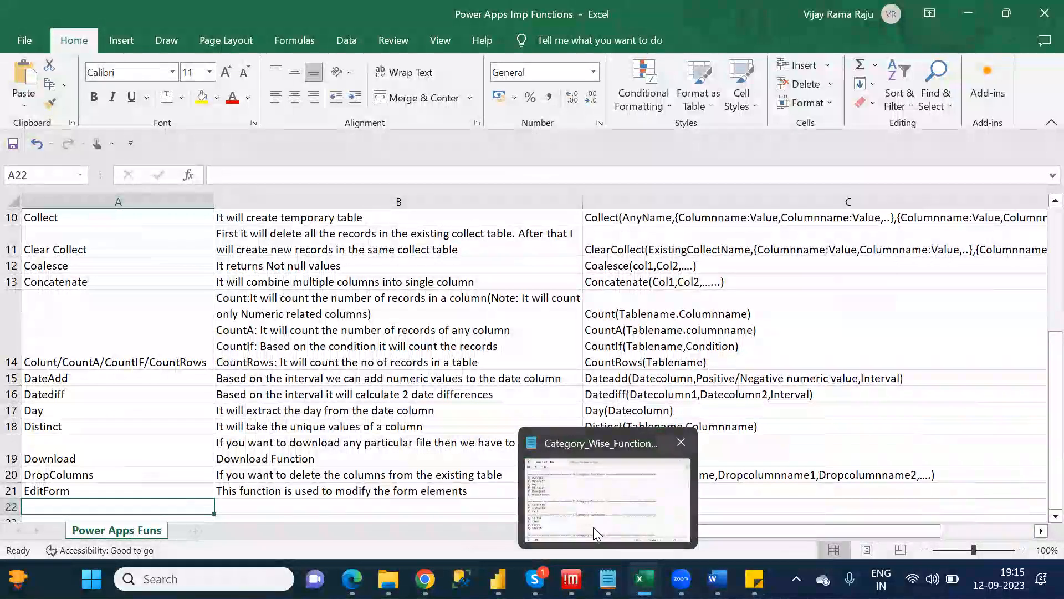
click(594, 525)
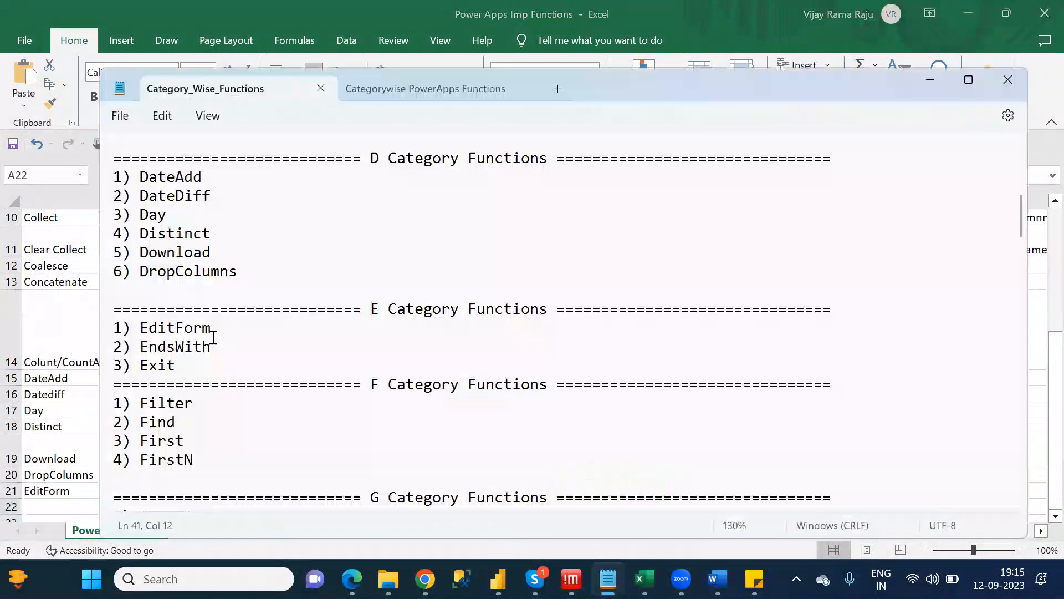
click(193, 345)
double_click(192, 346)
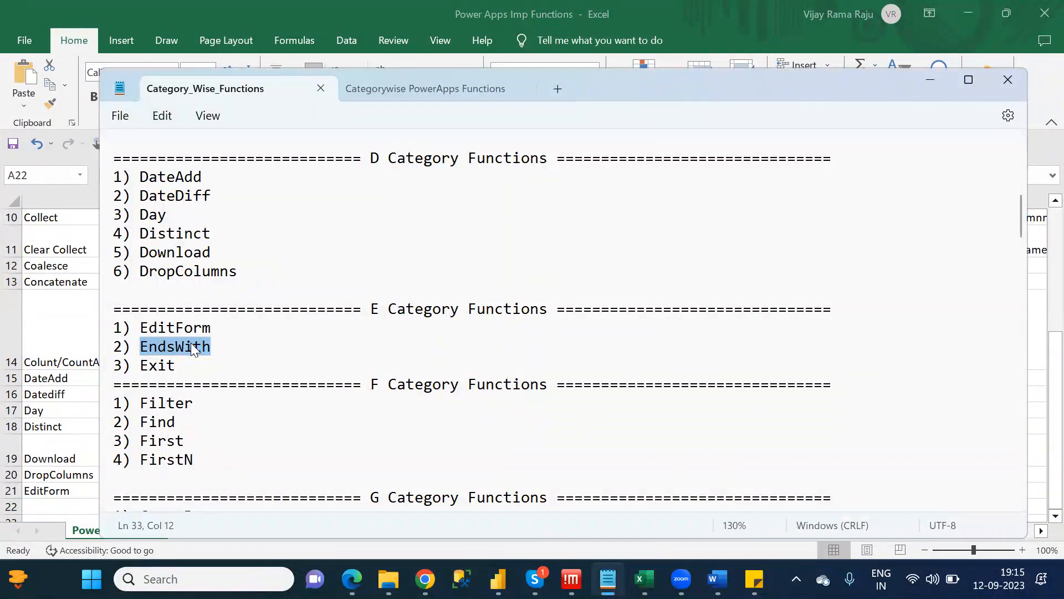
Enter the function name EndsWith in A22 and begin its description in B22 with "It will".
click(71, 510)
text(E)
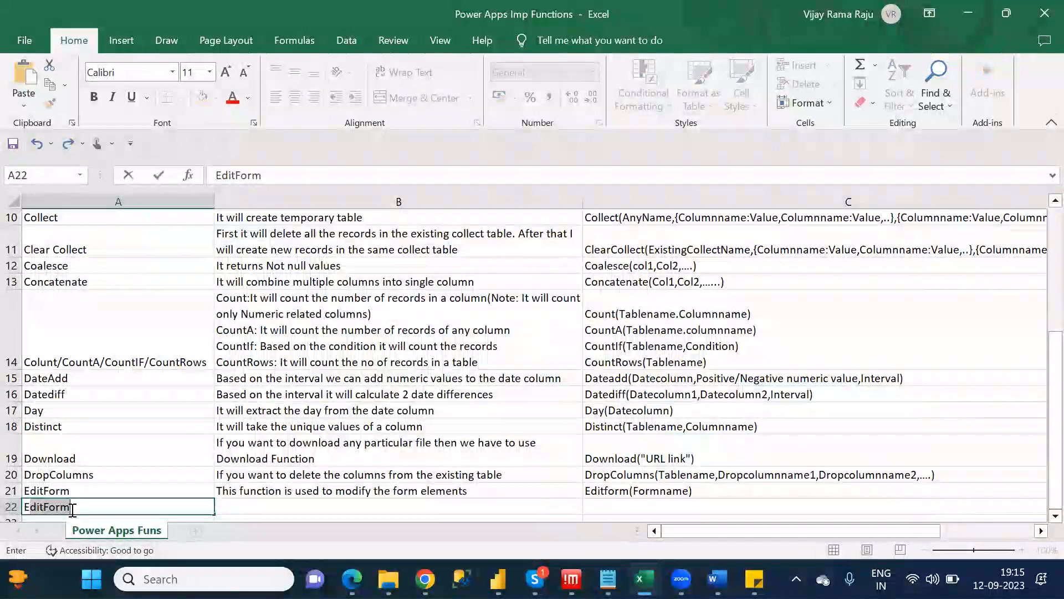
text(ndsWith)
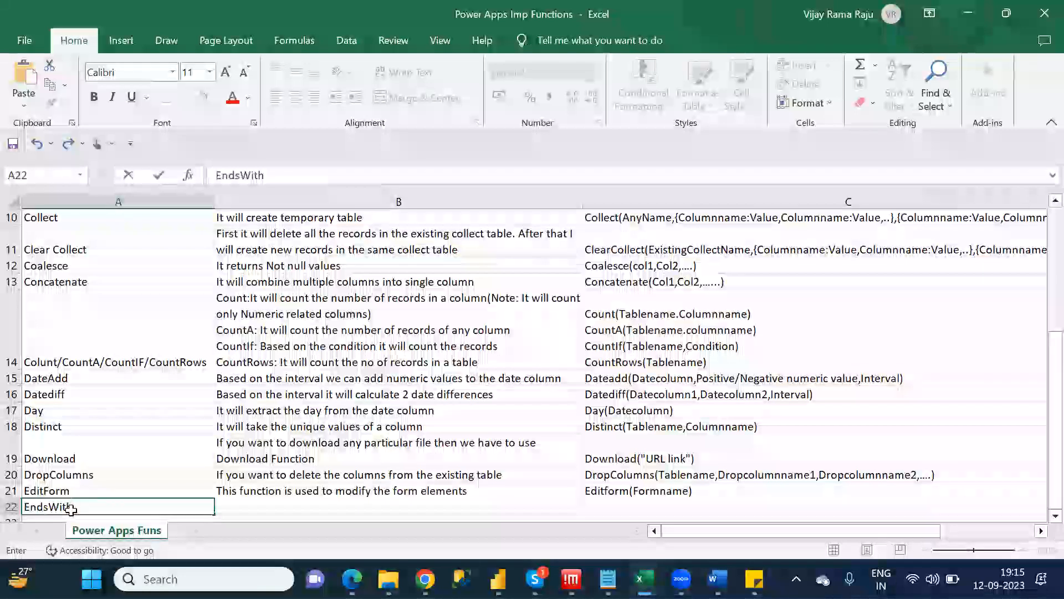
key(Tab)
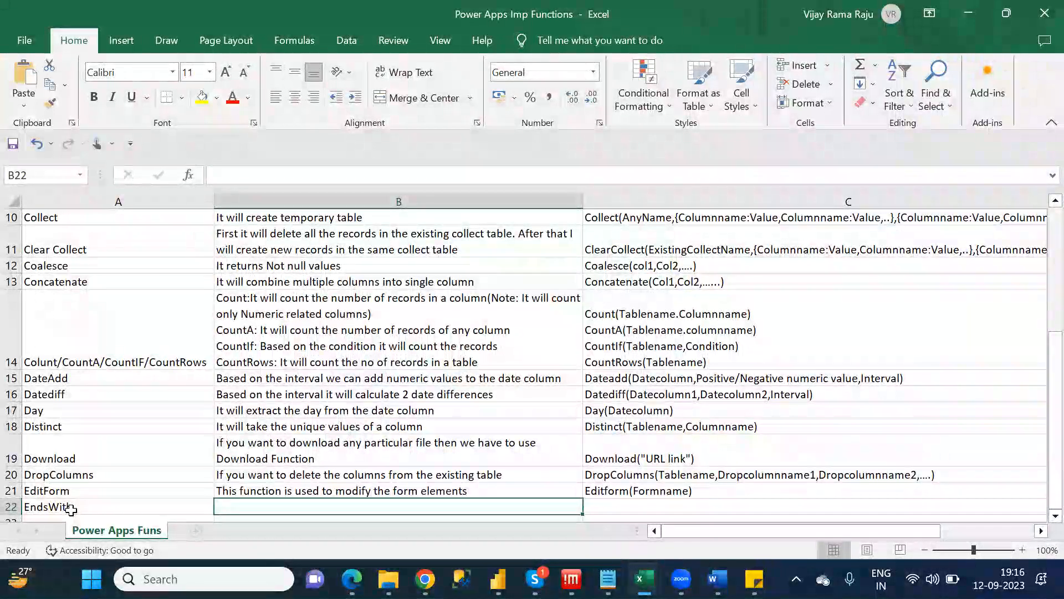
text(It will)
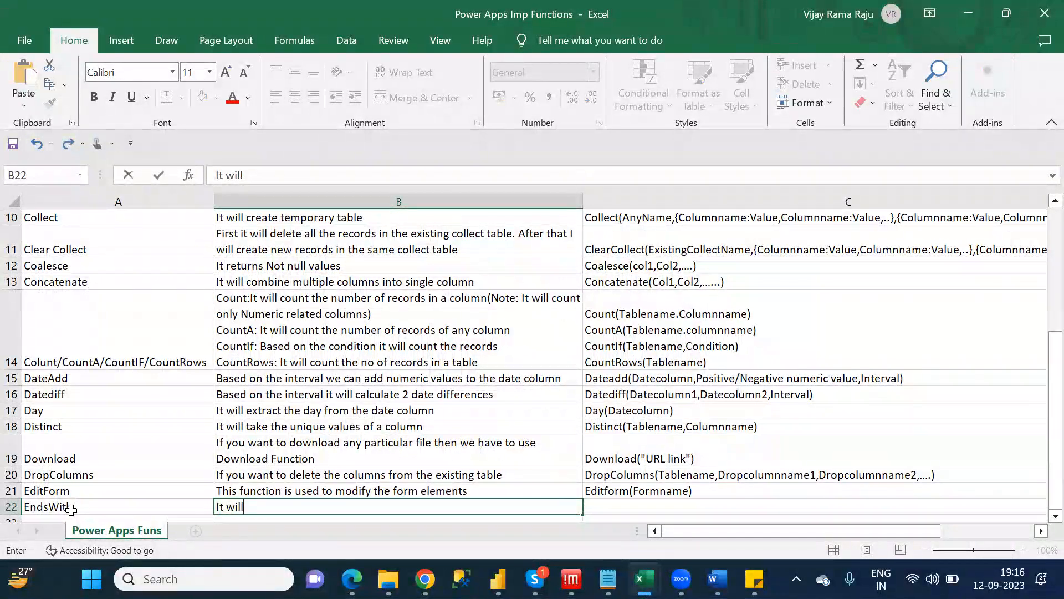
Switch to the Power Fx formula reference in Chrome and look up the EndsWith description in the E section.
key(alt+Tab)
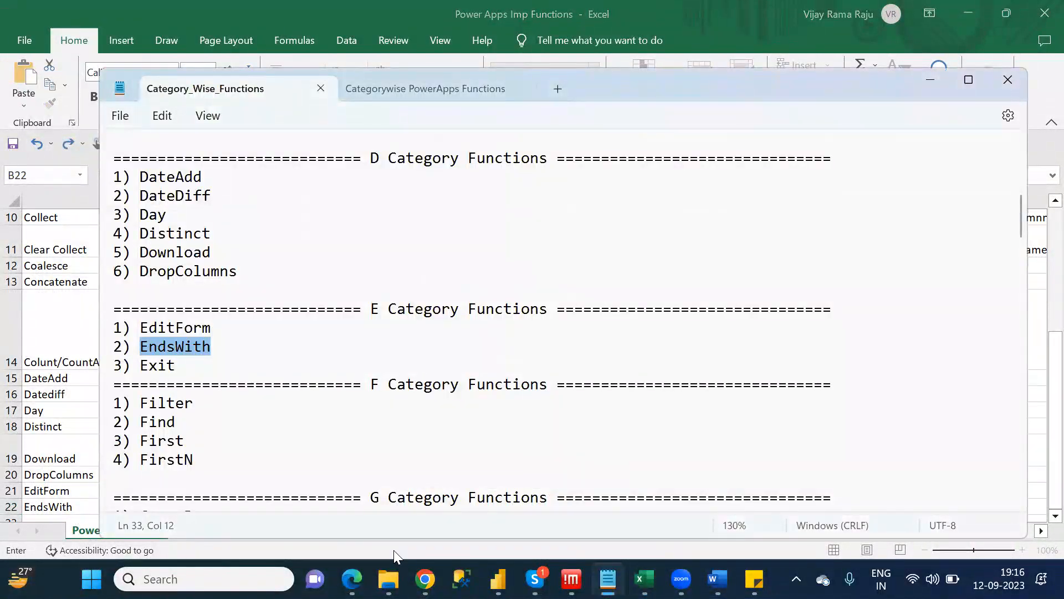
click(425, 579)
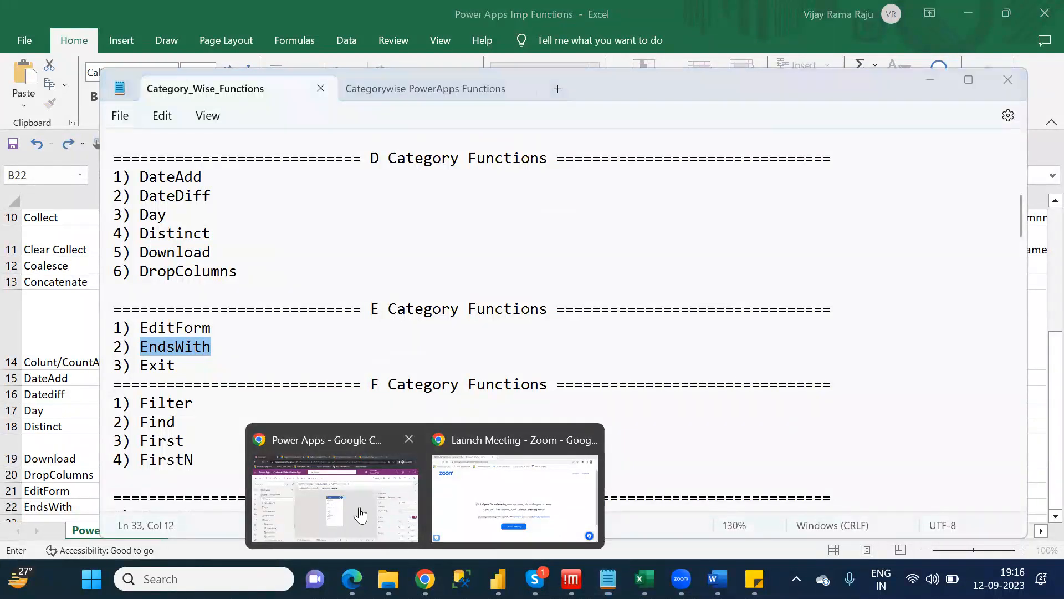
click(359, 507)
click(247, 21)
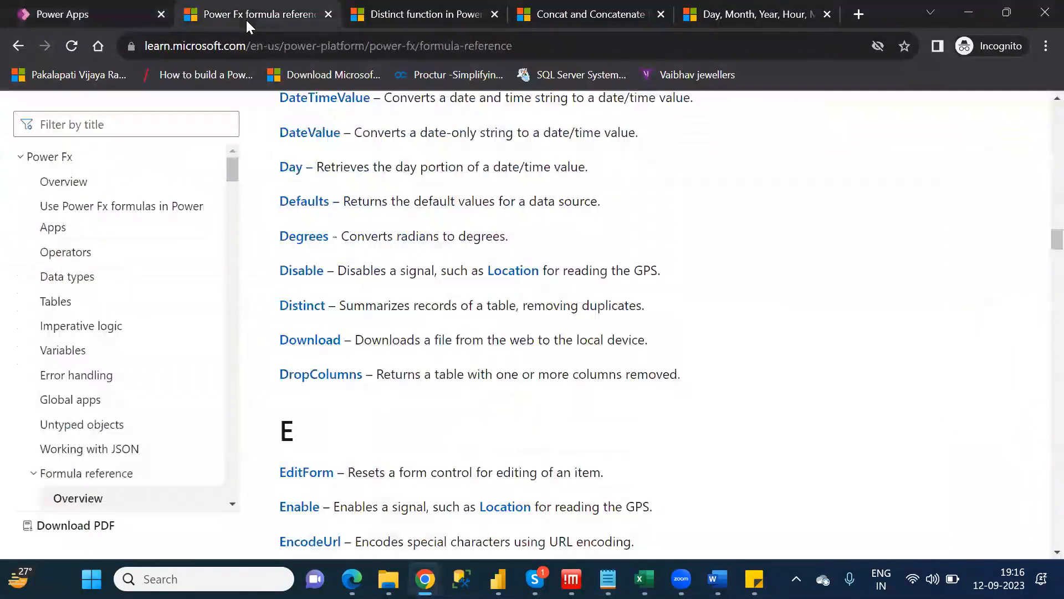
key(Down)
key(Down)
key(Down)
key(Down)
key(Down)
key(Down)
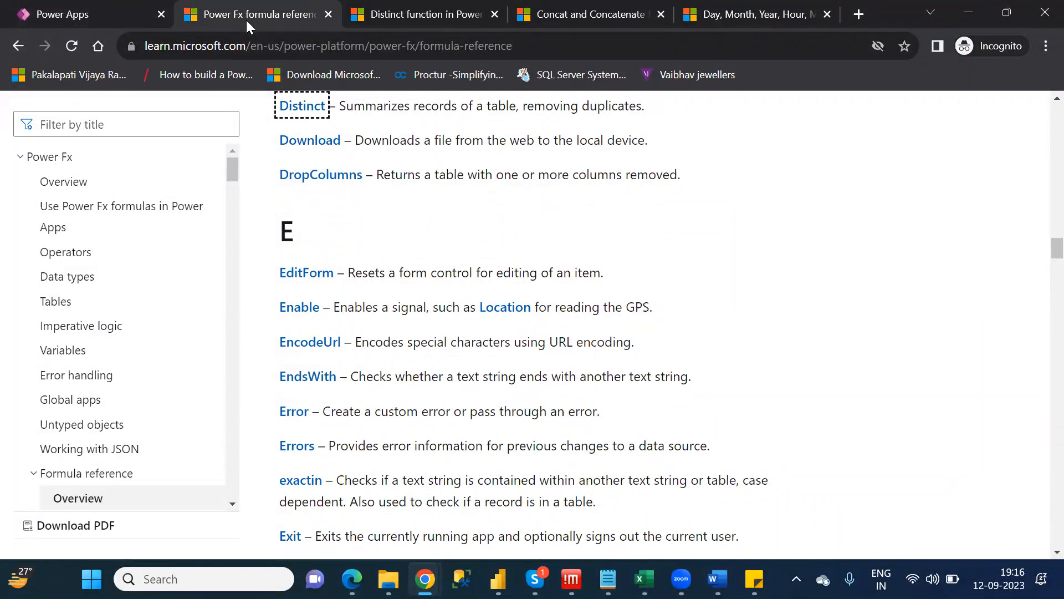
Back in the Excel workbook, complete B22 as "It will checks any particular character ends in the string" and begin the C22 syntax with "EndsWith(".
key(alt+Tab)
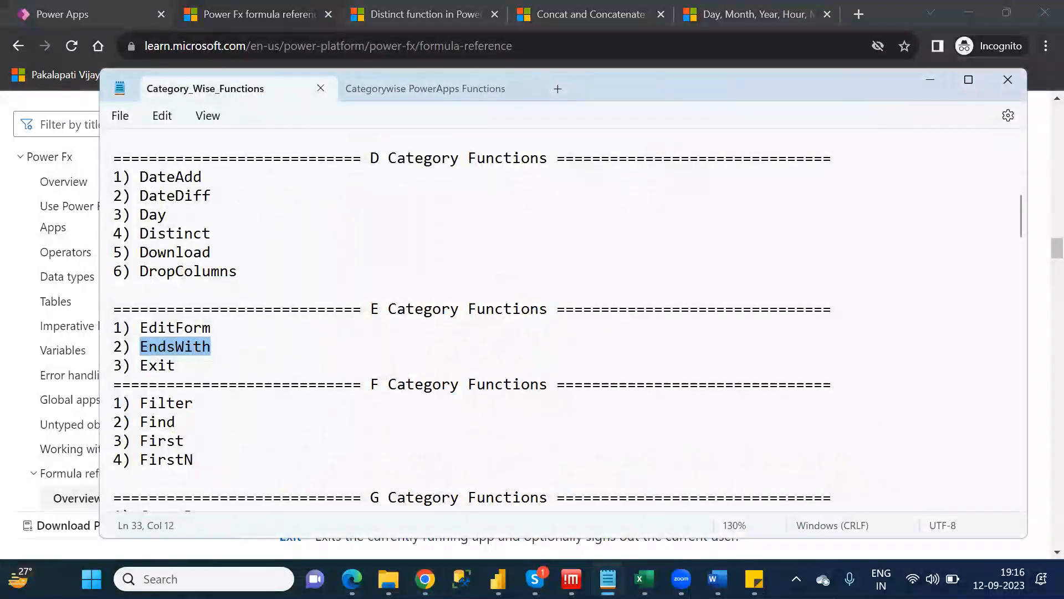
click(643, 579)
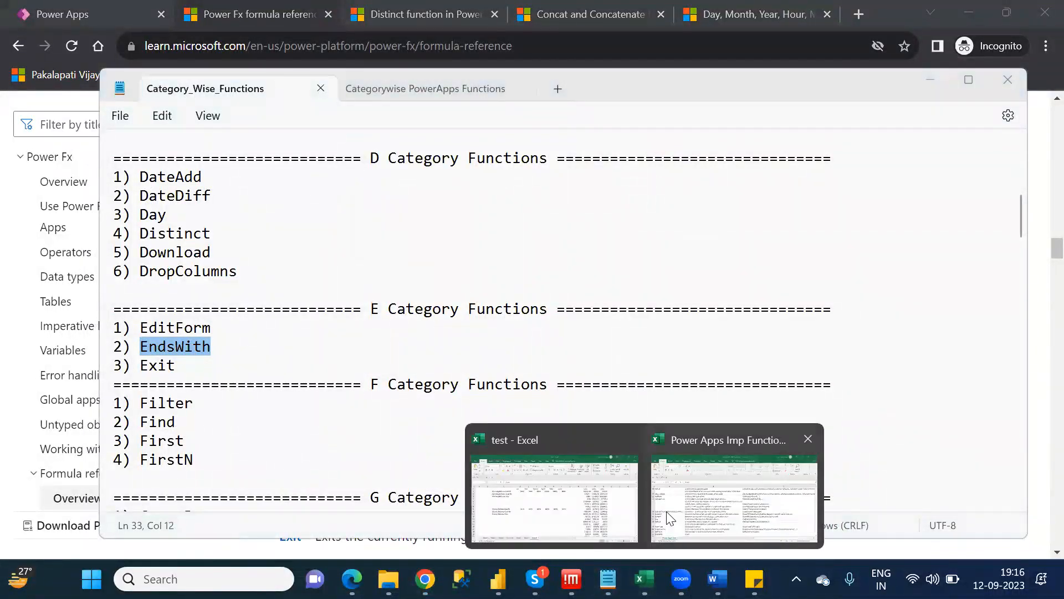
click(671, 518)
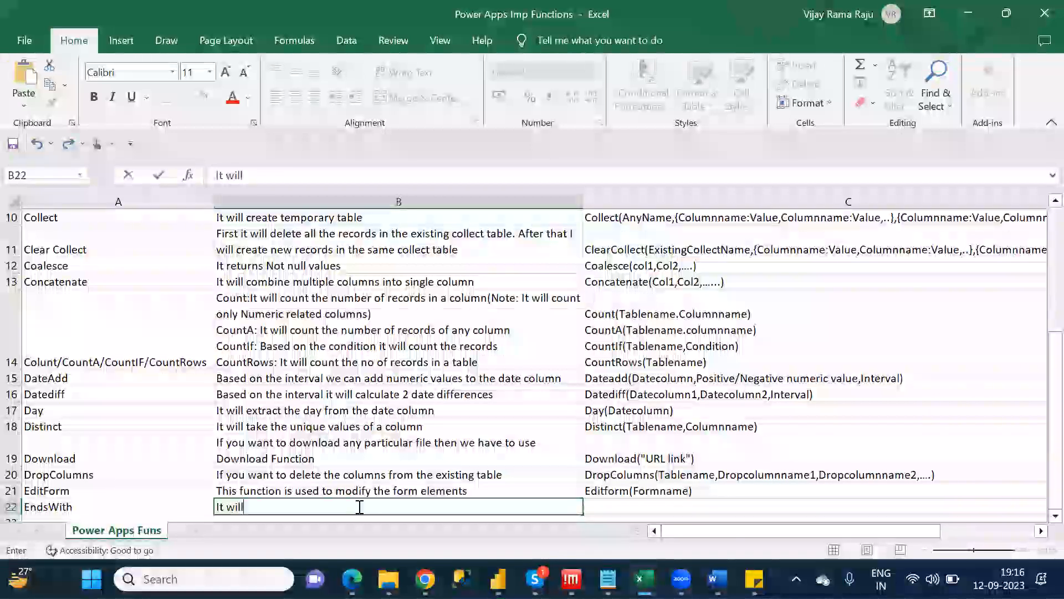
text(check)
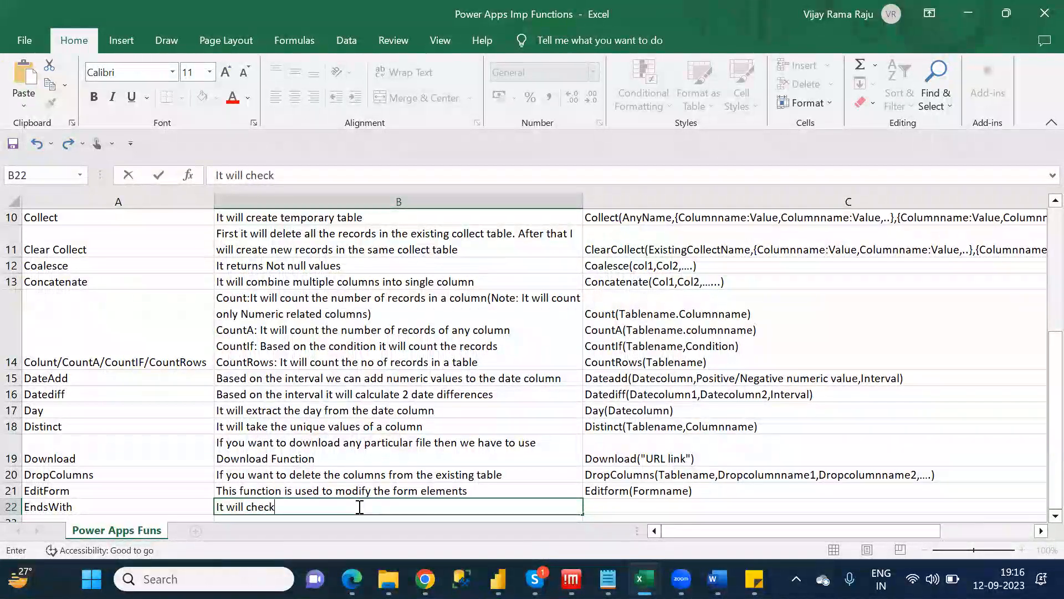
text(s any part)
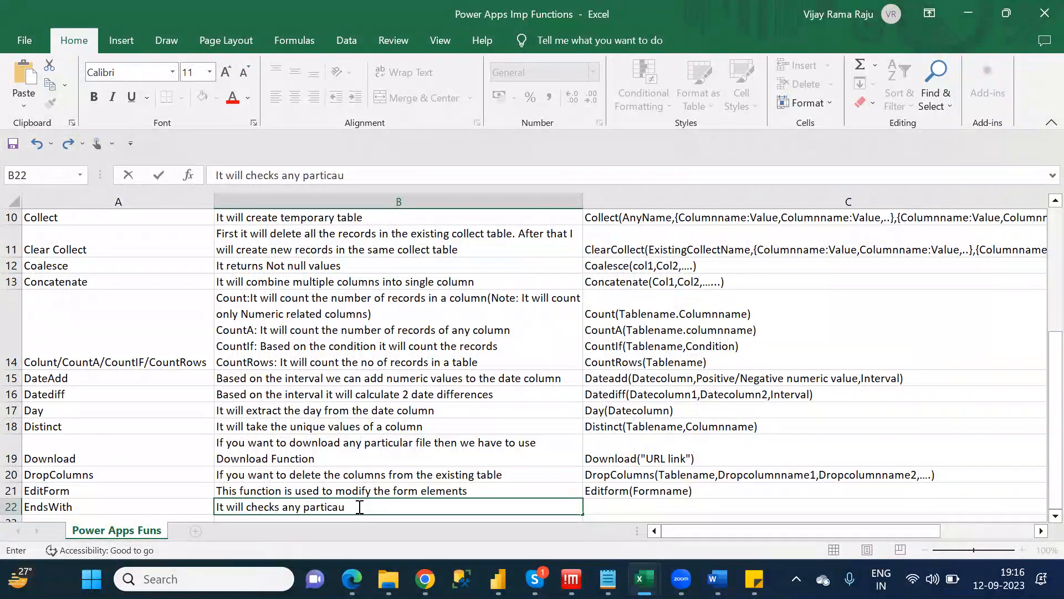
text(icular)
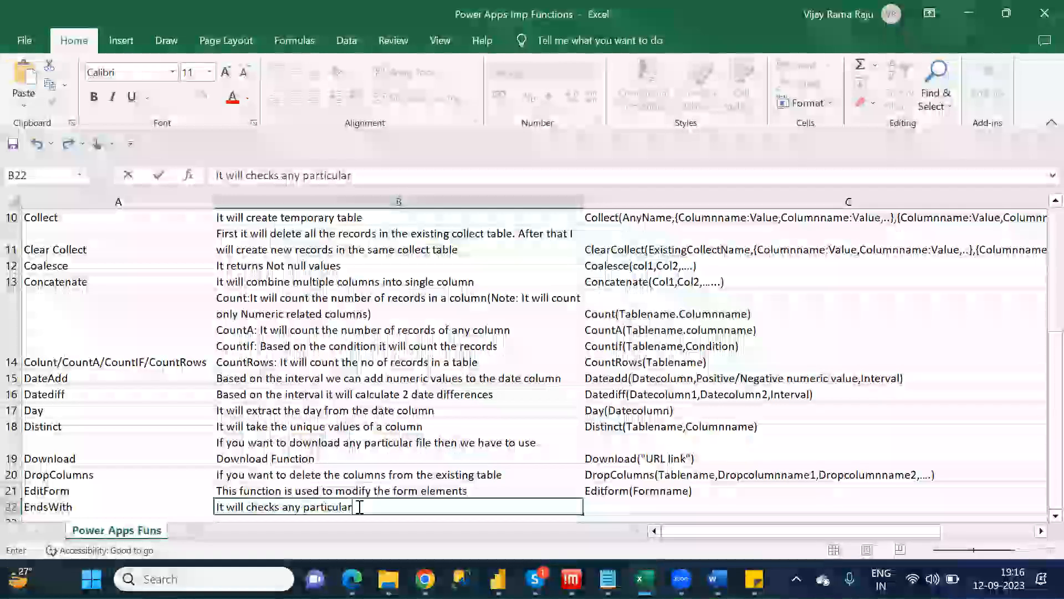
text( character)
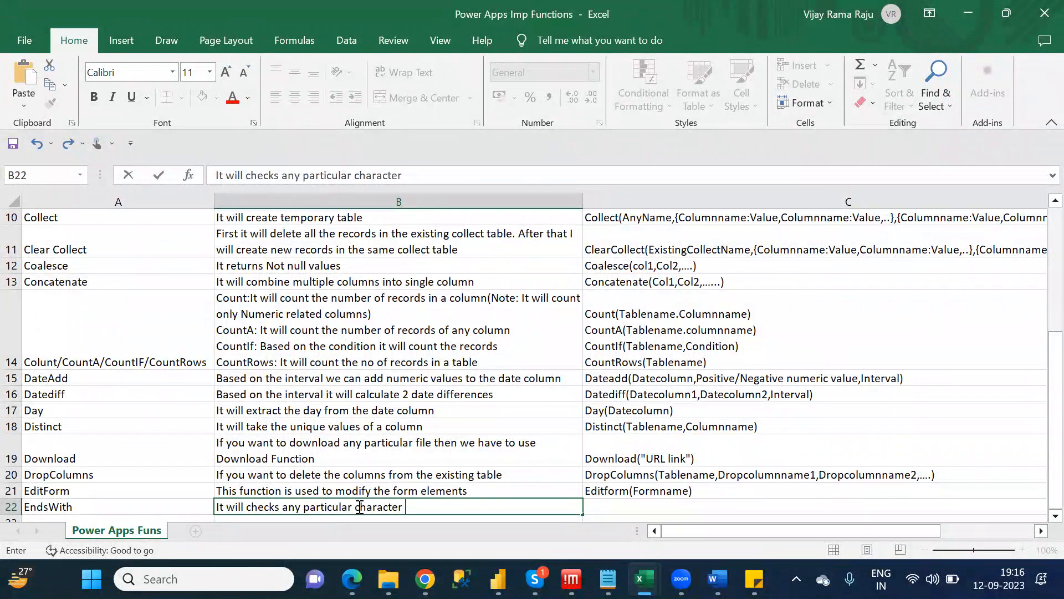
text( ex)
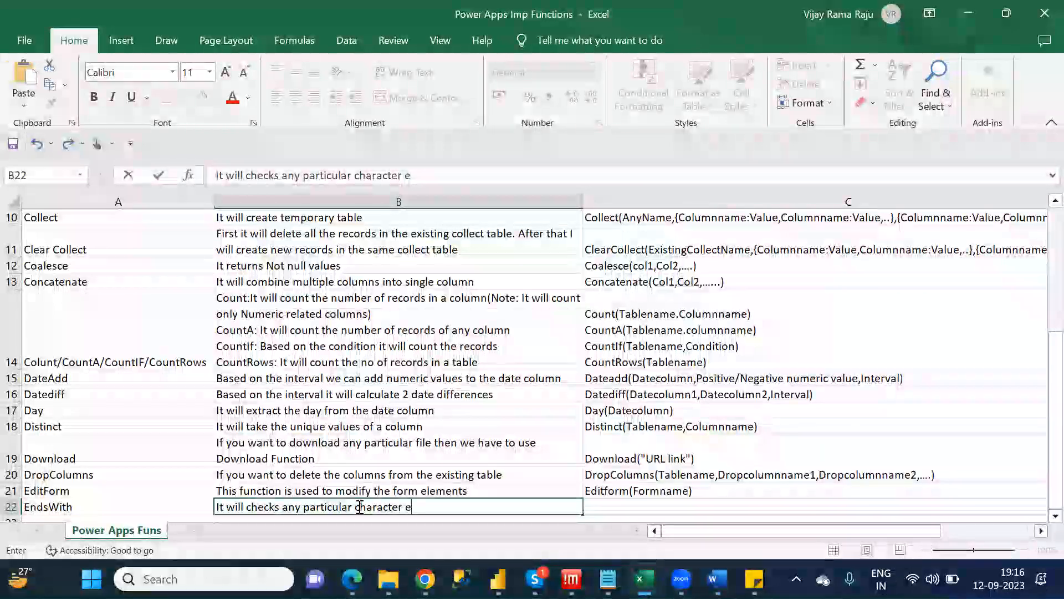
key(BackSpace)
text(nds)
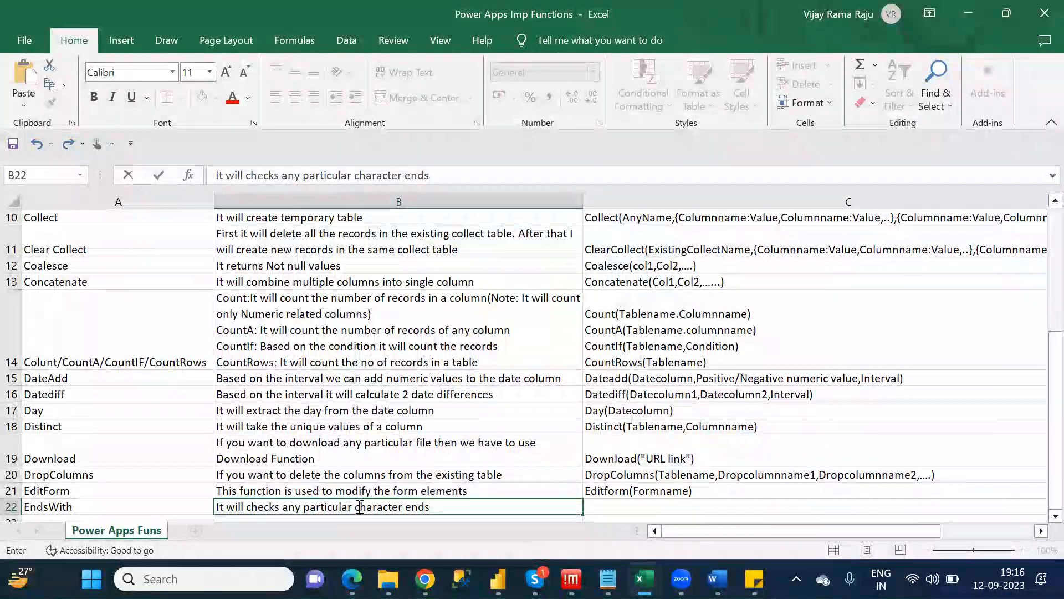
text( in the)
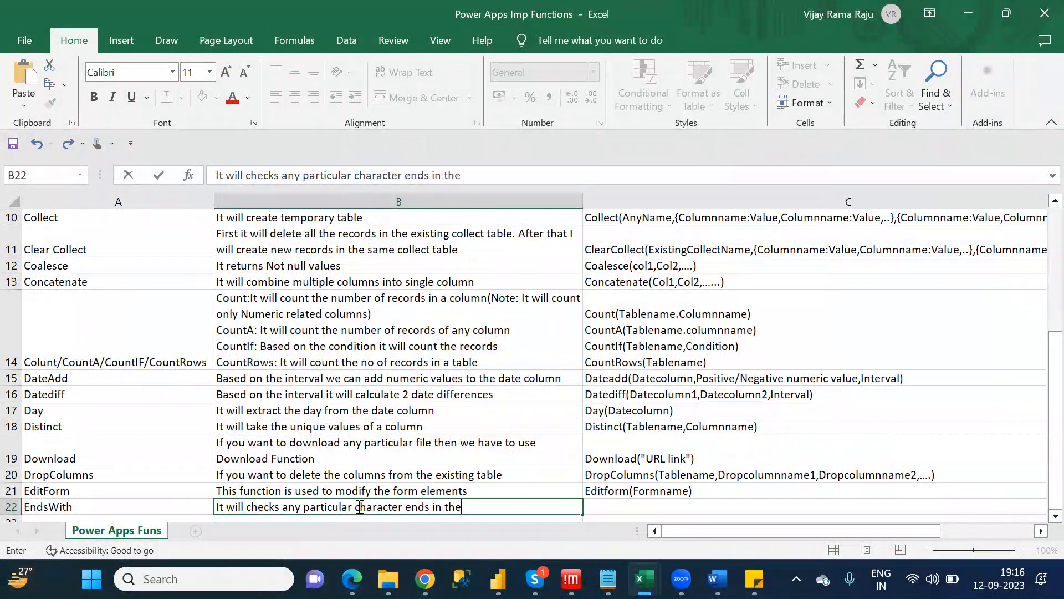
text( string)
key(Tab)
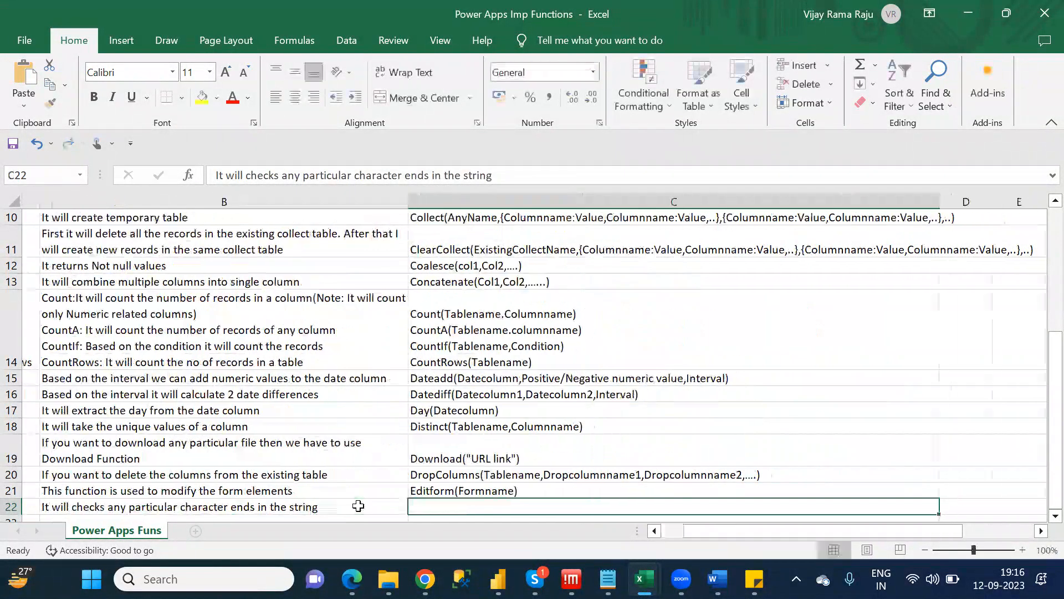
text(End)
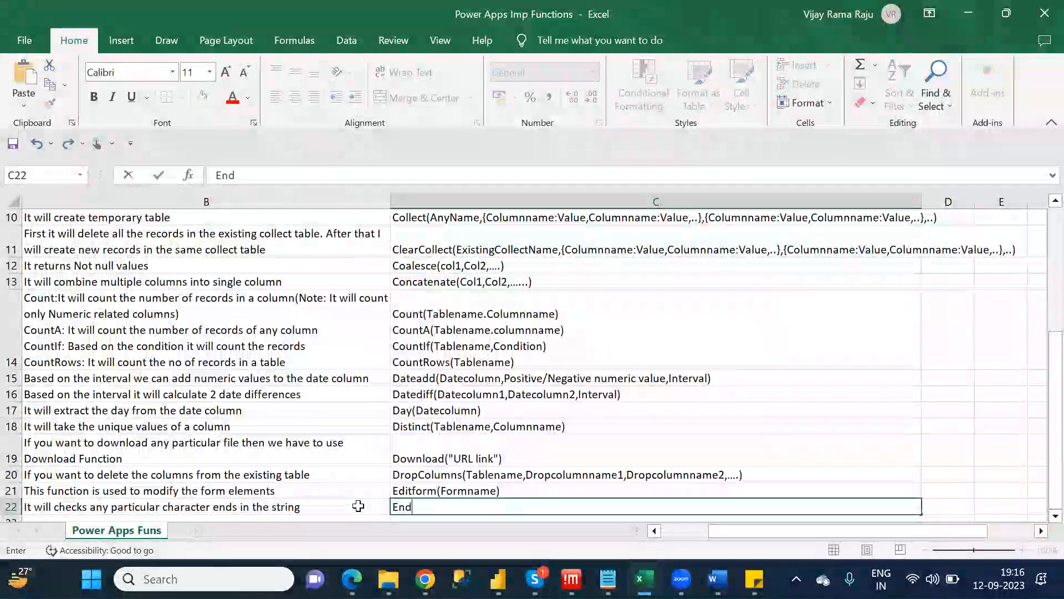
text(sWith()
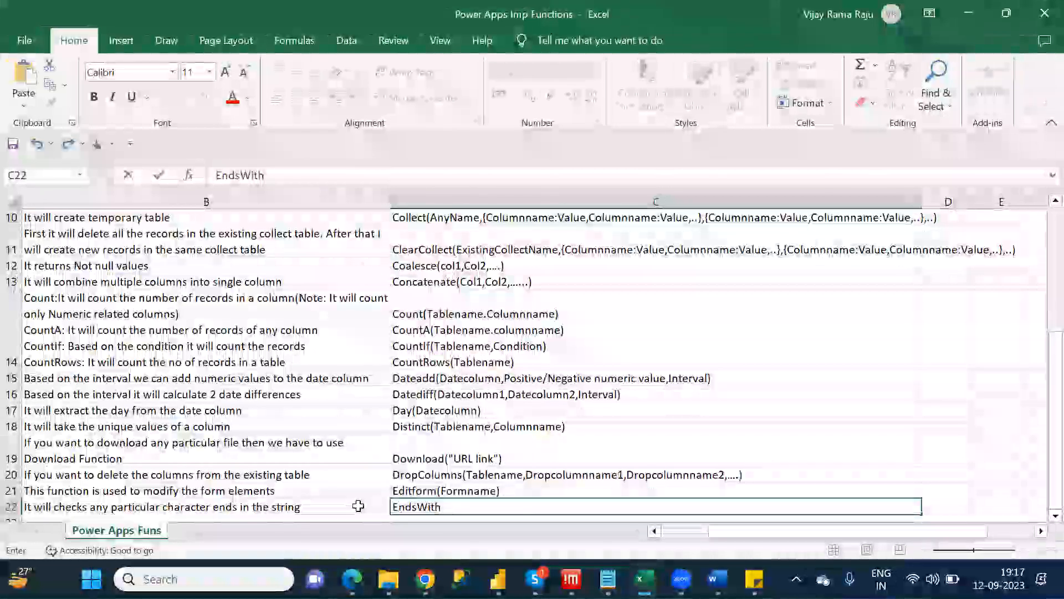
Open the EndsWith reference page from the formula reference in a new Chrome tab and examine its Syntax section.
key(alt+Tab)
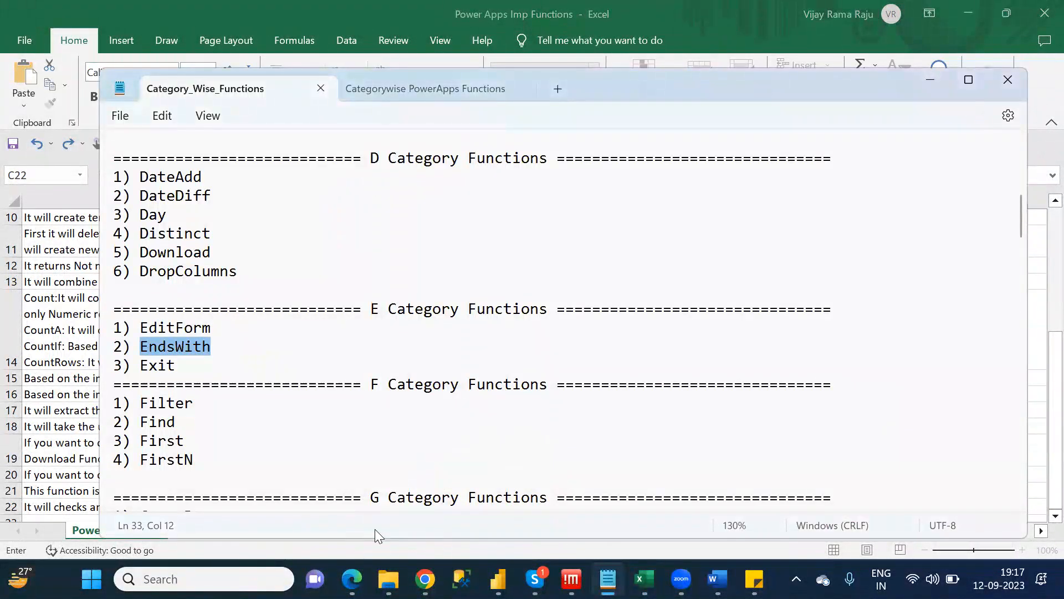
mouse_move(425, 578)
click(373, 531)
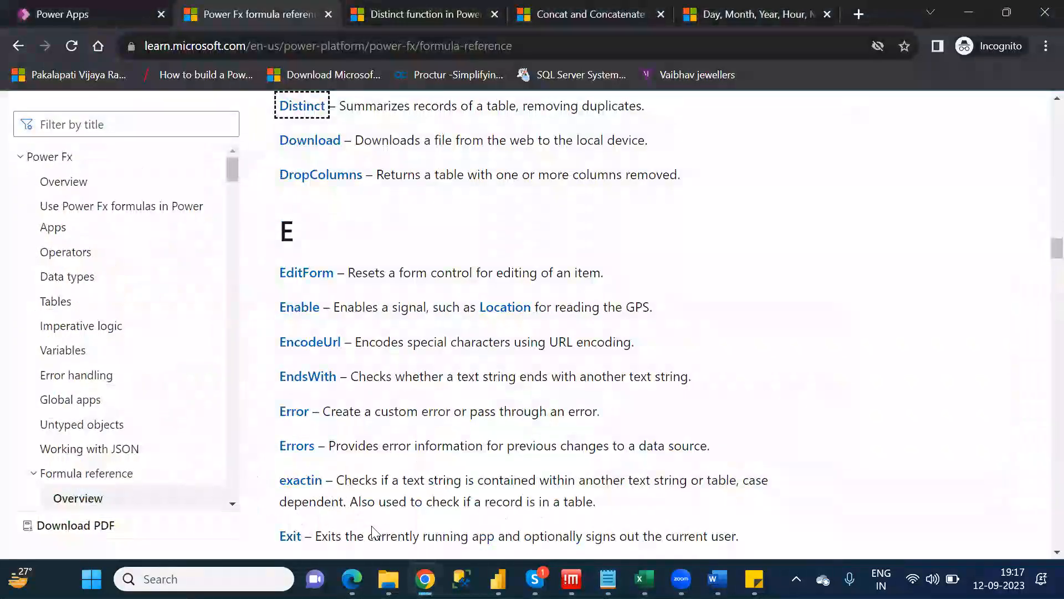
ctrl+click(309, 377)
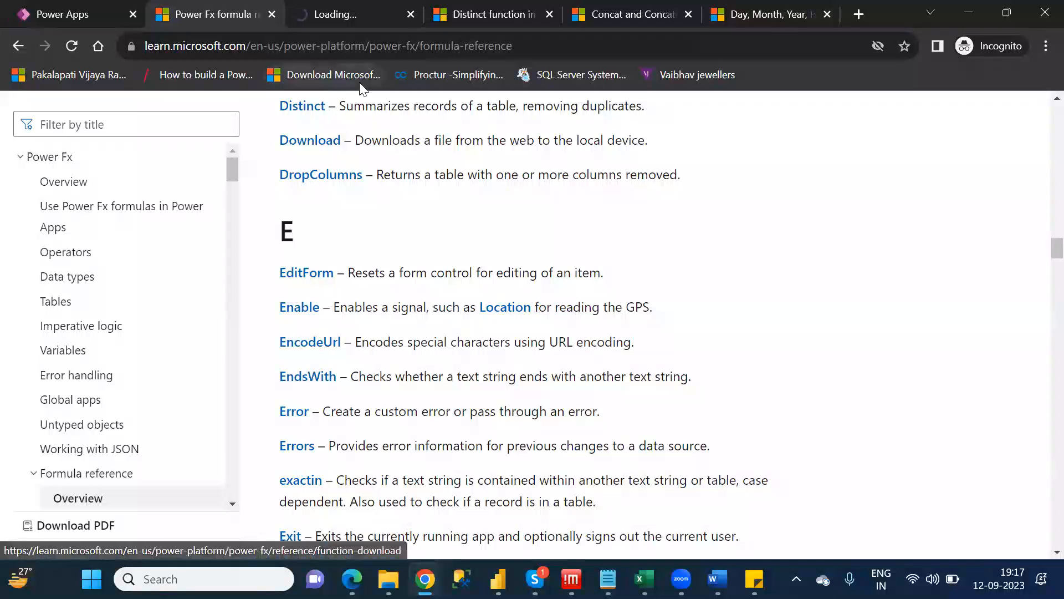
click(337, 20)
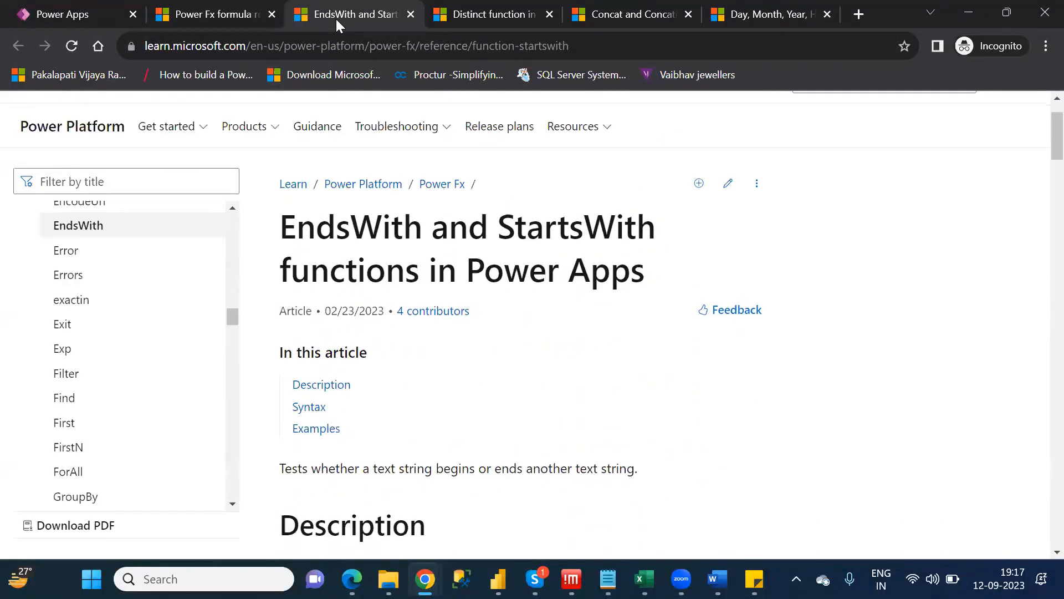
key(Down)
key(Down)
key(Down)
key(Down)
key(Down)
key(Down)
key(Down)
key(Down)
key(Down)
key(Down)
key(Down)
key(Down)
key(Down)
key(Down)
key(Down)
key(Down)
key(Down)
key(Down)
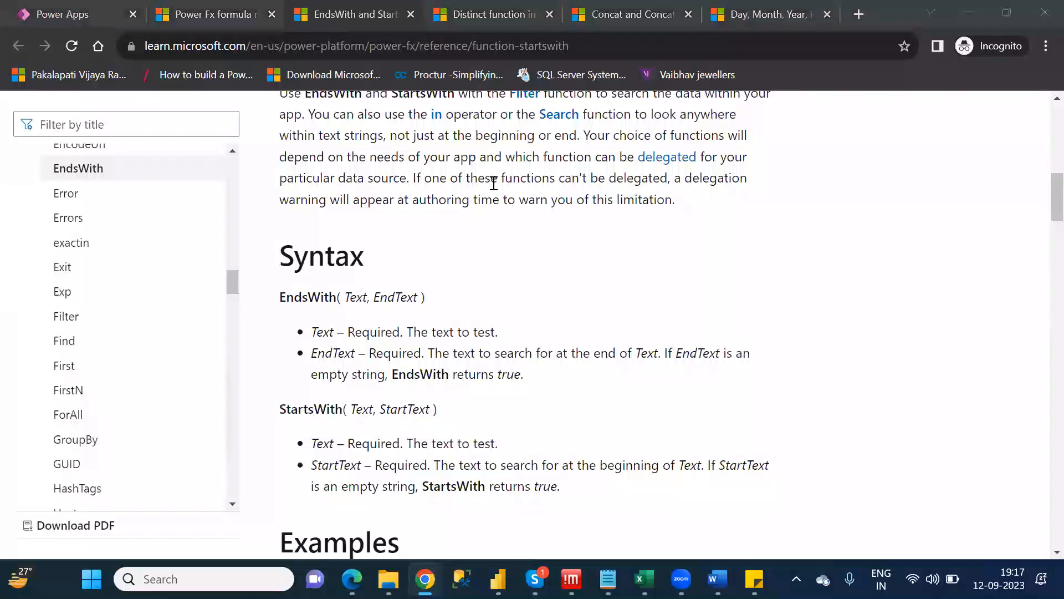
Return to the Power Apps Imp Functions workbook and extend the C22 syntax to EndsWith(Columnname,"".
key(alt+Tab)
key(alt+Tab)
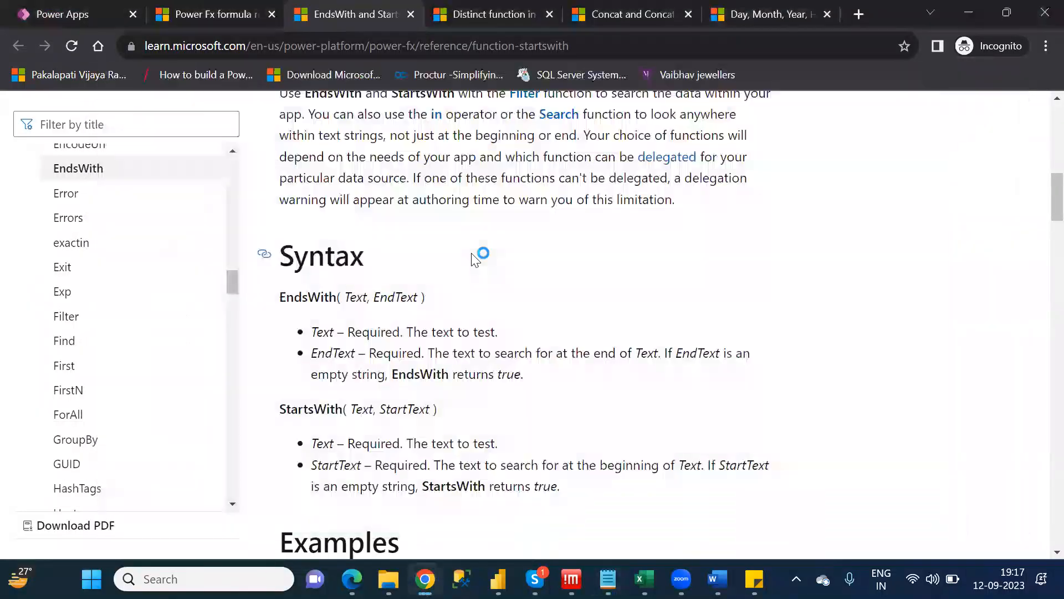
key(alt+Tab)
key(alt+Tab)
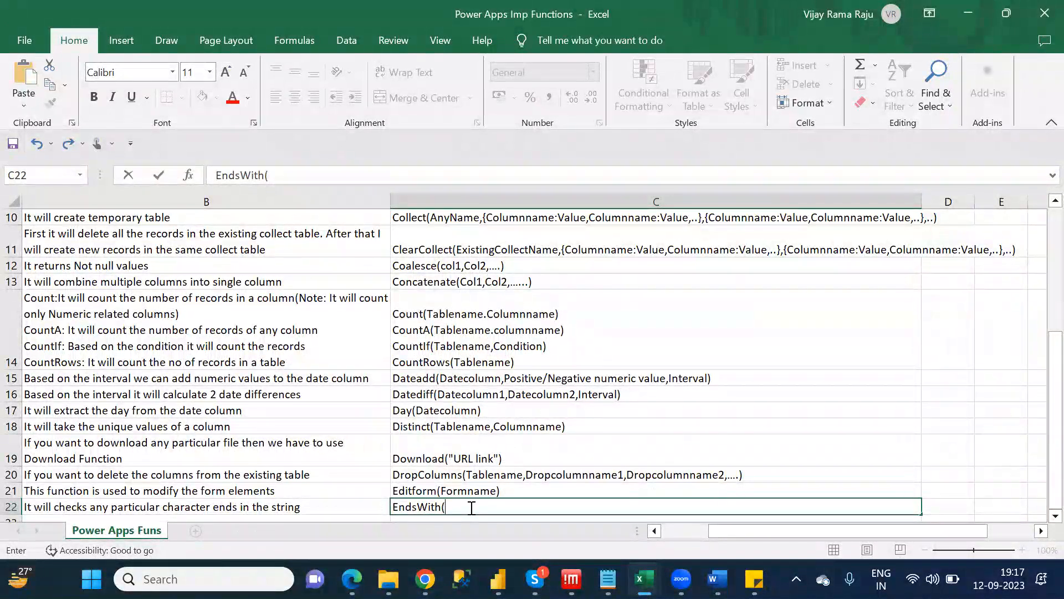
text(Colu)
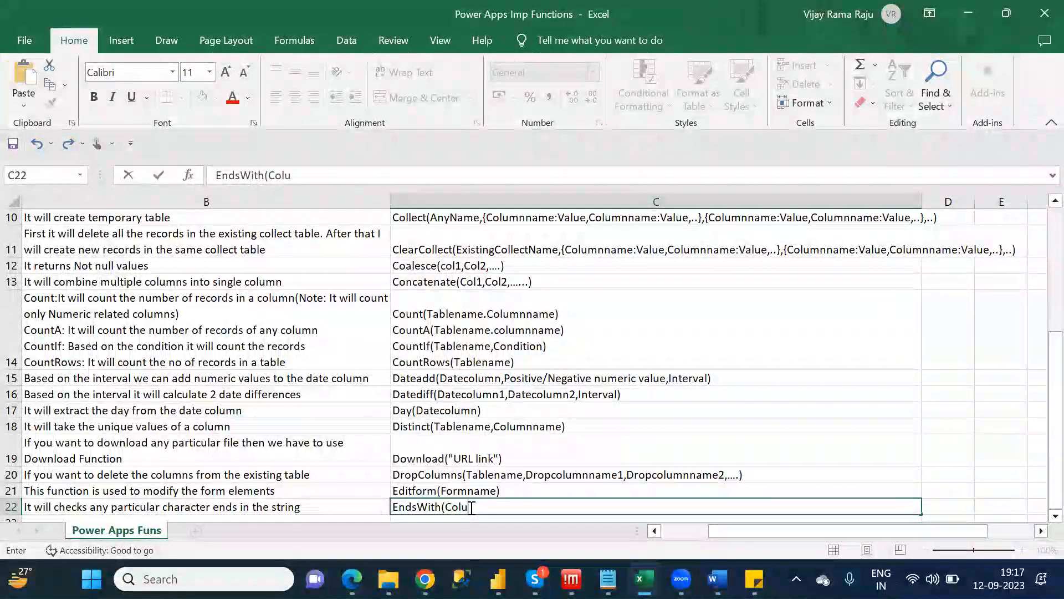
text(mnname,)
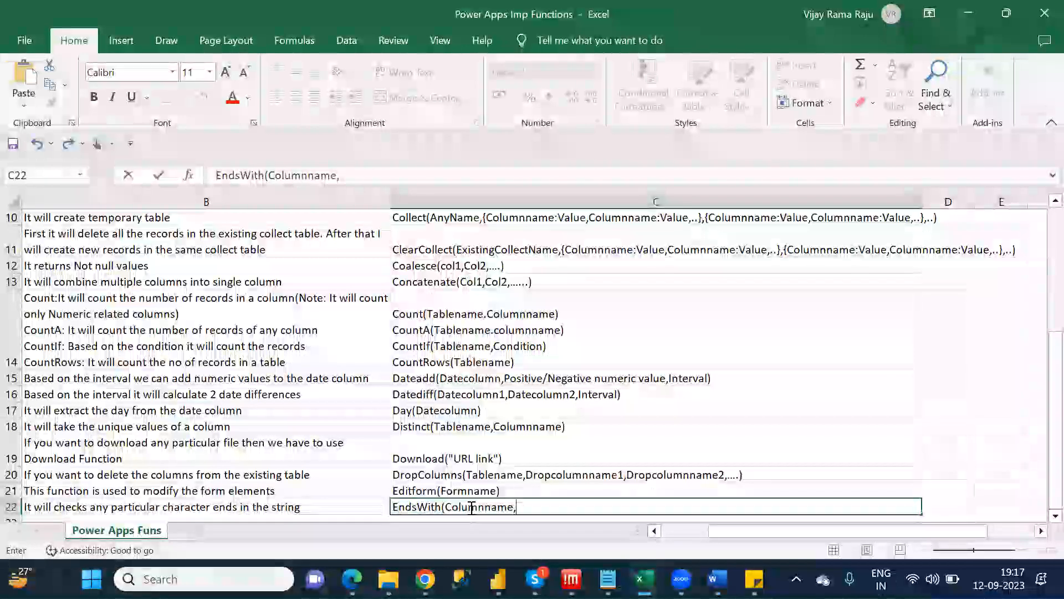
text("")
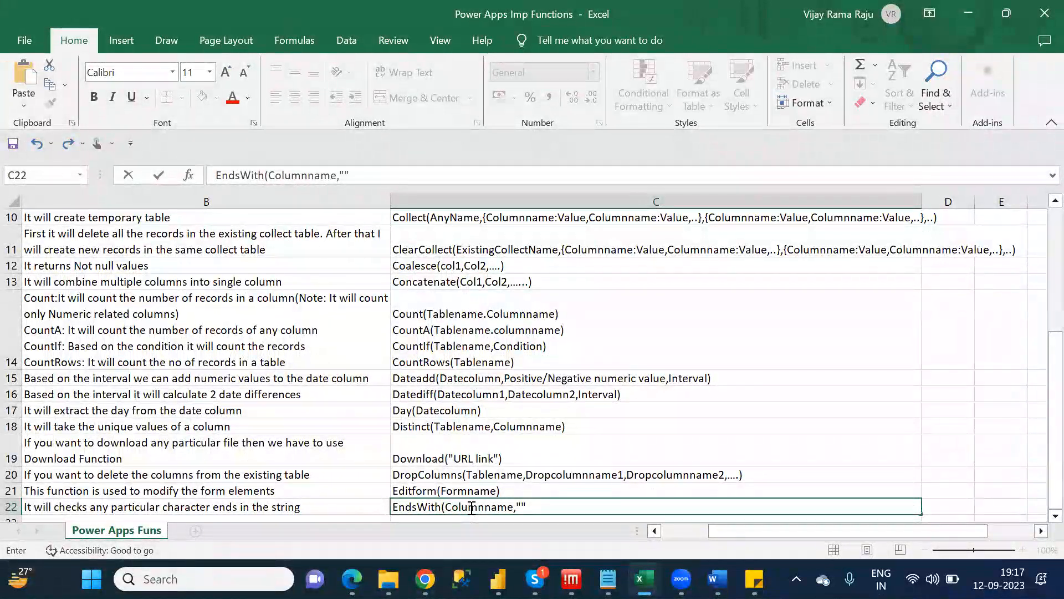
key(Left)
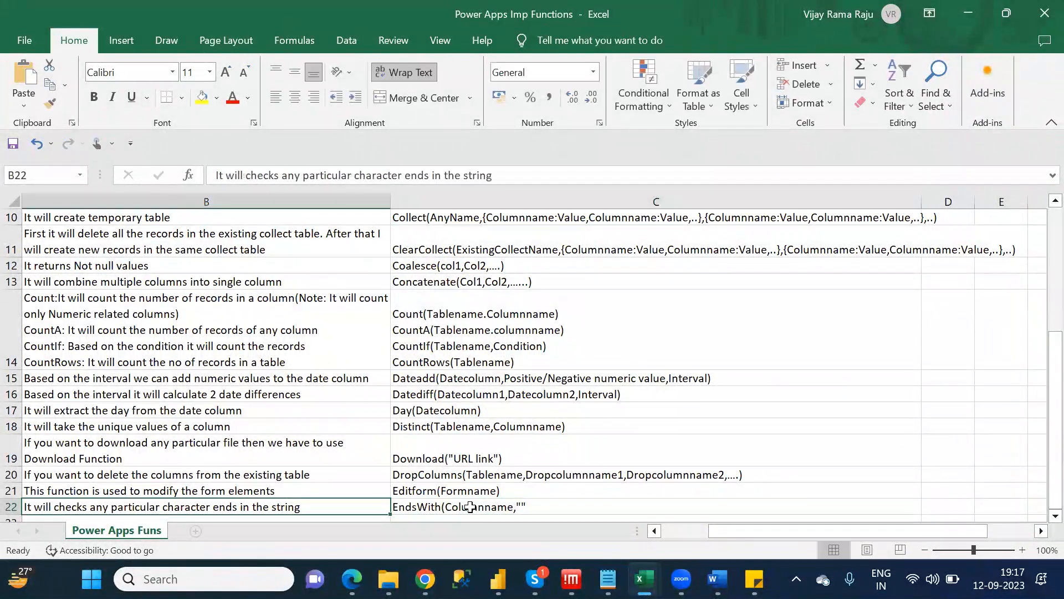
Remove the two quotation marks ending the C22 syntax and check the EndsWith syntax on its reference page in Chrome.
click(470, 506)
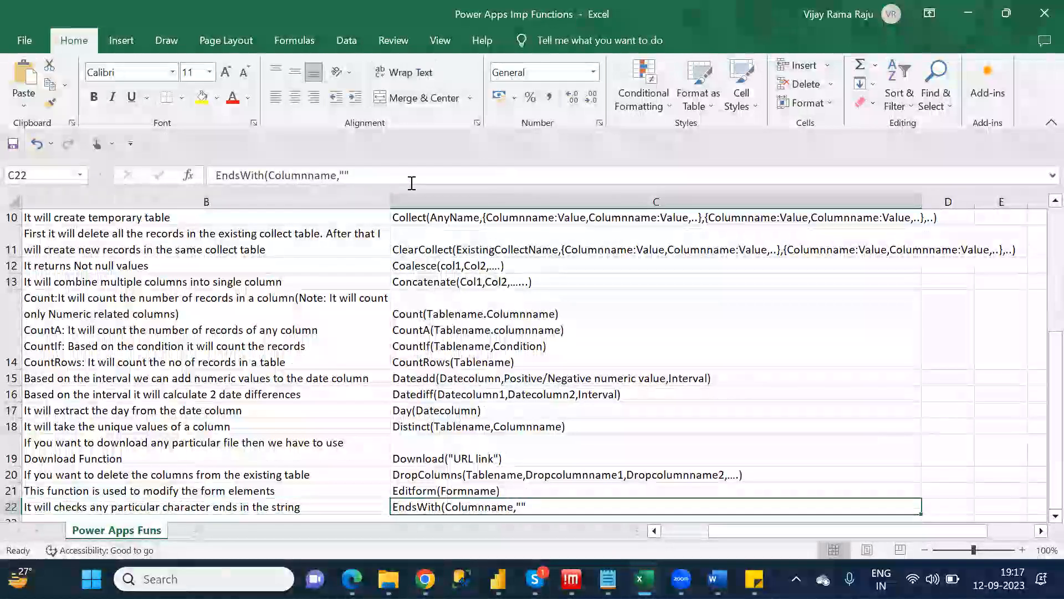
click(355, 174)
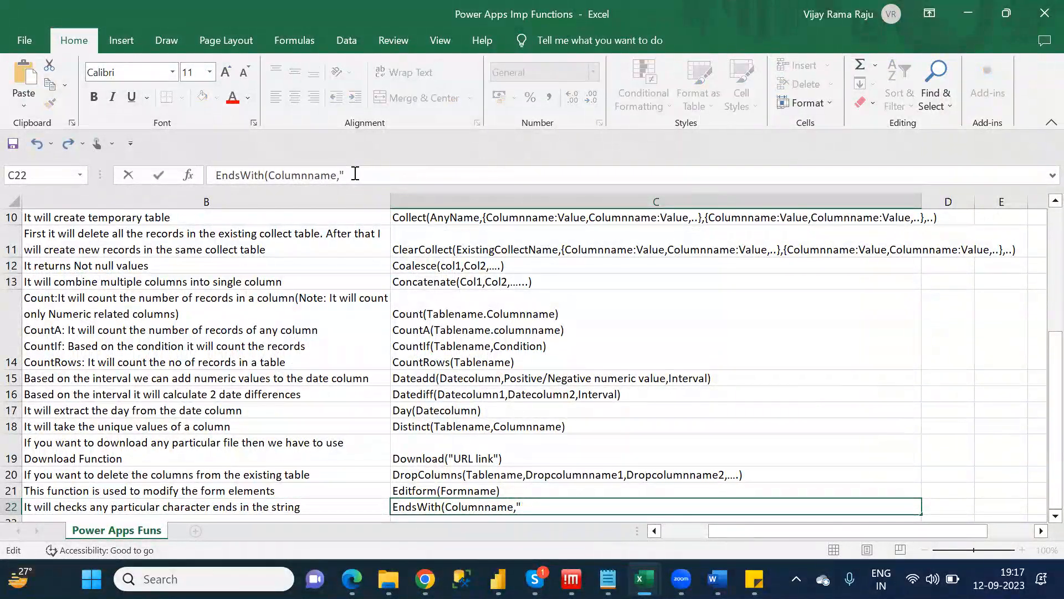
key(alt+Tab)
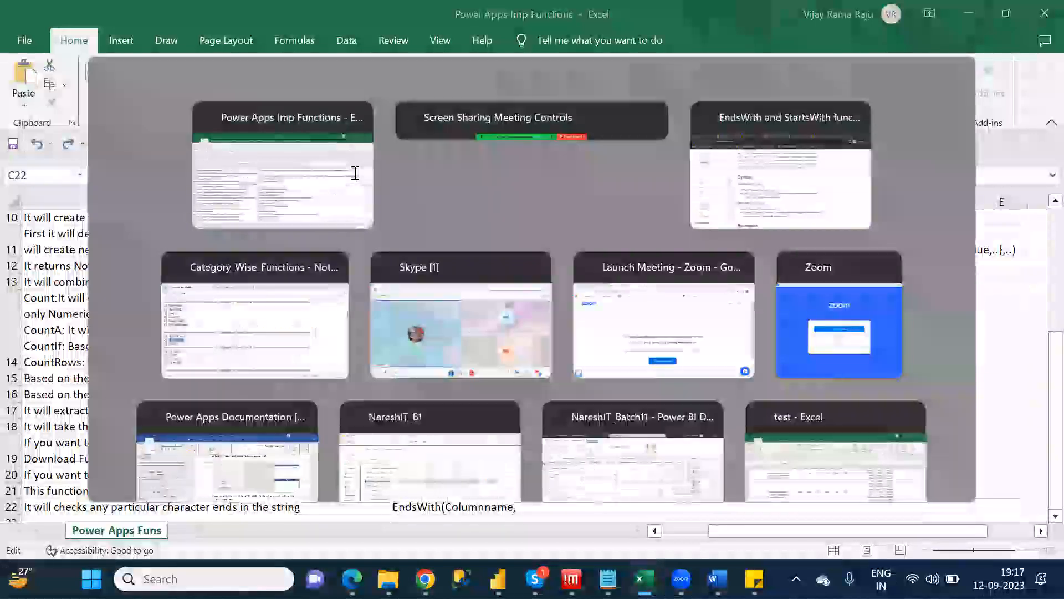
key(alt+Tab)
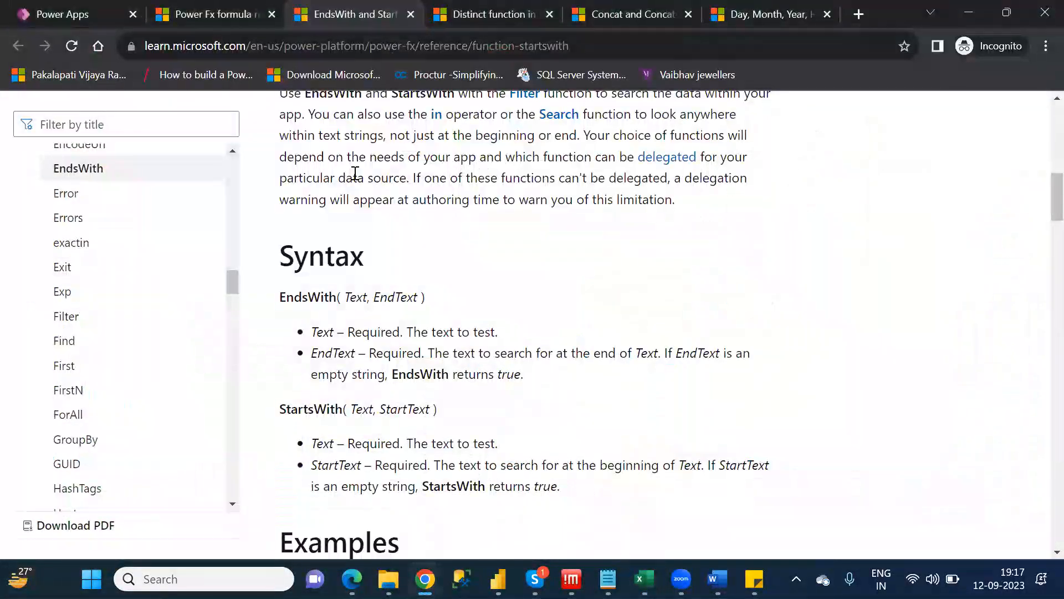
key(alt+Tab)
key(alt+Tab)
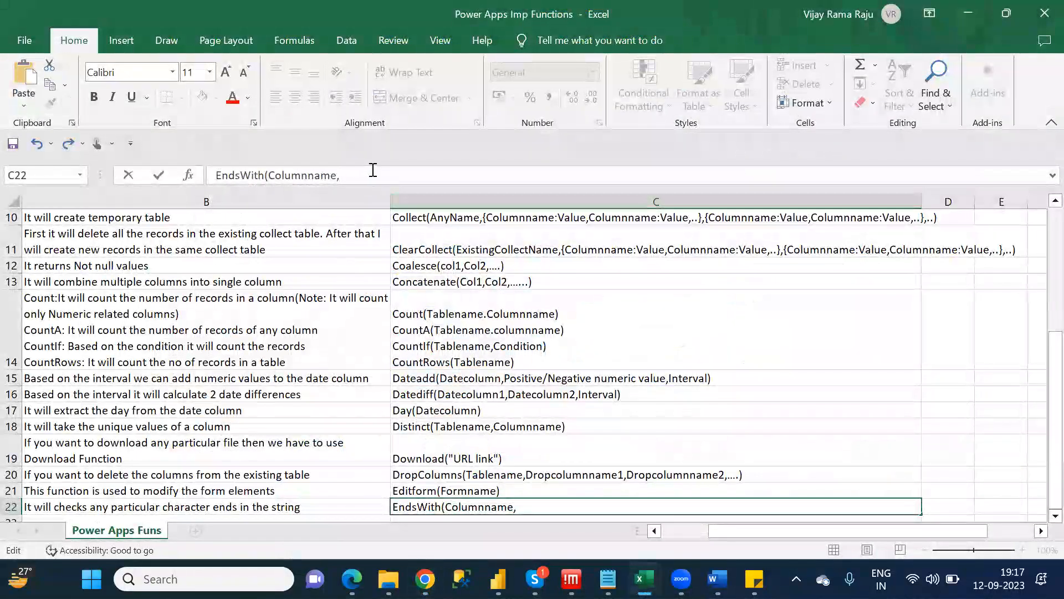
In the Excel workbook, complete the C22 syntax as EndsWith(Columnname,Endtext).
text(End)
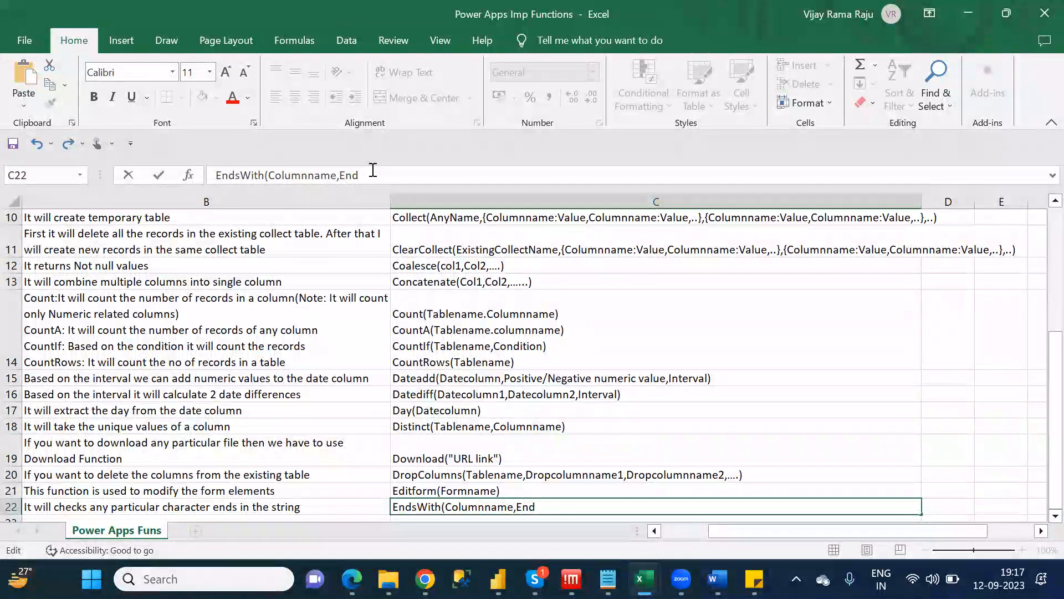
text(text)
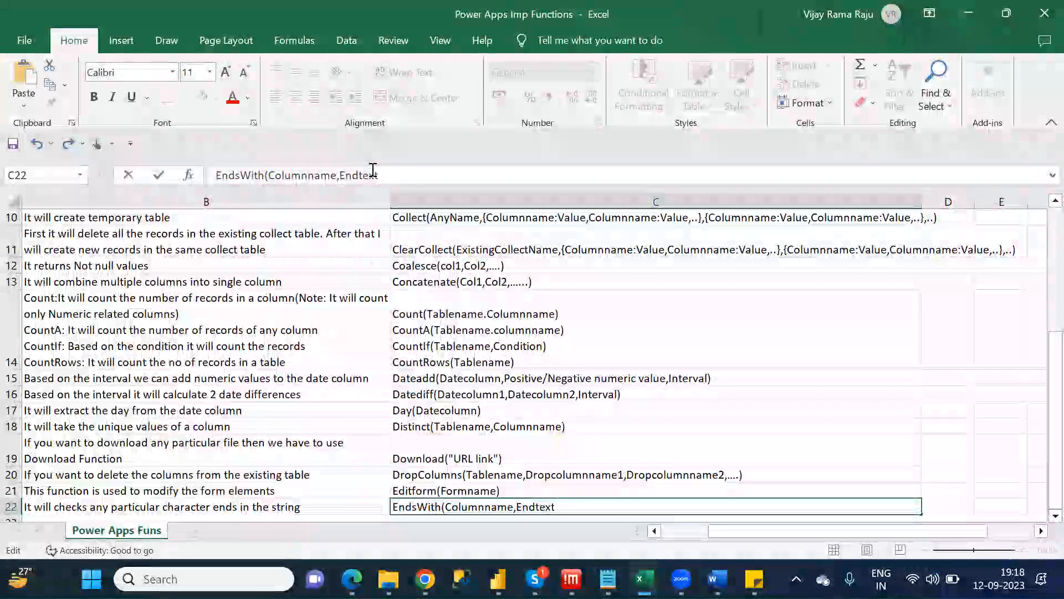
text())
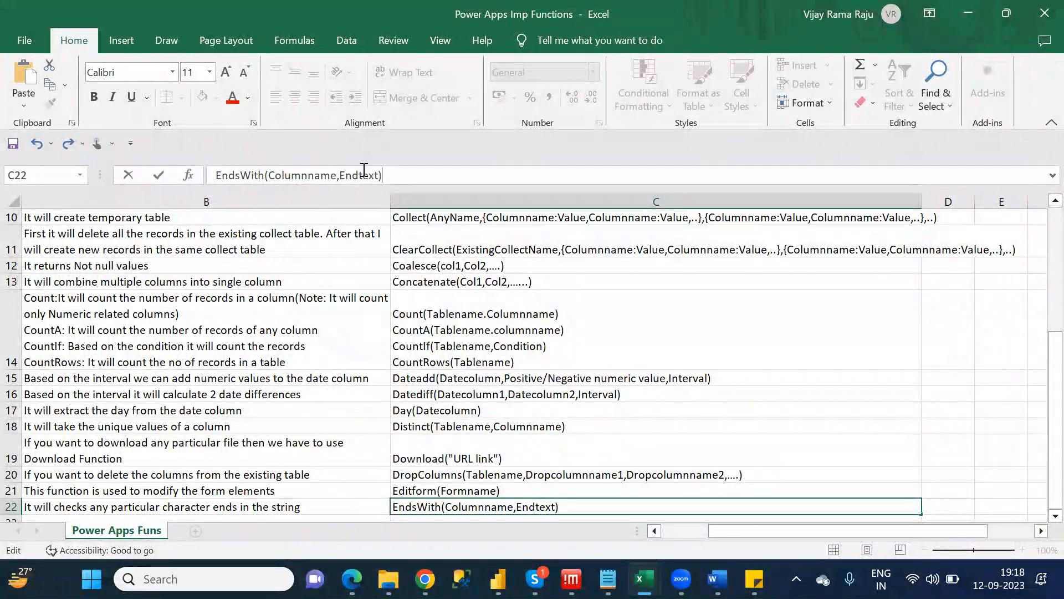
double_click(363, 175)
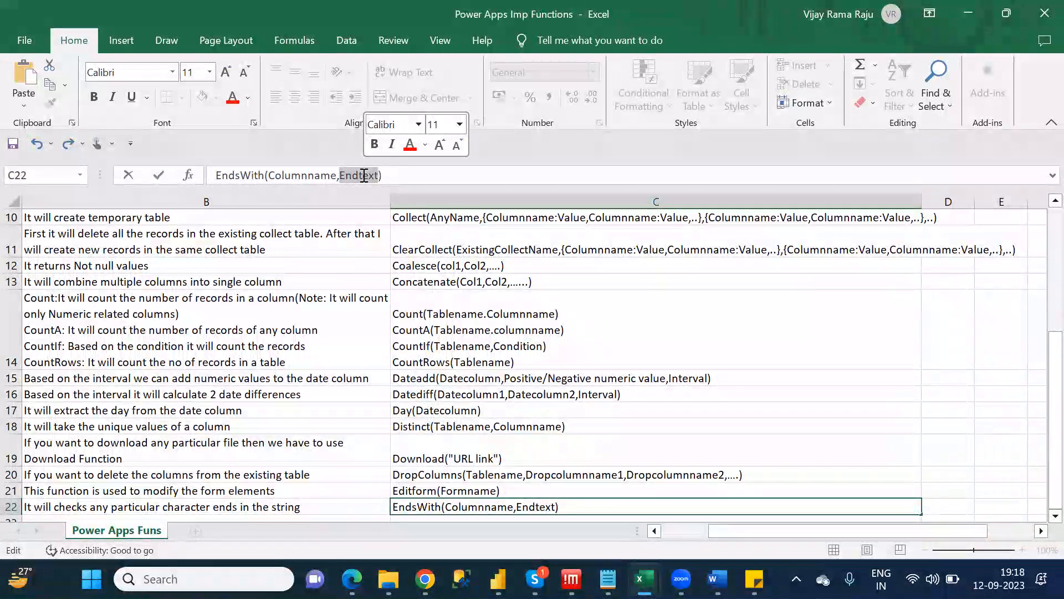
key(Right)
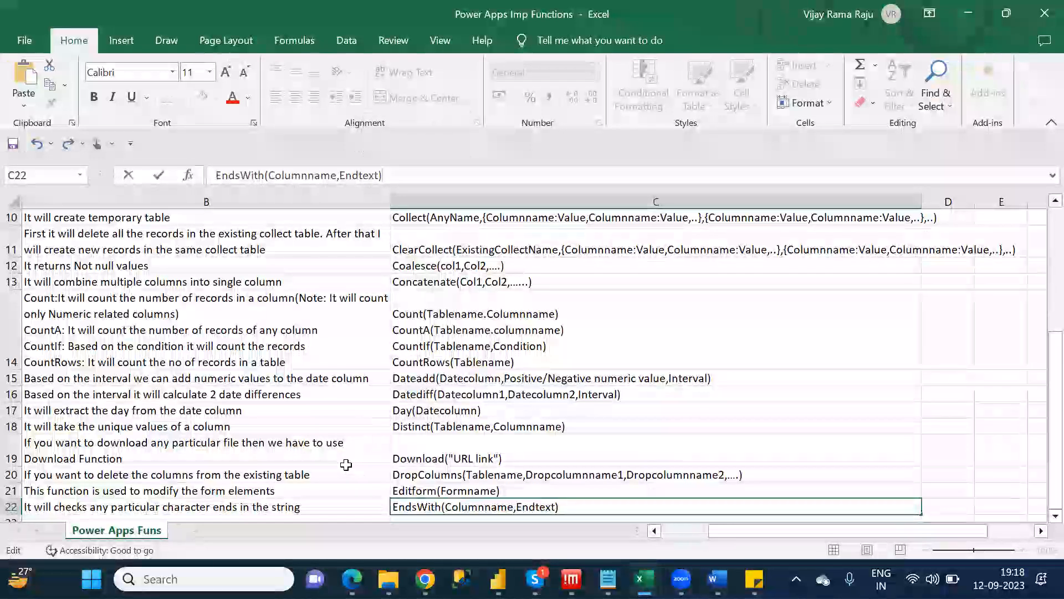
click(367, 461)
click(345, 470)
Check the Category_Wise_Functions notes in Notepad for the next E category function, then enter Exit in A23 of the Excel workbook.
key(Down)
key(Down)
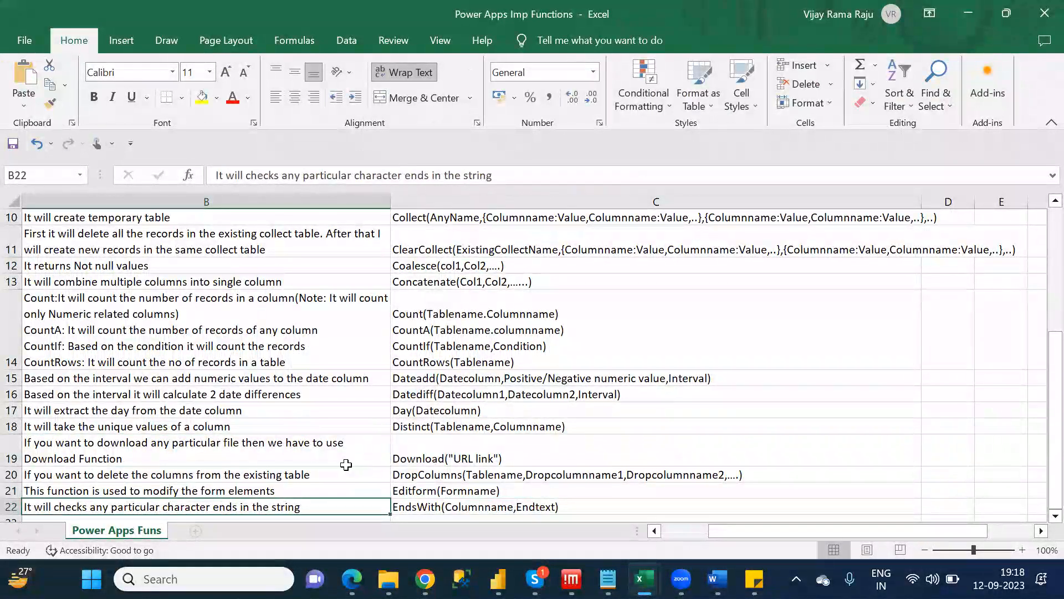
key(Down)
key(Left)
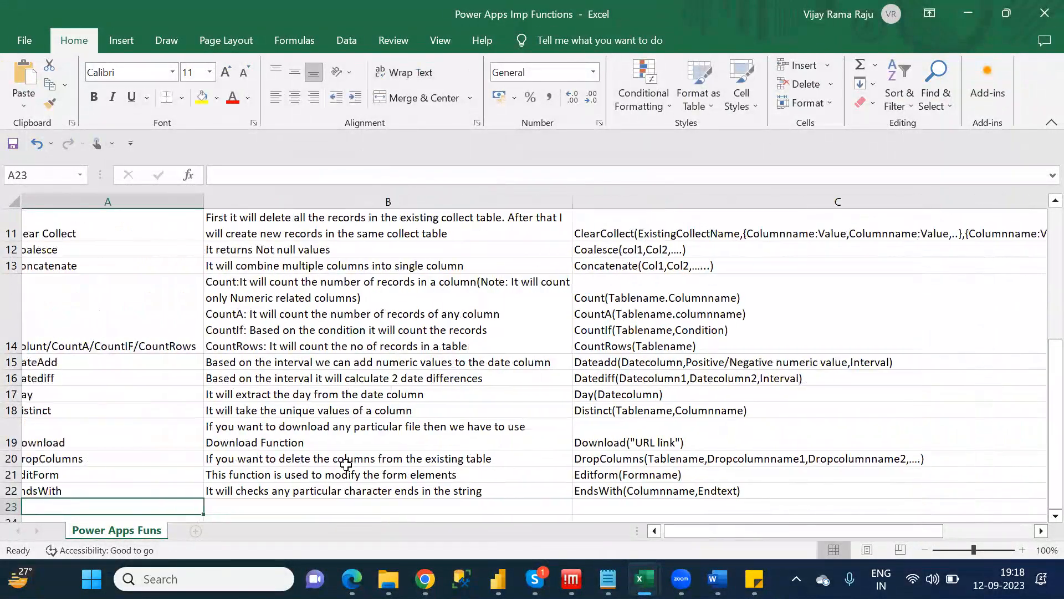
key(alt+Tab)
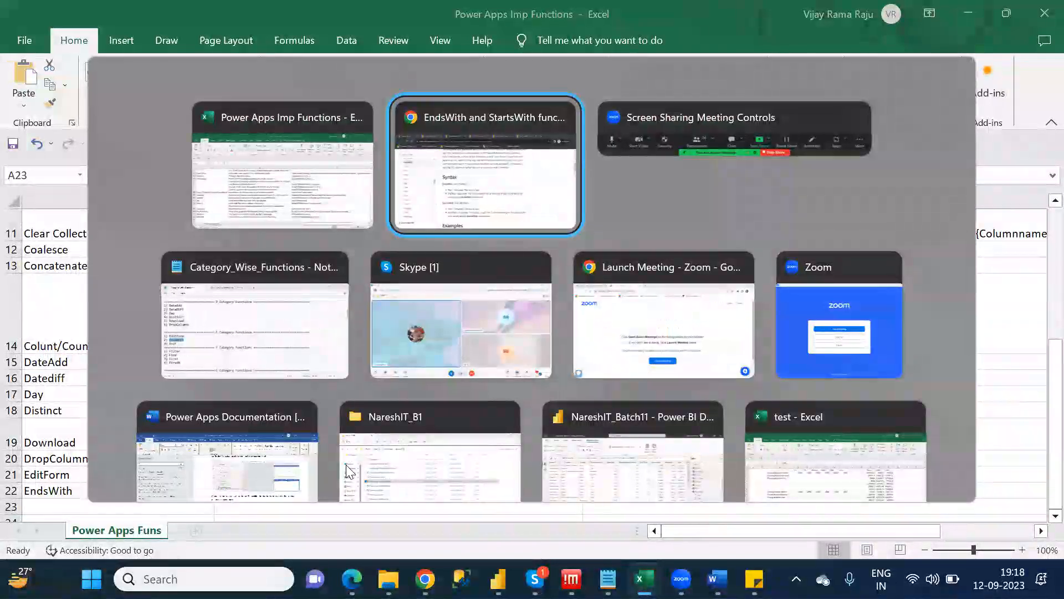
key(alt+Tab)
key(alt+Tab)
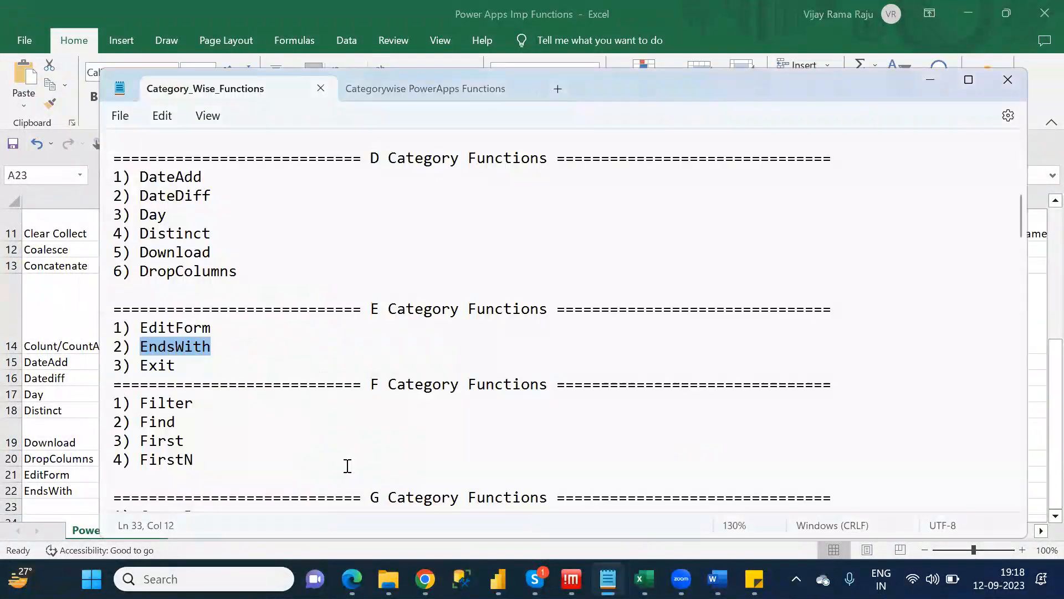
key(alt+Tab)
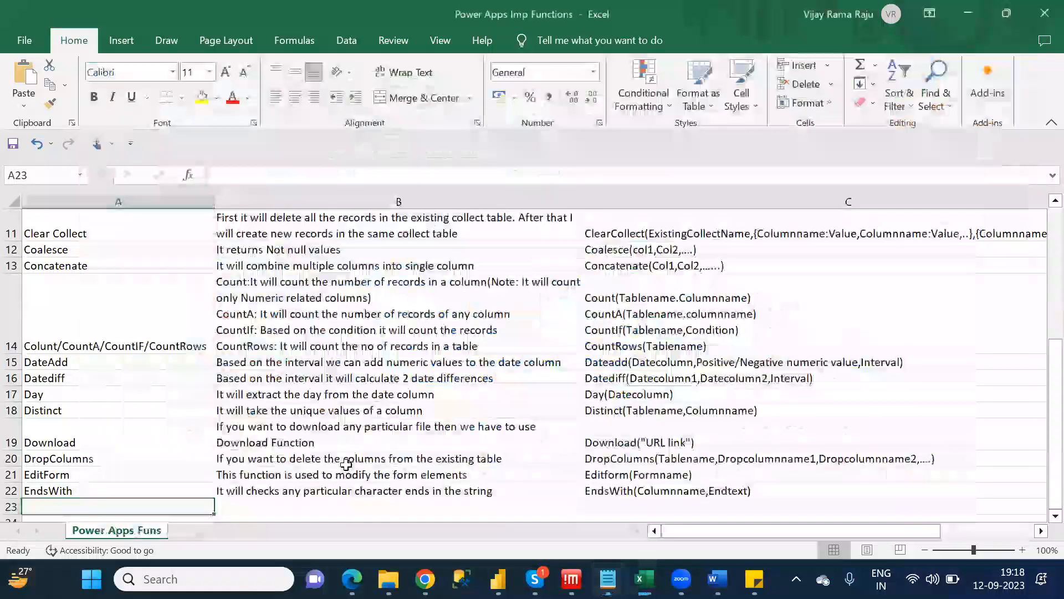
text(Exit)
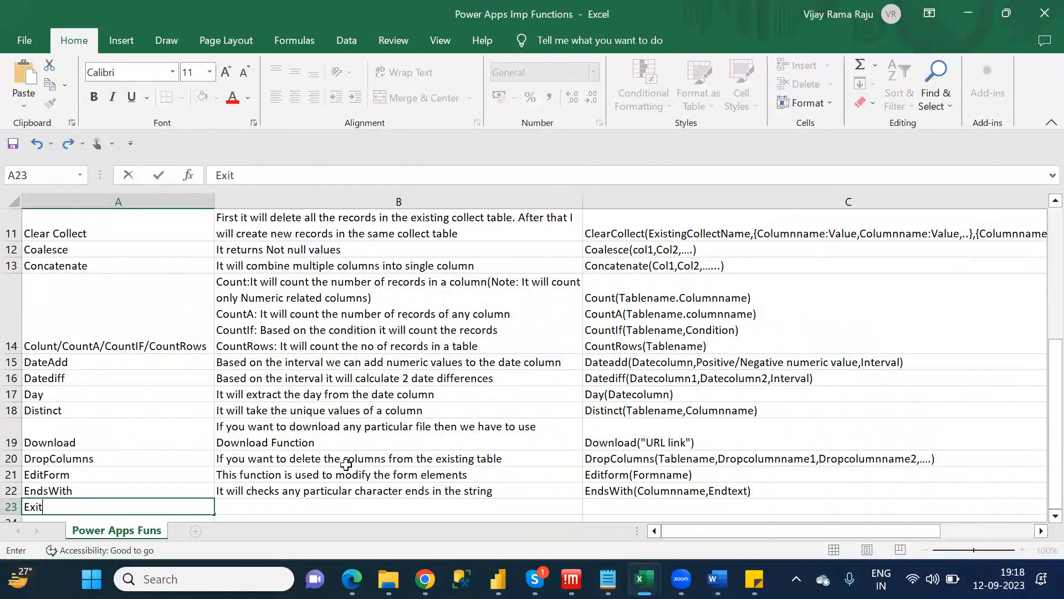
Enter the Exit description "It will come out of the current canvas app" in B23.
key(Tab)
text(It will com)
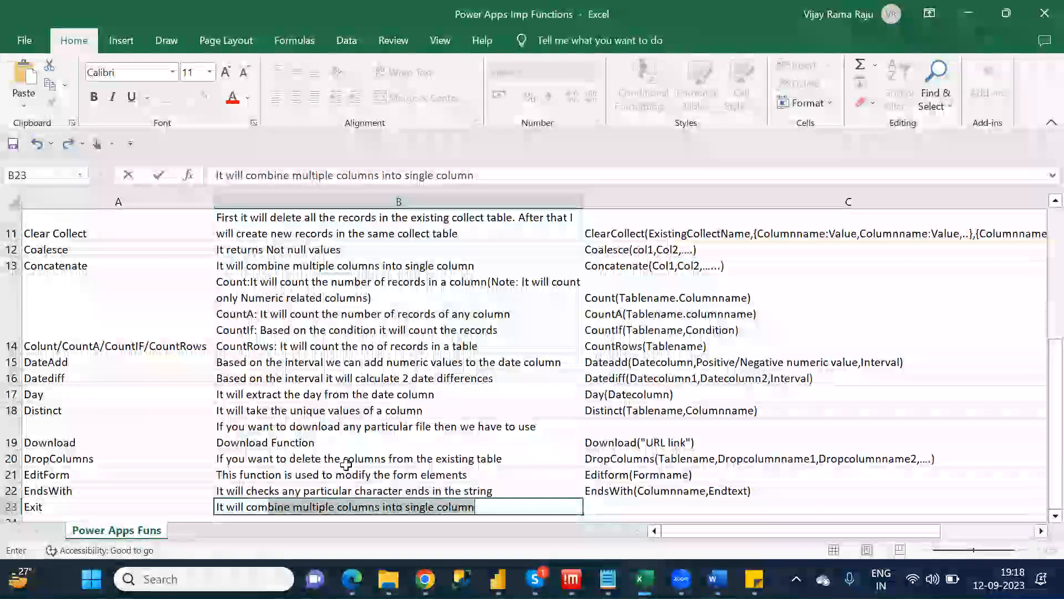
text(e out the)
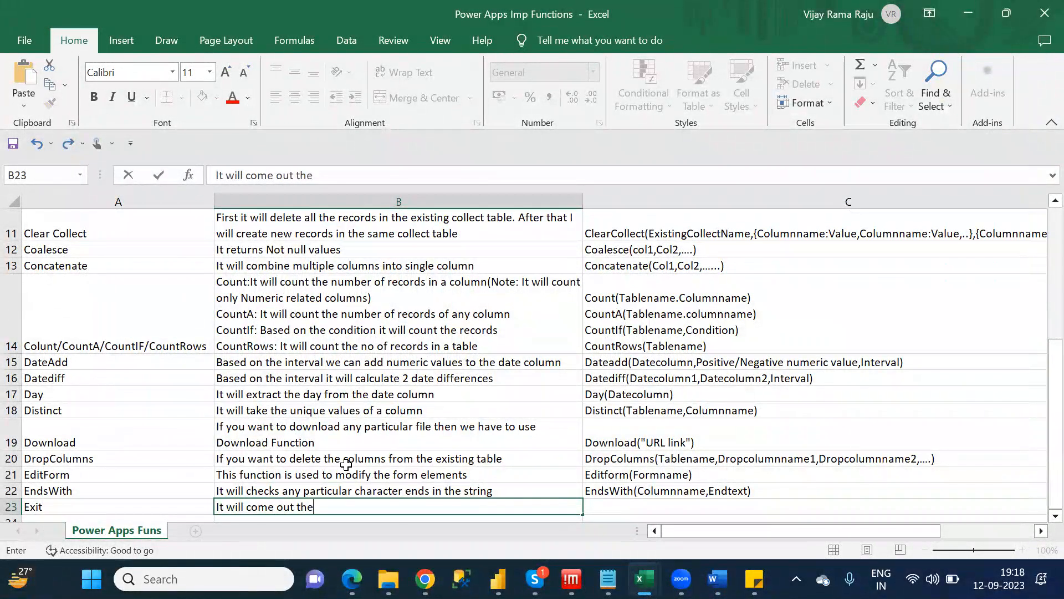
key(BackSpace)
key(BackSpace)
key(BackSpace)
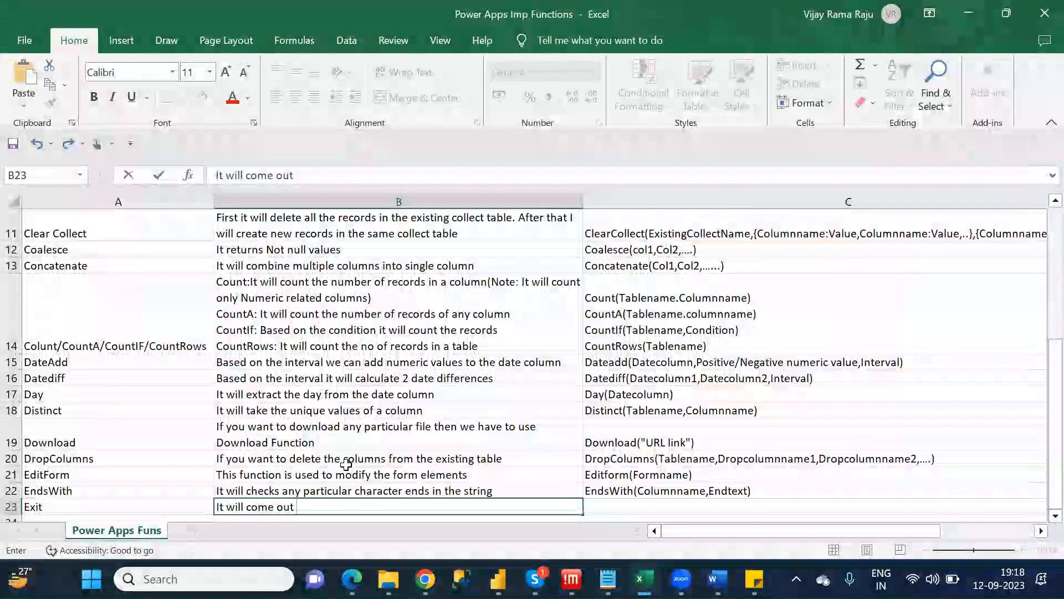
text(of the)
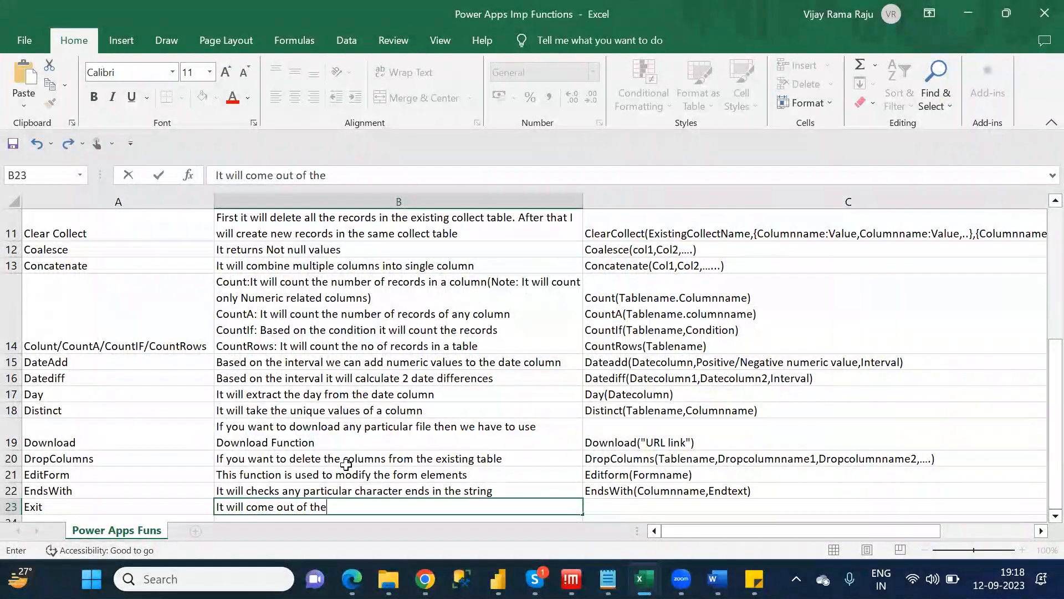
text( current app)
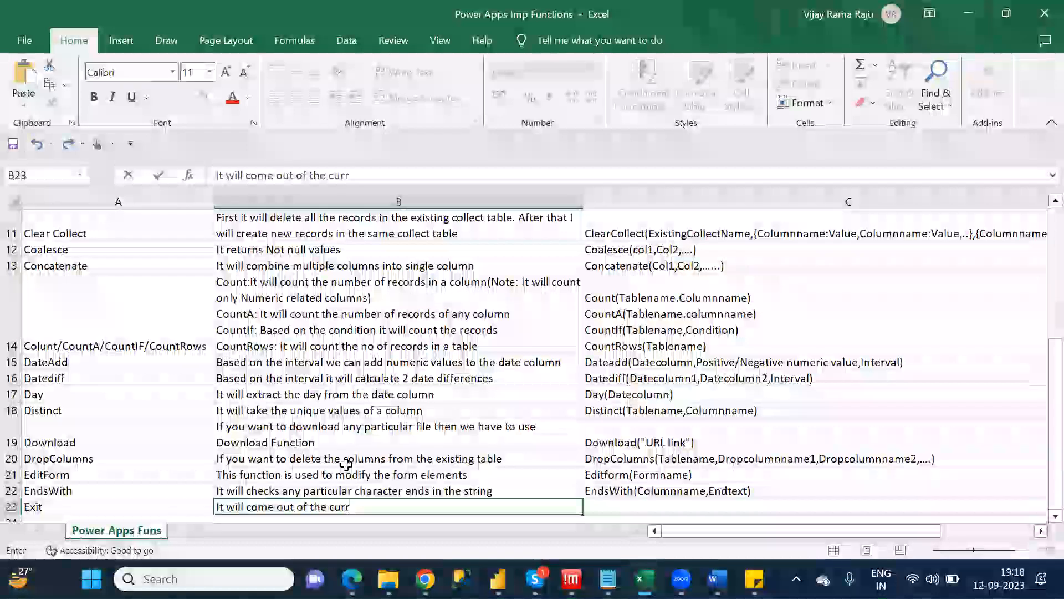
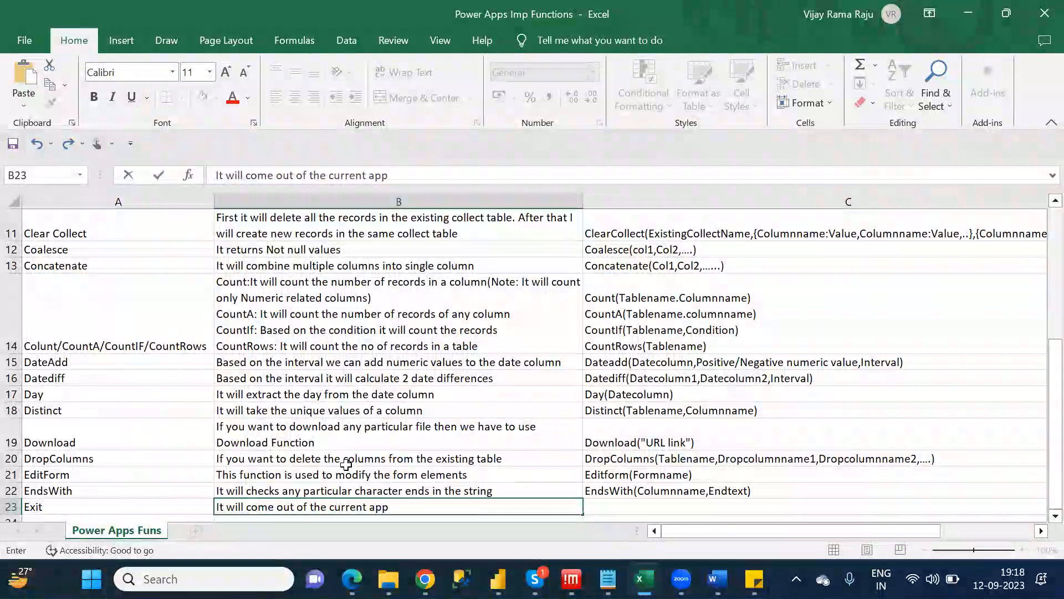
key(BackSpace)
key(BackSpace)
key(BackSpace)
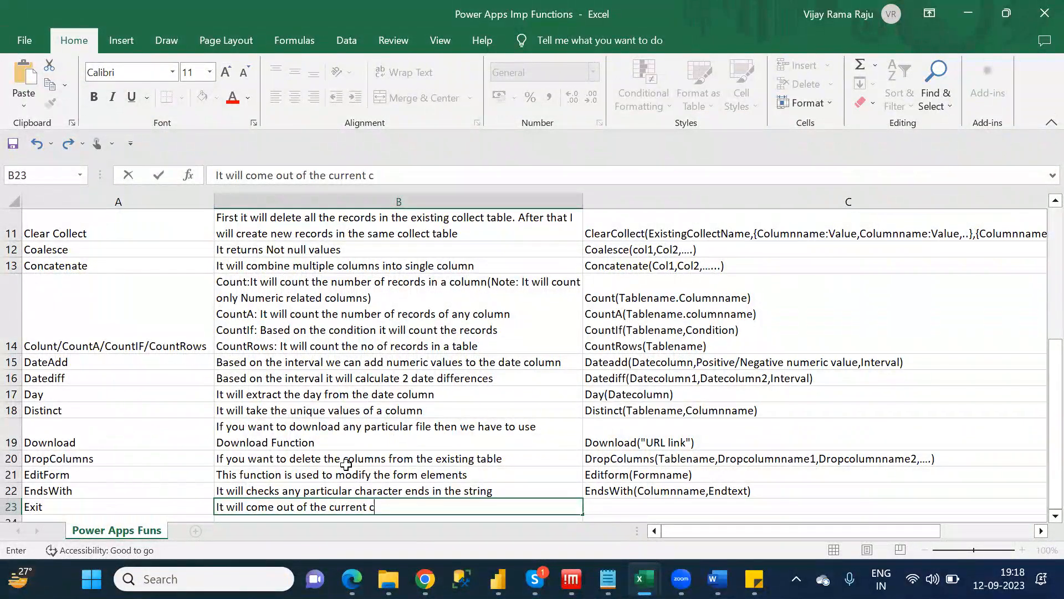
text(canvas a)
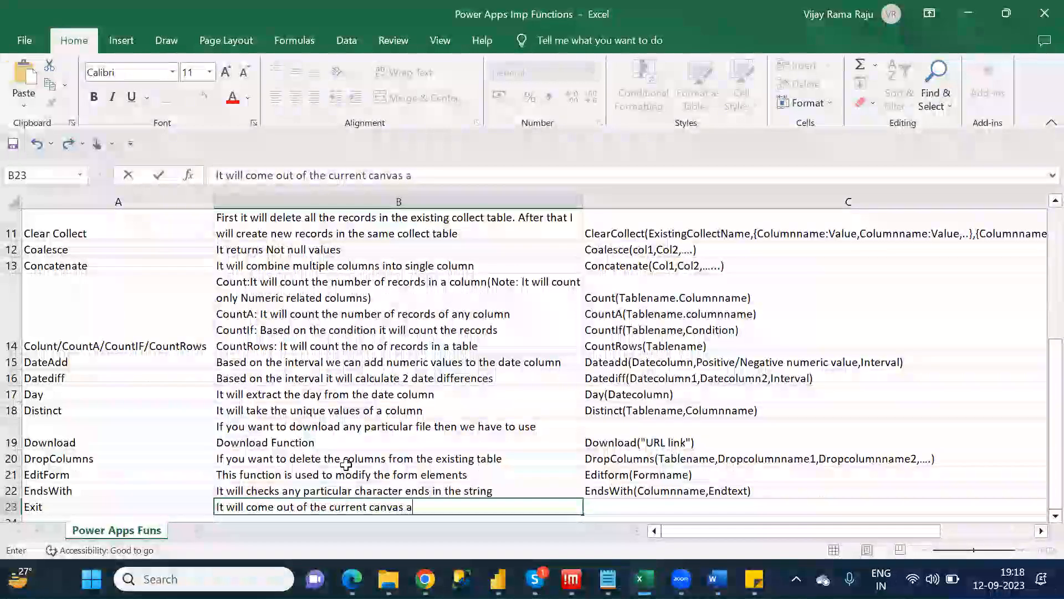
text(pplicat)
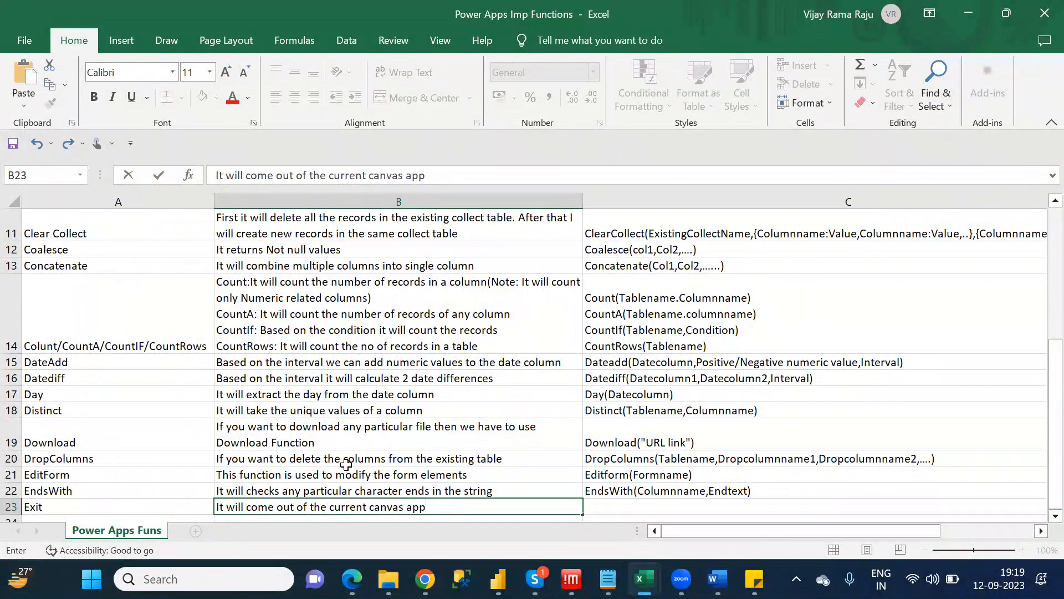
Enter the syntax Exit() in C23.
click(646, 509)
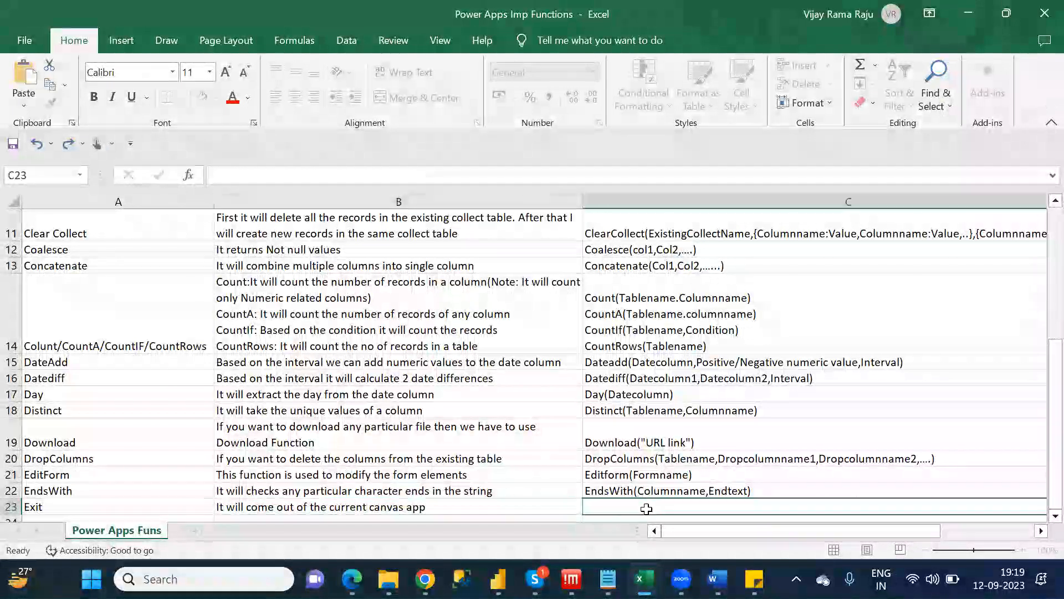
text(Exit)
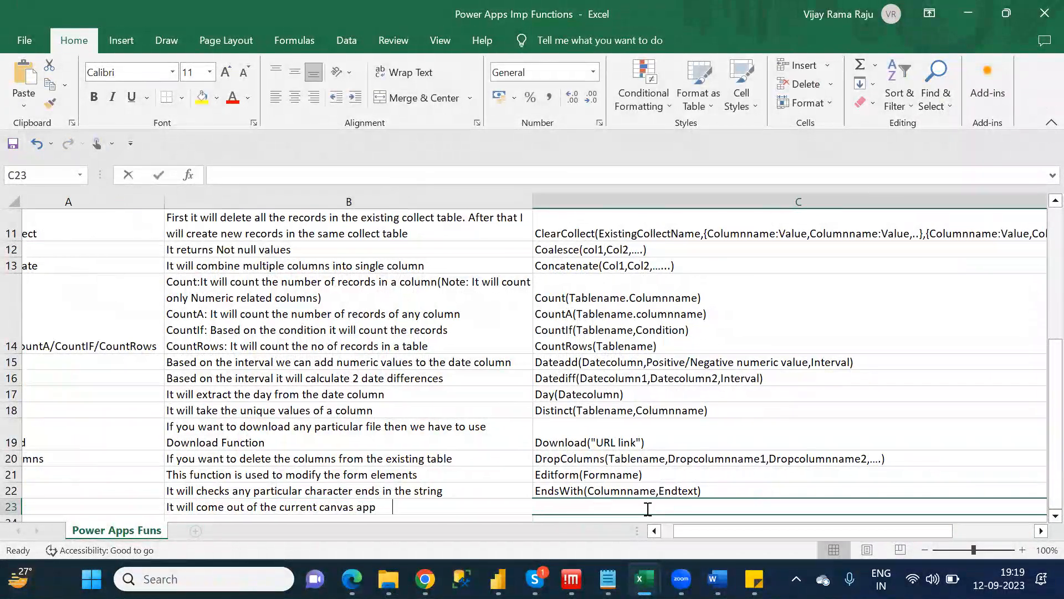
text(())
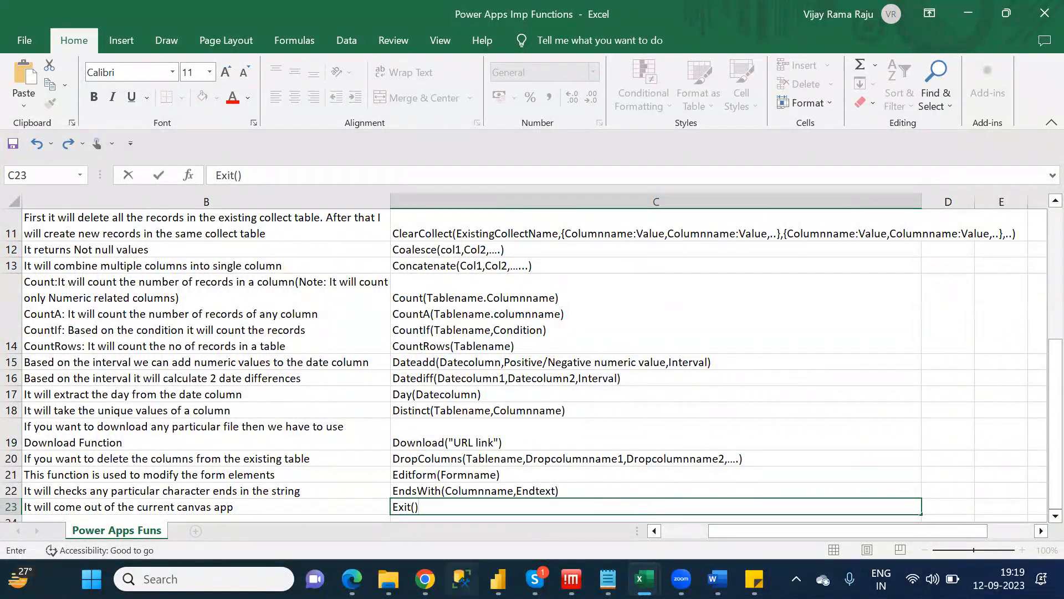
Switch to Chrome, close the EndsWith page and open the Exit reference page from the formula reference in a new tab.
mouse_move(424, 579)
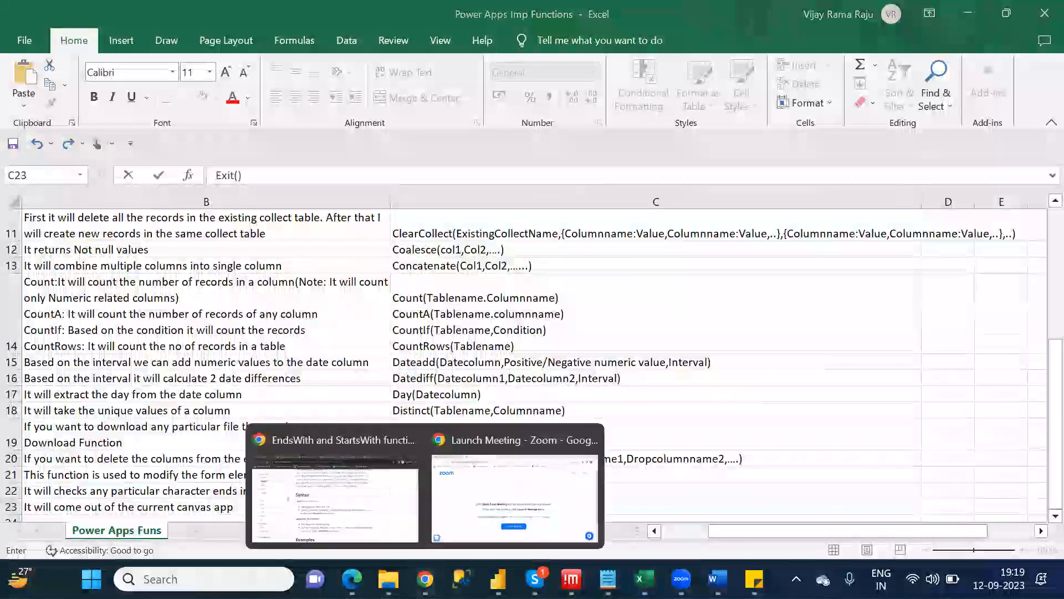
click(363, 495)
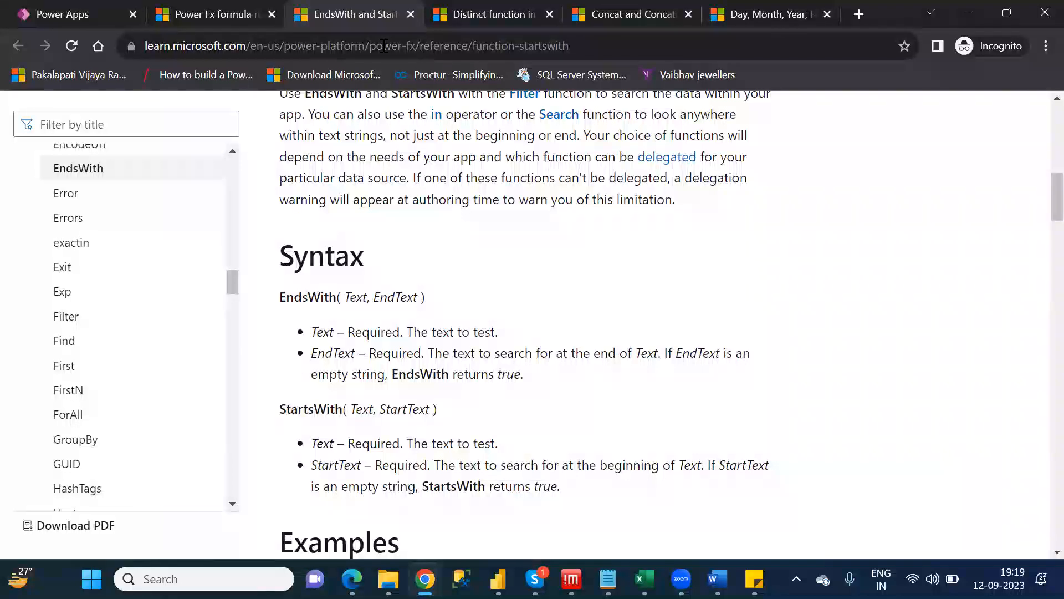
click(410, 13)
click(214, 13)
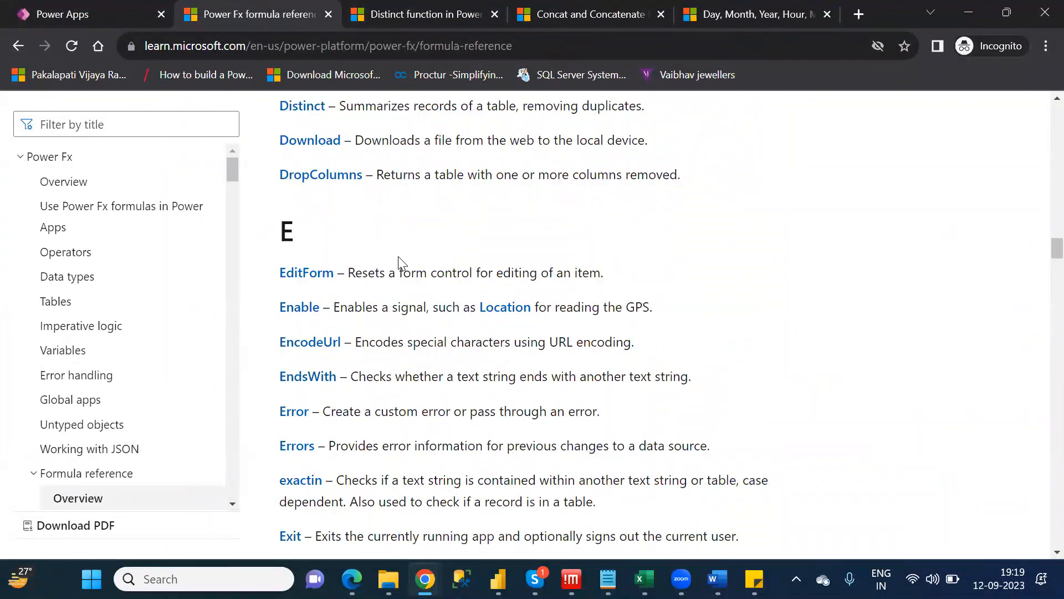
scroll(398, 256, down, 2)
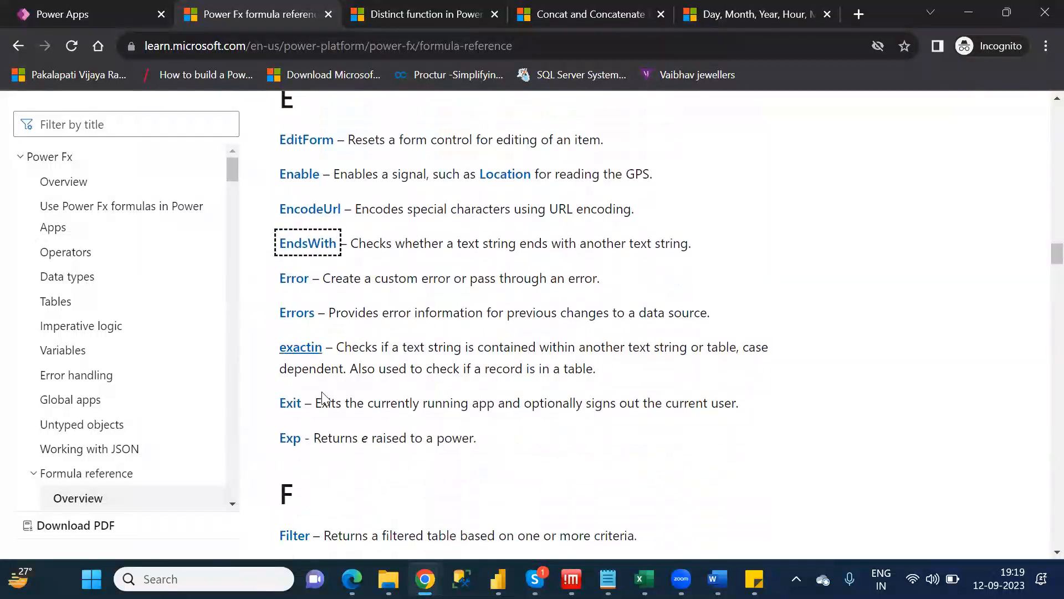
ctrl+click(290, 408)
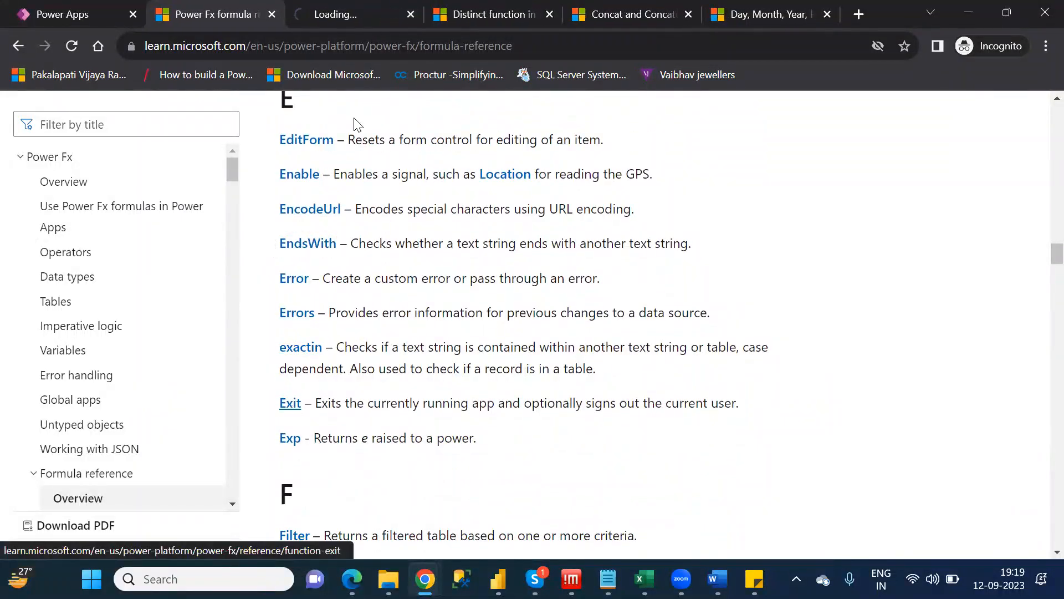
click(354, 6)
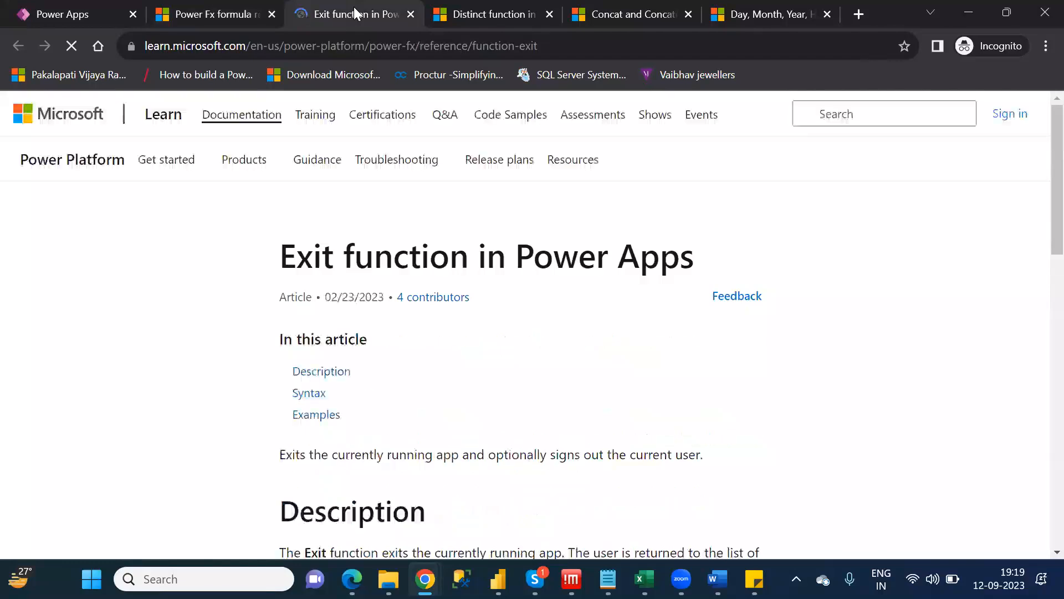
Examine the Syntax and Examples sections of the Exit function page.
key(Down)
key(Down)
key(Down)
key(Down)
key(Down)
key(Down)
key(Down)
key(Down)
key(Down)
key(Down)
key(Down)
key(Down)
key(Down)
key(Down)
key(Down)
key(Down)
key(Down)
key(Down)
key(Down)
key(Down)
key(Down)
key(Down)
key(Down)
key(Down)
key(Down)
key(Down)
key(Down)
key(Down)
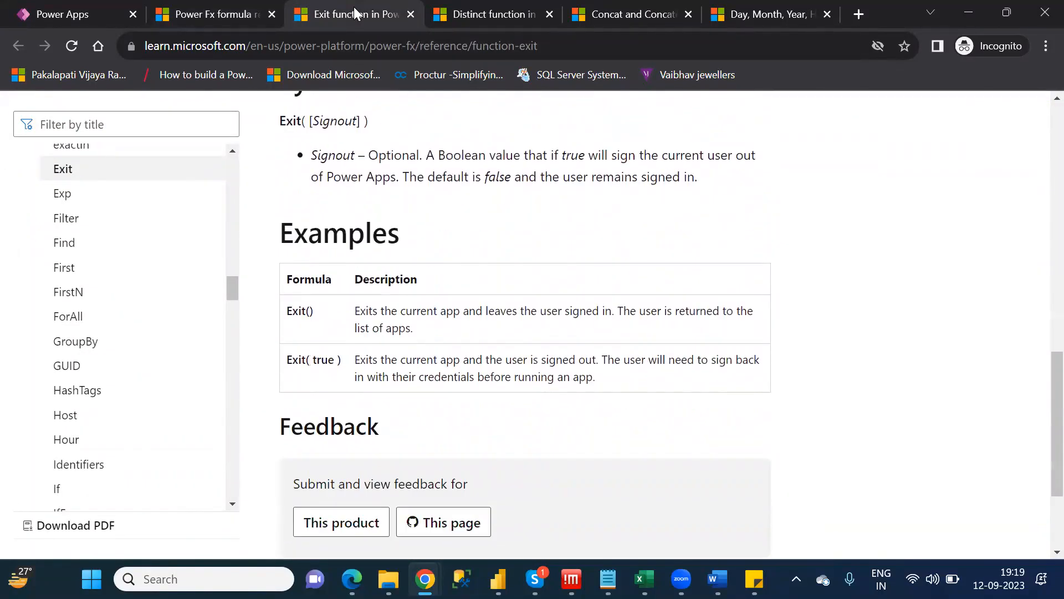
Close the Exit reference page and switch to the Category_Wise_Functions notes in Notepad, placing the cursor at the Filter entry.
click(410, 14)
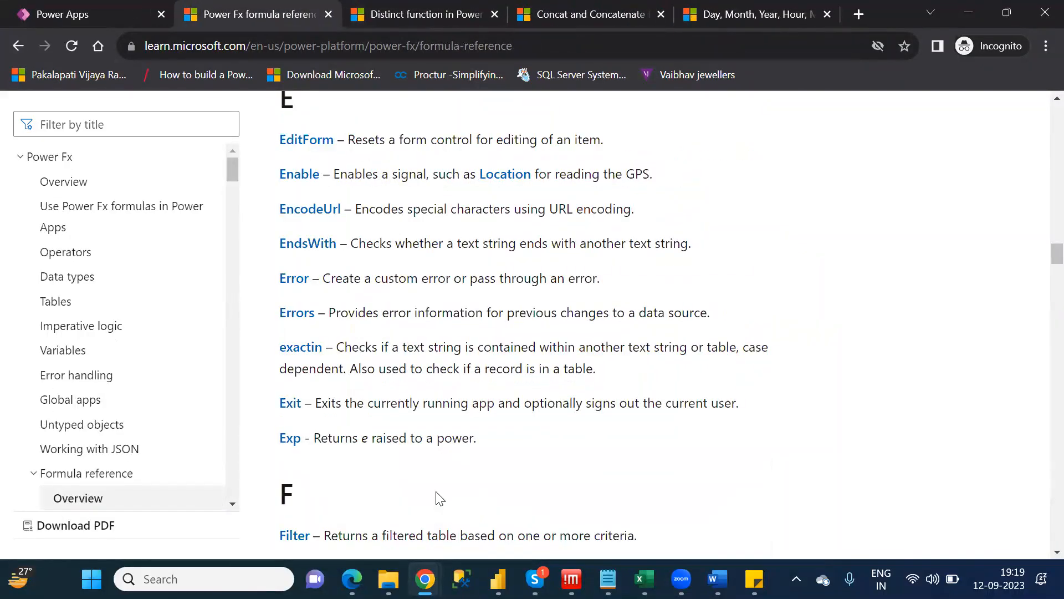
mouse_move(608, 579)
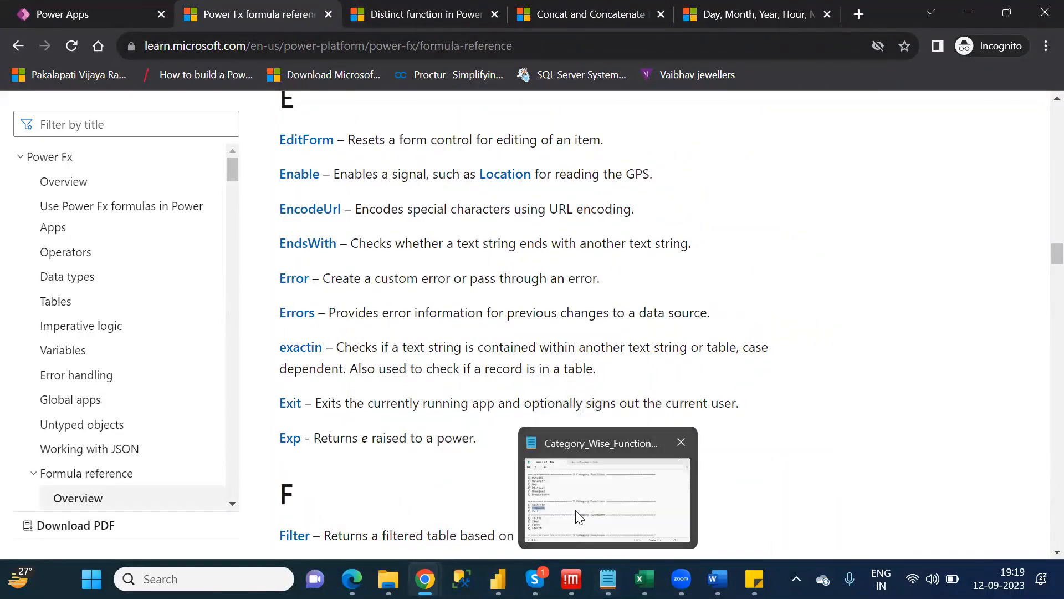
click(197, 408)
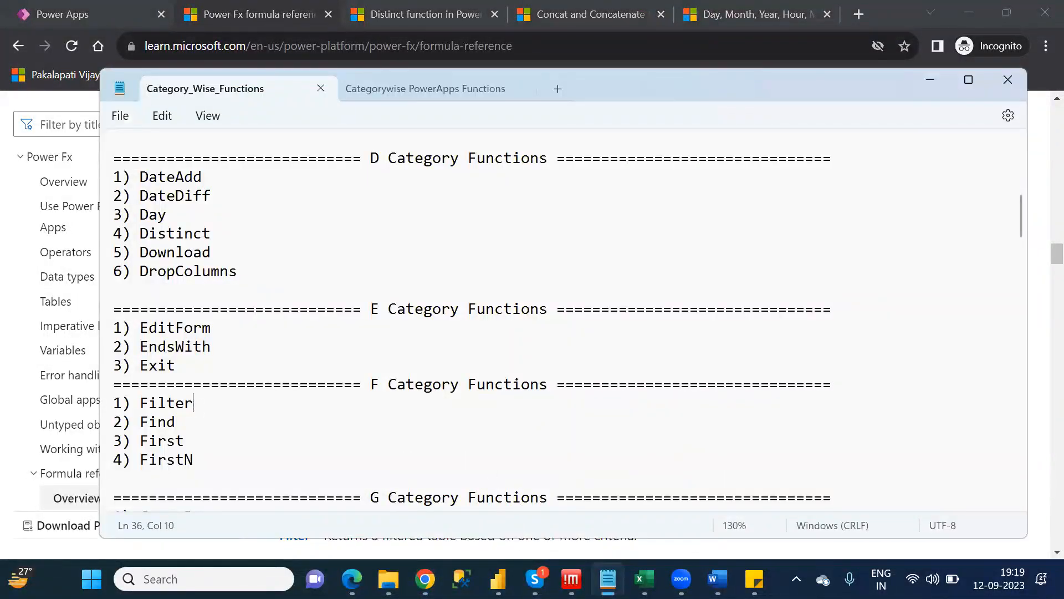
Switch to the Power Apps Imp Functions workbook in Excel and enter the function name Filter in A24.
mouse_move(645, 578)
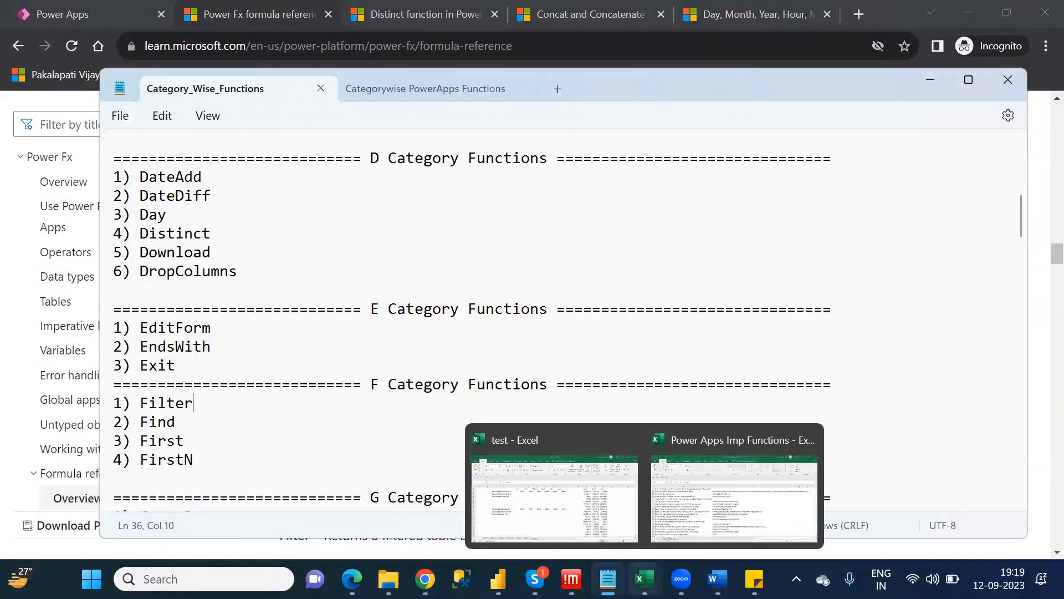
click(670, 513)
click(291, 347)
click(292, 357)
key(Down)
key(Down)
key(Down)
key(Down)
key(Down)
key(Down)
key(Down)
key(Down)
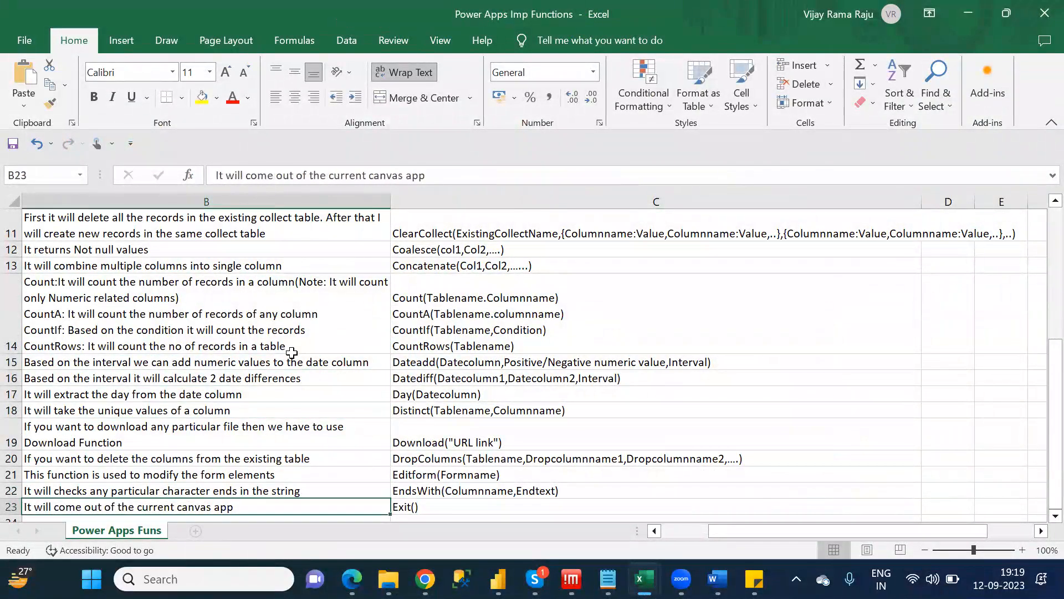
key(Down)
key(Left)
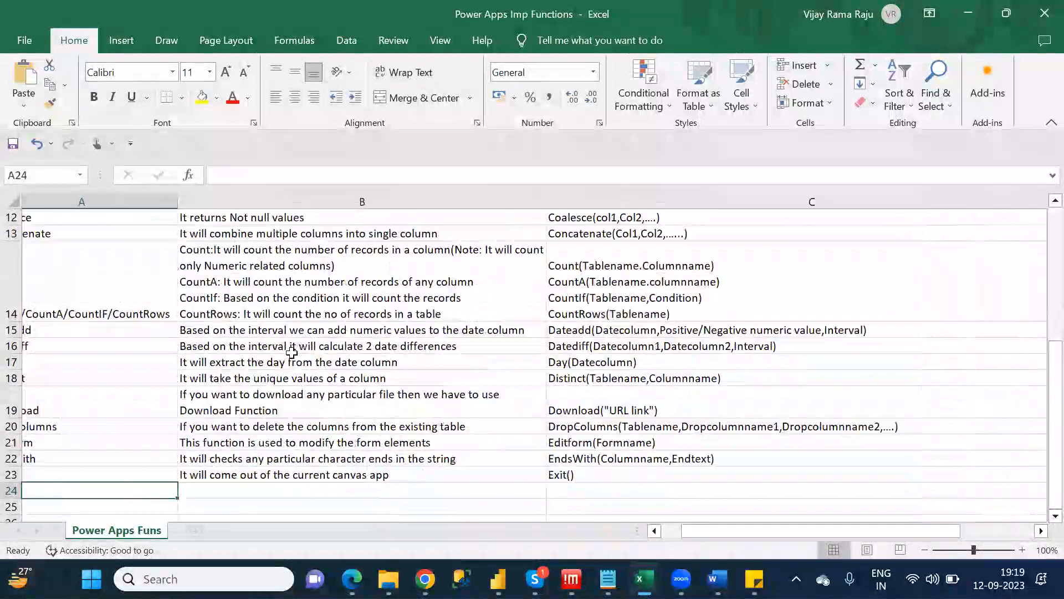
text(Filter)
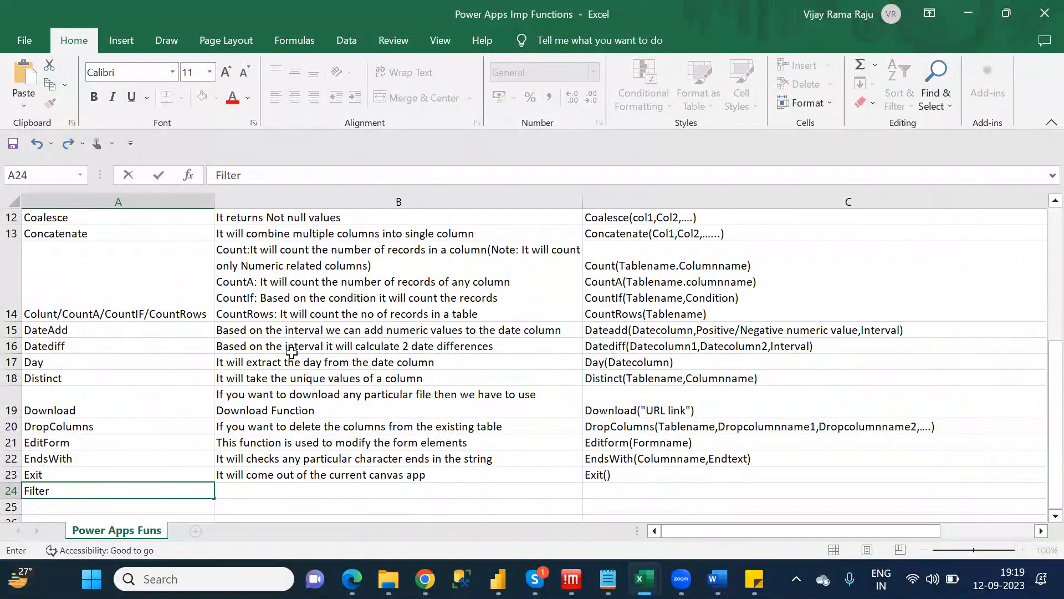
key(Tab)
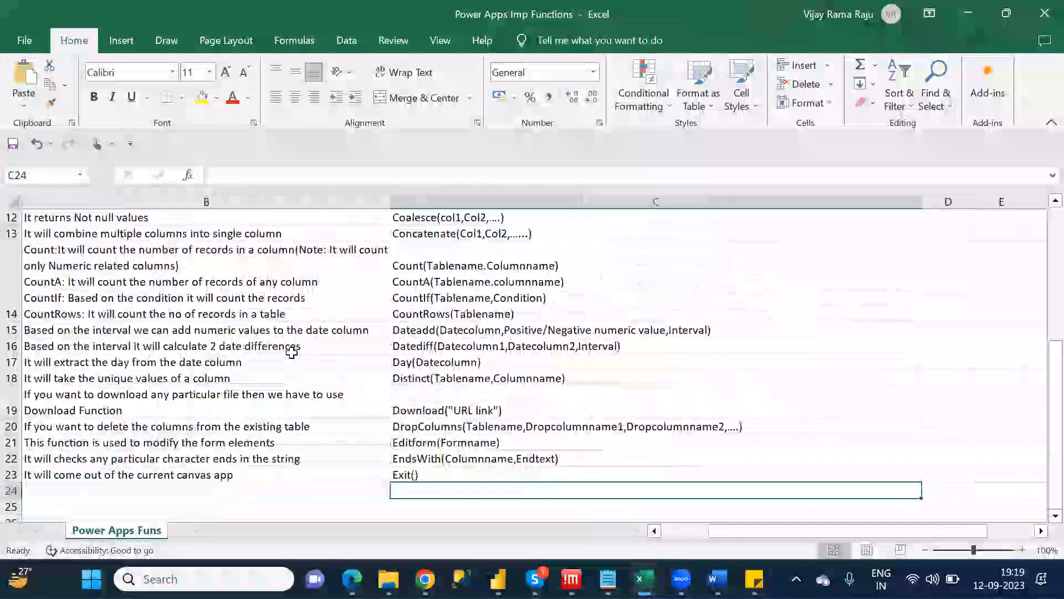
Enter the Filter description "It will acts like where condition" in B24.
text(It)
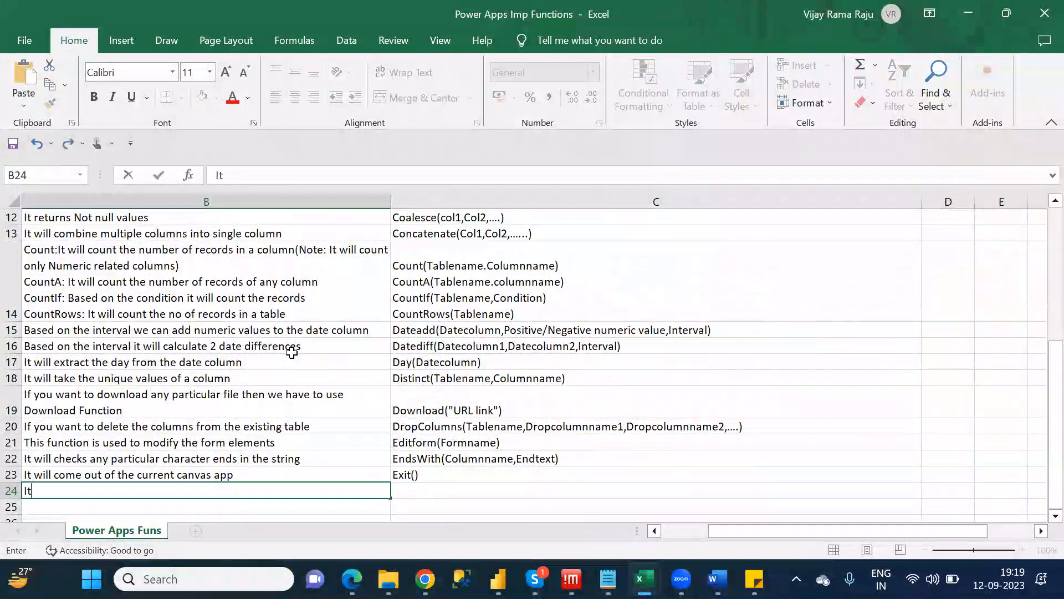
text( will acts )
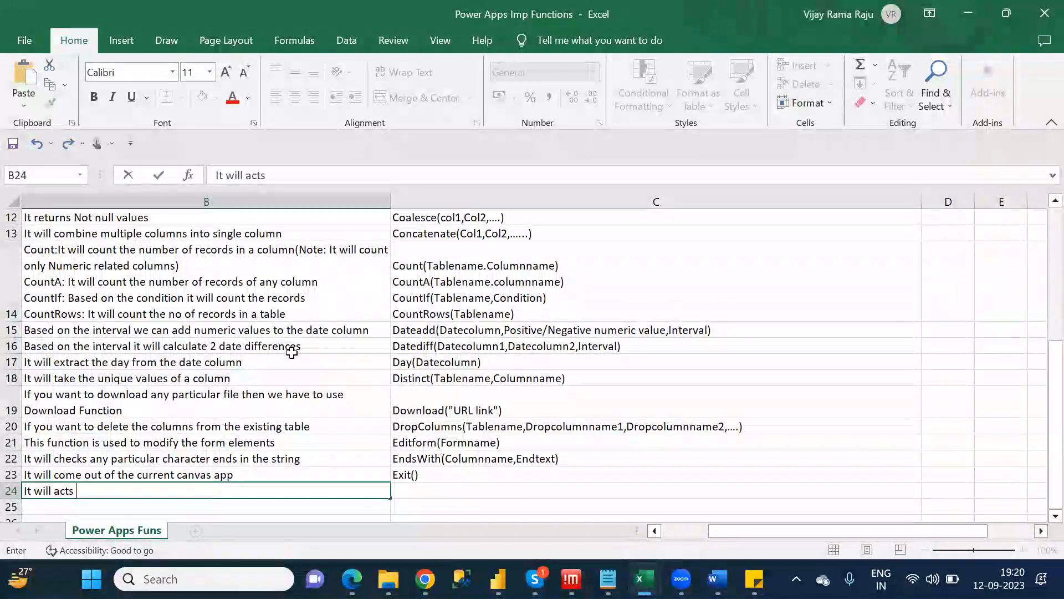
text(like where condition)
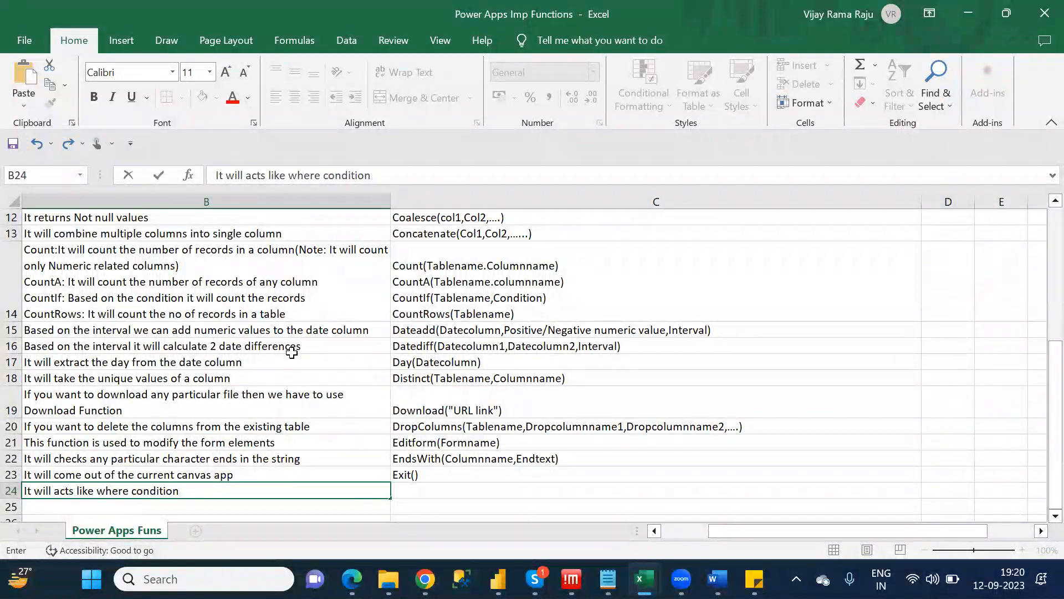
key(Tab)
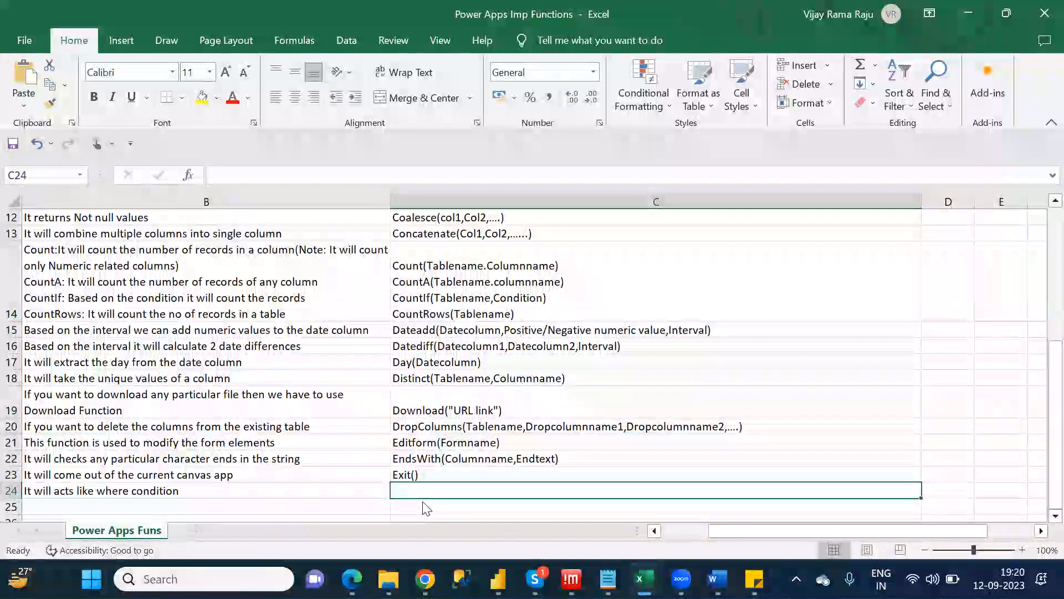
Enter the syntax Filter(Tablename,Condition1 ,Condition2,....) in C24.
text(F)
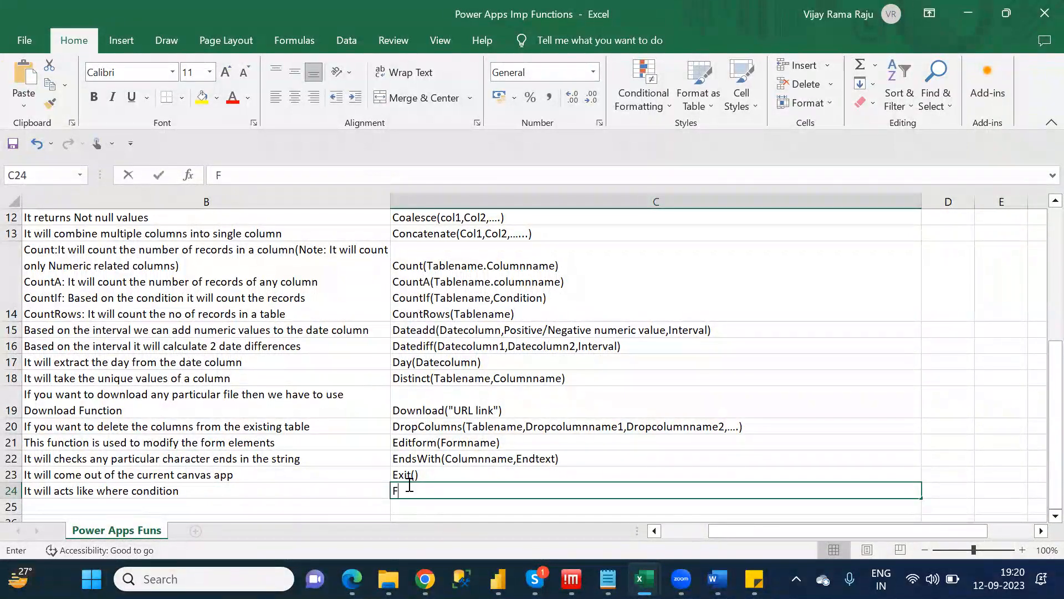
text(ilter(Tablename)
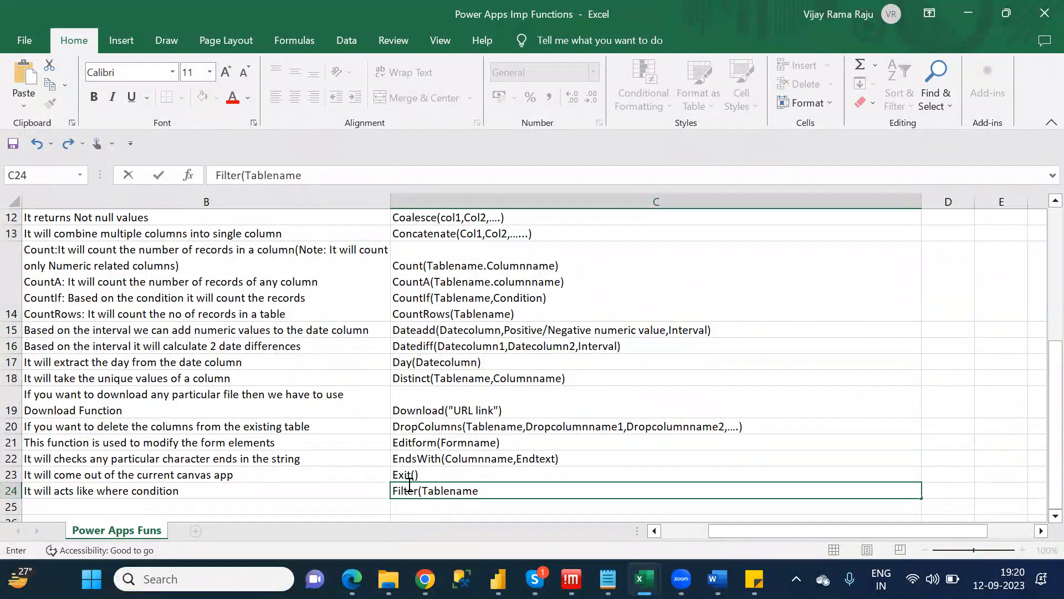
text(,COn)
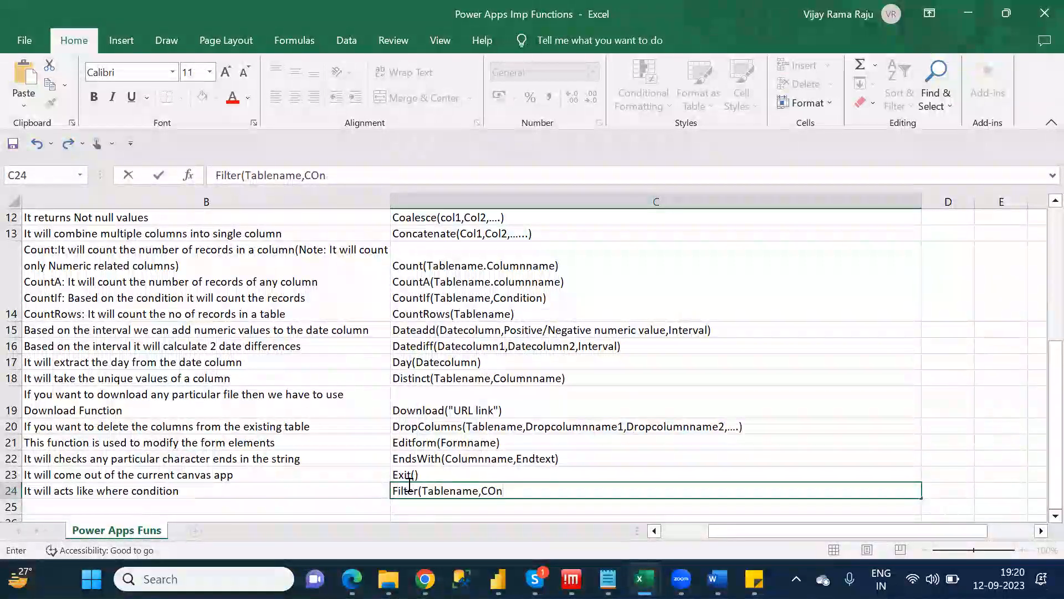
key(BackSpace)
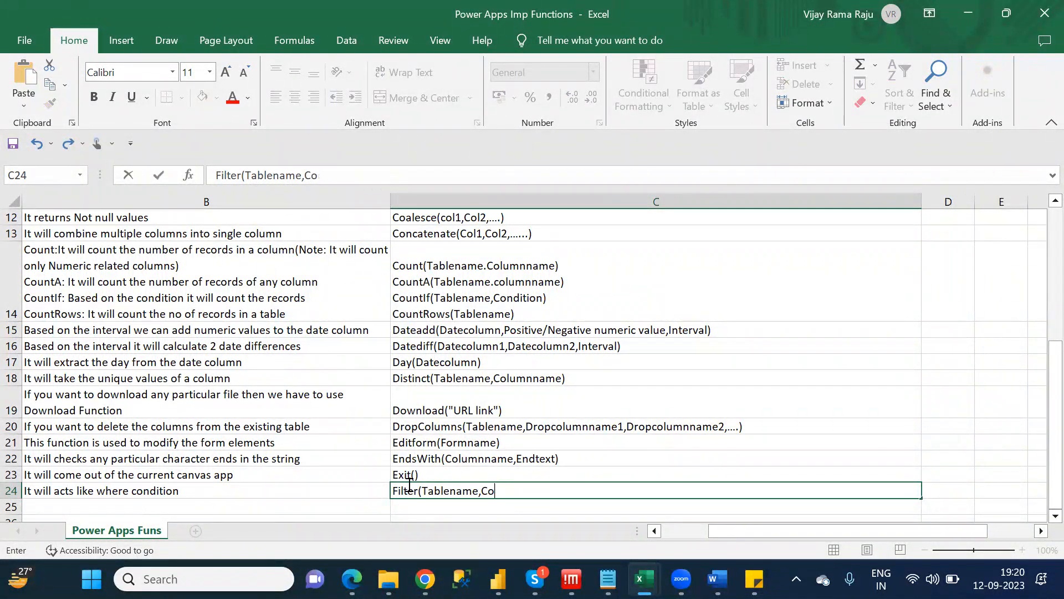
text(ndition1,Con)
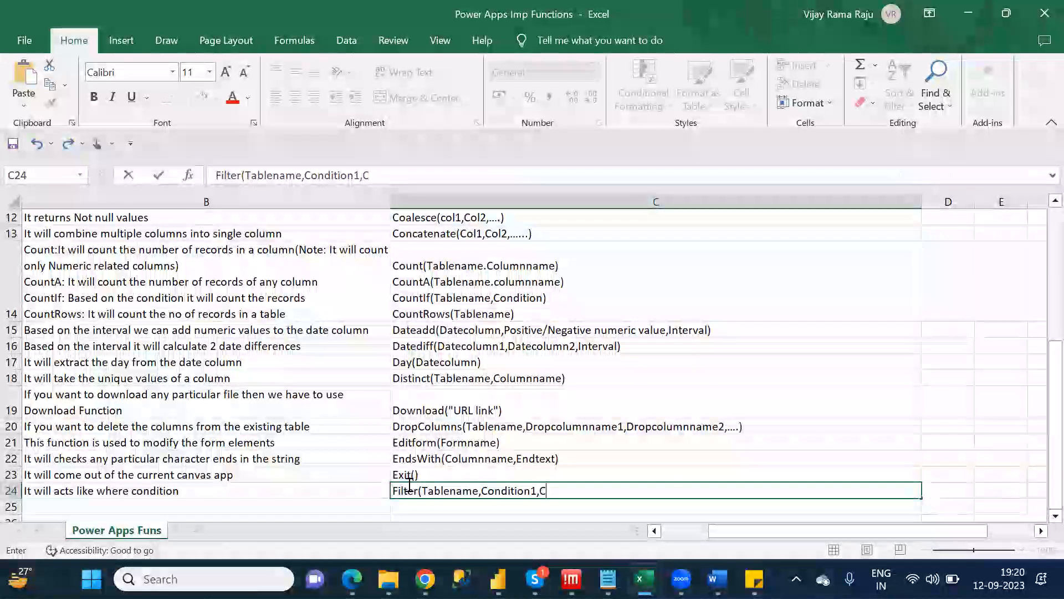
text(ditio)
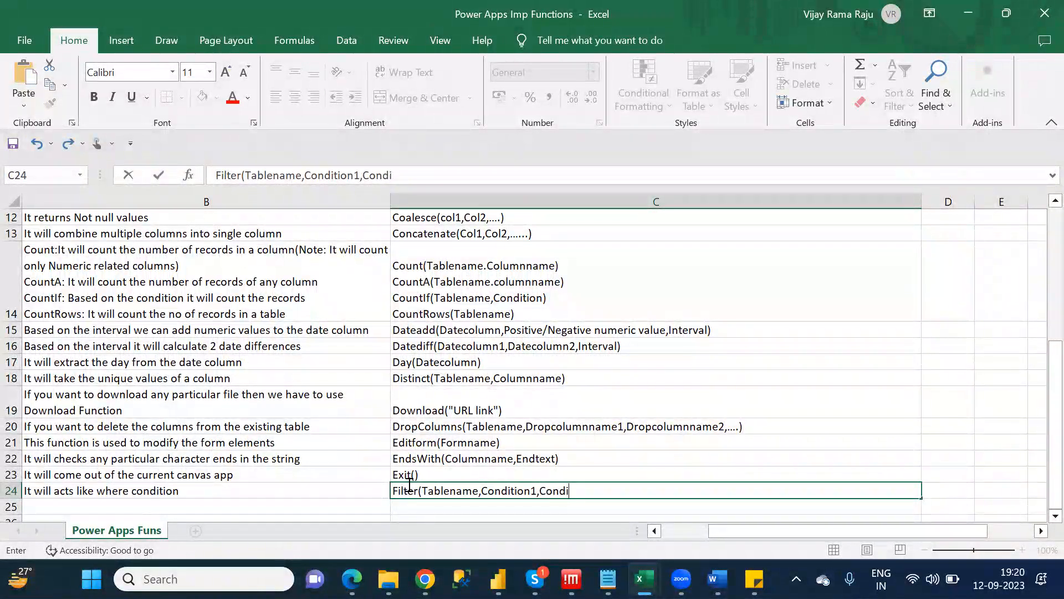
text(n2,....)
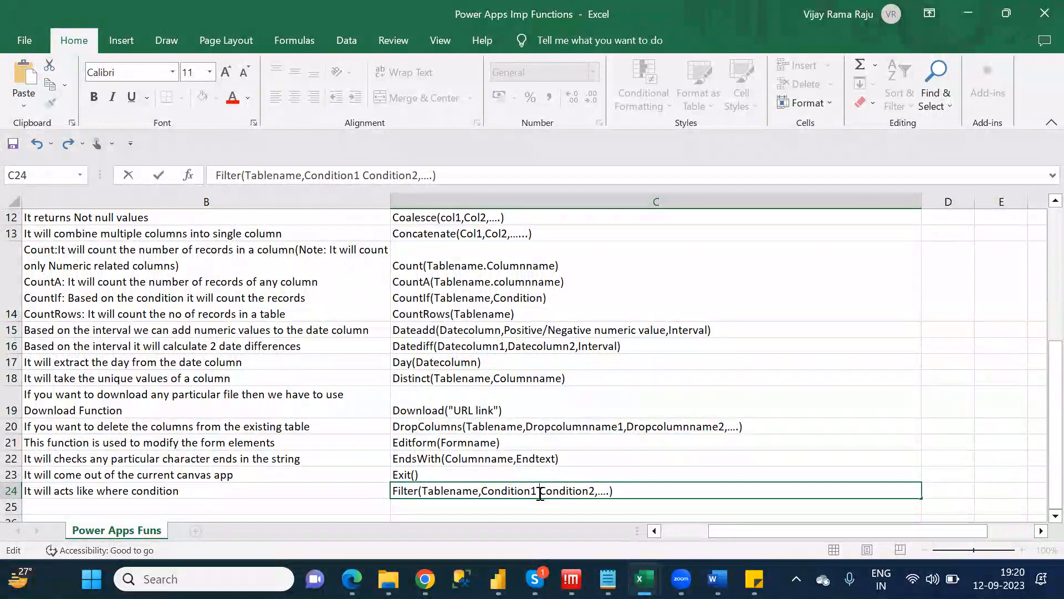
text(,)
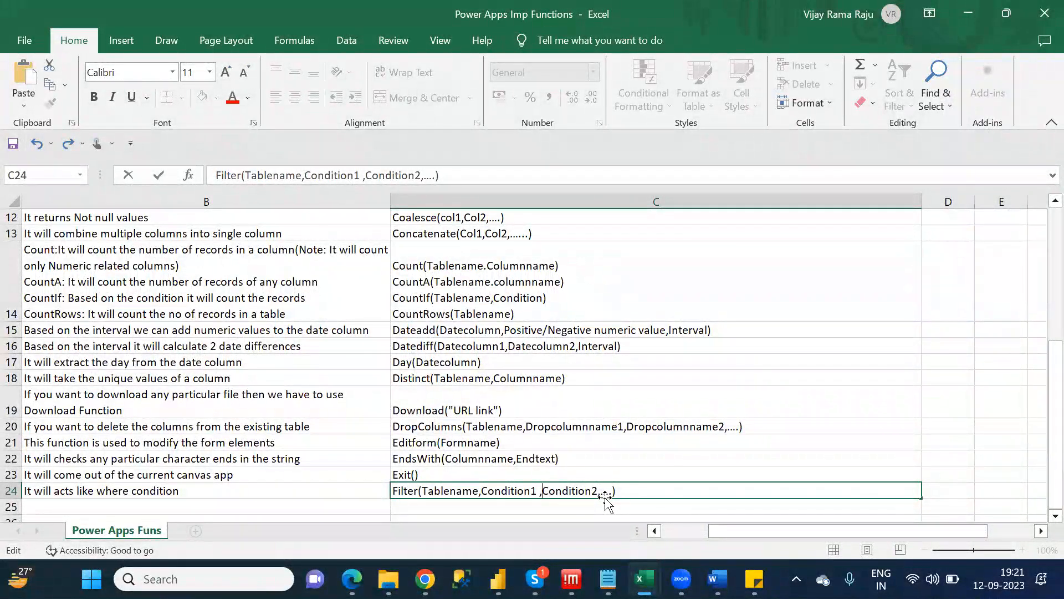
click(259, 488)
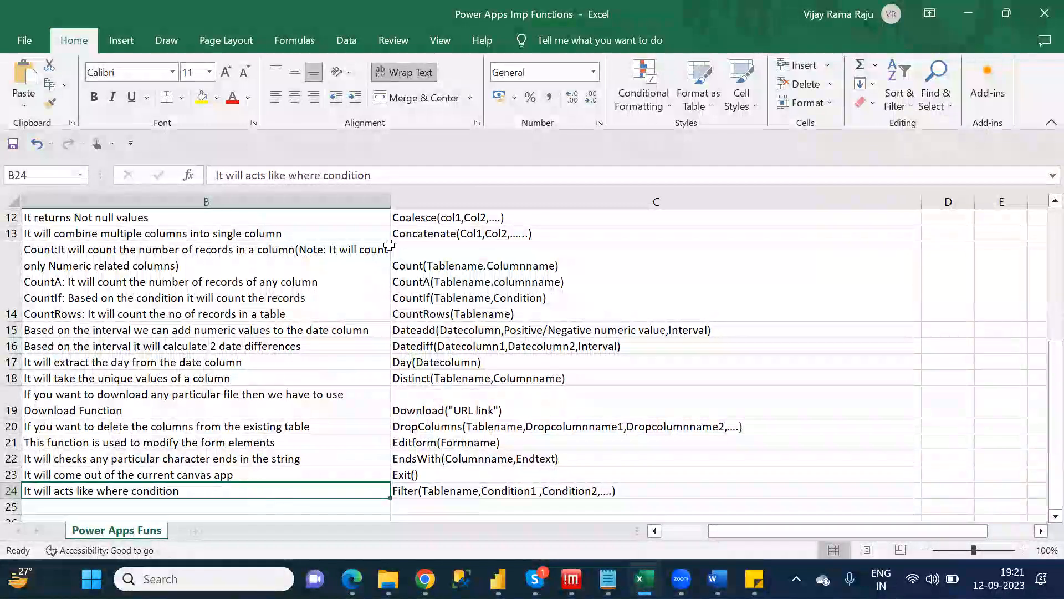
Add a second line to B24: "Note: If you want to write multiple conditions in b/w those conditions we have to use && ,||".
click(442, 175)
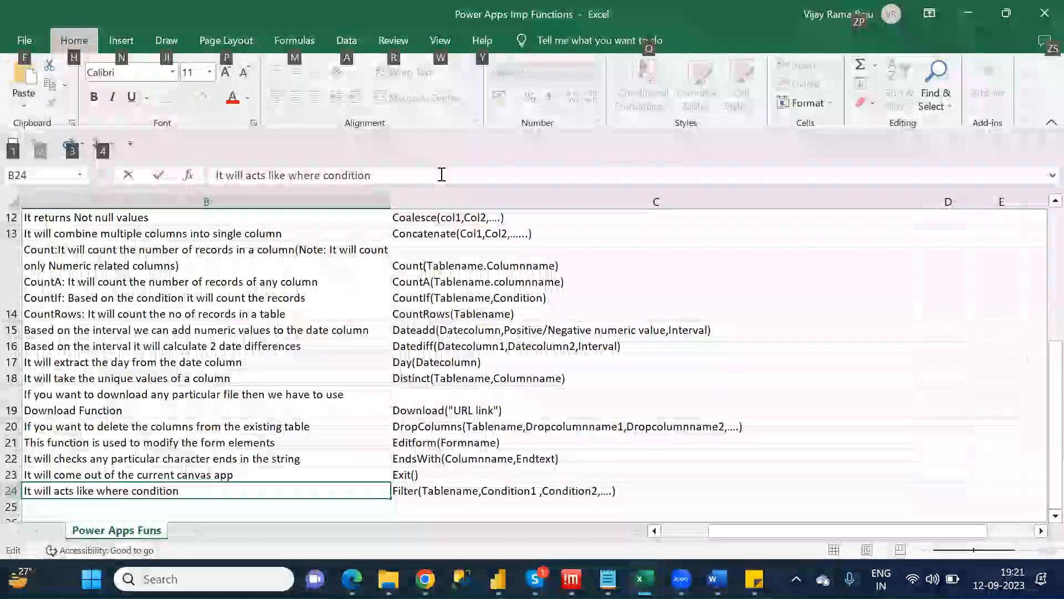
key(ctrl+a)
key(BackSpace)
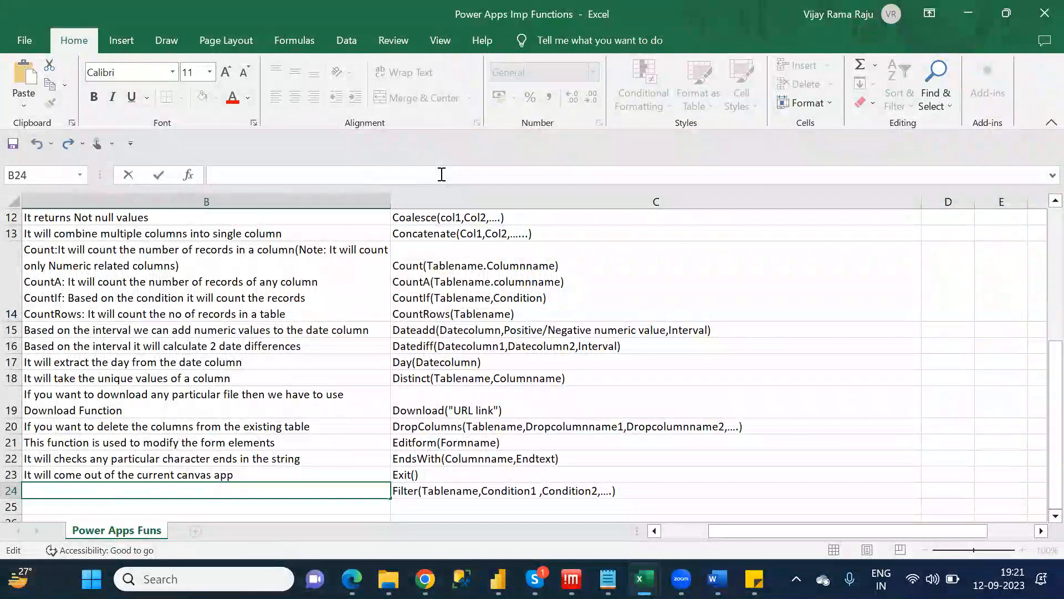
text(Note: If you wna)
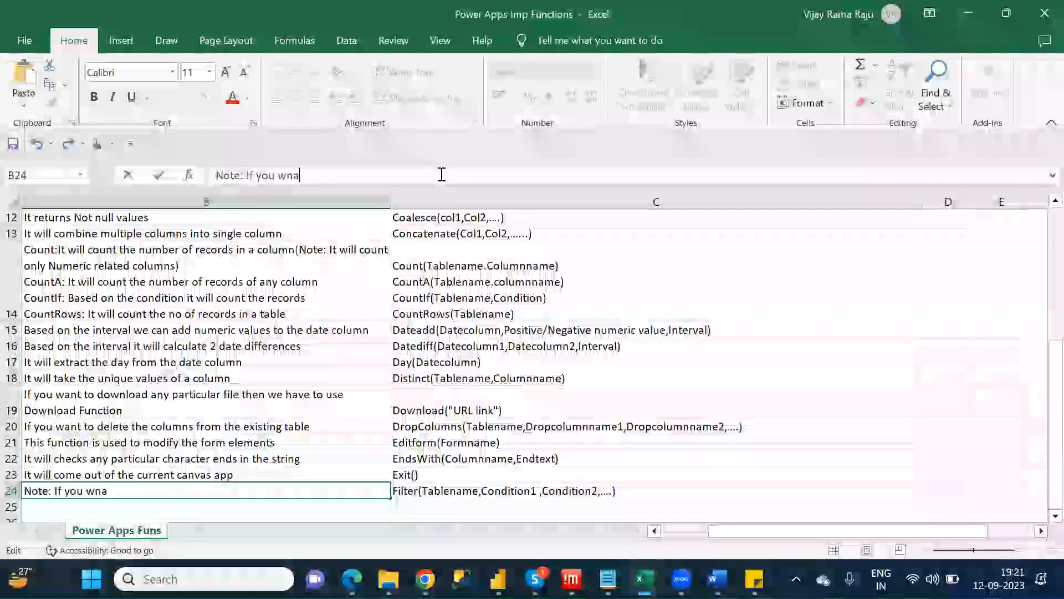
key(BackSpace)
key(BackSpace)
text(ant to write mu)
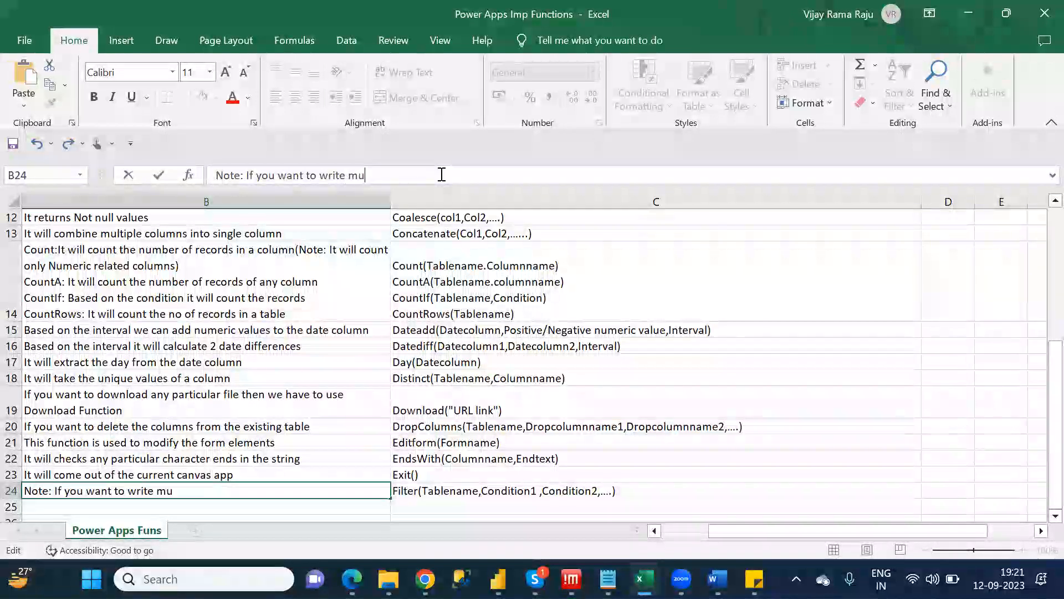
text(ltiple )
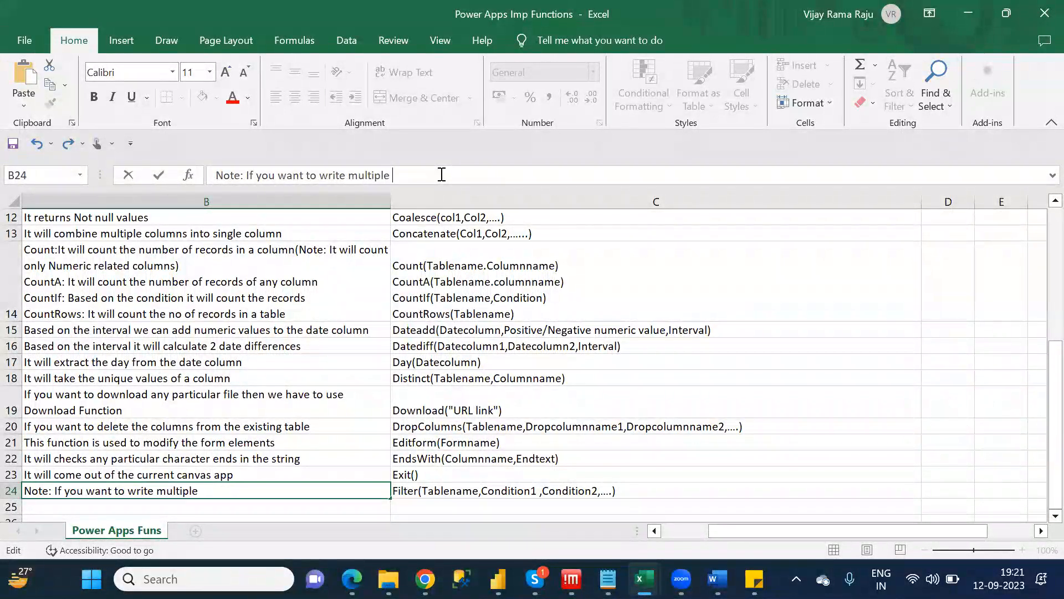
text(conditions in b)
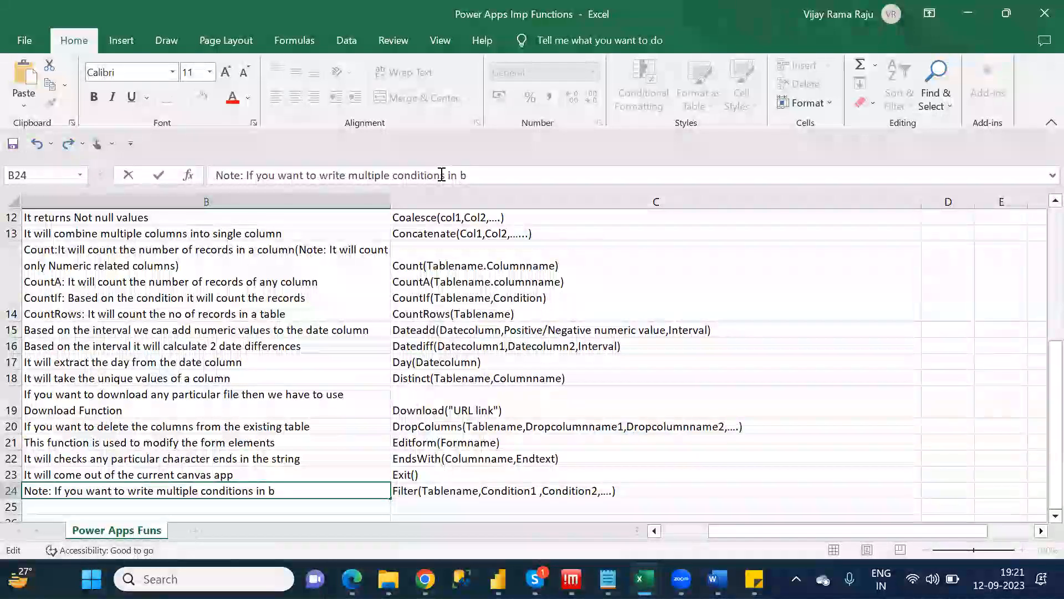
text(/w th)
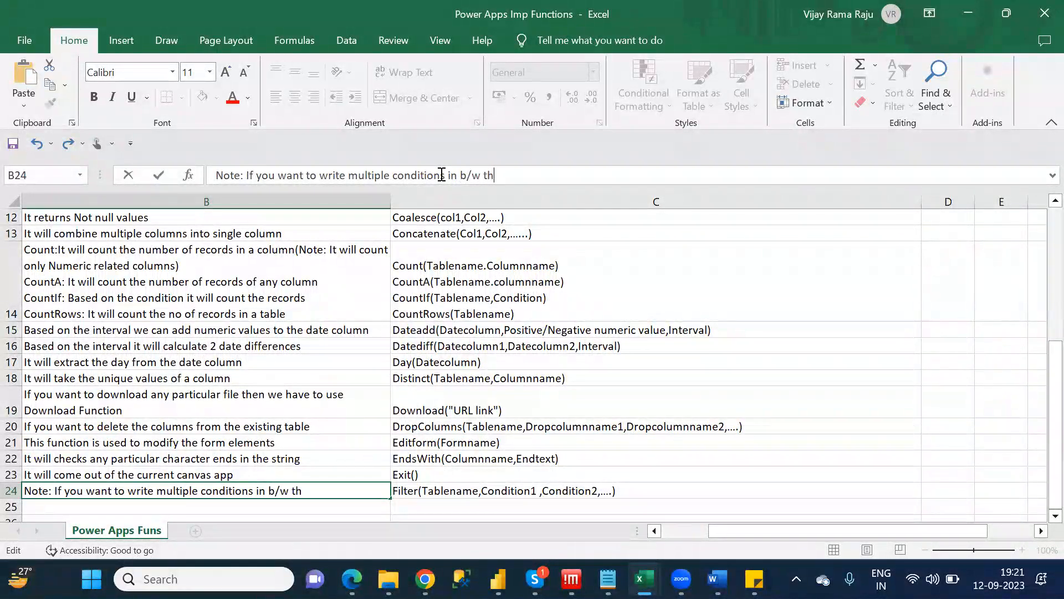
text(ose conditions w)
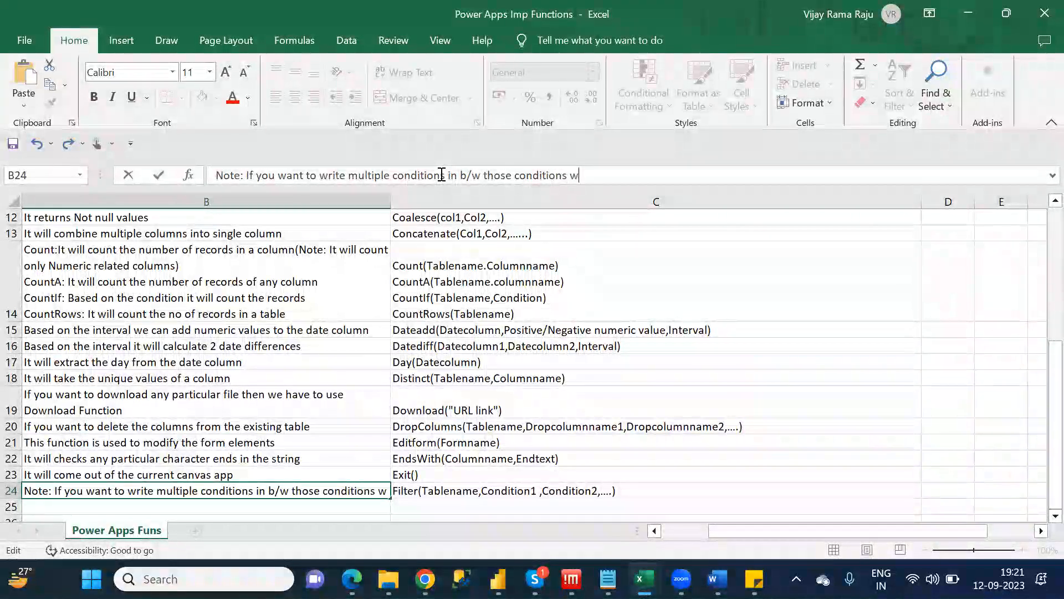
text(e have)
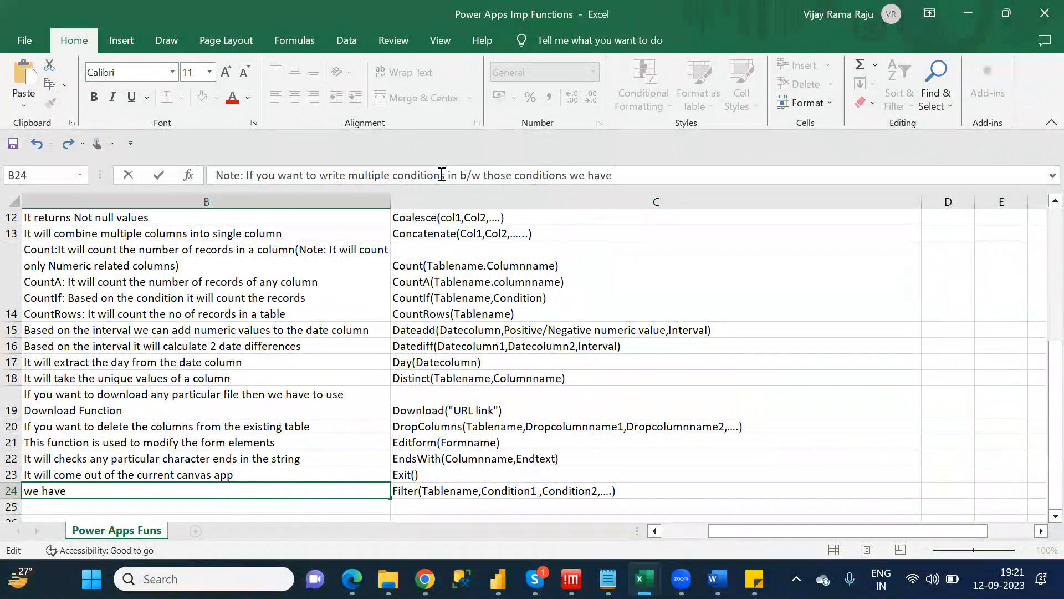
text( to use )
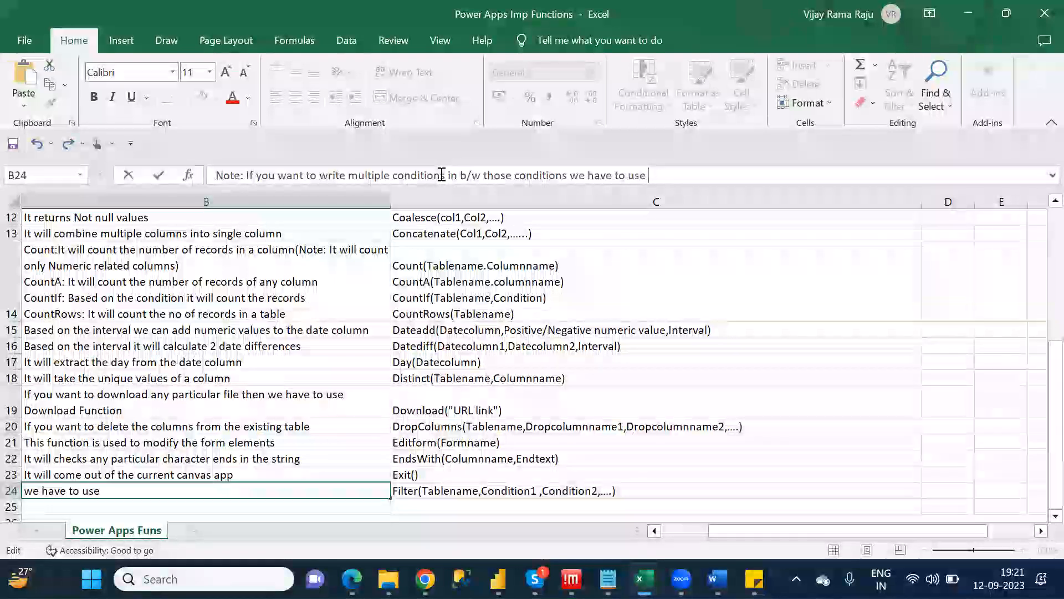
text(&&)
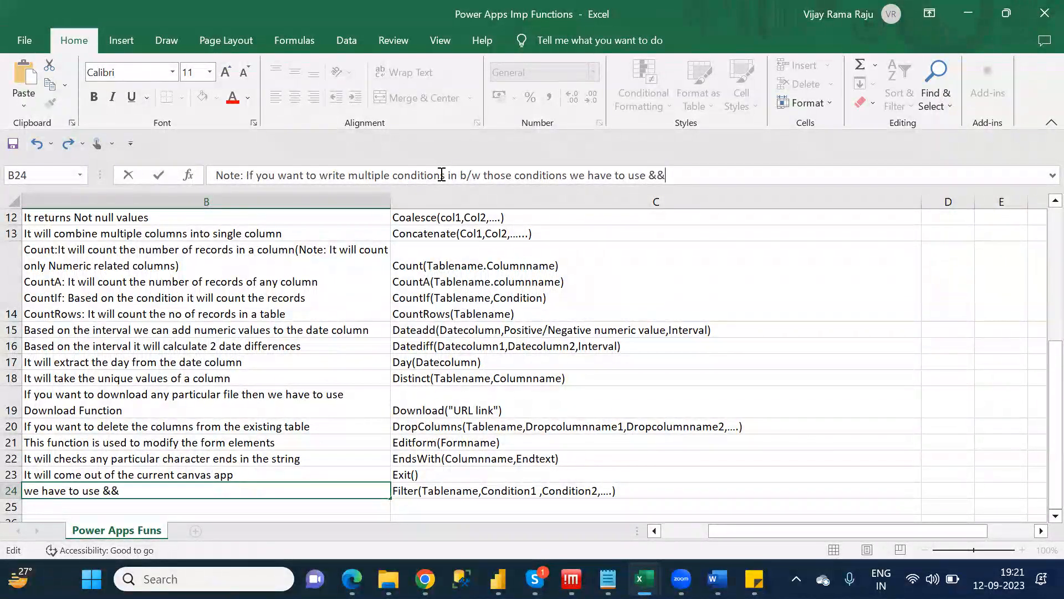
text( or)
key(BackSpace)
key(BackSpace)
text(,||)
click(246, 475)
key(Down)
key(Down)
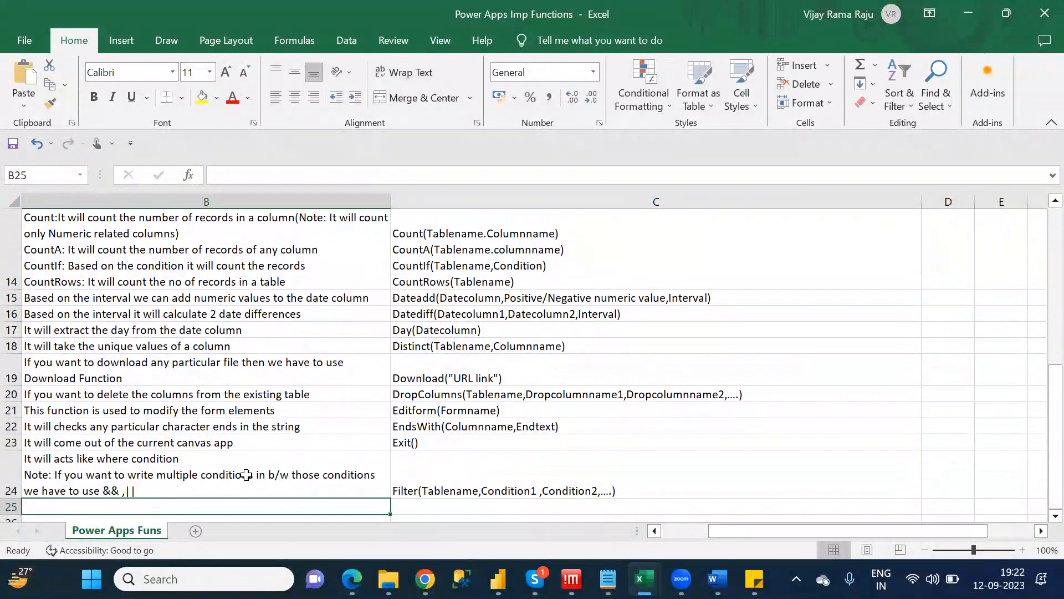
key(Left)
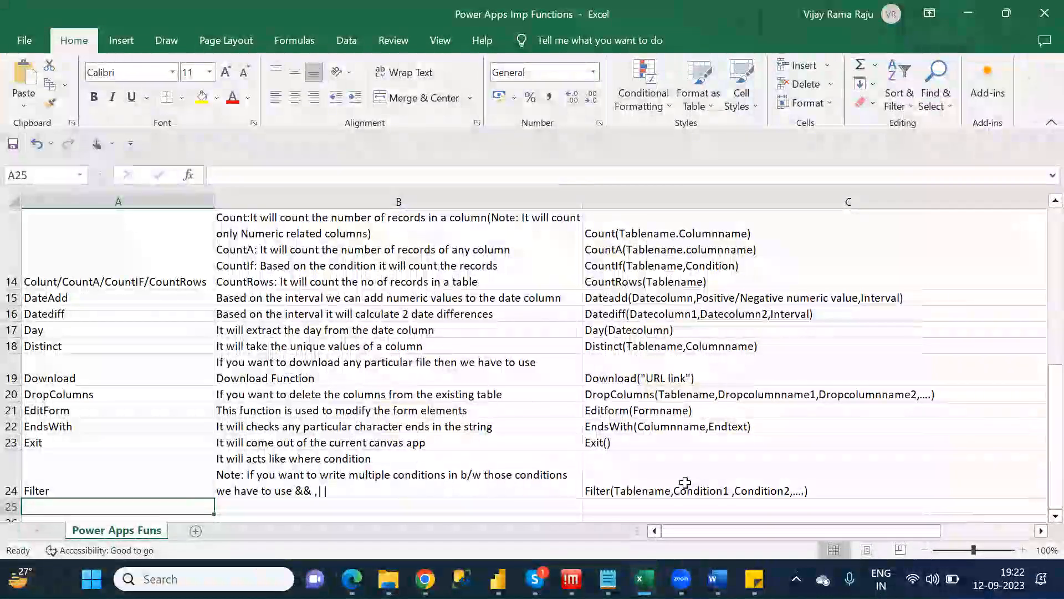
Try removing the comma between Condition1 and Condition2 in the Filter syntax in C24.
click(674, 481)
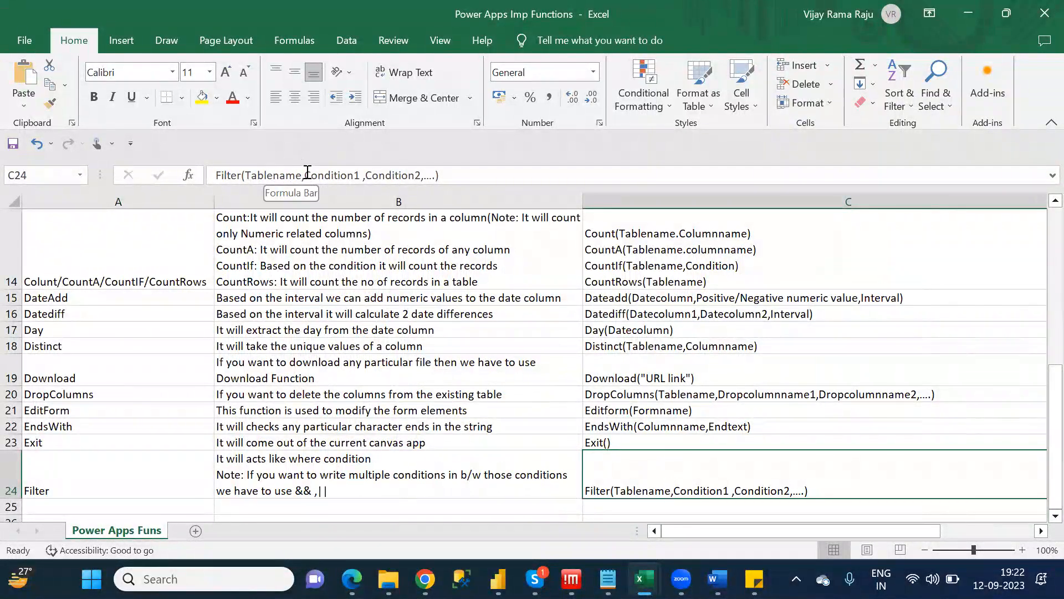
drag(306, 175, 355, 175)
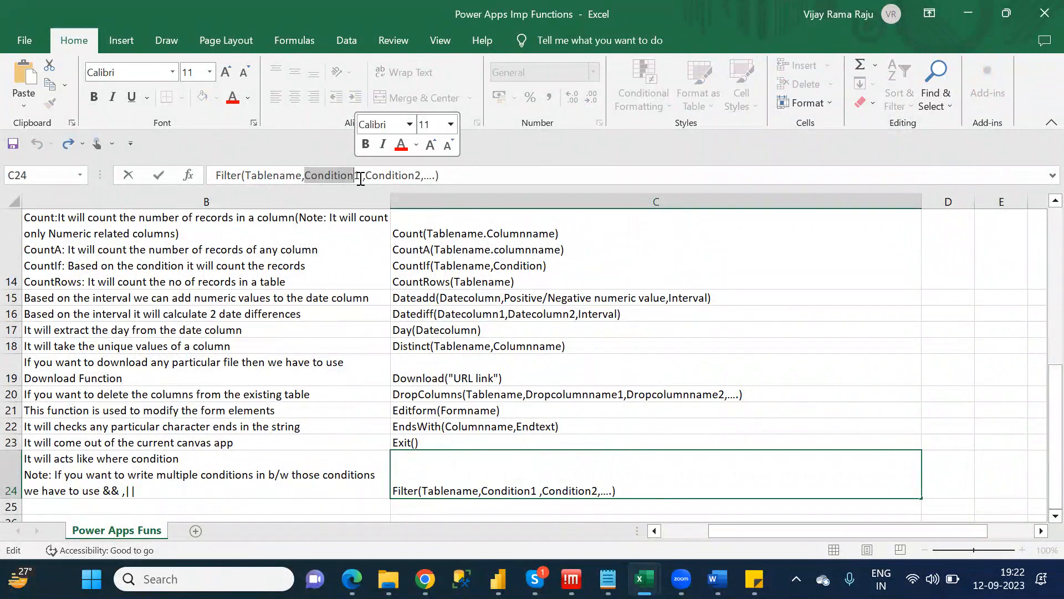
click(363, 176)
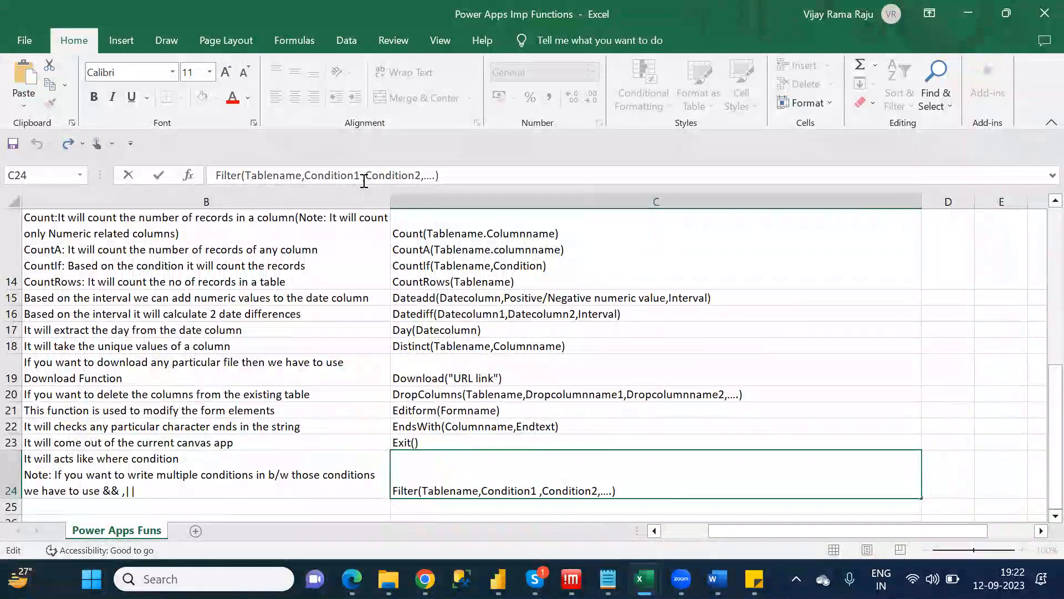
key(BackSpace)
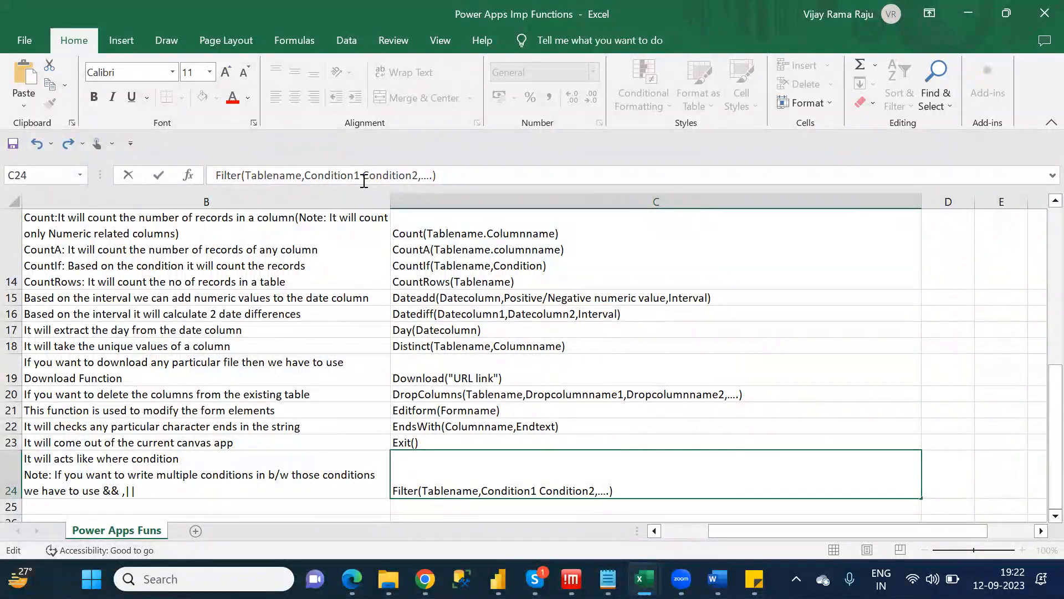
text(,)
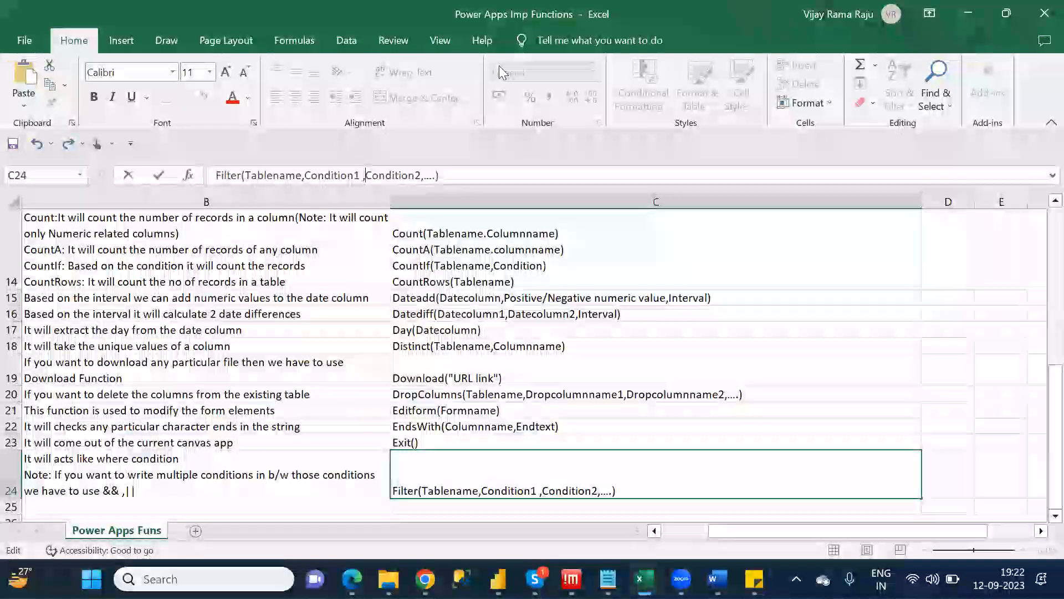
click(552, 23)
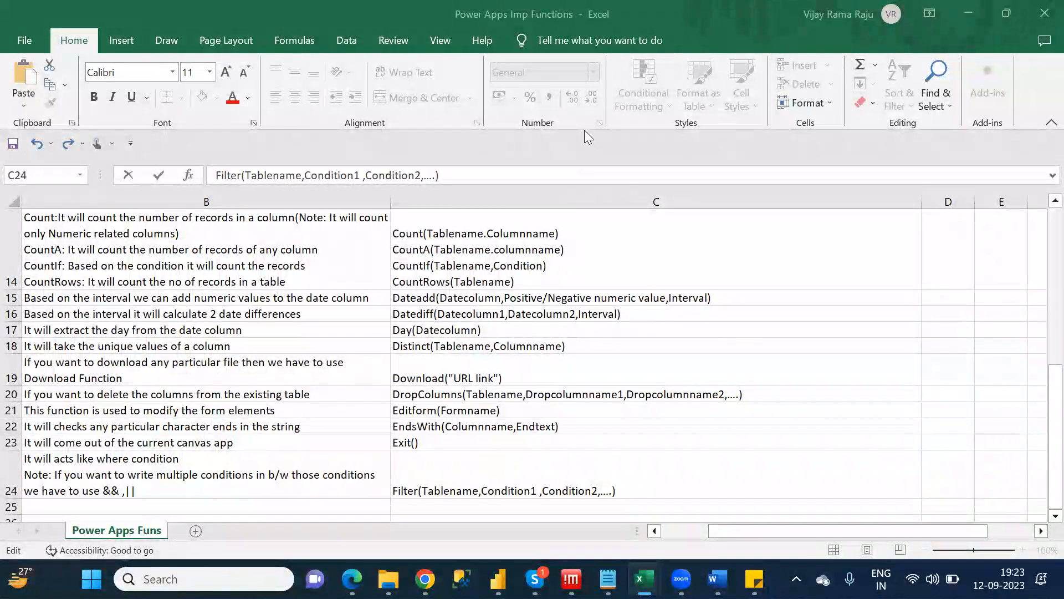
click(316, 501)
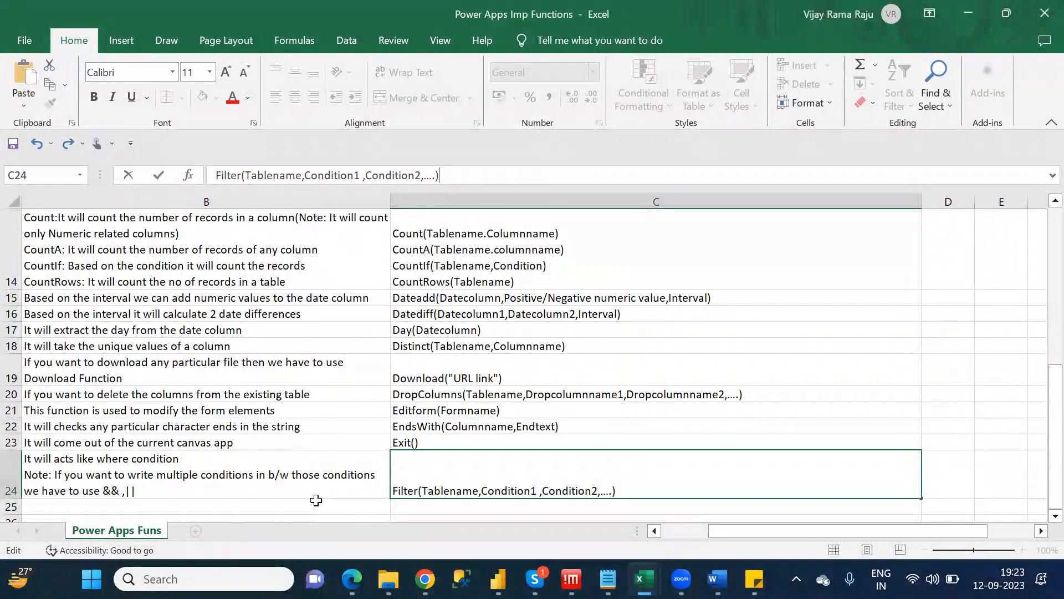
key(Return)
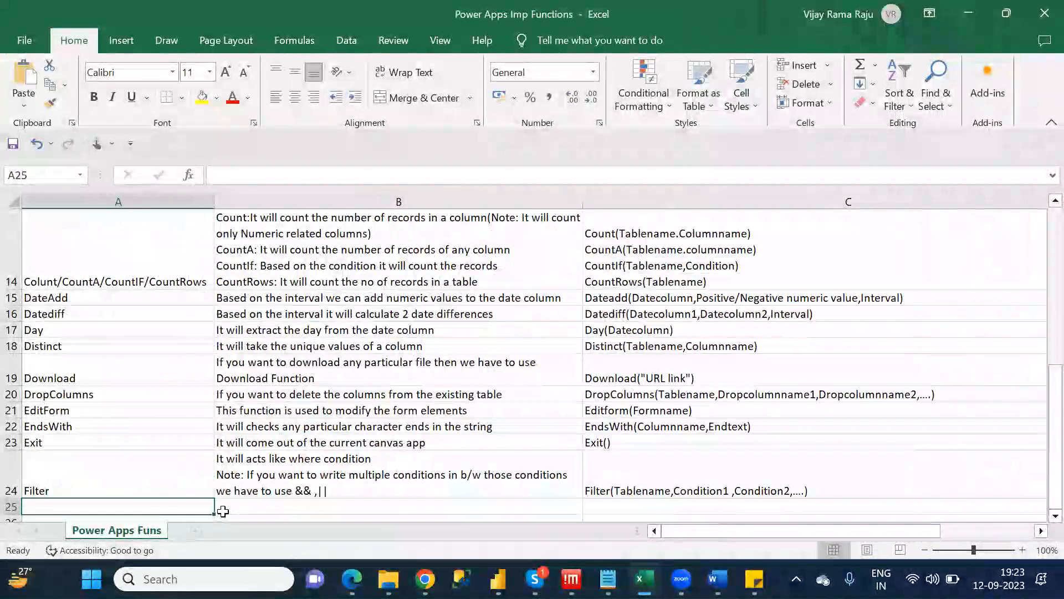
Look up the function after Filter in the Category_Wise_Functions notes and enter Find as the function name in A25.
key(alt+Tab)
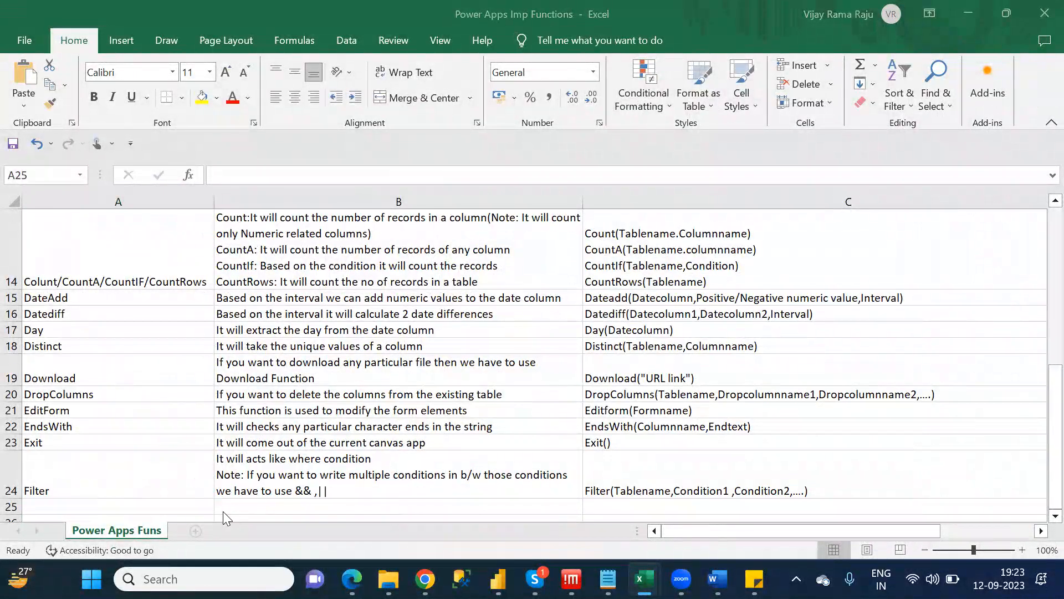
key(alt+Tab)
key(Tab)
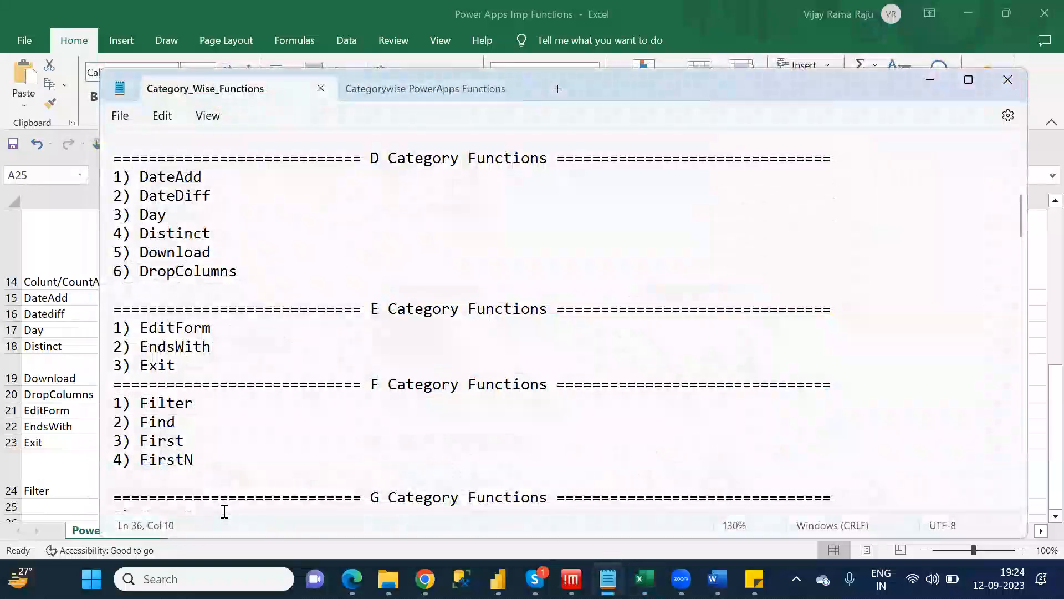
key(alt+Tab)
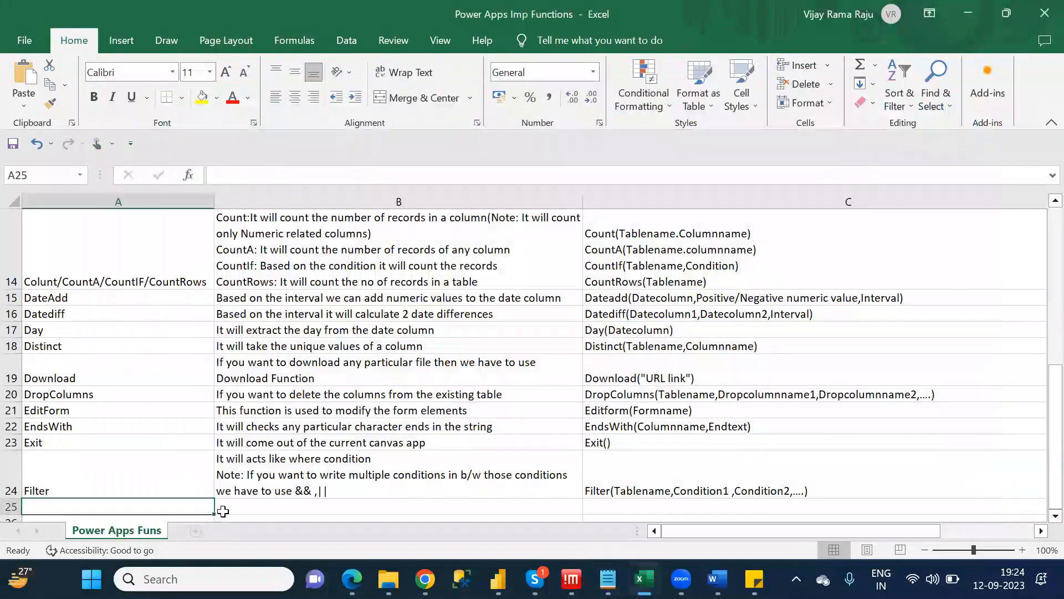
text(Find)
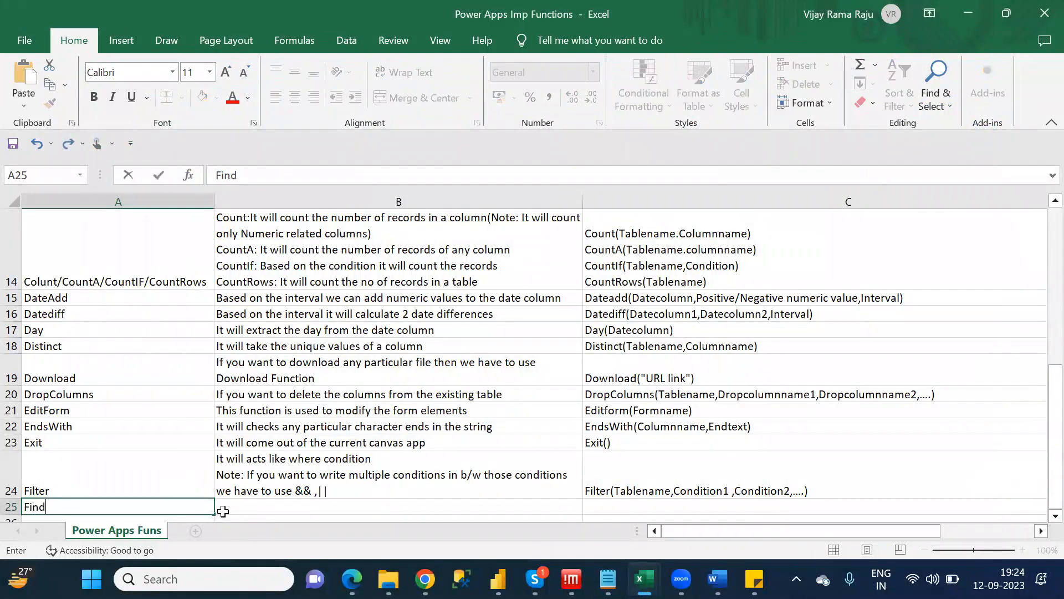
key(Tab)
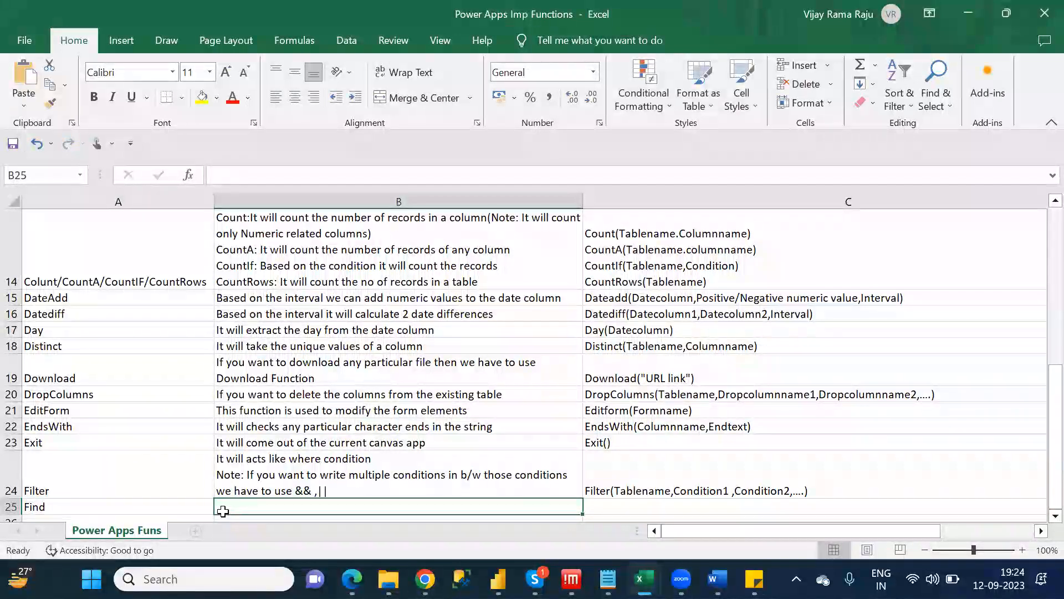
Enter the Find description in B25: "It will find the position of the character in a column".
text(It wi)
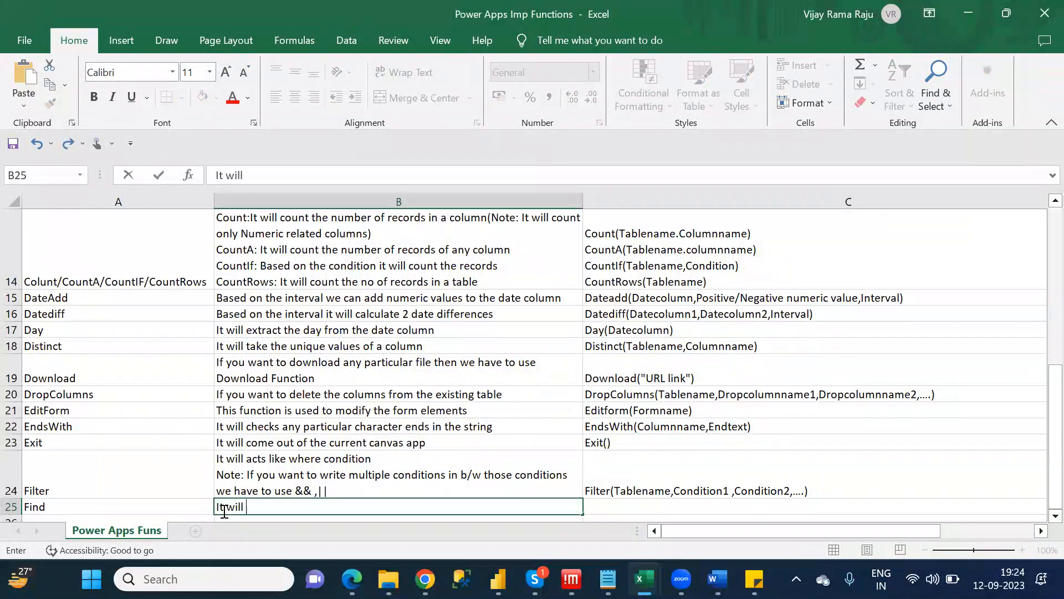
text(ll find the position of t)
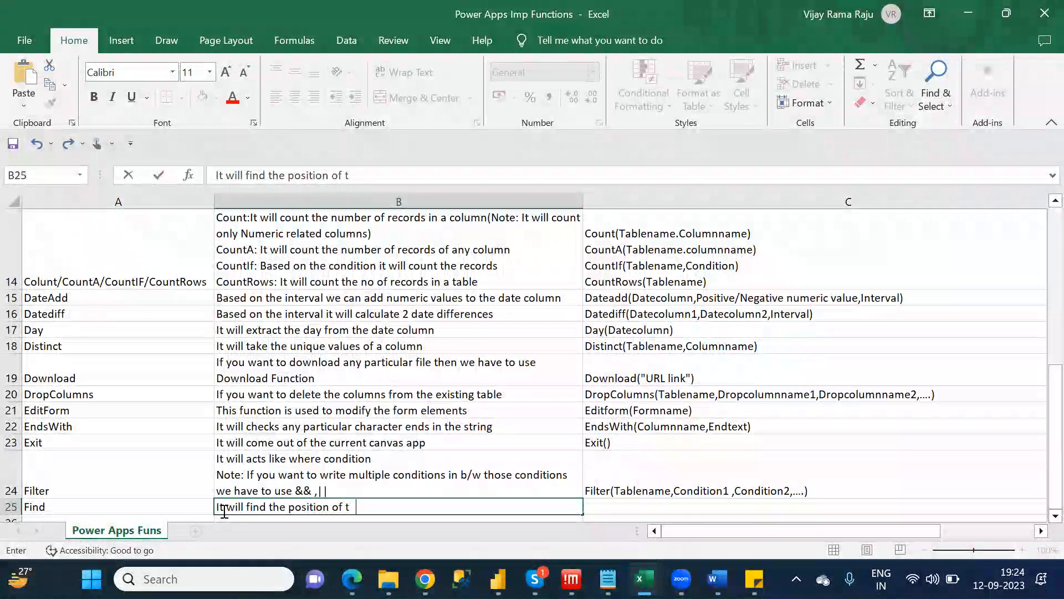
key(BackSpace)
text(he chara)
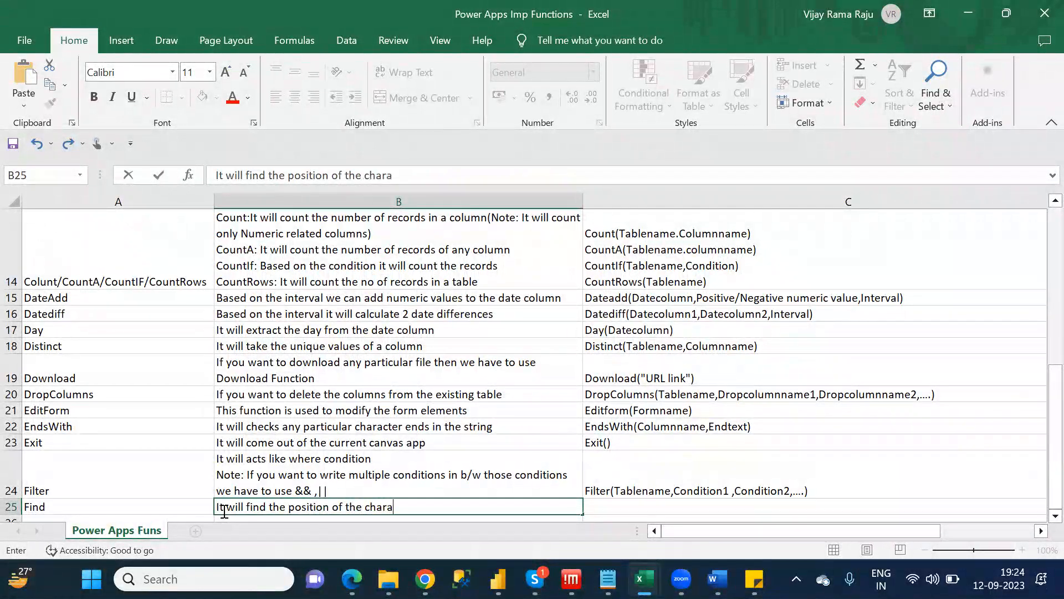
text(cter i)
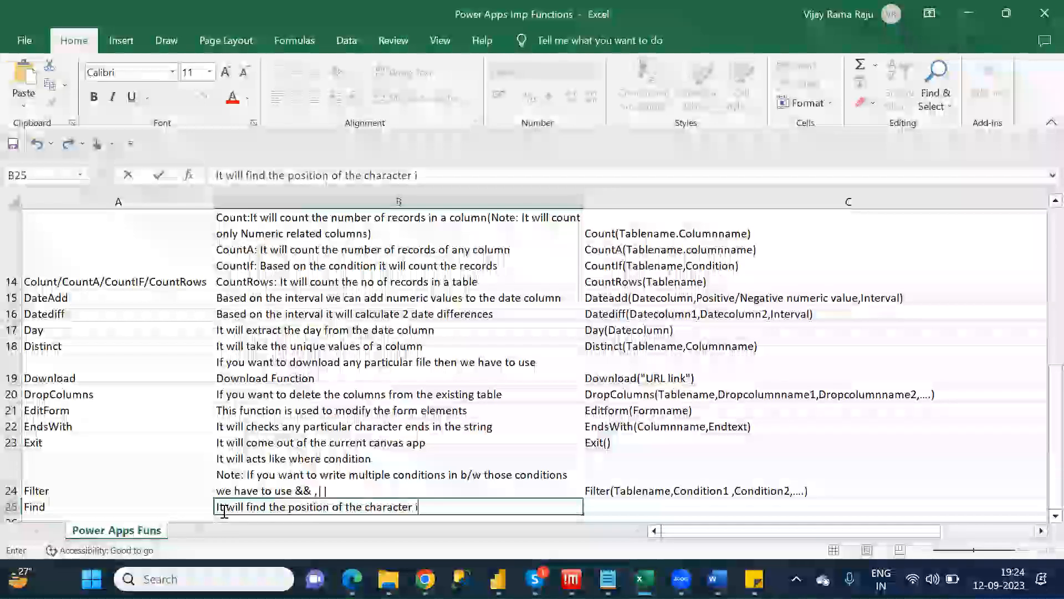
text(n a column)
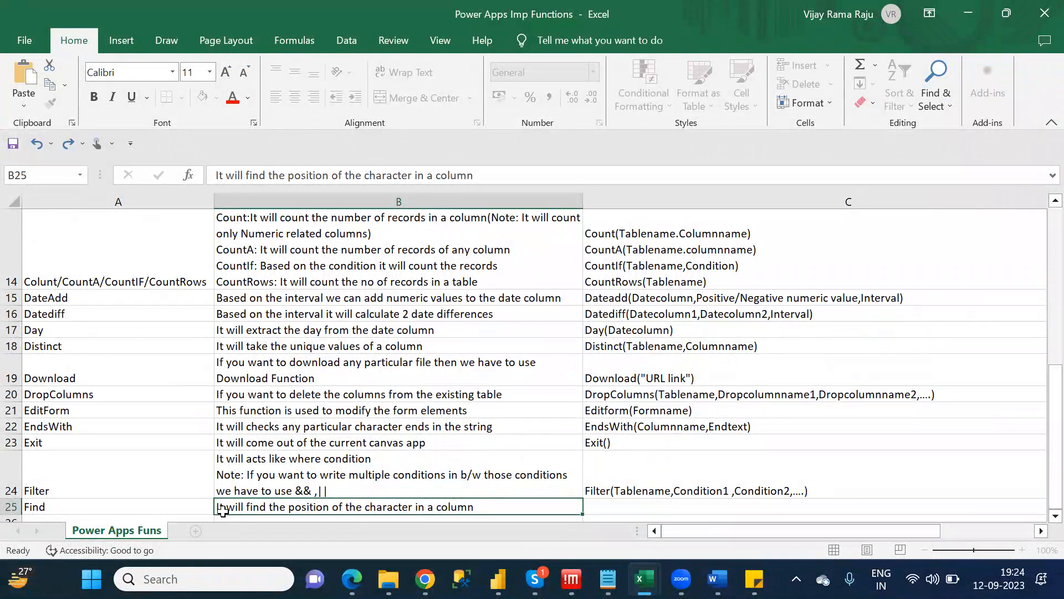
key(Tab)
Begin the syntax entry for the Find function in C25 with "Find(".
text(Find)
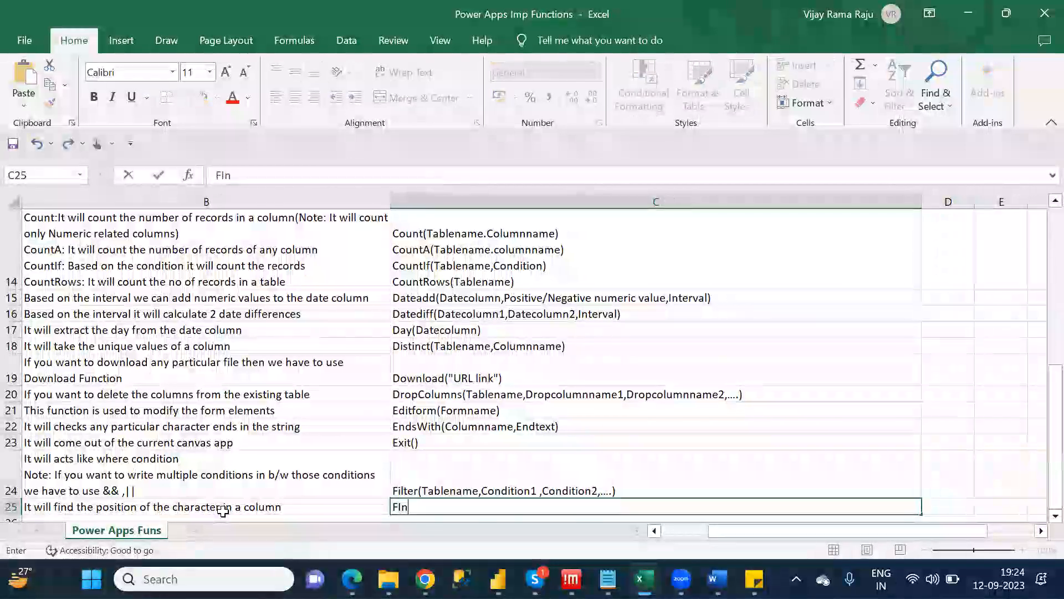
key(BackSpace)
key(BackSpace)
key(BackSpace)
text(ind()
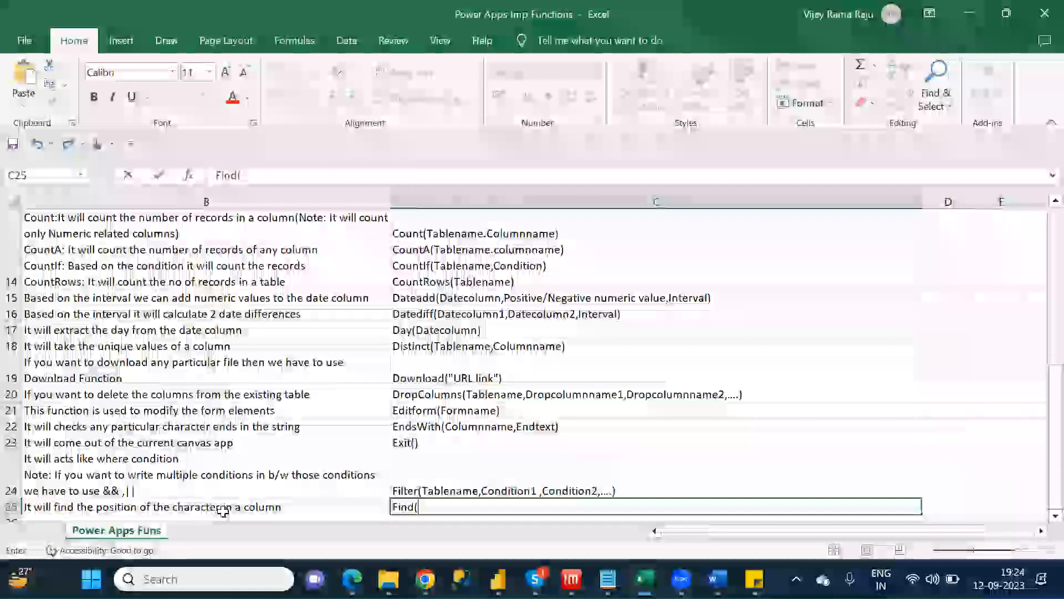
text(Columna)
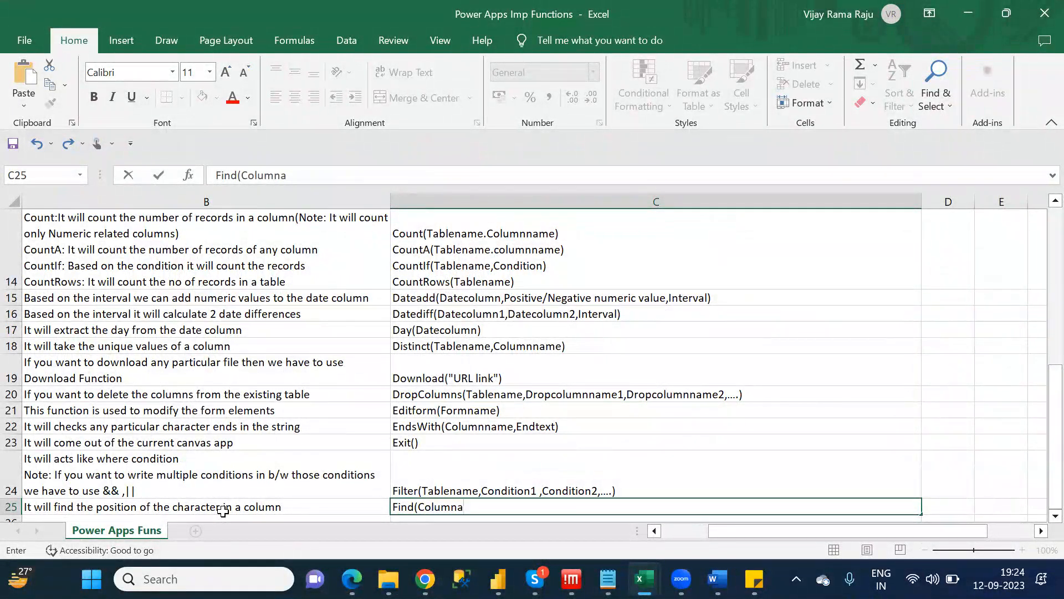
text(me,)
key(BackSpace)
key(BackSpace)
key(BackSpace)
key(BackSpace)
key(BackSpace)
key(BackSpace)
key(BackSpace)
key(BackSpace)
key(BackSpace)
key(BackSpace)
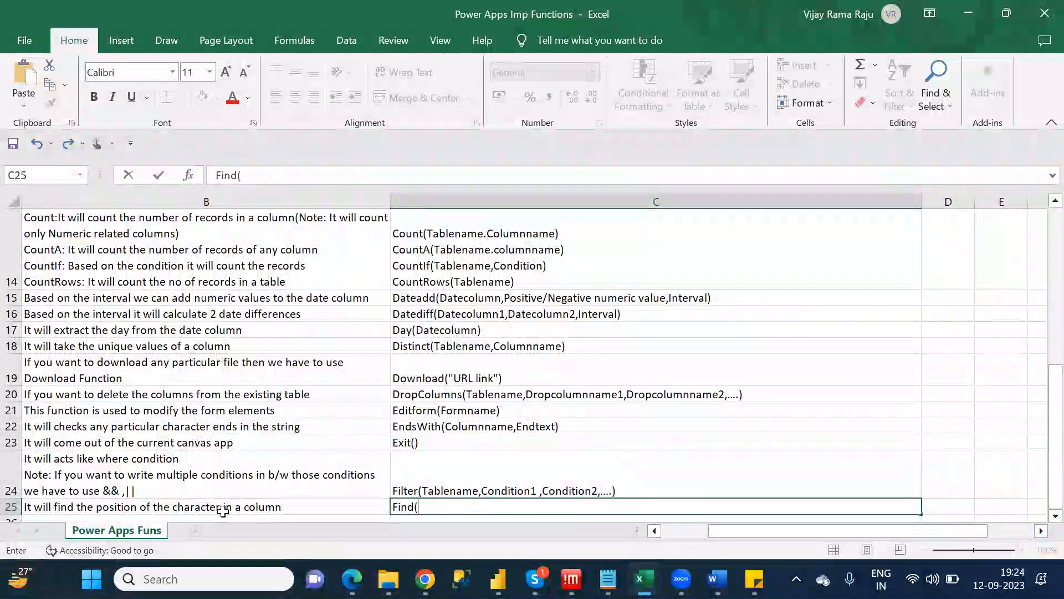
Complete the Find syntax in C25 as Find(FindValue,Columnname,1).
text(FindValue)
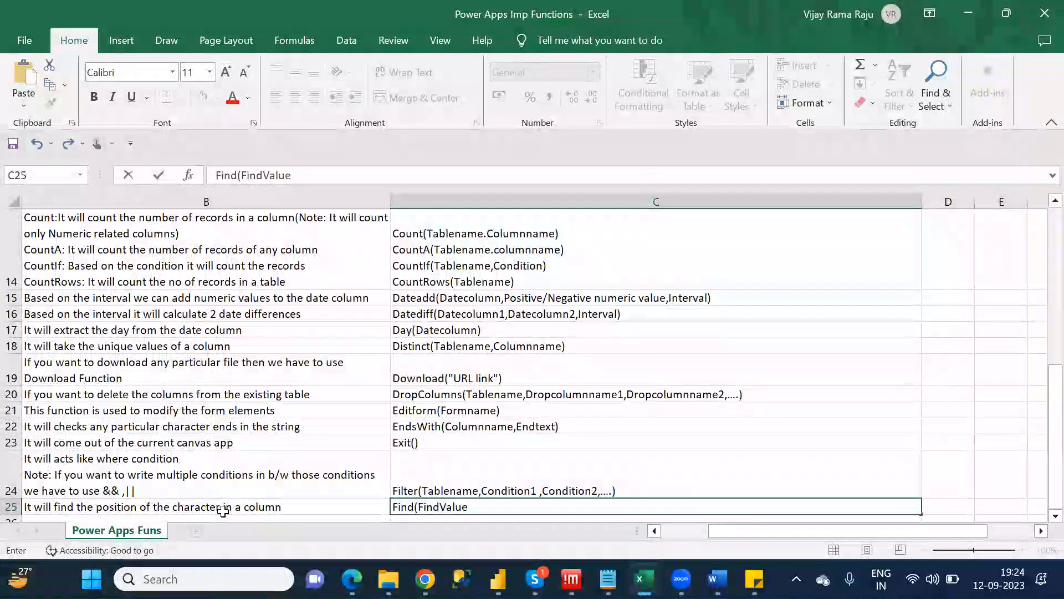
text(,Columnname,1)
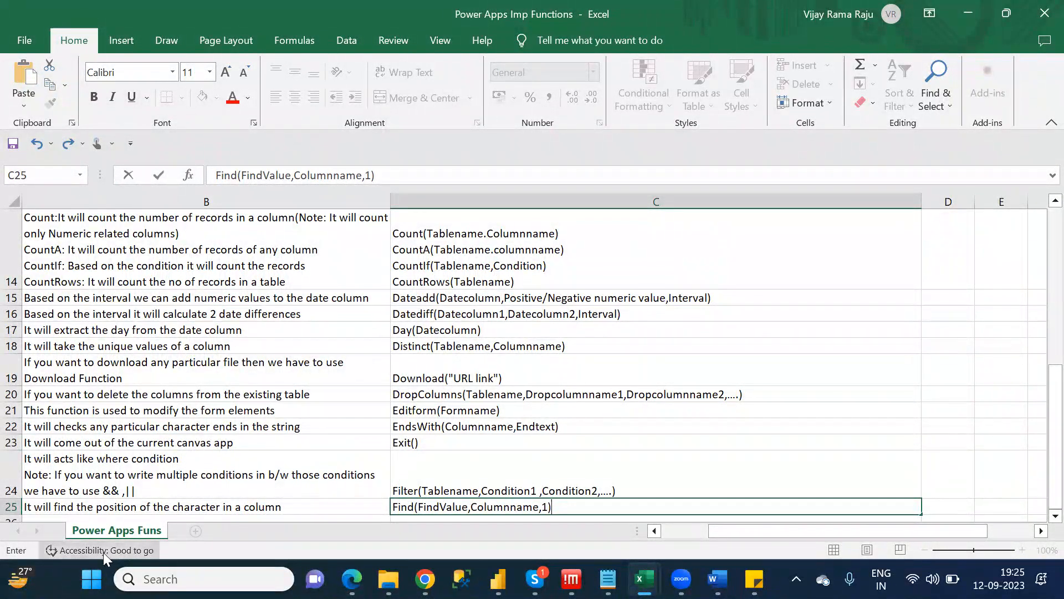
double_click(449, 508)
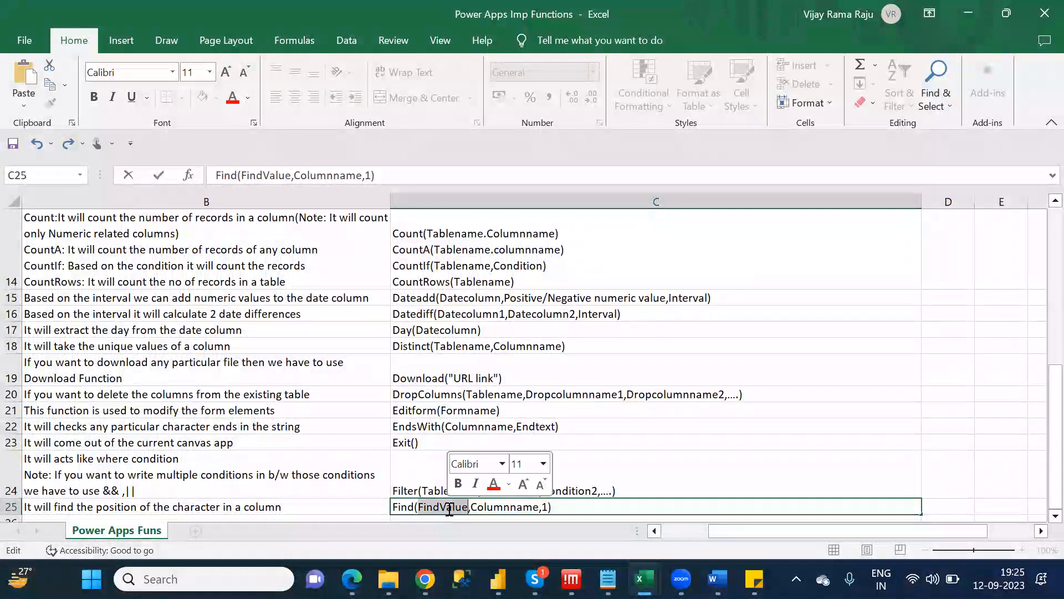
double_click(514, 508)
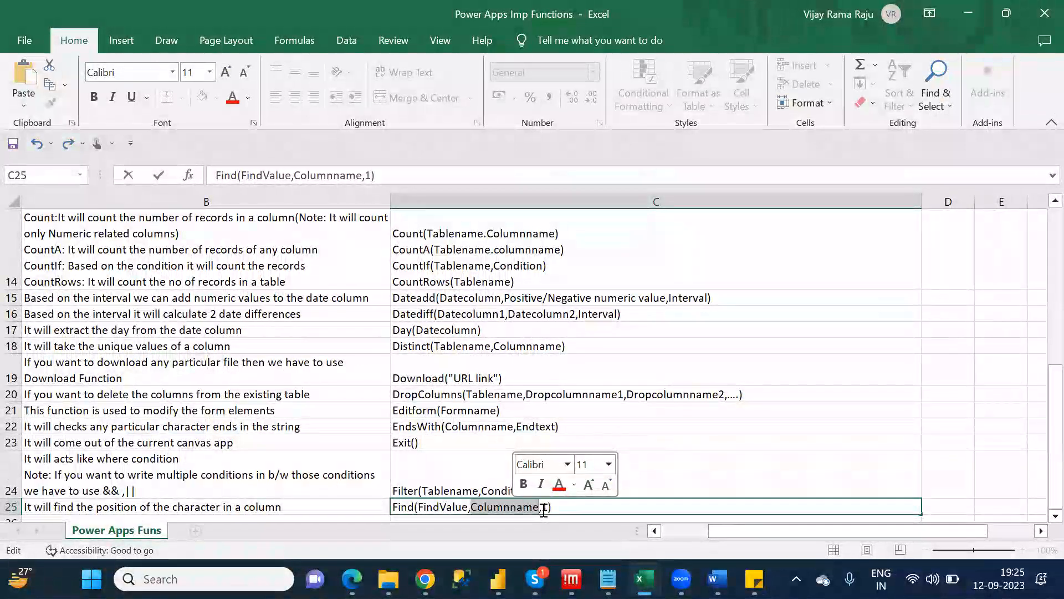
double_click(450, 508)
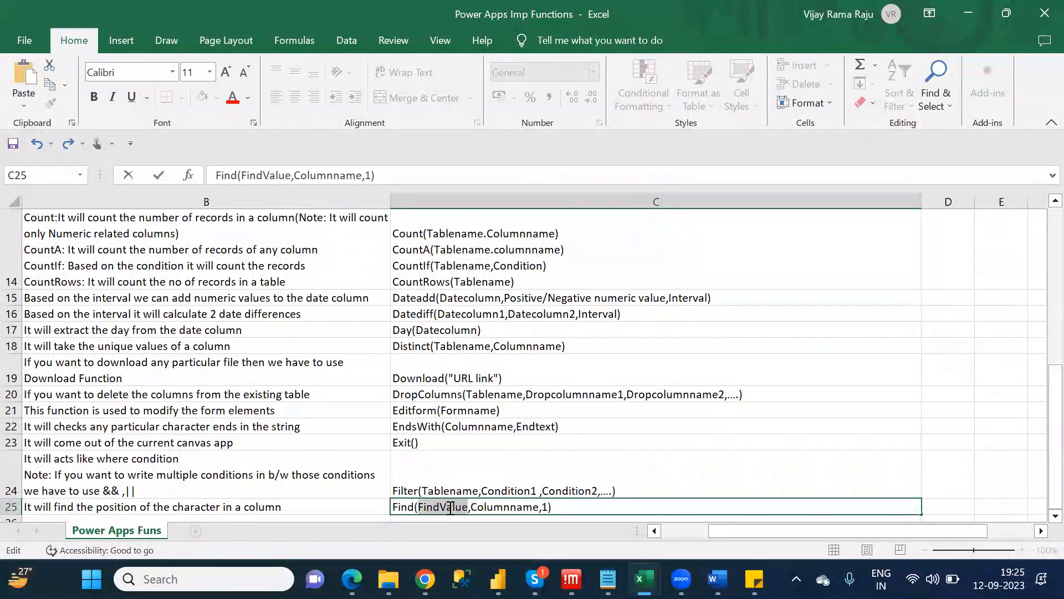
double_click(499, 510)
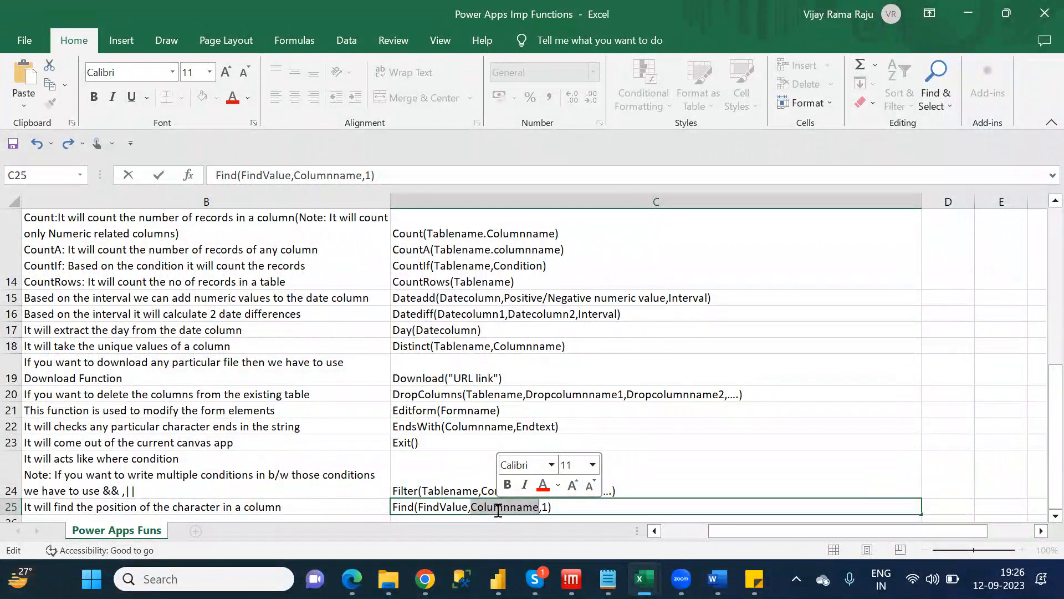
key(Right)
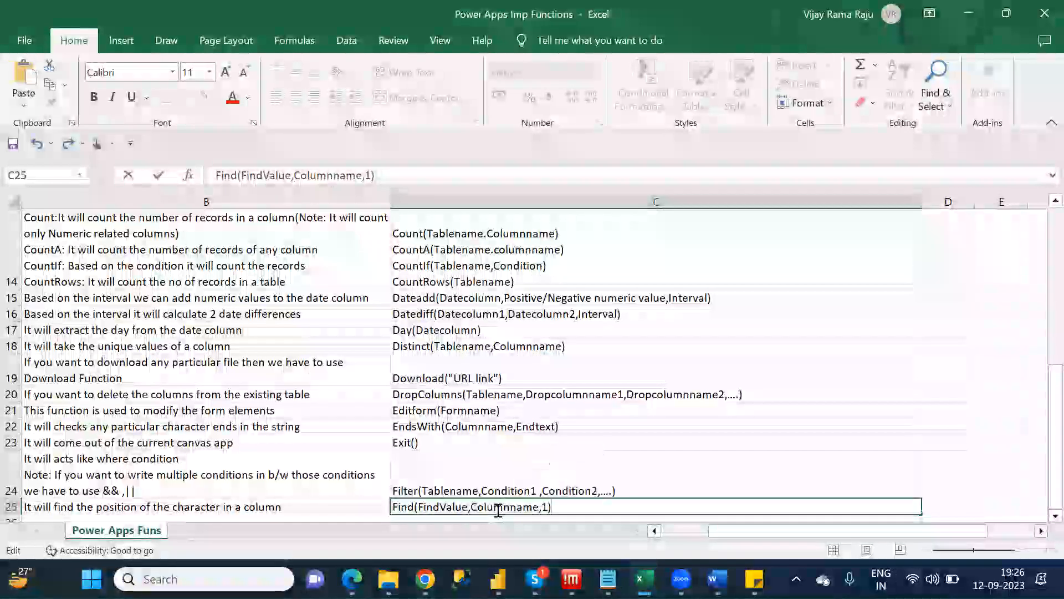
click(260, 506)
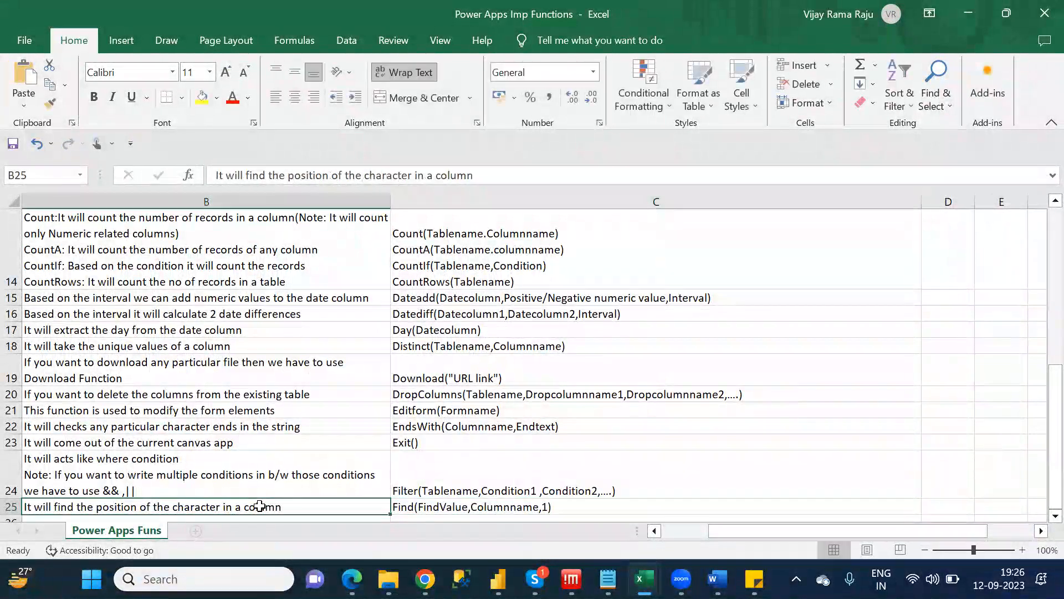
Look up the function after Find in the Category_Wise_Functions notes and enter First as the function name in A26.
key(Down)
key(Left)
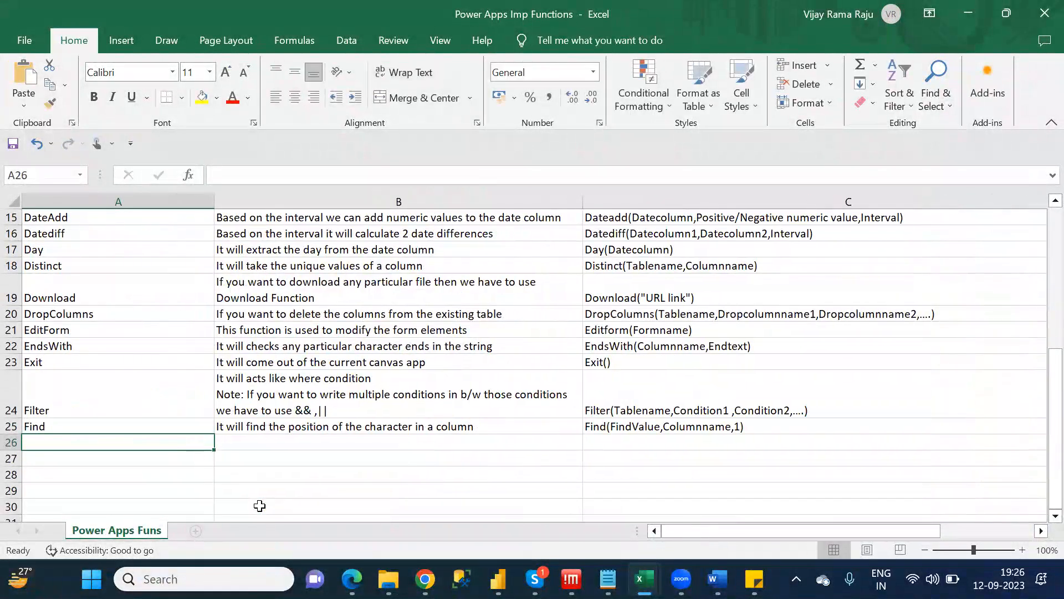
key(alt+Tab)
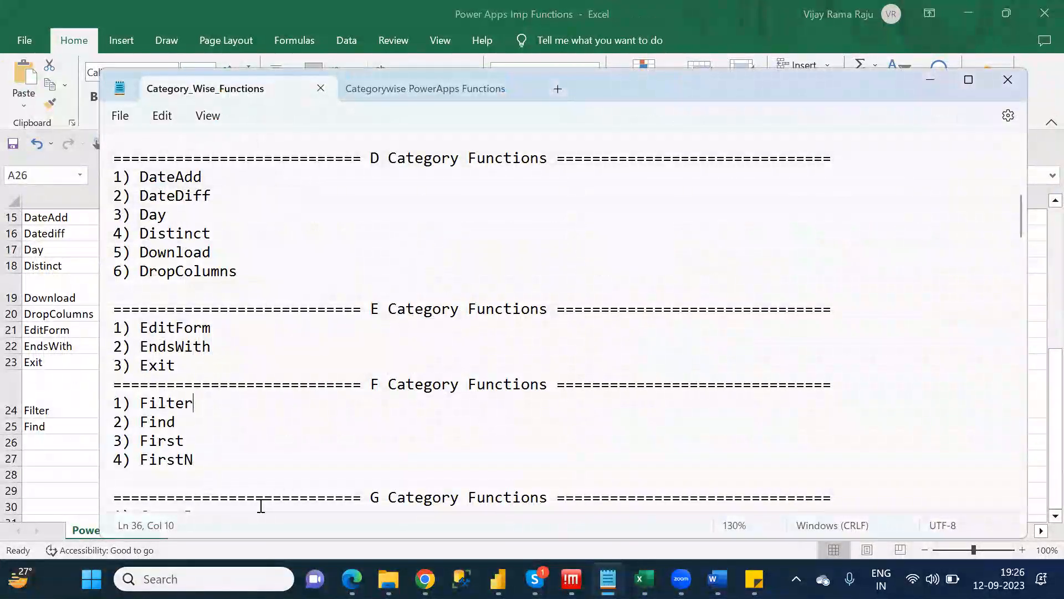
key(alt+Tab)
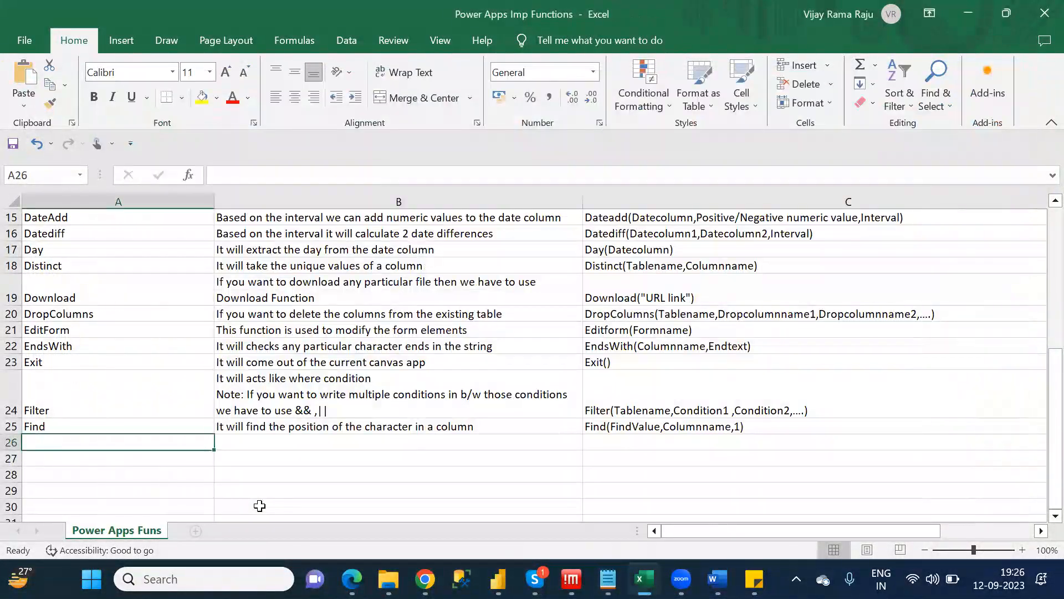
text(First)
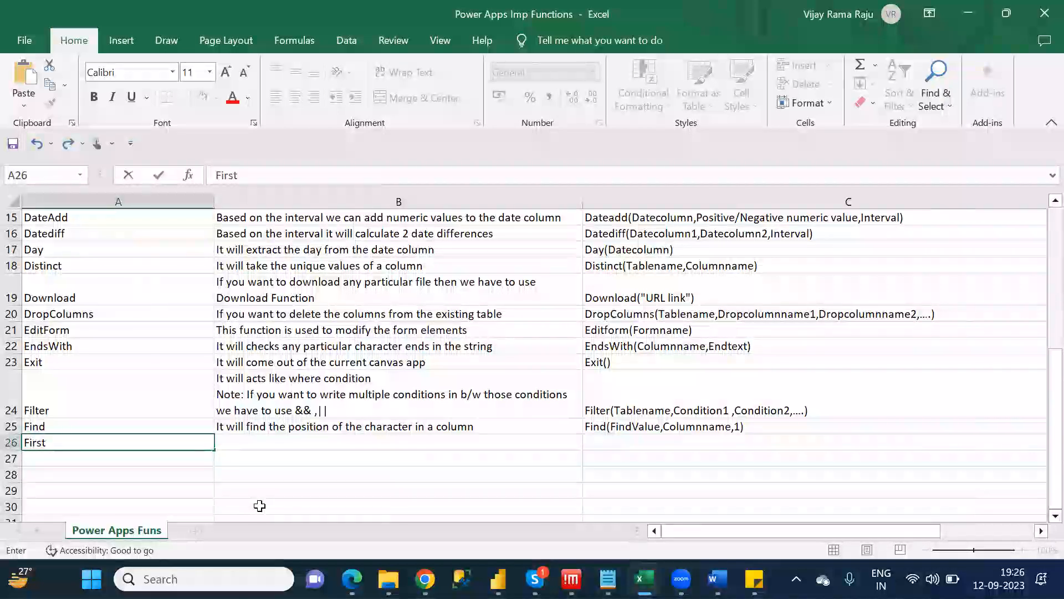
Enter the First description in B26: "It always returns 1st row from the datasource table".
key(Tab)
text(It always returns)
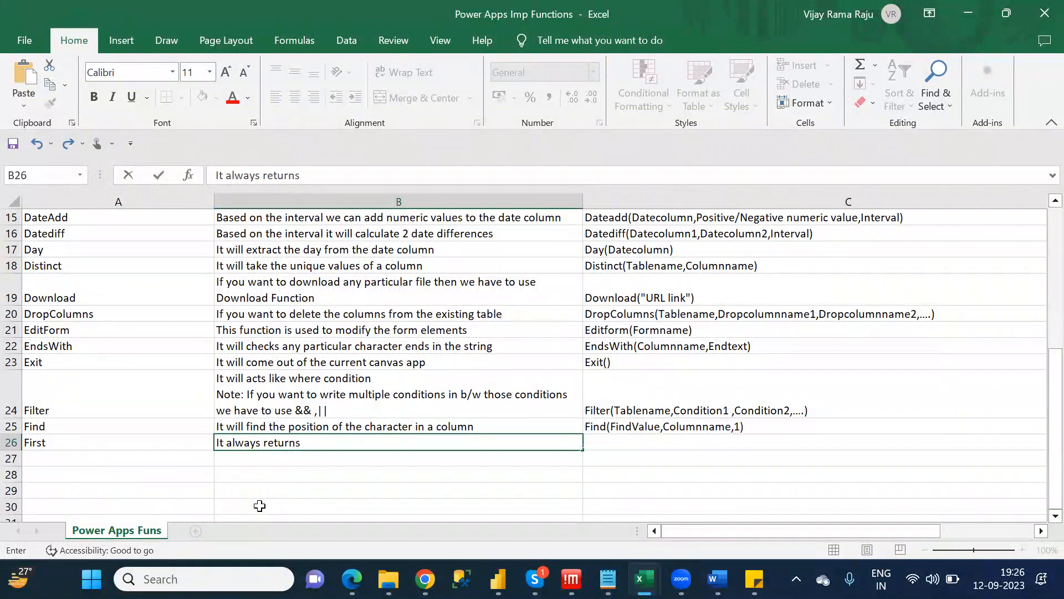
text( 1st row from the d)
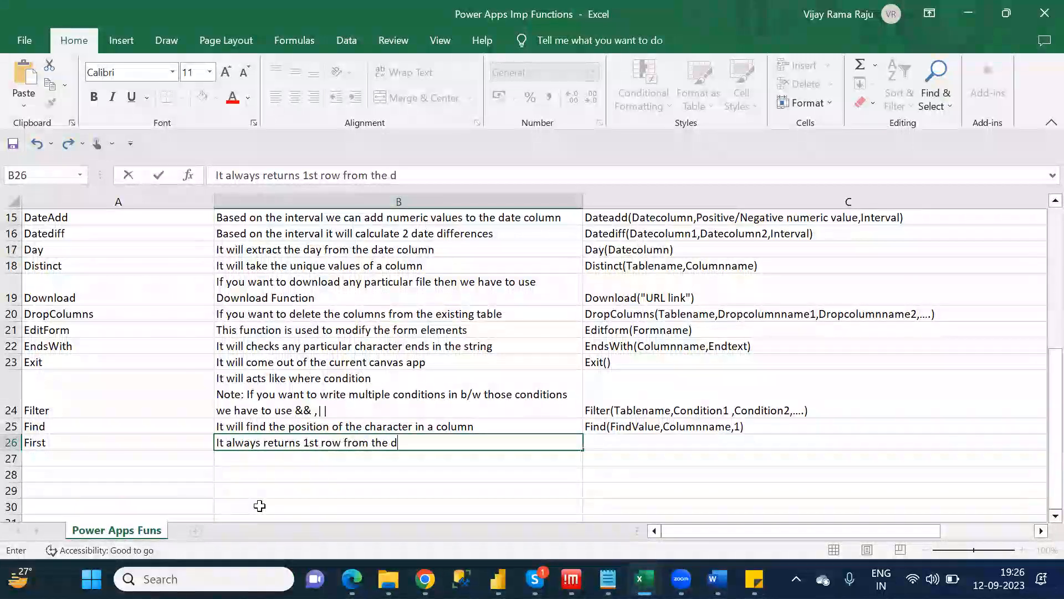
text(ataba)
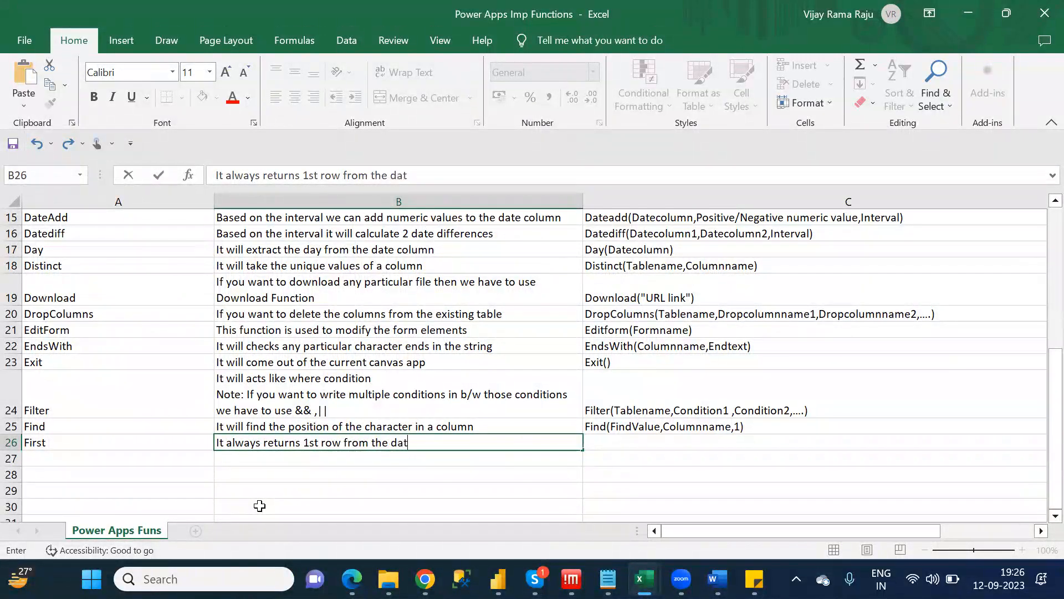
key(BackSpace)
key(BackSpace)
key(BackSpace)
text(source table)
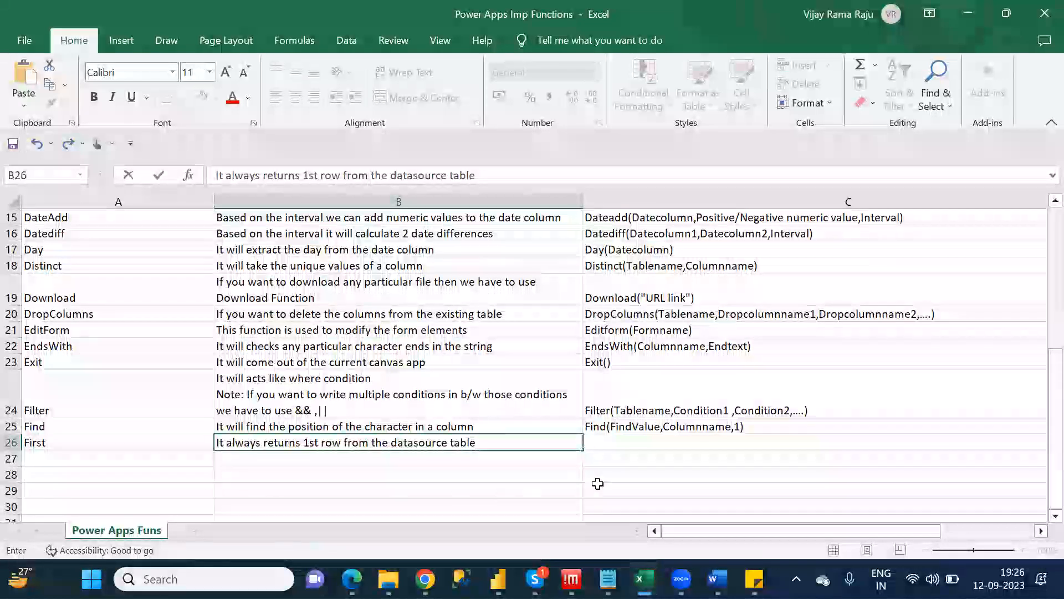
Enter the syntax of the First function in C26 as First(Tablename).
click(633, 450)
click(615, 441)
scroll(615, 441, right, 3)
text(firs)
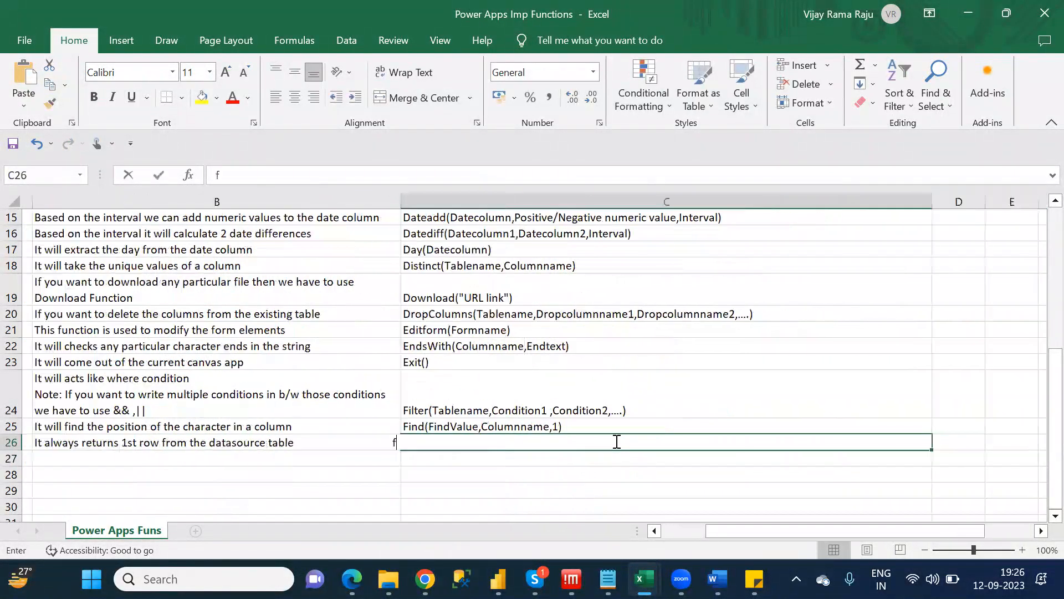
key(BackSpace)
key(BackSpace)
key(BackSpace)
key(BackSpace)
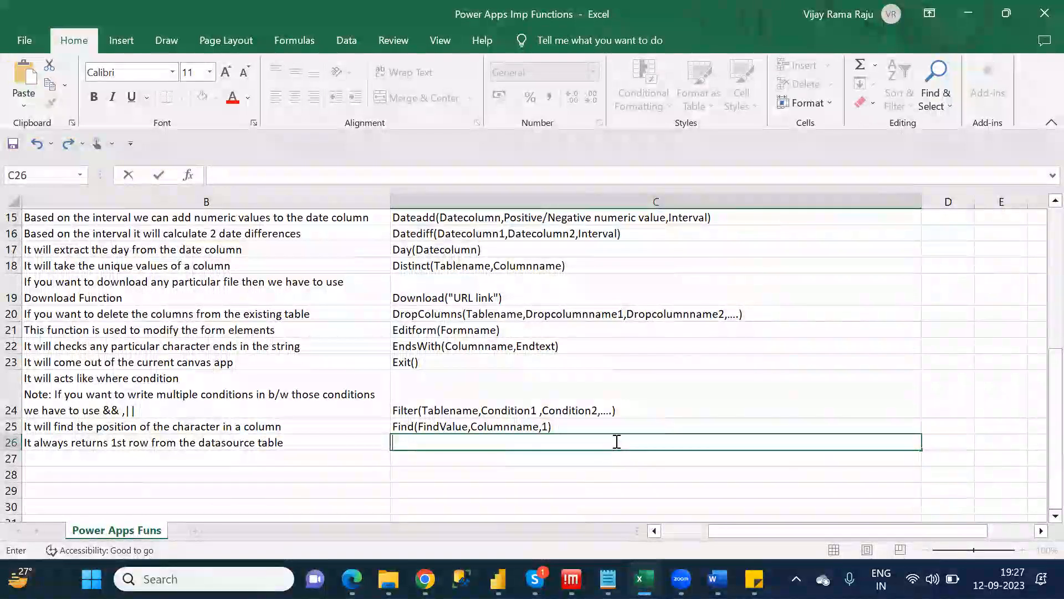
text(Firsty)
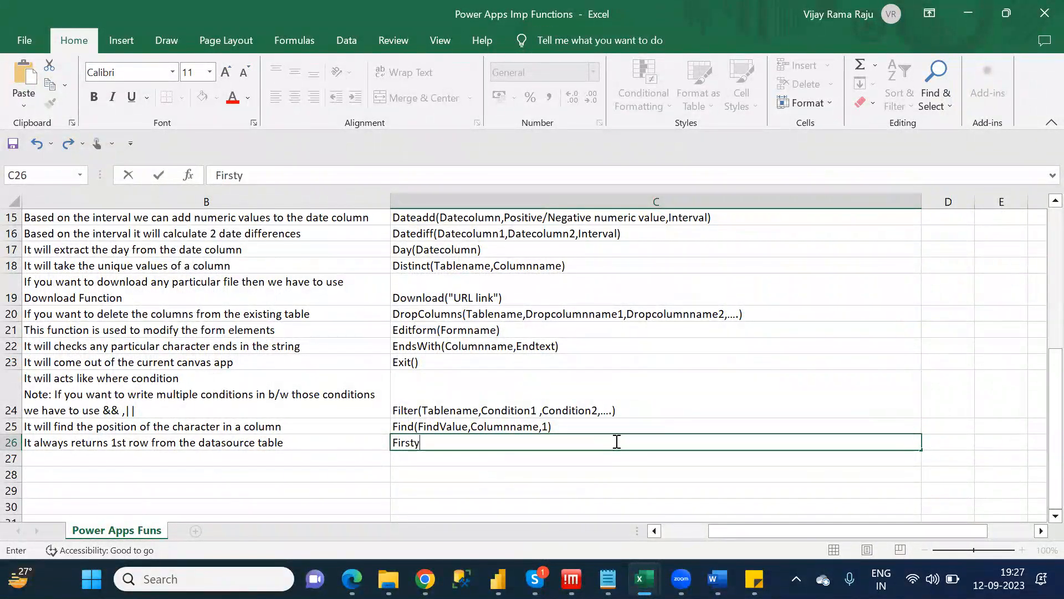
text((Tablename)
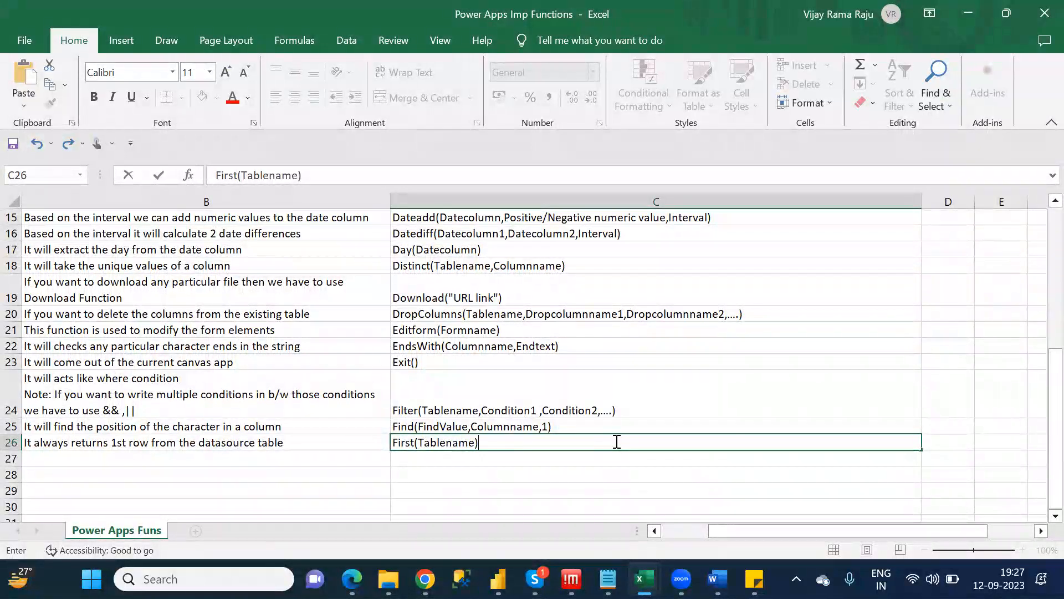
Enter FirstN as the next function name in A27.
click(283, 458)
key(Left)
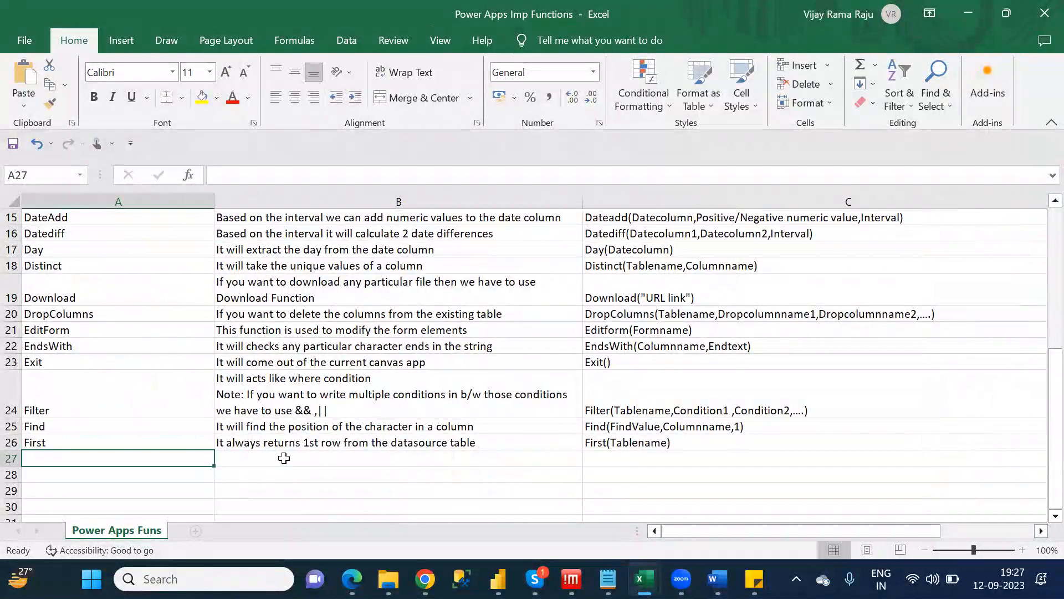
text(FirstN)
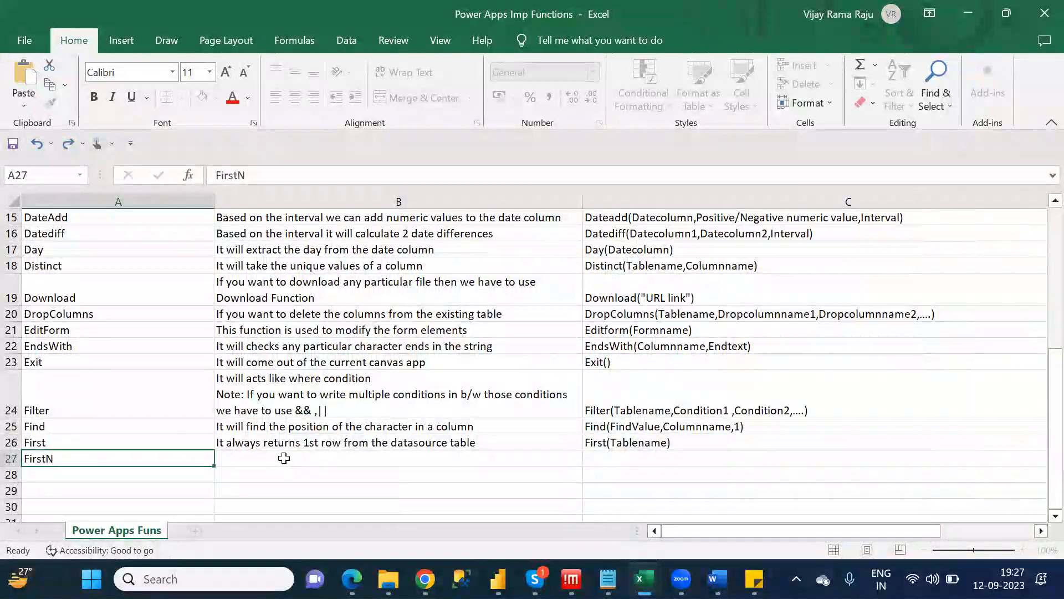
click(284, 458)
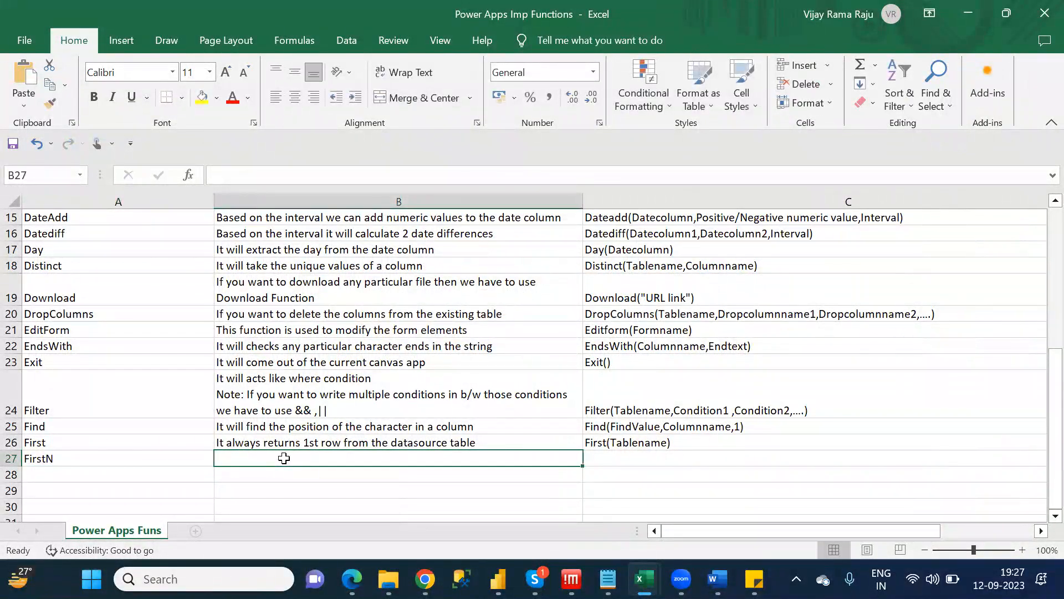
text(It w)
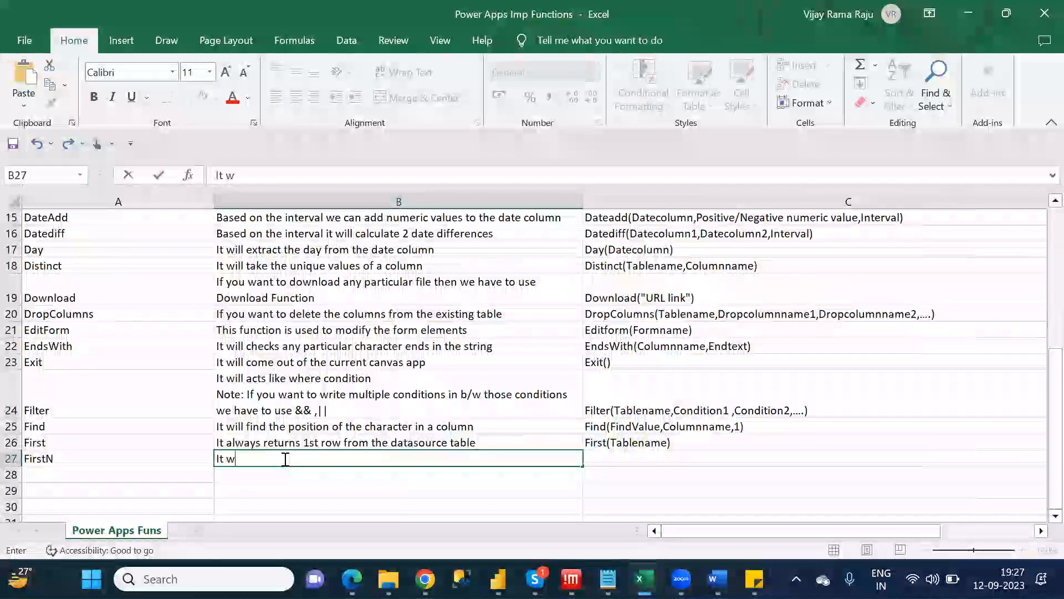
key(BackSpace)
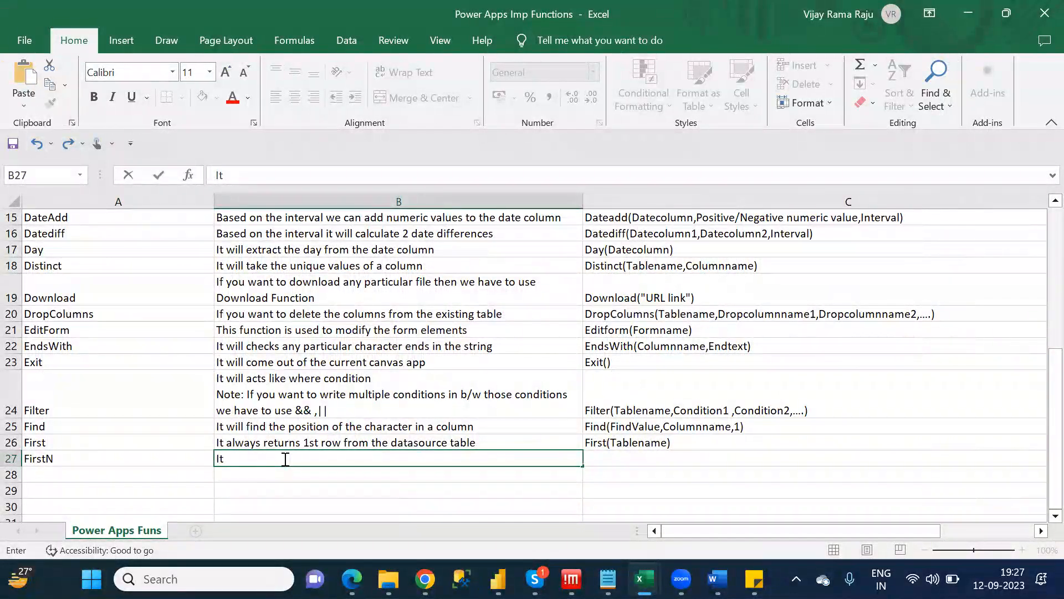
text(always returns)
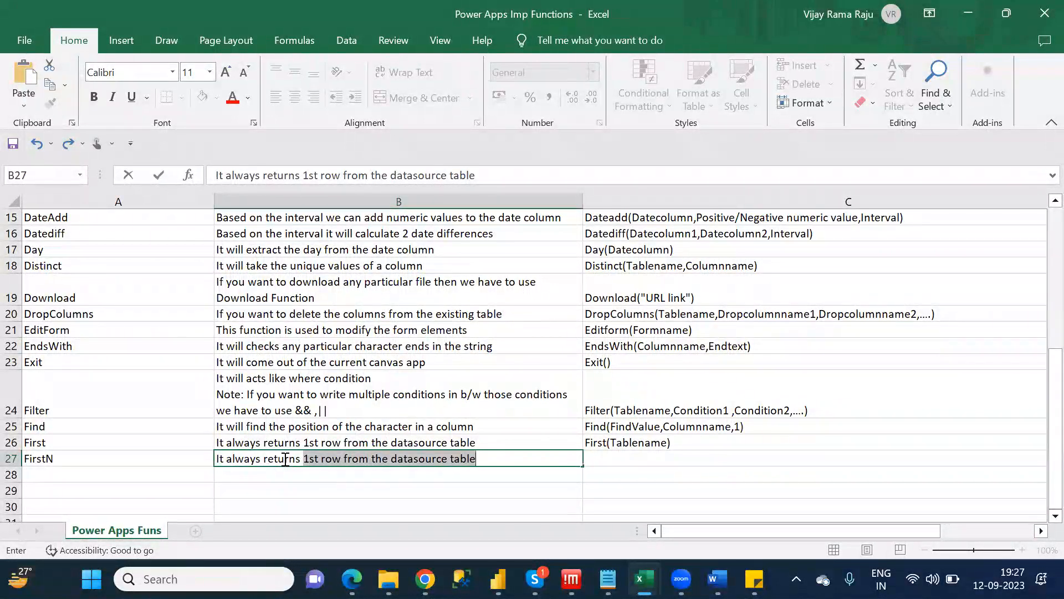
text(n)
key(BackSpace)
text(N r)
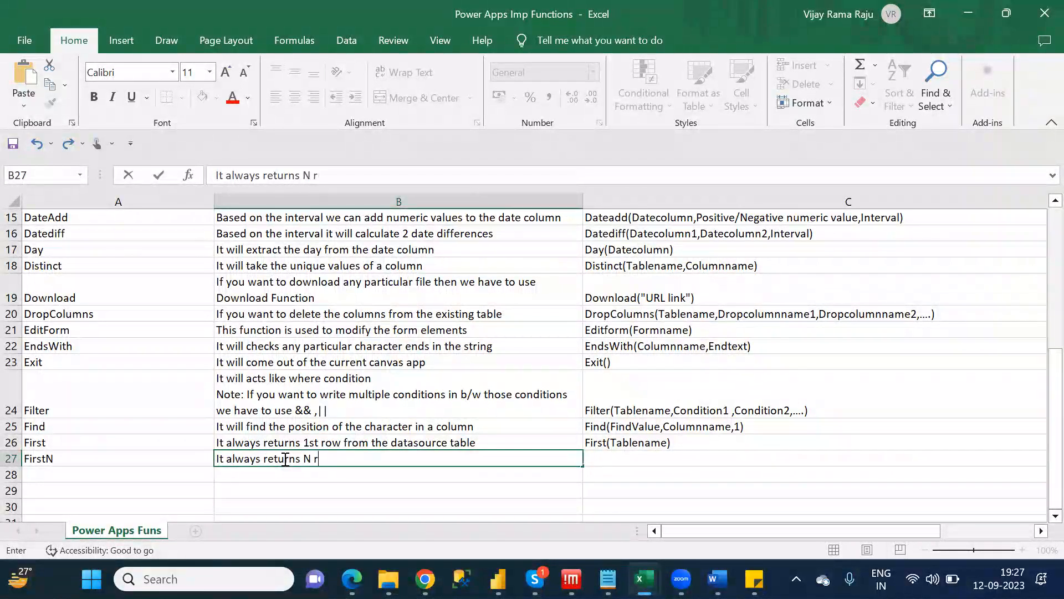
text(ows from)
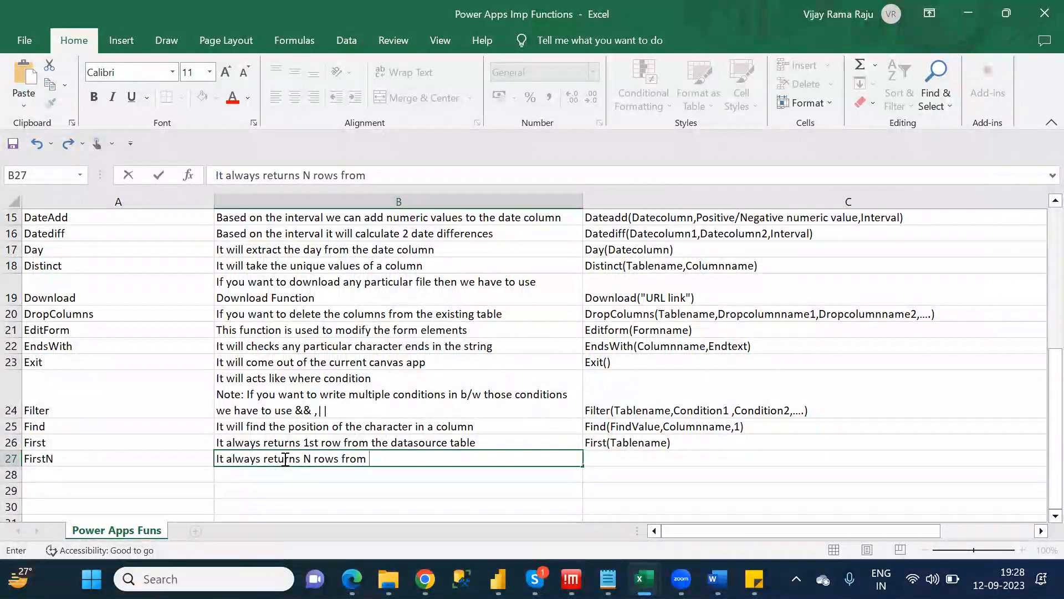
Replace the draft FirstN description in B27 with "From Top it will display N no of rows in datasource table".
drag(392, 459, 209, 455)
text(From)
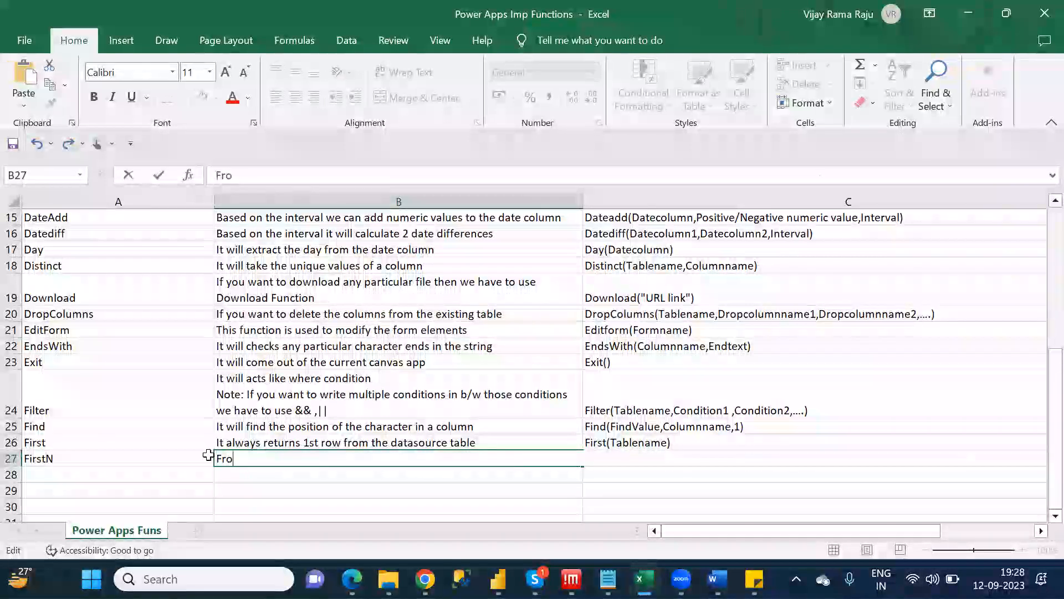
key(BackSpace)
key(BackSpace)
text(op)
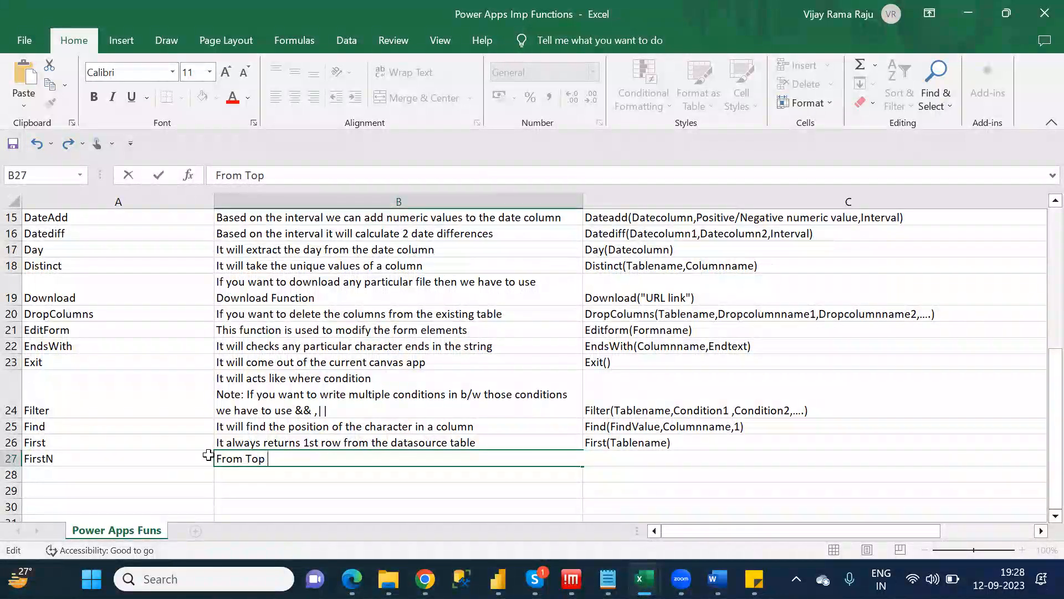
text( it will di)
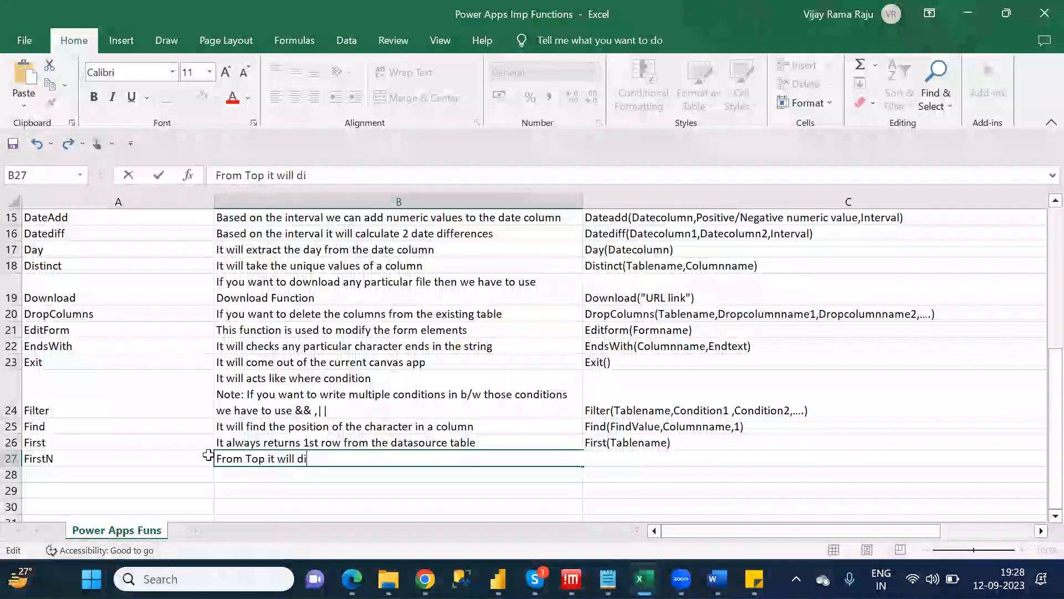
text(splay)
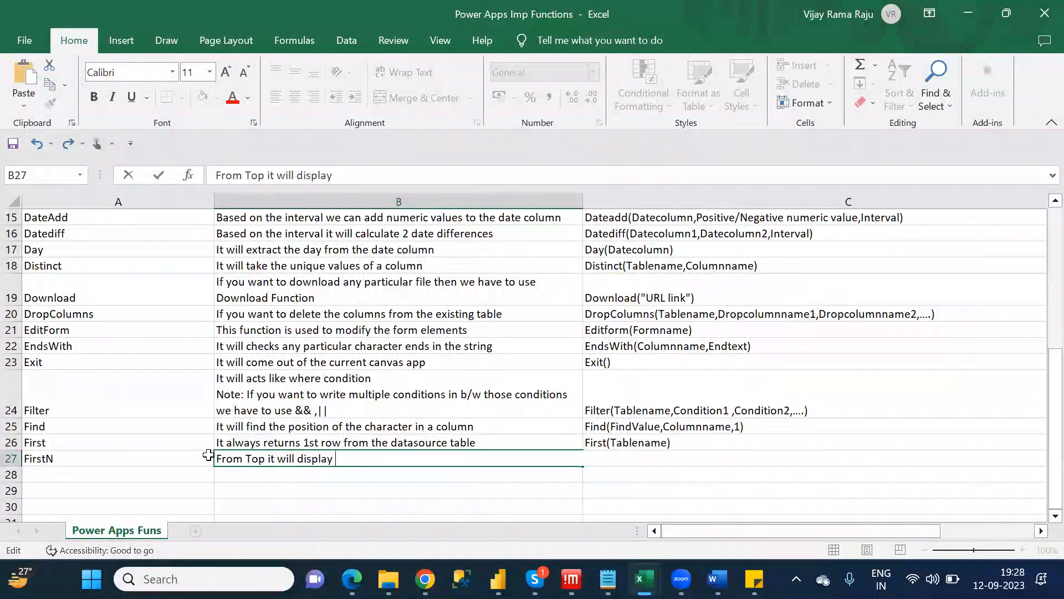
text( N no of rows from teh)
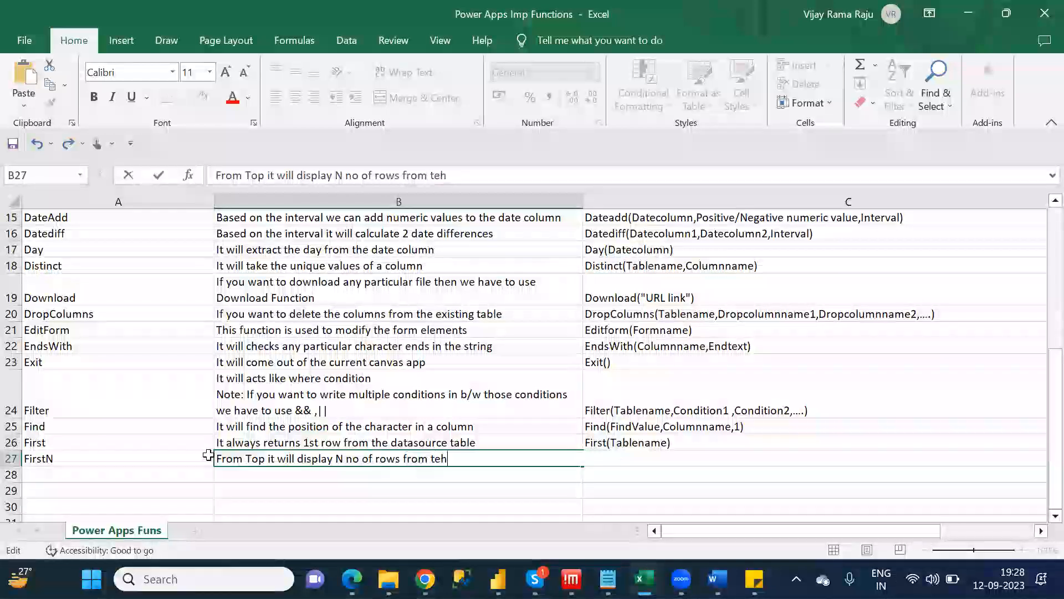
key(BackSpace)
key(BackSpace)
key(BackSpace)
key(BackSpace)
key(BackSpace)
key(BackSpace)
key(BackSpace)
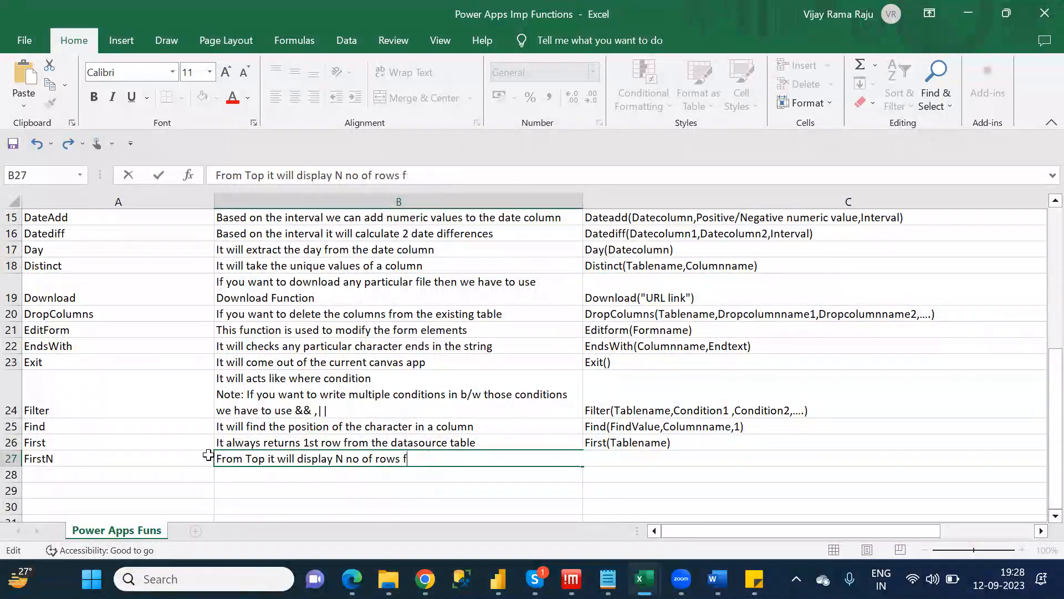
text(in datasoure)
key(BackSpace)
text(ce table)
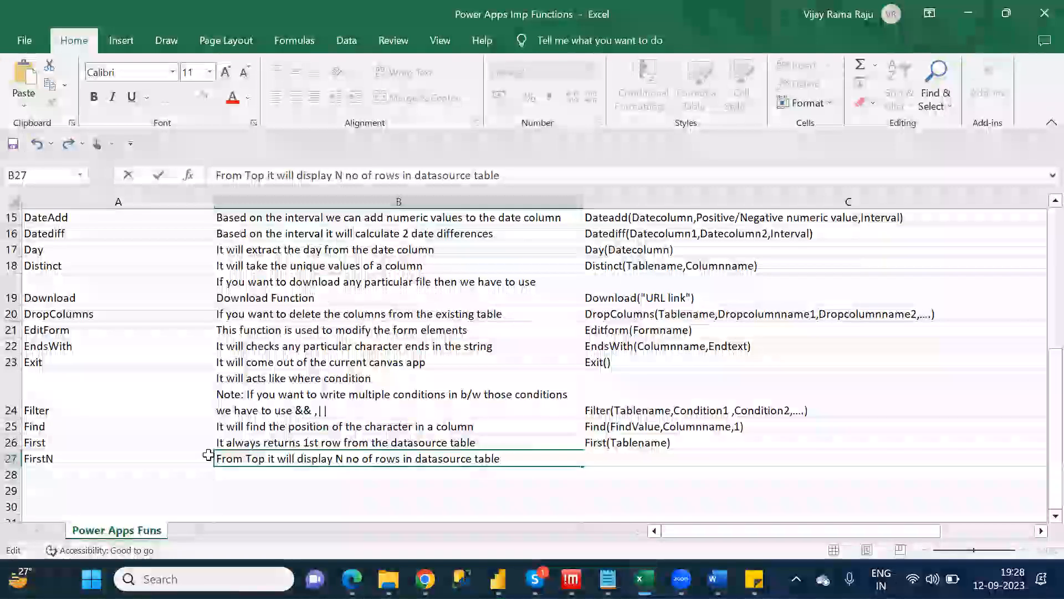
Enter the syntax of the FirstN function in C27 as FirstN(Tablename,No of Rows).
click(551, 442)
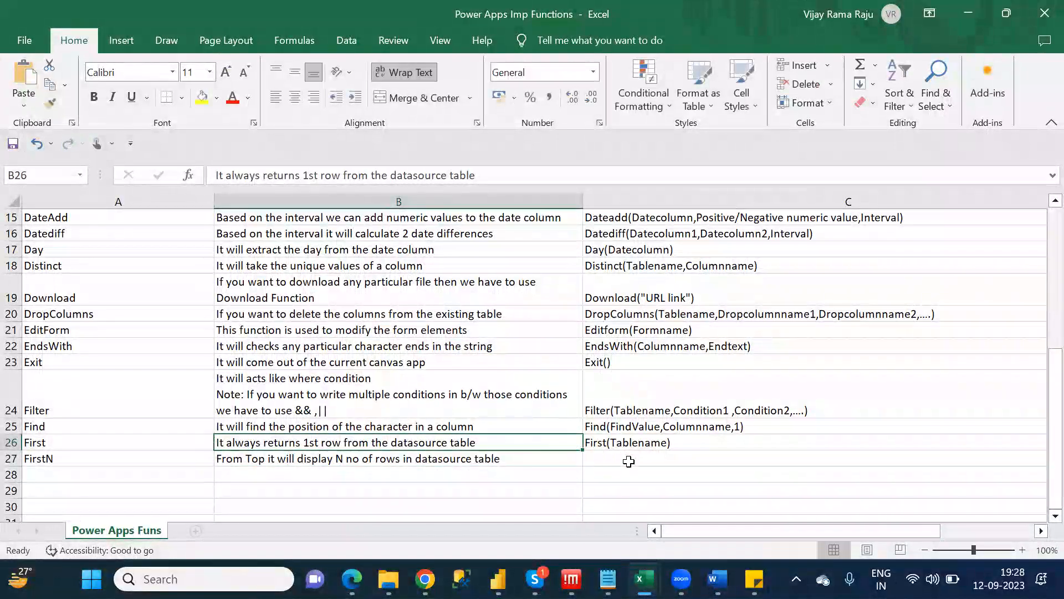
click(628, 461)
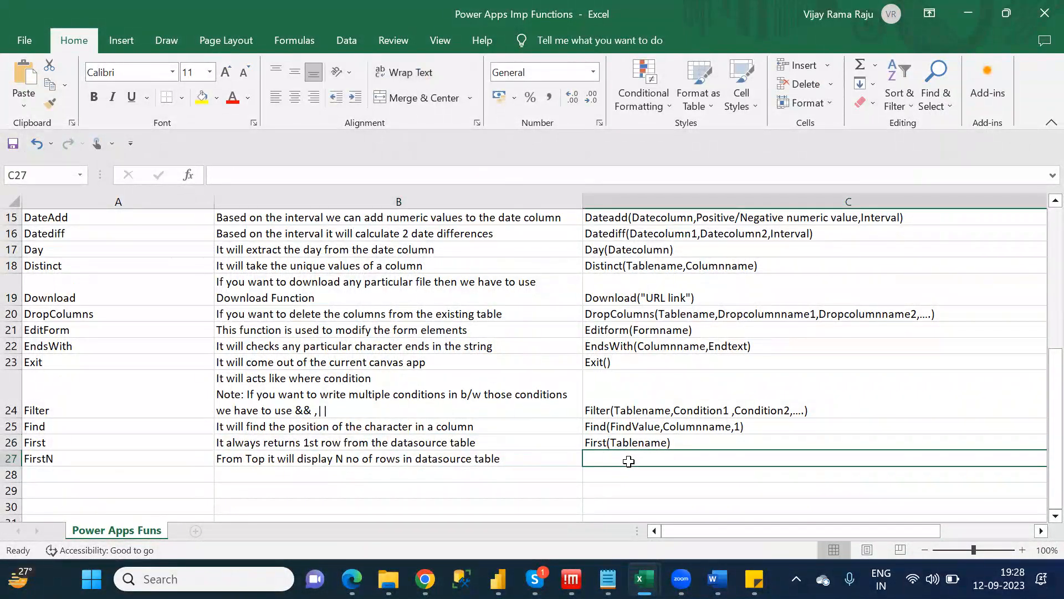
text(Fit)
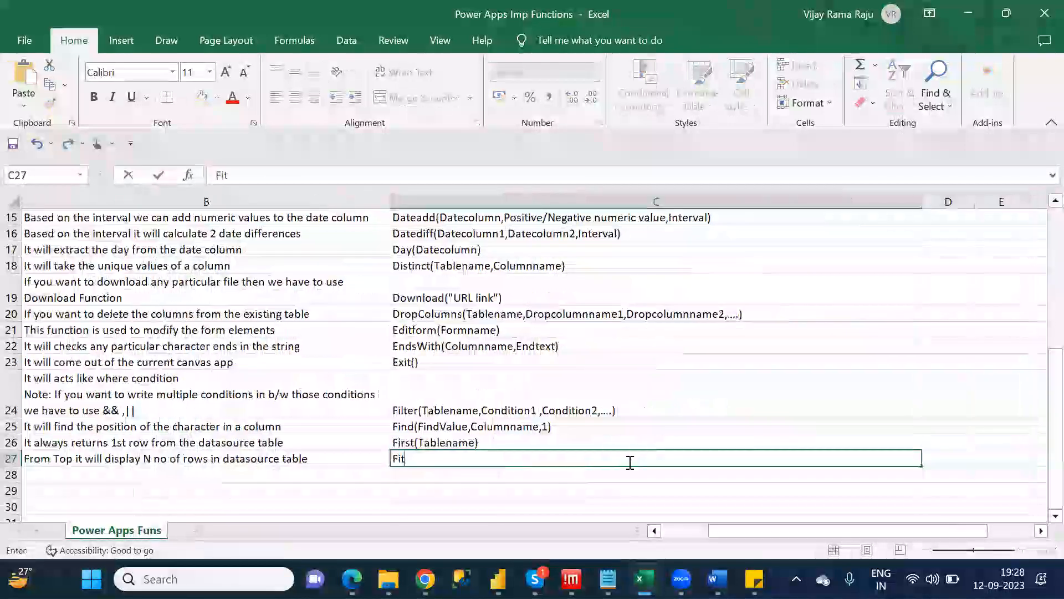
key(BackSpace)
text(rs)
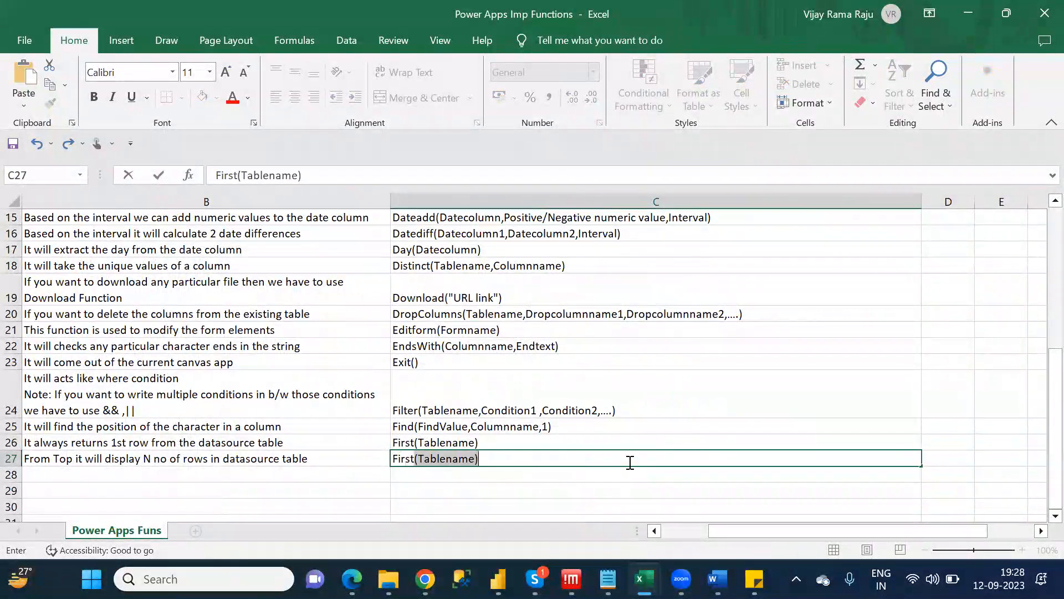
text(tN)
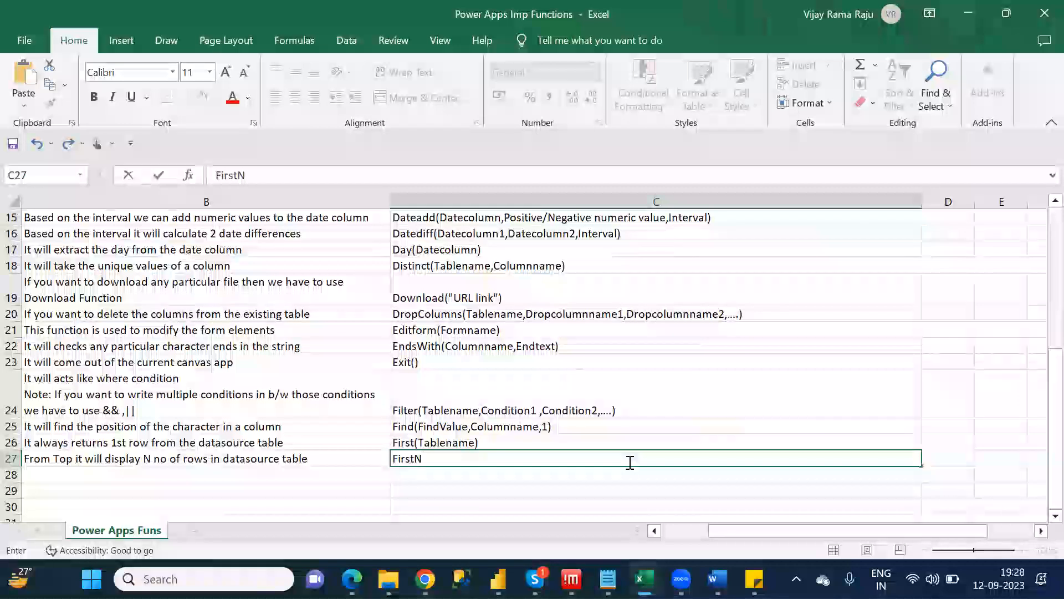
text(()
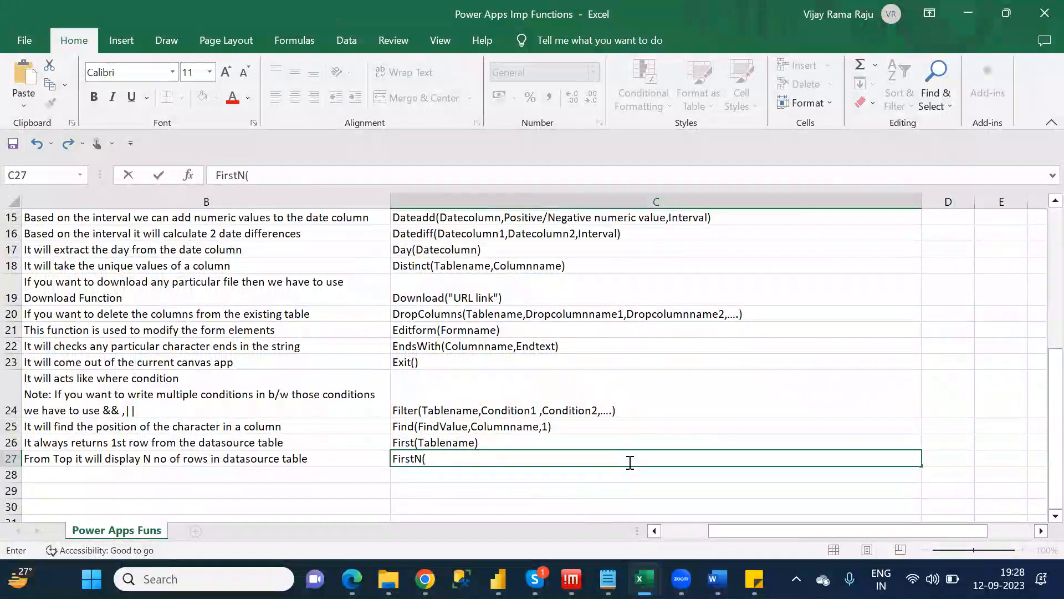
text(Tablename,)
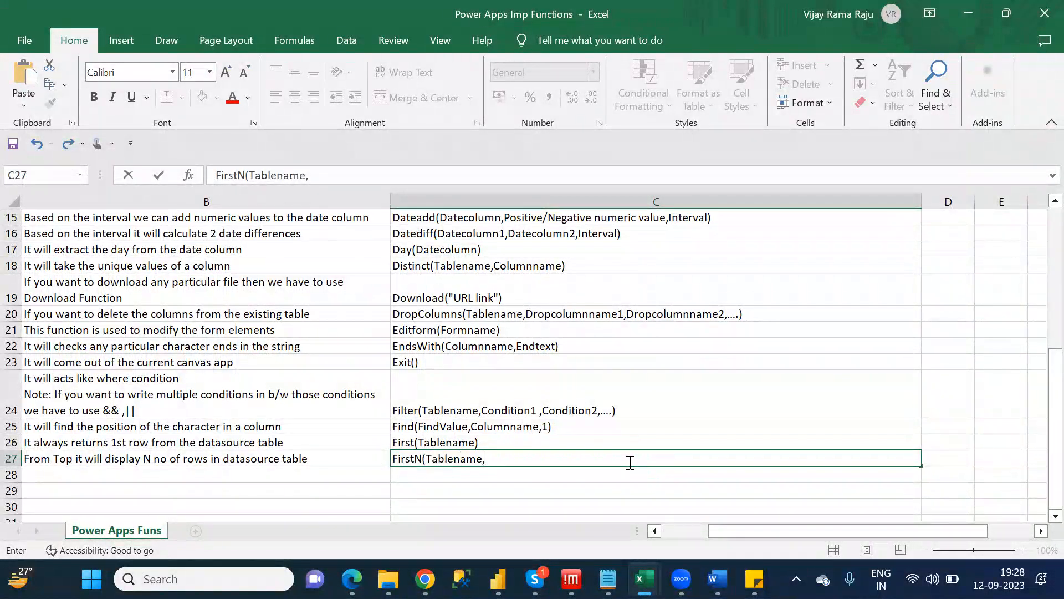
text(No of Rows)
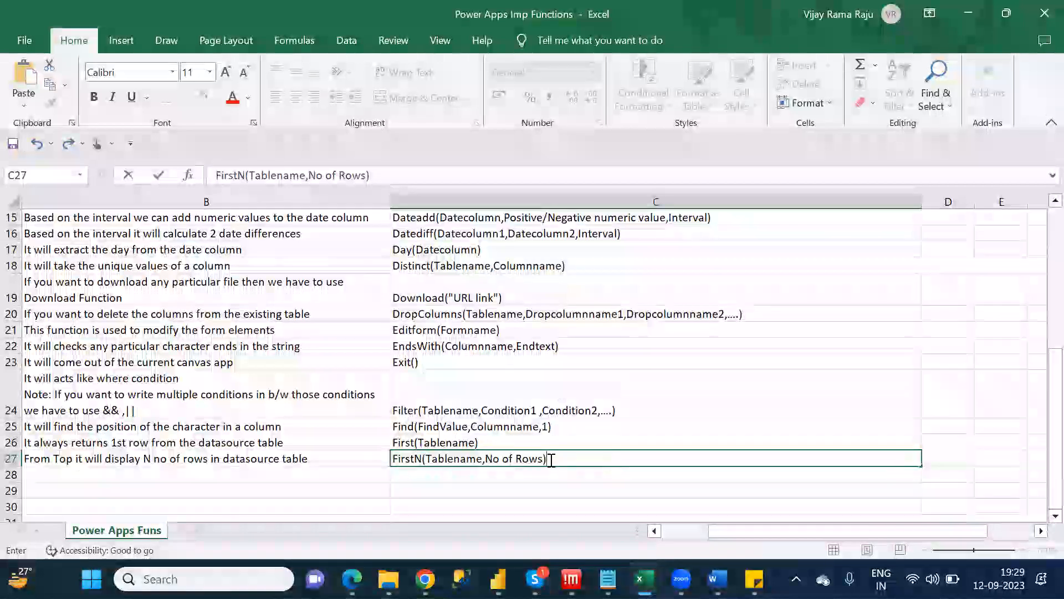
click(505, 470)
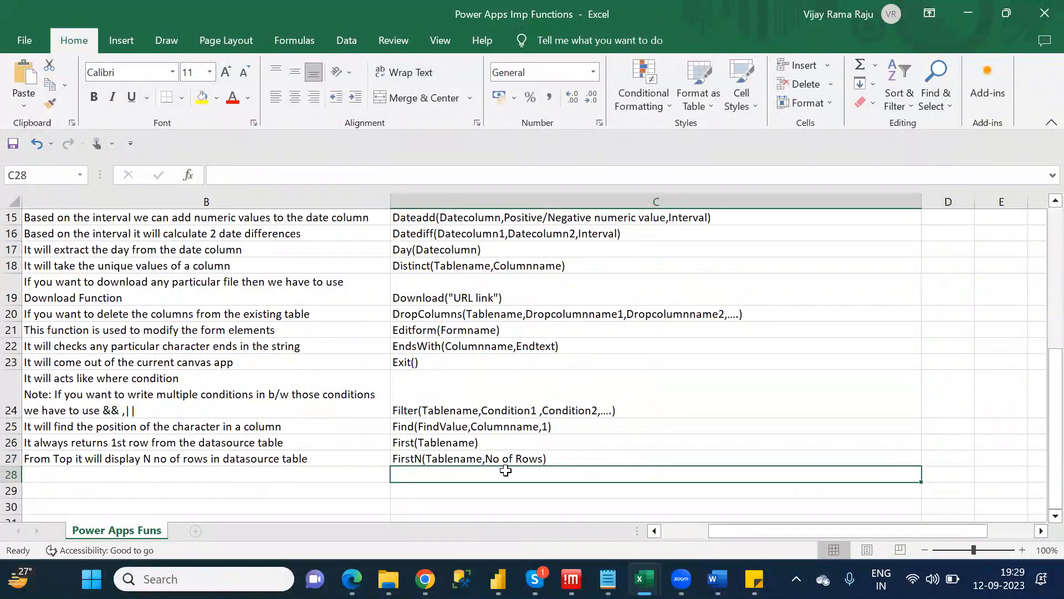
Look up the G category in the Category_Wise_Functions notes in Notepad, and enter GroupBy as the next function name in A28 of the Excel sheet.
key(Home)
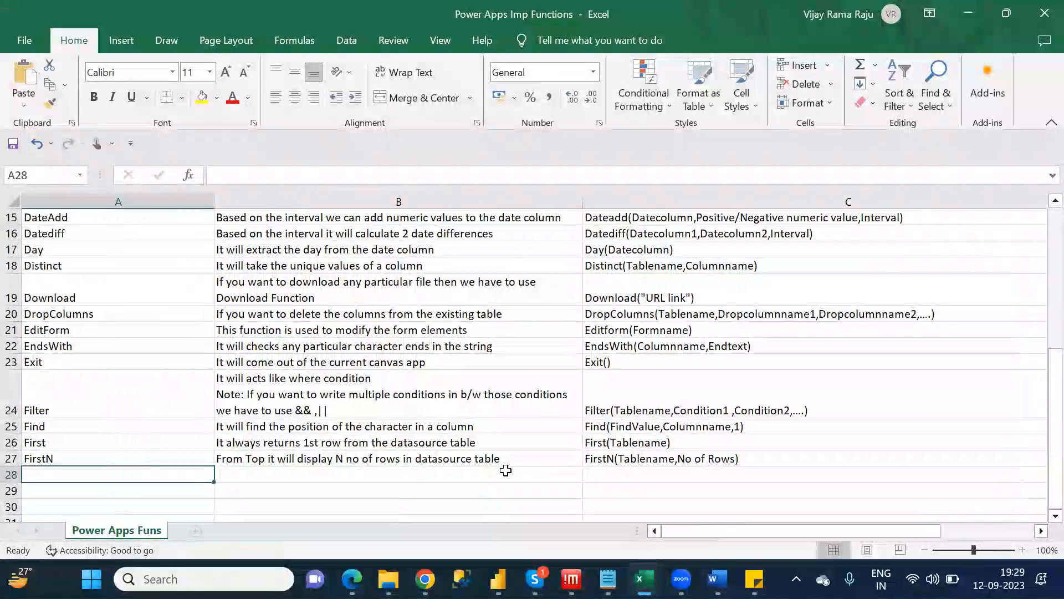
key(alt+Tab)
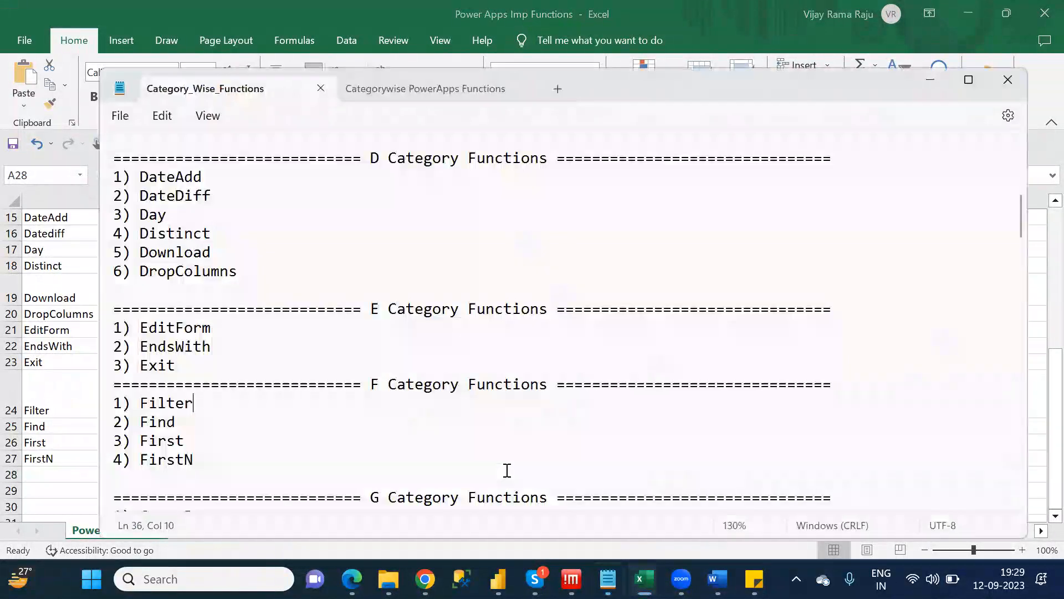
key(Down)
key(Down)
key(Down)
key(Down)
key(Down)
key(Down)
key(Down)
key(Down)
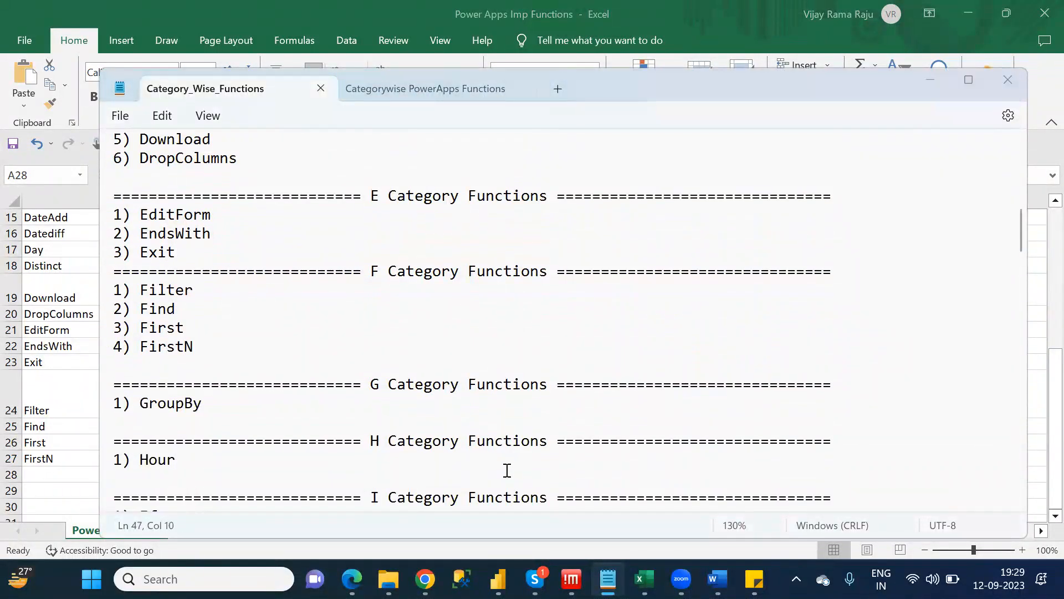
key(alt+Tab)
text(GroupBy)
key(Tab)
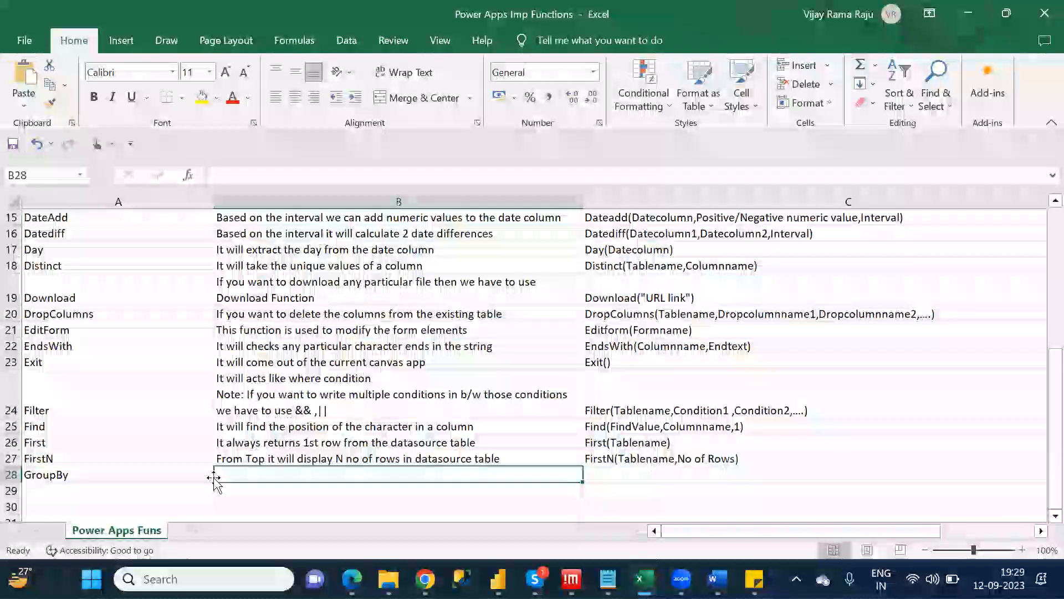
Enter the GroupBy description in B28: "If you want to summarise the data then we have to use GroupBy".
text(If you wna)
key(BackSpace)
key(BackSpace)
text(ant to sum)
text(mari)
text(z)
key(BackSpace)
text(se the data)
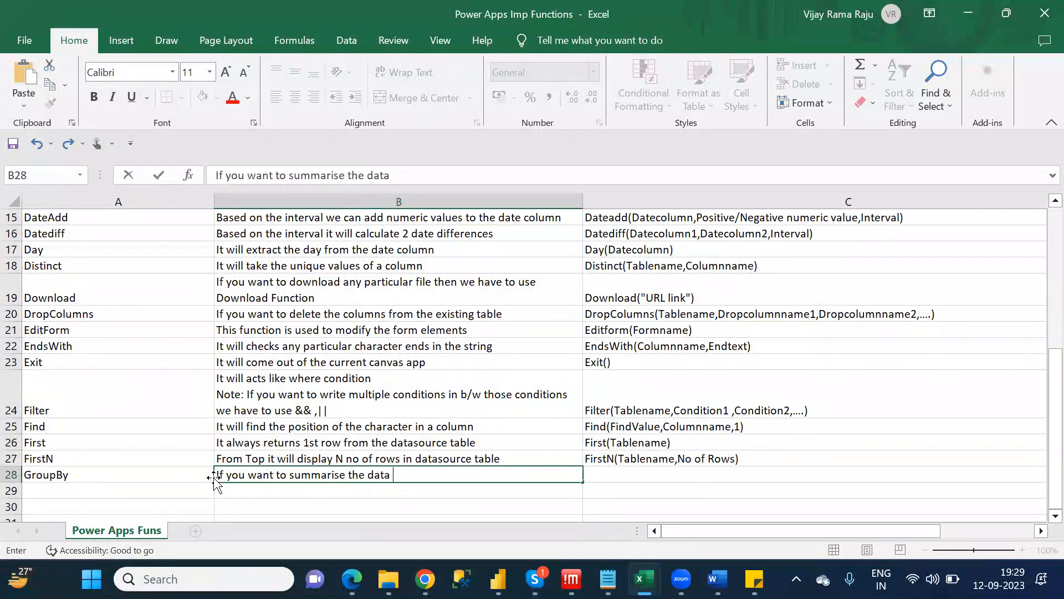
text( then we have t)
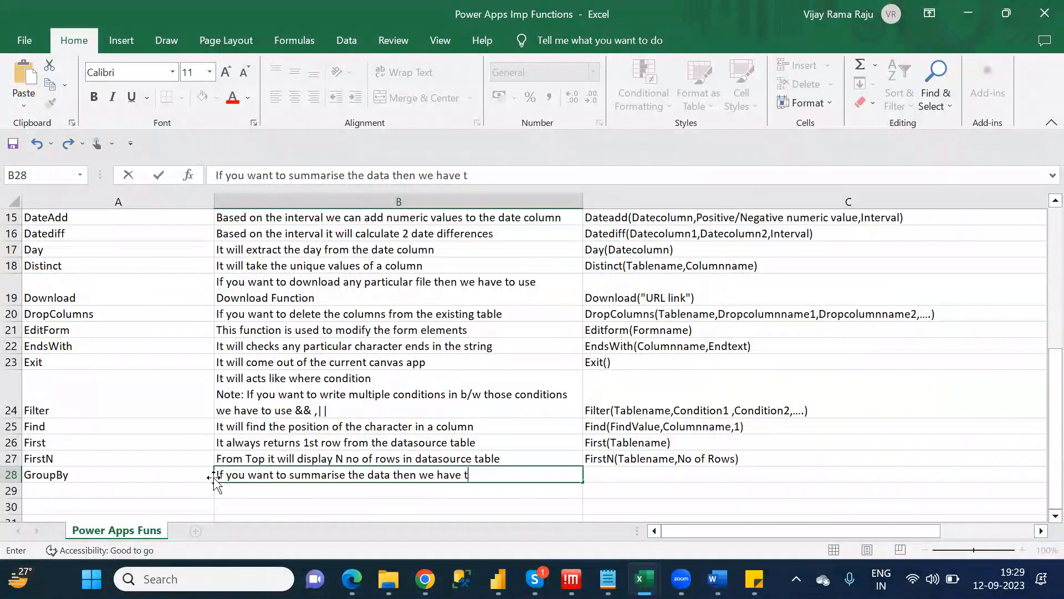
text(o use GroupBy)
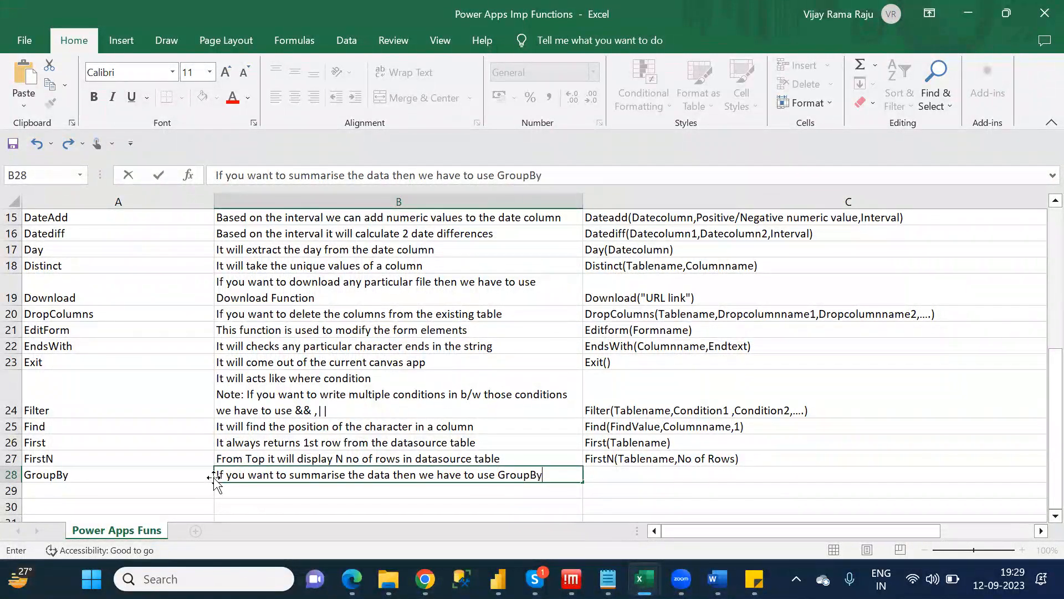
key(Tab)
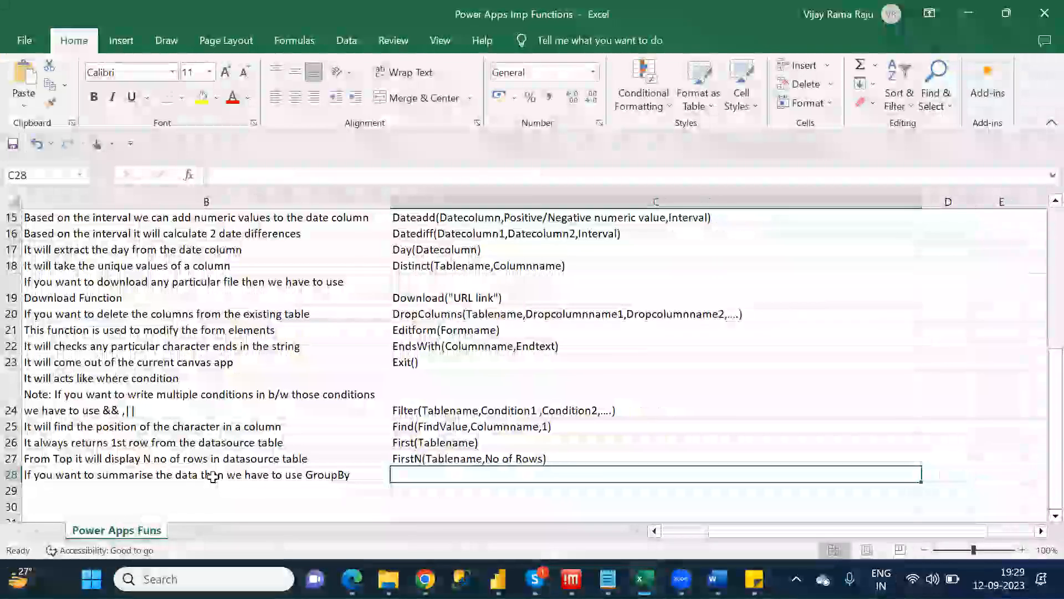
Start the GroupBy syntax in C28 with the table name and grouping columns: GroupBY(Tablename,Groupcol1,GroupCol2,......
text(GroupBY()
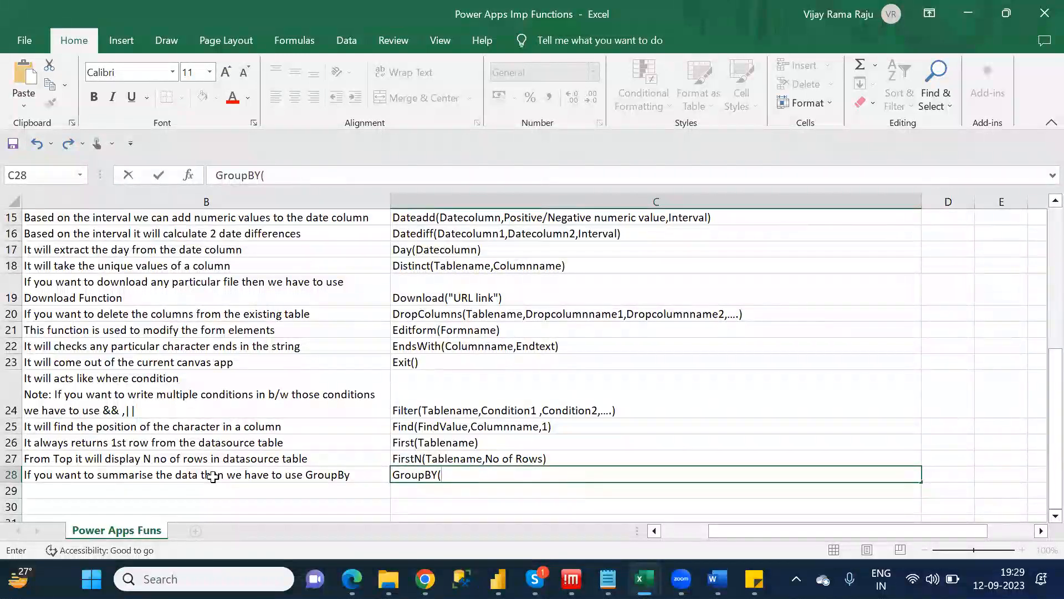
text(Tablename,)
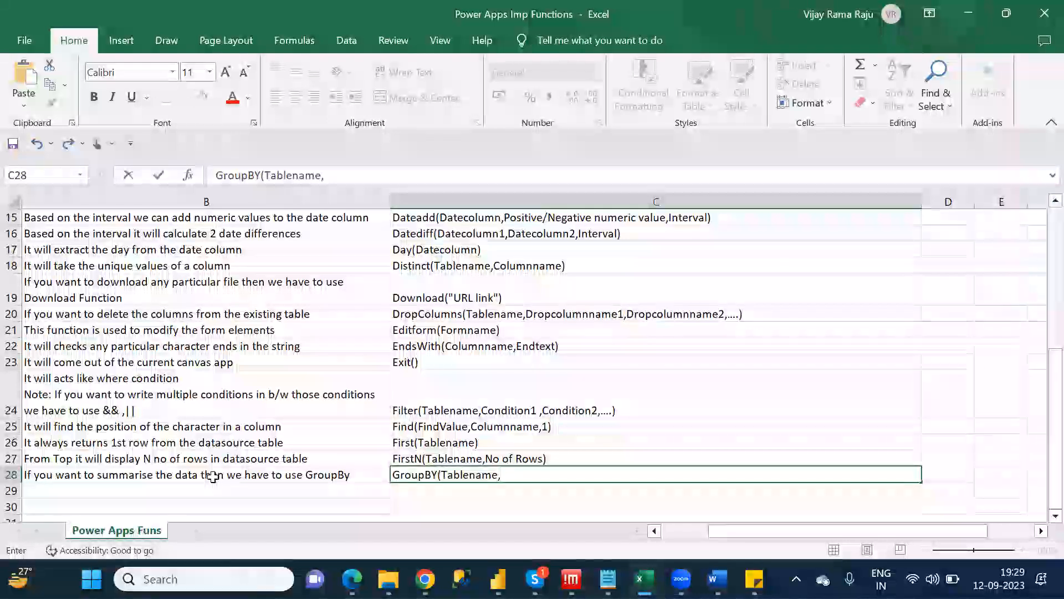
text(Group)
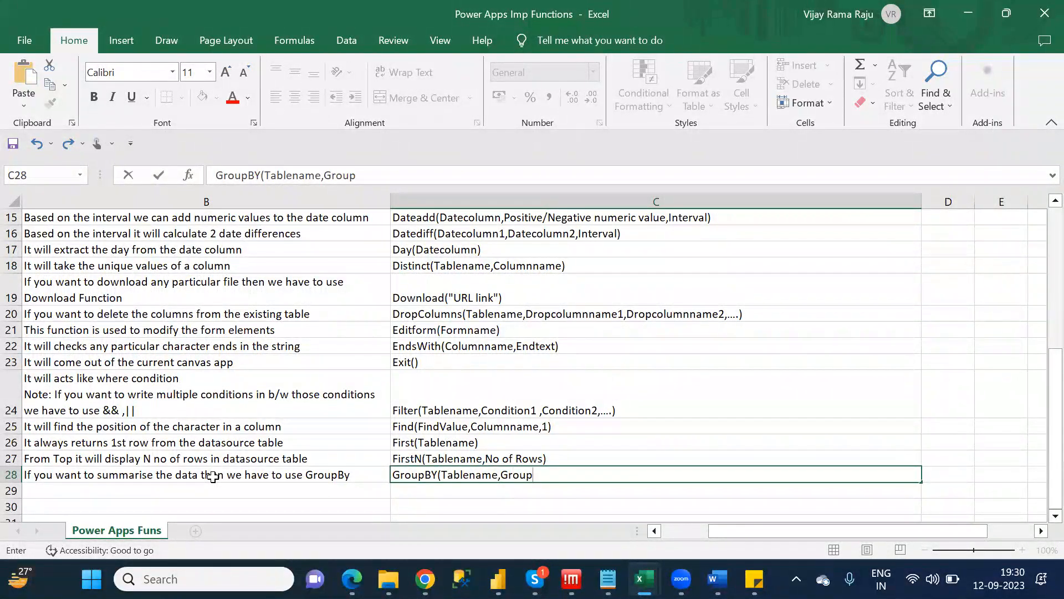
text(col1,Gro)
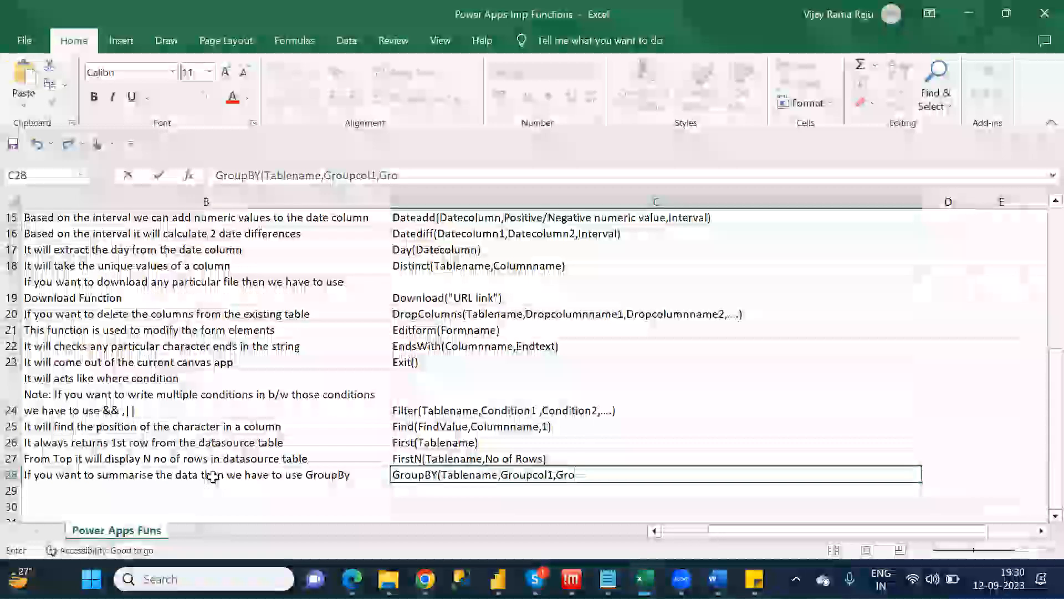
text(upC)
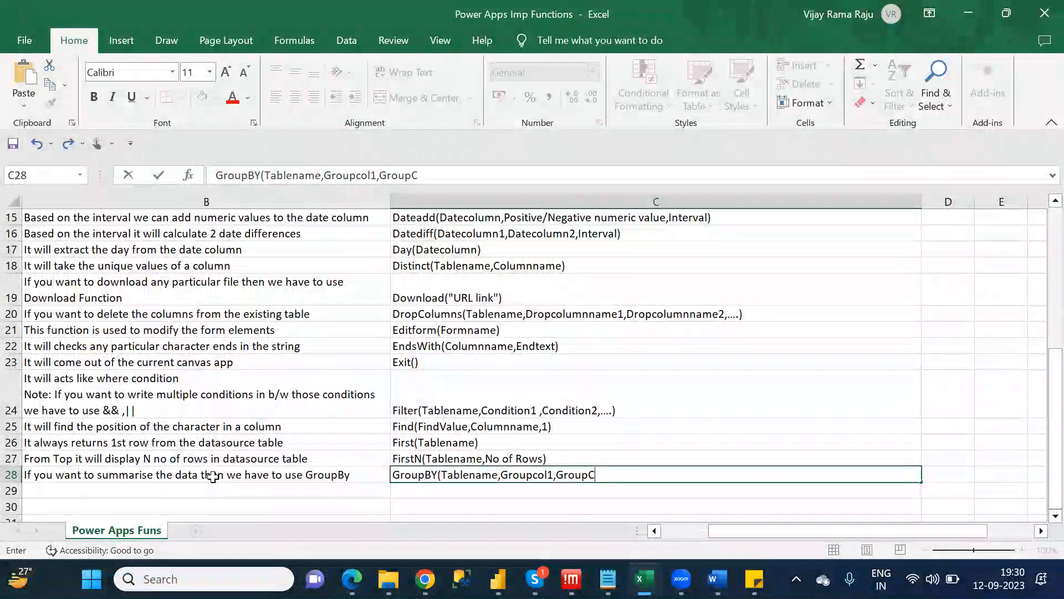
text(ol2,......)
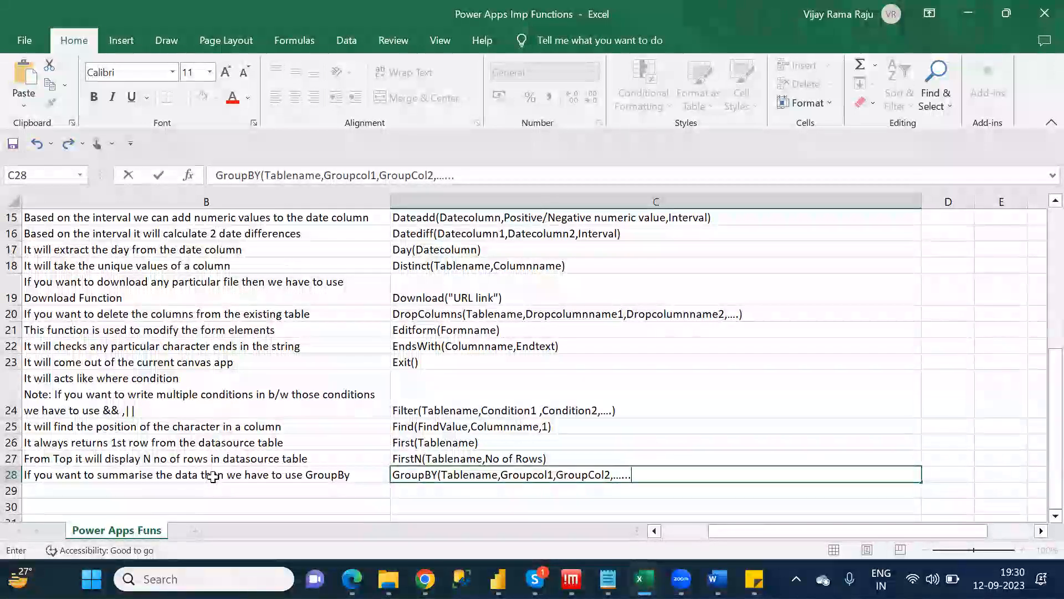
drag(499, 475, 644, 474)
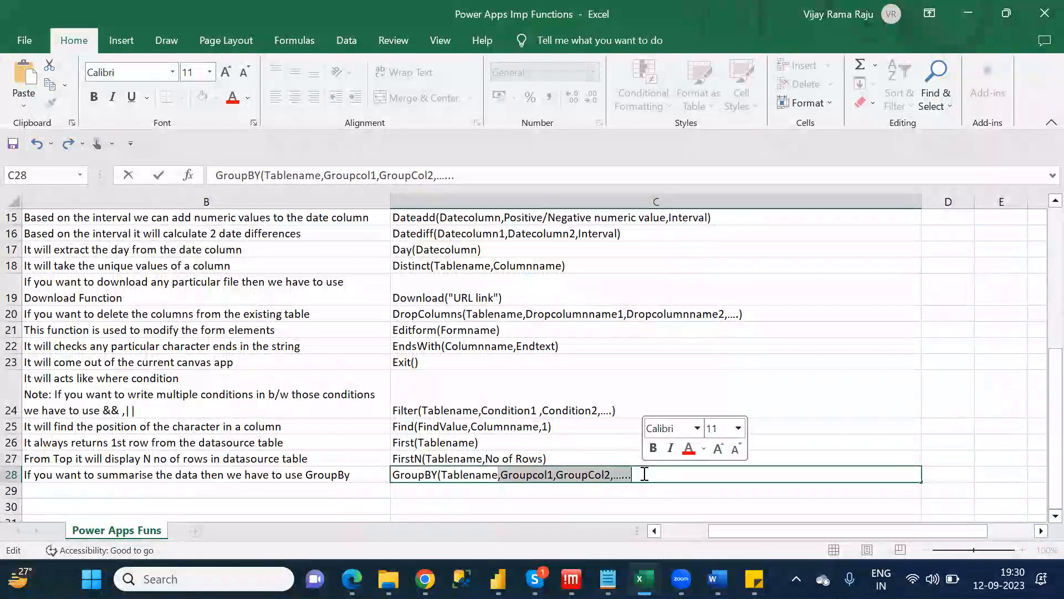
Append the group name argument, ",GroupName", to the end of the GroupBy syntax in C28.
click(654, 475)
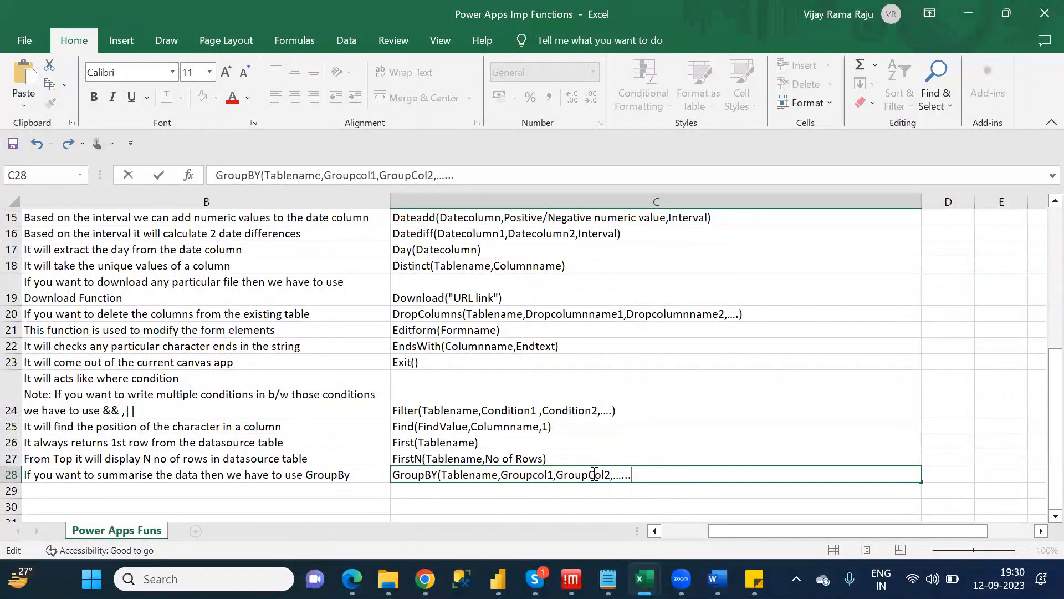
text(,Gro)
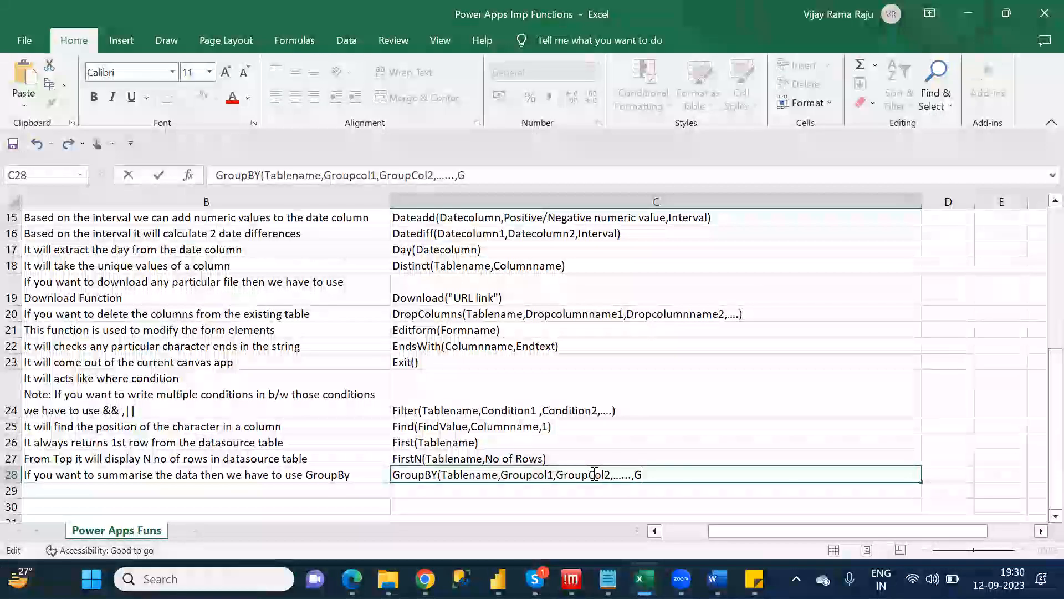
text(up)
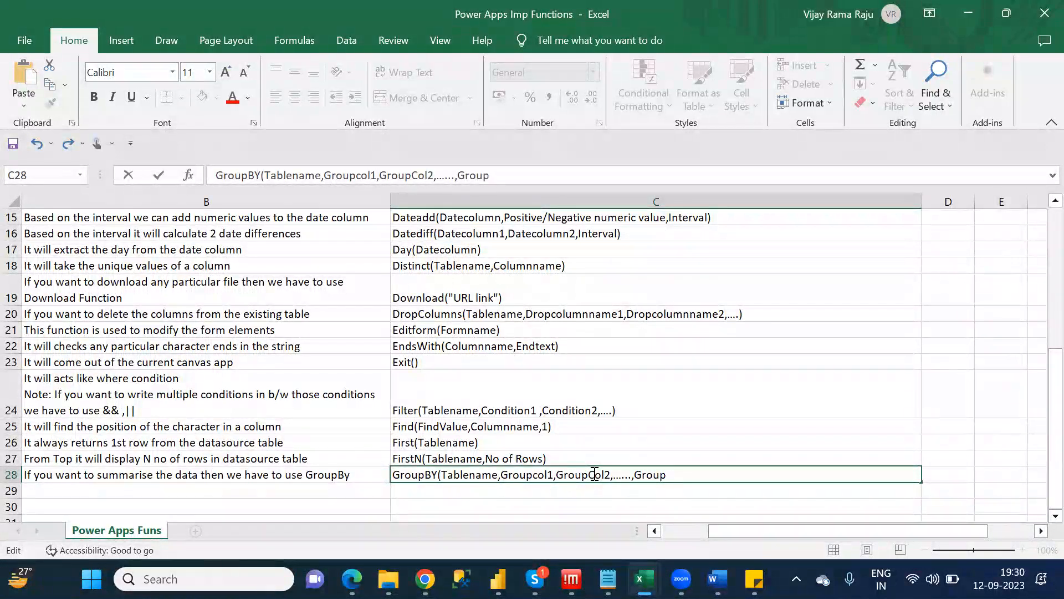
text(Name)
double_click(463, 475)
double_click(523, 474)
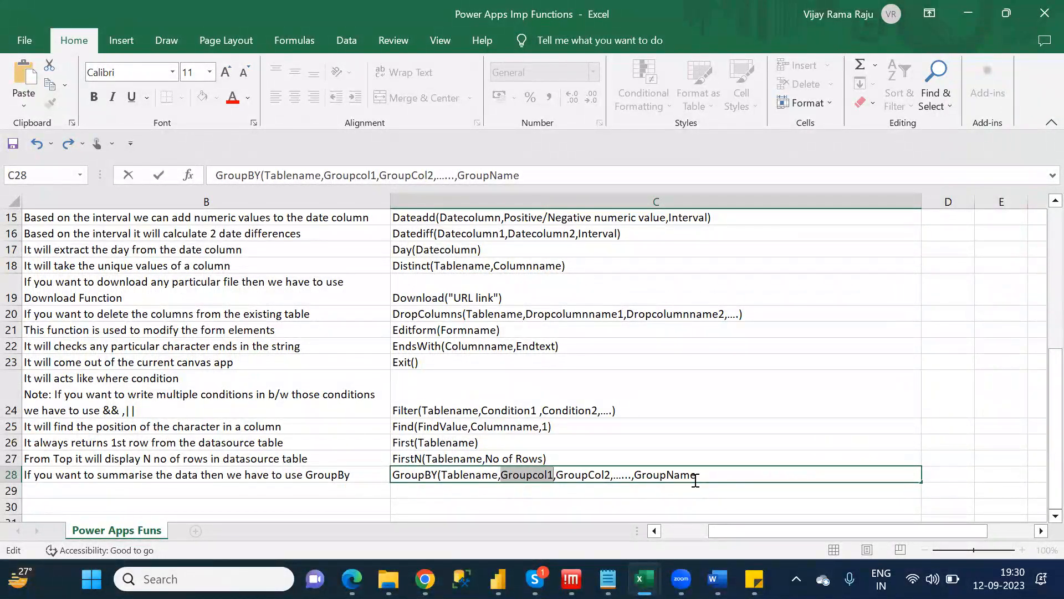
double_click(682, 473)
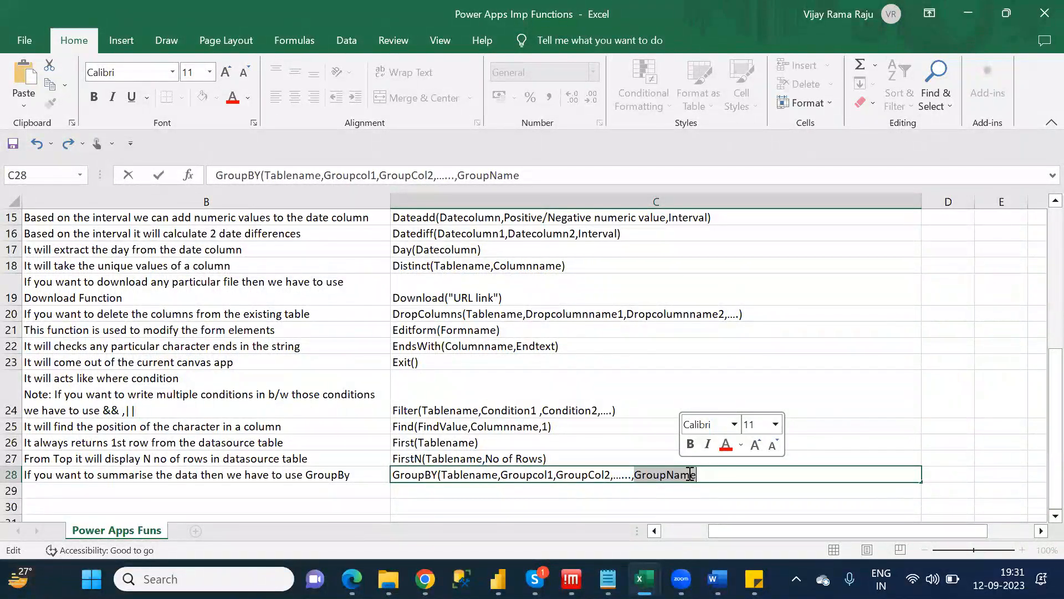
Append the new column and aggregation arguments to the GroupBy syntax in C28: ",Newcolumnname,AggregationOpera,".
click(705, 475)
text(,)
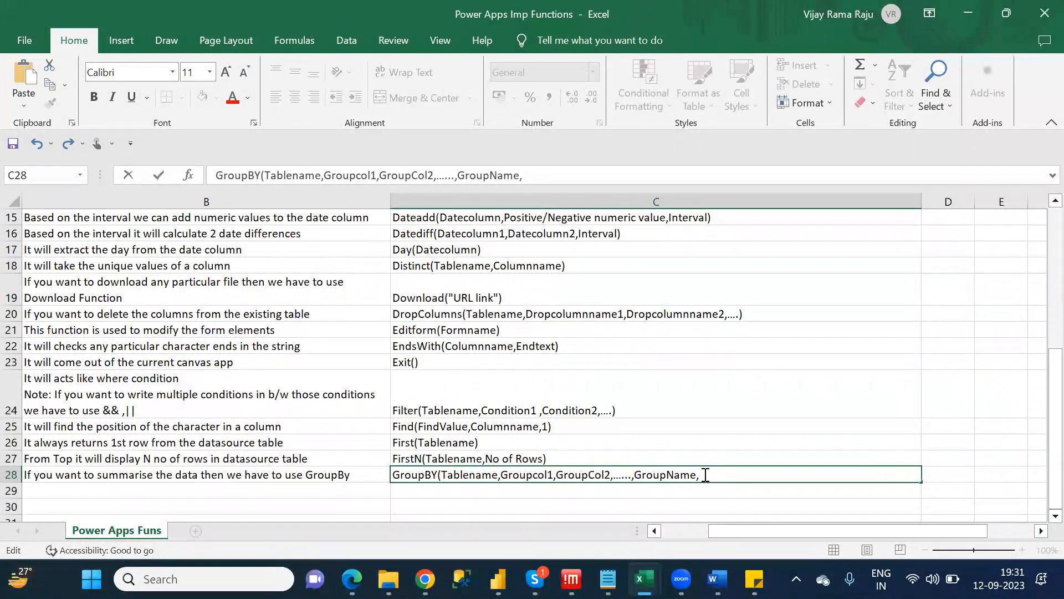
text(Ne)
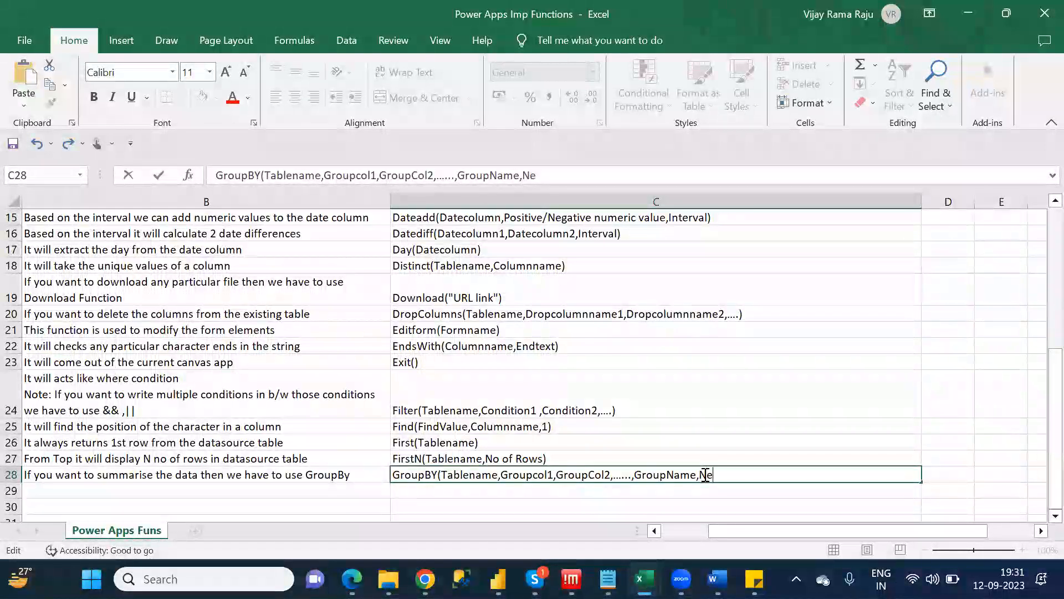
text(wcolum)
text(name,)
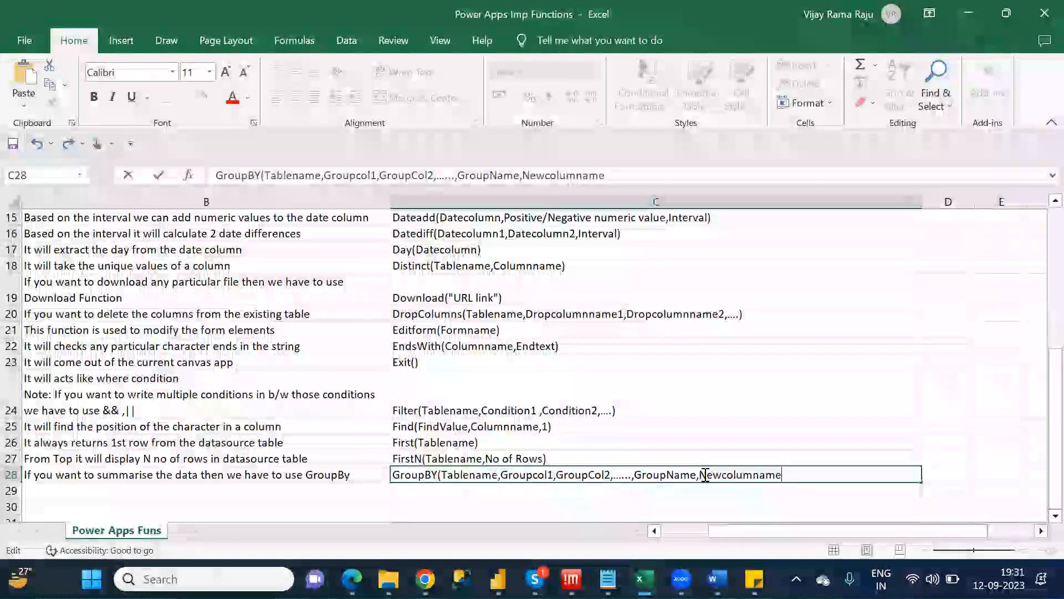
text(Aggre)
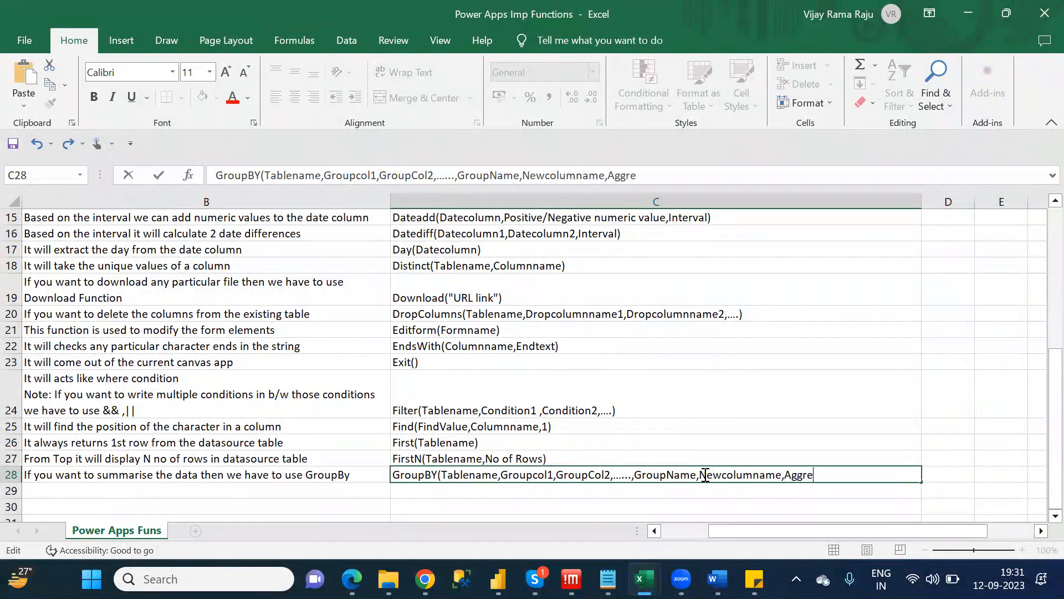
text(g)
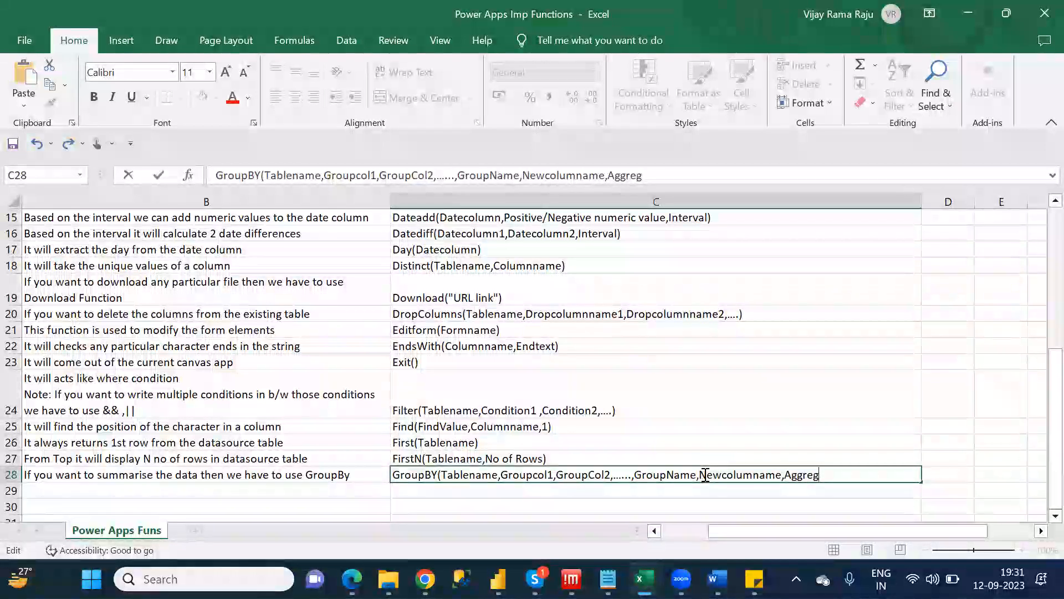
text(ationO)
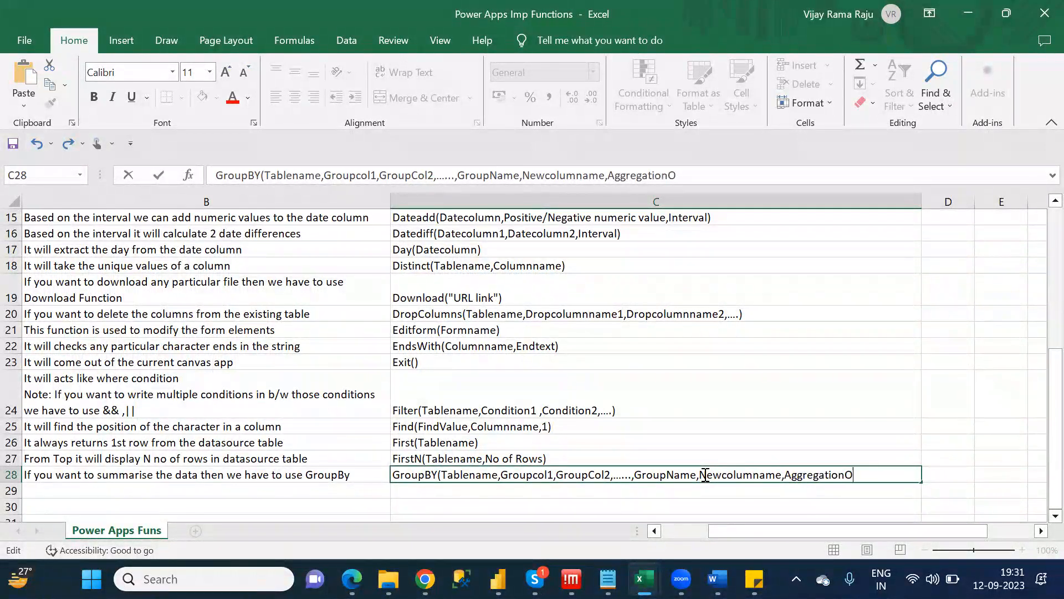
text(ra,)
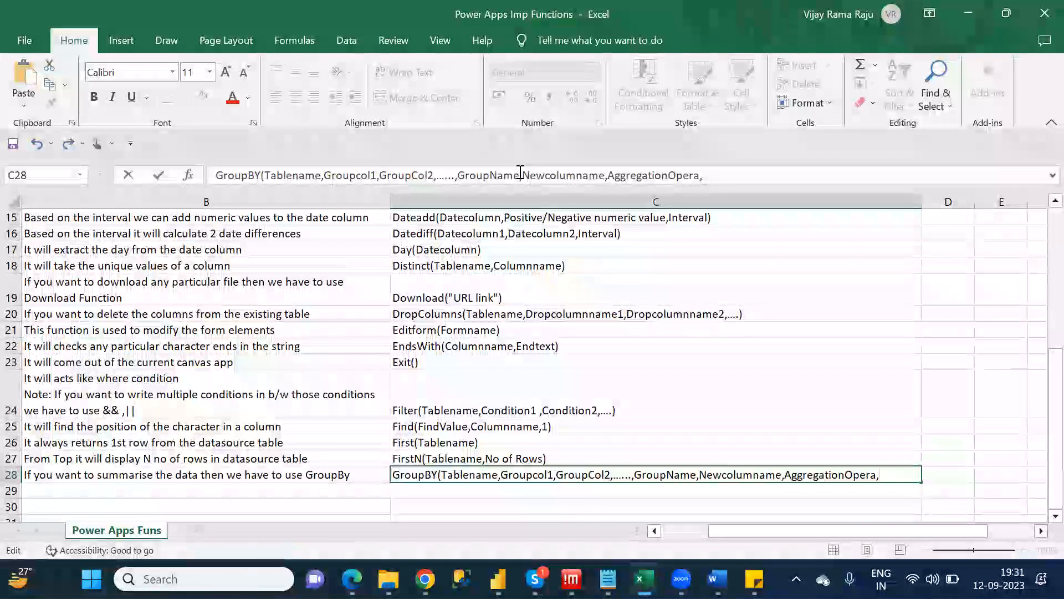
Repeat the copied "Newcolumnname,AggregationOpera" pair at the end of the C28 syntax and close it with ",...)".
drag(524, 171, 702, 176)
key(ctrl+c)
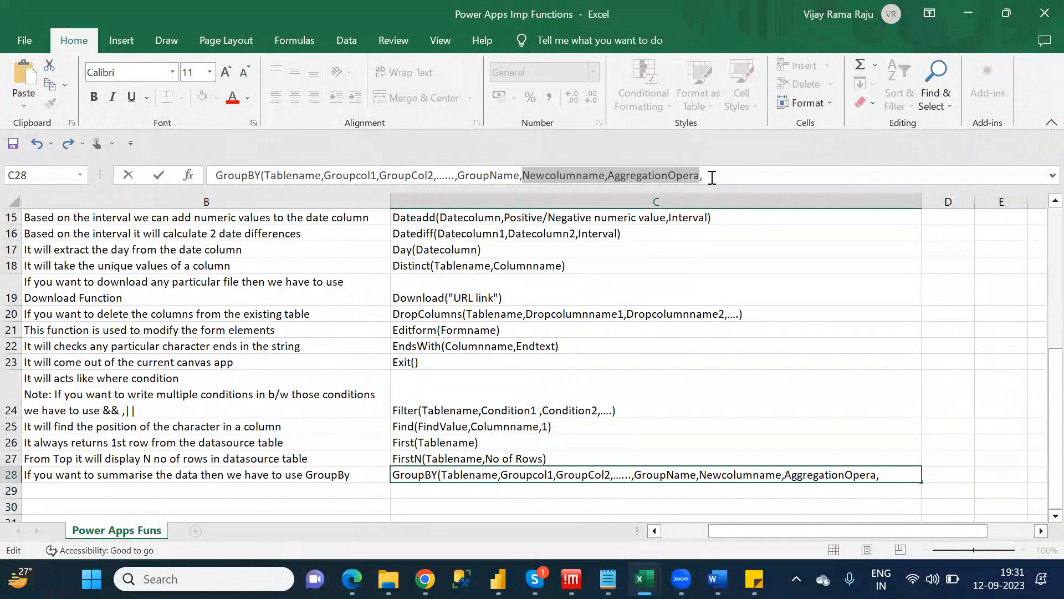
click(713, 178)
key(ctrl+v)
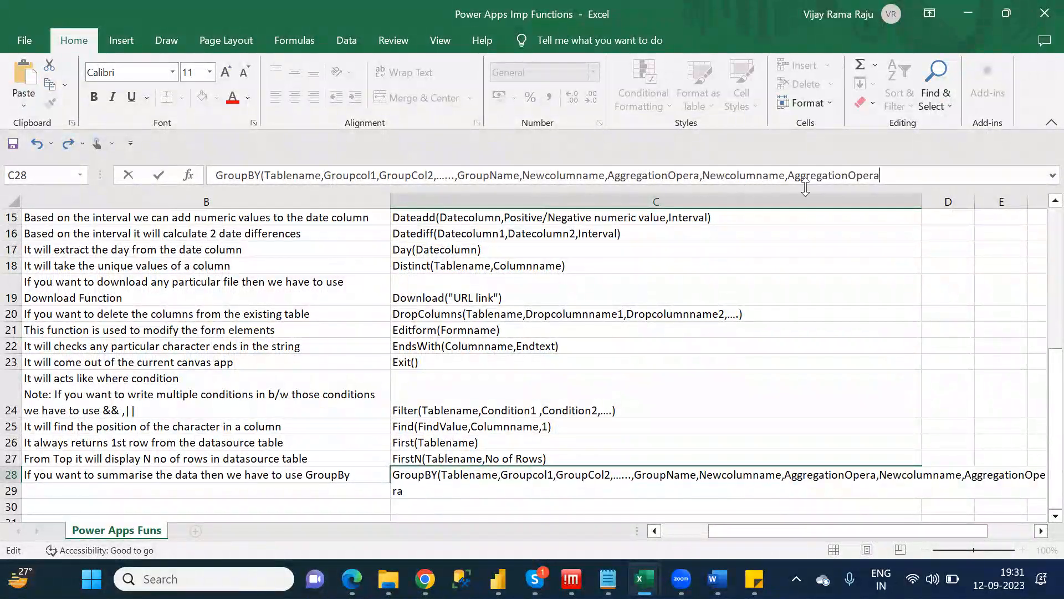
text(....)
key(BackSpace)
key(BackSpace)
key(BackSpace)
key(BackSpace)
text(,...))
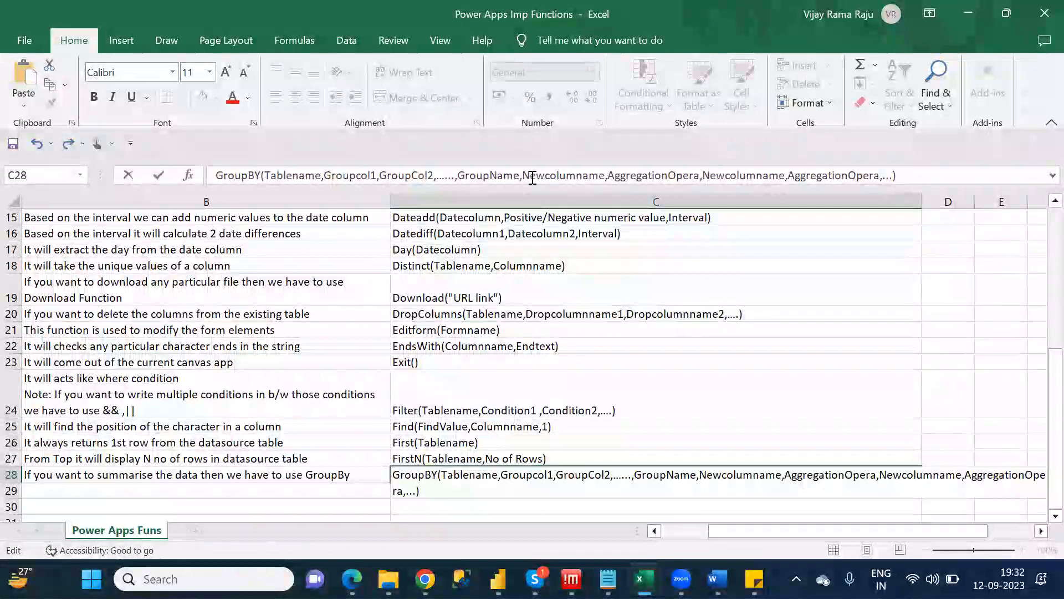
Review the GroupName, Newcolumnname and AggregationOpera arguments in the GroupBy syntax, and commit the C28 entry.
drag(528, 177, 577, 177)
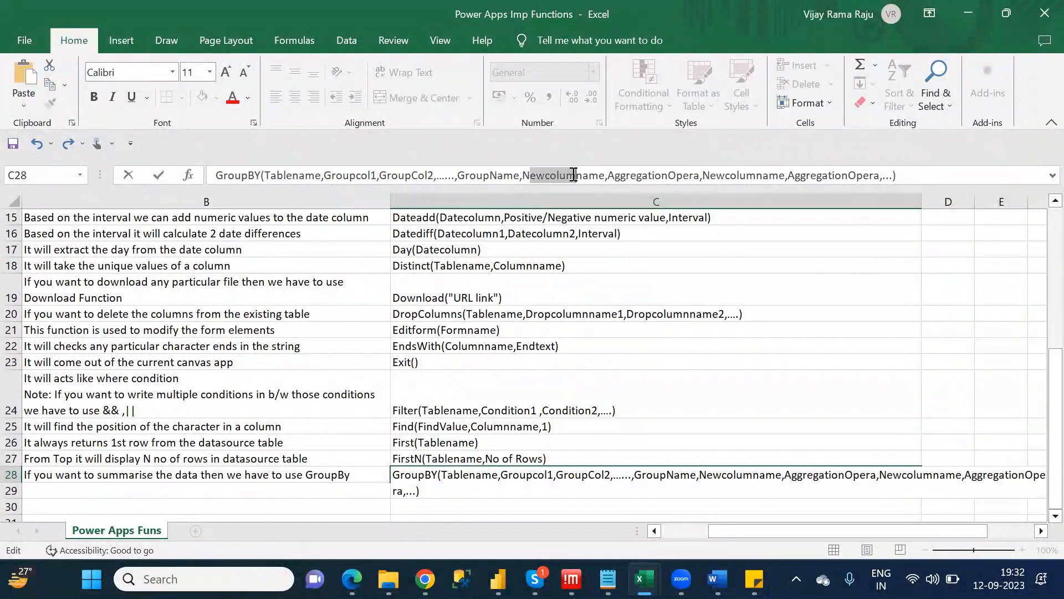
double_click(485, 179)
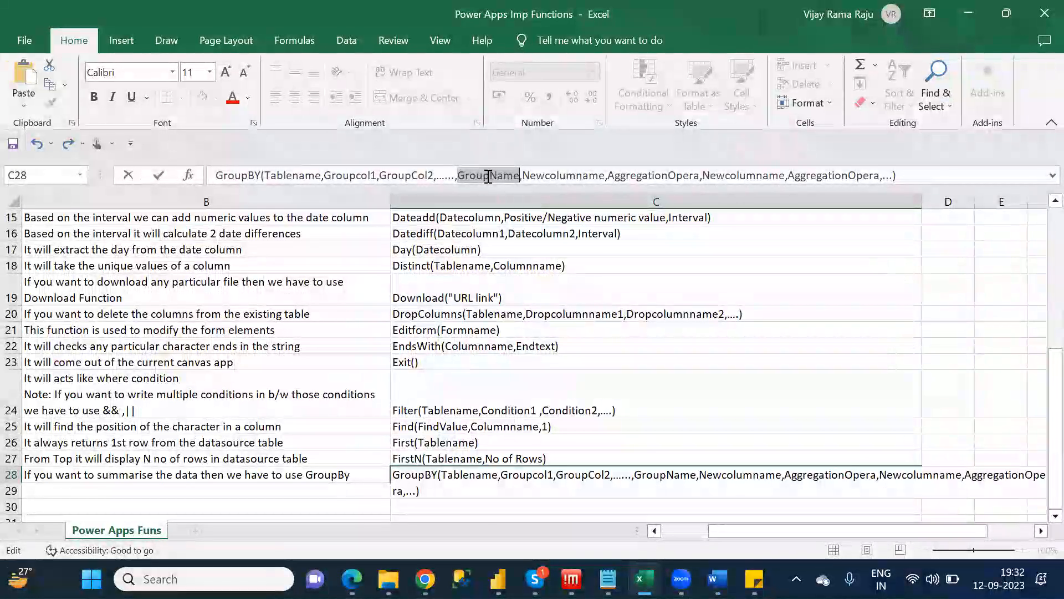
double_click(488, 176)
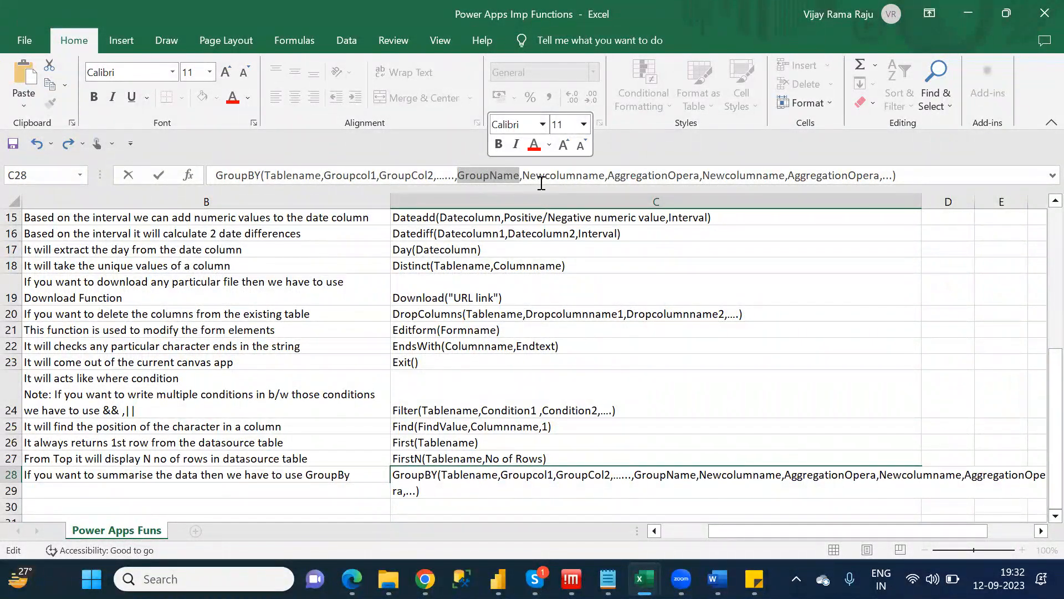
double_click(561, 177)
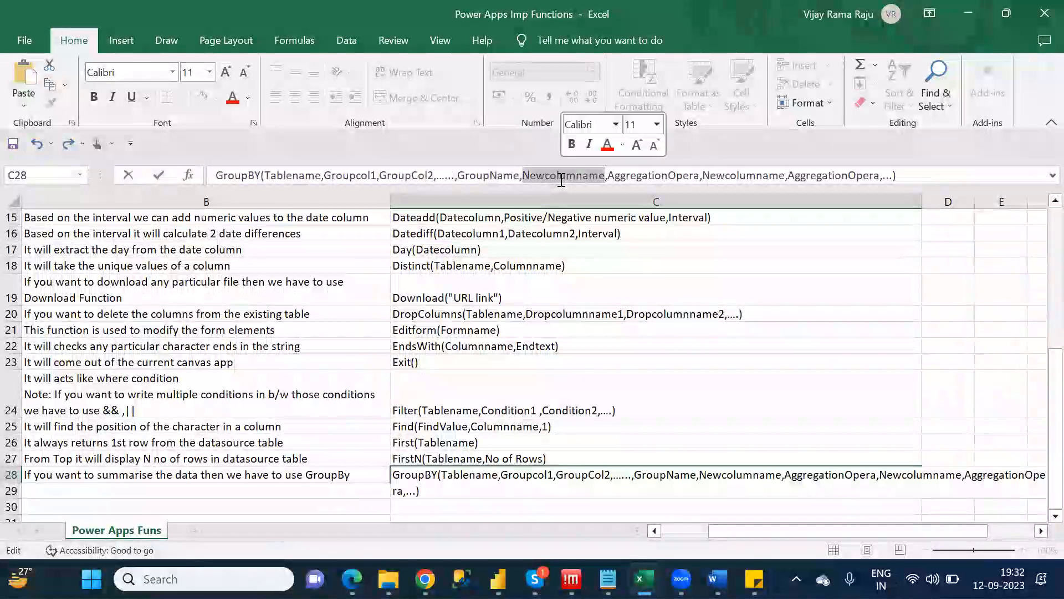
double_click(668, 176)
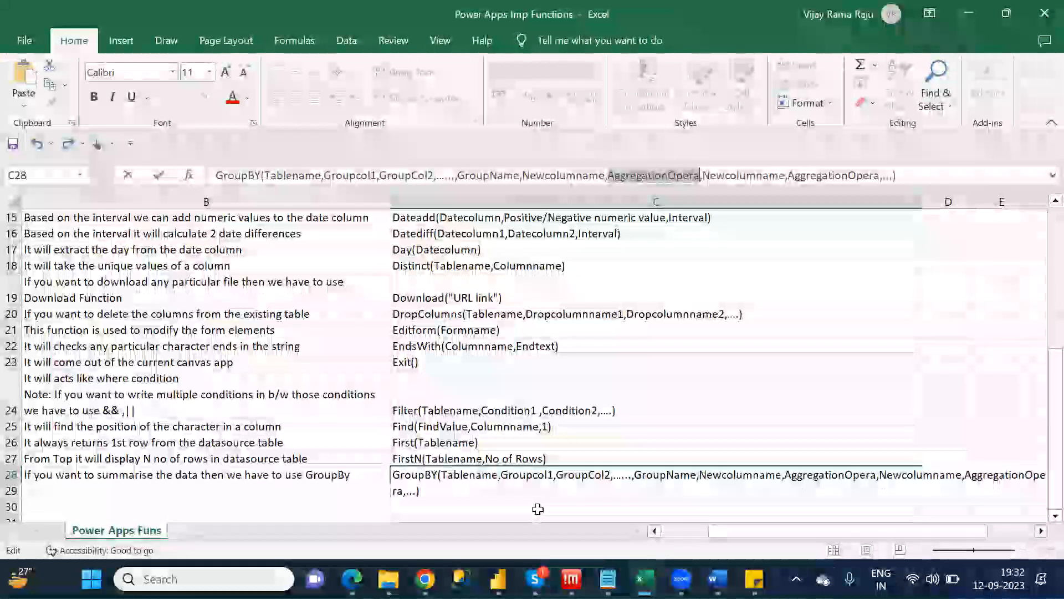
click(538, 509)
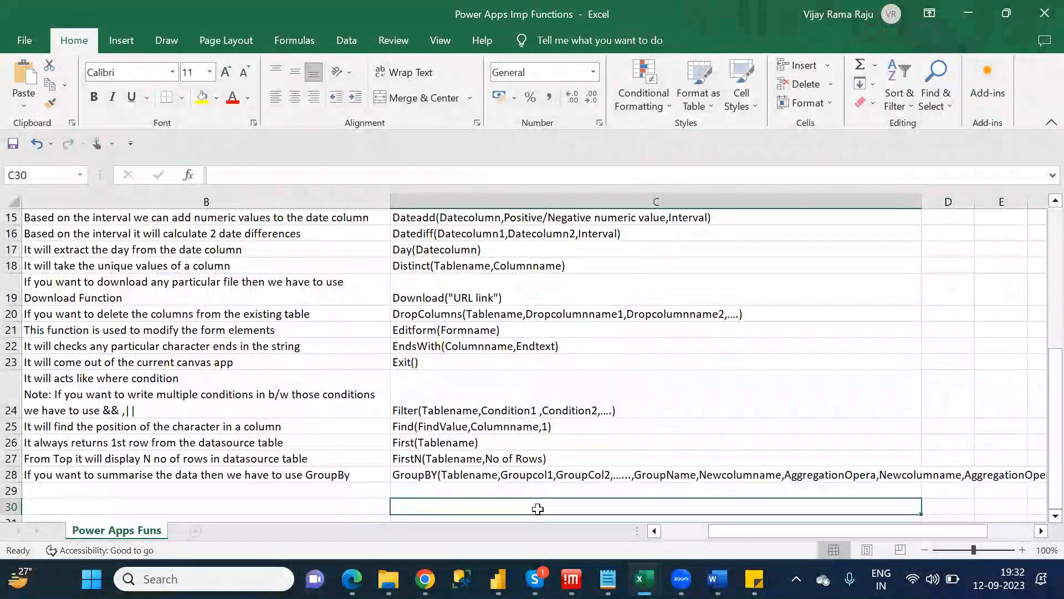
Look up the H category in the Category_Wise_Functions notes in Notepad, and enter Hour in A29 of the Excel sheet.
click(303, 486)
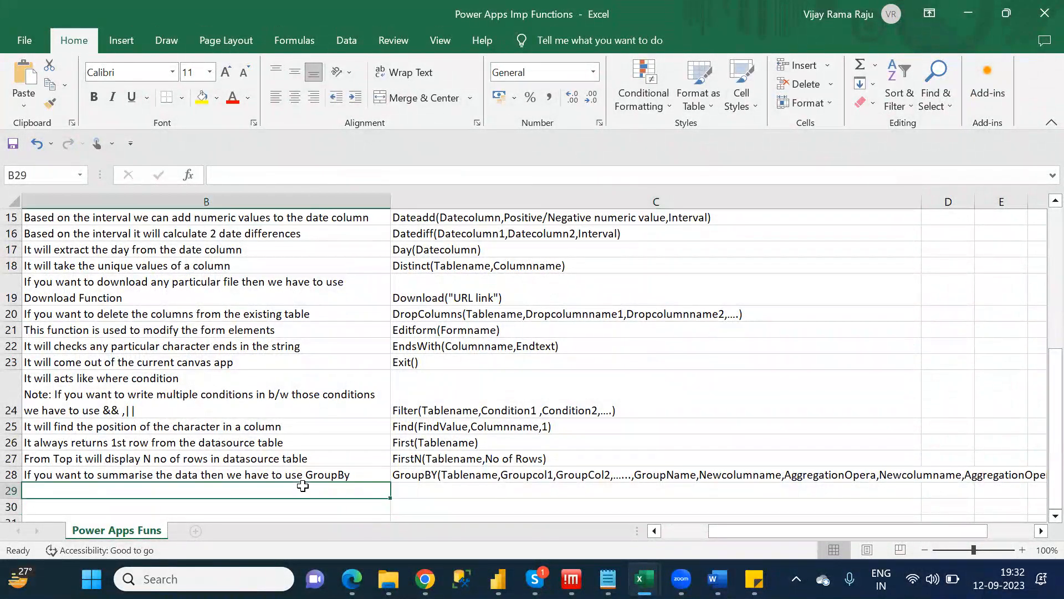
key(Left)
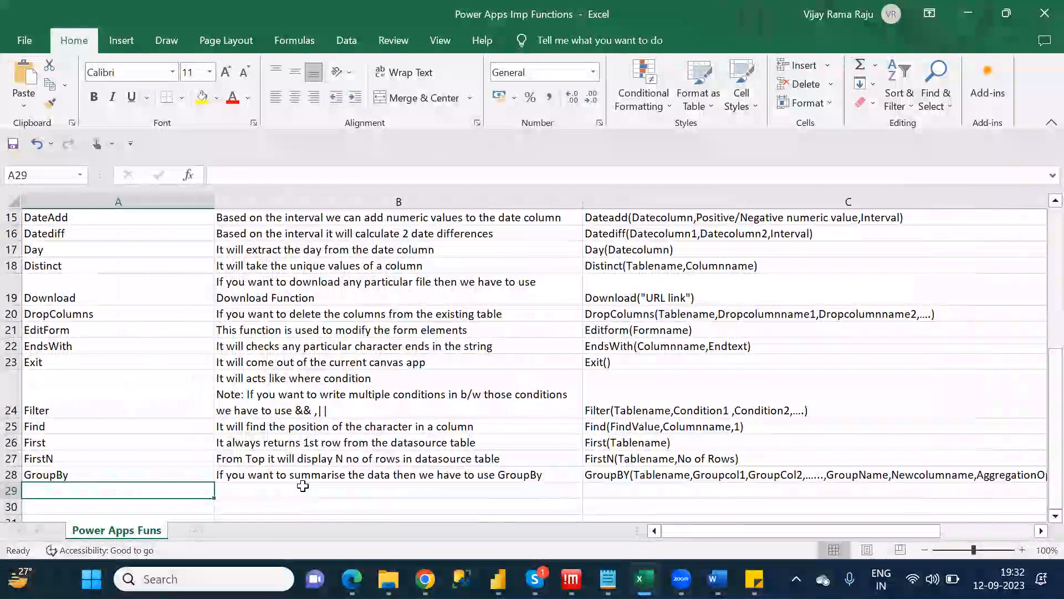
key(alt+Tab)
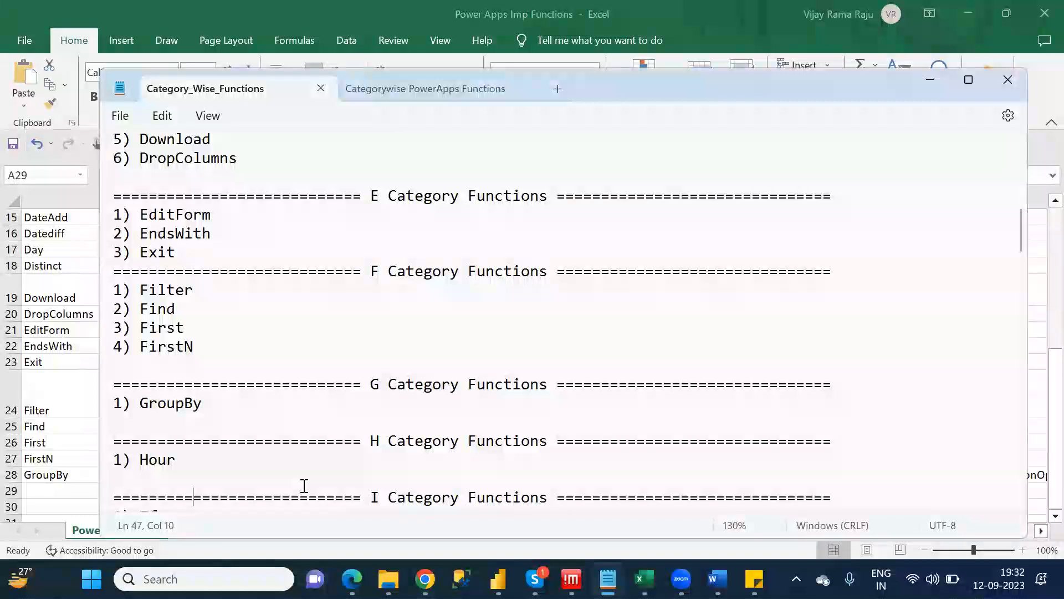
key(alt+Tab)
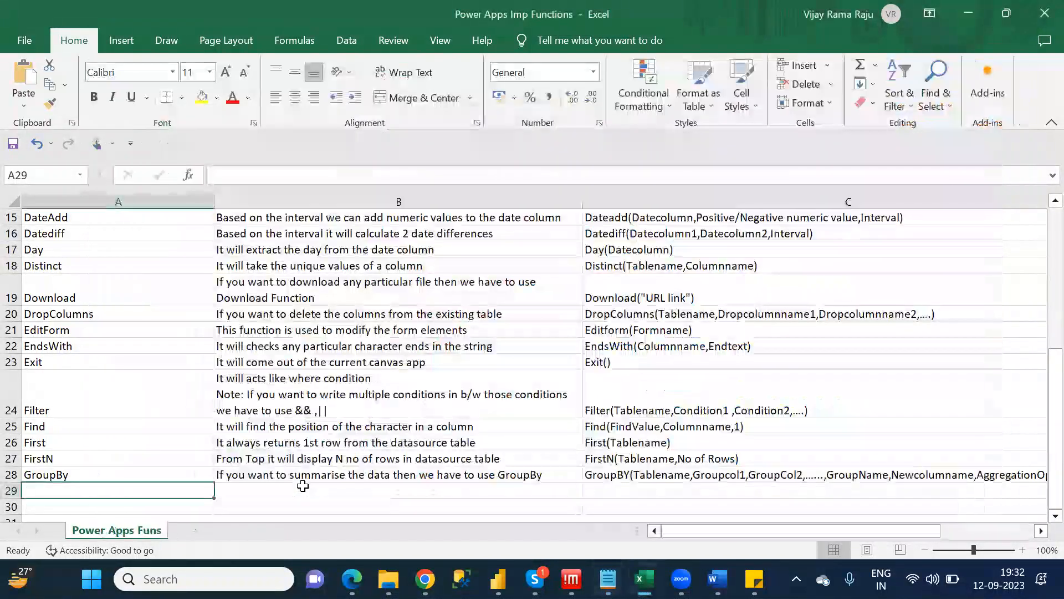
text(Hour)
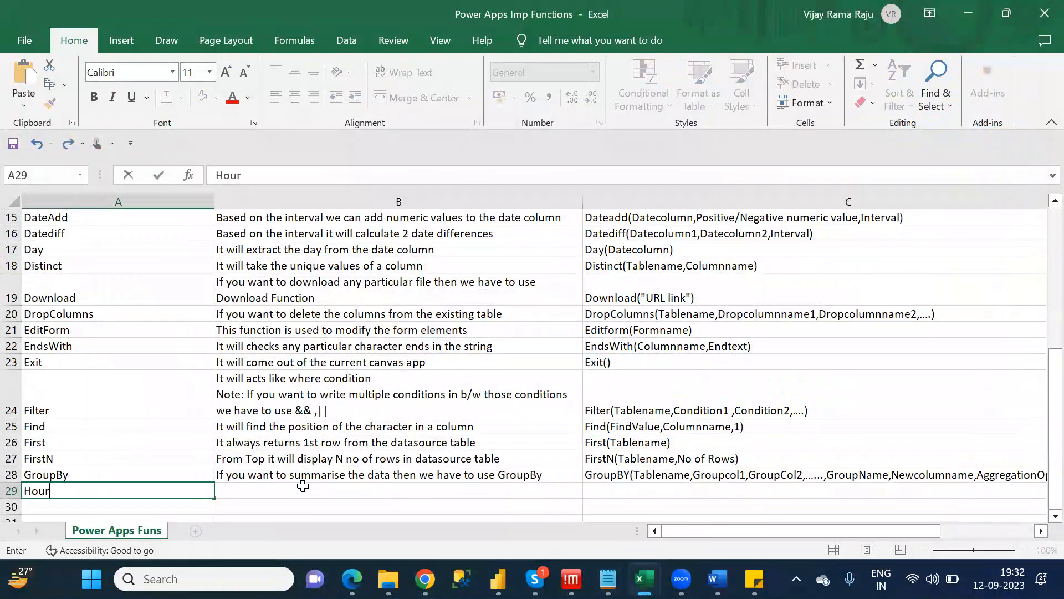
Enter the Hour description in B29: "It will extract the hour from the datetime column".
click(303, 486)
text(It will ex)
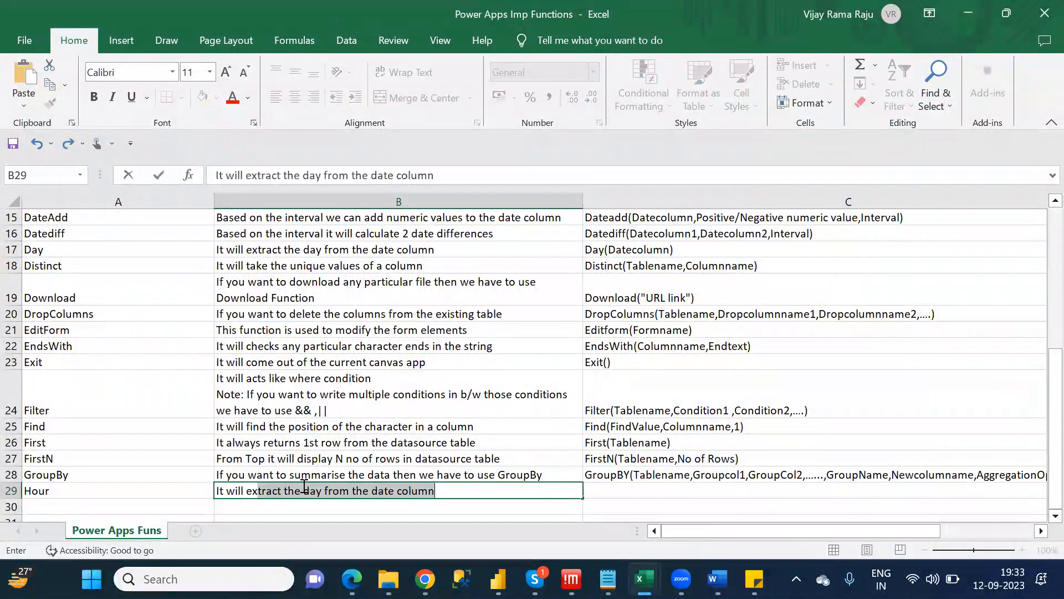
text(tract the)
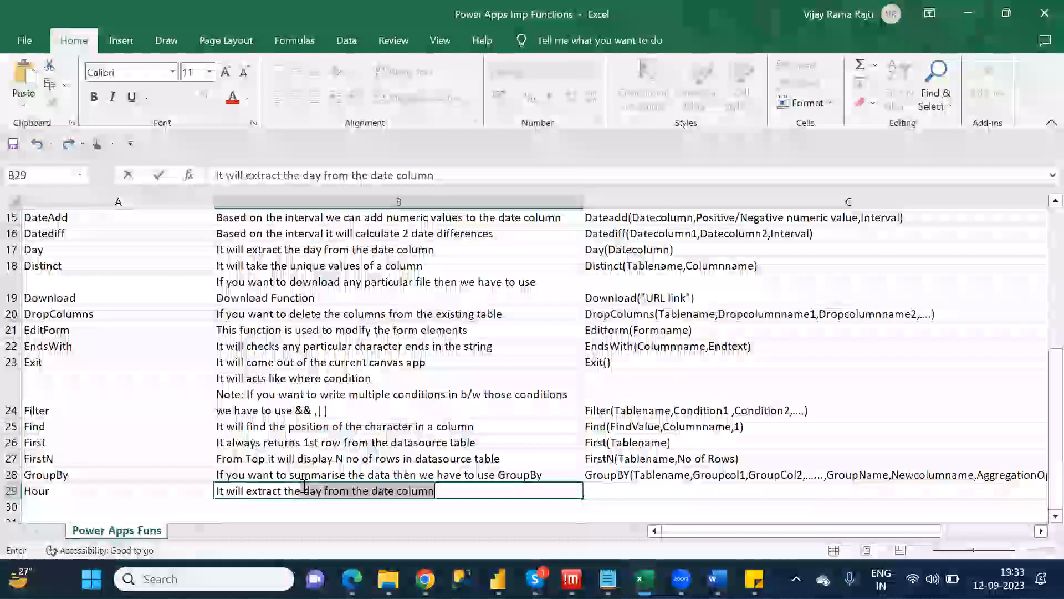
text( hour from t)
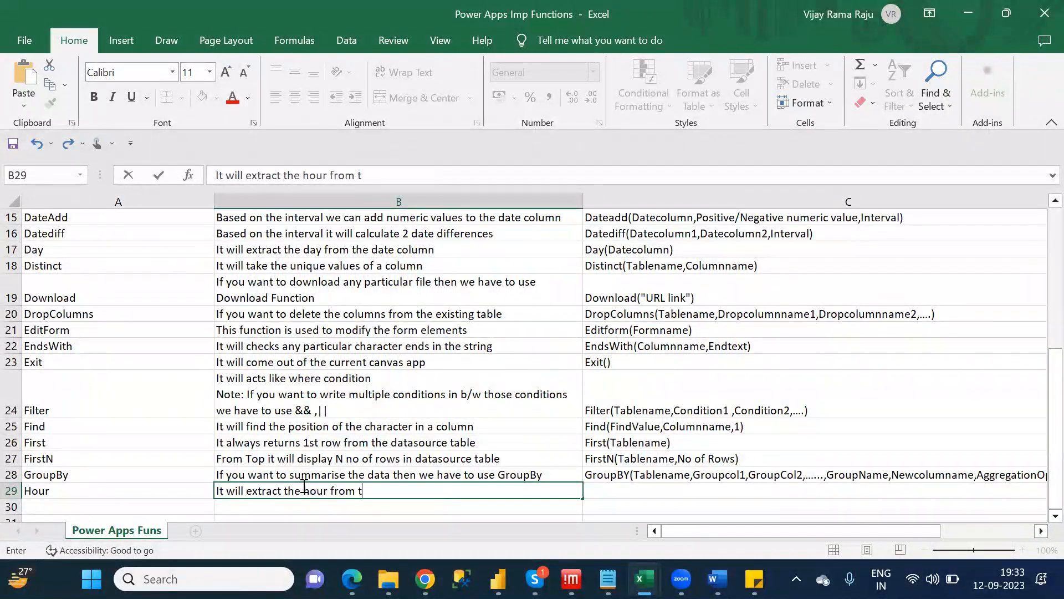
text(he dat)
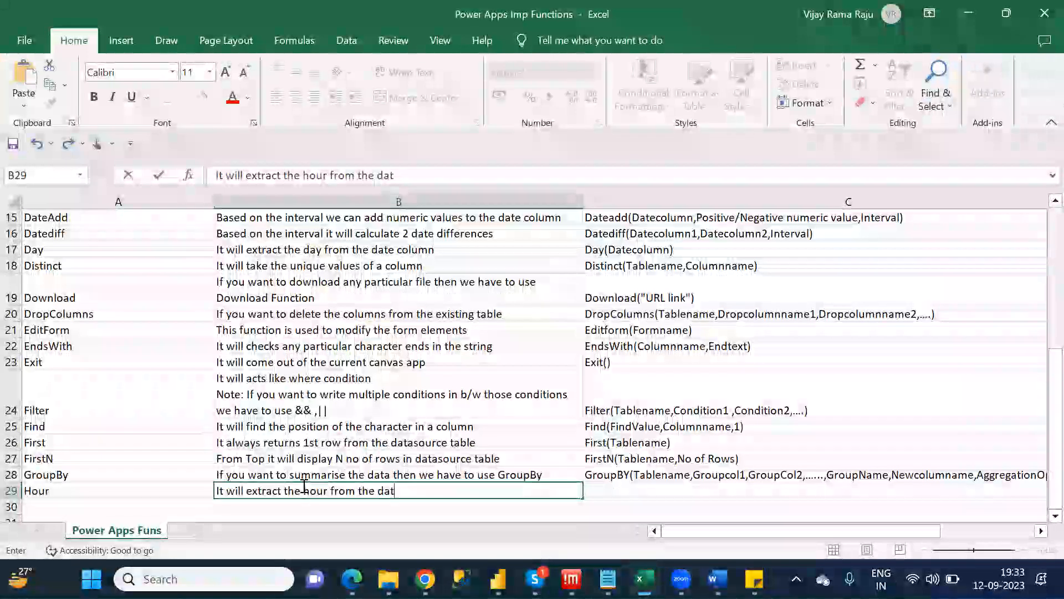
text(etime column)
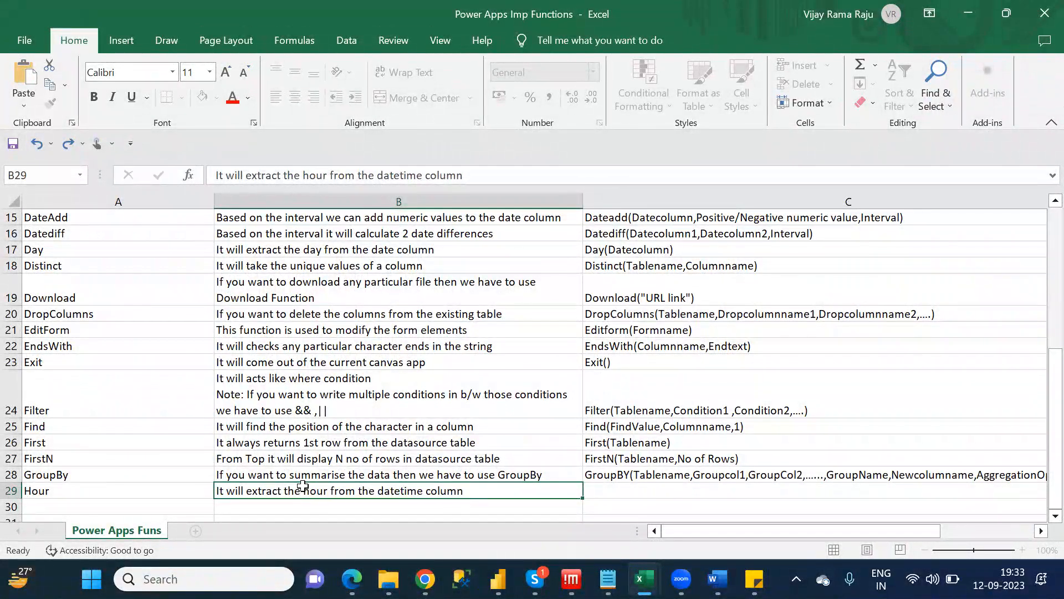
Enter the Hour syntax in C29: Hour(Datetimecolumn).
key(Tab)
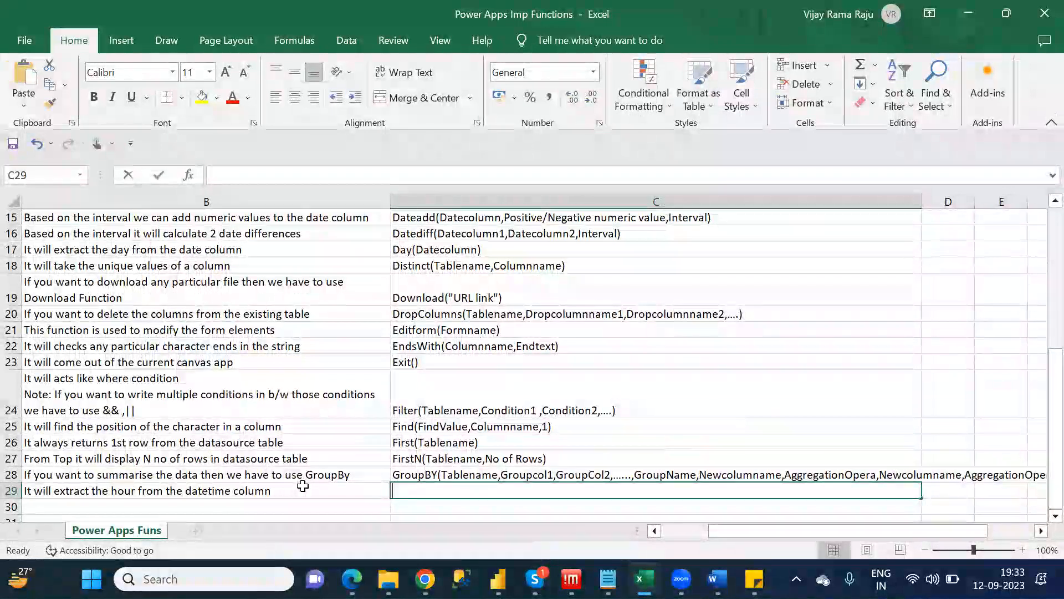
text(Hour)
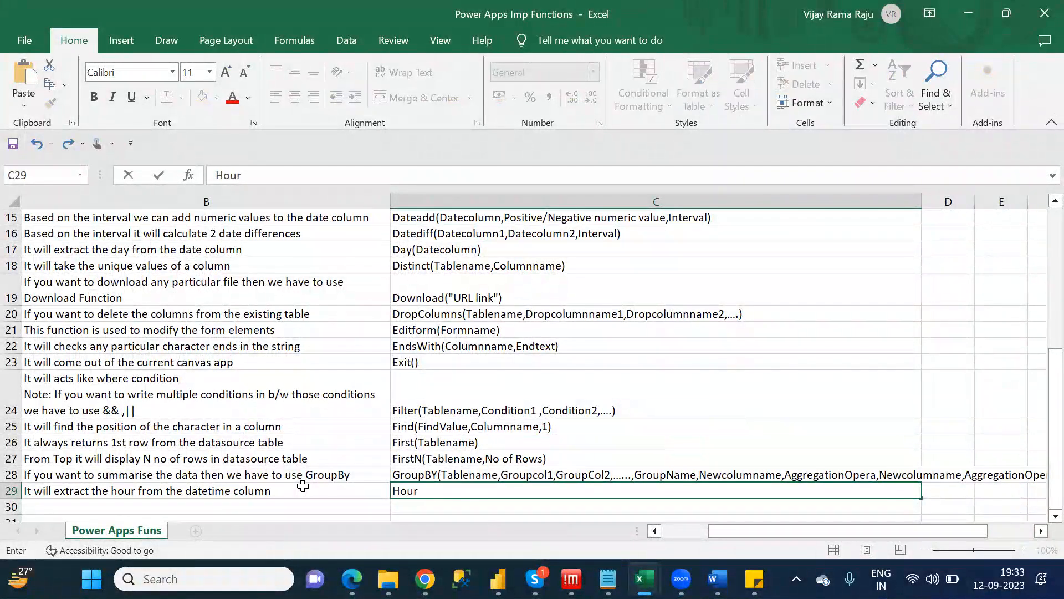
text((Da)
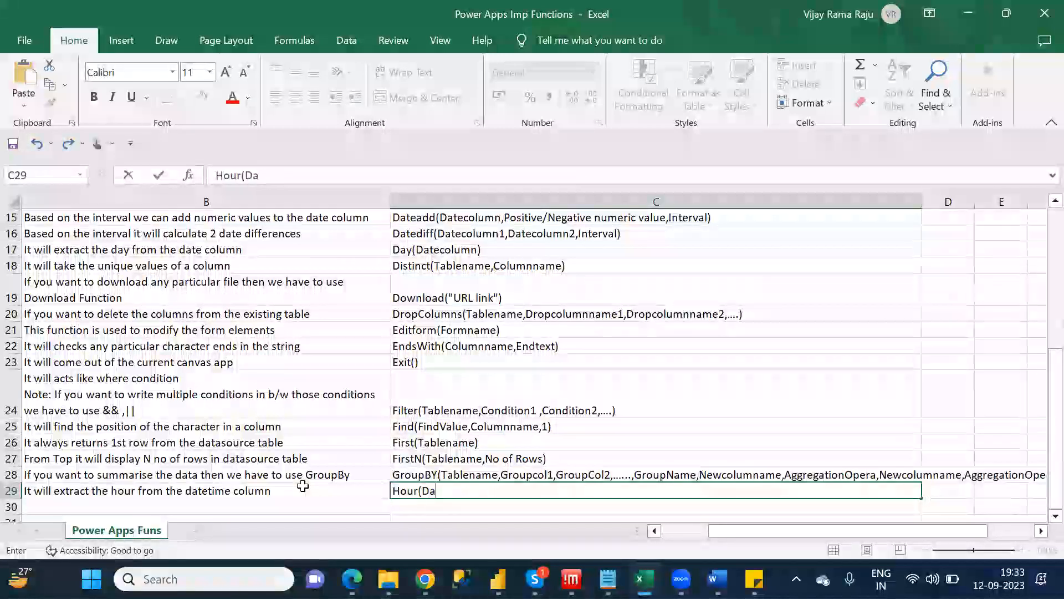
text(tetime)
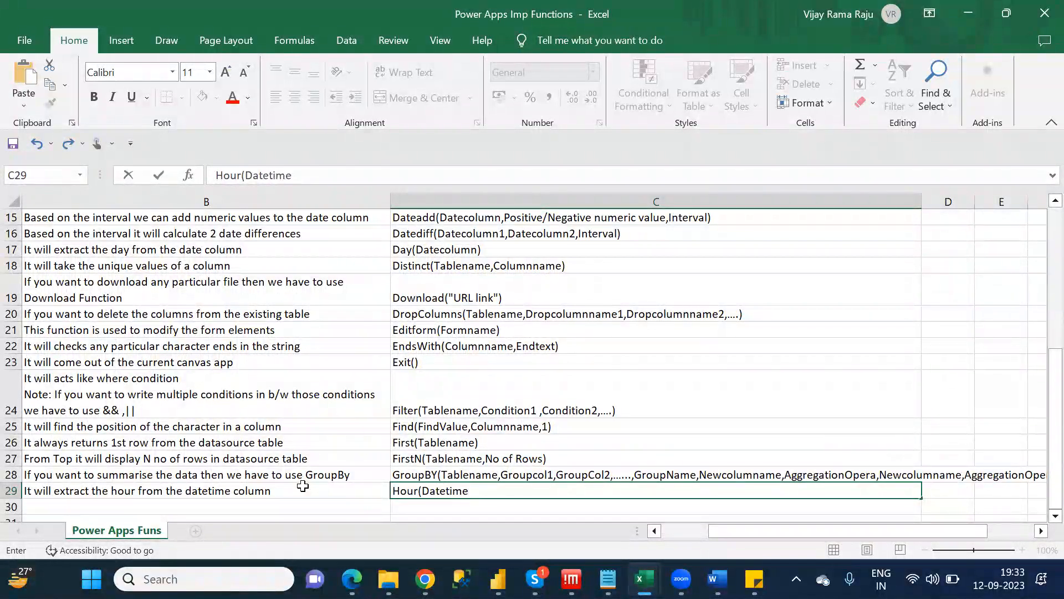
text(column))
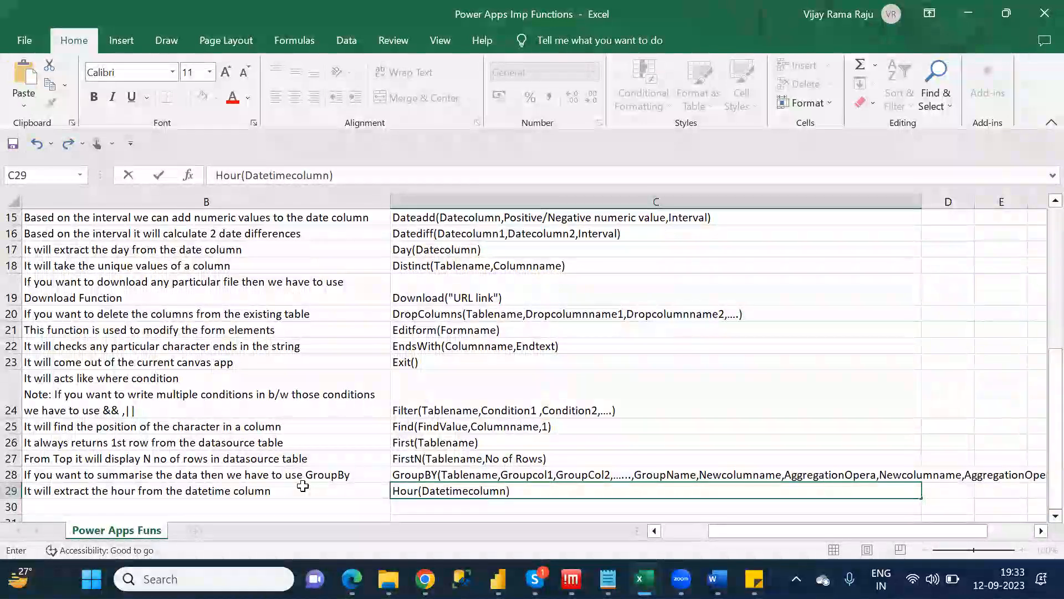
key(ctrl+Return)
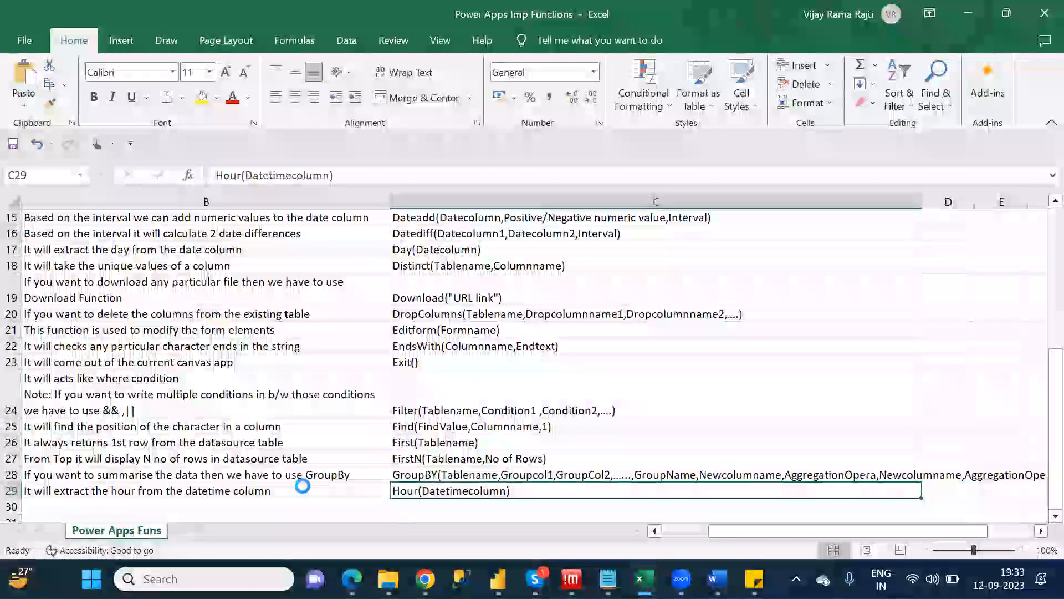
Look up the I category in the Category_Wise_Functions notes in Notepad, and enter If in A30 of the Excel sheet.
key(Down)
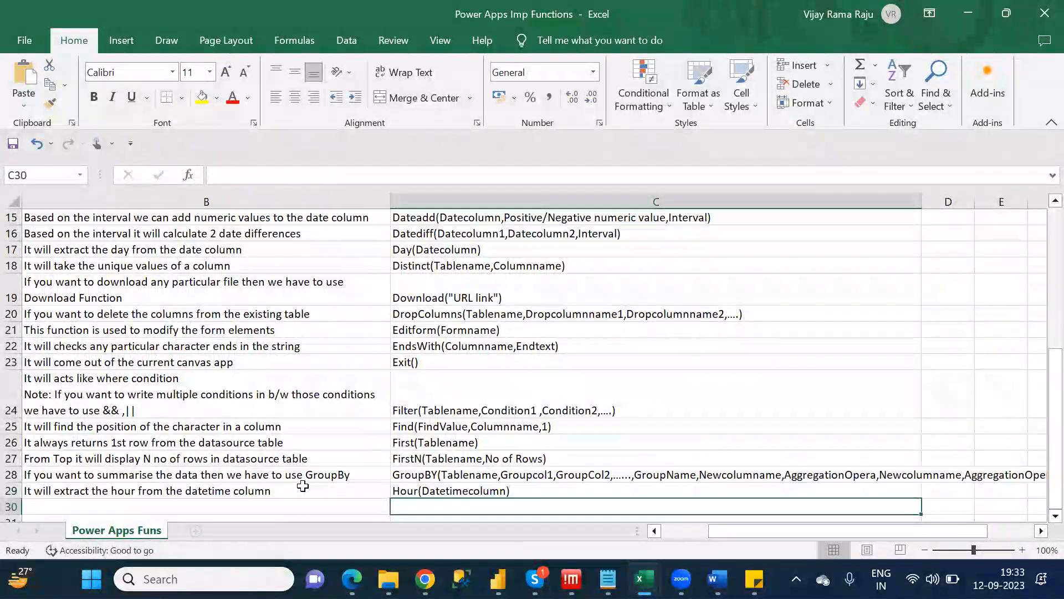
key(Left)
key(Left)
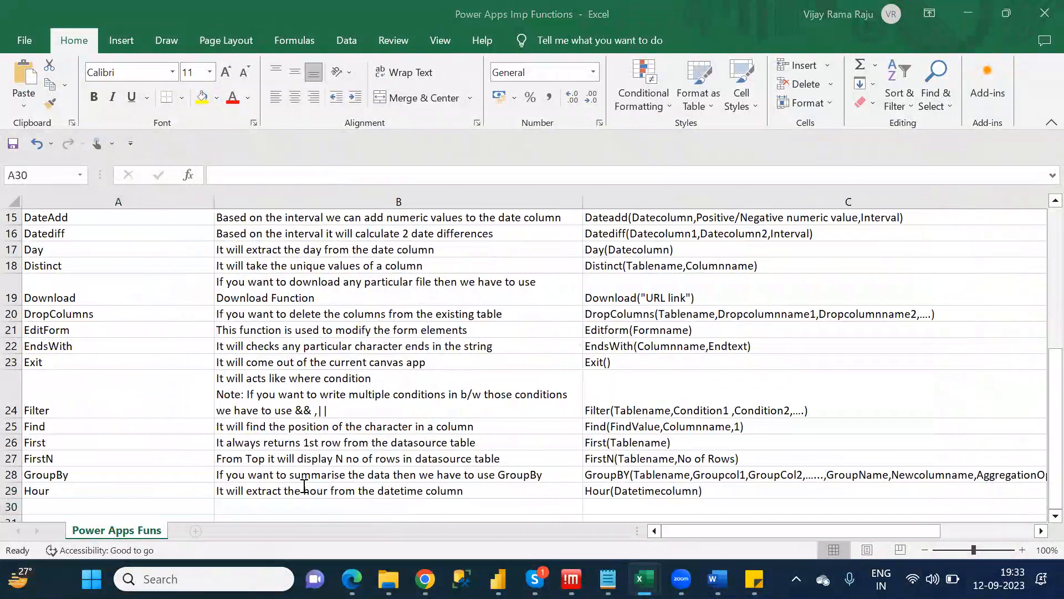
key(alt+Tab)
key(Down)
key(Down)
key(Down)
key(Down)
key(Down)
key(Down)
key(Down)
key(Down)
key(Down)
key(Down)
key(Down)
key(Down)
key(Down)
key(End)
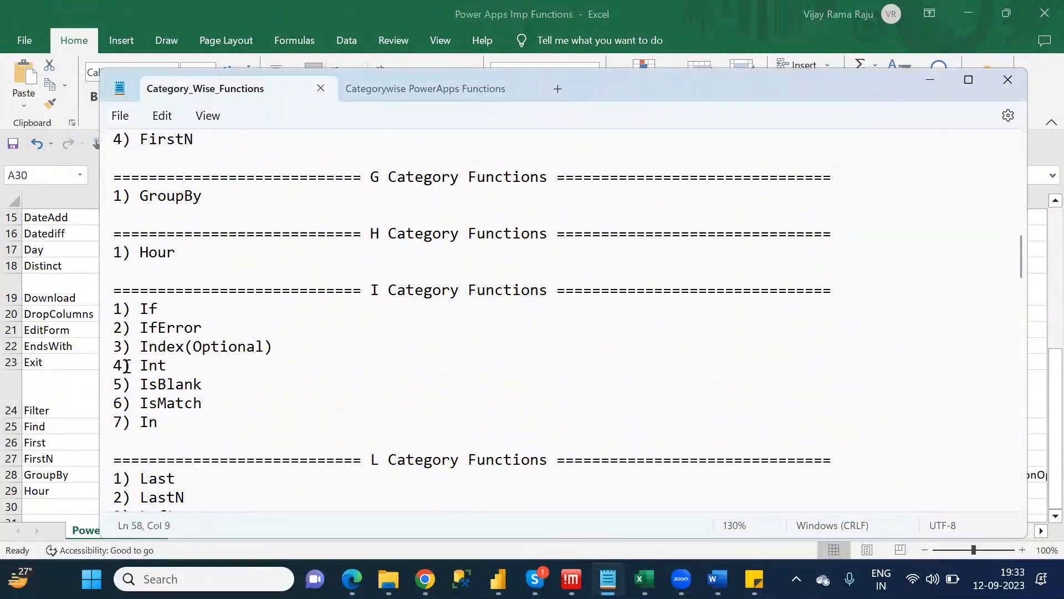
key(alt+Tab)
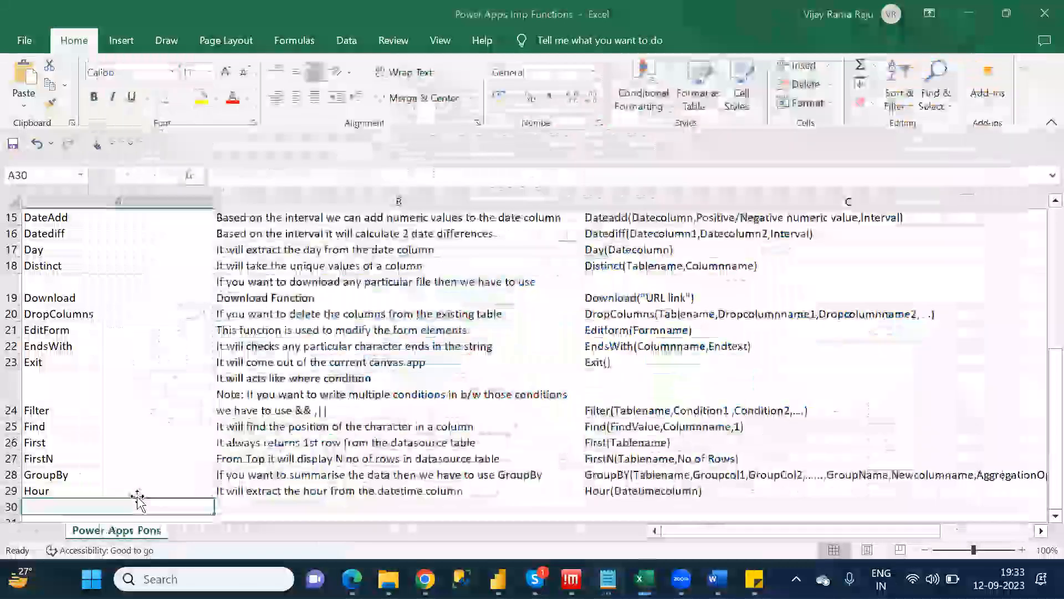
text(If)
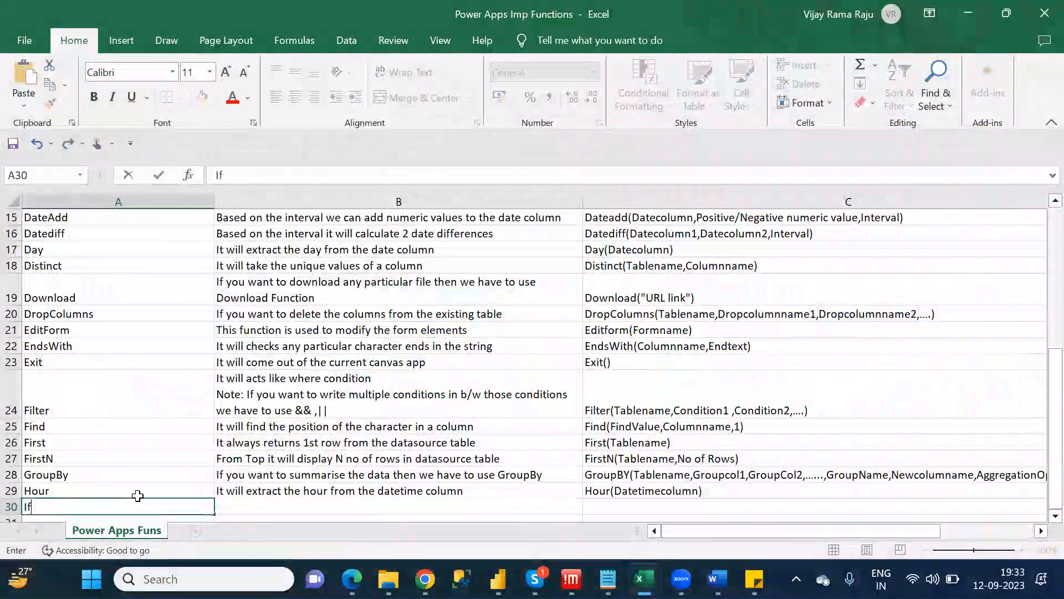
key(Tab)
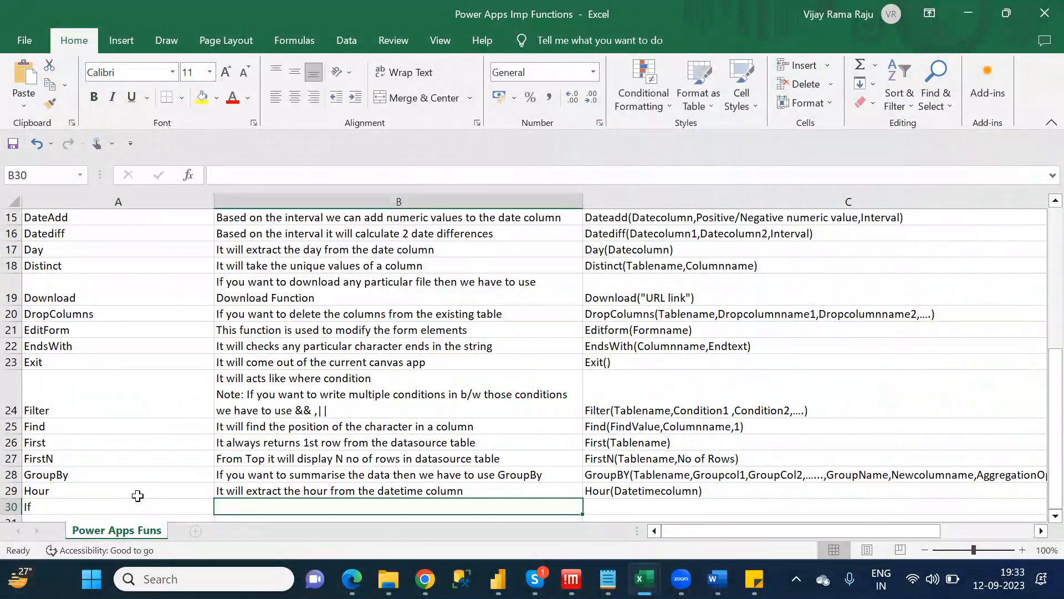
Enter the If description in B30: "Based on the conditions we can return n number of statements".
text(I)
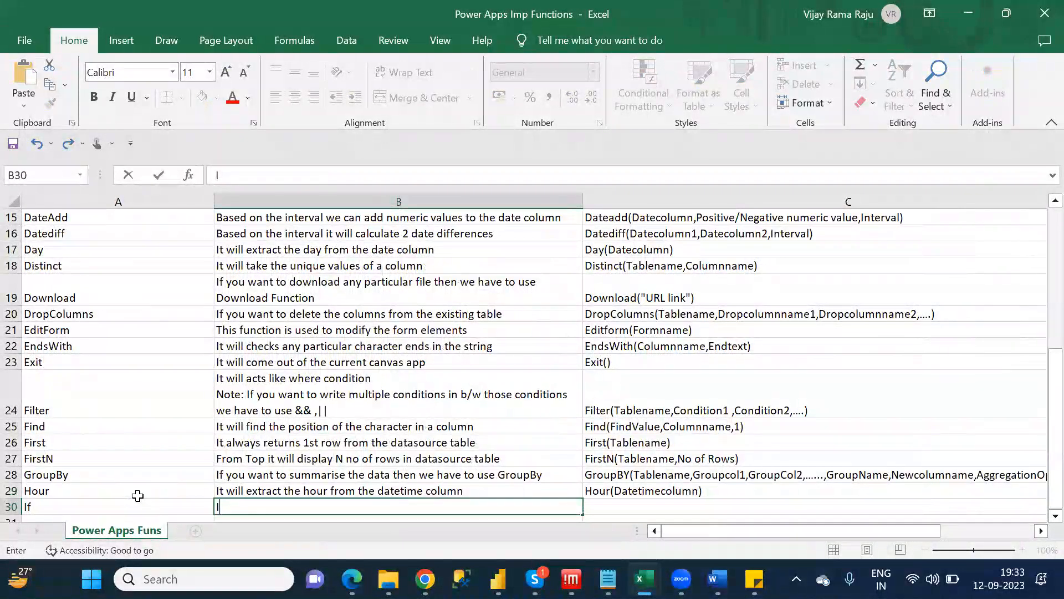
text(as)
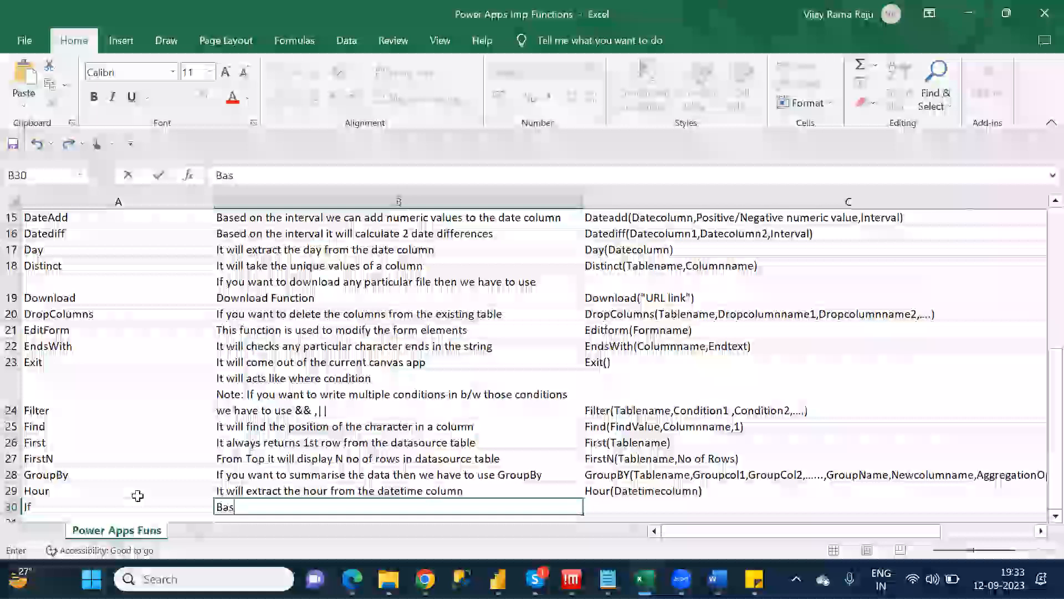
text(ed on the)
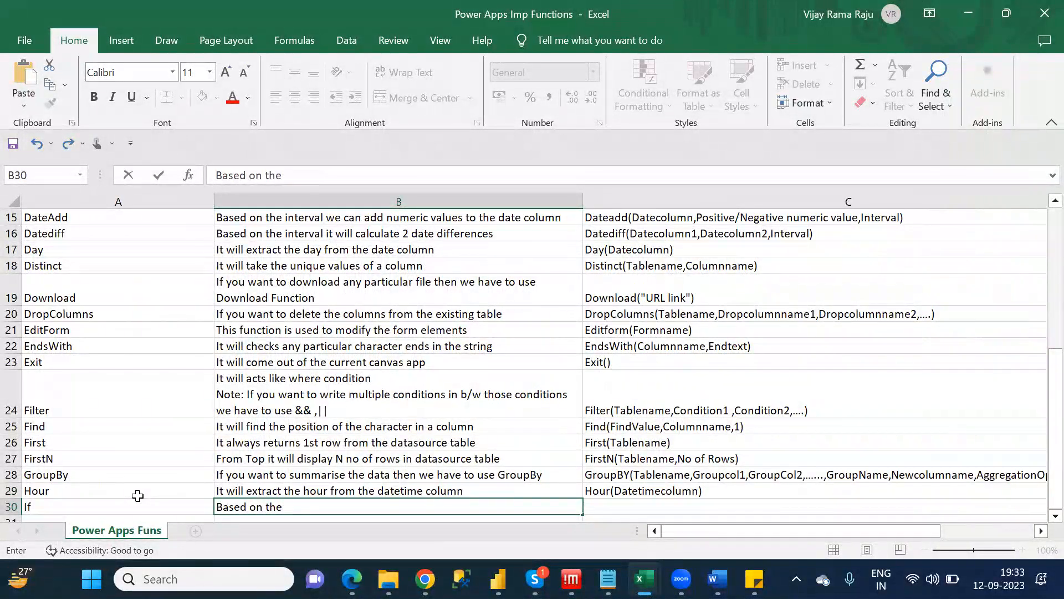
text( condit)
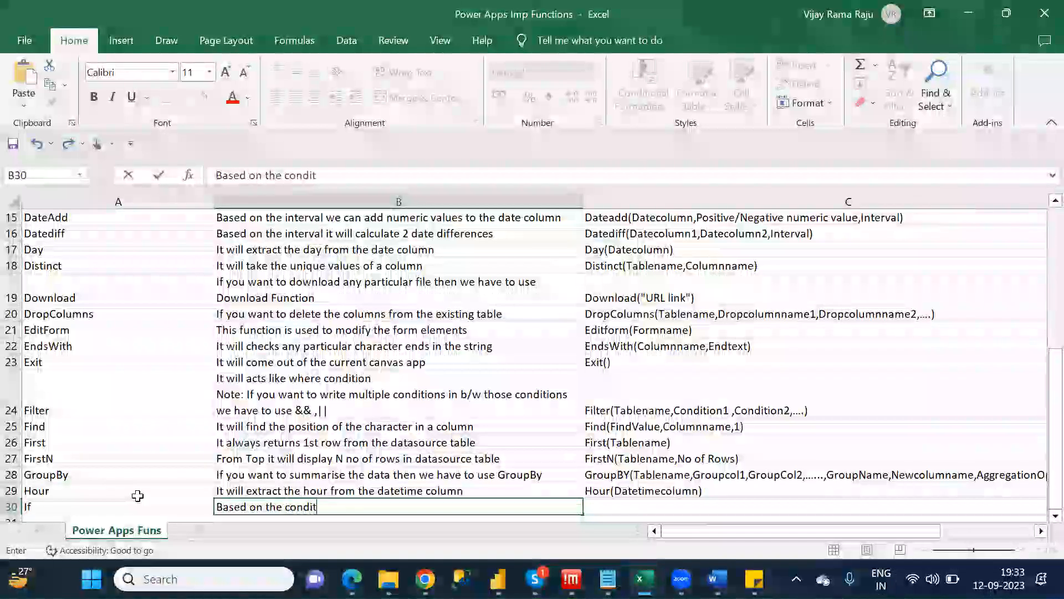
text(ions we)
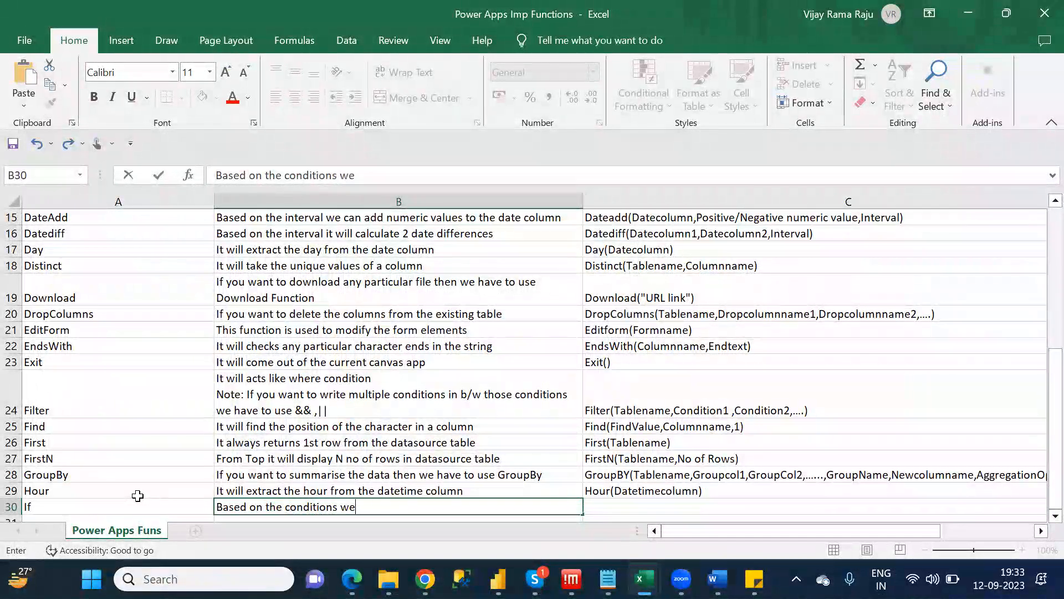
text( can return)
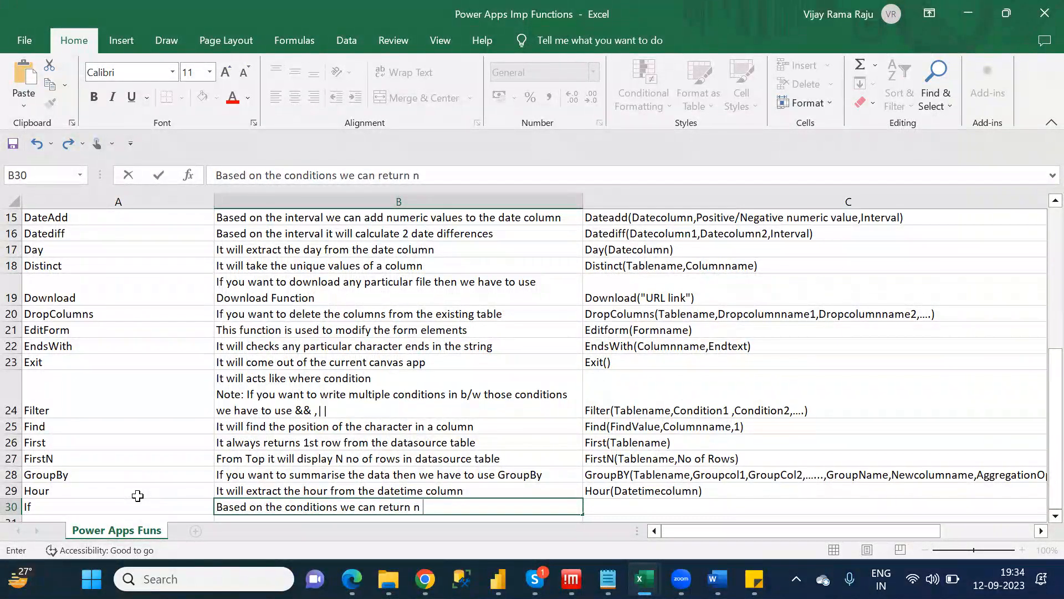
text( n num)
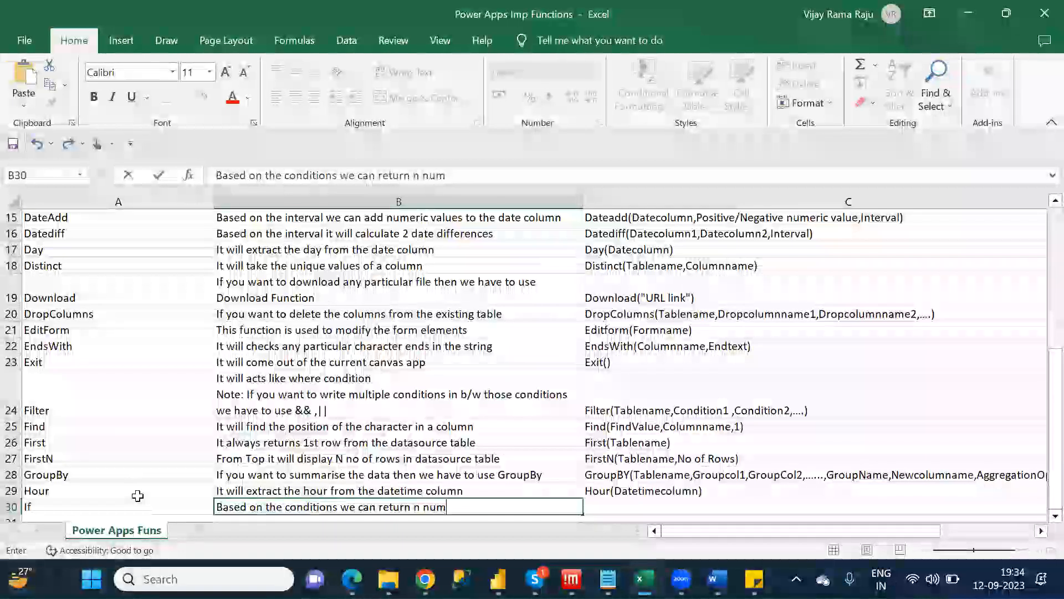
key(BackSpace)
key(BackSpace)
key(BackSpace)
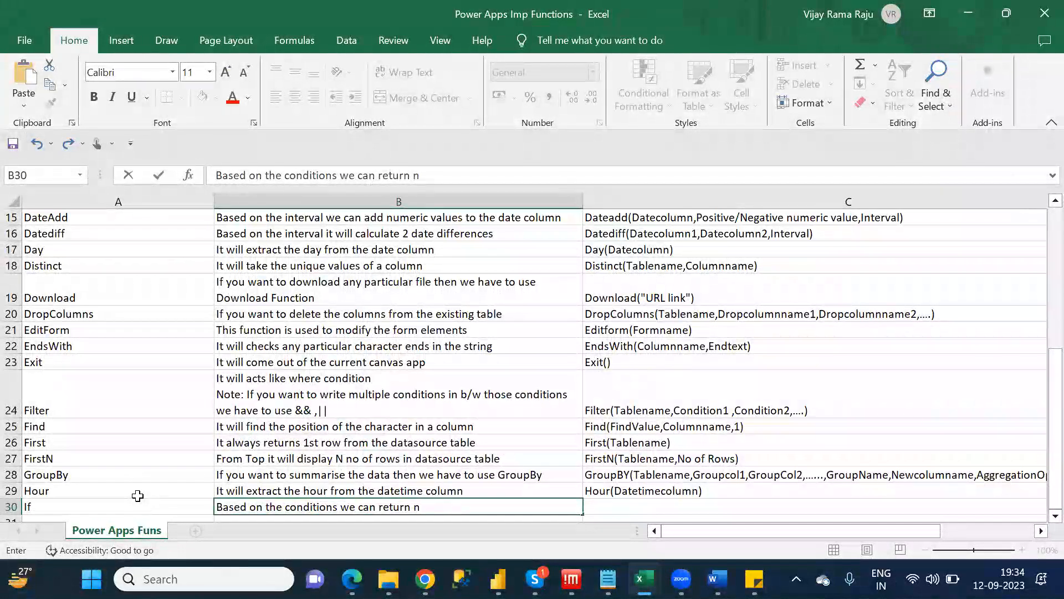
text(number of statements)
key(Tab)
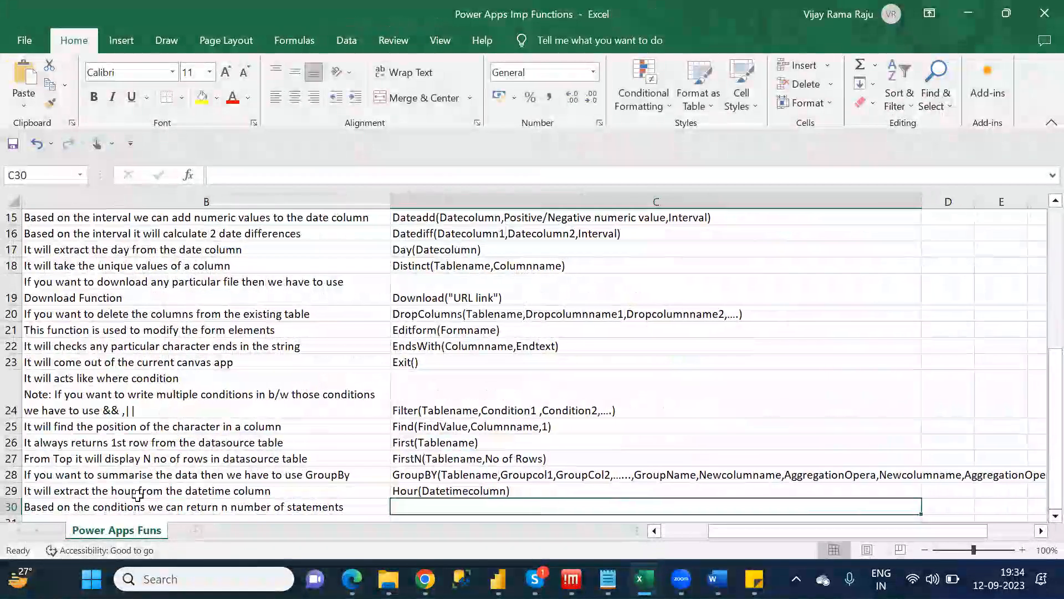
Begin the If syntax in C30 with "If(Cond1,statement,".
text(If)
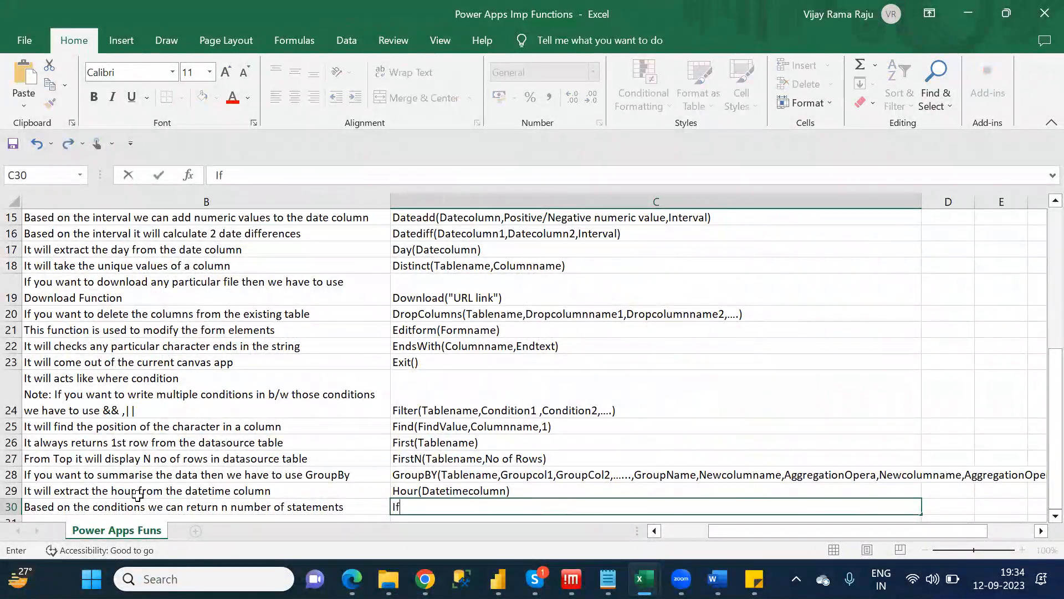
text(()
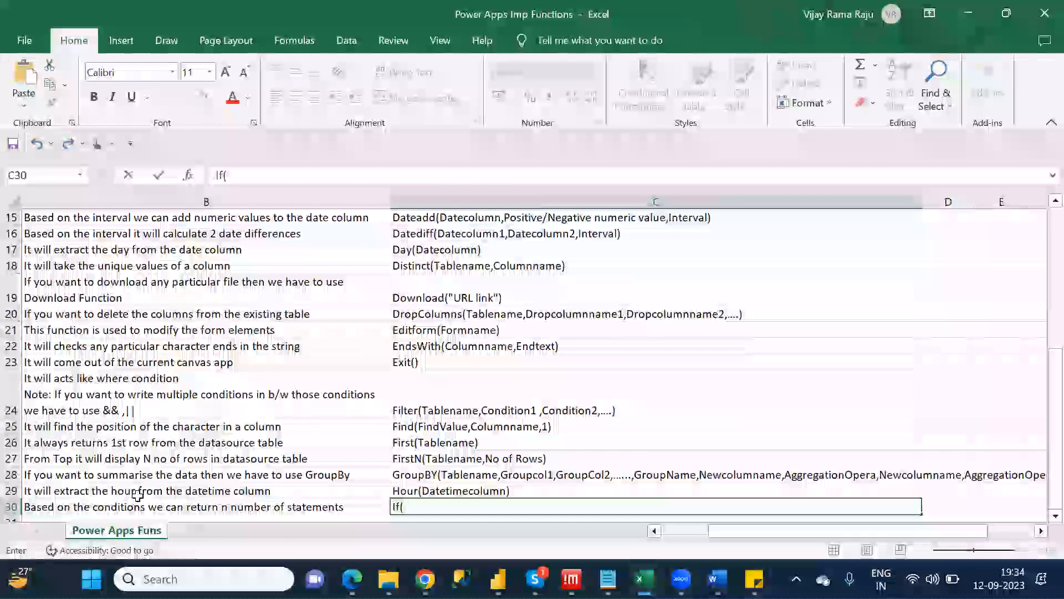
text(COnd)
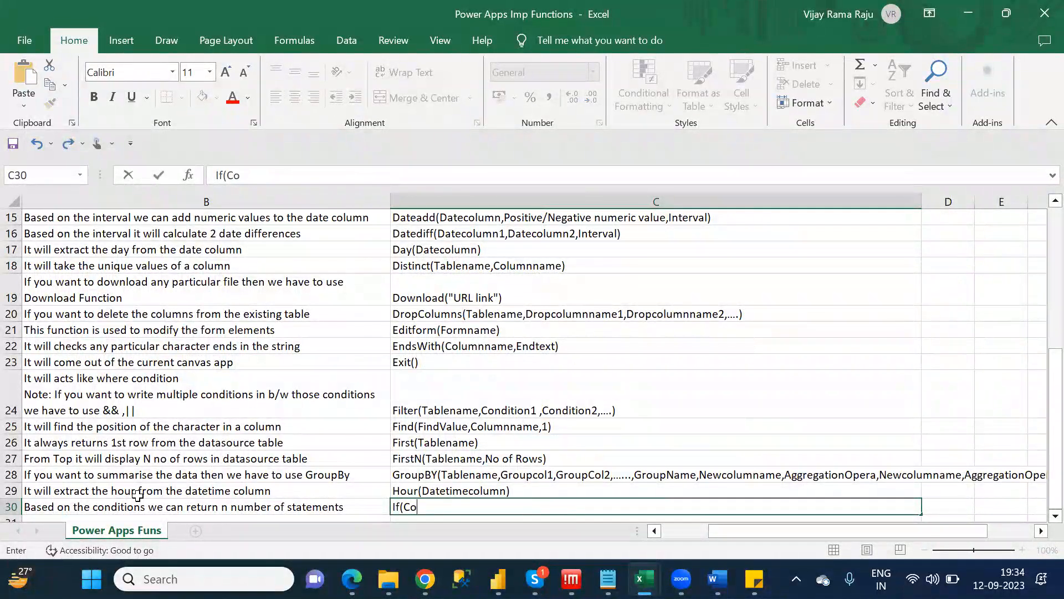
text(1,statement,)
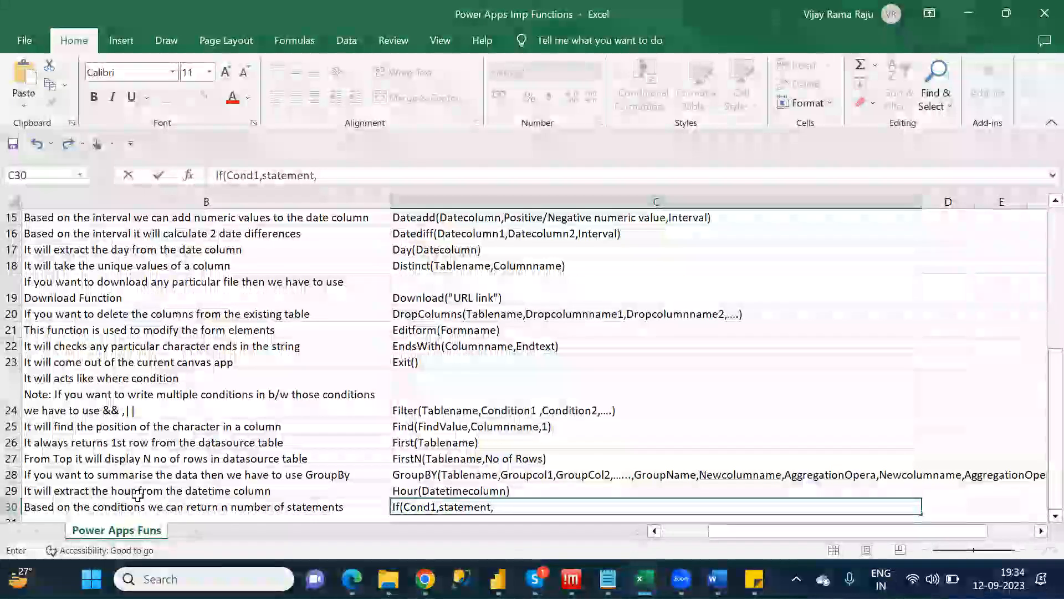
Switch to Chrome and open the If function's documentation from the Power Fx formula reference in a separate tab.
key(alt+Tab)
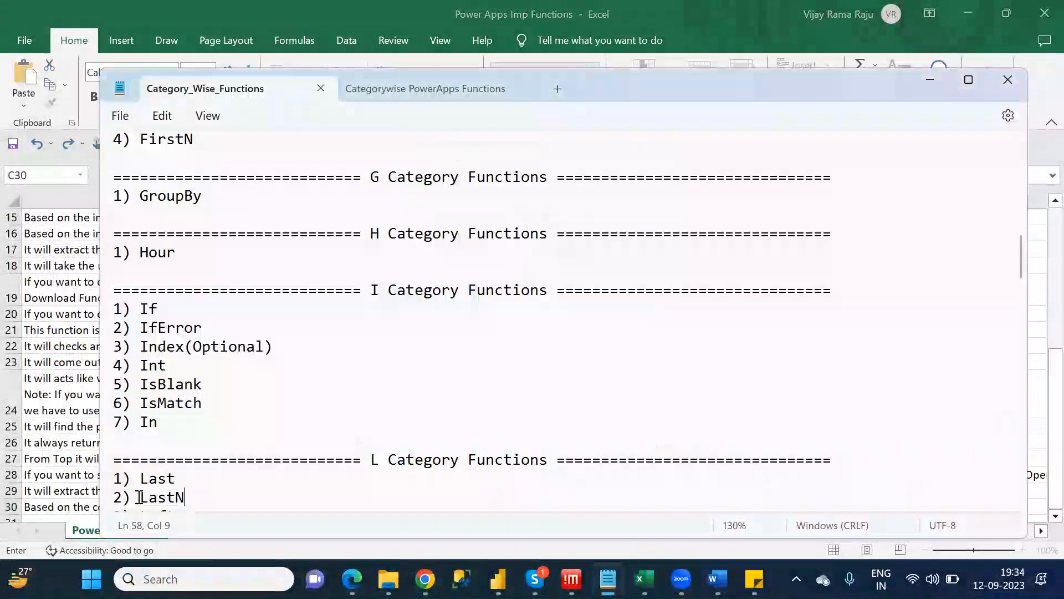
key(alt+Tab)
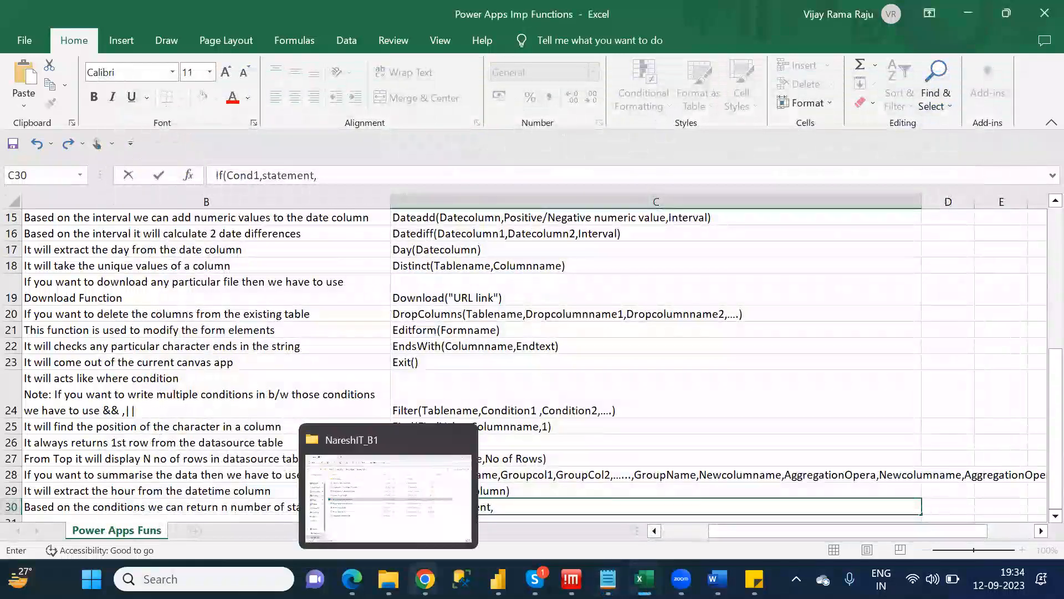
click(425, 578)
click(364, 493)
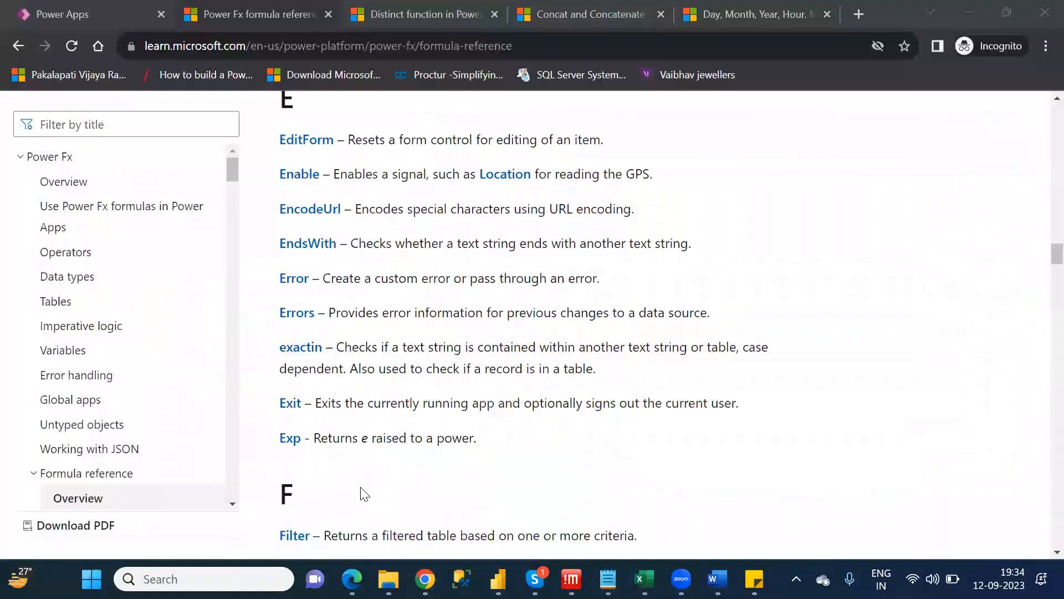
scroll(363, 493, down, 7)
scroll(363, 494, down, 3)
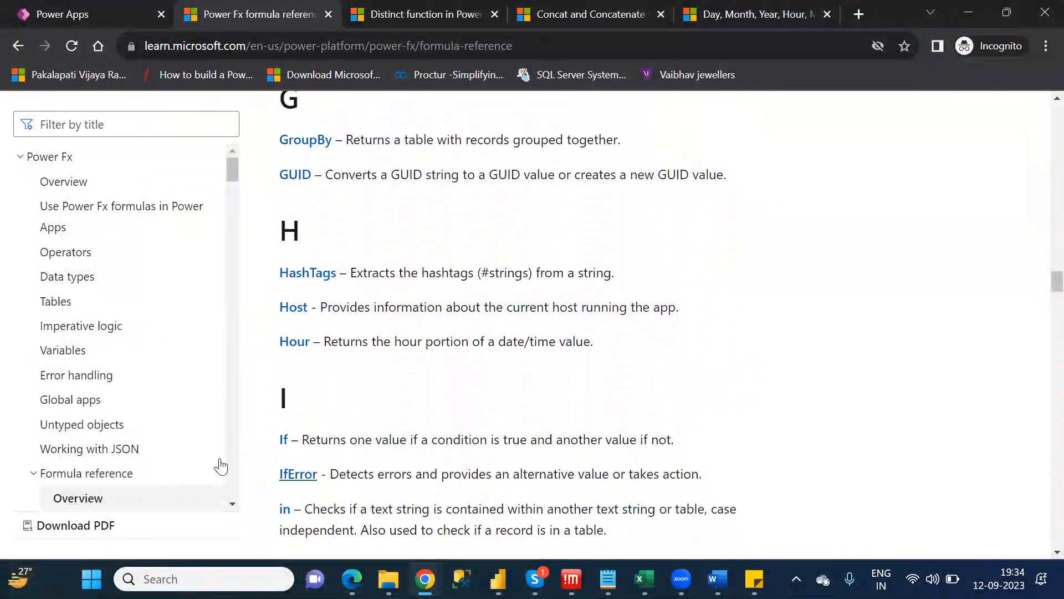
middle_click(284, 441)
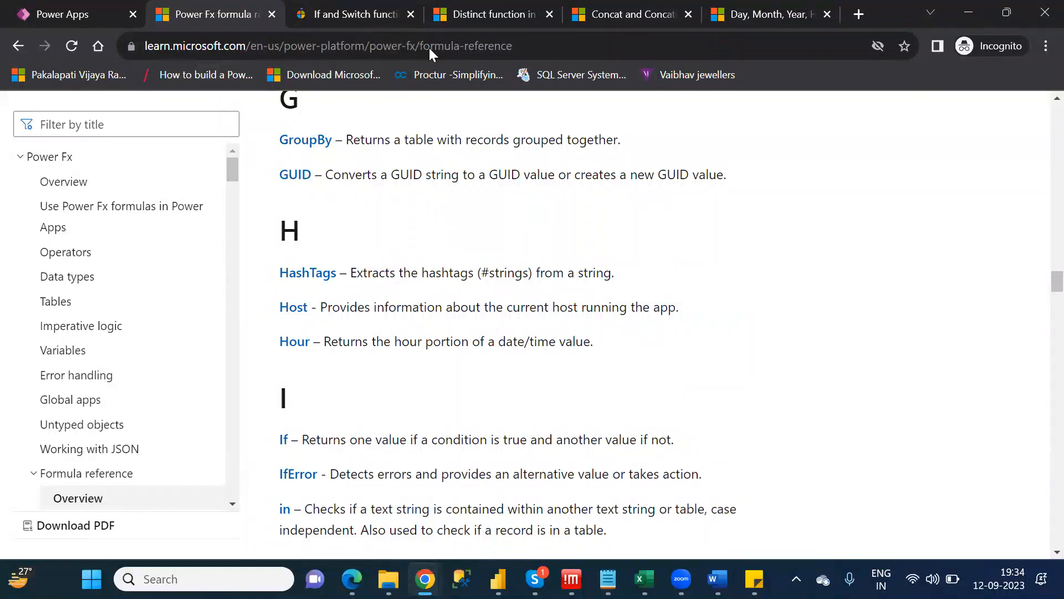
click(338, 17)
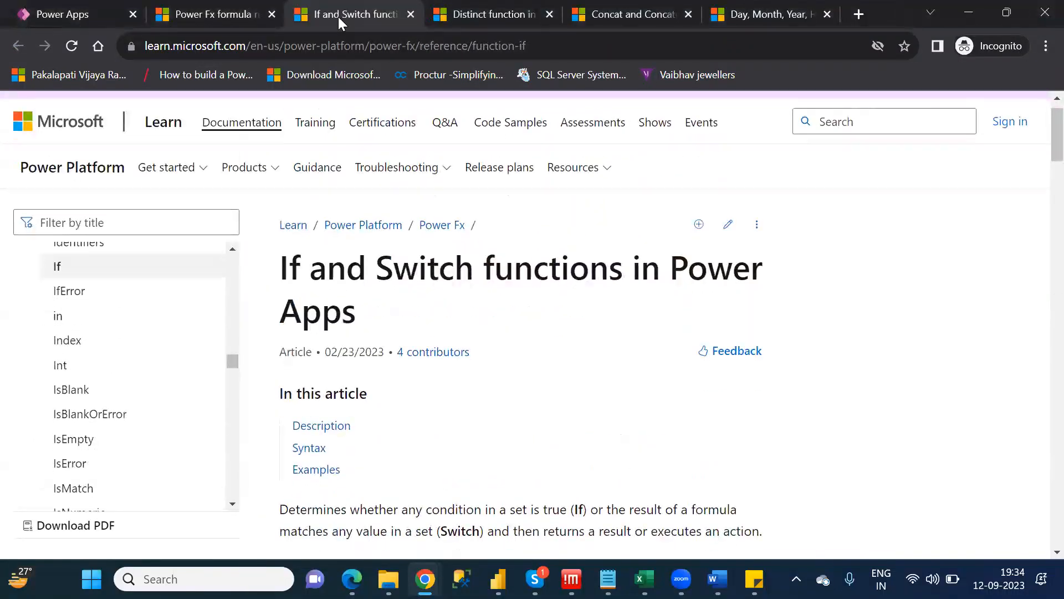
Examine the Syntax section of the If and Switch functions article for the condition and result arguments.
key(Down)
key(Down)
key(Down)
key(Down)
key(Down)
key(Down)
key(Down)
key(Down)
key(Down)
key(Down)
key(Down)
key(Down)
key(Down)
key(Down)
key(Down)
key(Down)
key(Down)
key(Down)
key(Down)
key(Down)
key(Down)
key(Down)
key(Down)
key(Down)
key(Down)
key(Down)
key(Down)
key(Down)
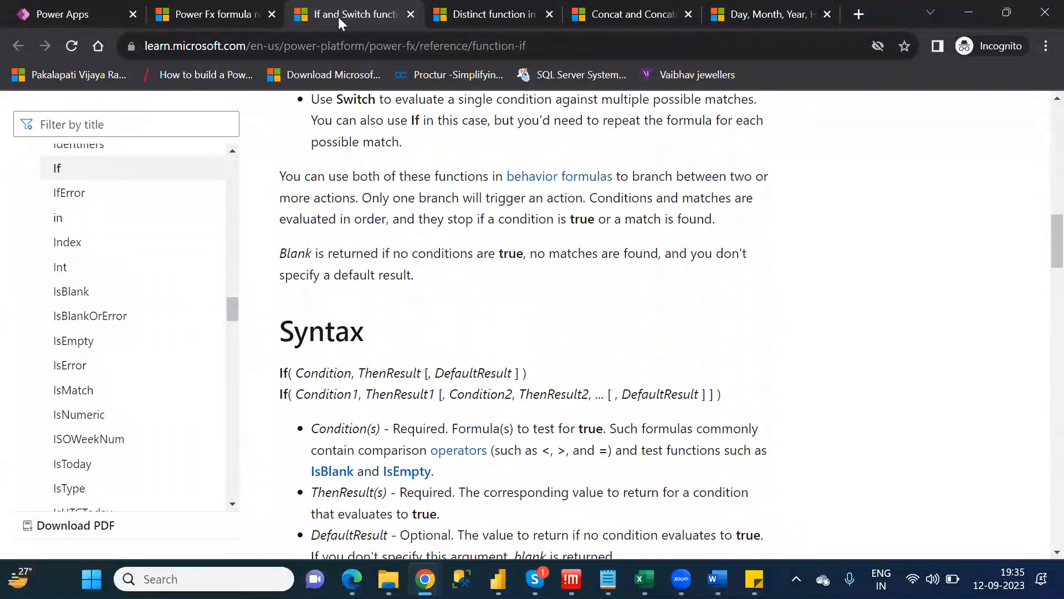
key(Down)
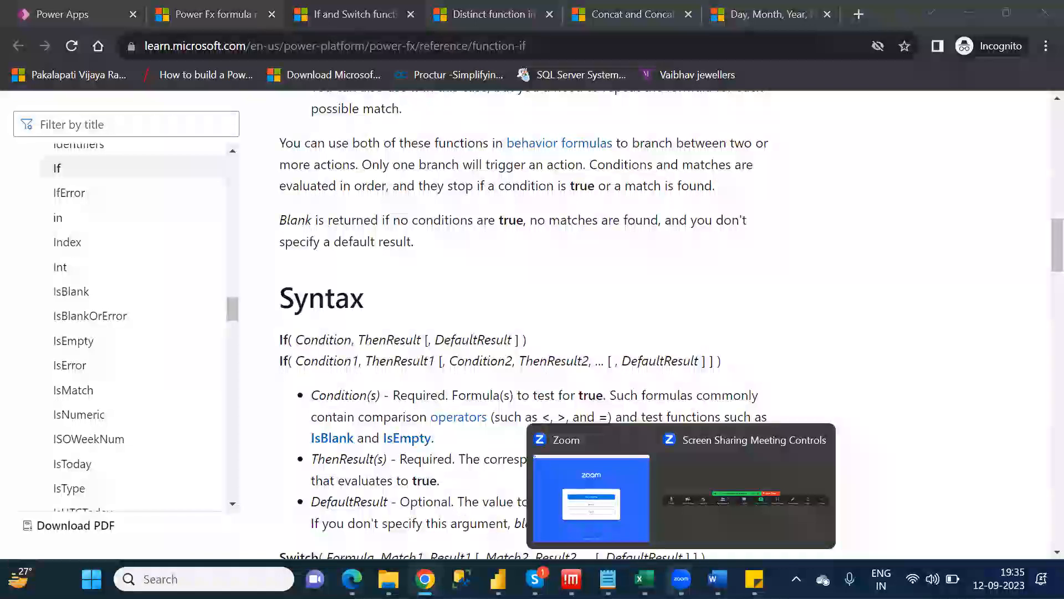
Return to the Power Apps Imp Functions workbook in Excel and complete the C30 syntax as If(Cond1,statement,Cond2,statement,.....ElseStatement).
mouse_move(643, 579)
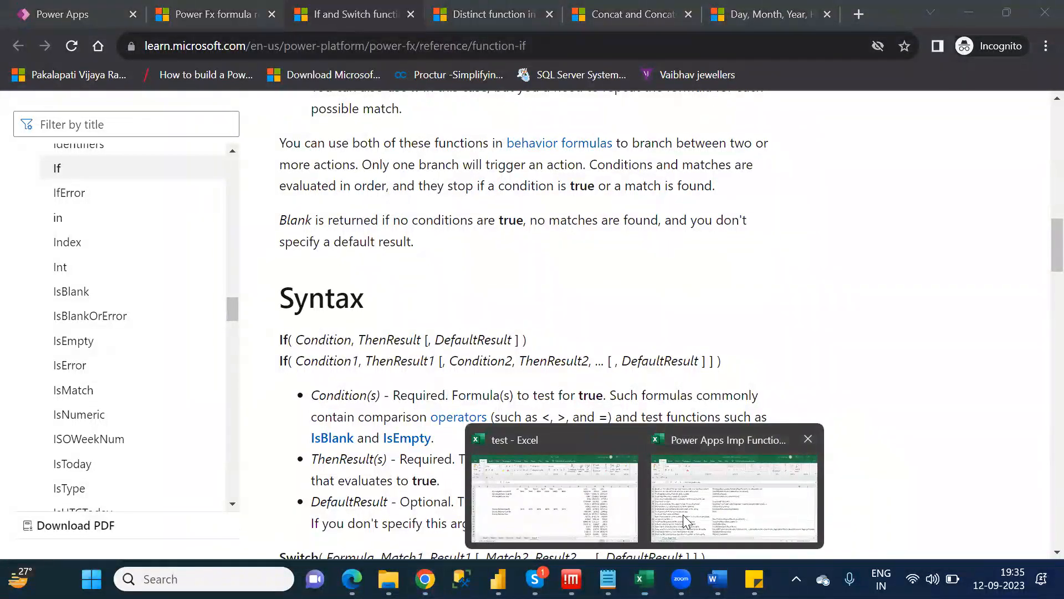
click(683, 514)
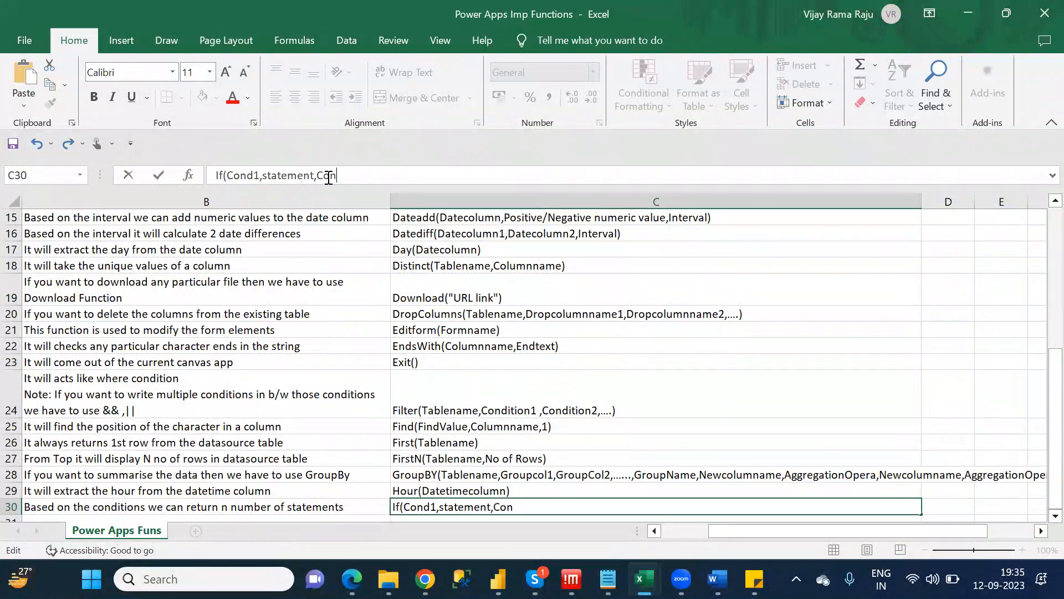
text(d2,statement,.....Else)
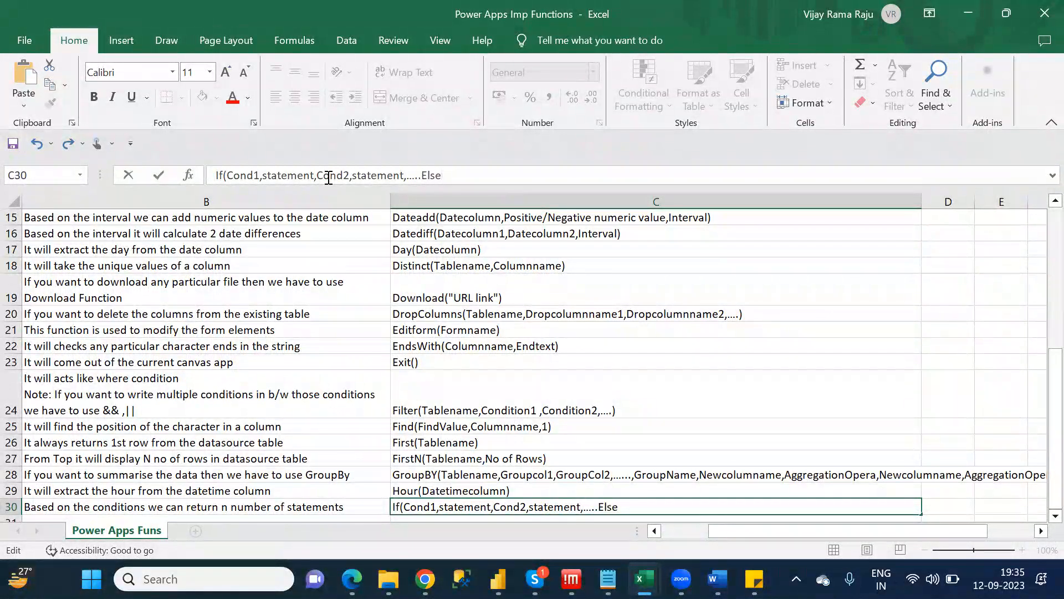
text(tatement)
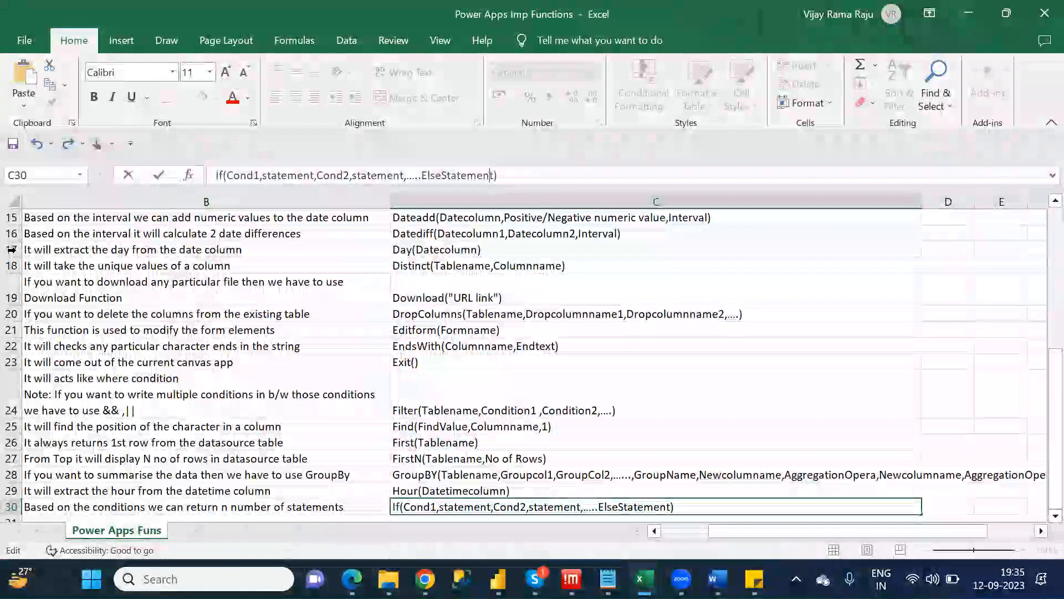
click(214, 507)
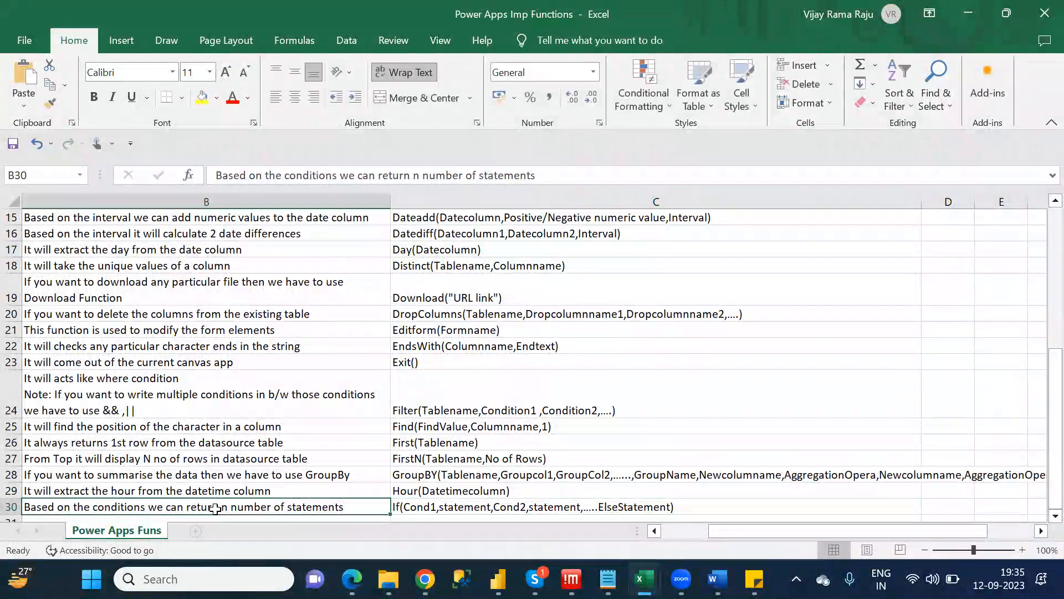
key(Left)
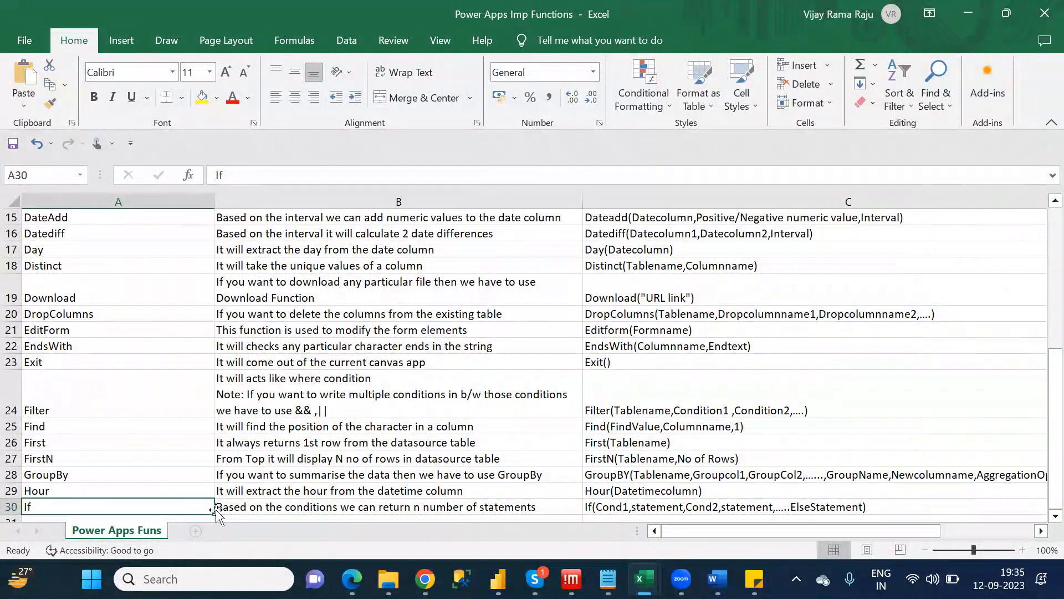
key(Down)
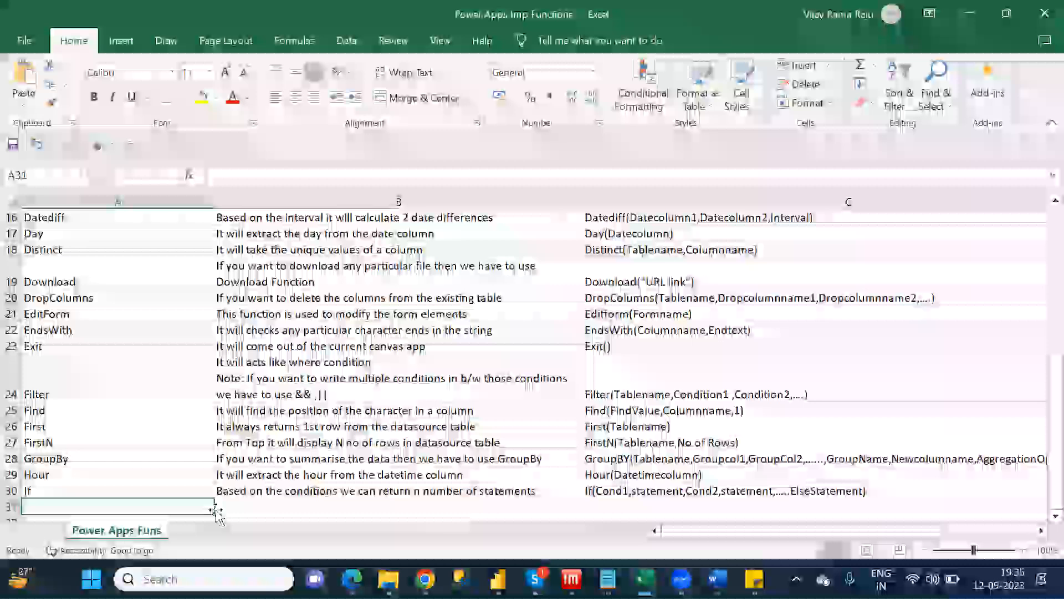
click(136, 491)
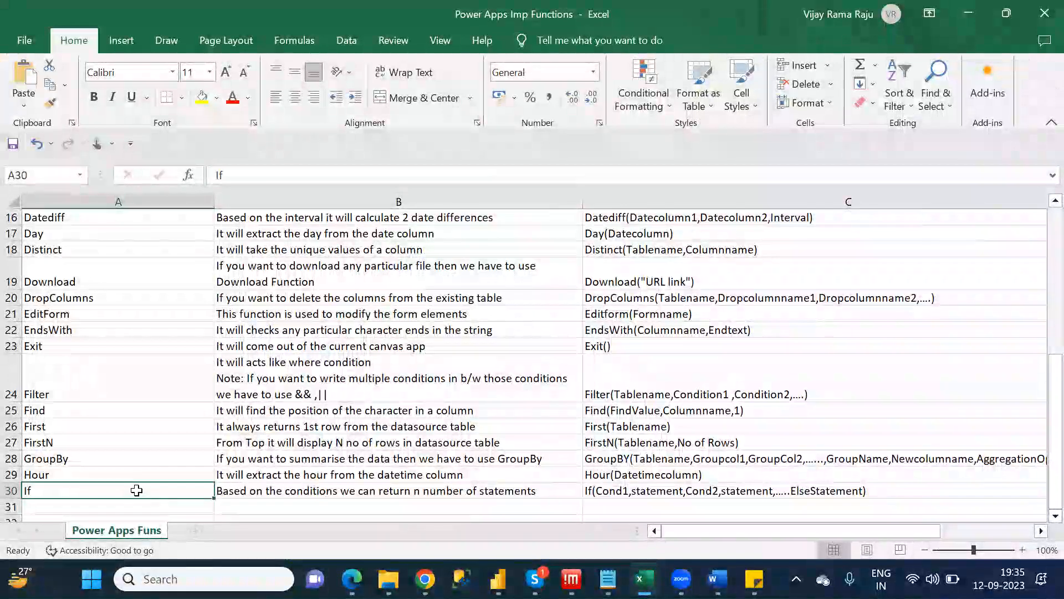
Rename the function in A30 as If/Switch.
click(258, 177)
text(/)
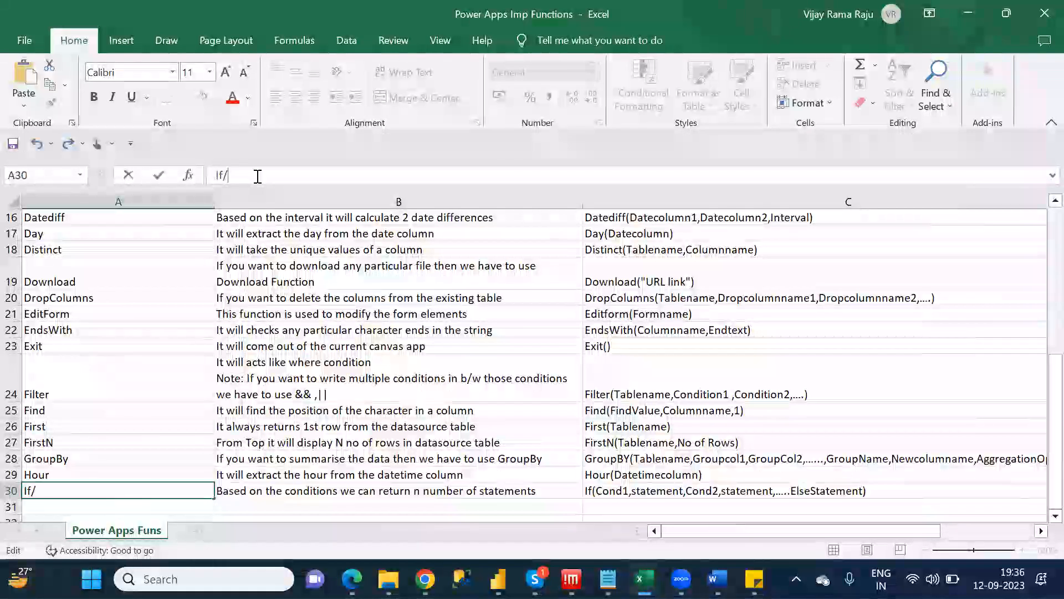
text(Switch)
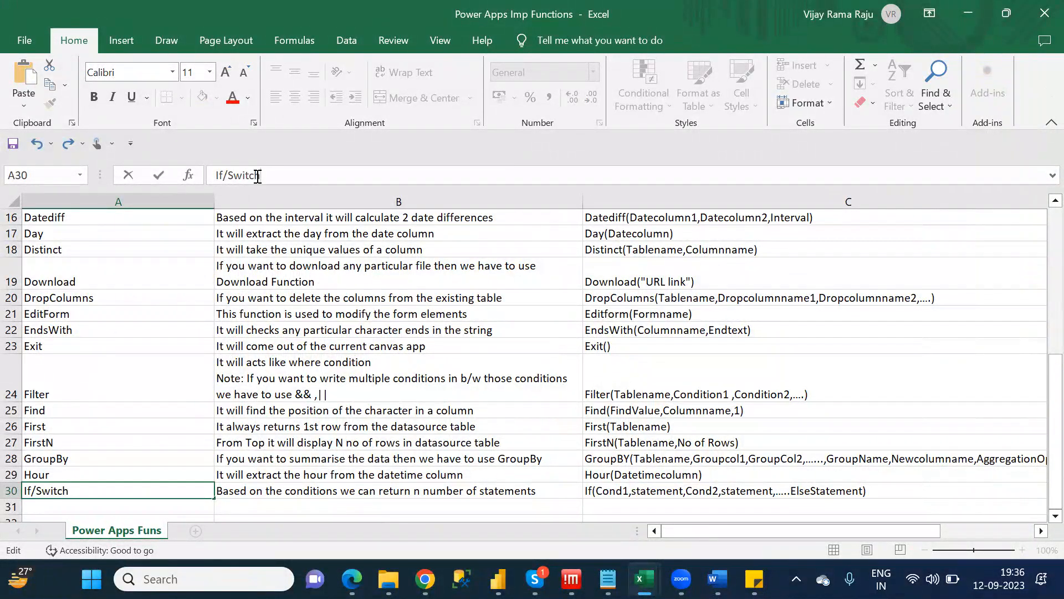
click(344, 491)
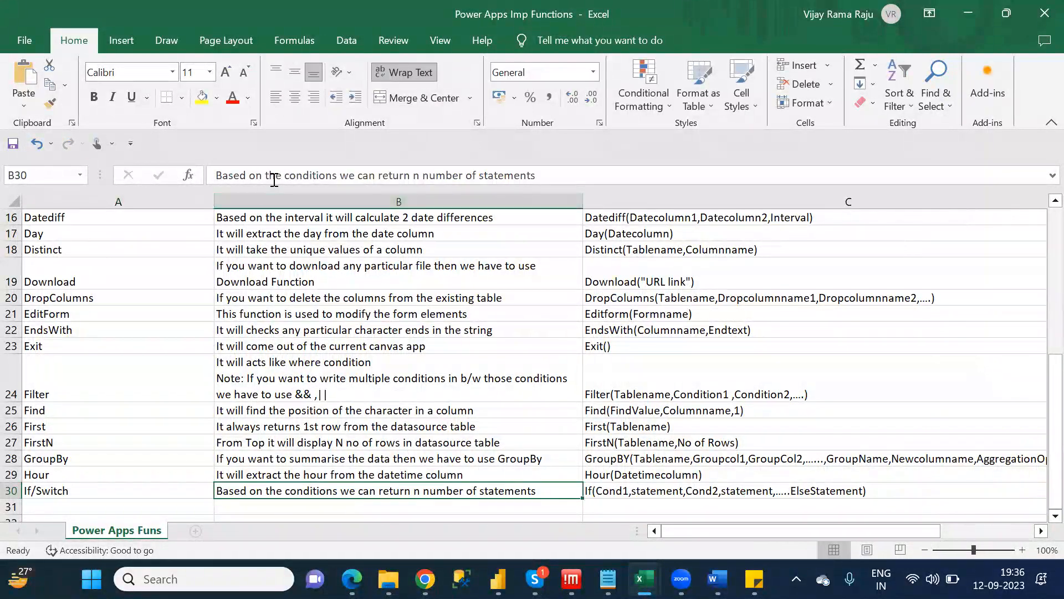
Add a second line to the C30 syntax reading Switch(true,Cond1,Statement1,Cond2,Statement2,......,ElseStatement).
click(636, 486)
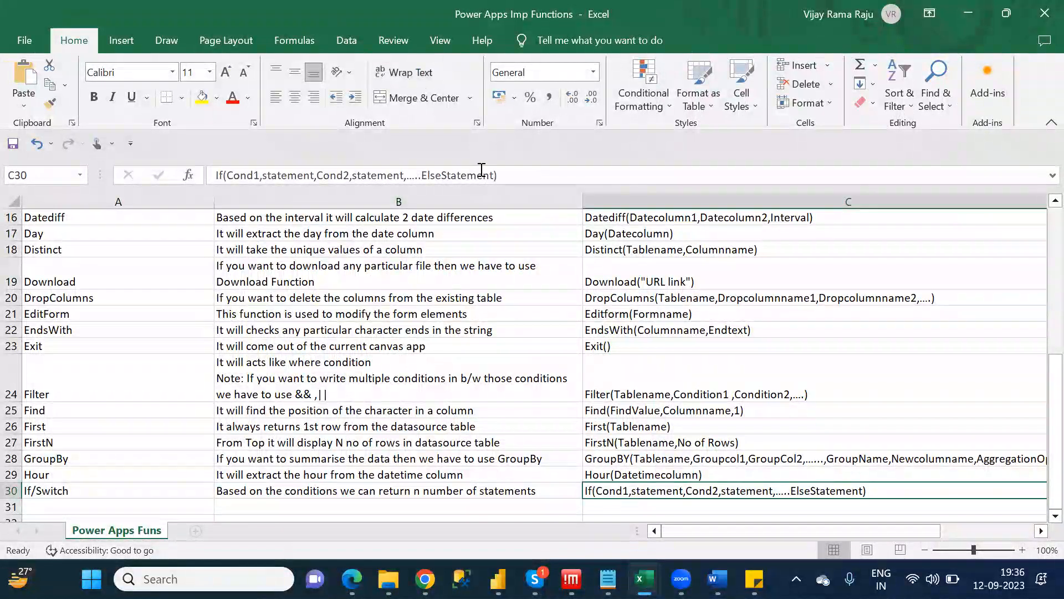
click(536, 176)
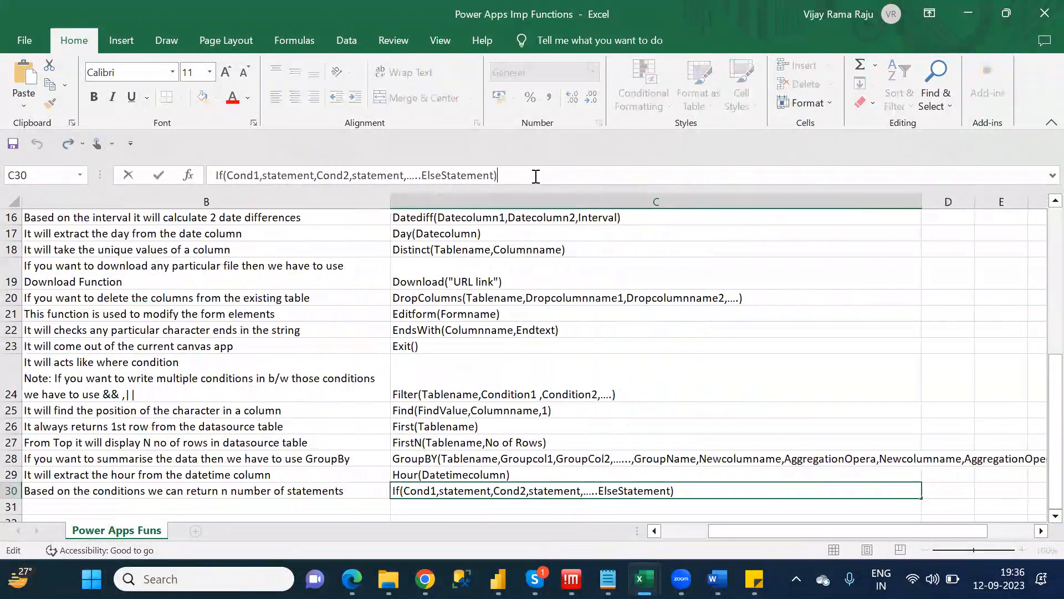
key(ctrl+z)
text(Switch)
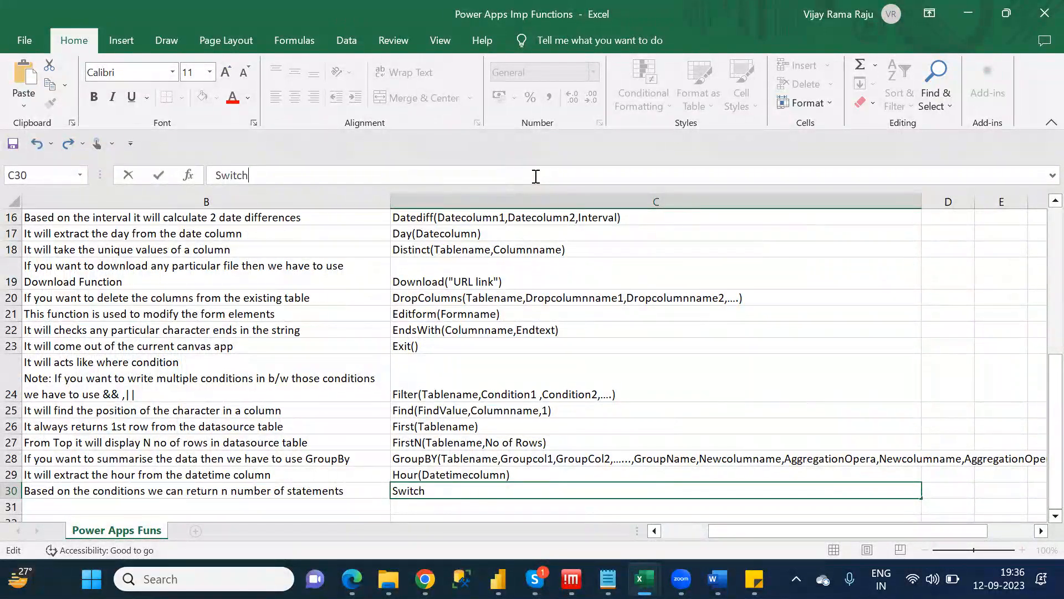
text((true,)
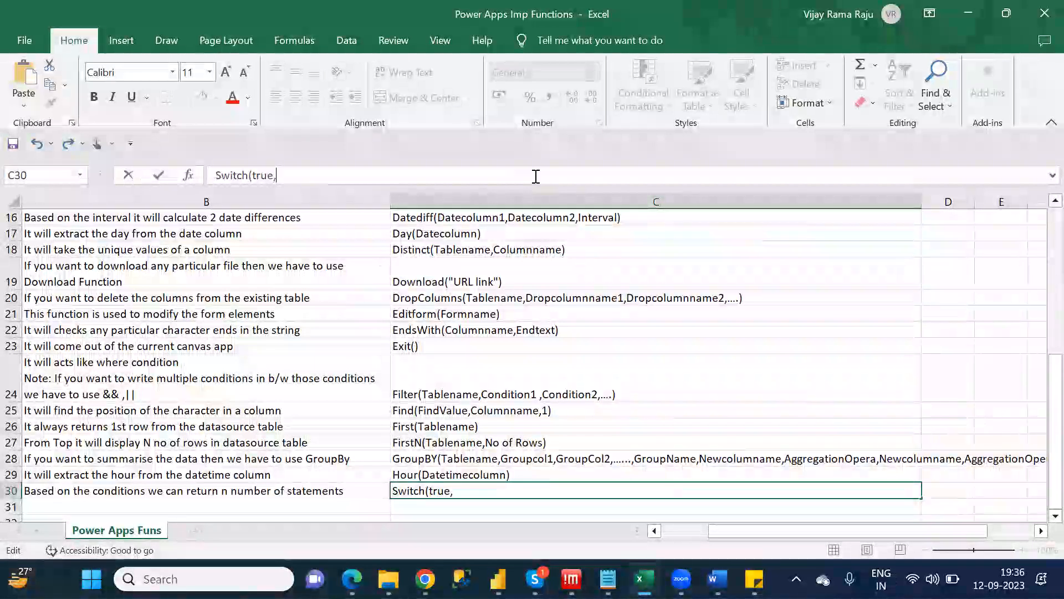
text(Con)
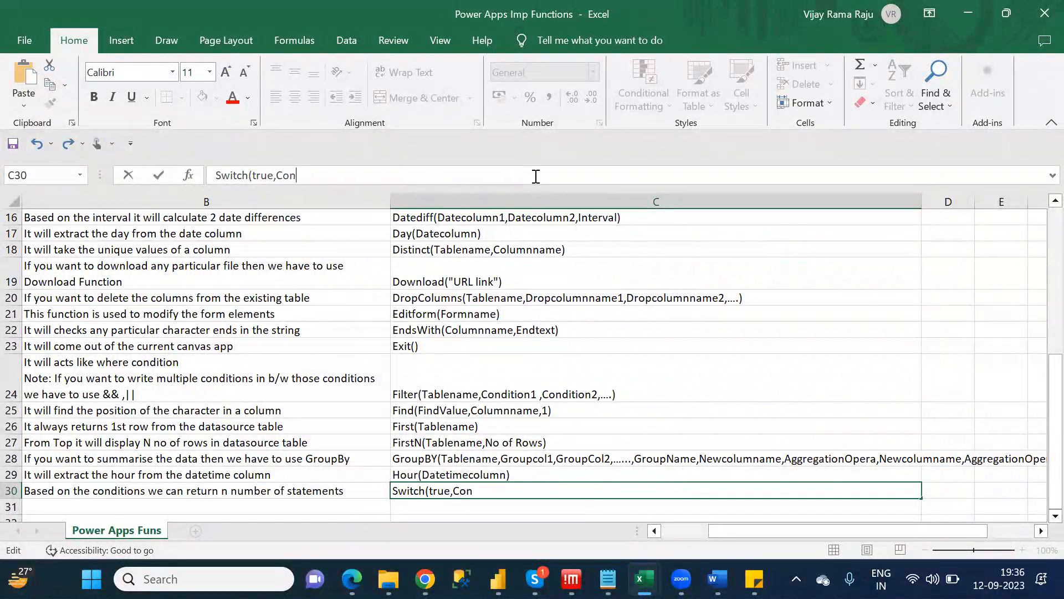
text(d1)
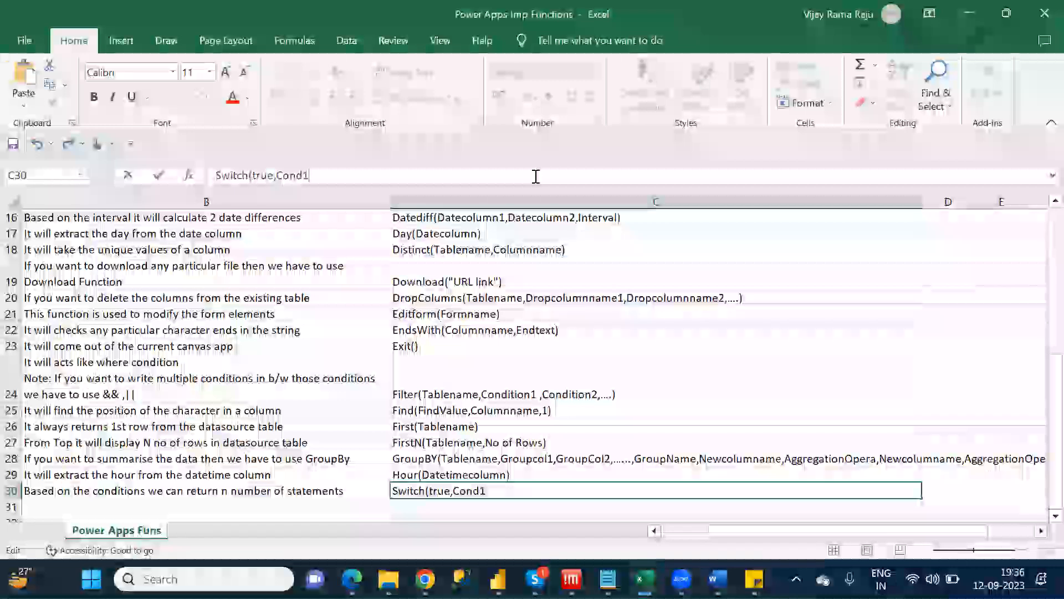
text(,Statement)
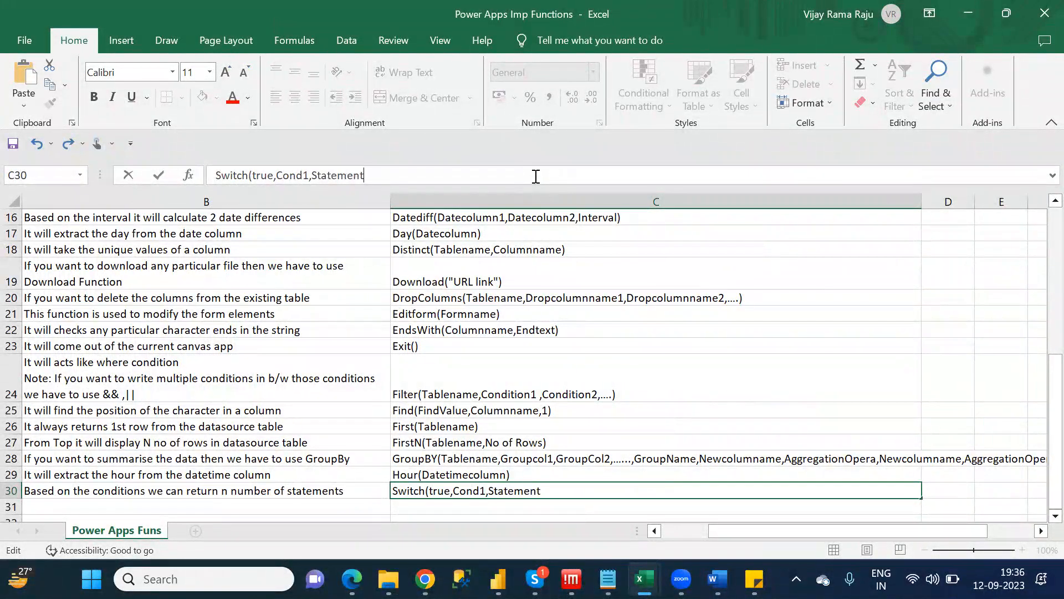
text(1,)
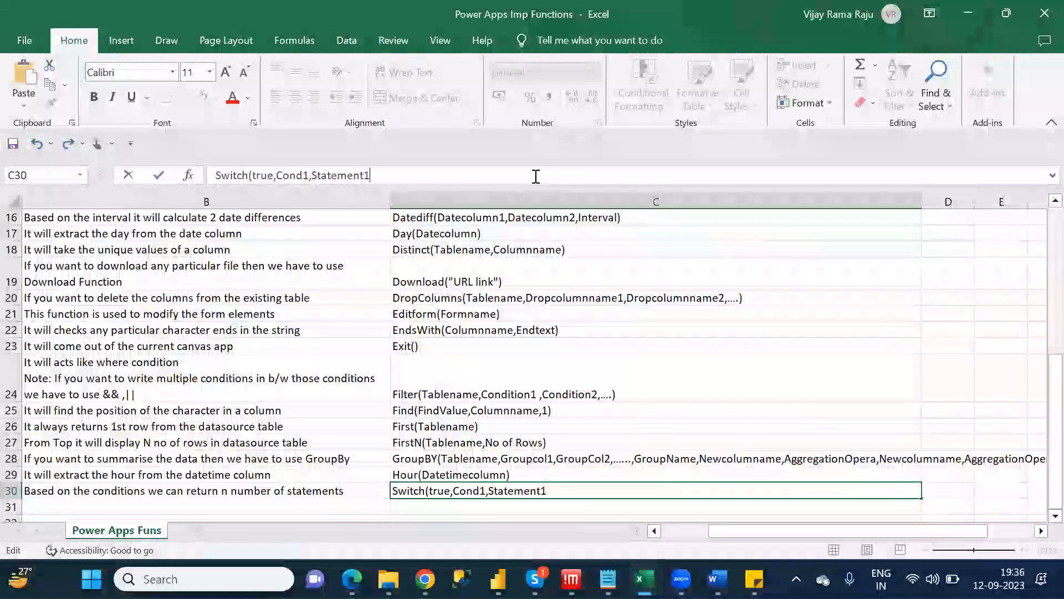
text(Cond)
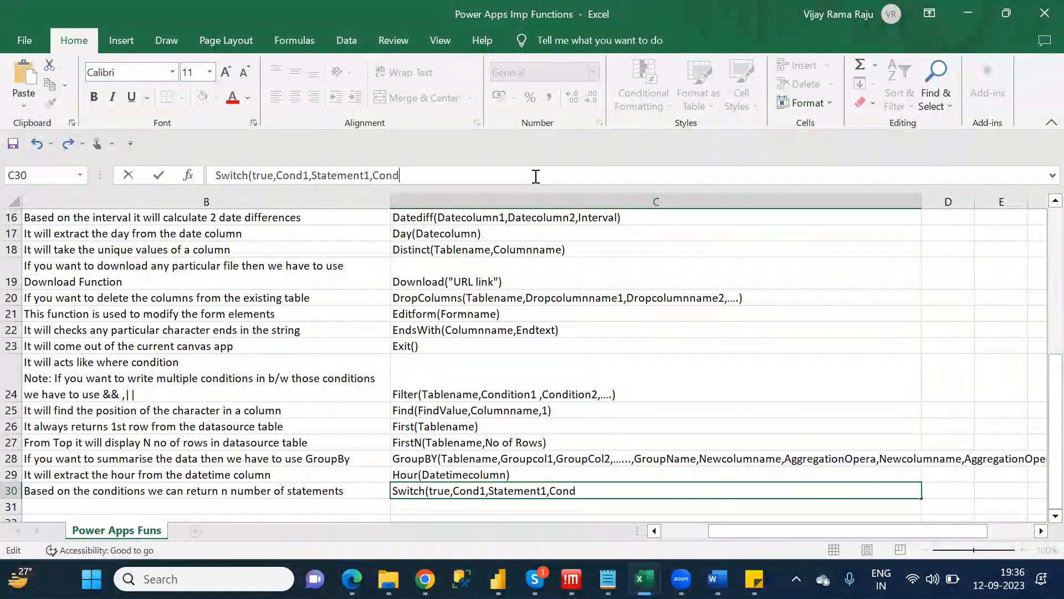
text(2,Statement2,......)
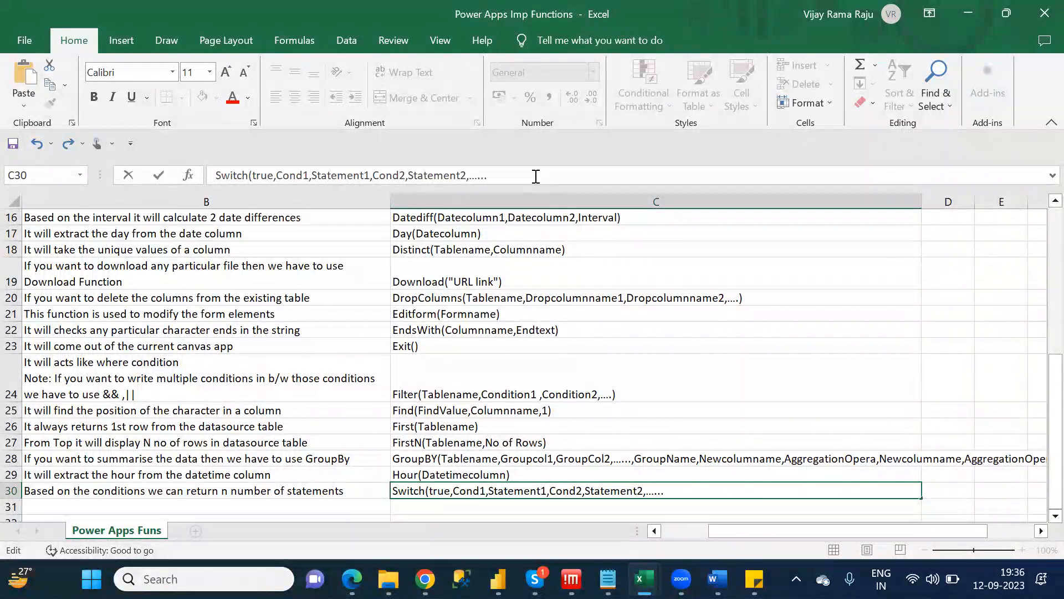
text(,)
text(Ele)
text(eStatement)
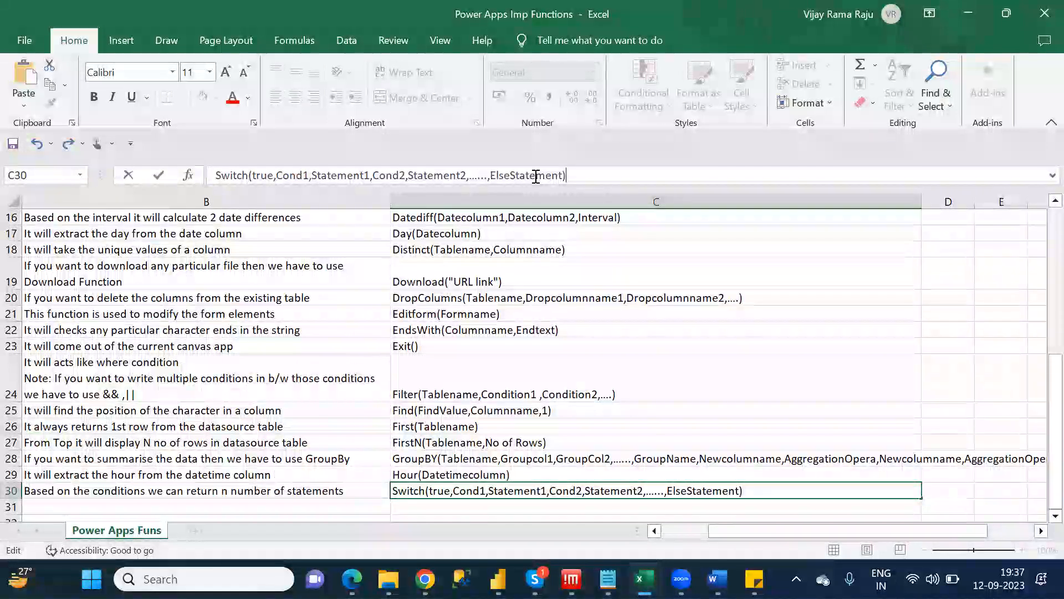
click(416, 507)
Switch to the Category_Wise_Functions list in Notepad and highlight IfError under the I Category Functions.
key(Down)
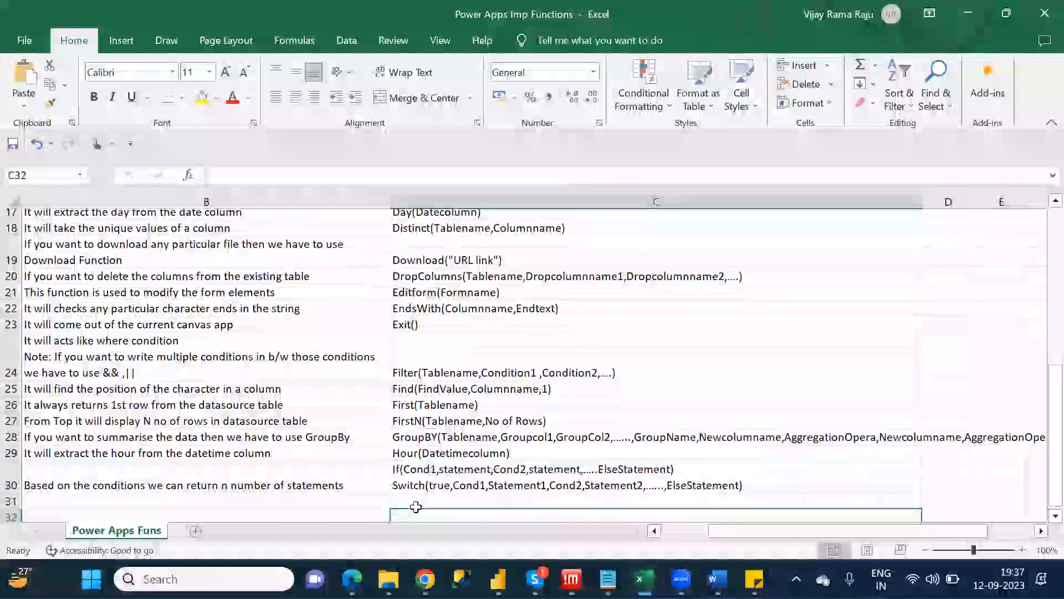
key(Left)
key(Left)
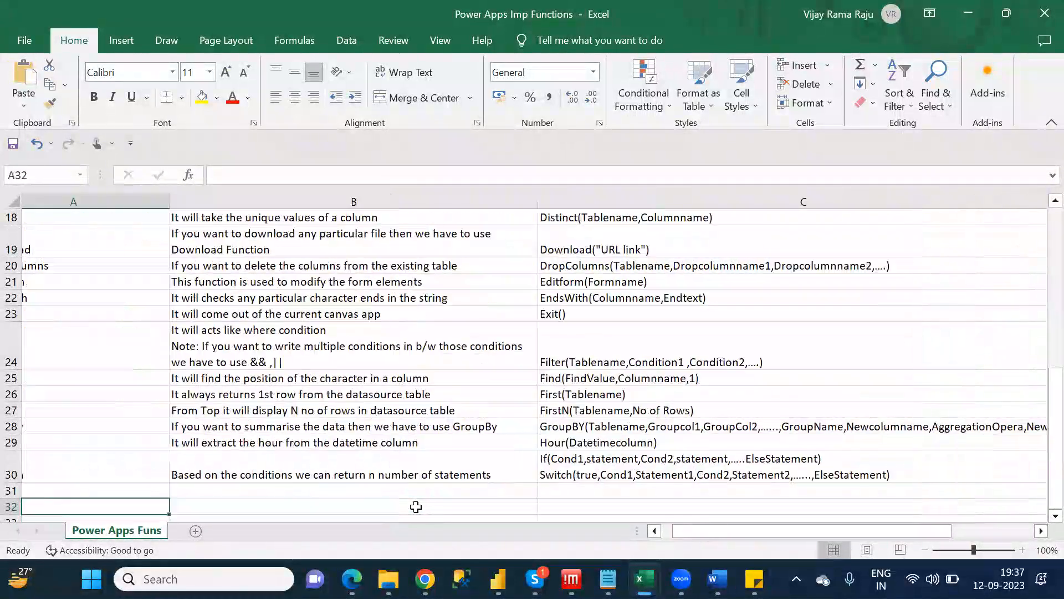
key(Up)
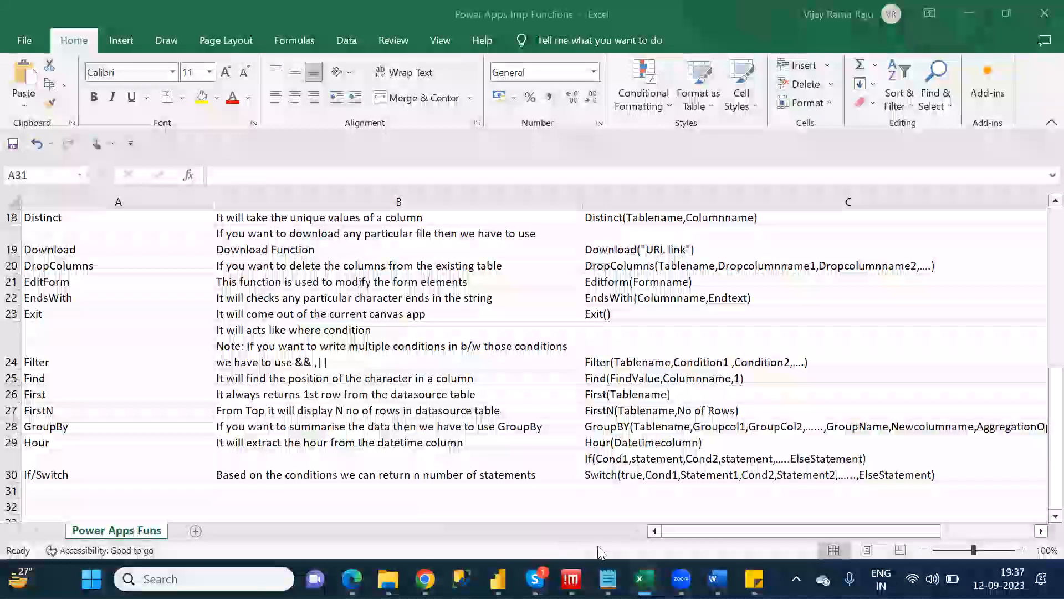
mouse_move(608, 579)
click(608, 499)
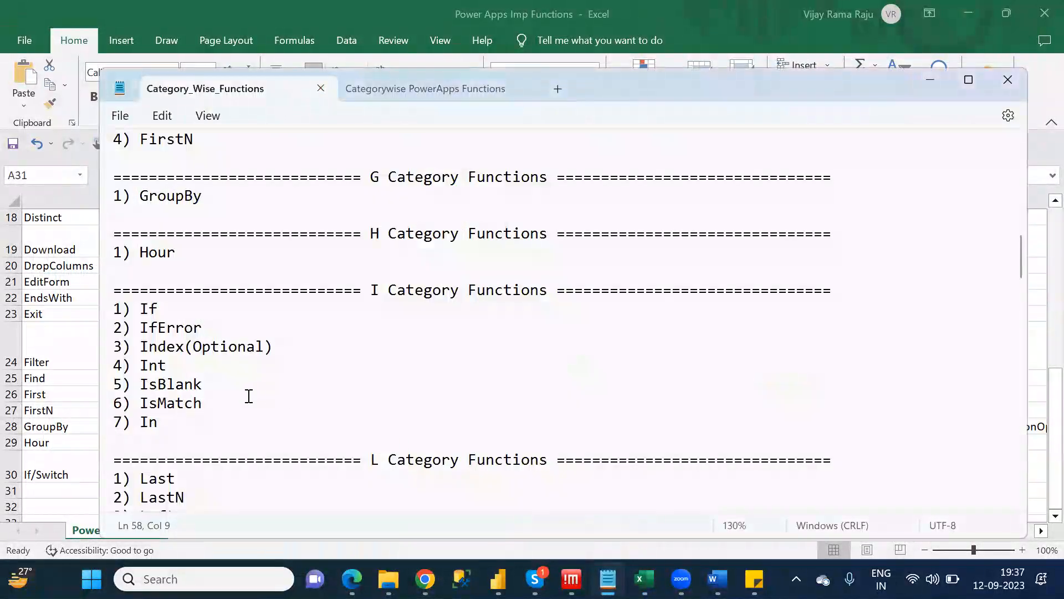
double_click(162, 326)
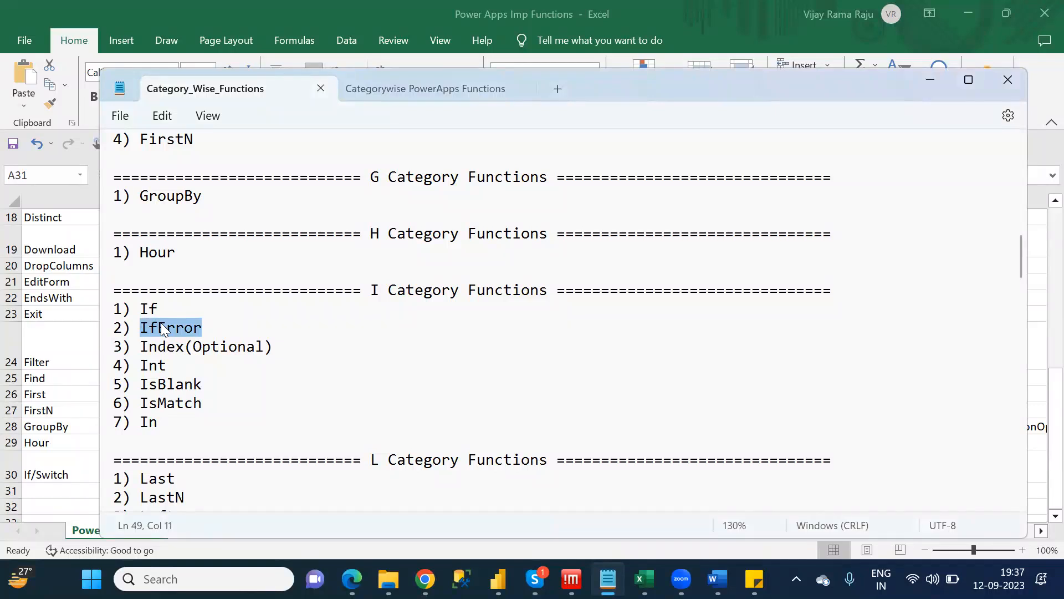
Return to the Excel workbook and enter IfError as the function name in A31.
click(78, 489)
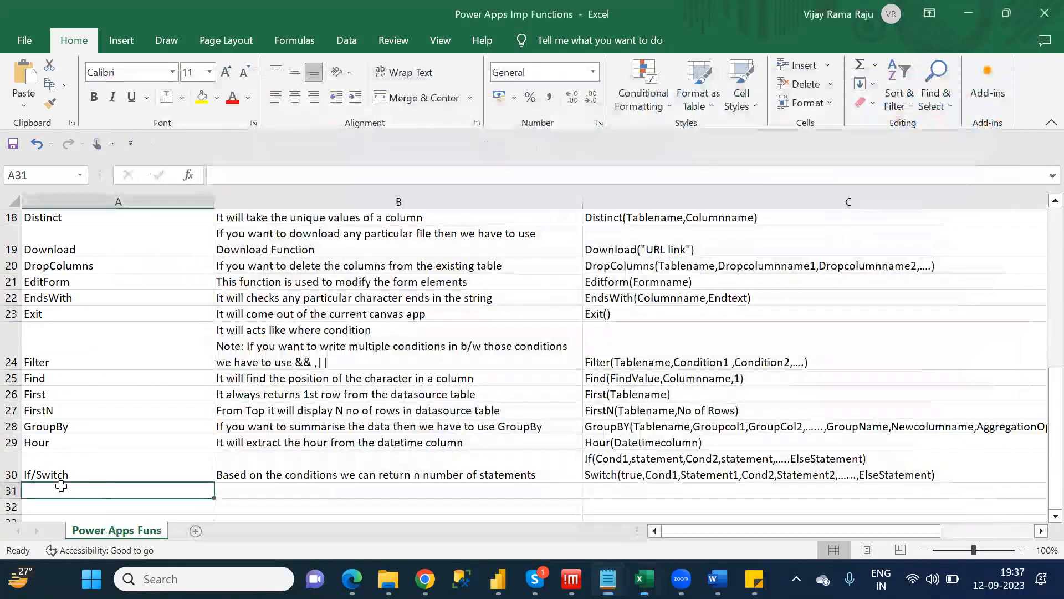
text(I)
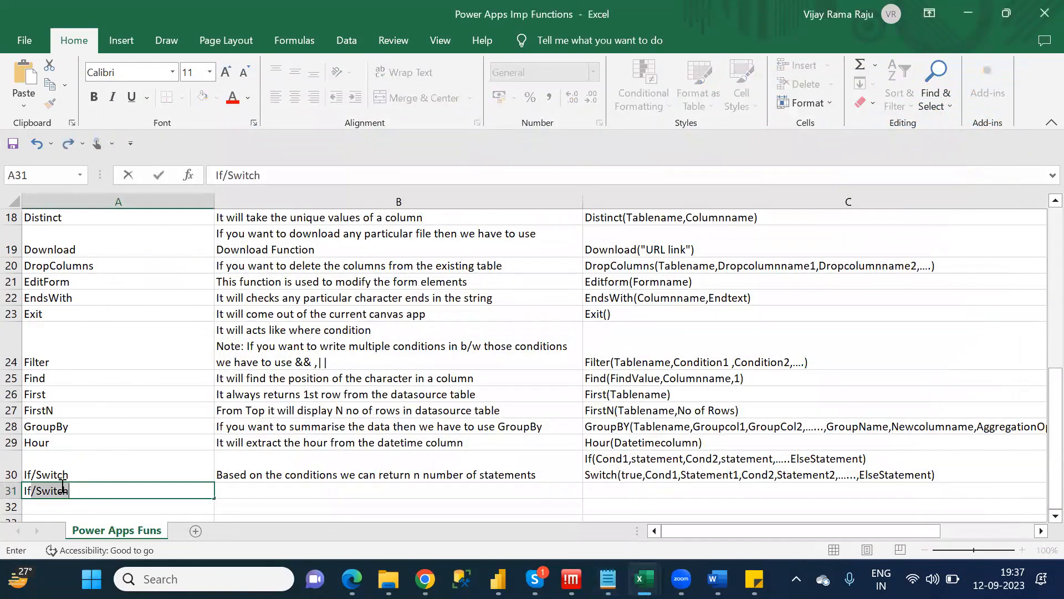
key(BackSpace)
text(fError)
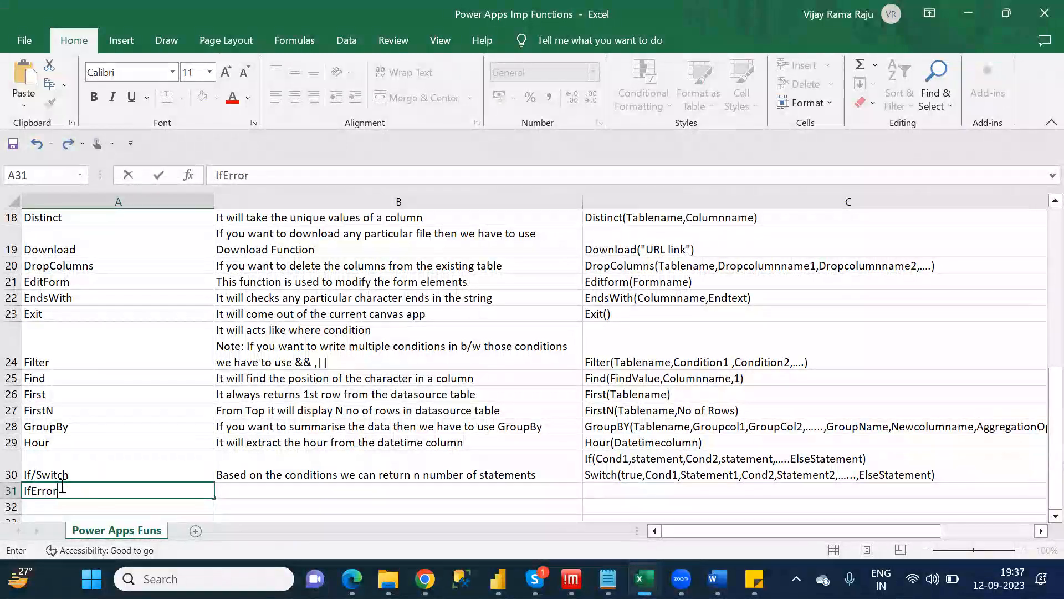
key(Tab)
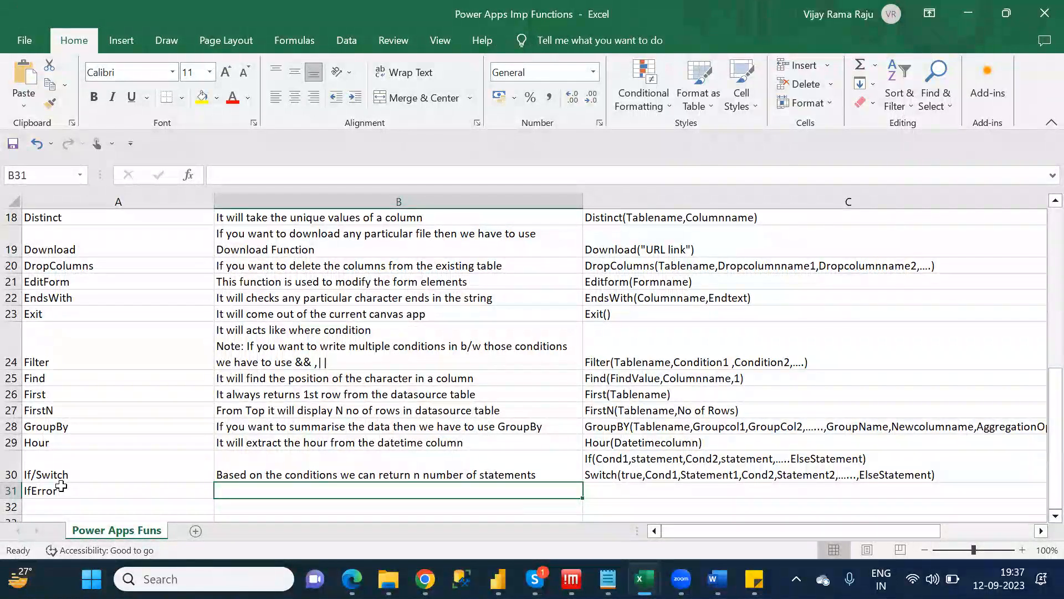
Enter the IfError description in B31 as "When ever we are getting error we can return alternative values".
text(EW)
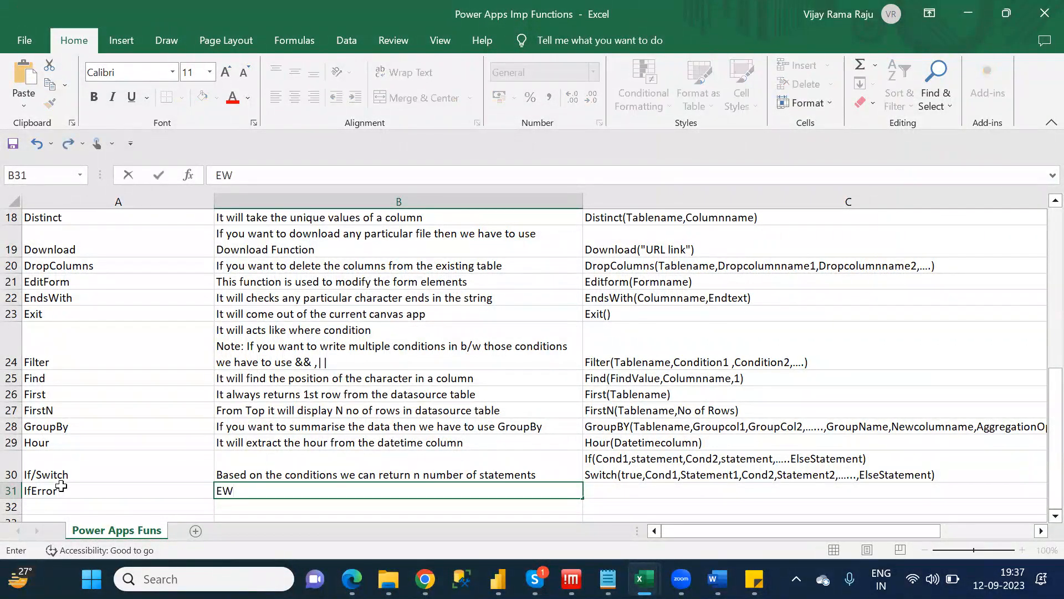
key(BackSpace)
text(When ever)
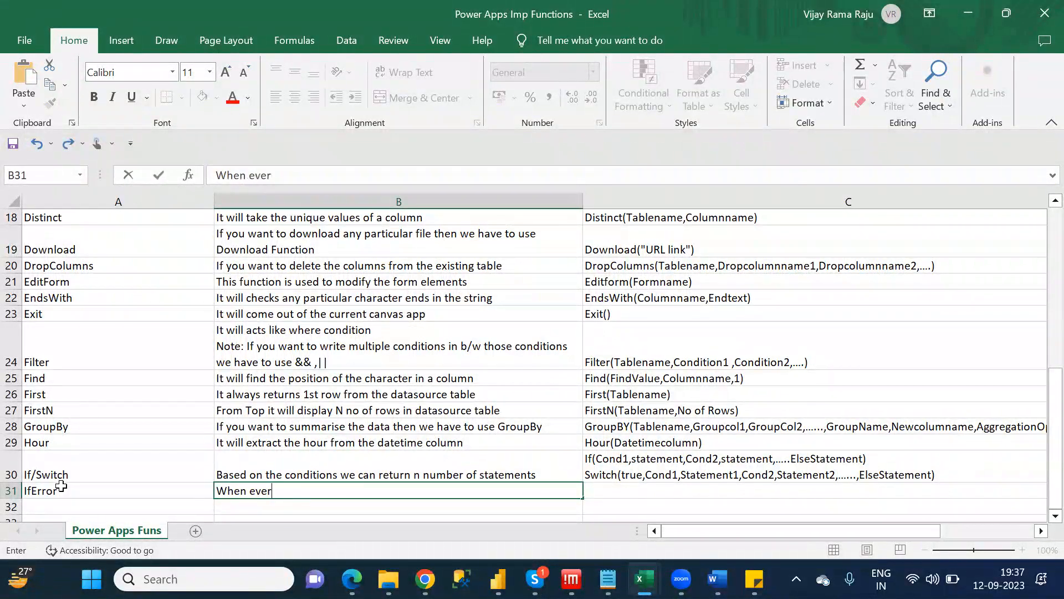
text( we are)
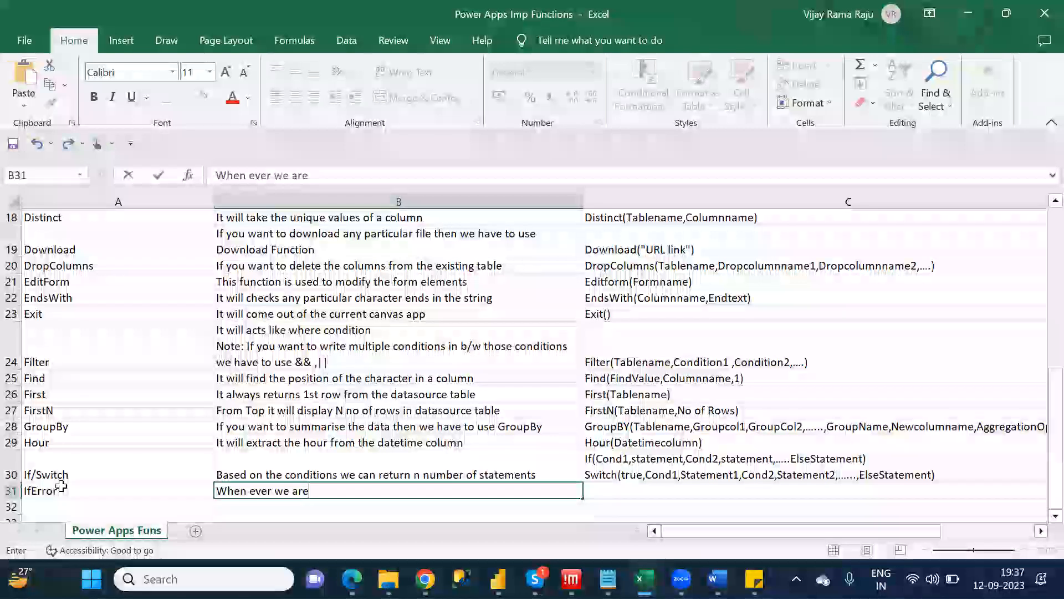
text( getting)
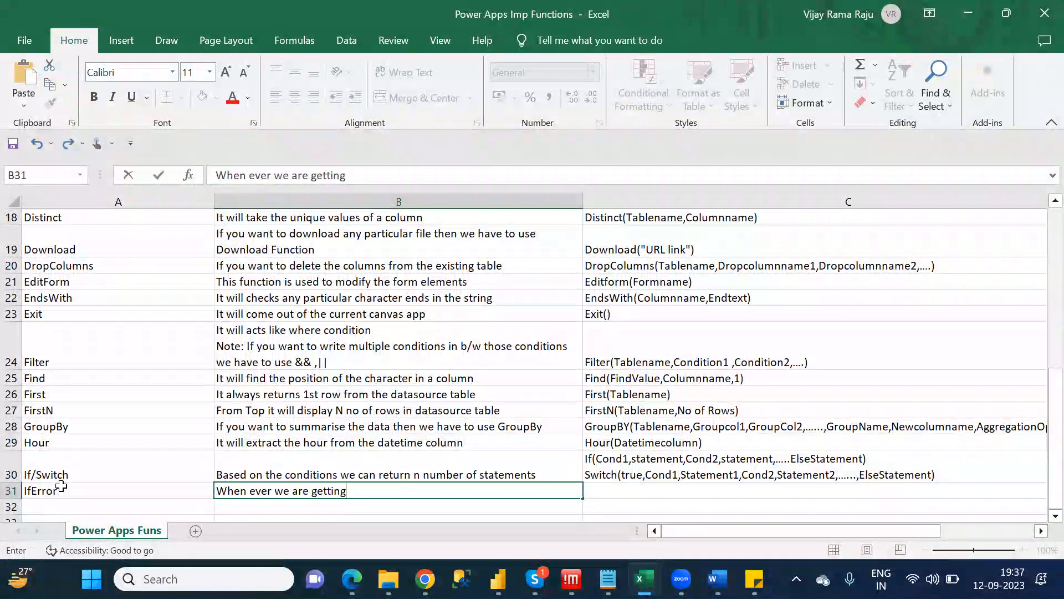
text( error we )
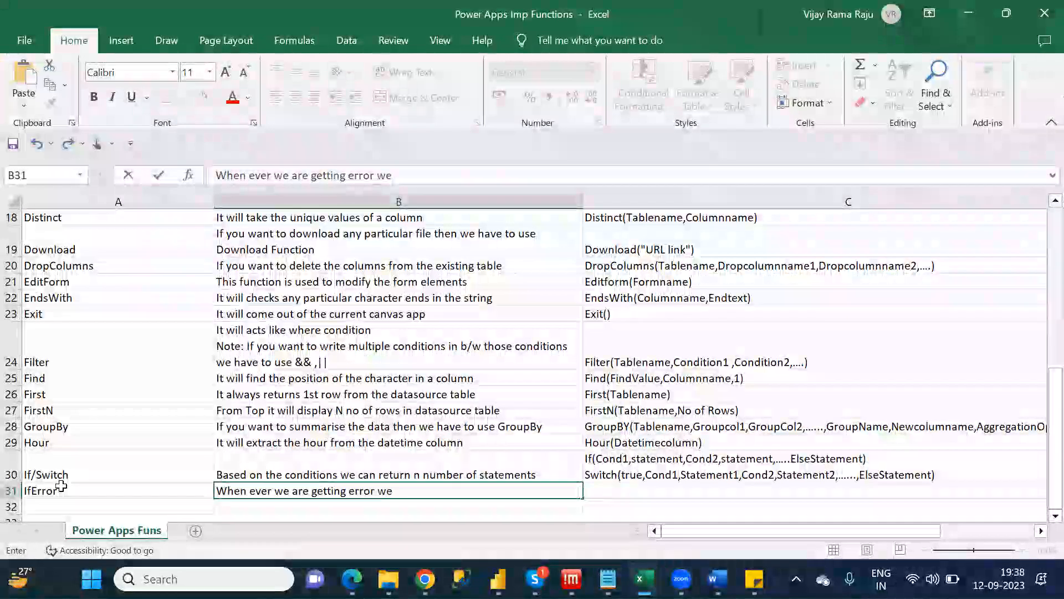
text(can re)
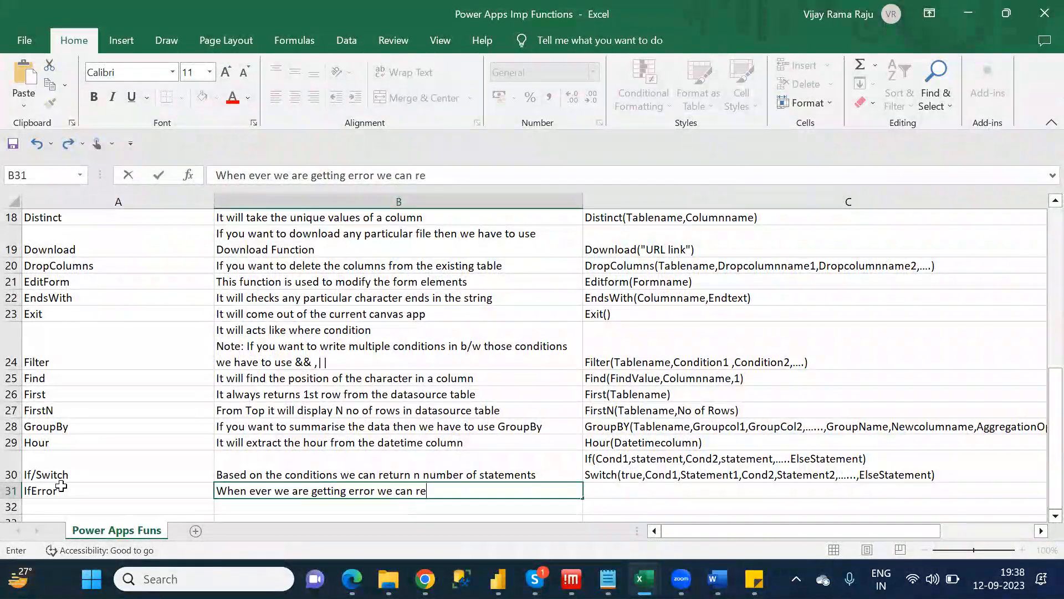
text(turn alt)
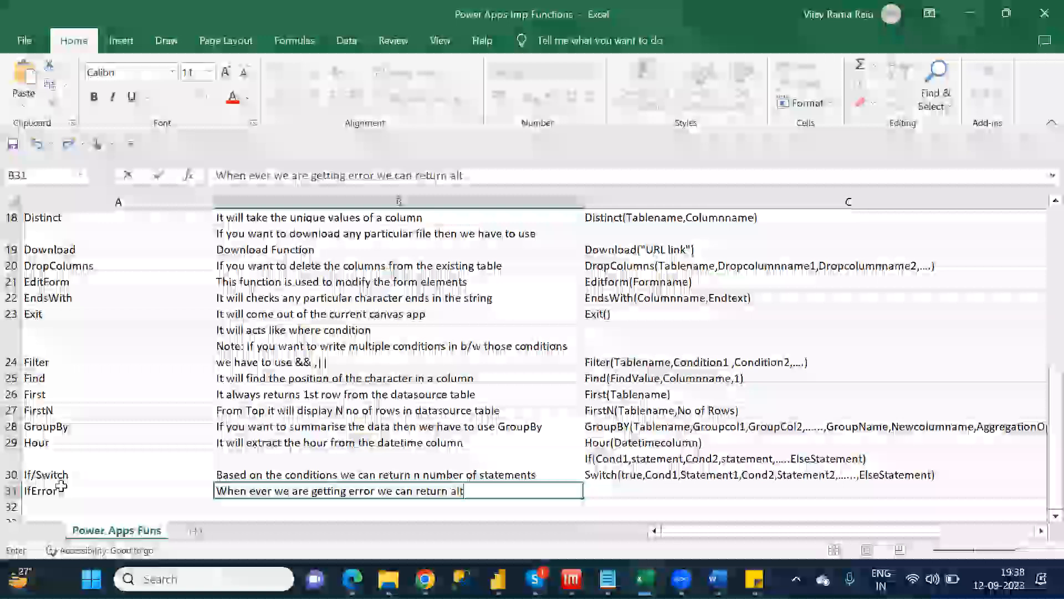
text(ernative values)
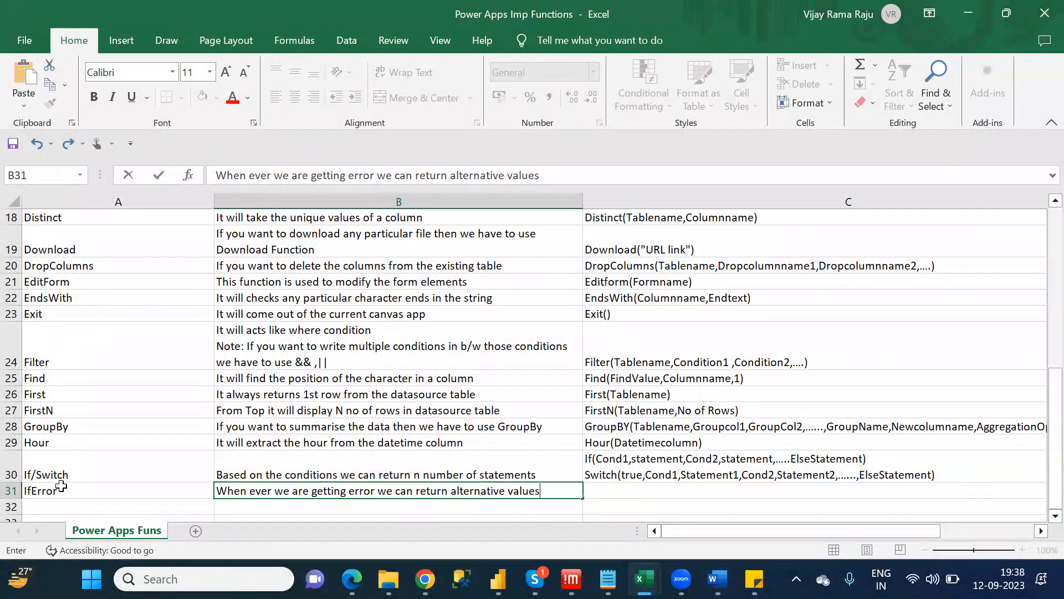
key(Tab)
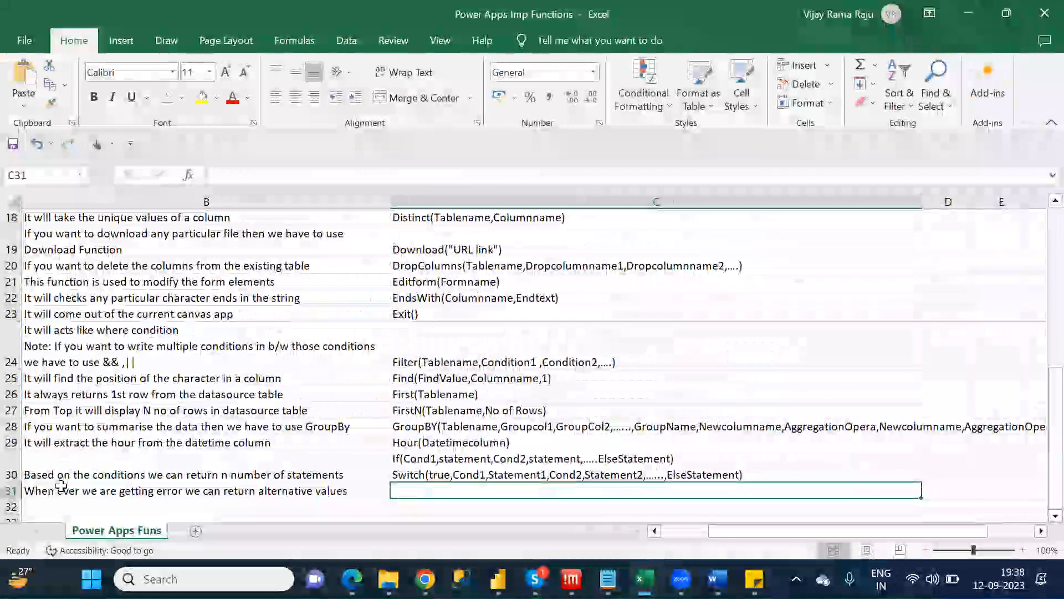
Enter the IfError syntax in C31 as IfError(Expression,Value).
text(If(Cond1,statement,Cond2,statement,.....ElseStatement) Switch(true,Cond1,Statement1,Cond2,Statement2,......,ElseStatement))
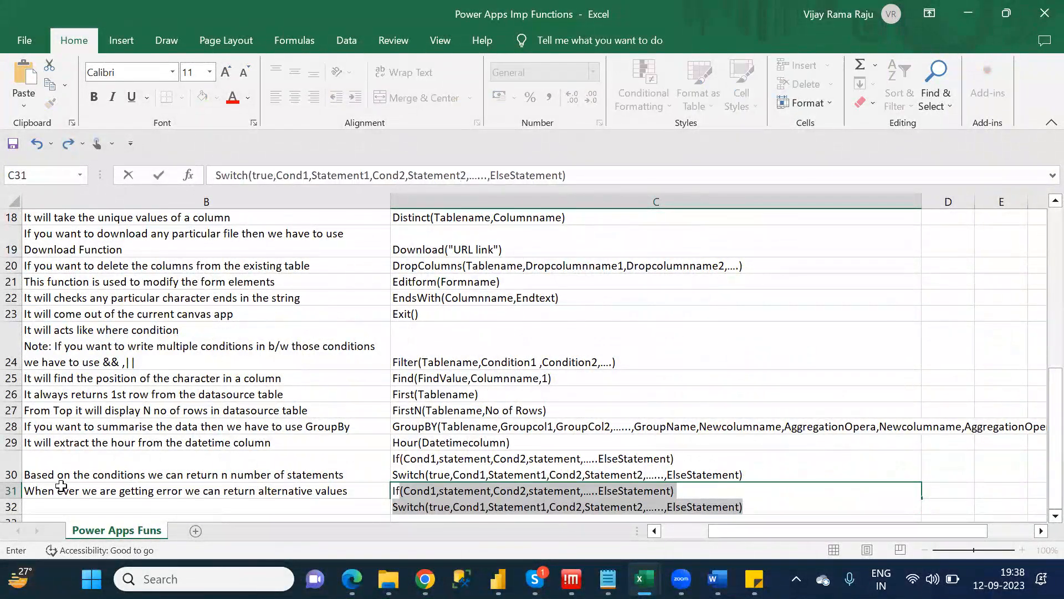
text(Error()
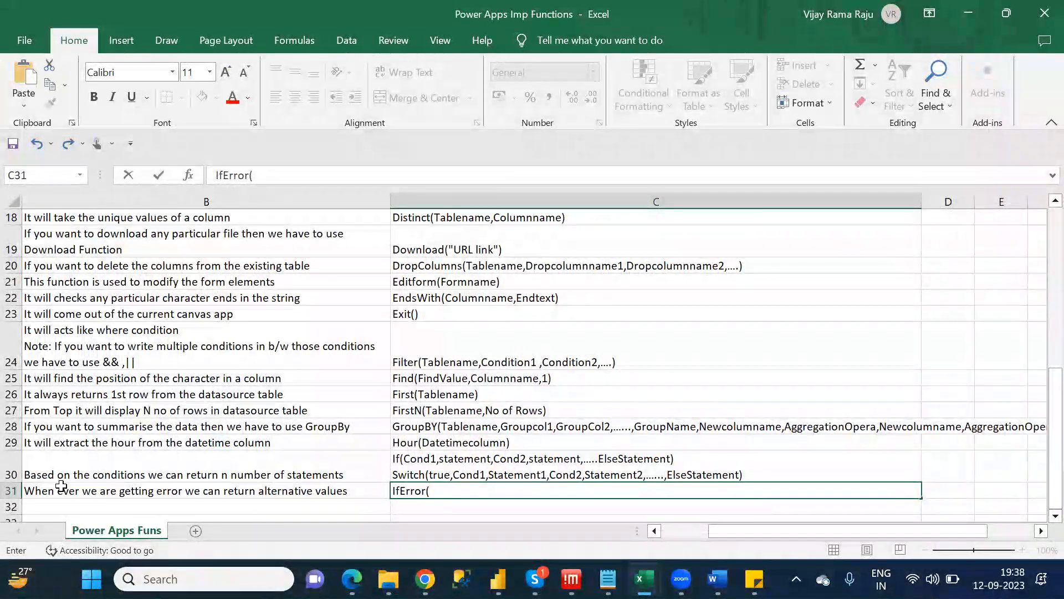
text(Expression)
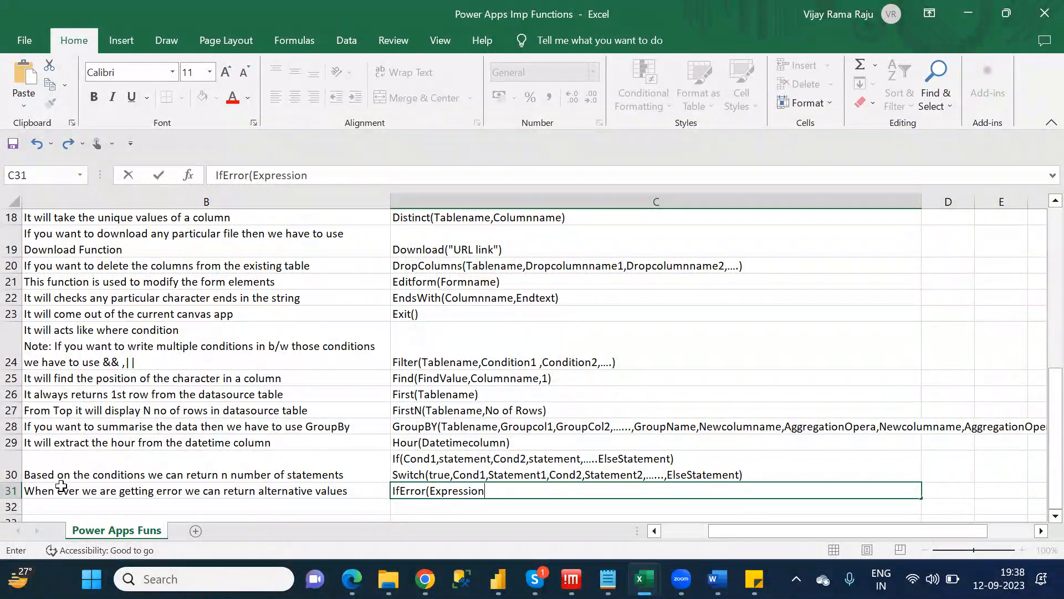
text(,Value))
Start a second line in the C31 syntax cell reading "Eg: Iferror(".
click(385, 178)
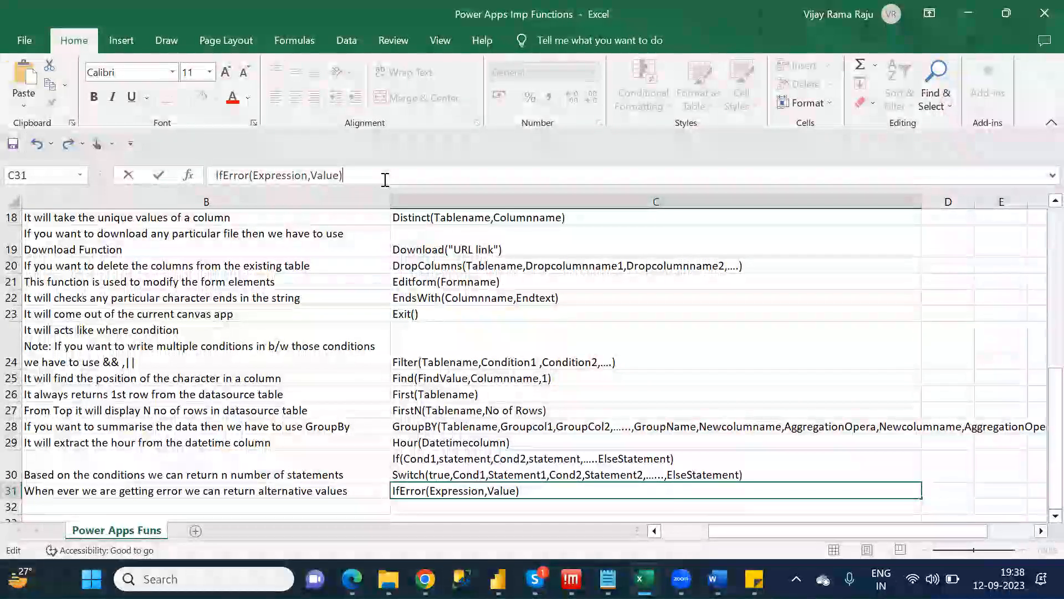
key(alt+Return)
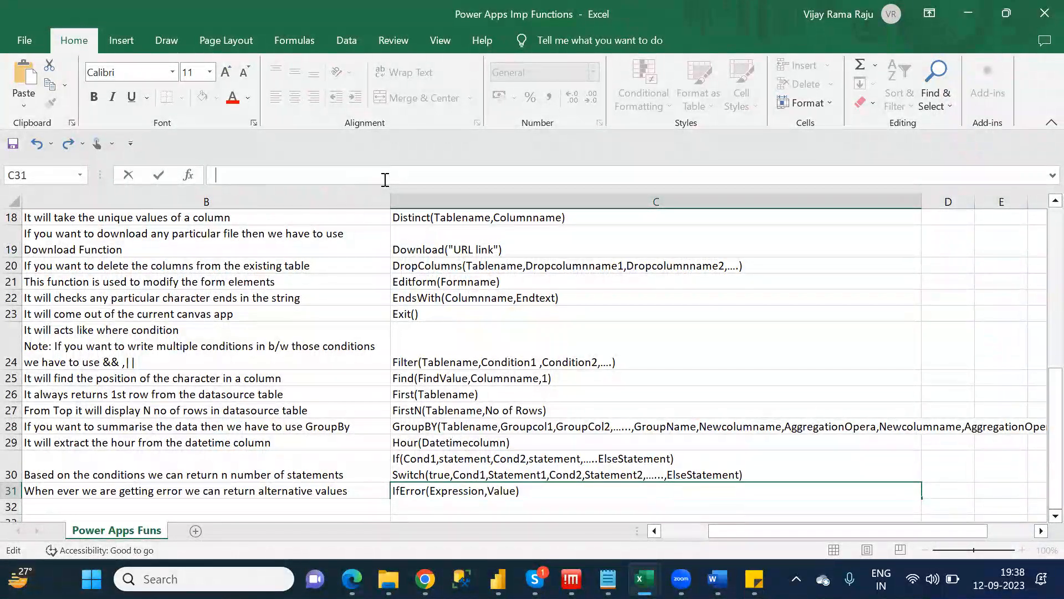
text(Eg: Ife)
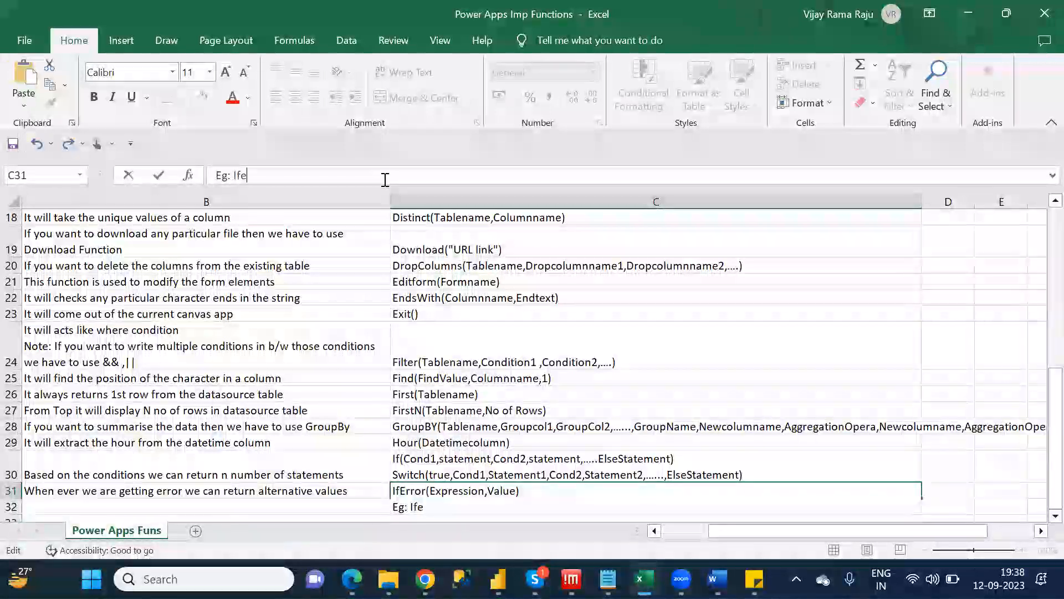
text(rror)
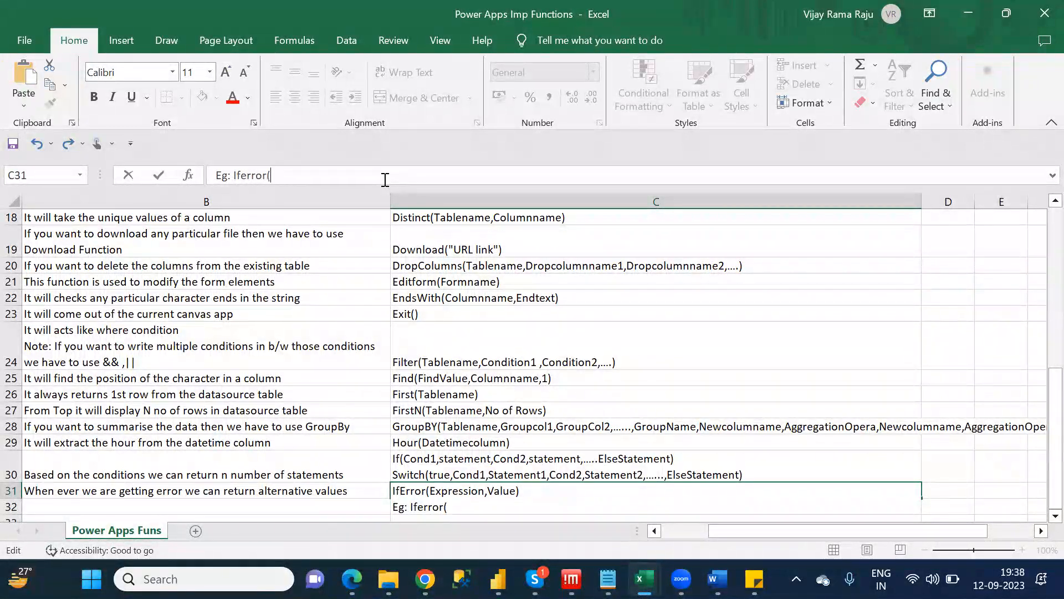
text((3/0)
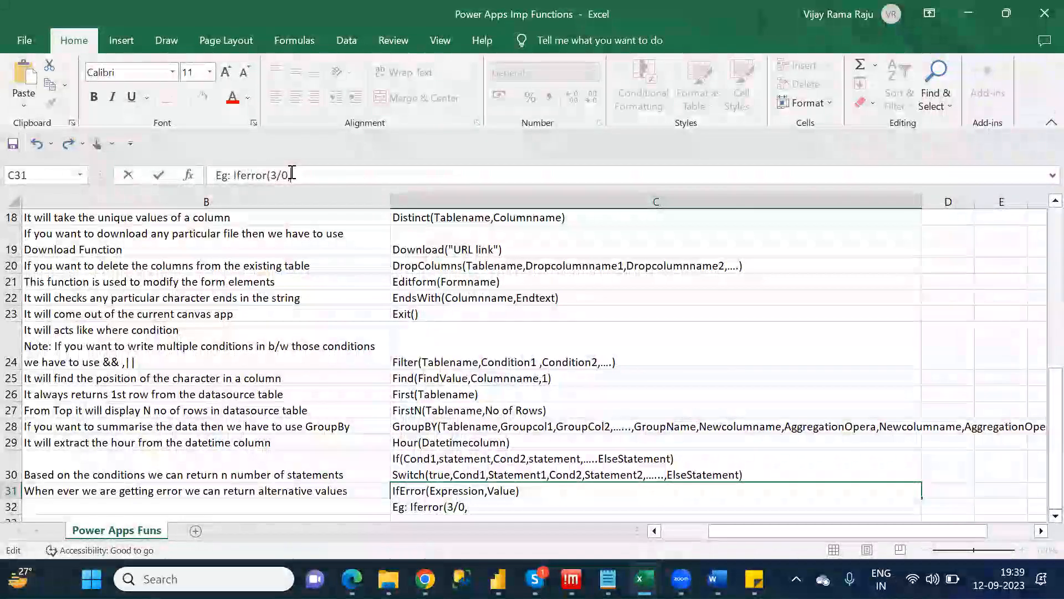
key(BackSpace)
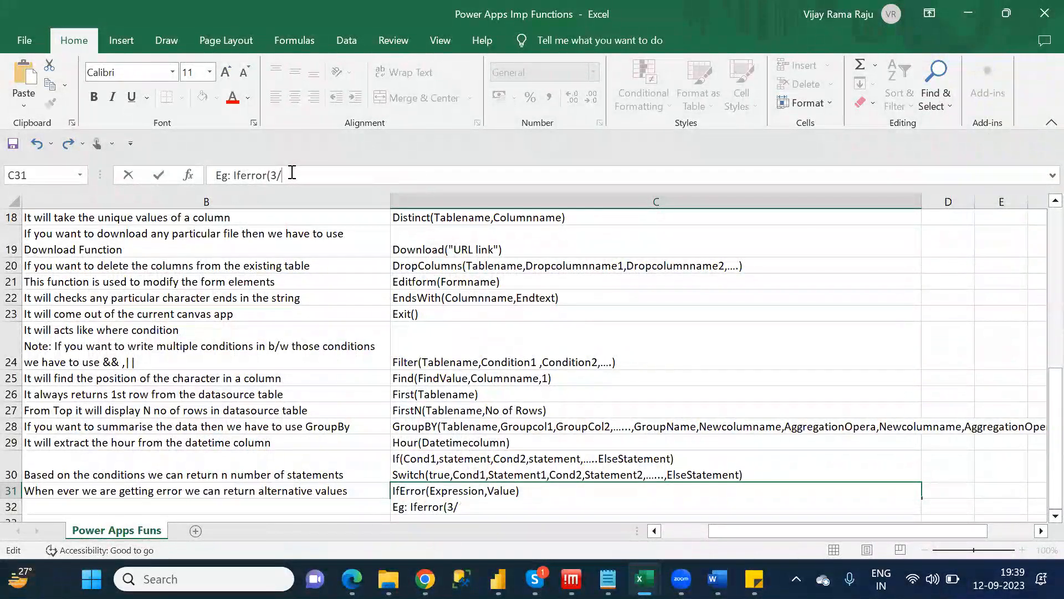
key(BackSpace)
key(BackSpace)
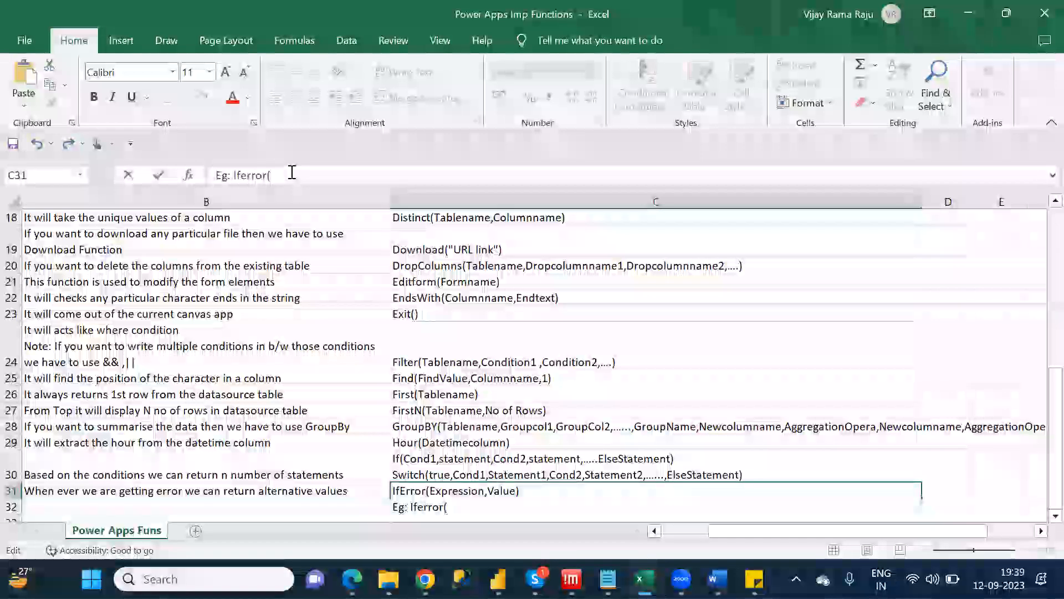
Complete the C31 example line as Eg: Iferror(Anthingvalue/0,<alternativeresult>) and commit the cell.
text(Anthing)
key(BackSpace)
text(value/0,<>)
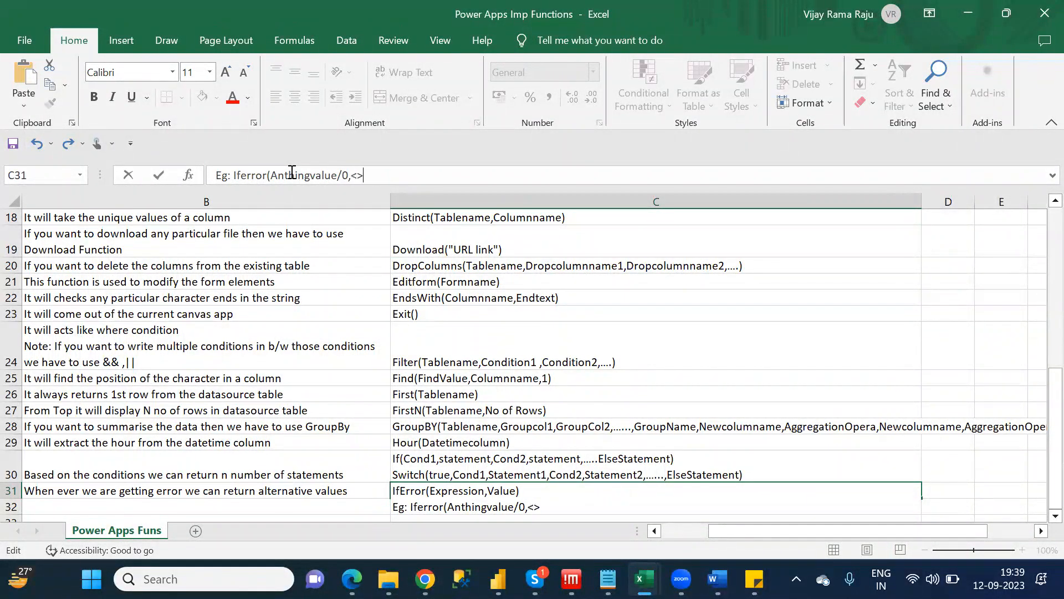
key(Left)
text(alternative)
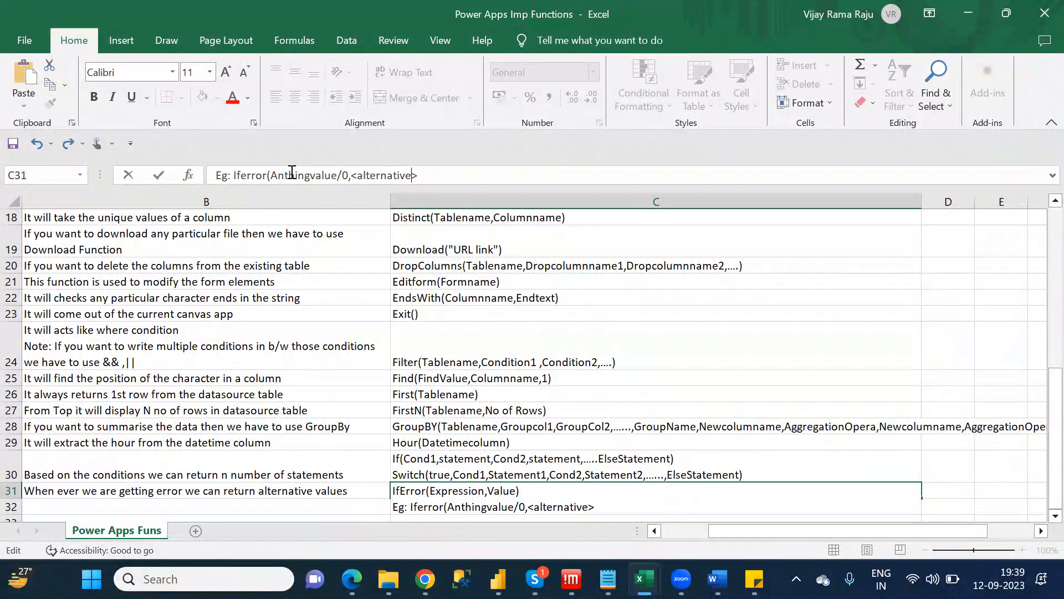
text(result)
text())
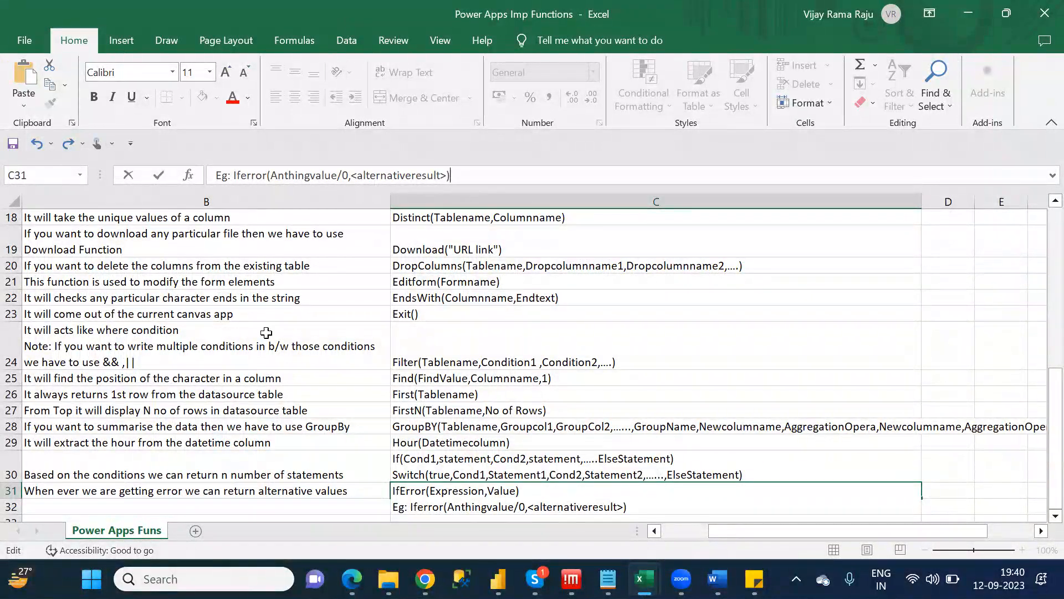
click(305, 491)
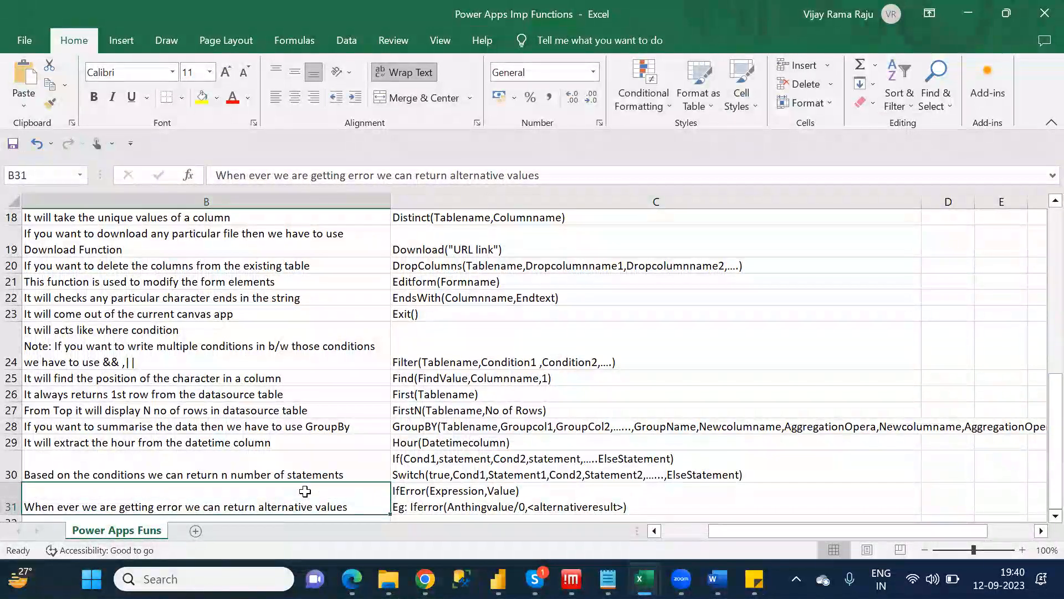
Select A32 and switch to the Category_Wise_Functions list in Notepad to check which I category function follows IfError.
key(Down)
key(Left)
key(alt+Tab)
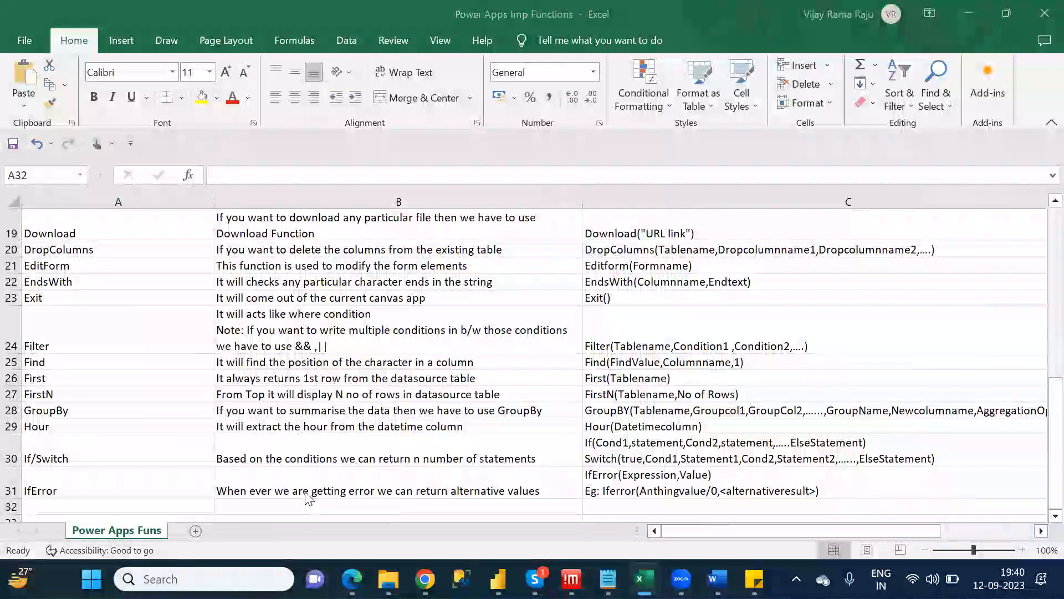
key(alt+Tab)
key(alt+Tab)
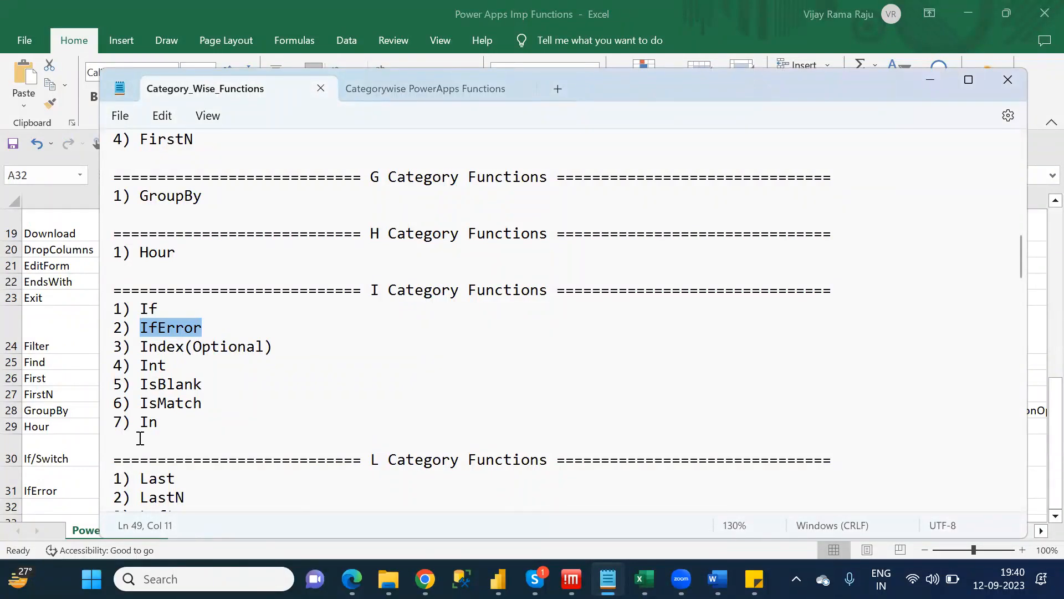
Return to the Excel workbook and enter Index as the function name in A32.
key(alt+Tab)
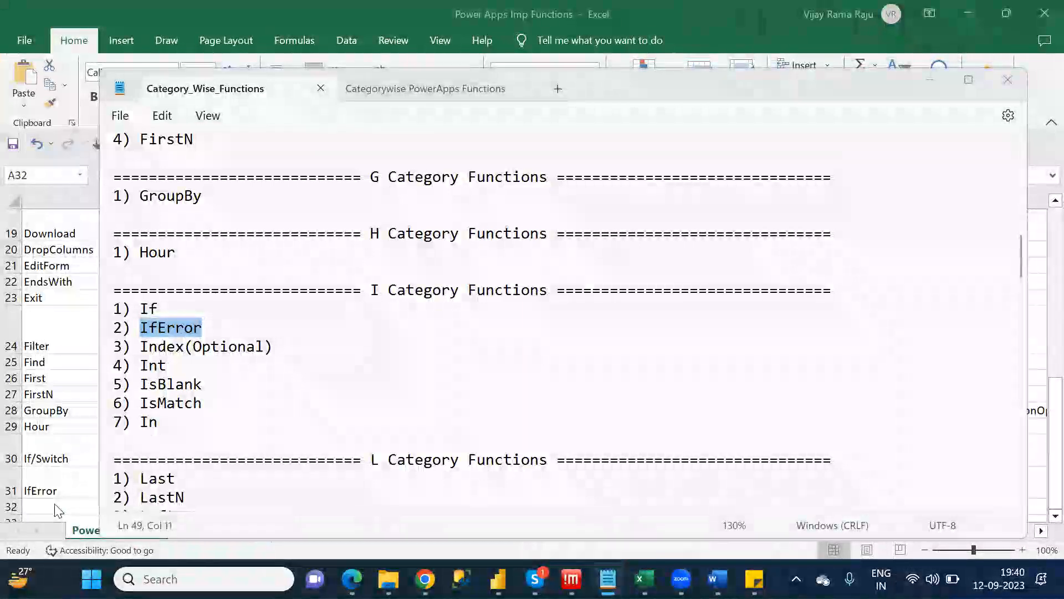
text(I)
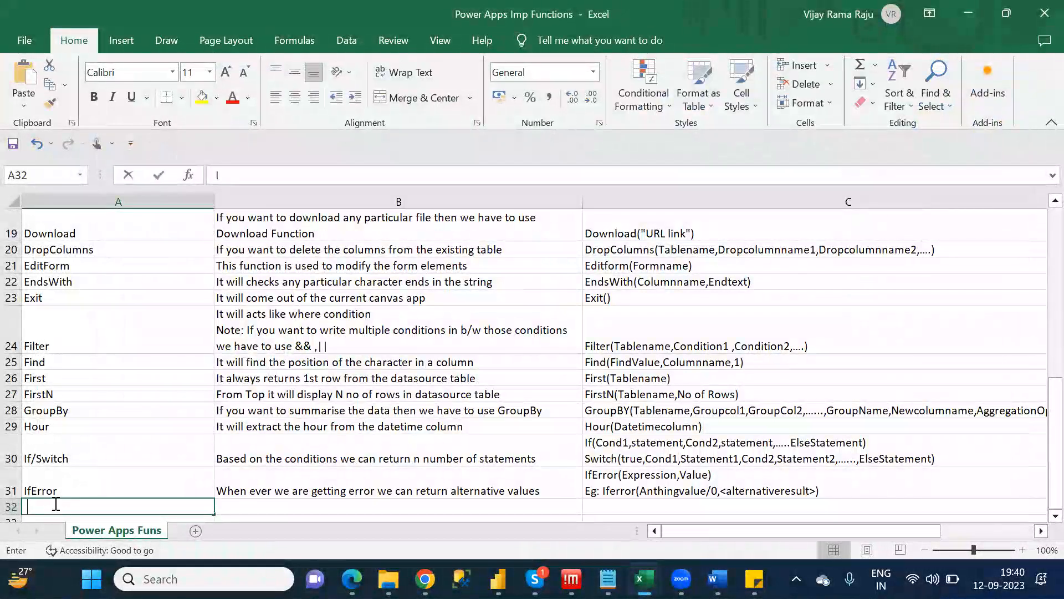
text(N)
text(ndex)
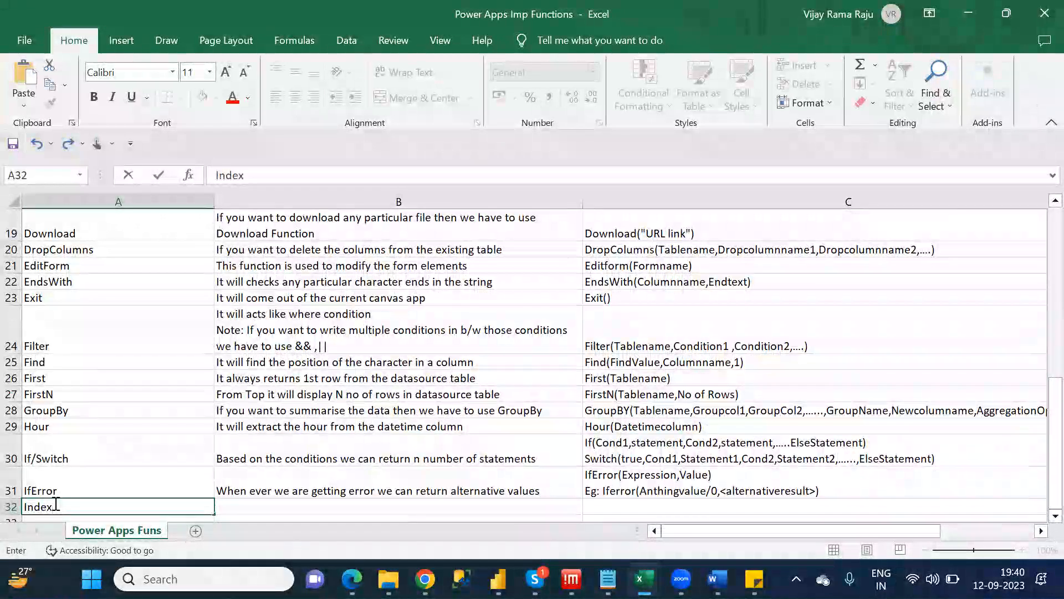
key(Tab)
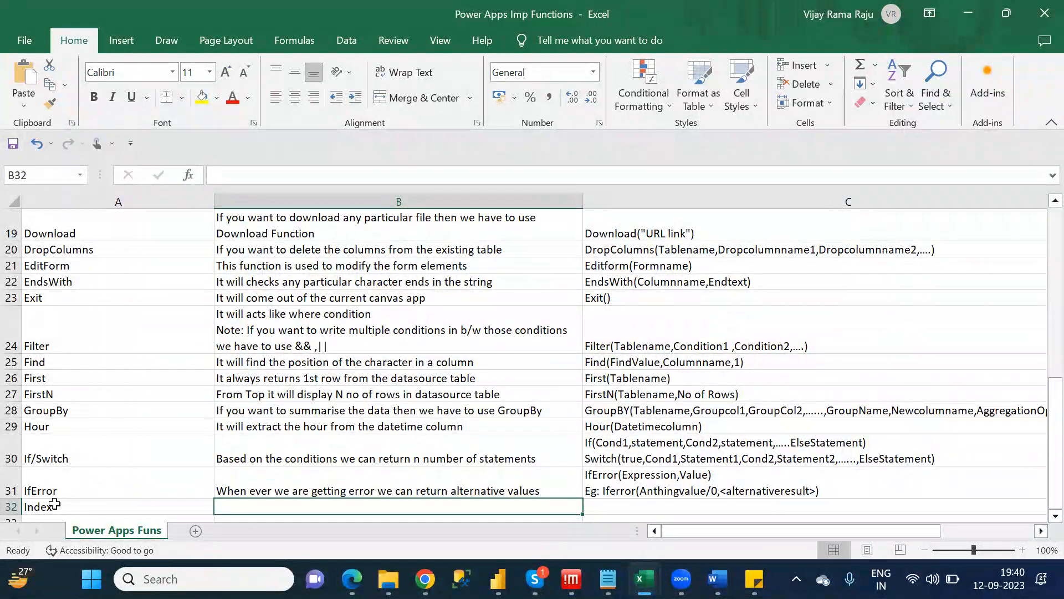
Enter the Index description in B32 as "Which ever record you want to display from the datasource table you have to use Index".
text(Which ever record)
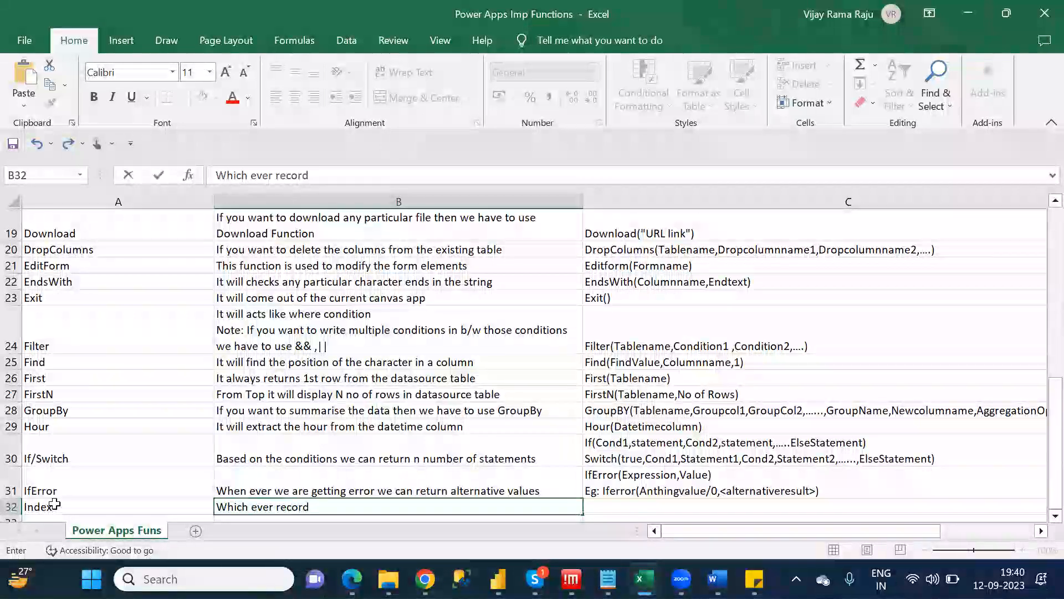
text(you want to display from the d)
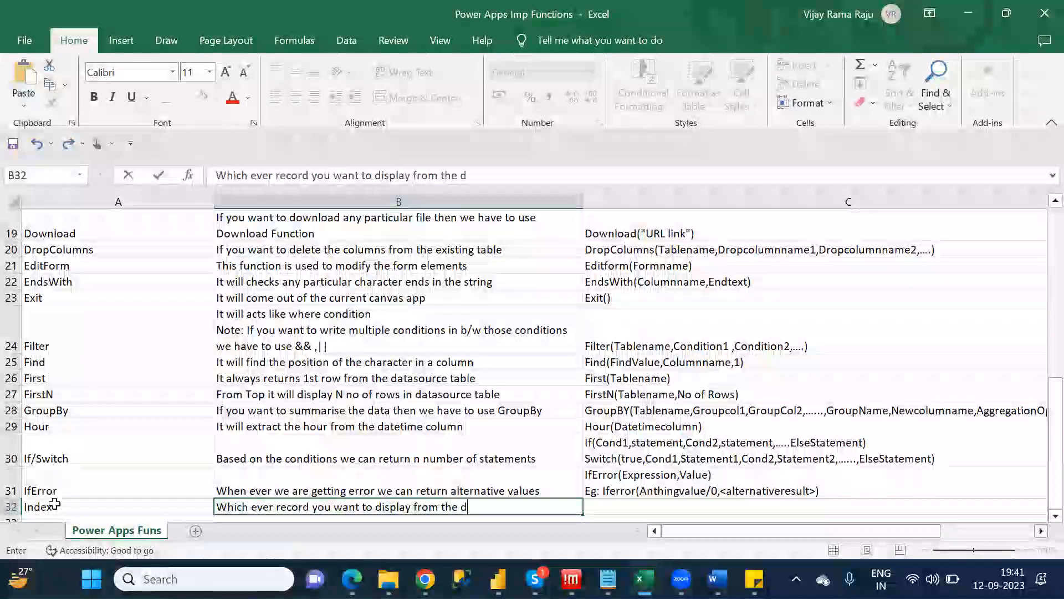
text(atasource)
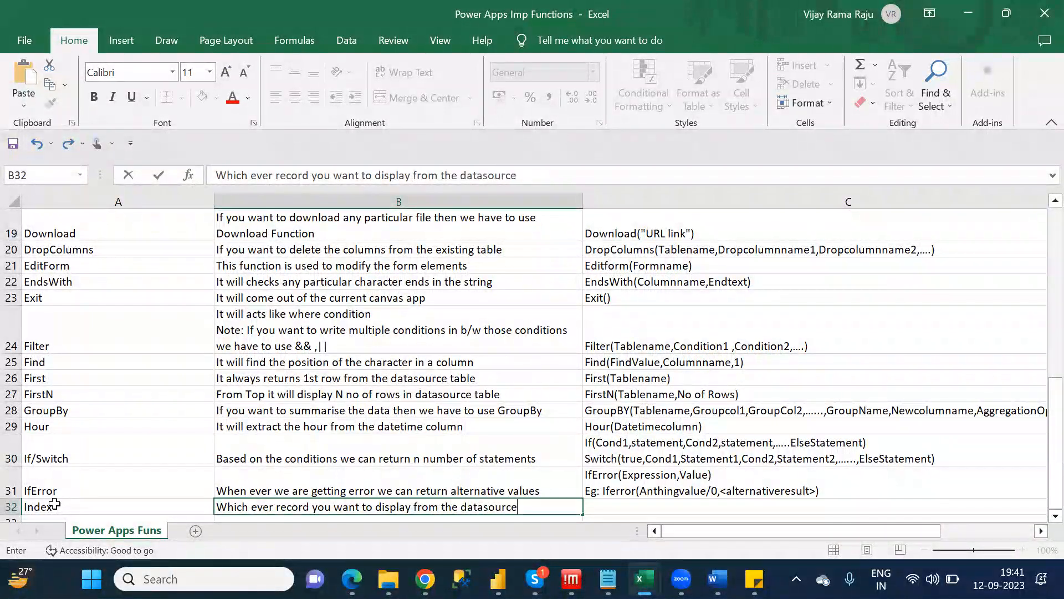
text( table)
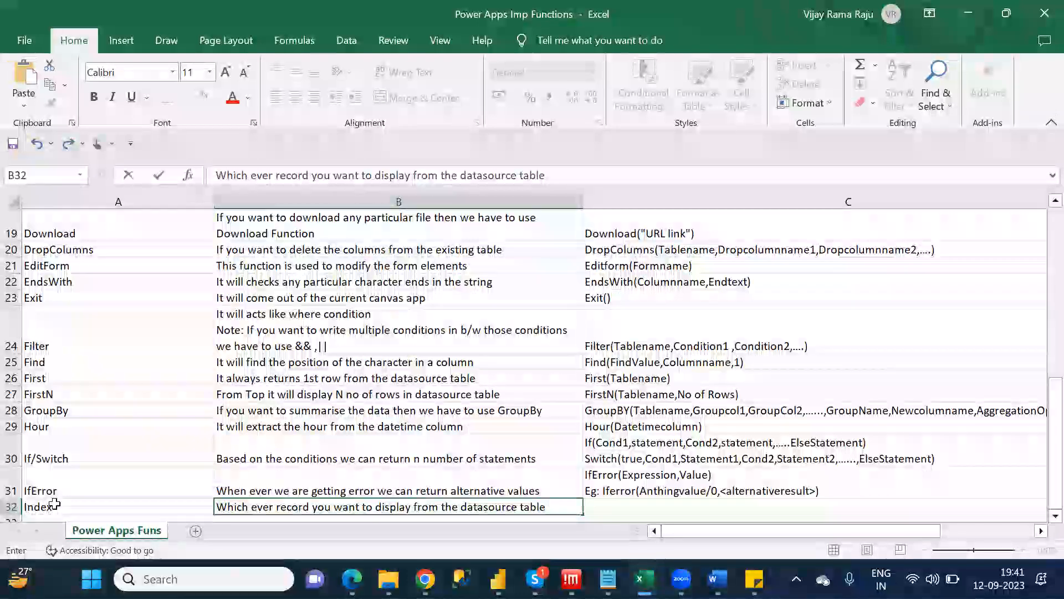
text(ou have to use )
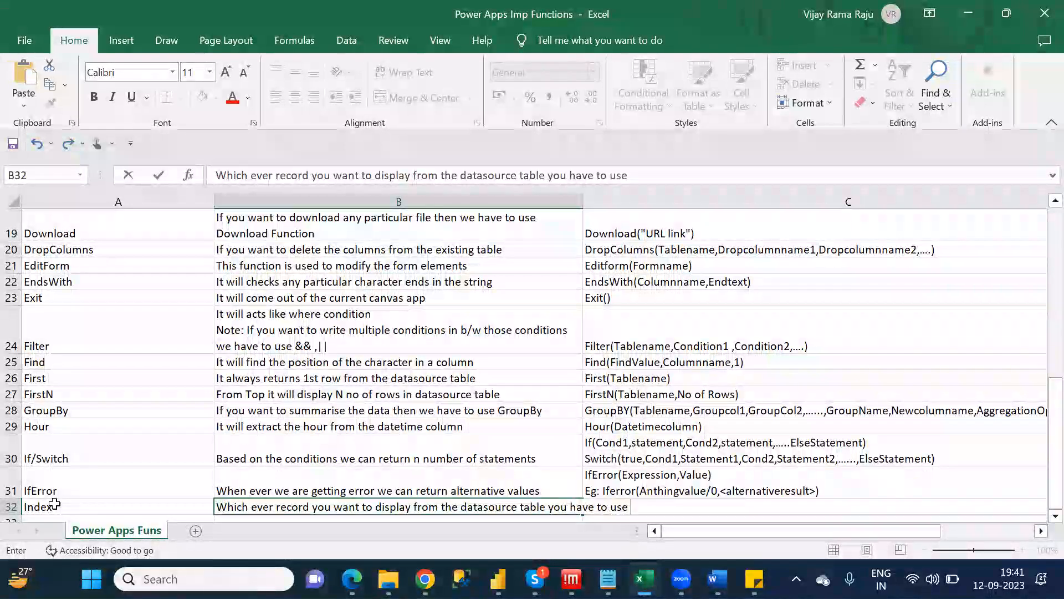
text(Index)
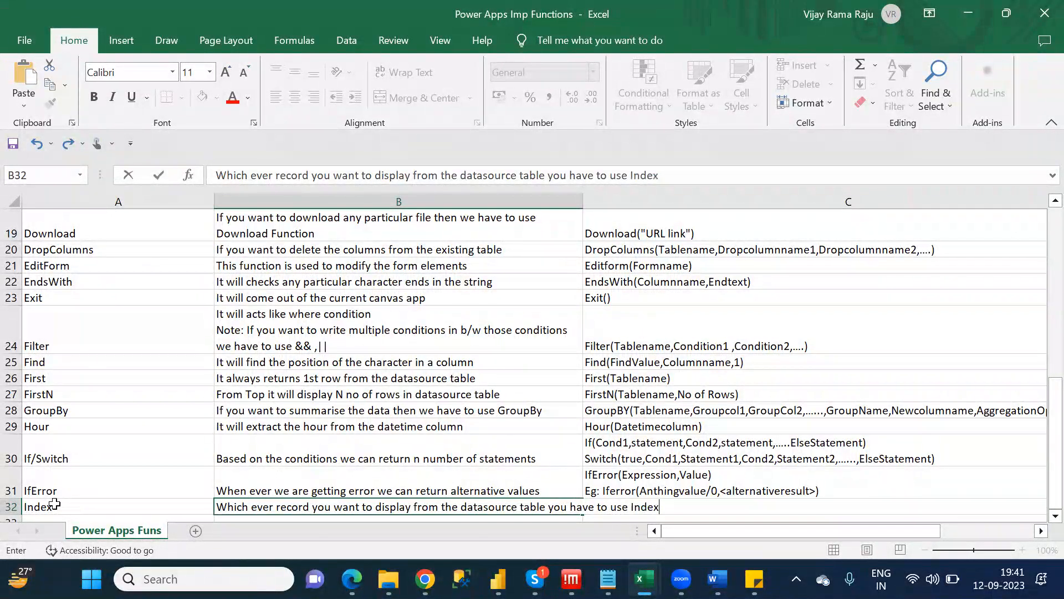
key(Return)
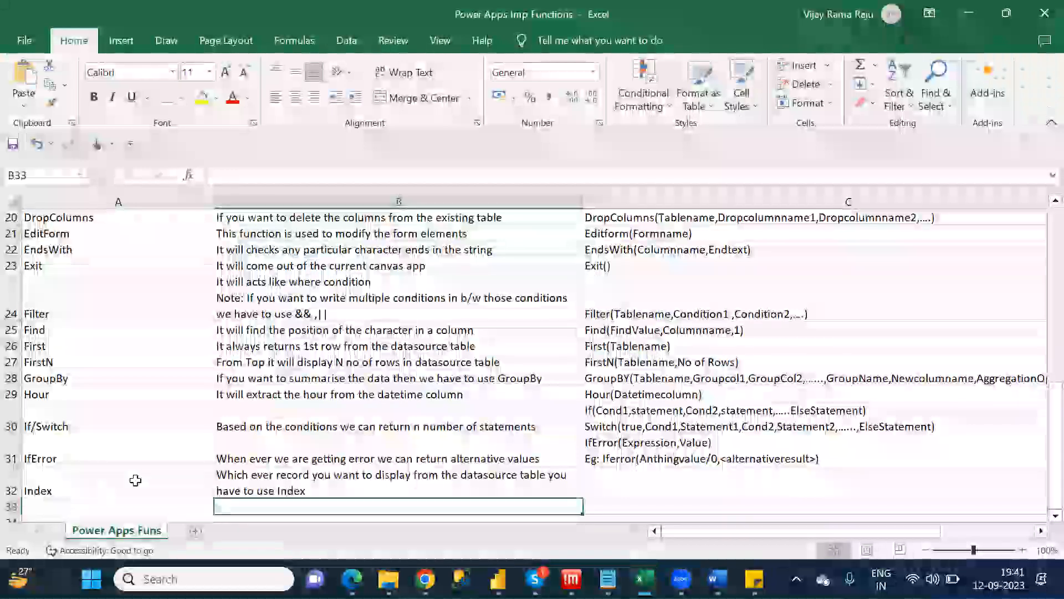
Enter the Index syntax in C32 as Index(Tablename,indexvalue).
click(650, 489)
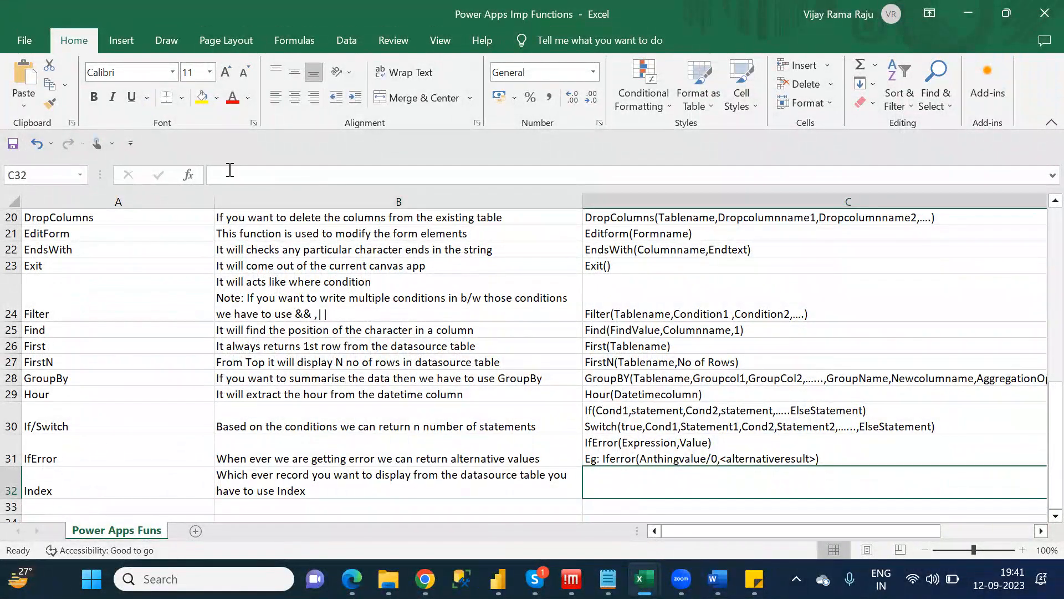
text(Index()
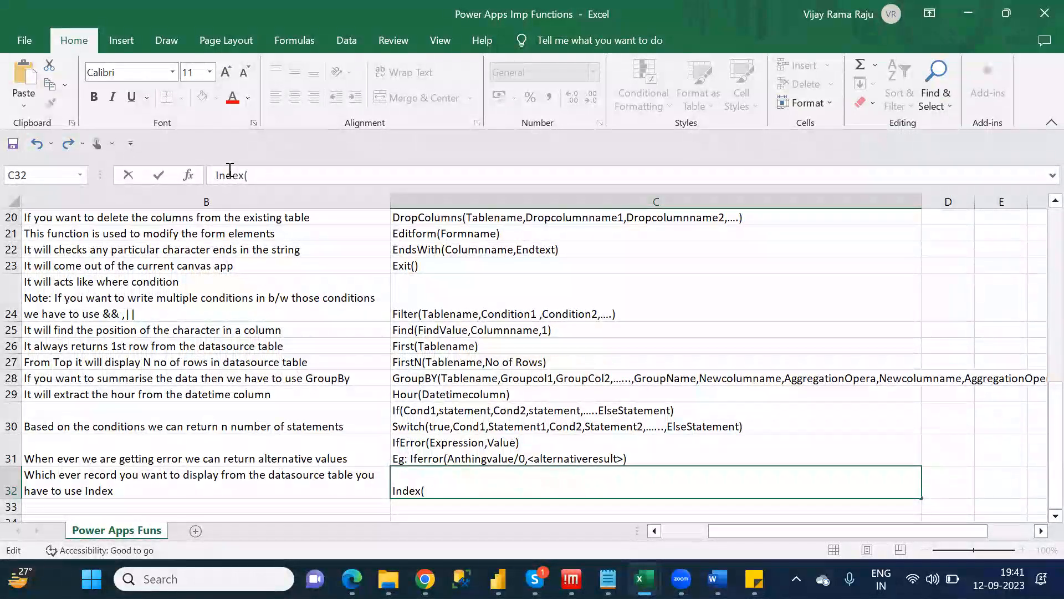
text(Tab)
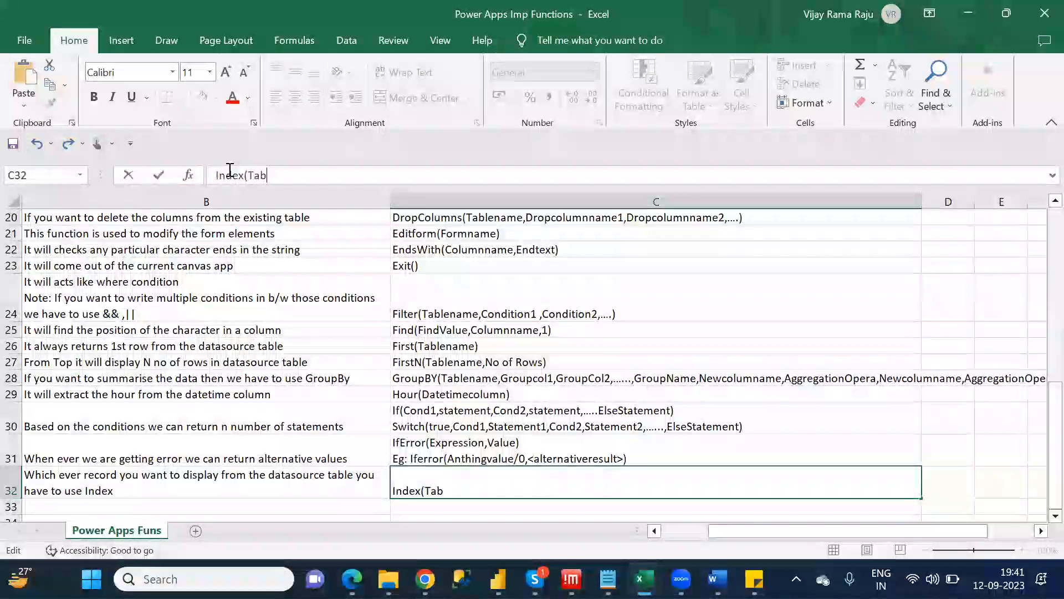
text(lename)
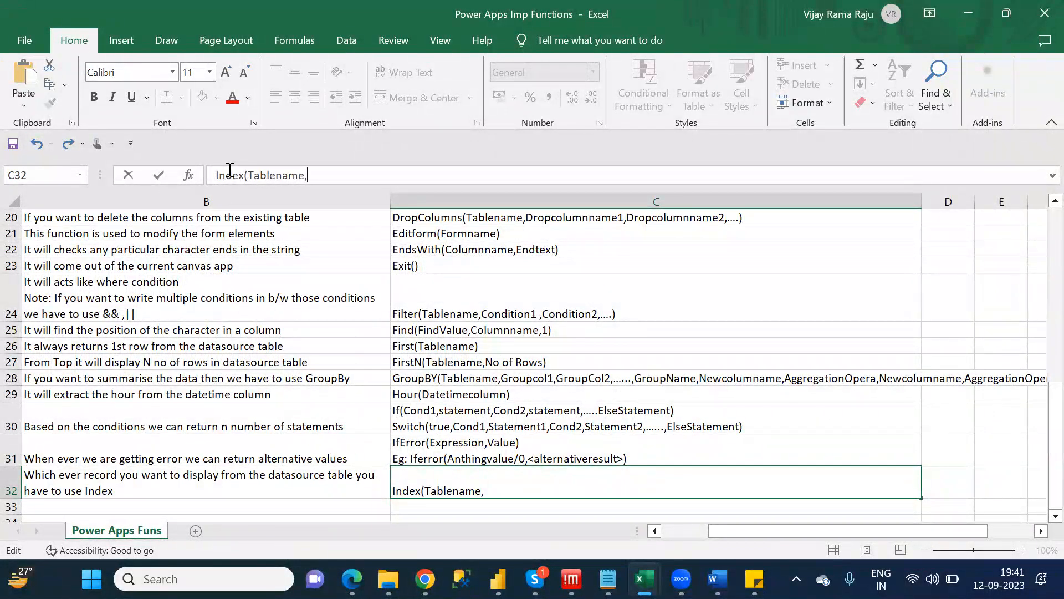
text(,)
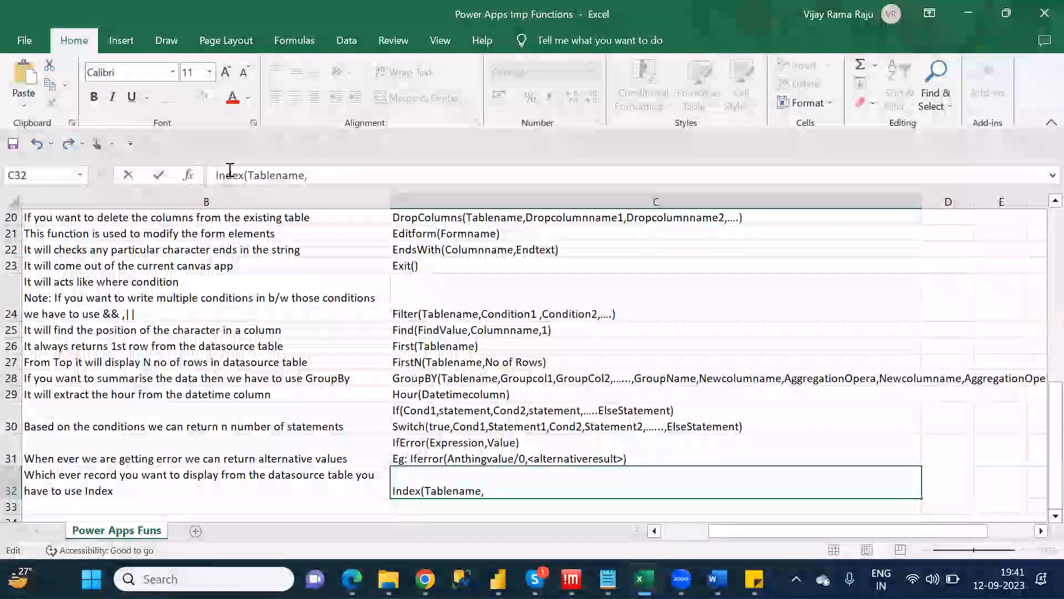
text(indexvalues)
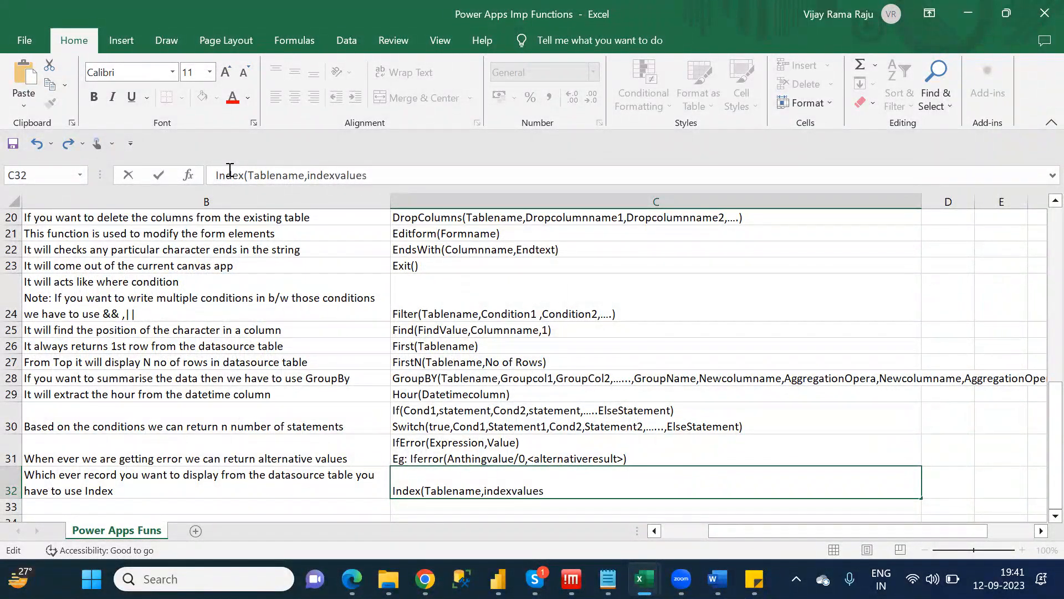
key(BackSpace)
text())
double_click(333, 177)
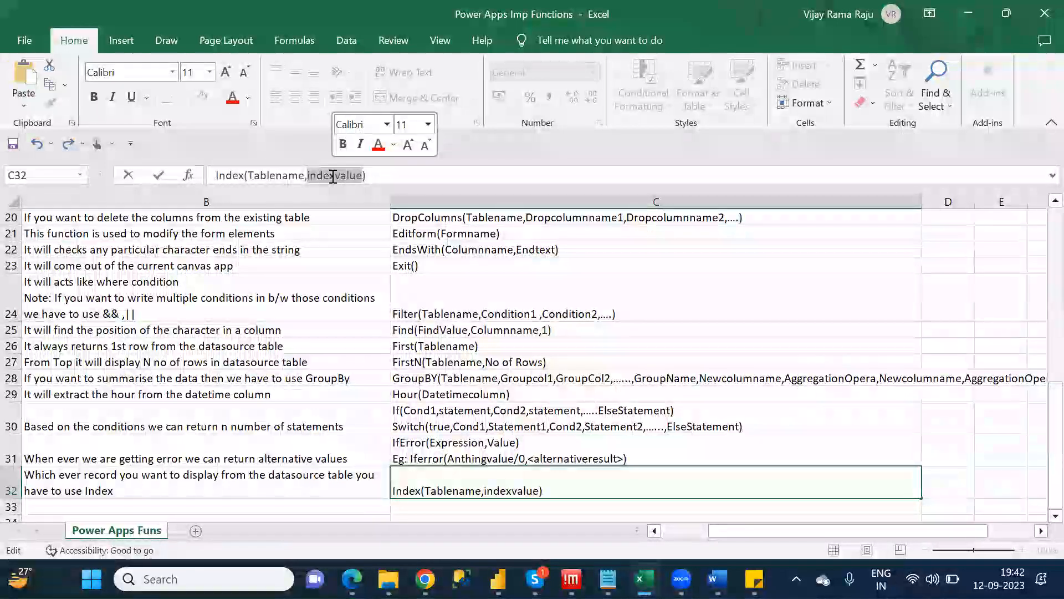
click(332, 175)
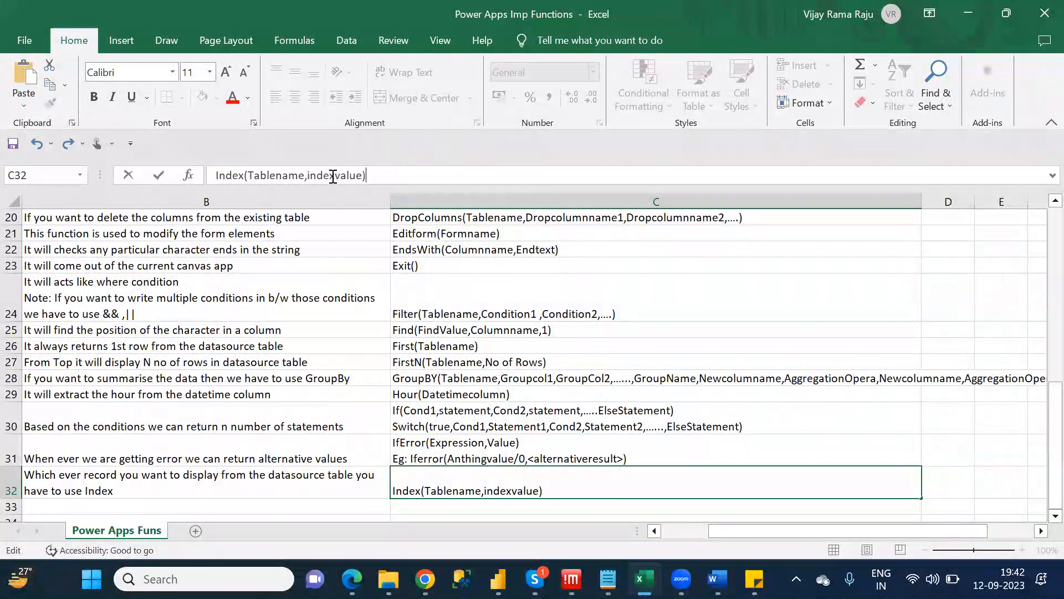
Select A33 and switch to the Category_Wise_Functions list in Notepad to check which I category function follows Index.
click(315, 517)
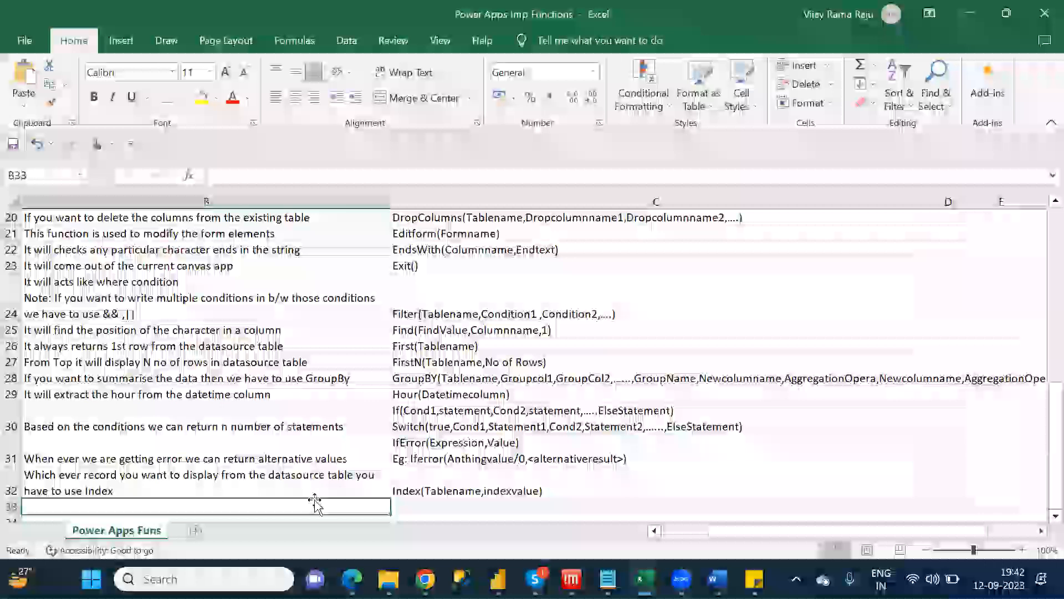
key(Left)
key(Up)
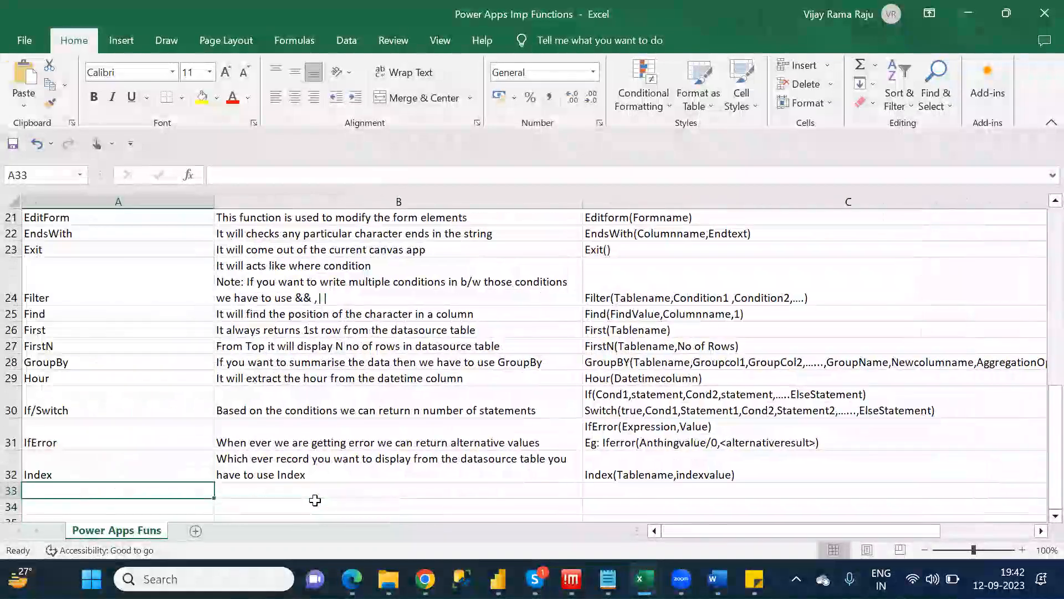
key(alt+Tab)
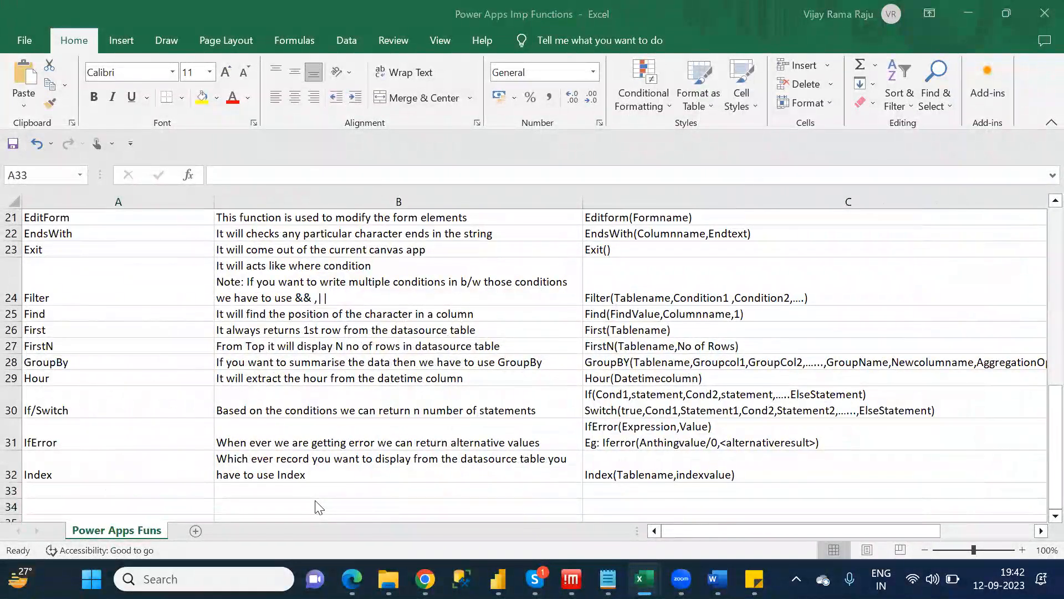
key(alt+Tab)
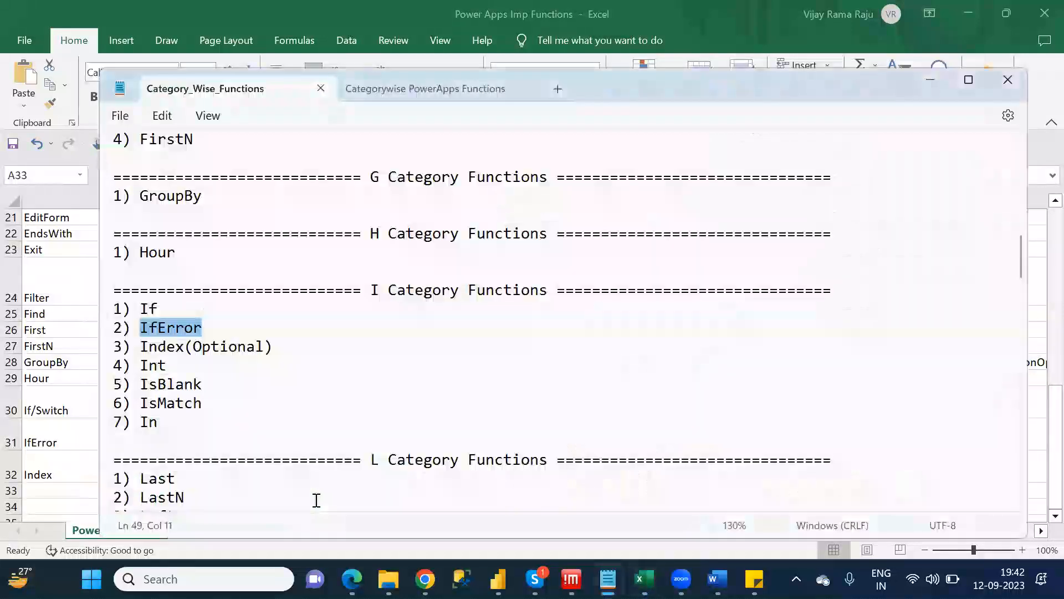
key(Down)
key(Down)
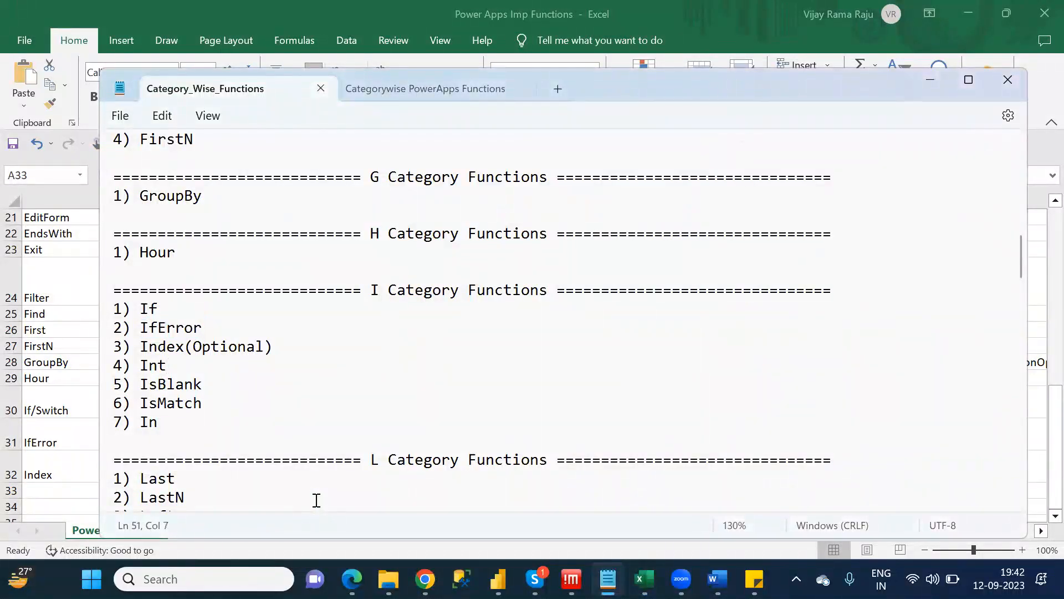
Return to the Excel workbook and enter Int/Trunc as the function name in A33.
key(alt+Tab)
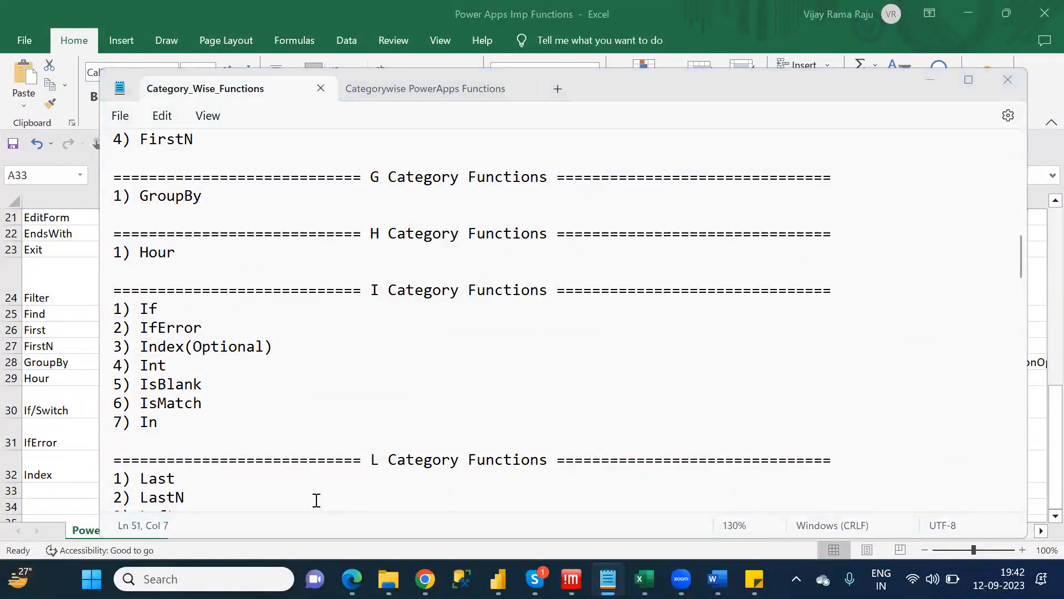
key(alt+Tab)
key(alt+Tab)
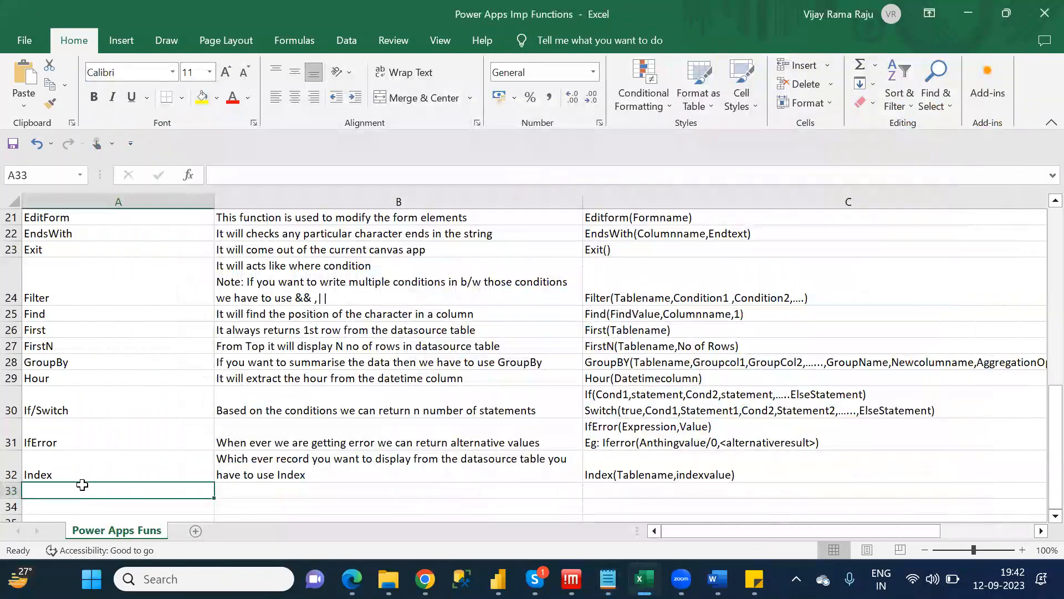
text(IN)
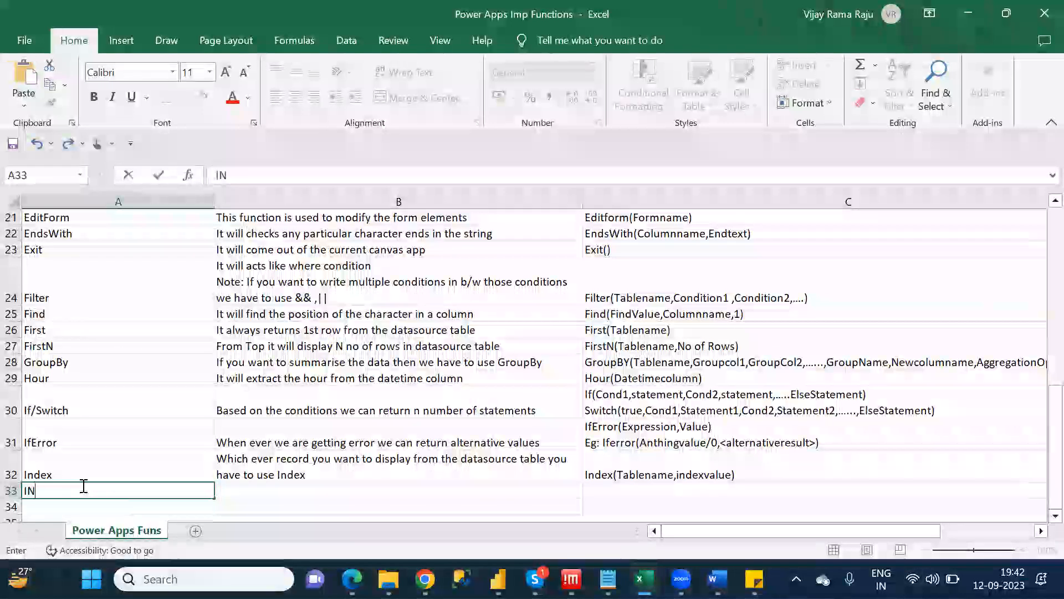
key(BackSpace)
text(nt)
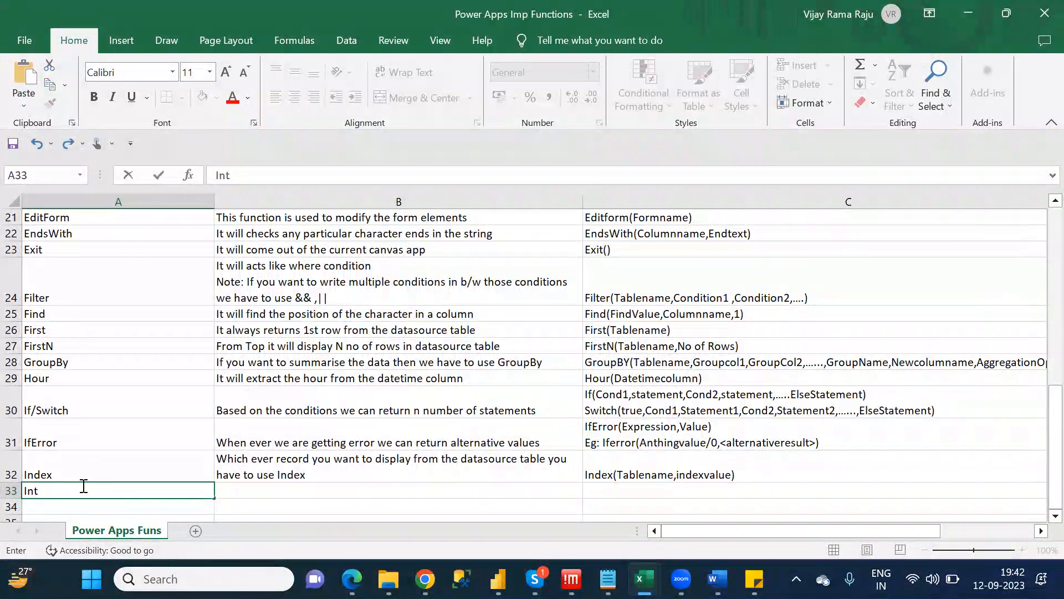
text(/Trunc)
key(Tab)
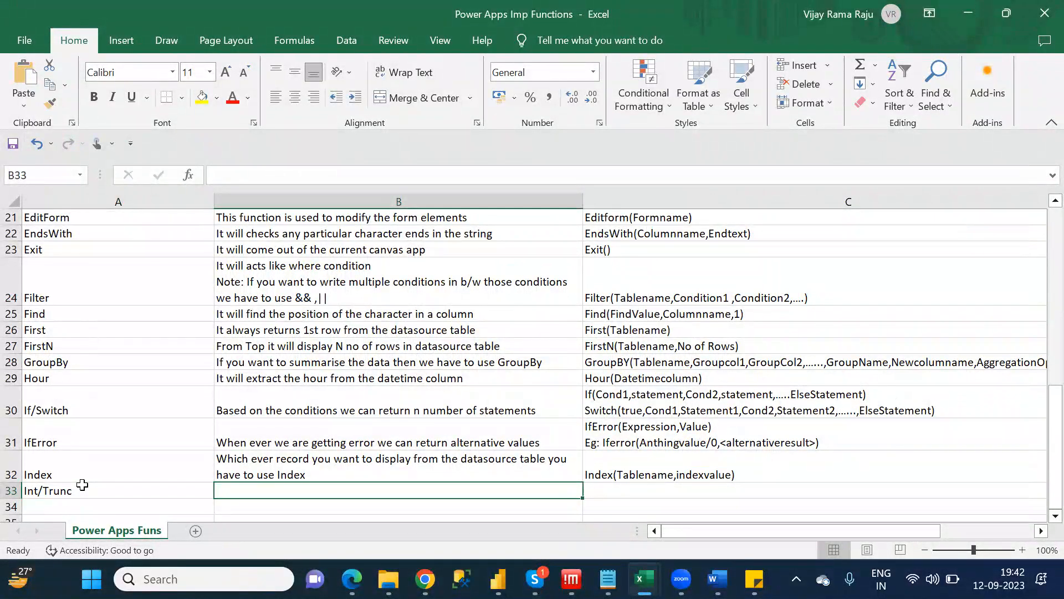
Enter the Int/Trunc description in B33 as "It will display as it is decimal values without rounding".
text(It will)
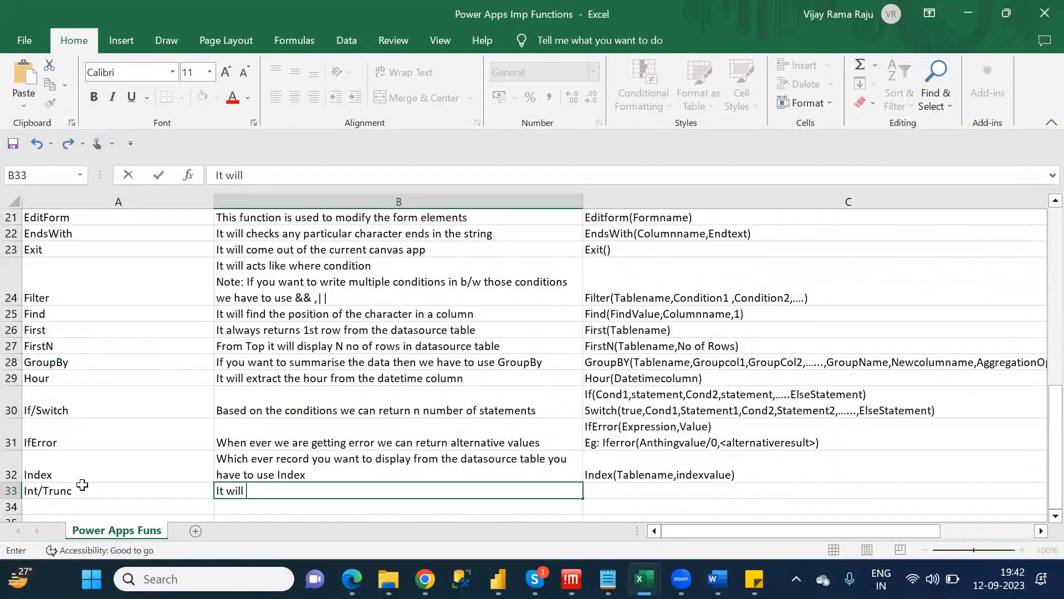
text( di)
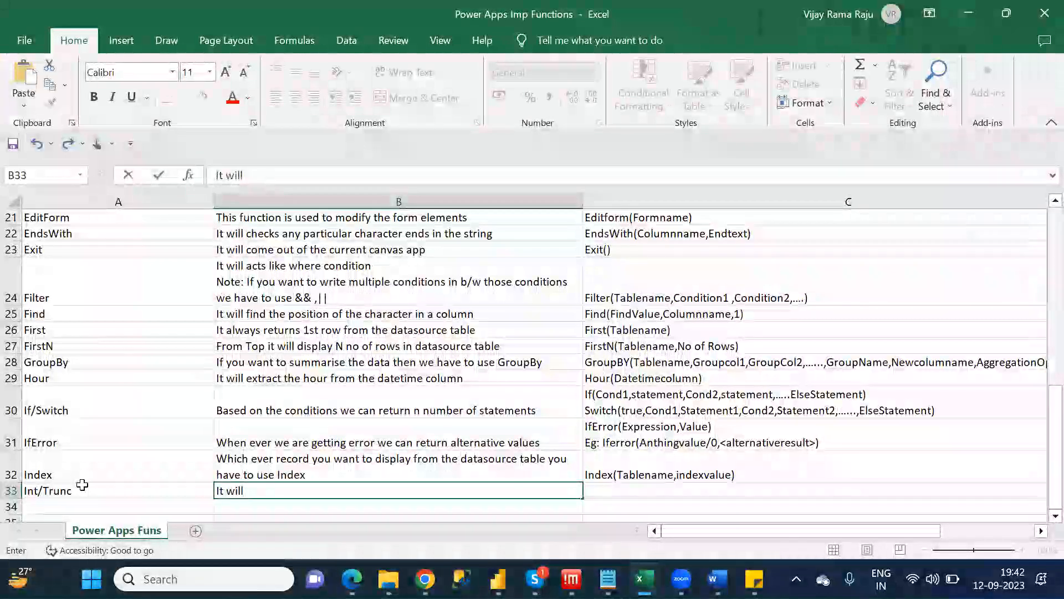
text(splay)
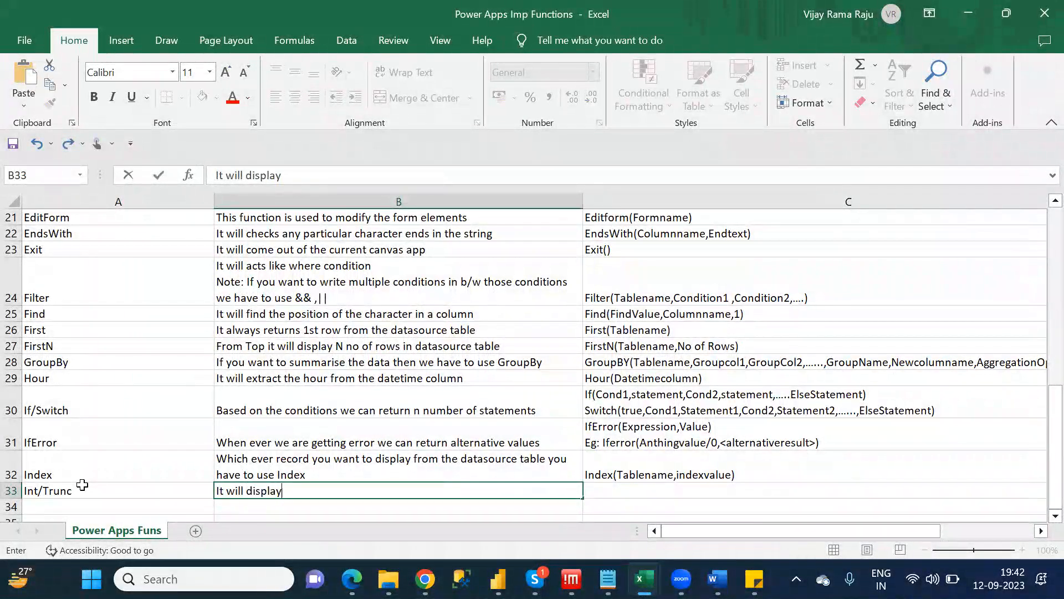
text( as)
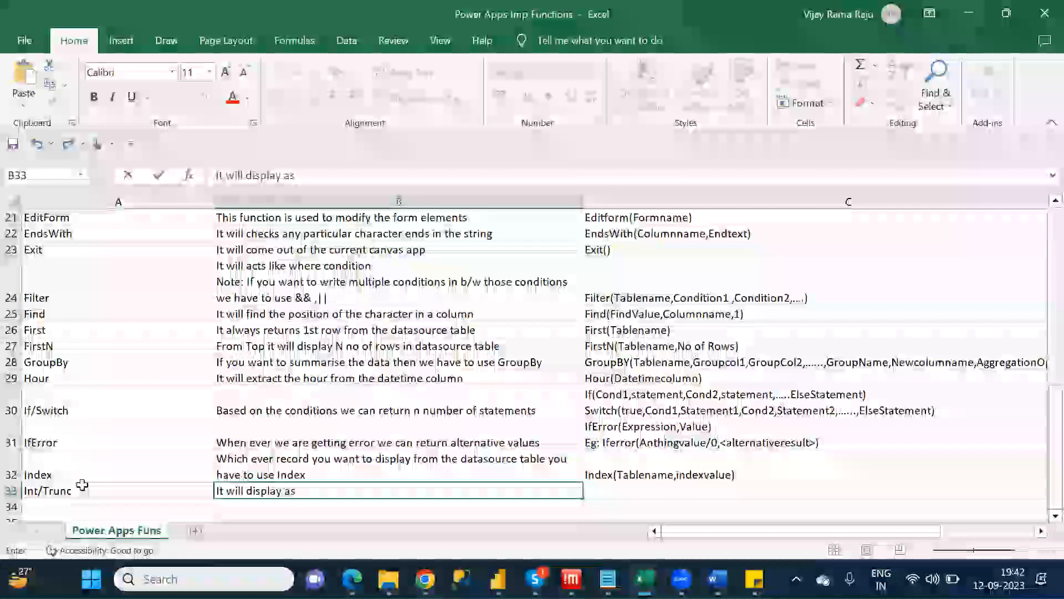
text( it is)
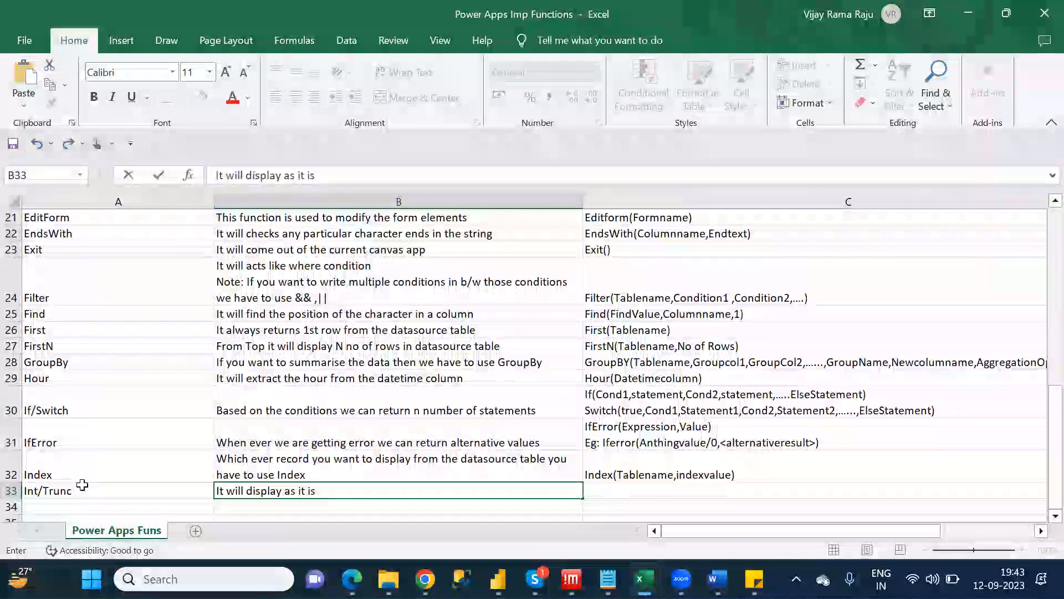
text(decima)
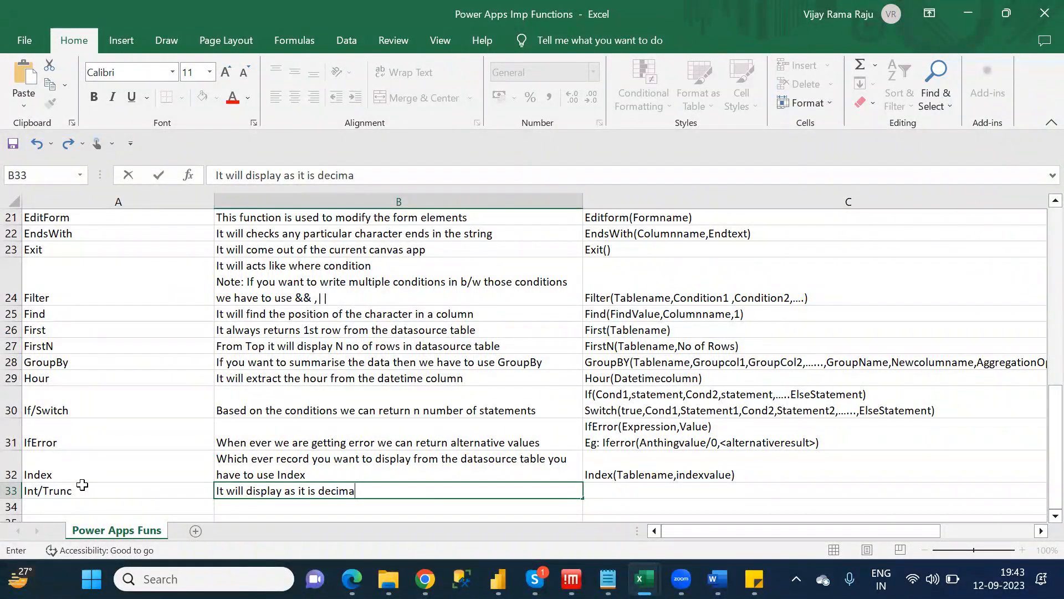
text(l value)
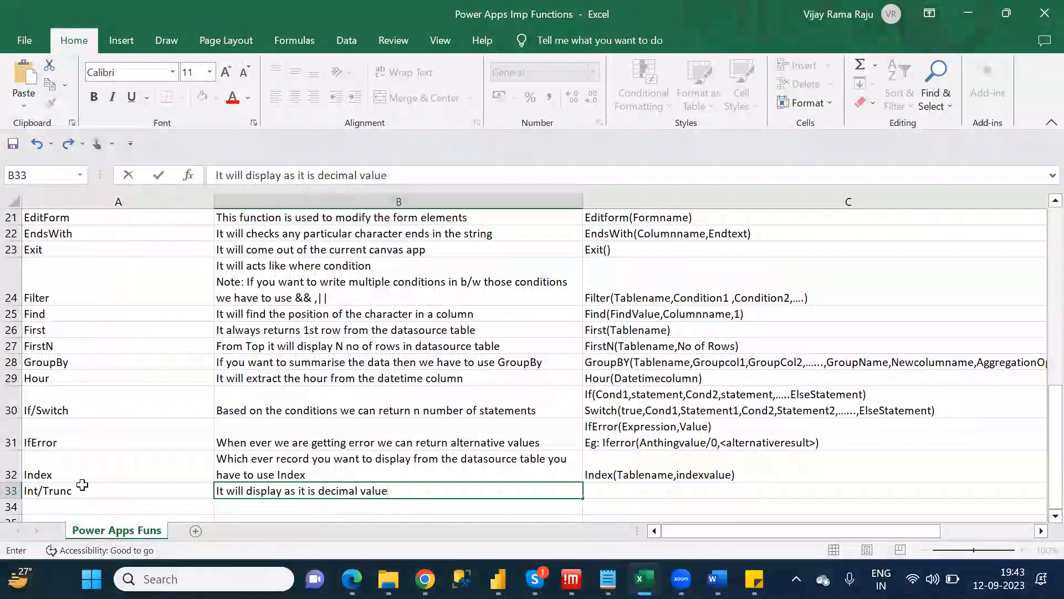
text(s without rounding)
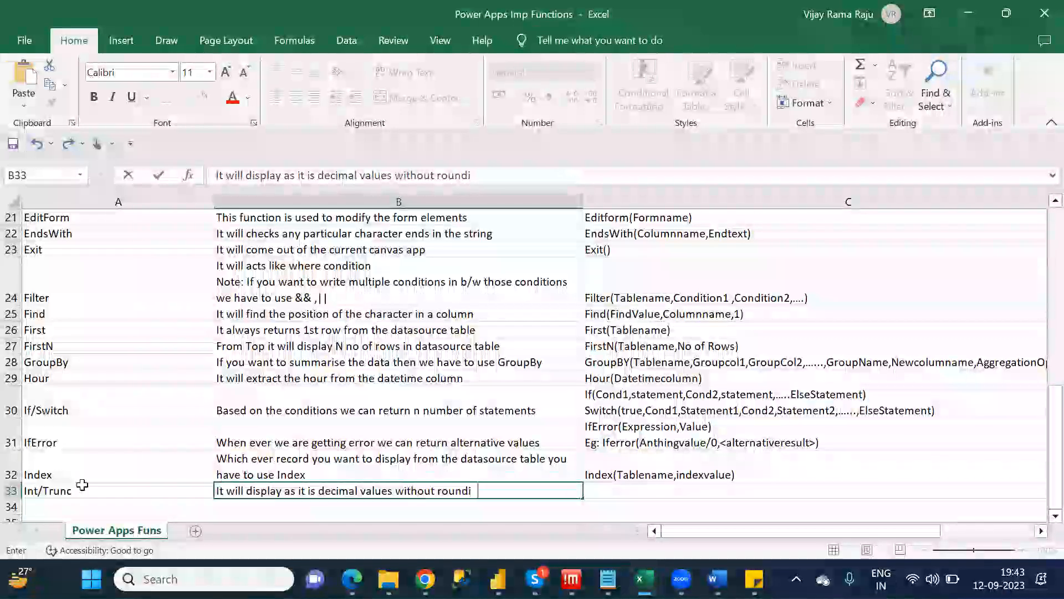
key(Tab)
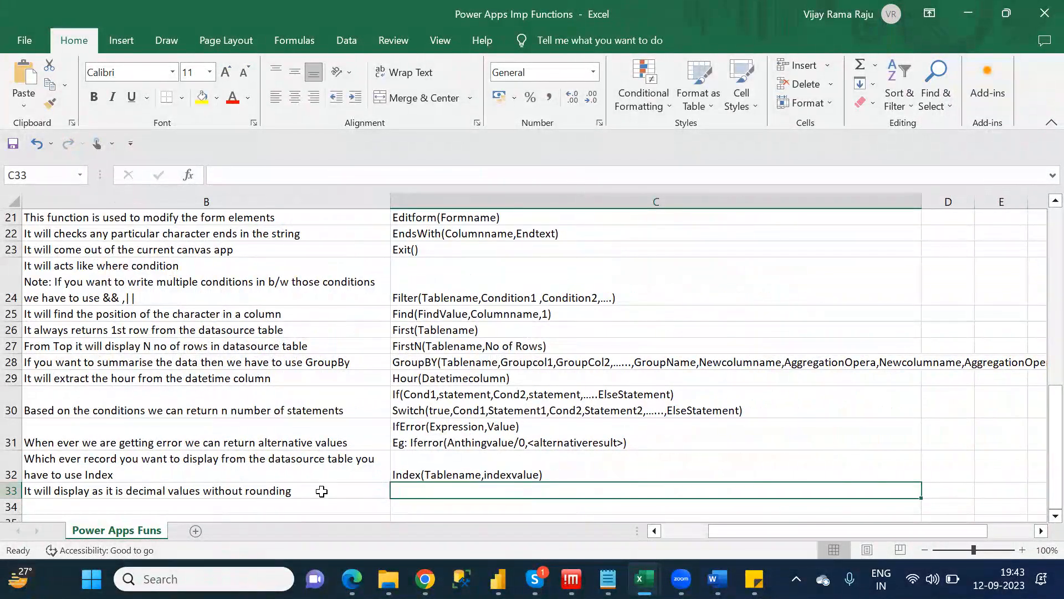
Add a second line reading "Note:" below the existing description in B33.
click(321, 492)
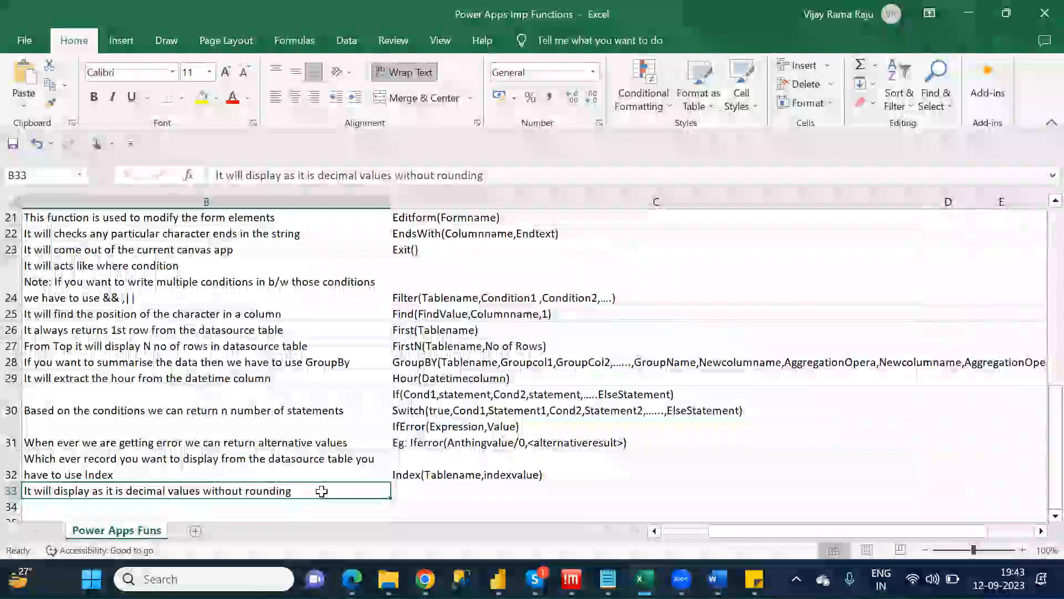
click(538, 176)
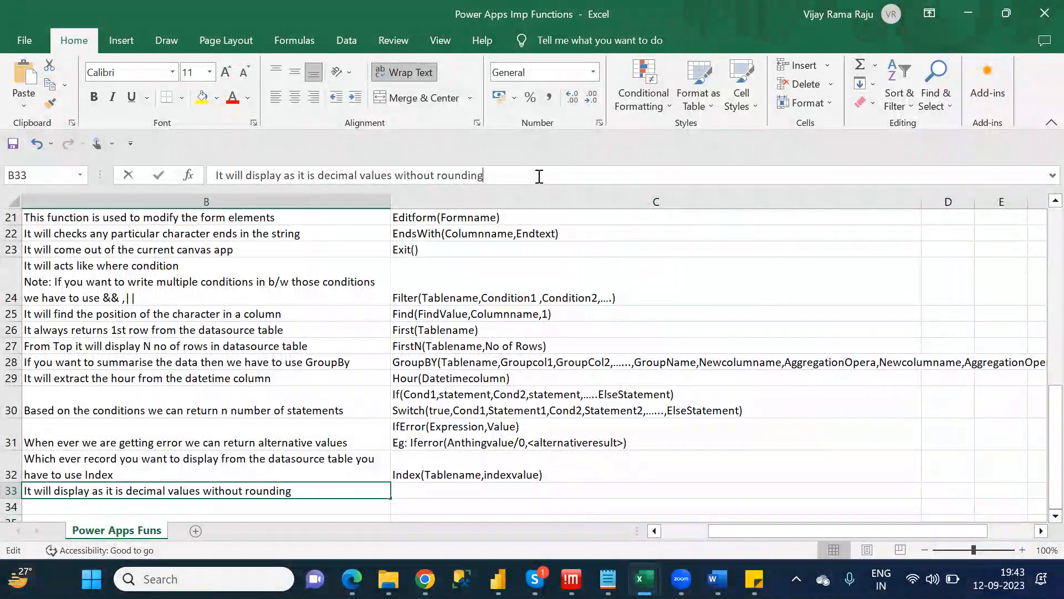
key(BackSpace)
key(BackSpace)
key(BackSpace)
key(BackSpace)
key(BackSpace)
key(BackSpace)
key(BackSpace)
key(BackSpace)
key(BackSpace)
key(BackSpace)
key(BackSpace)
key(BackSpace)
key(BackSpace)
key(BackSpace)
key(BackSpace)
key(BackSpace)
key(BackSpace)
key(BackSpace)
key(BackSpace)
key(BackSpace)
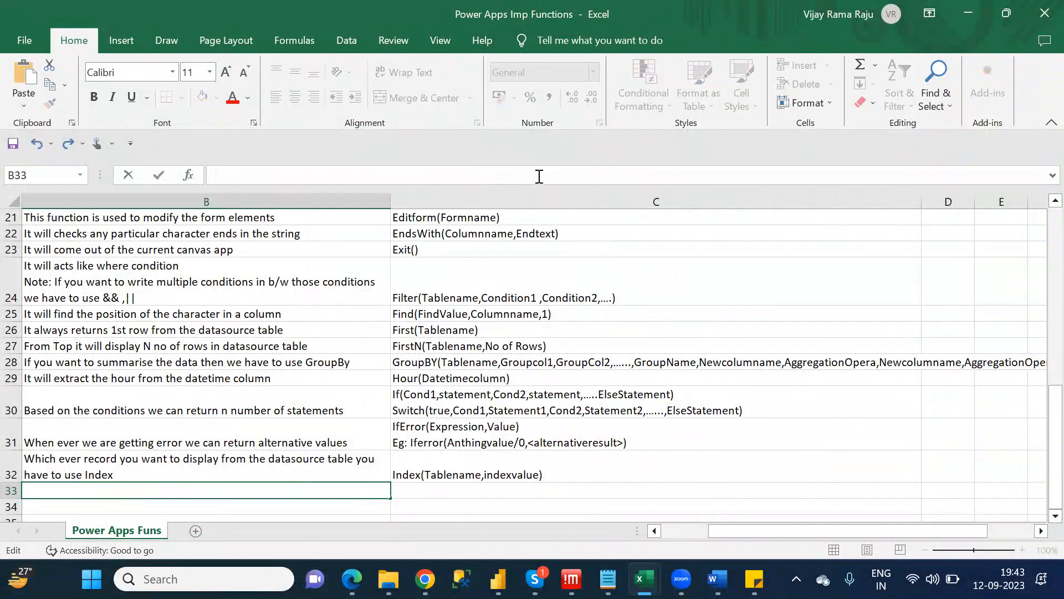
text(NOte)
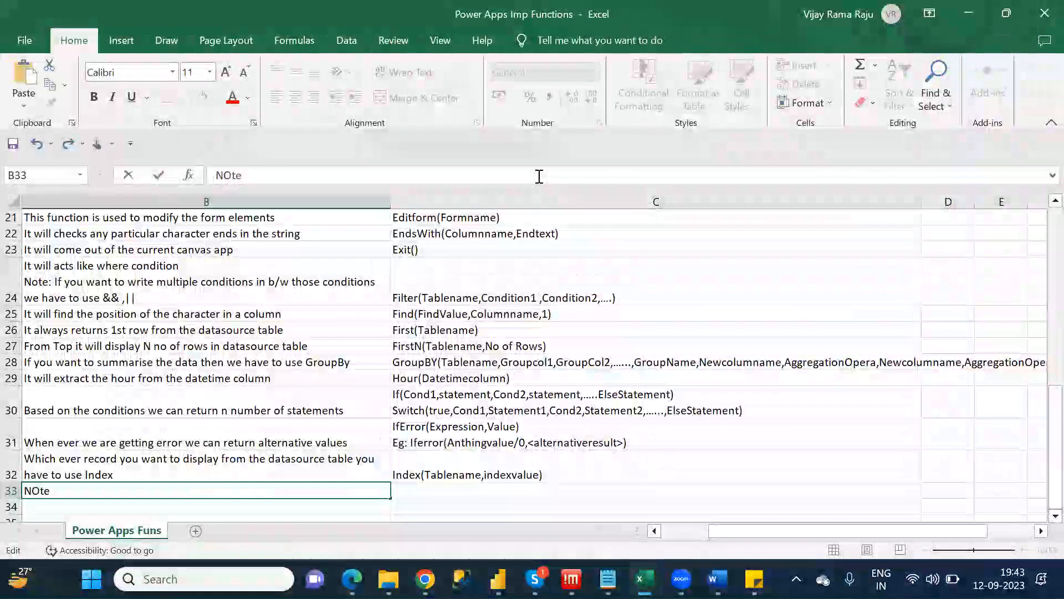
key(BackSpace)
key(BackSpace)
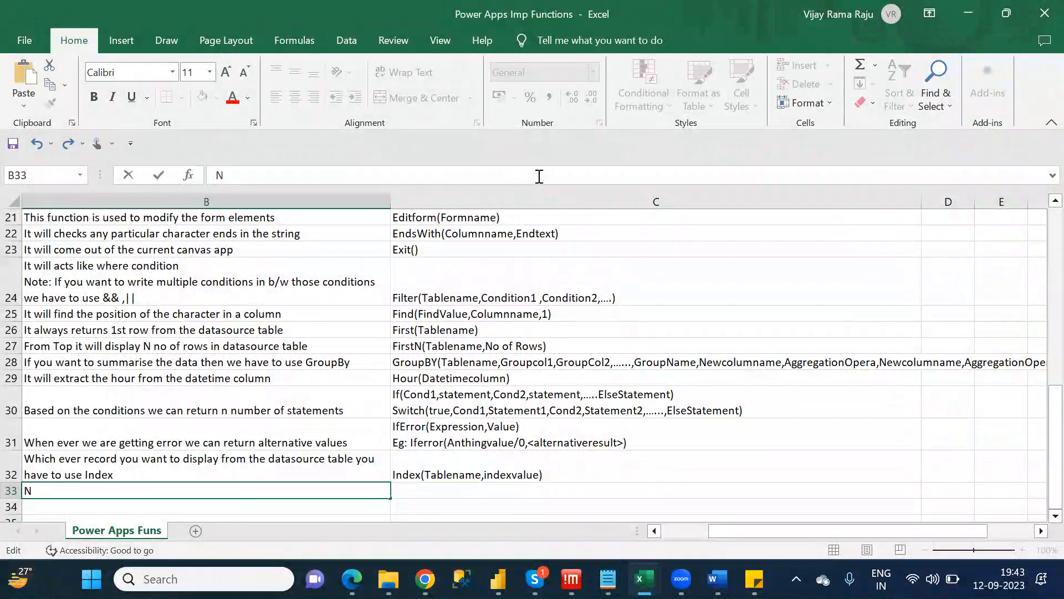
text(ote:)
key(Return)
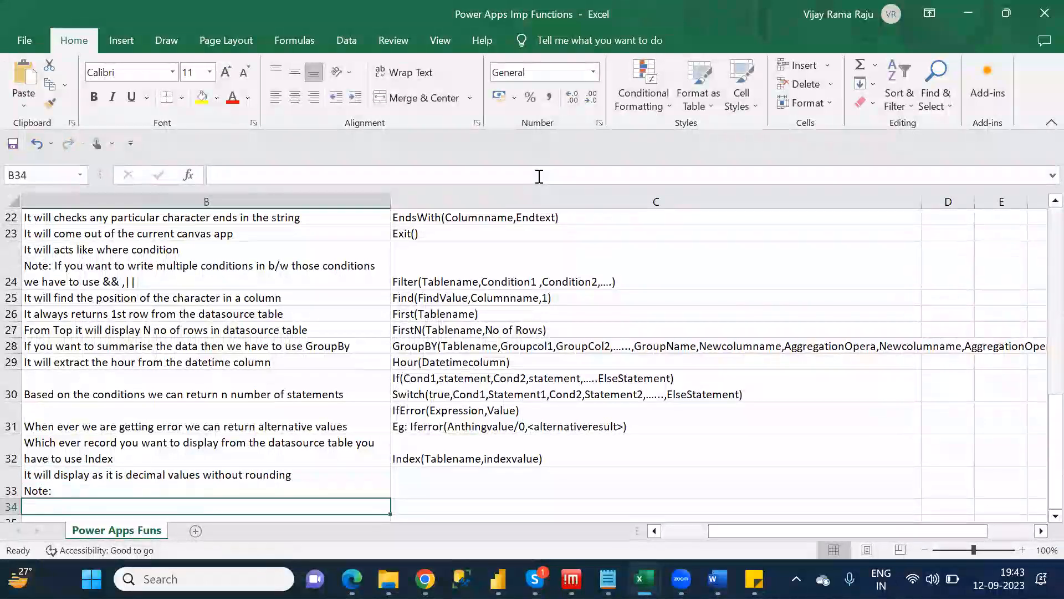
Make the "Note:" label on the second line of B33 bold.
click(146, 485)
double_click(146, 485)
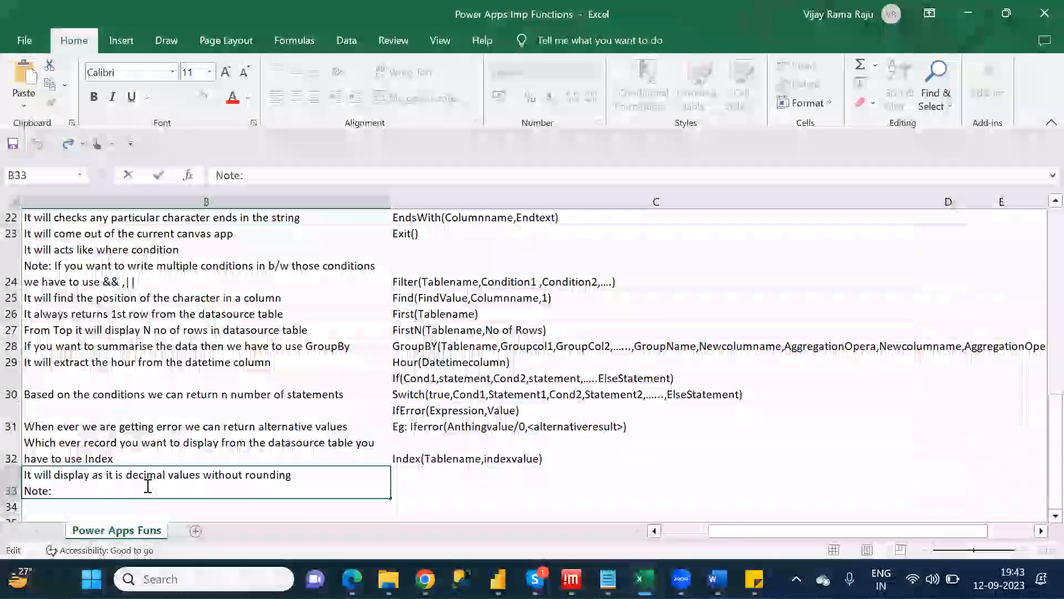
key(shift+Left)
key(shift+Left)
key(shift+Left)
key(shift+Left)
key(shift+Left)
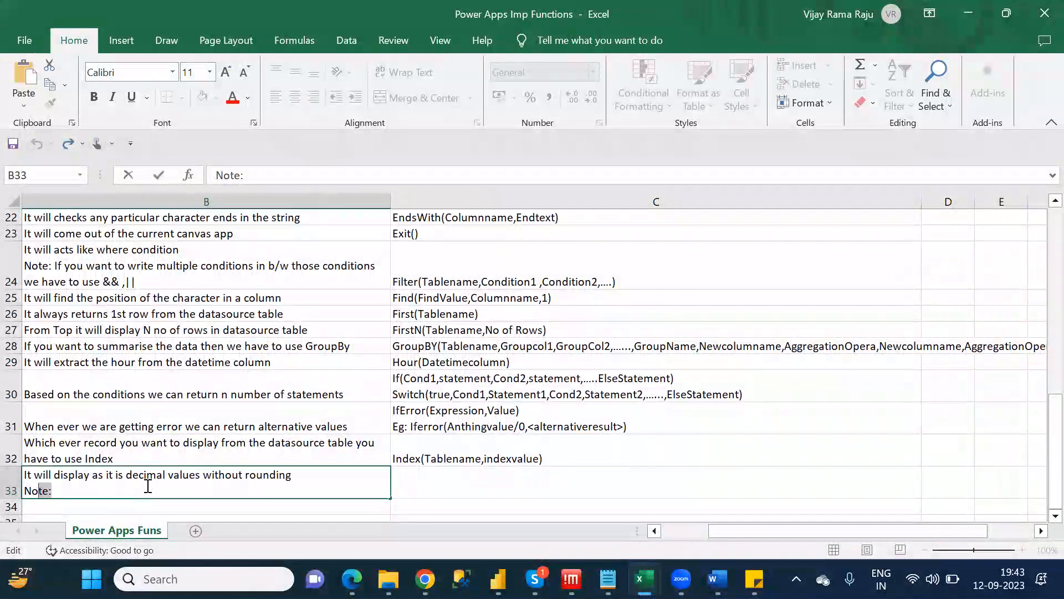
key(ctrl+b)
key(Right)
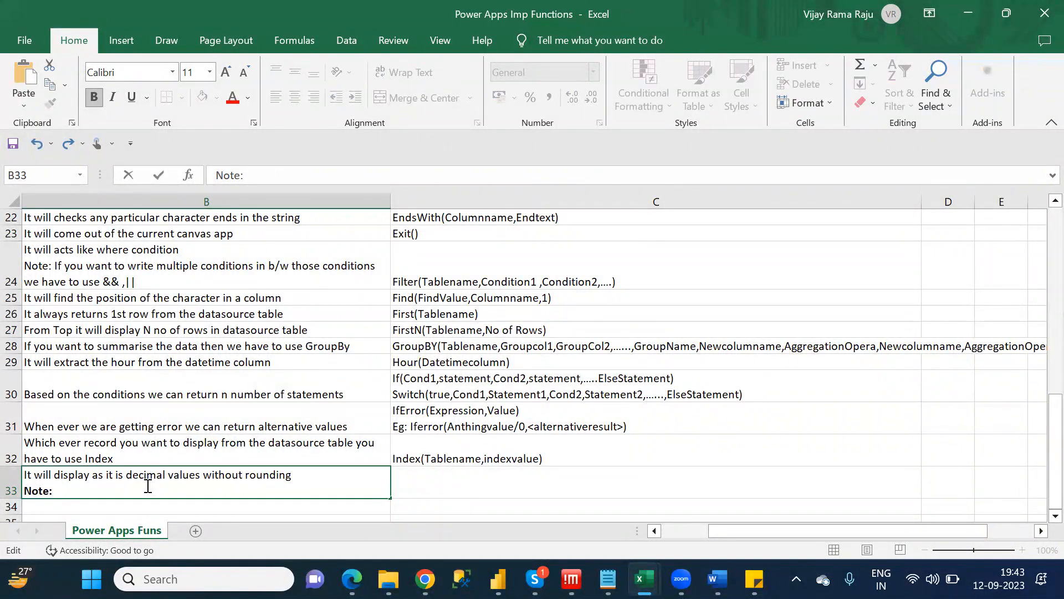
Complete the note in B33 with the non-bold text "These functions are applied for only Decimal Columns".
key(ctrl+b)
text(Thes)
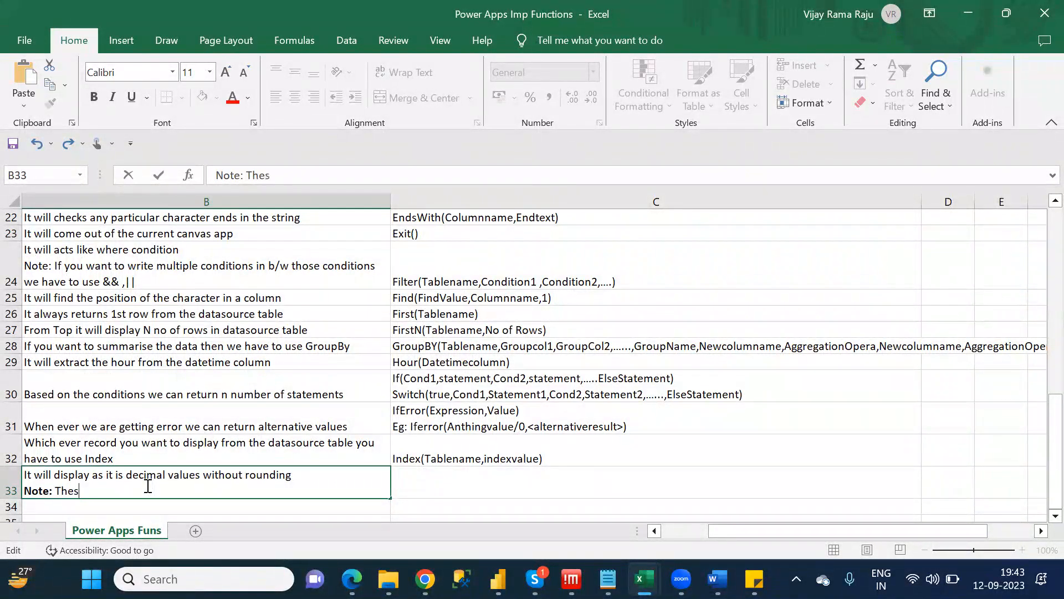
text(e functi)
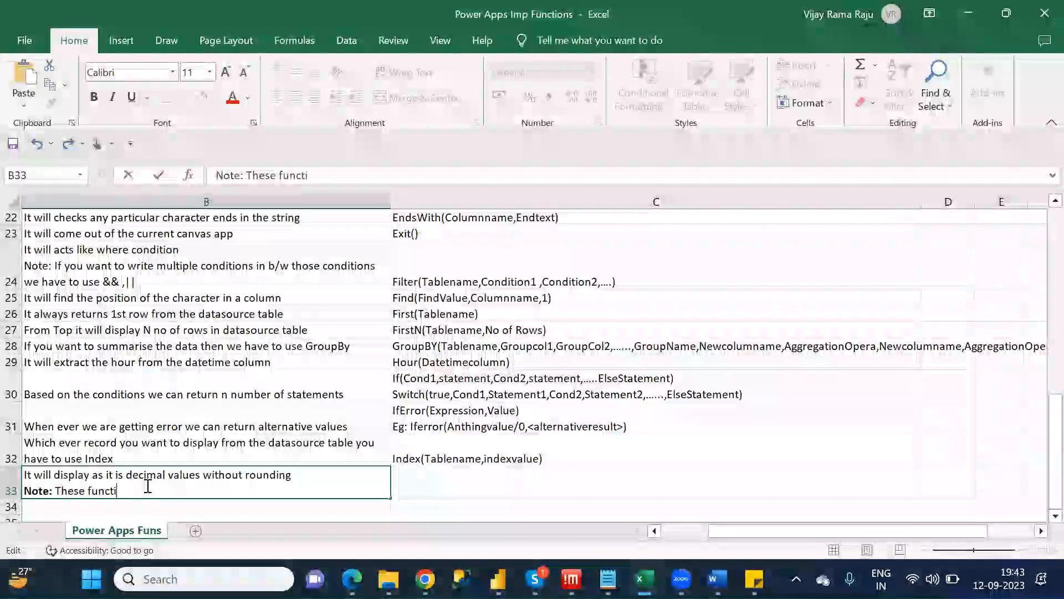
text(ons are)
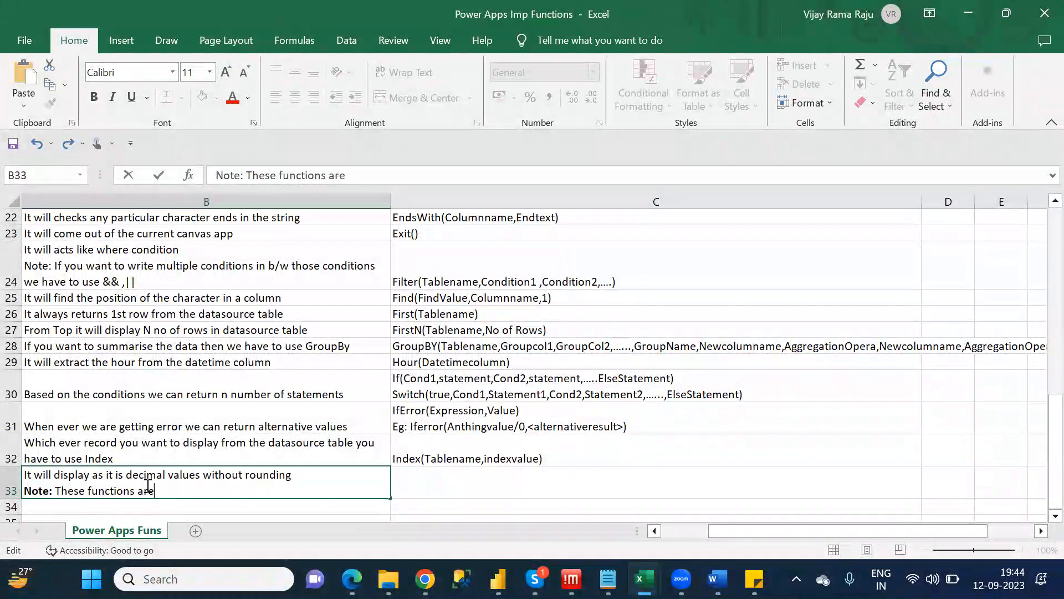
text( applied for only Decimal)
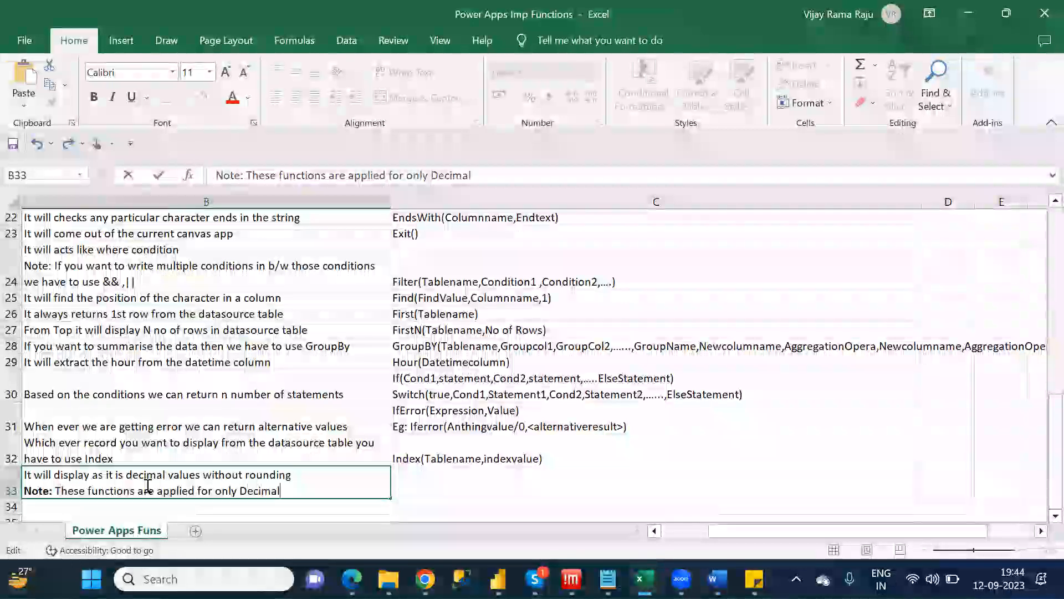
text( Columns)
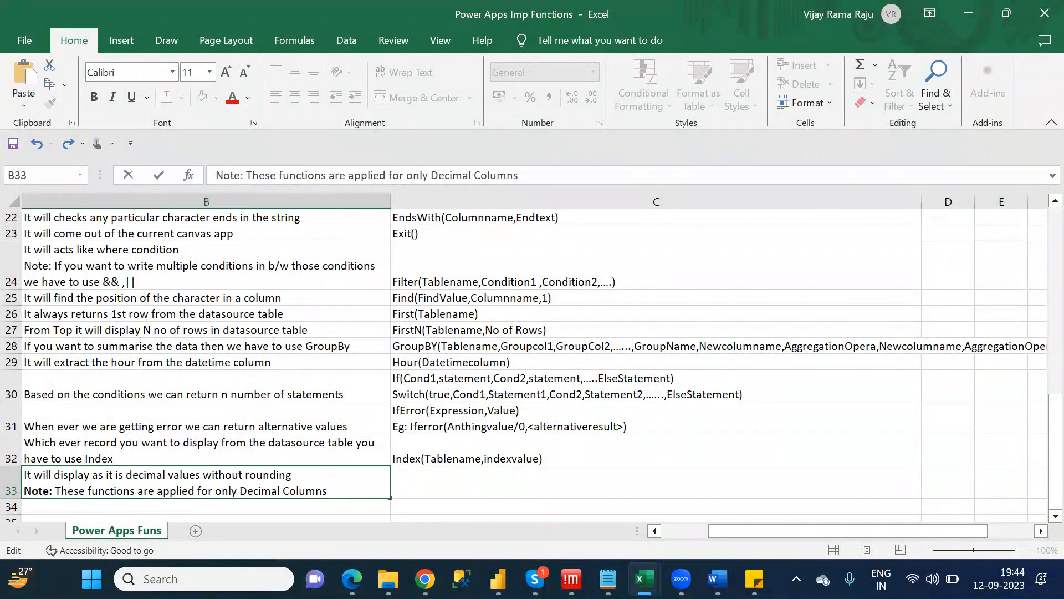
Enter the Int/Trunc syntax in C33 as "Int(DecimalColumn)" with "Trunc(DecimalColumn,DecimalPlacevalue)" on a second line of the same cell.
click(510, 483)
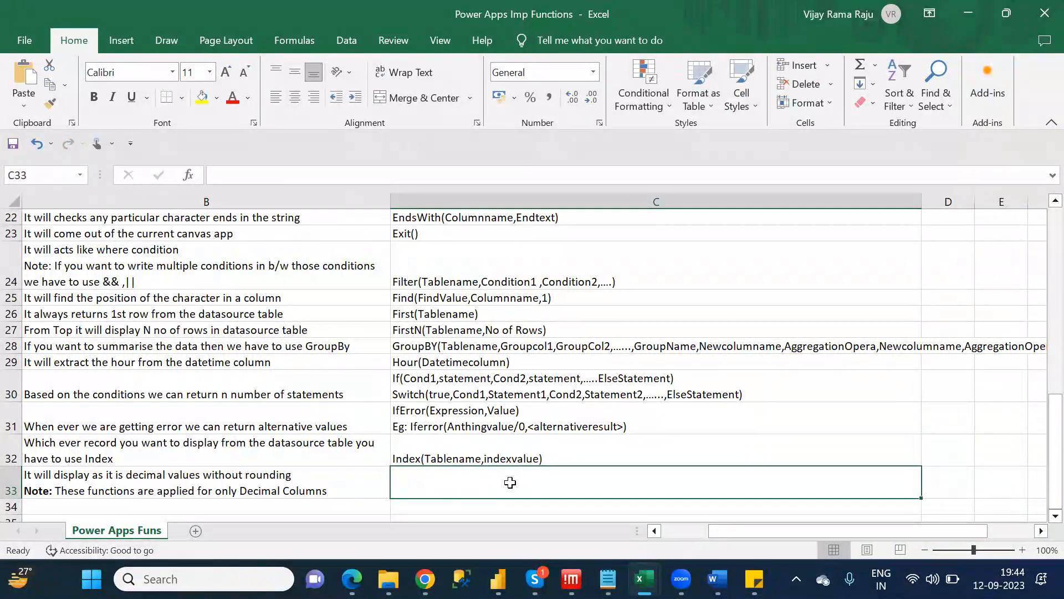
text(Int)
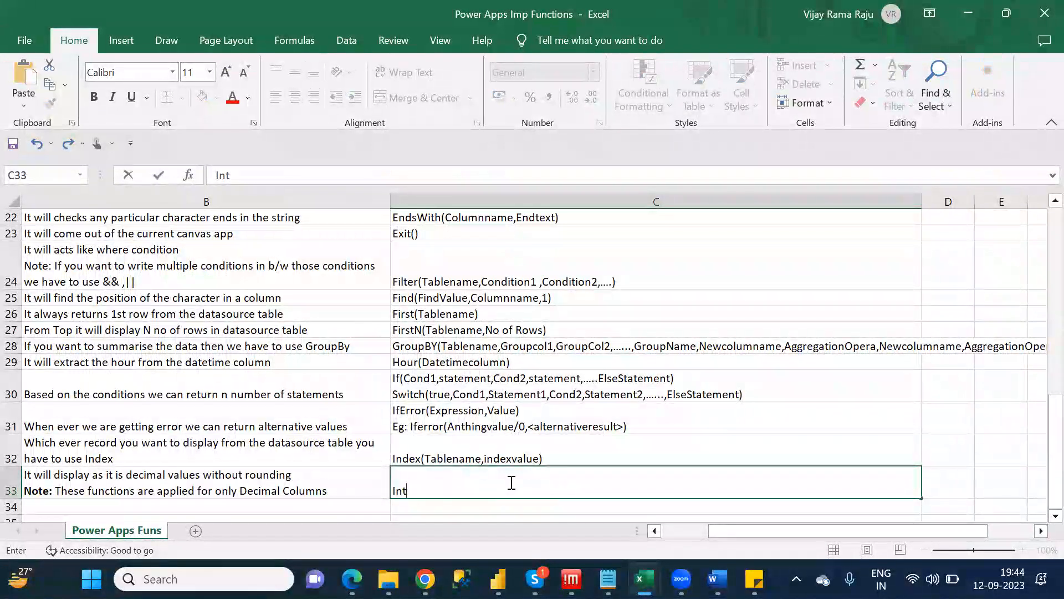
text((DecimalColumn))
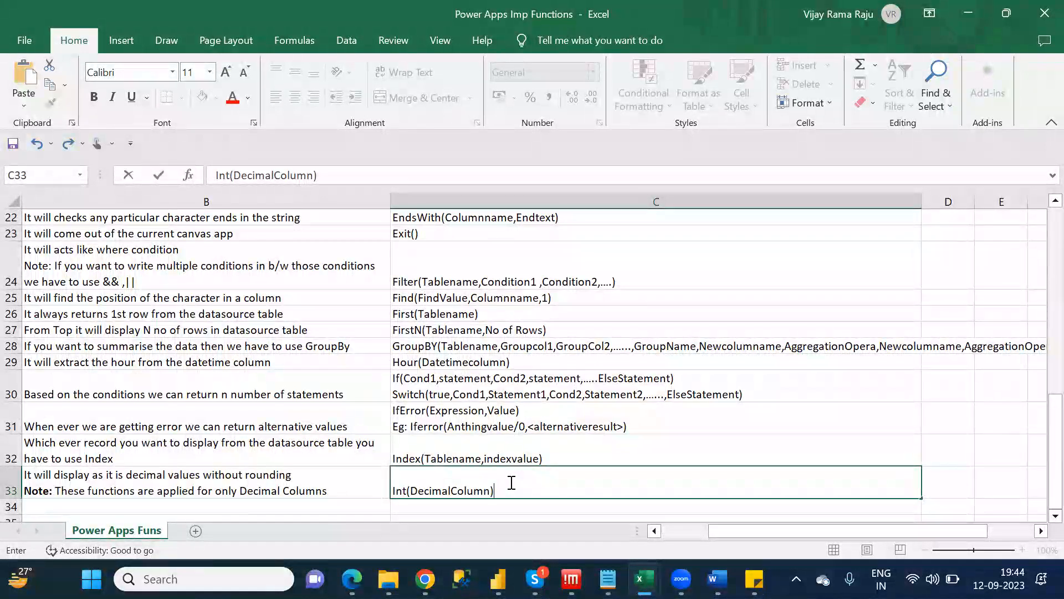
key(alt+Return)
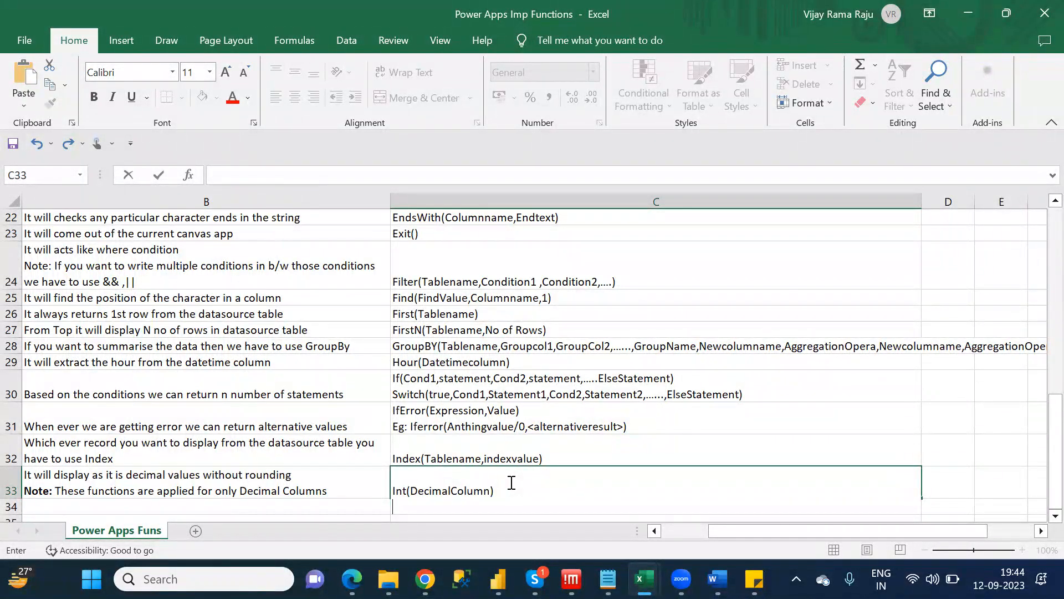
text(Trunc(DecimalColumn,)
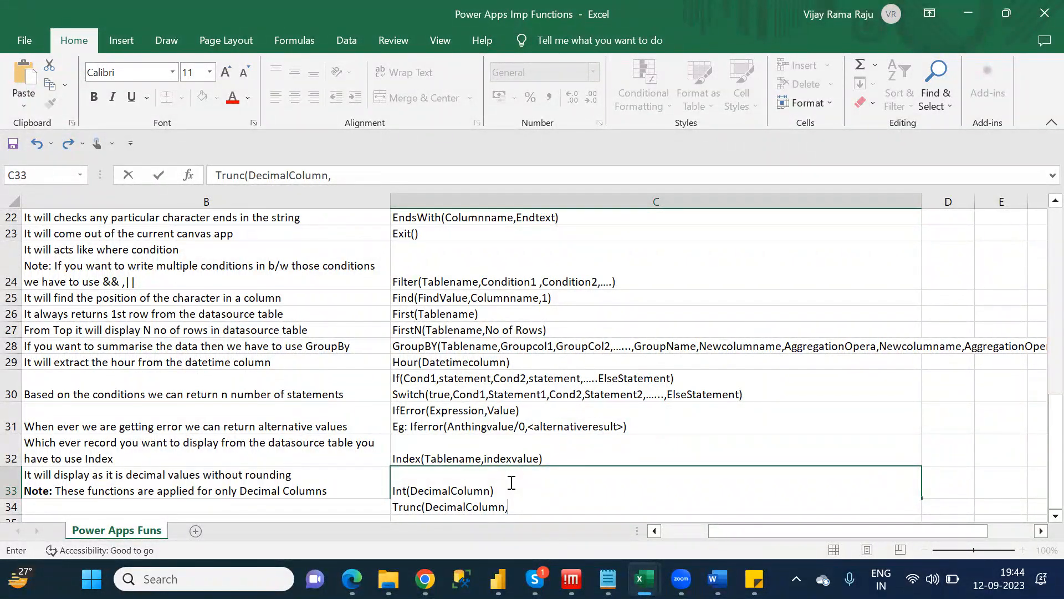
text(Decimal)
text(Placevalues)
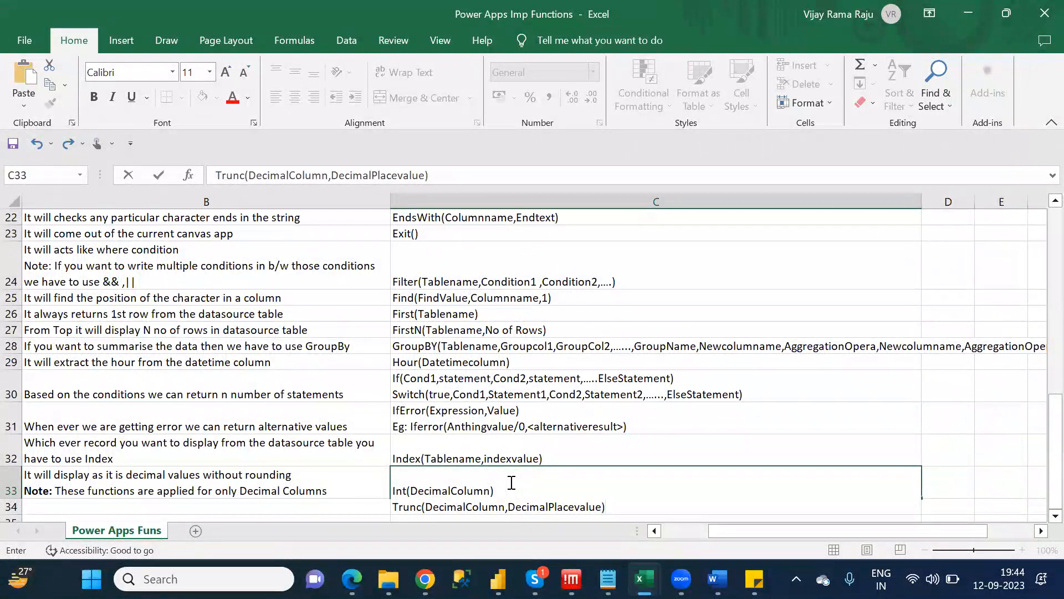
key(Return)
Check the next function in the Category_Wise_Functions list in Notepad and enter "Isblank" as the function name in A34 of the Excel sheet.
key(Down)
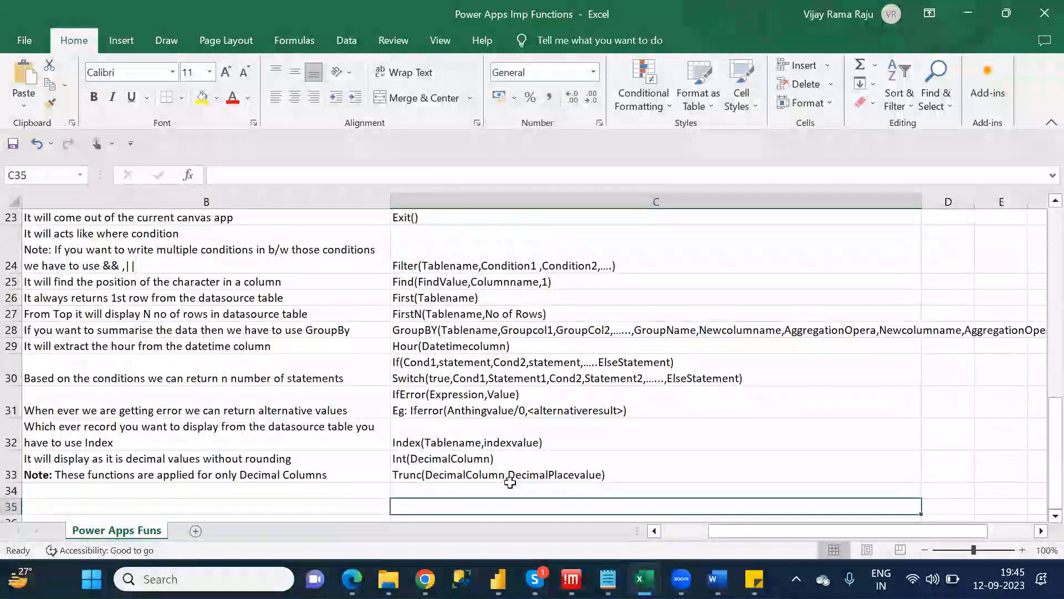
key(Left)
key(Left)
key(Up)
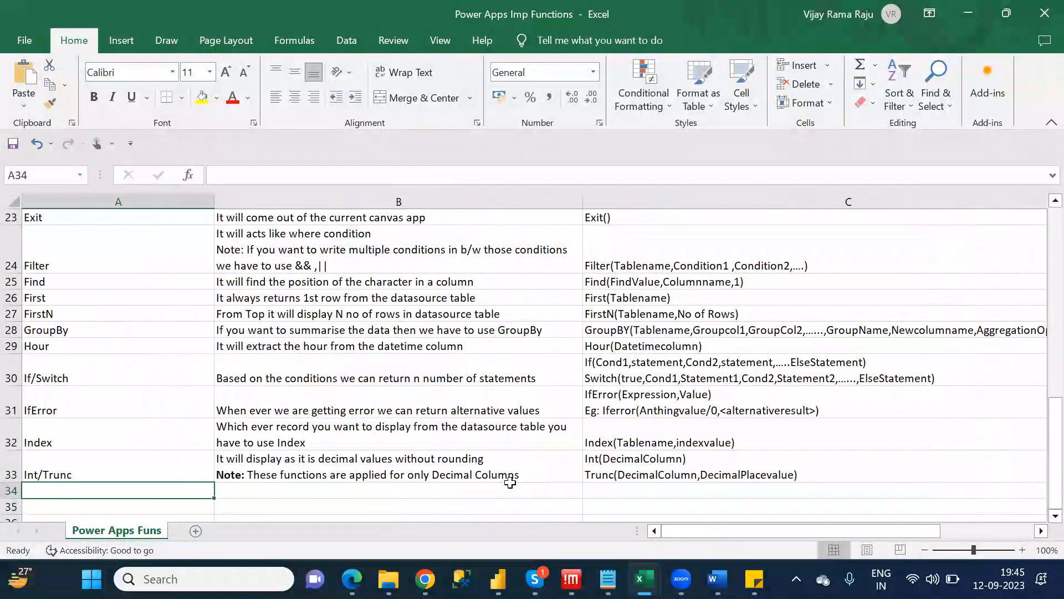
key(alt+Tab)
key(alt+Tab)
key(Down)
key(End)
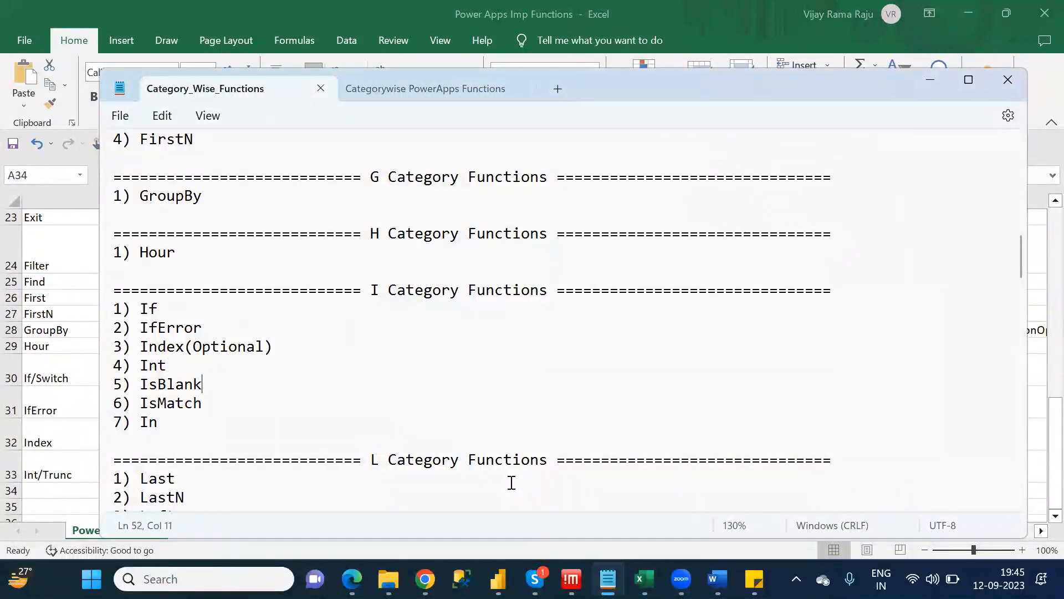
key(alt+Tab)
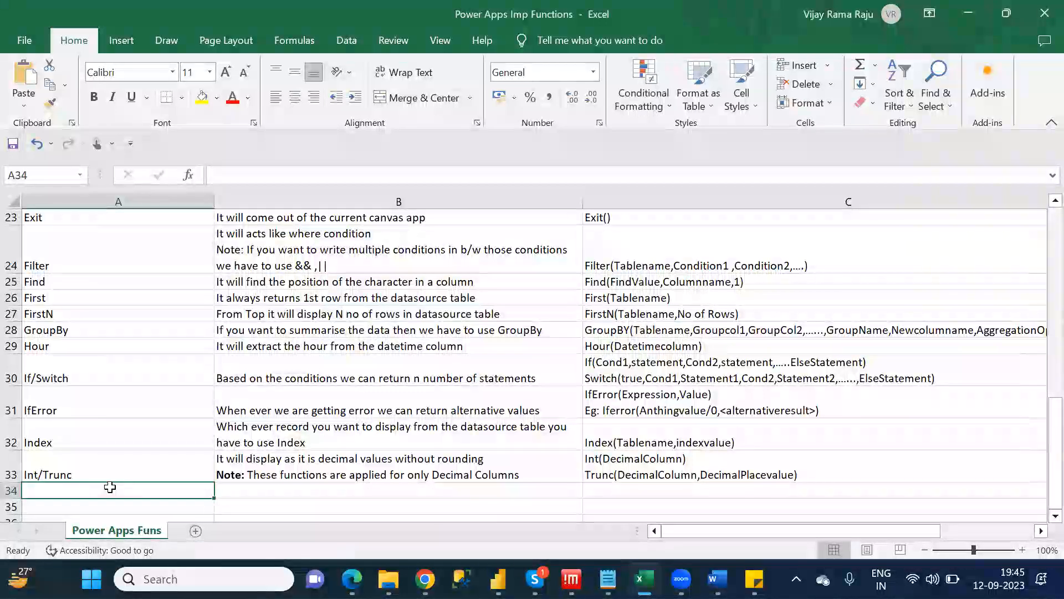
text(IS)
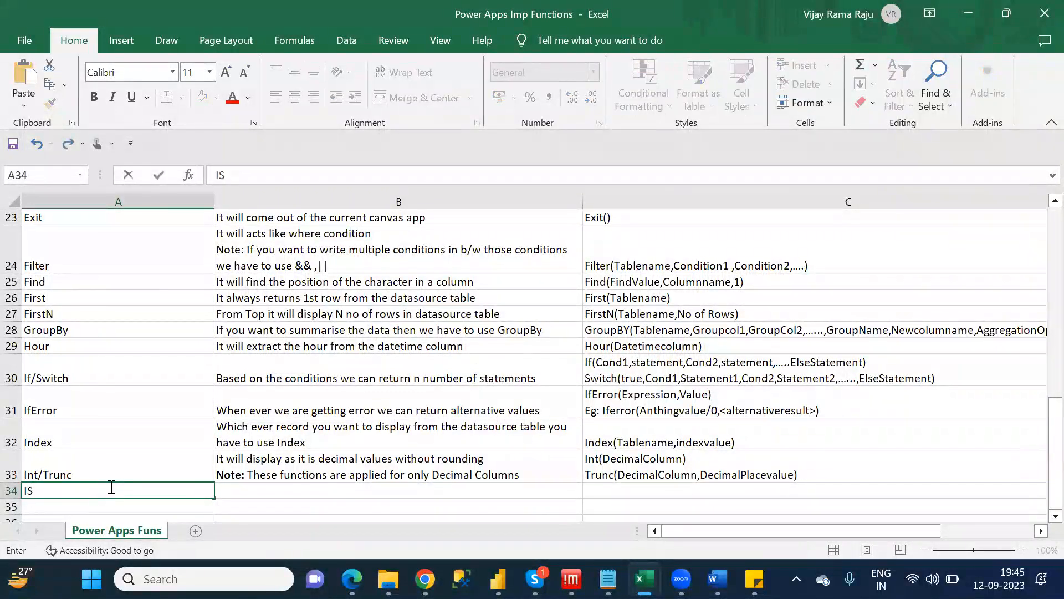
text(blank)
key(Tab)
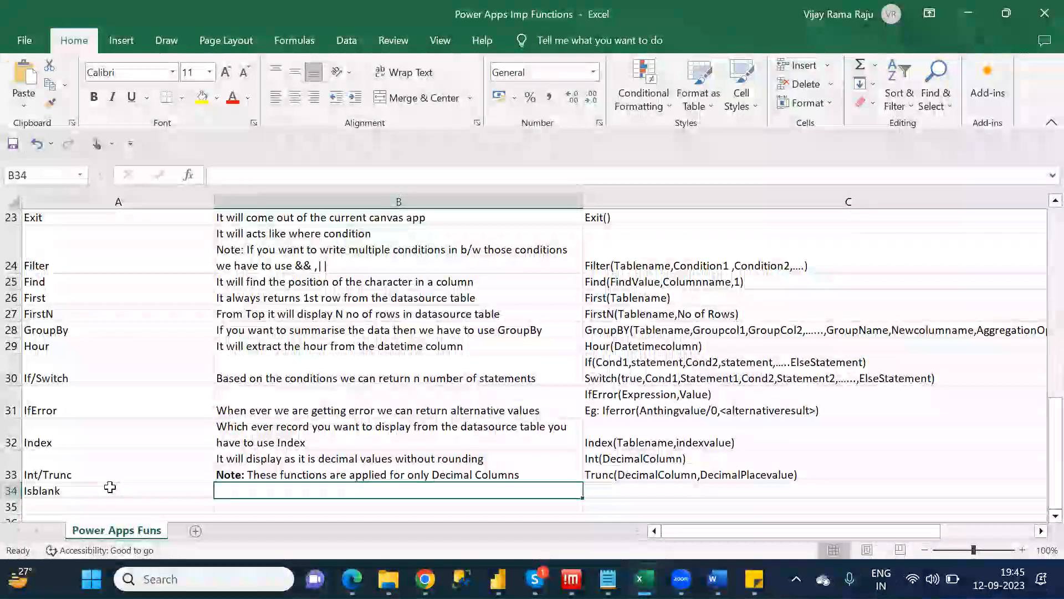
Enter the Isblank description in B34 as "If the column contains blank values then it will returns True otherwise it returns False".
text(if)
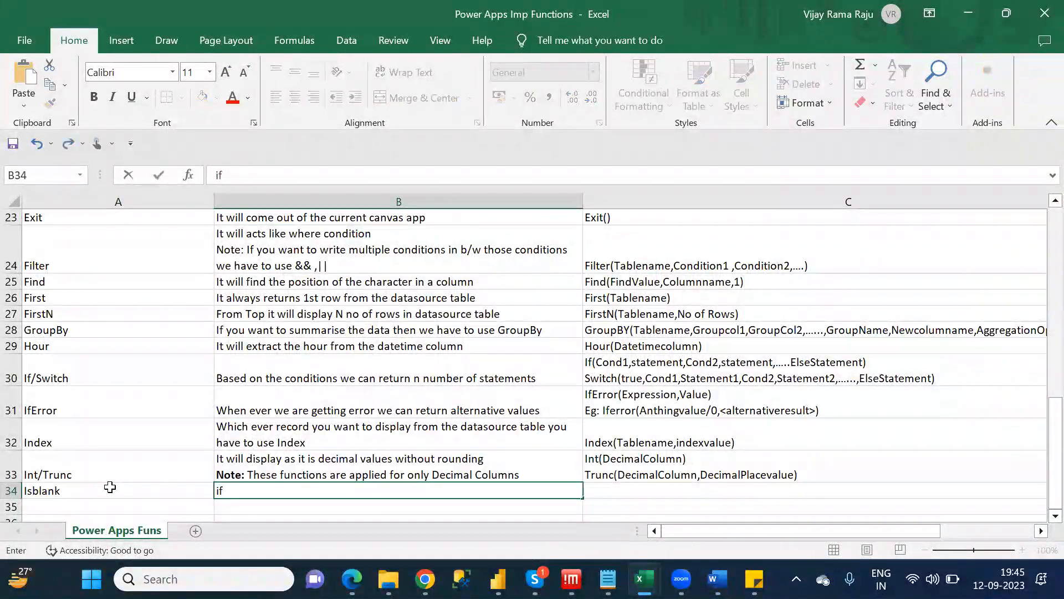
text( the column)
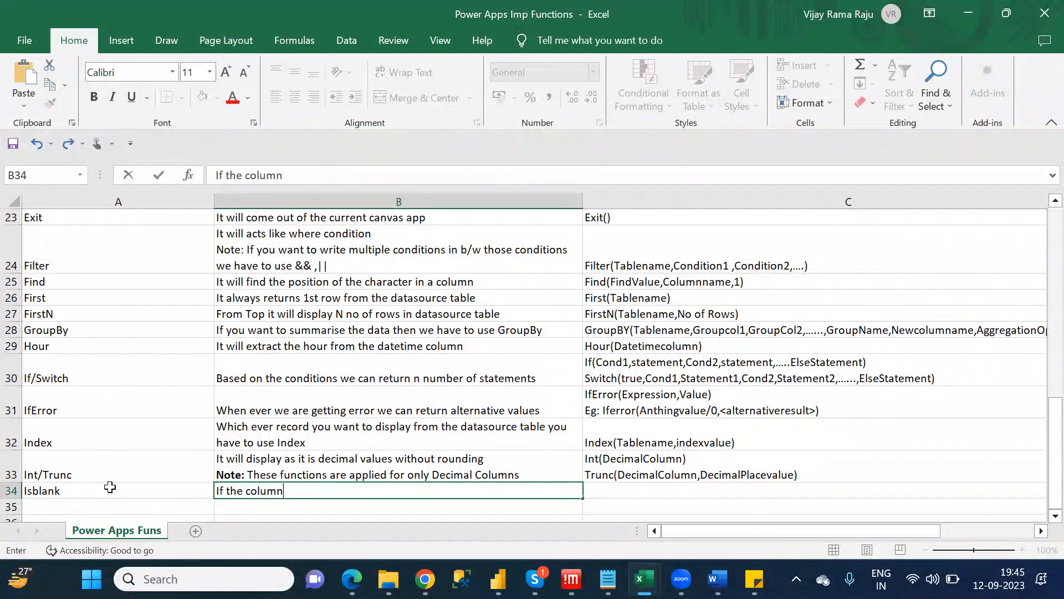
text( contains )
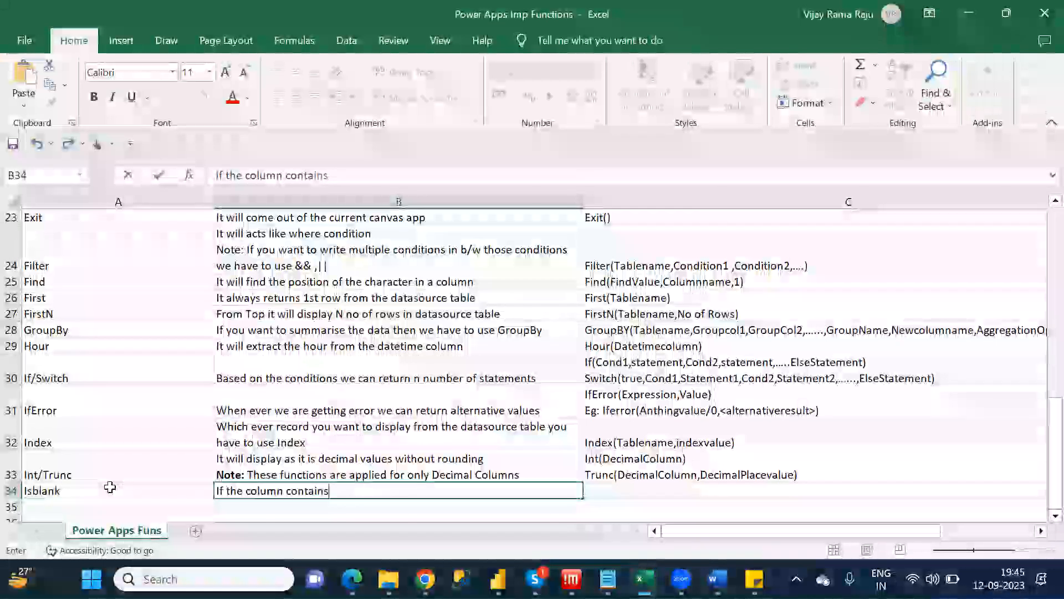
text(blank values then i)
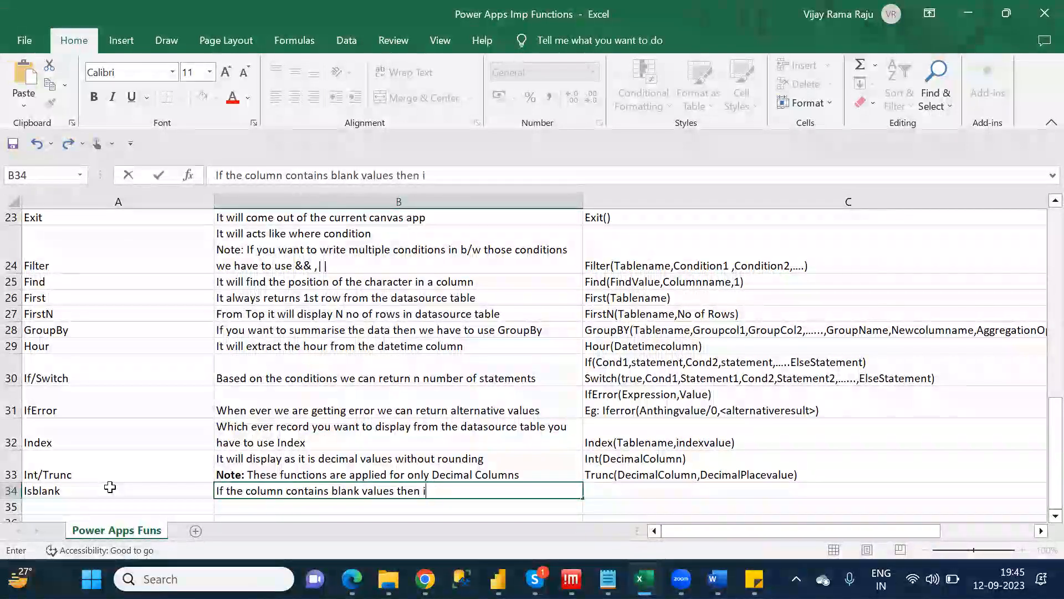
text(t will re)
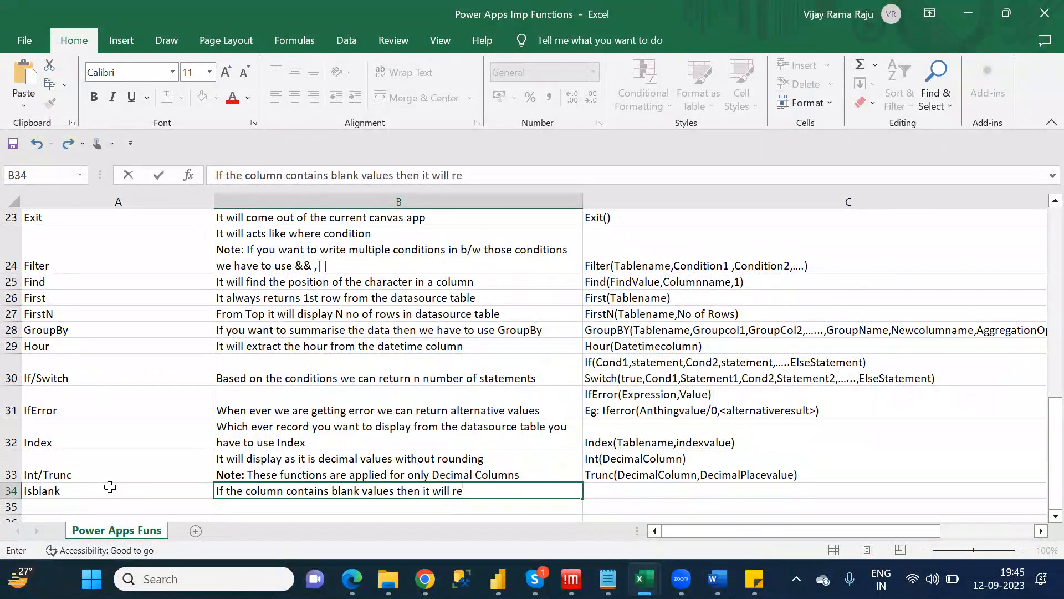
text(turns)
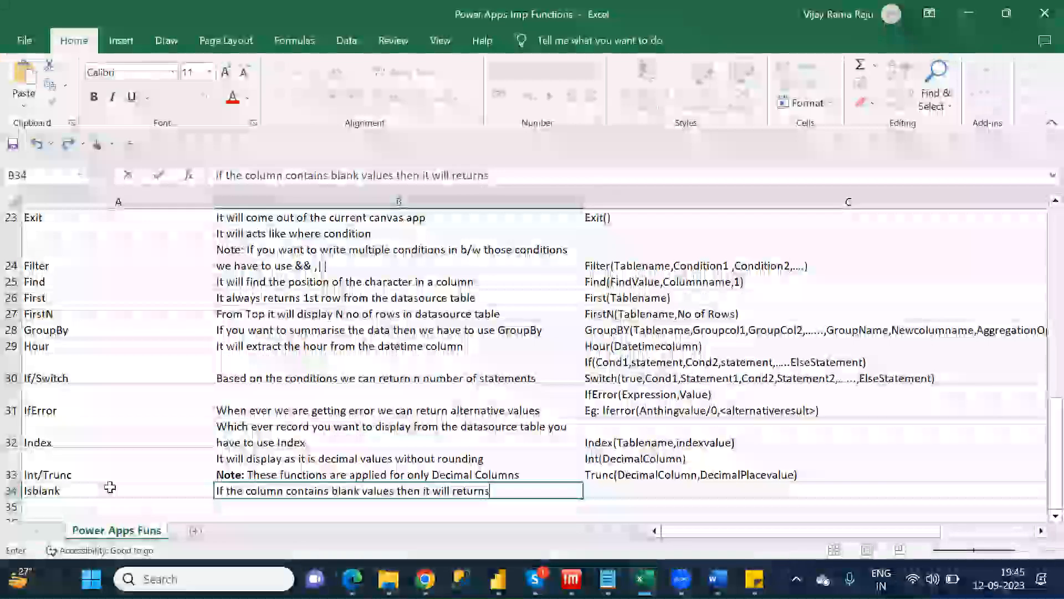
text( Tr)
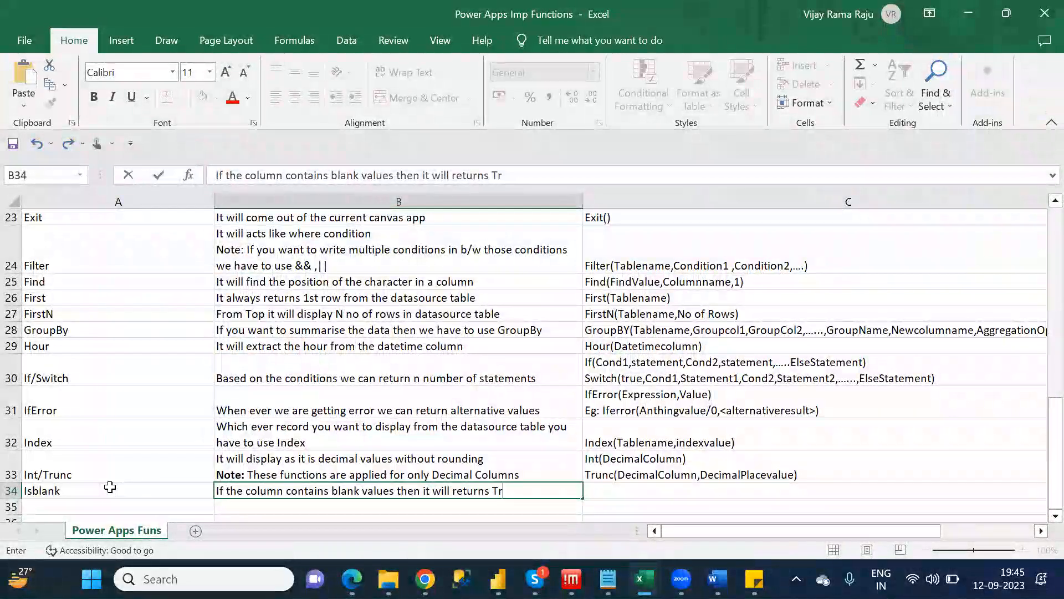
text(ue otherwise )
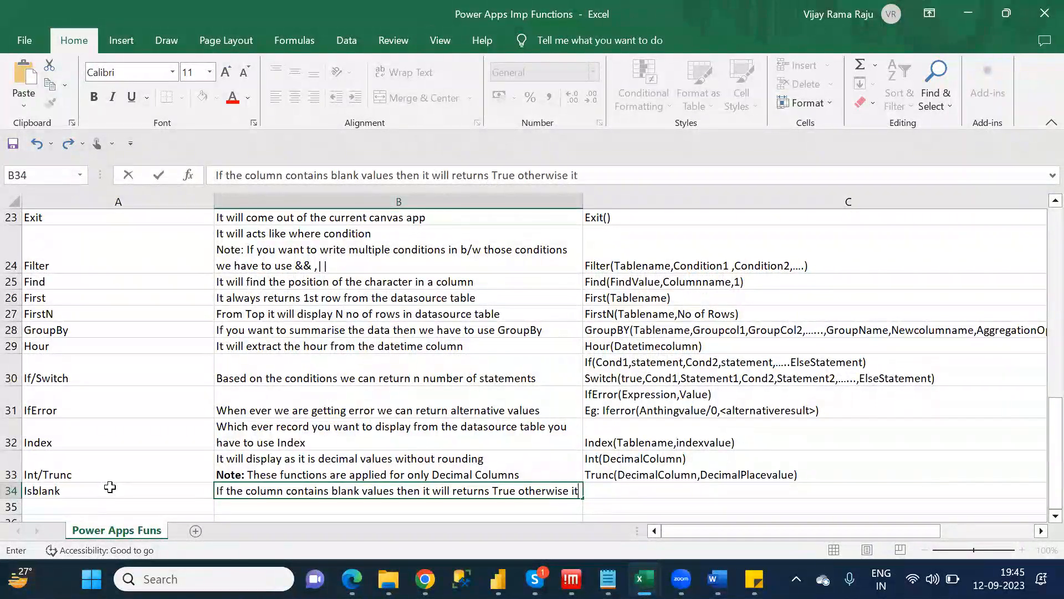
text(it return)
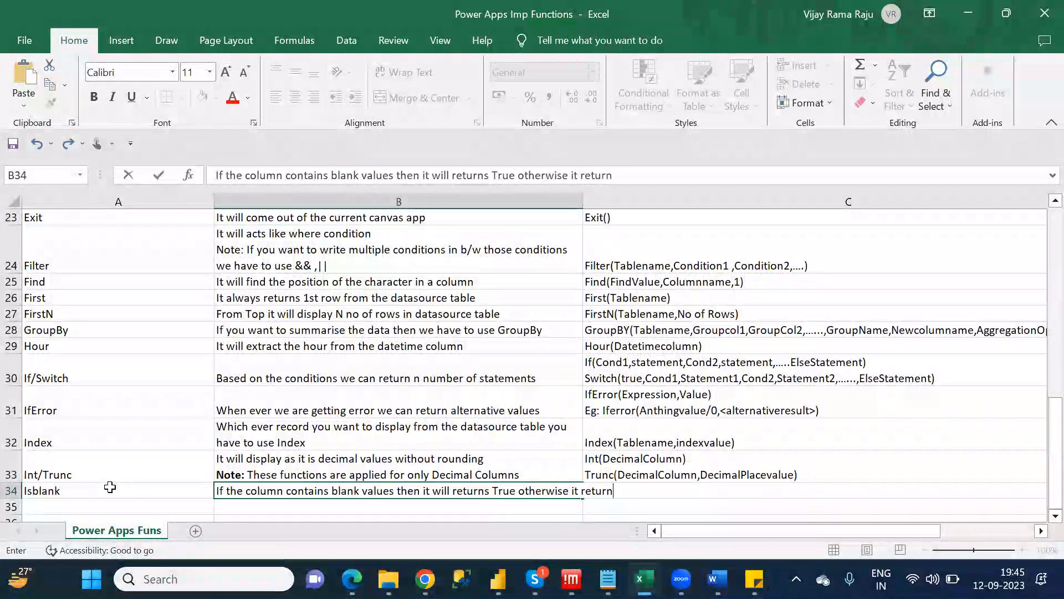
text(s False)
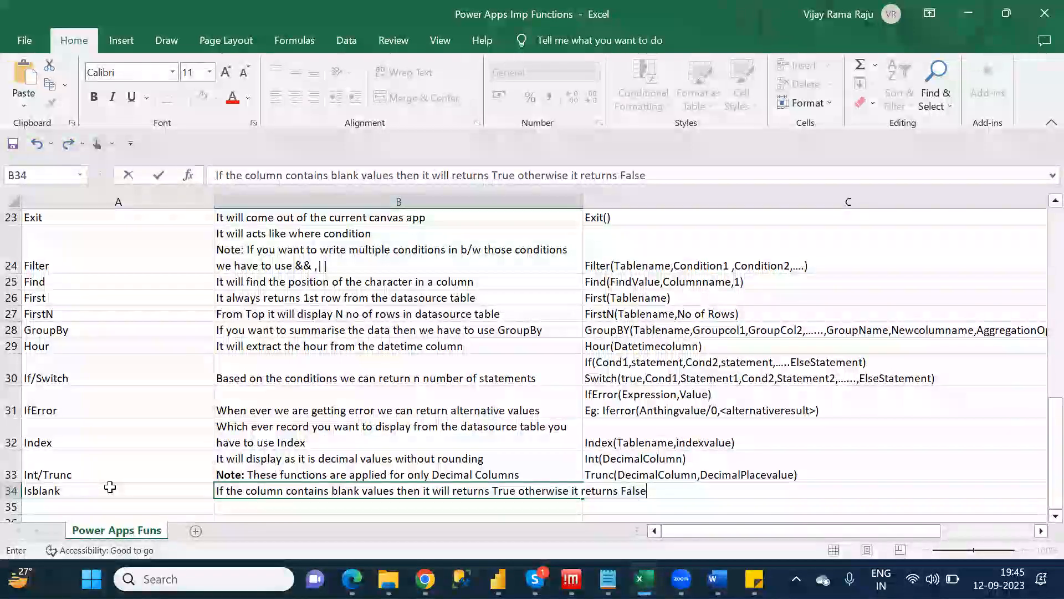
key(Return)
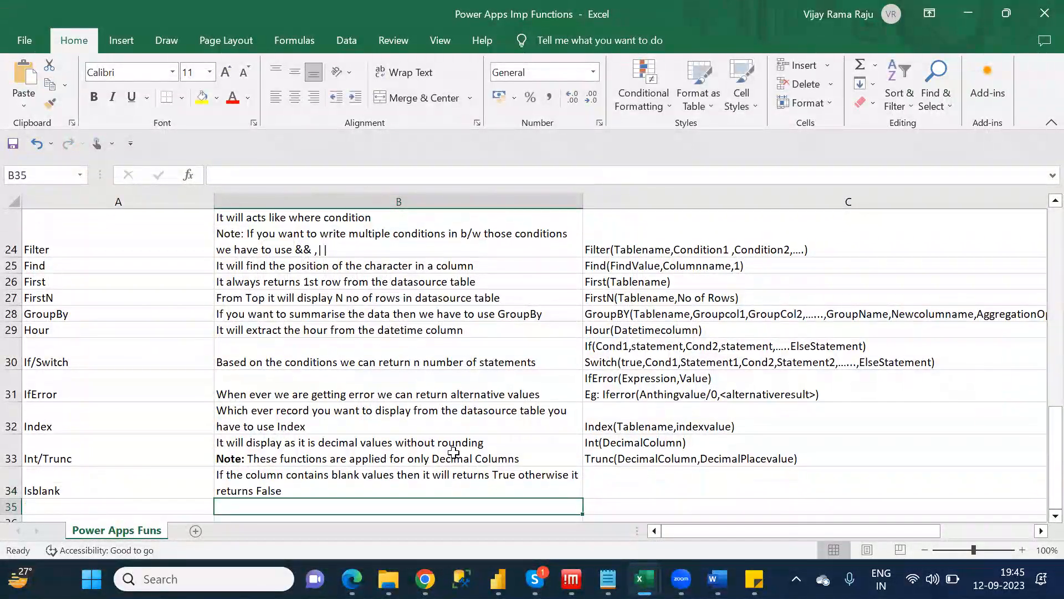
Start entering the Isblank syntax in C34, beginning with "Is".
click(630, 486)
text(Is)
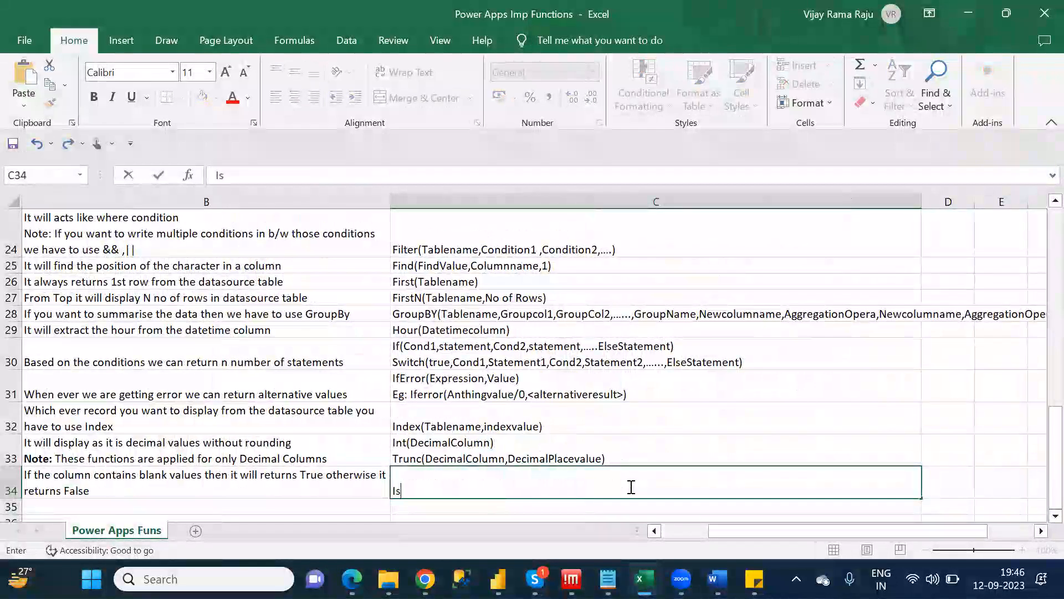
Complete the syntax entry in cell C34 as IsBlank(Columnname).
text(Blank)
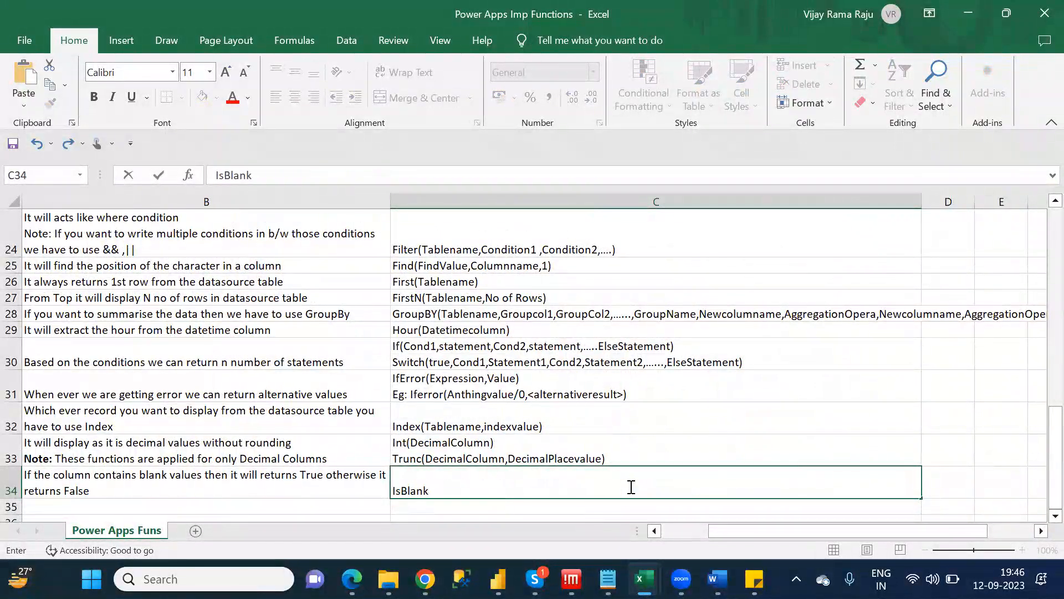
text((CO)
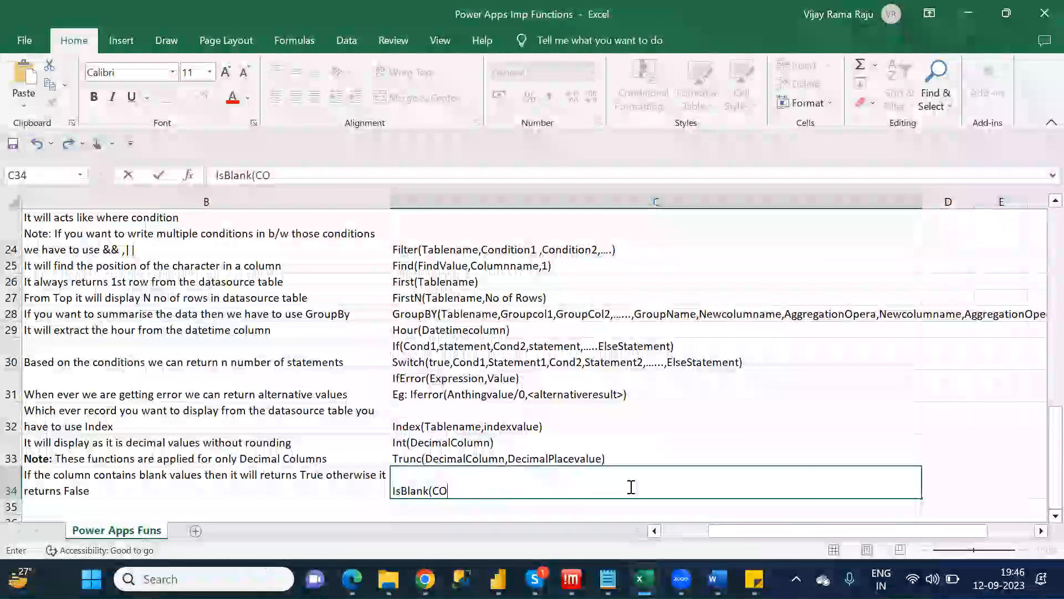
key(BackSpace)
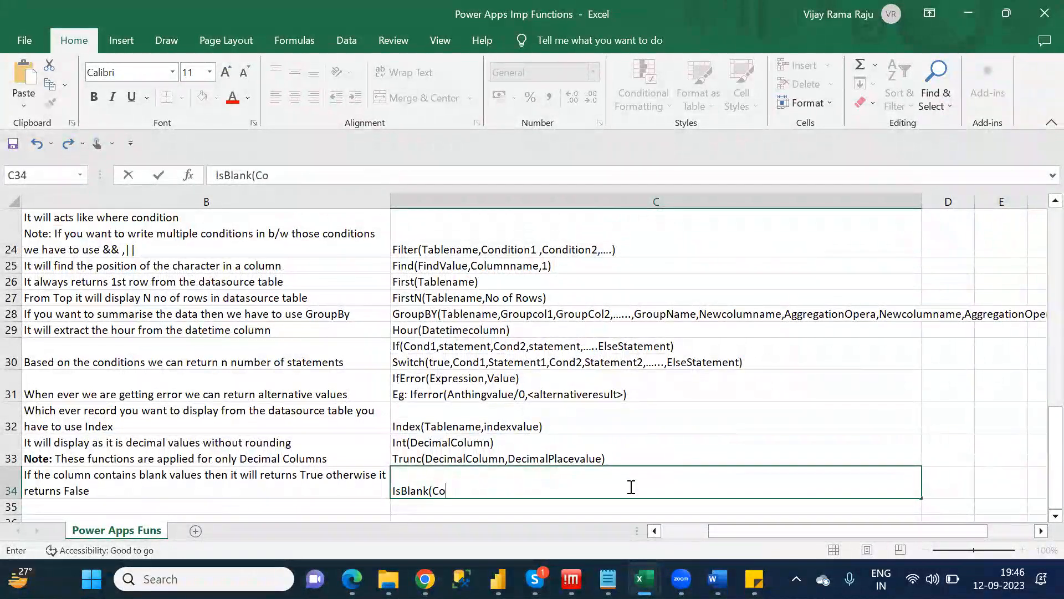
text(olumnname))
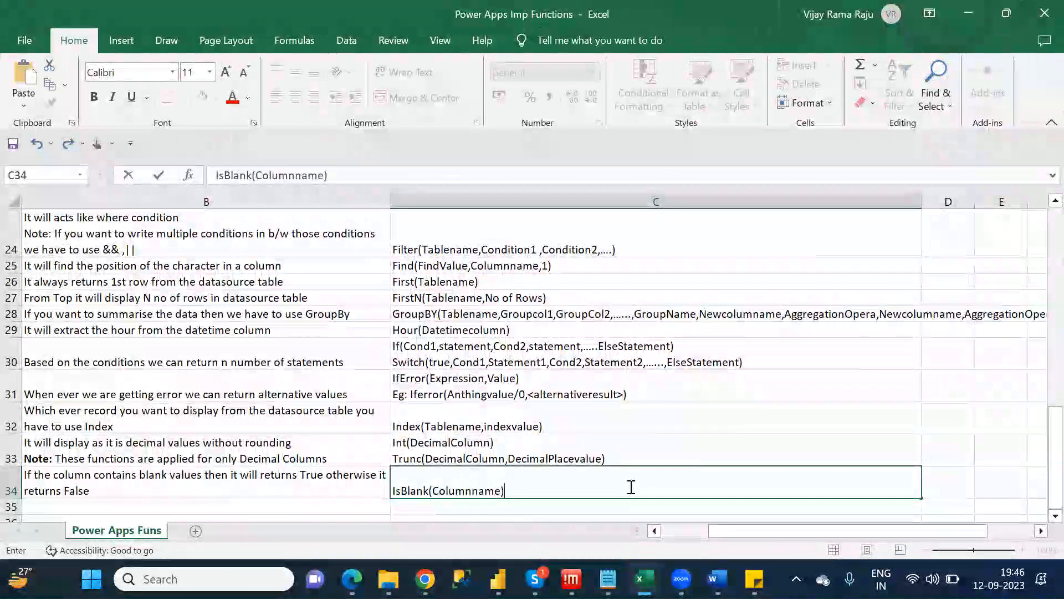
key(Return)
key(Left)
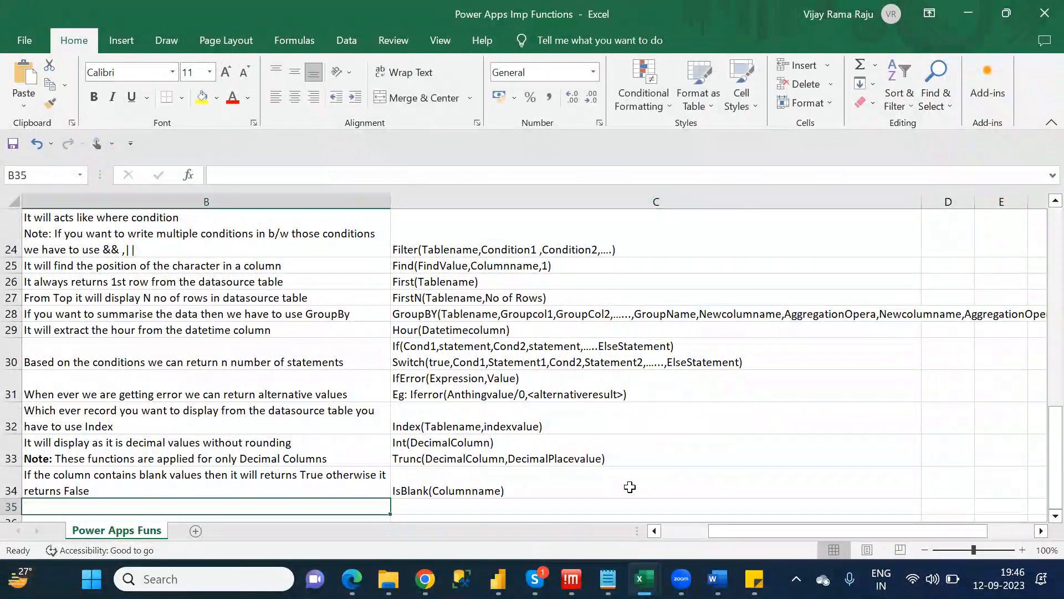
key(Left)
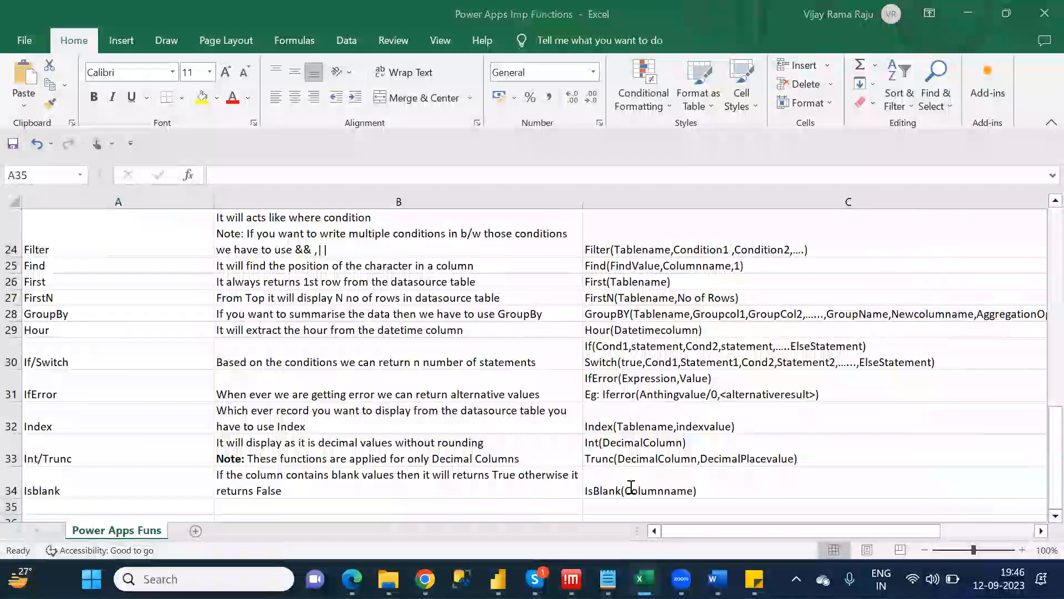
Switch to Notepad and look through the Category_Wise_Functions list for the functions in the I, L and M categories.
key(alt+Tab)
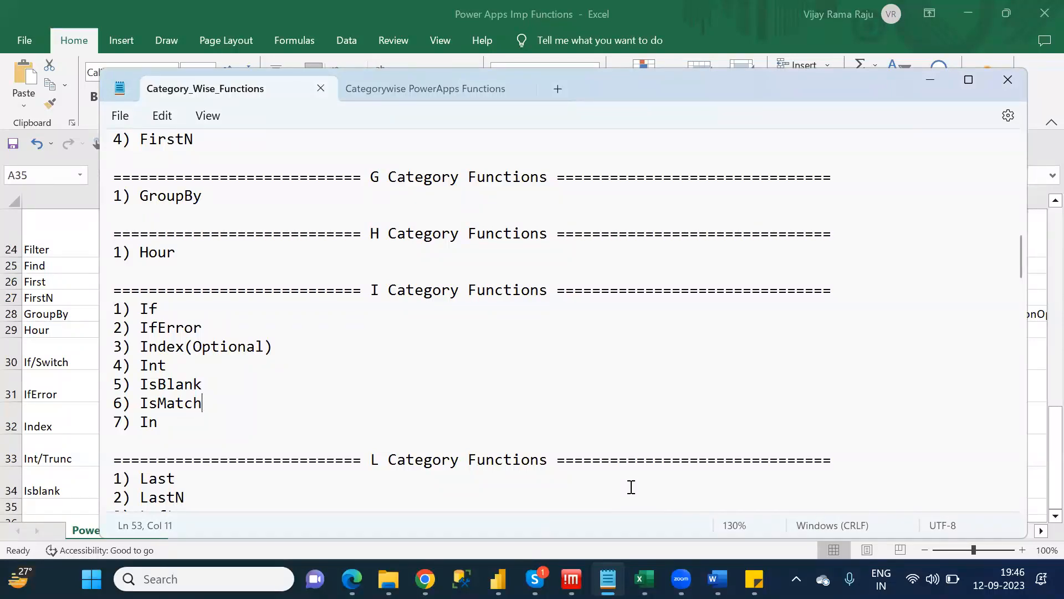
key(alt+Tab)
key(Down)
key(Down)
key(Down)
key(Down)
key(Down)
key(Down)
key(Down)
key(Down)
key(Down)
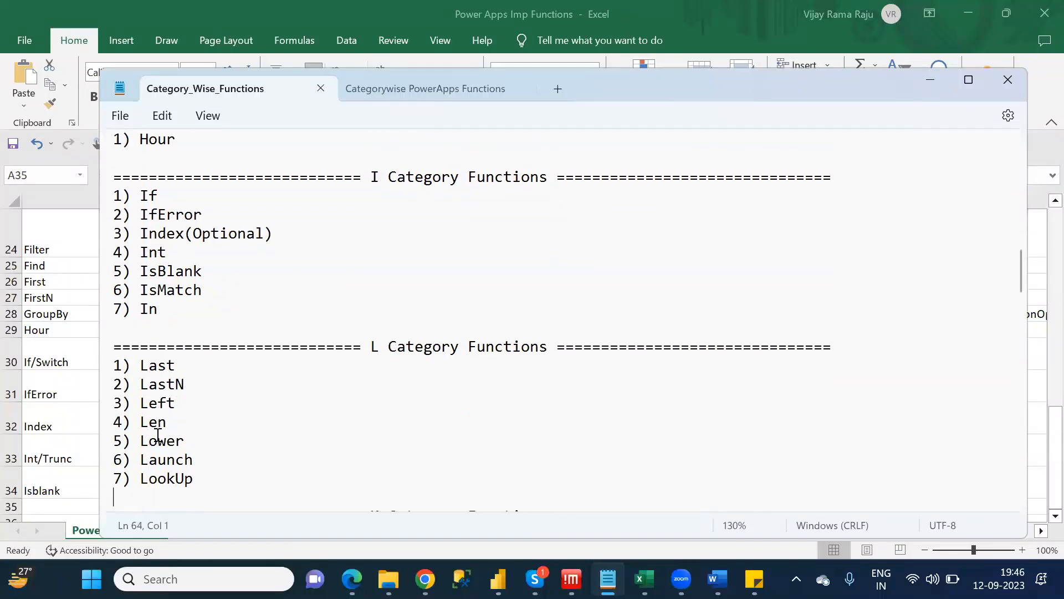
key(Down)
key(Down)
key(Down)
key(End)
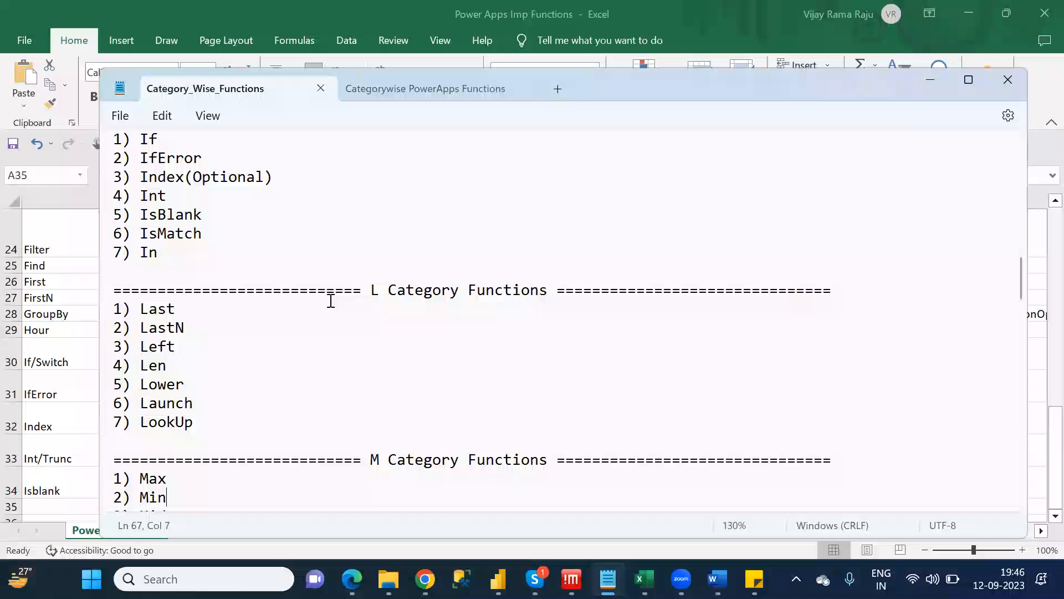
double_click(173, 306)
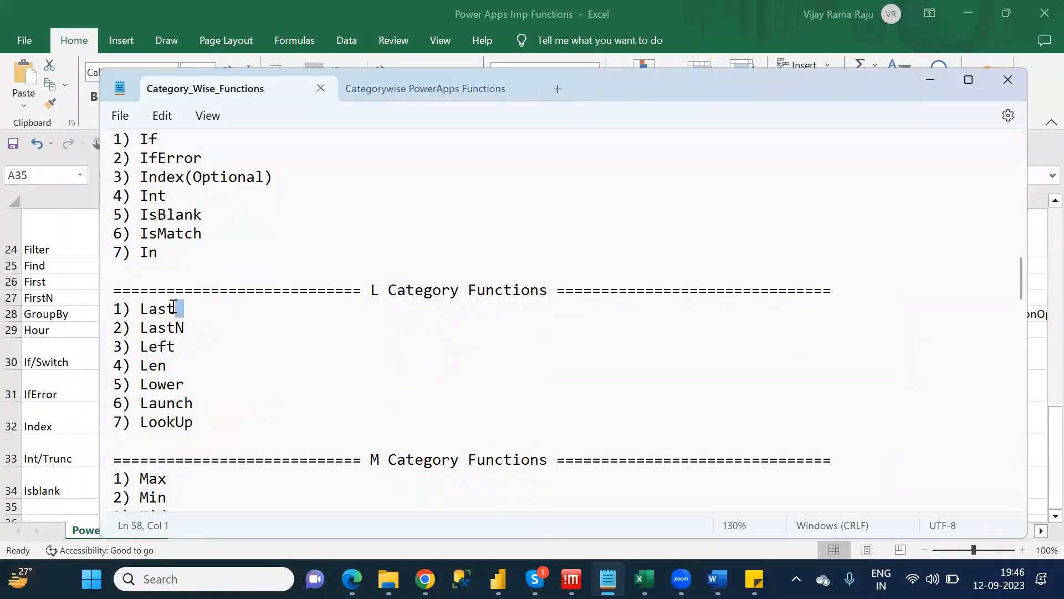
Switch to Excel and enter Last in A35 with the description "It will display Last records from the datasource table" in B35.
key(alt+Tab)
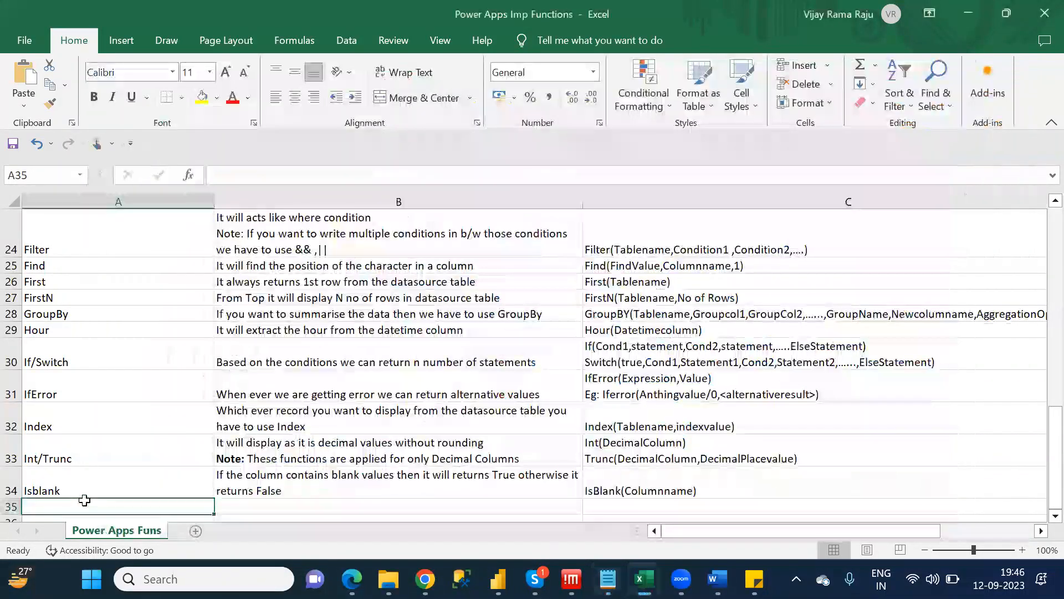
text(Last)
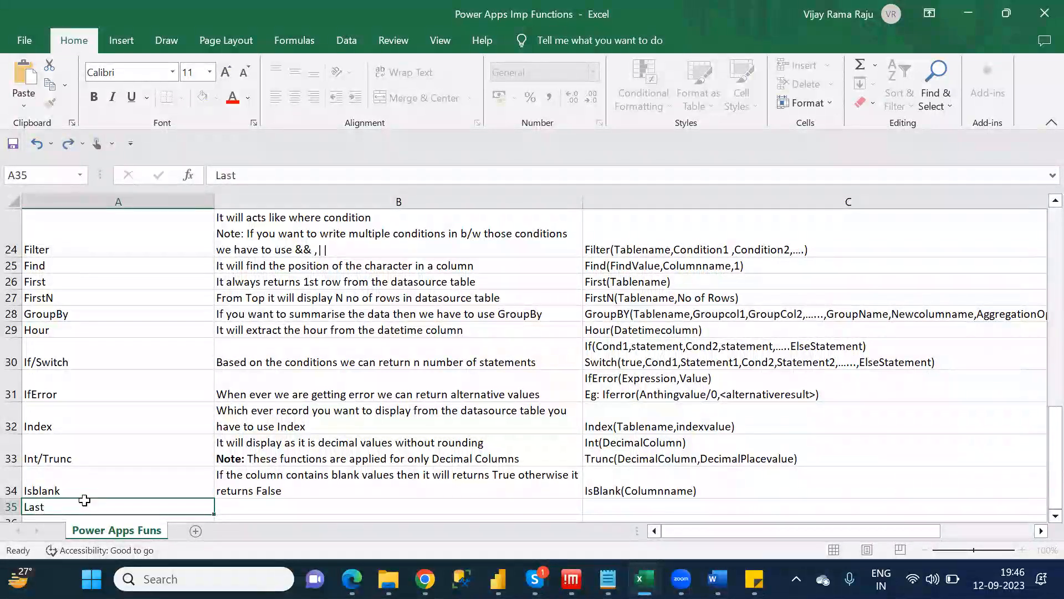
key(Tab)
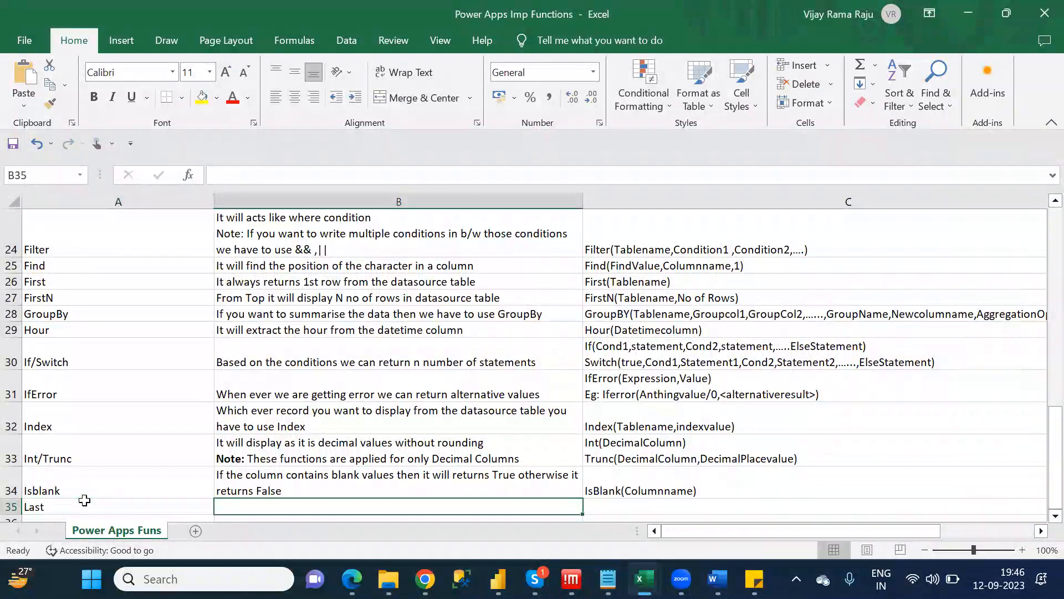
text(It will display as it is decimal values without rounding)
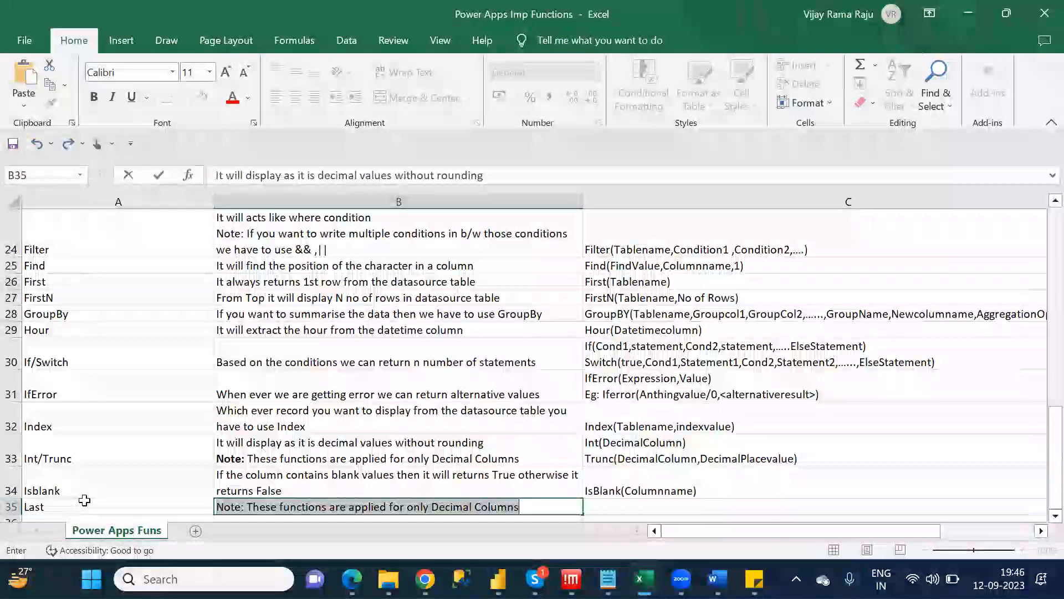
key(BackSpace)
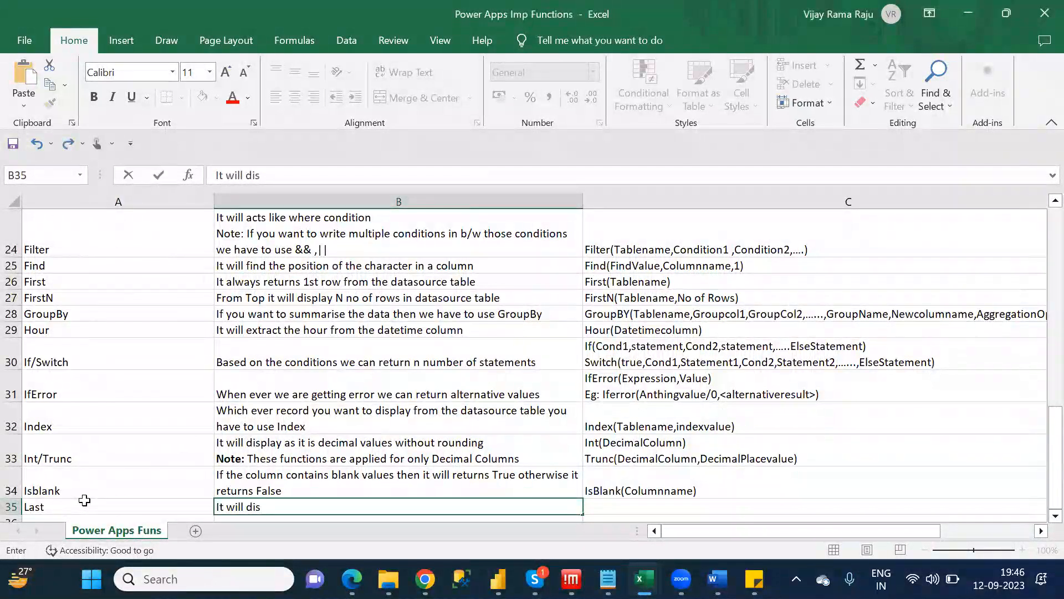
text(play Last re)
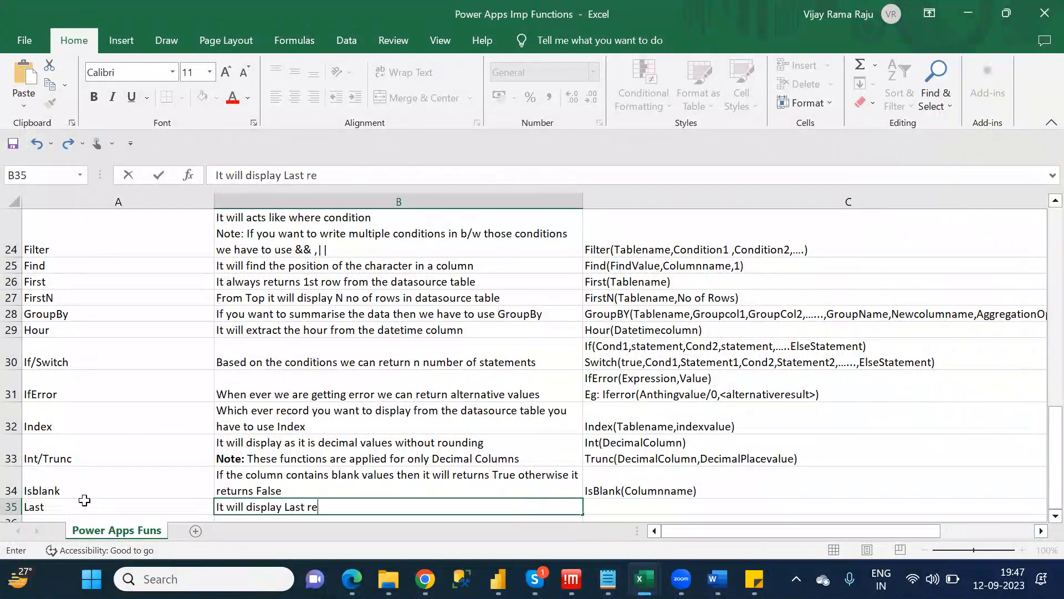
text(cor)
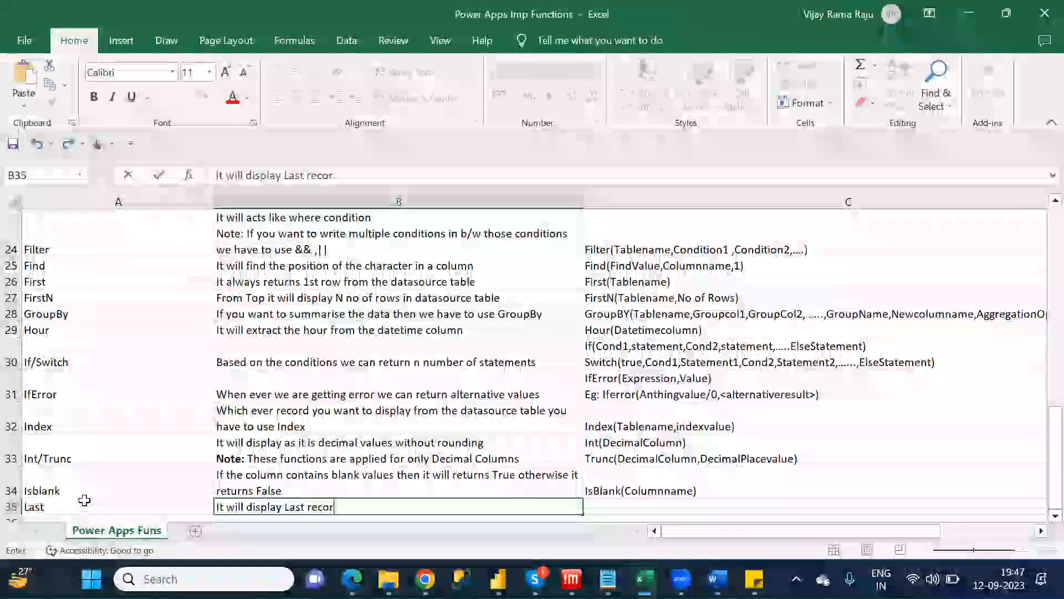
text(ds from )
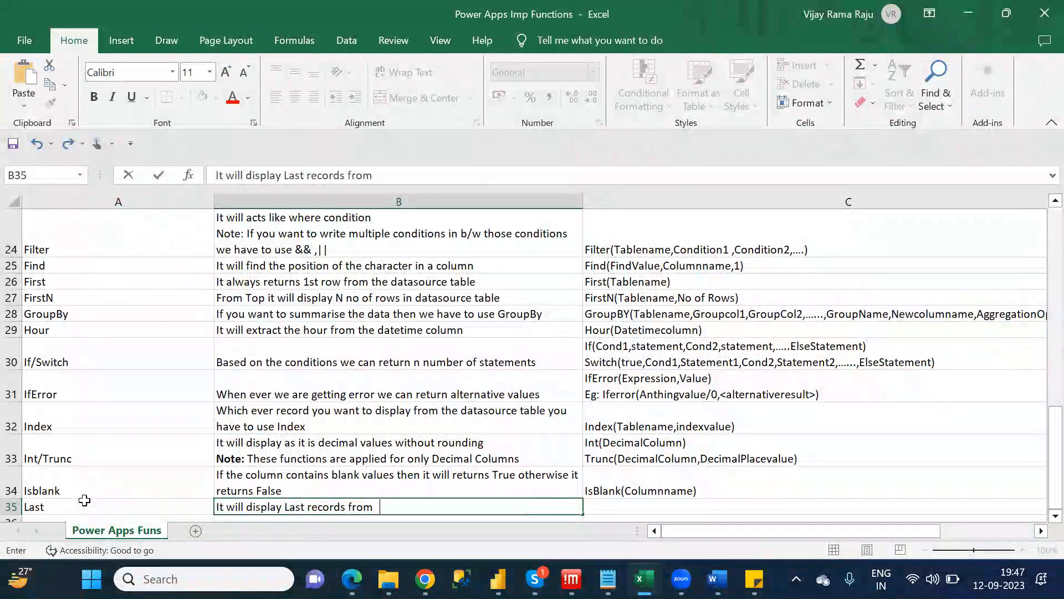
text(the datasource table)
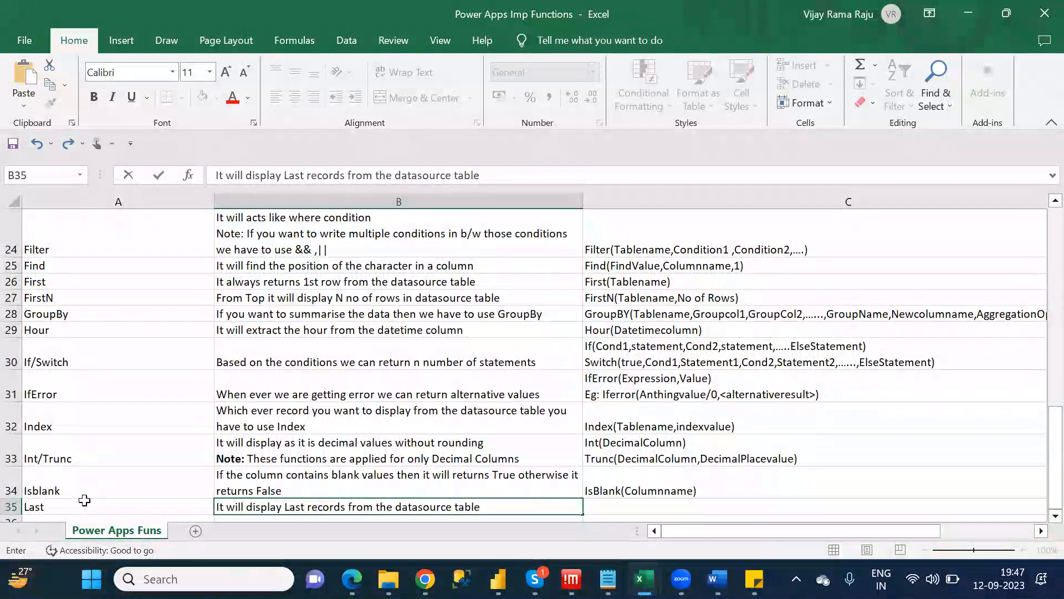
Enter the syntax Last(Tablename) in cell C35.
key(Tab)
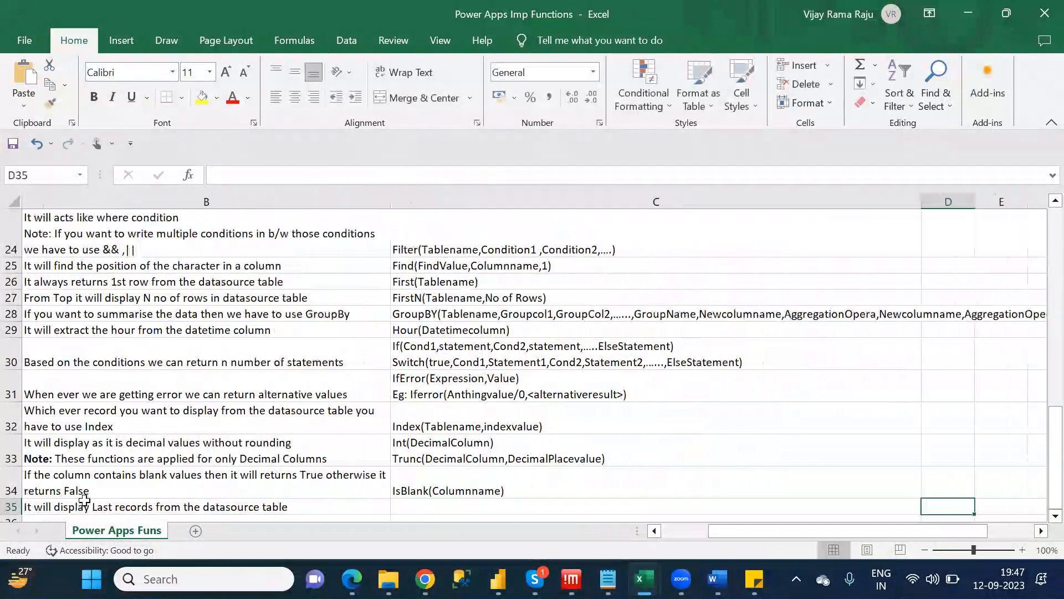
text(La)
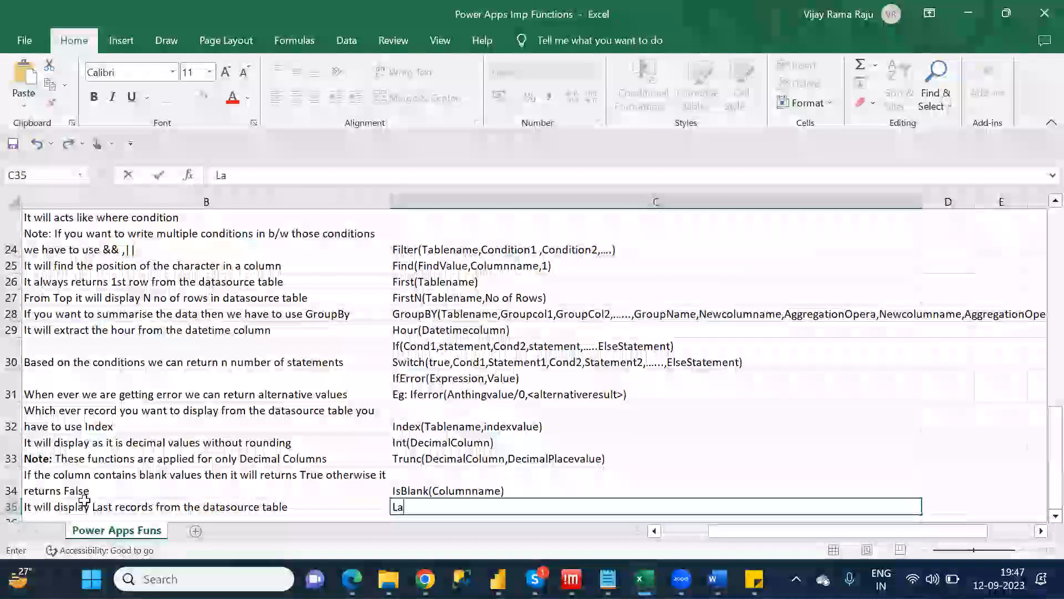
text(st()
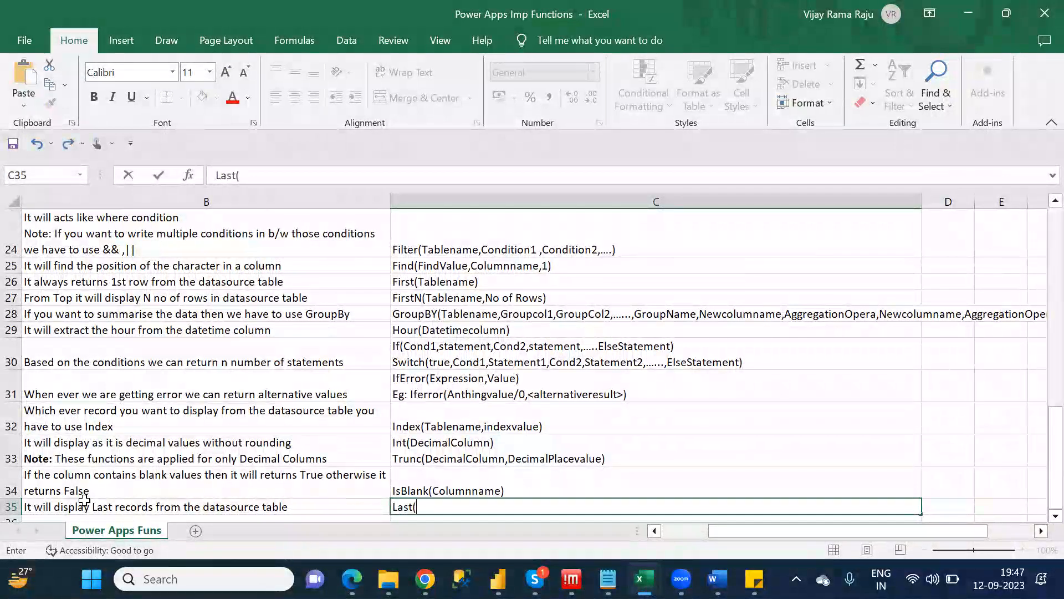
text(Tablename))
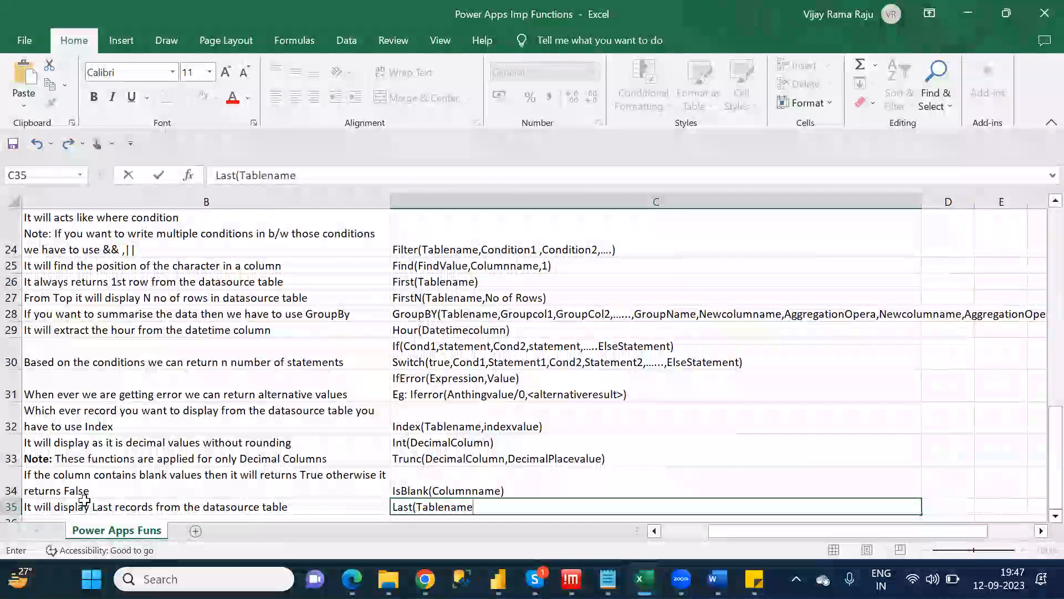
key(Return)
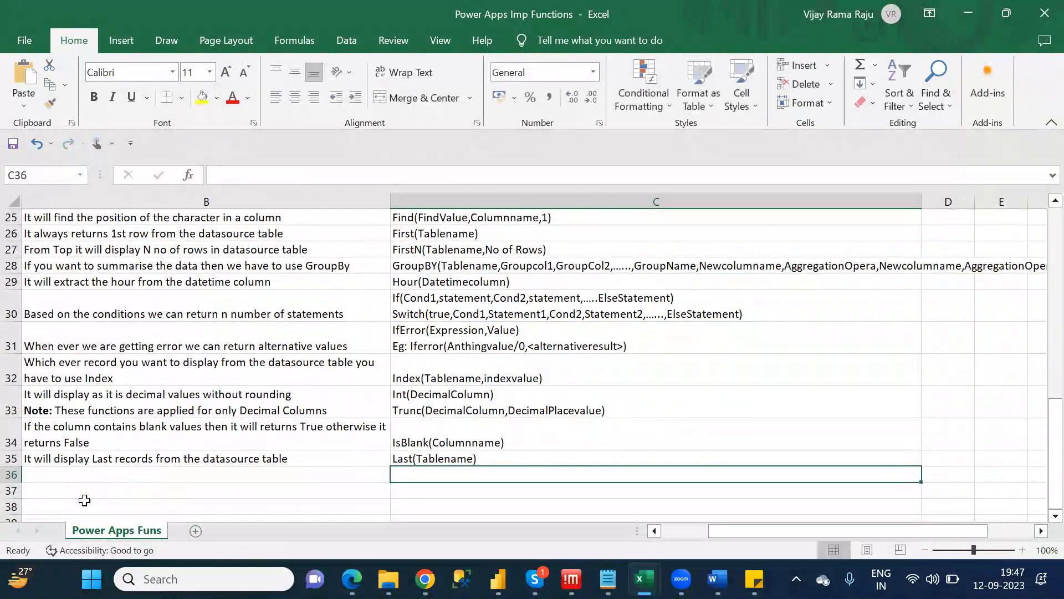
Enter LastN in A36 with the description "It will display N no of records" in B36.
key(Left)
key(Left)
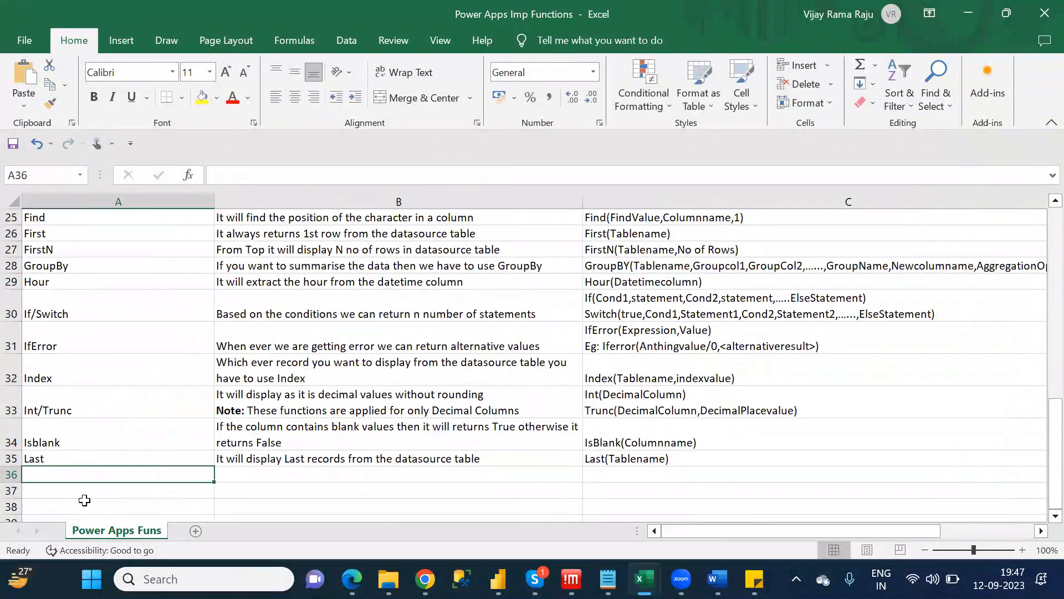
text(LastN)
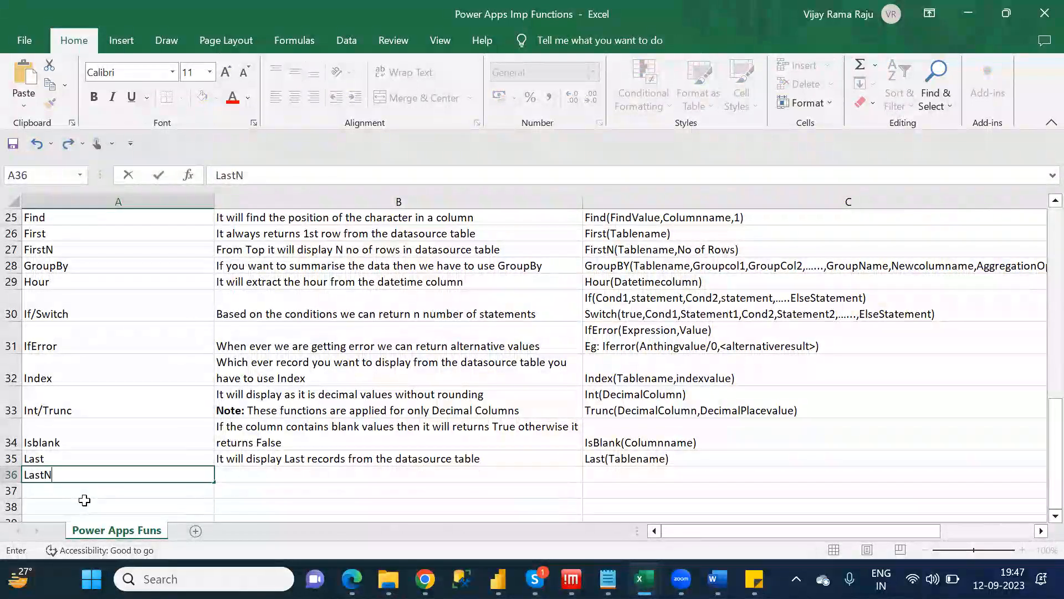
key(Tab)
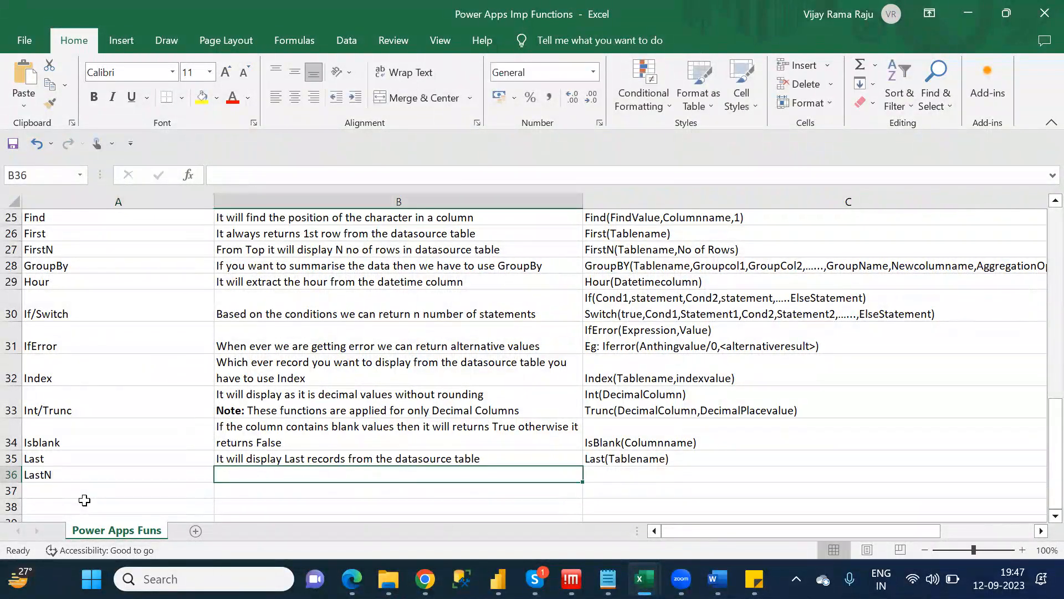
text(It will)
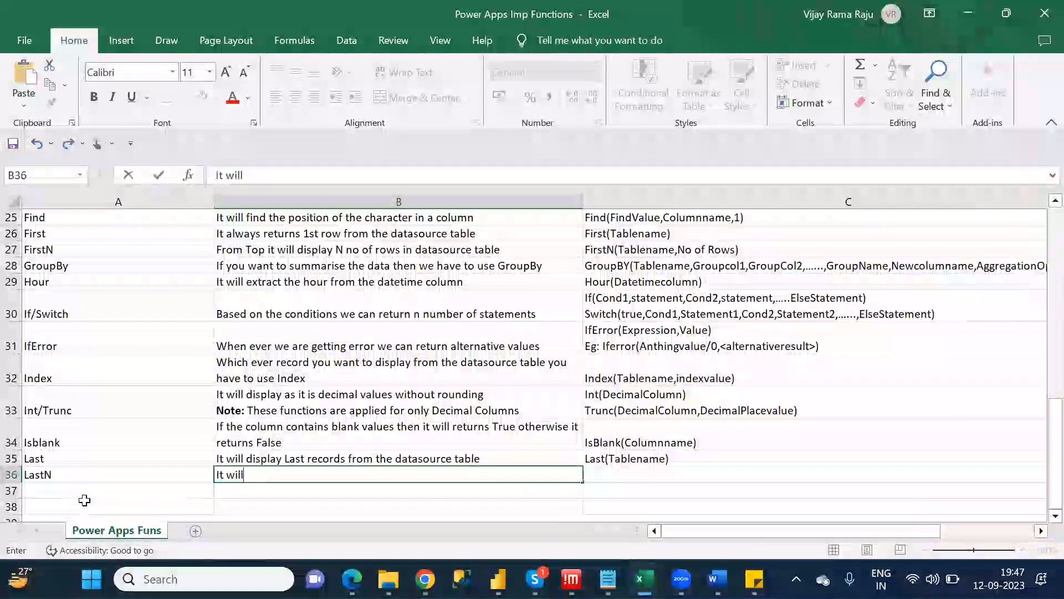
text( display)
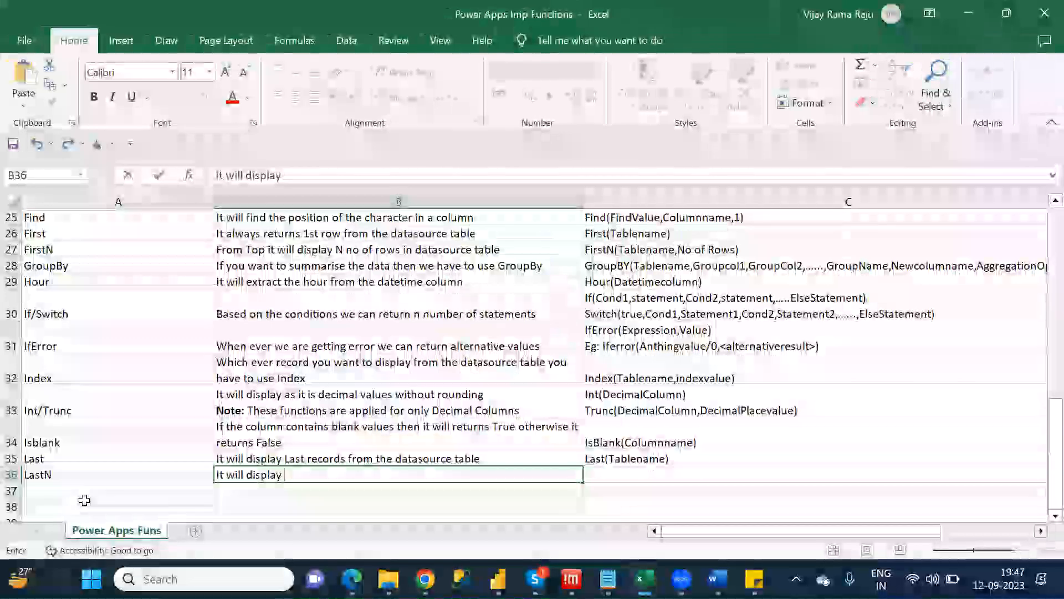
text(N)
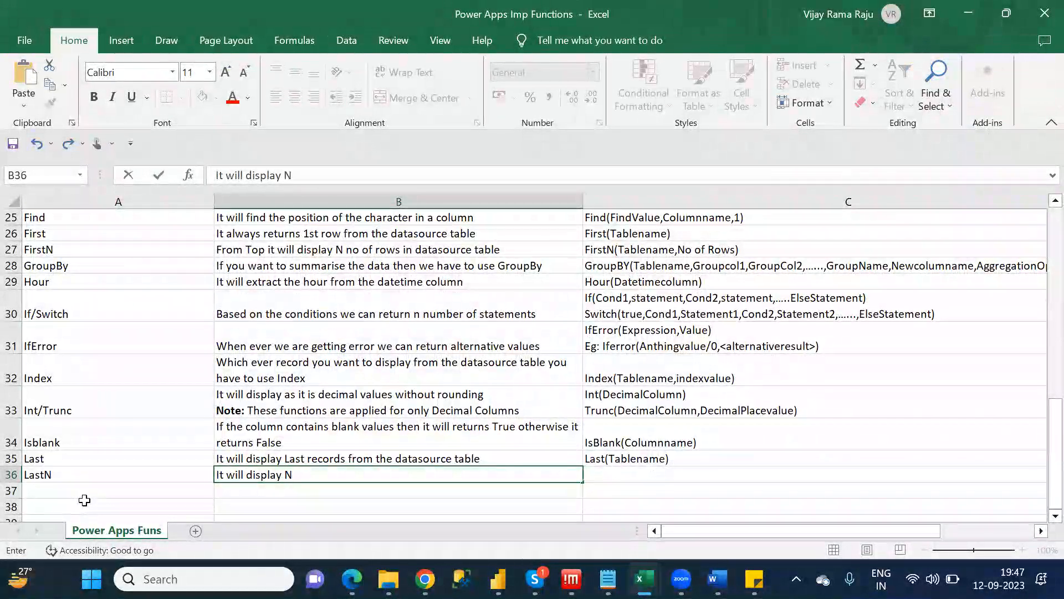
text( no of records)
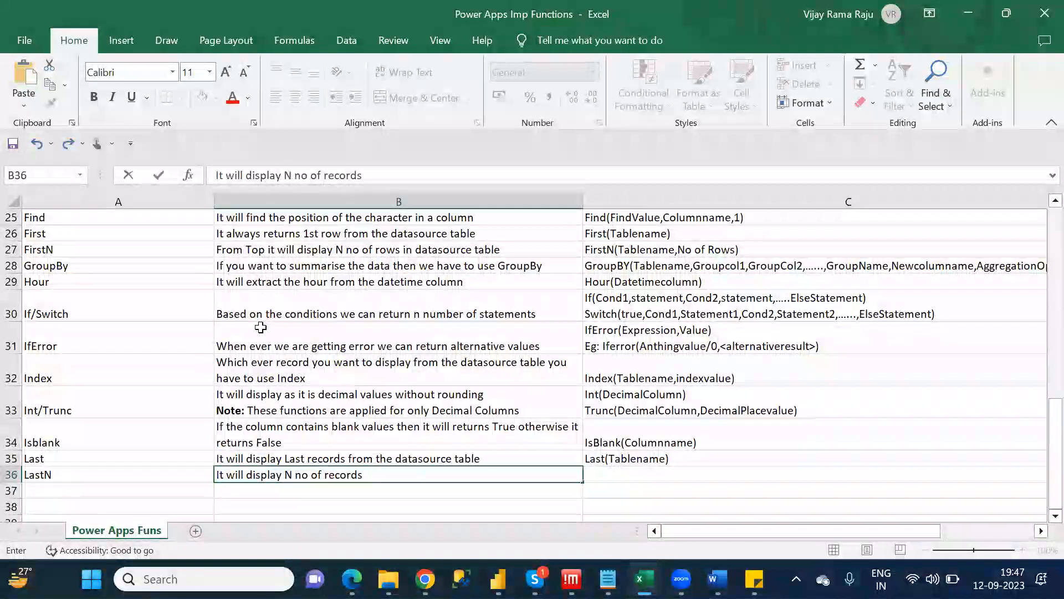
Replace the LastN description in B36 with a copy of B27's text, changed to "From Bottom it will display N no of rows in datasource table".
click(237, 248)
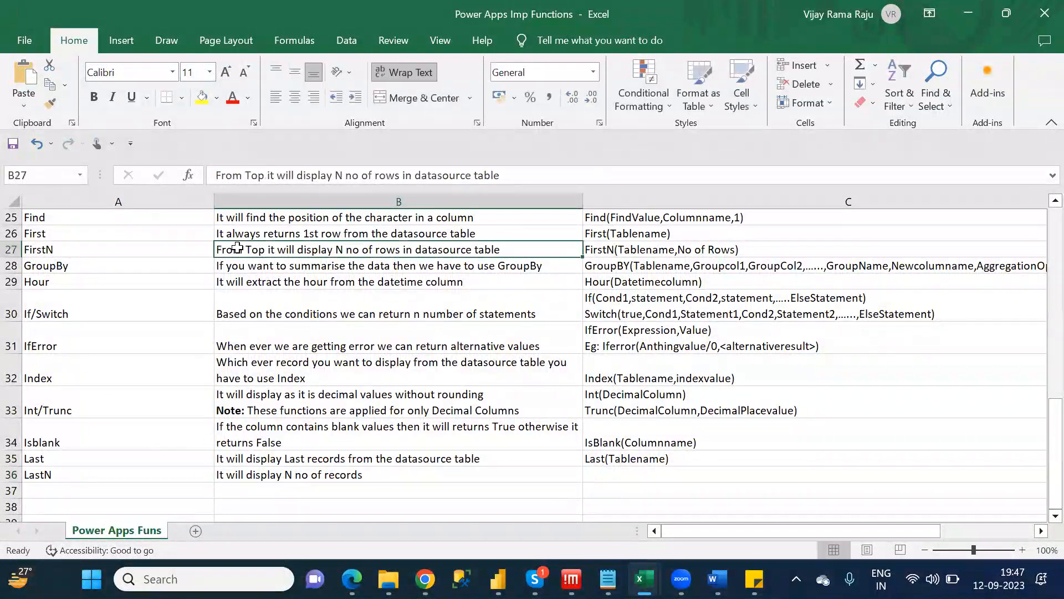
drag(501, 175, 197, 172)
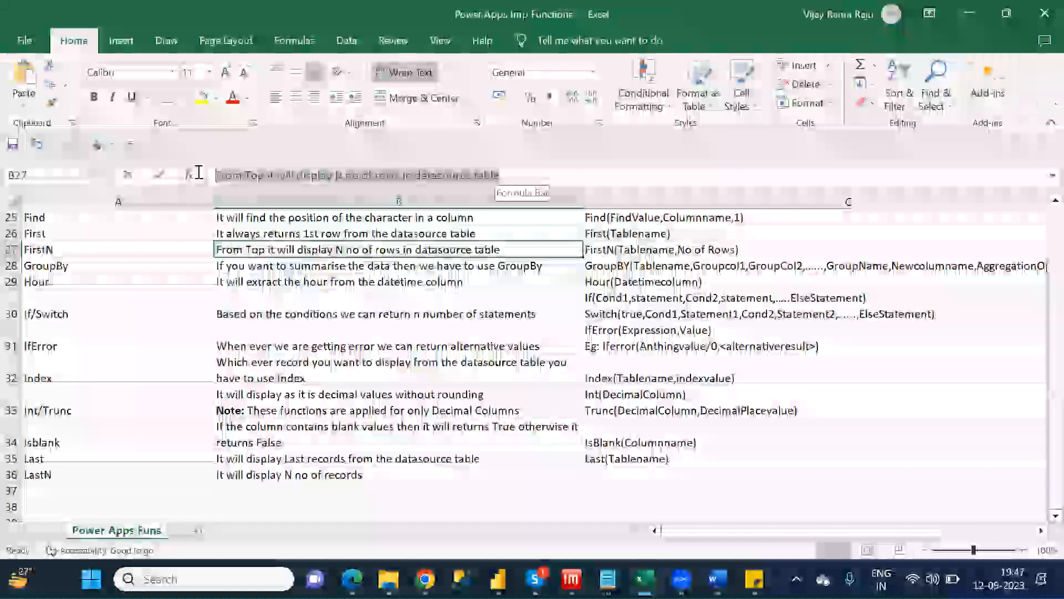
key(ctrl+c)
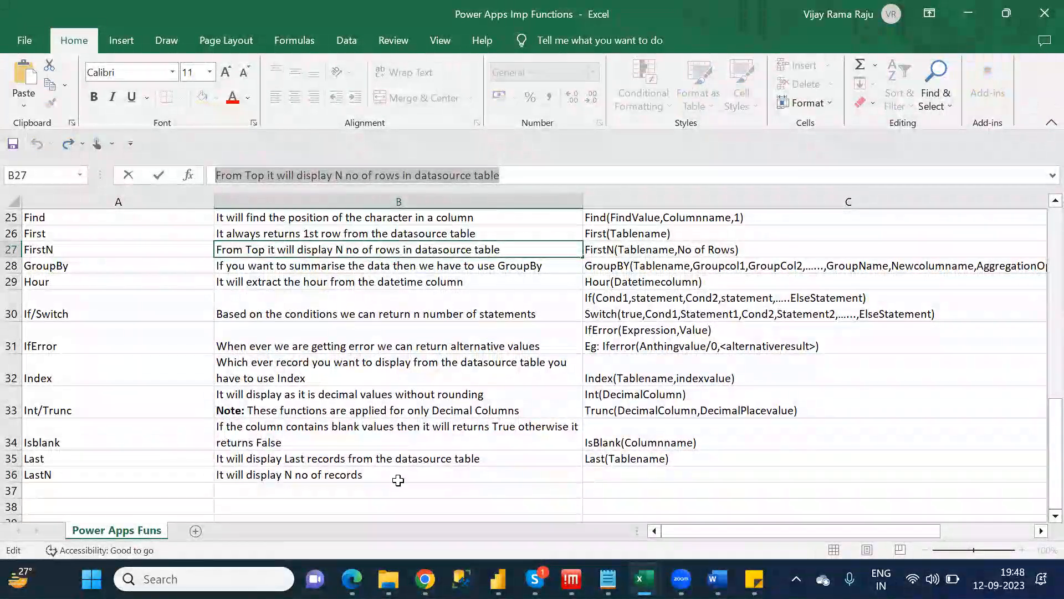
click(382, 474)
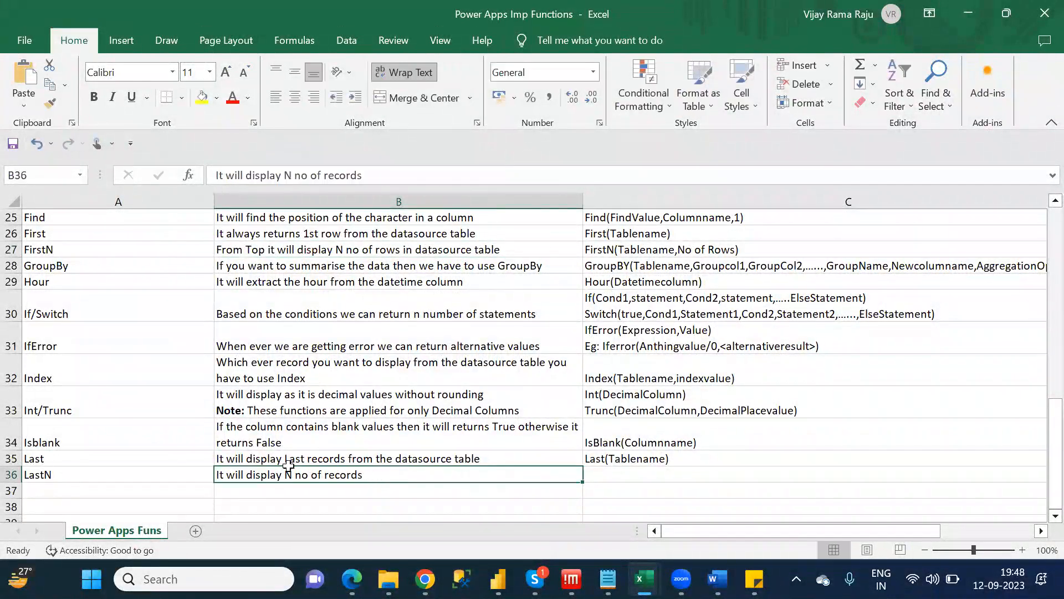
click(435, 179)
key(ctrl+a)
key(ctrl+v)
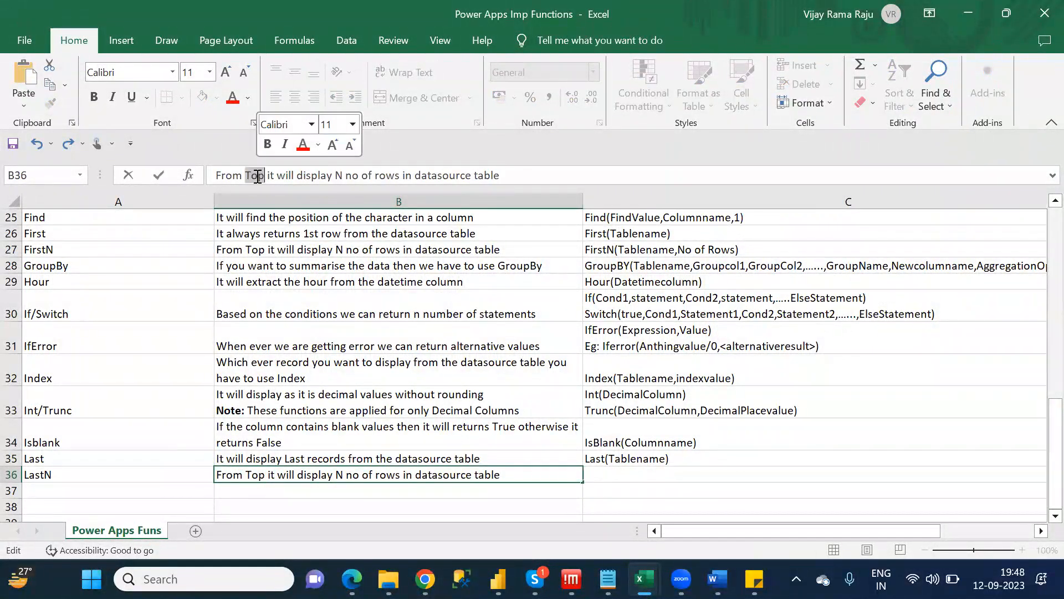
text(Botto)
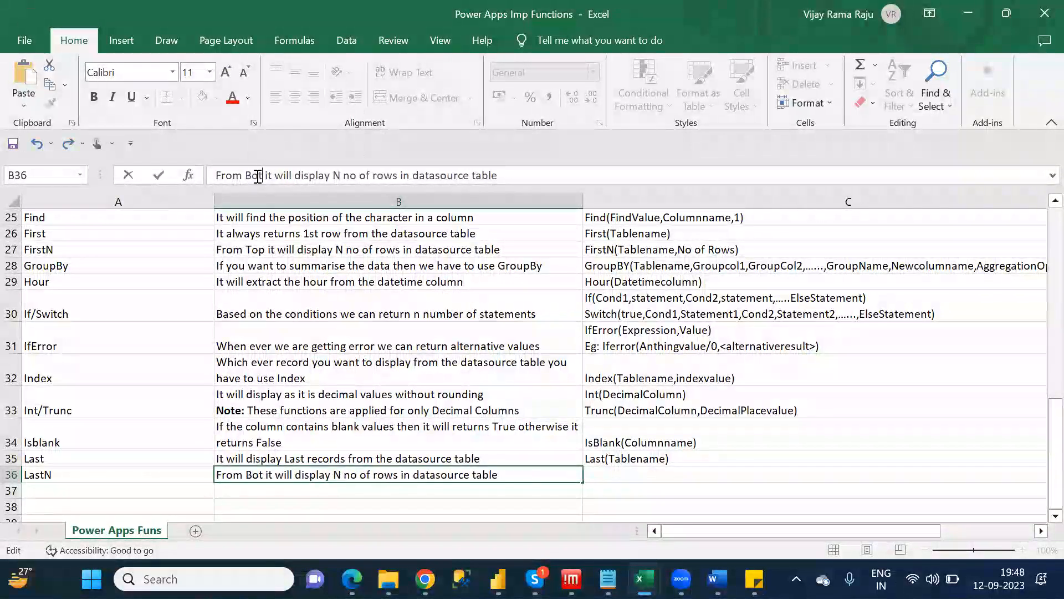
text(m)
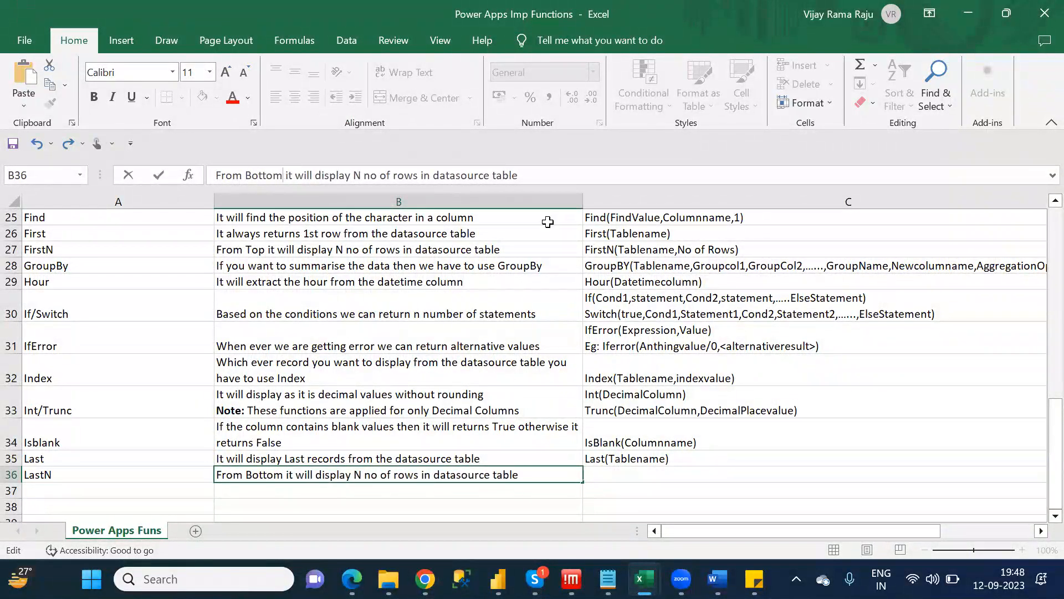
Enter the syntax LastN(Tablename,No of Rows) in cell C36.
click(649, 475)
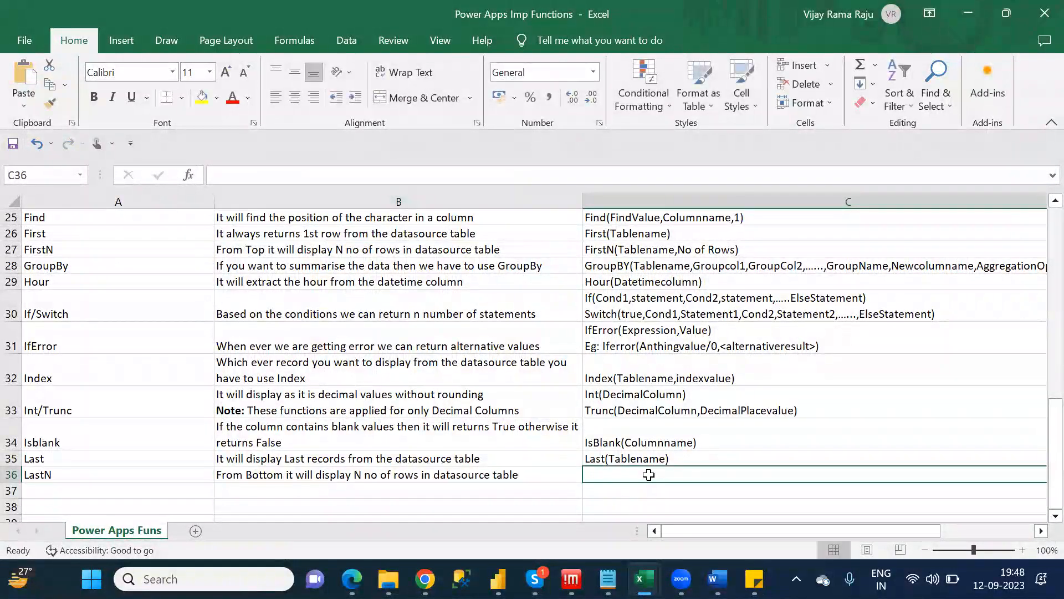
scroll(650, 475, right, 3)
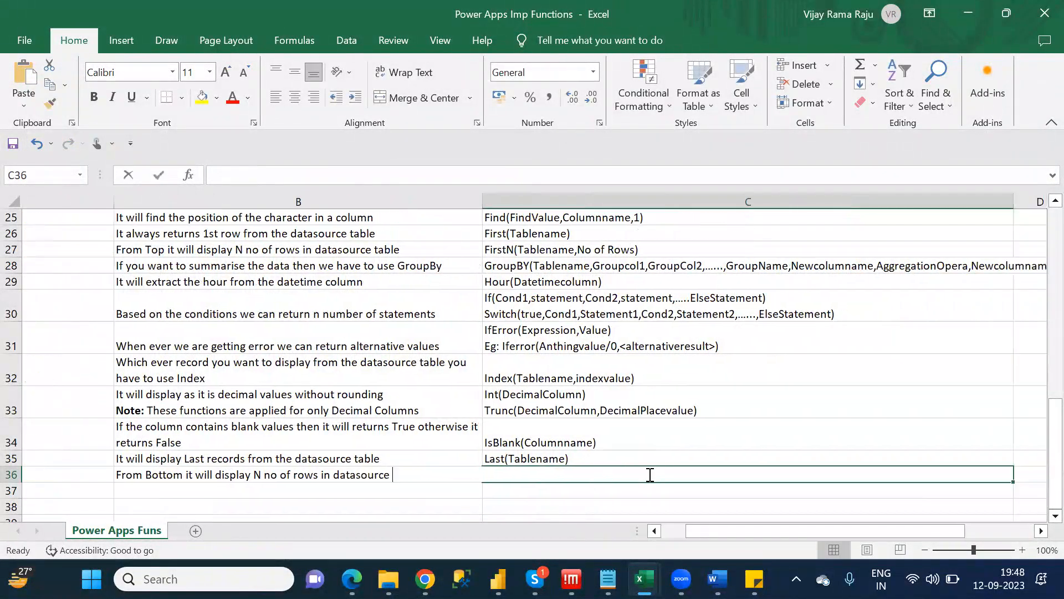
text(LastN)
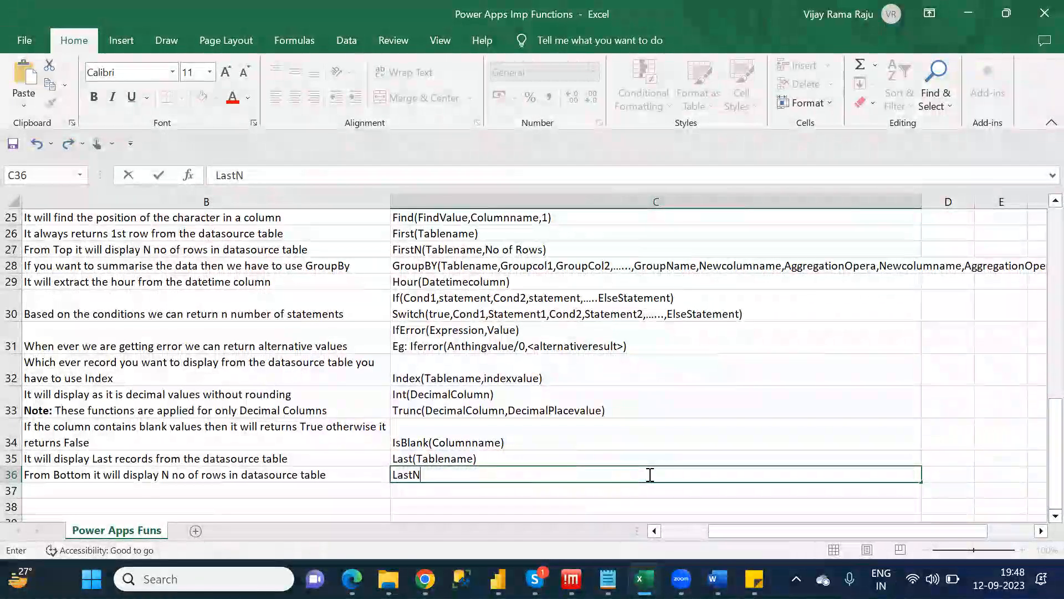
text((Tablename,)
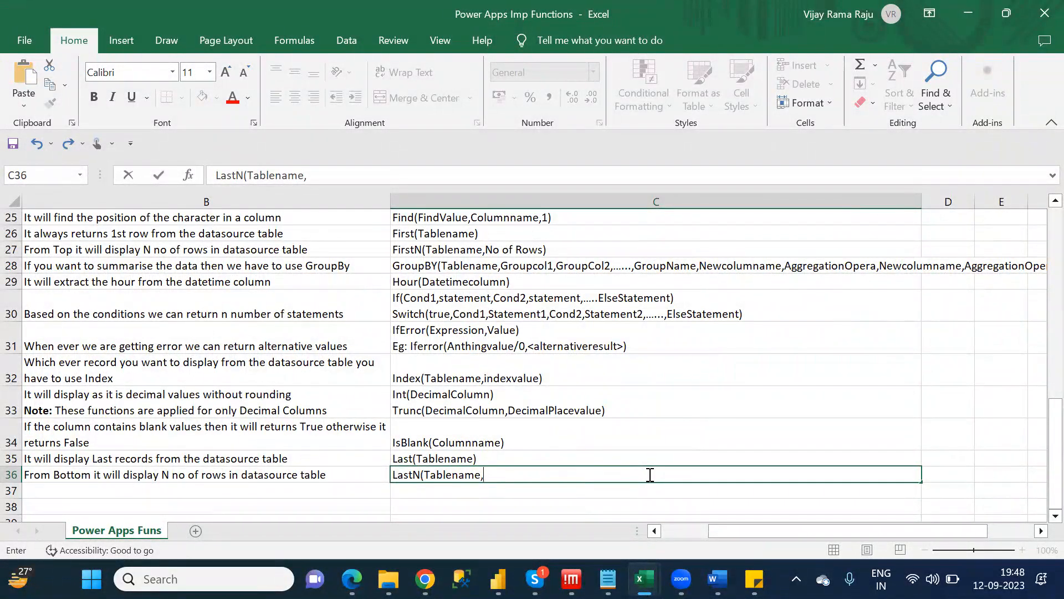
text(No)
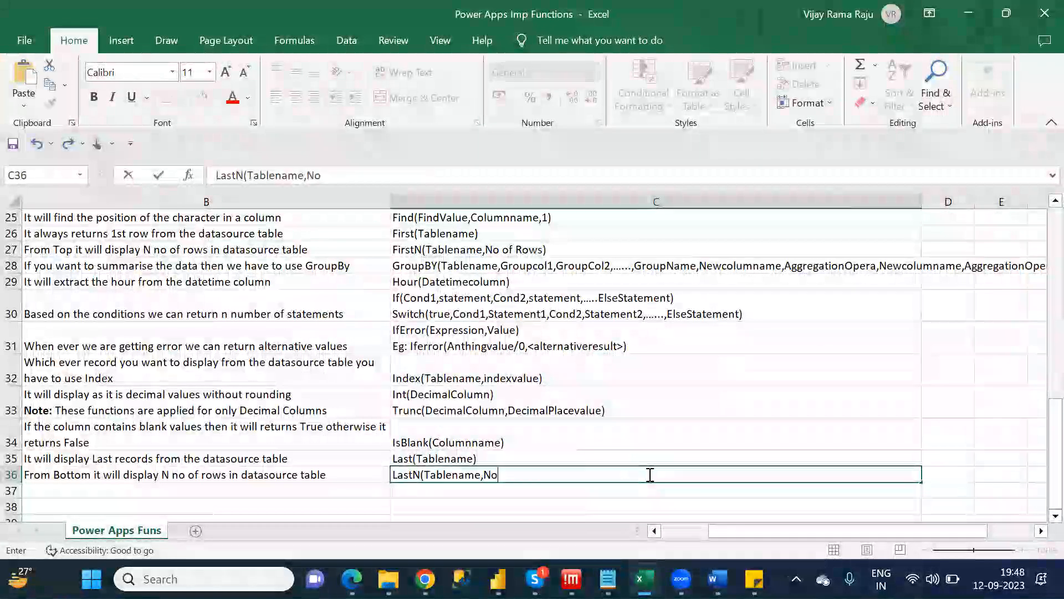
text( of Rows))
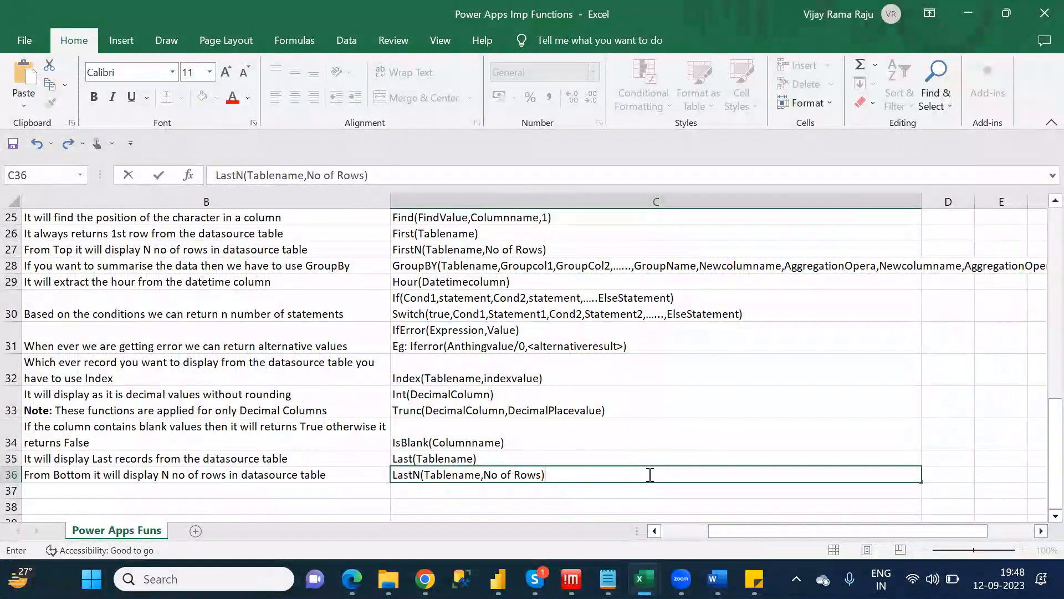
key(ctrl+Return)
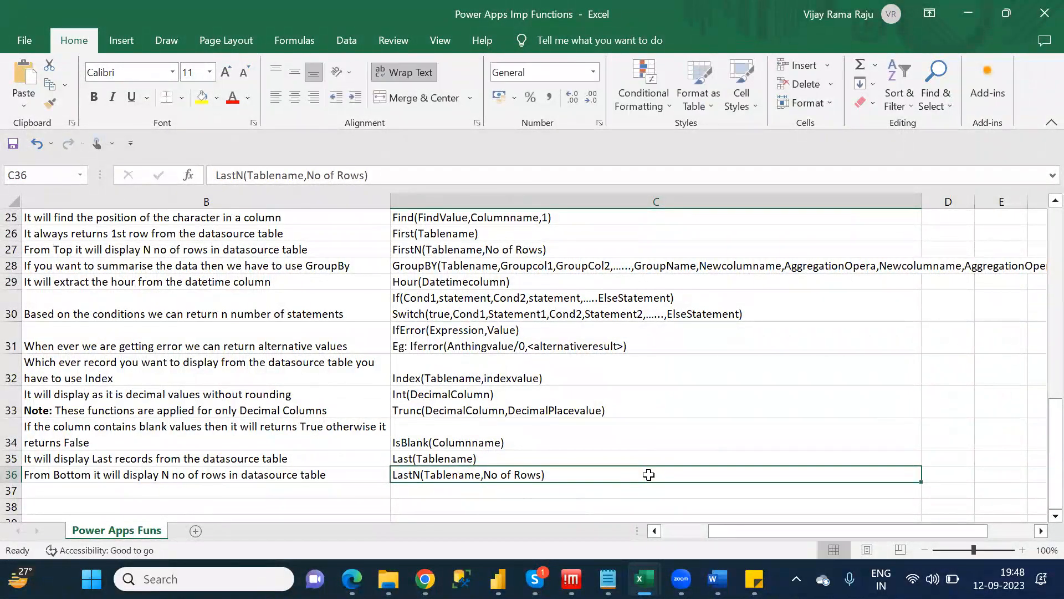
Check the L category in the Notepad function list, return to Excel and enter Left in A37.
key(Down)
key(Left)
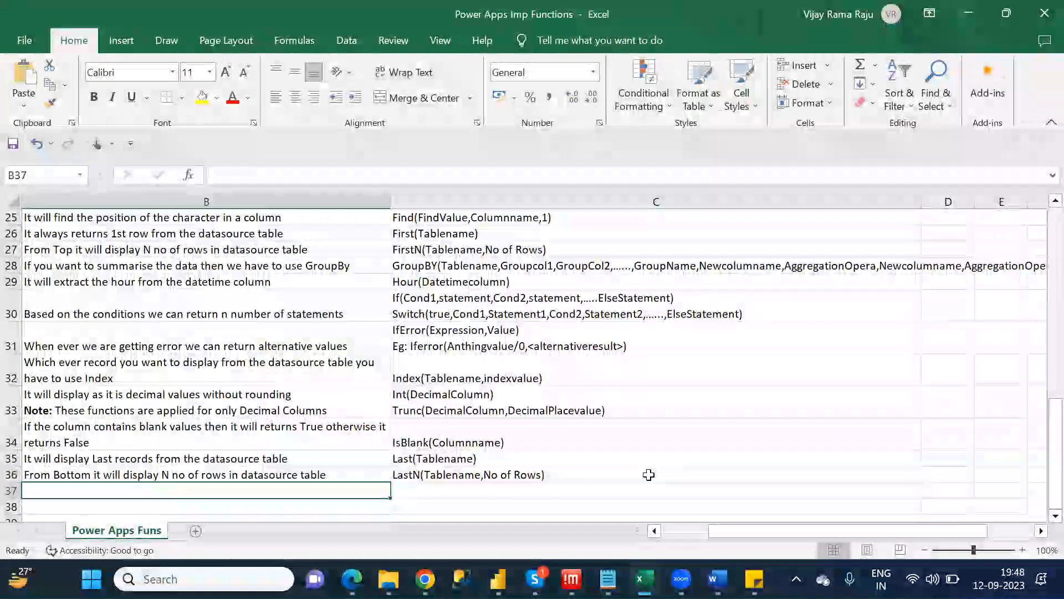
key(Left)
key(alt+Tab)
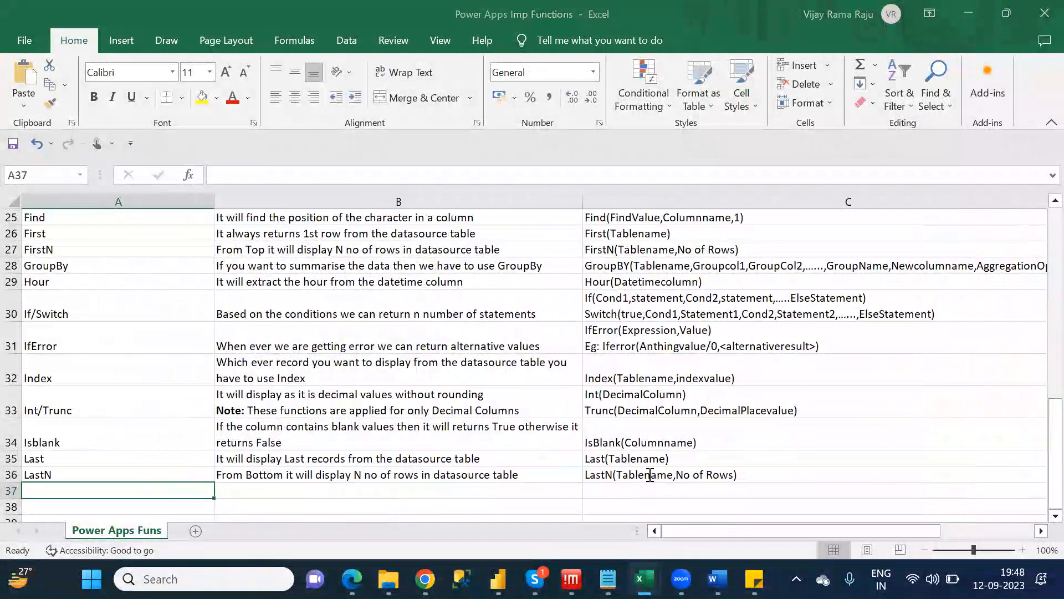
key(Down)
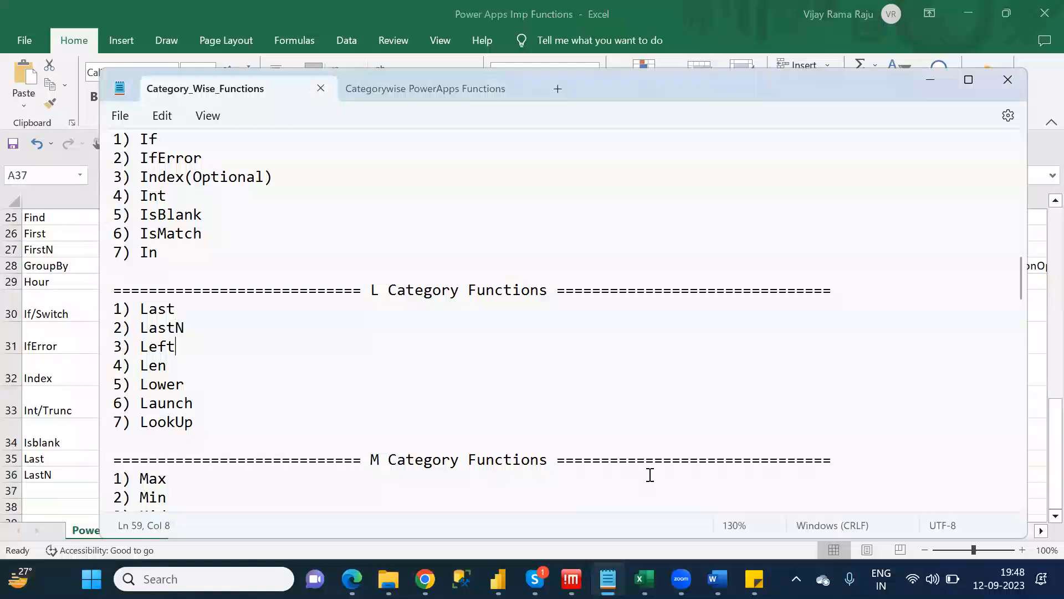
key(alt+Tab)
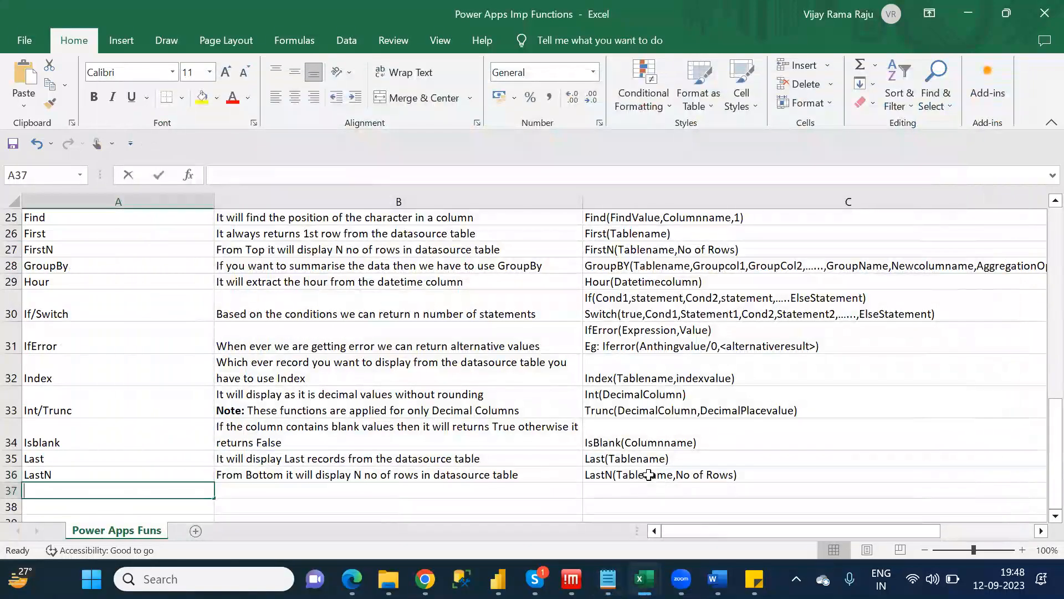
text(Left)
key(Tab)
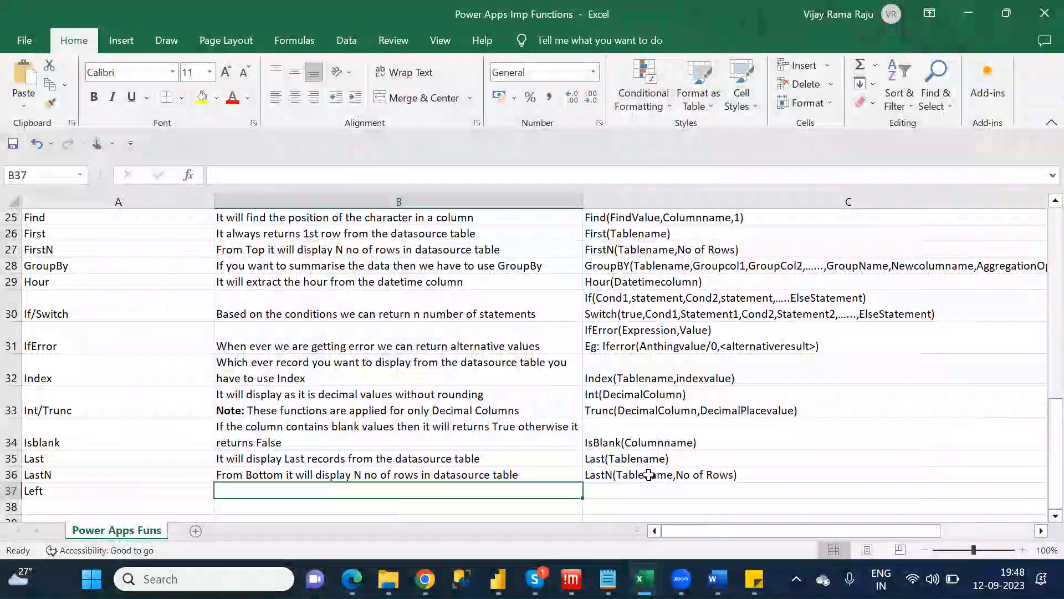
Enter the description "It will extract the characters from left side in a column" in B37 and begin the syntax "Left(" in C37.
text(It will)
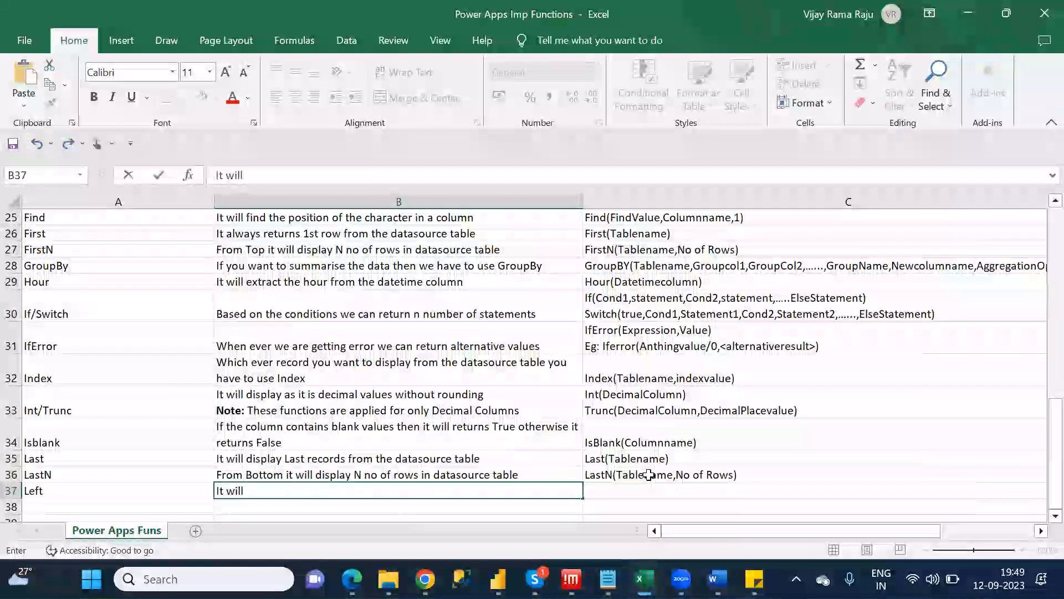
text( ext)
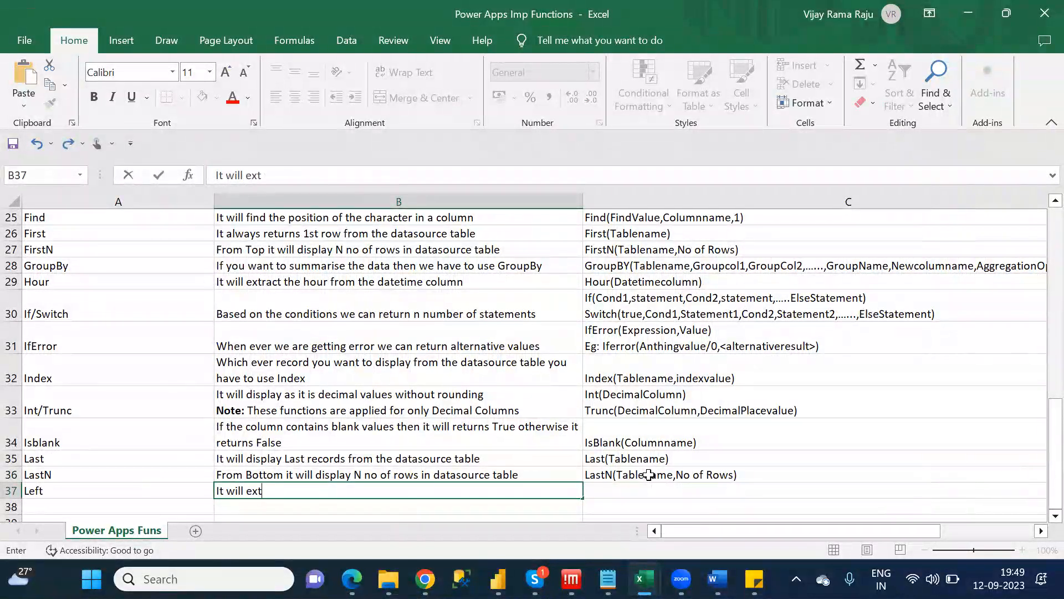
text(ract the characters fr)
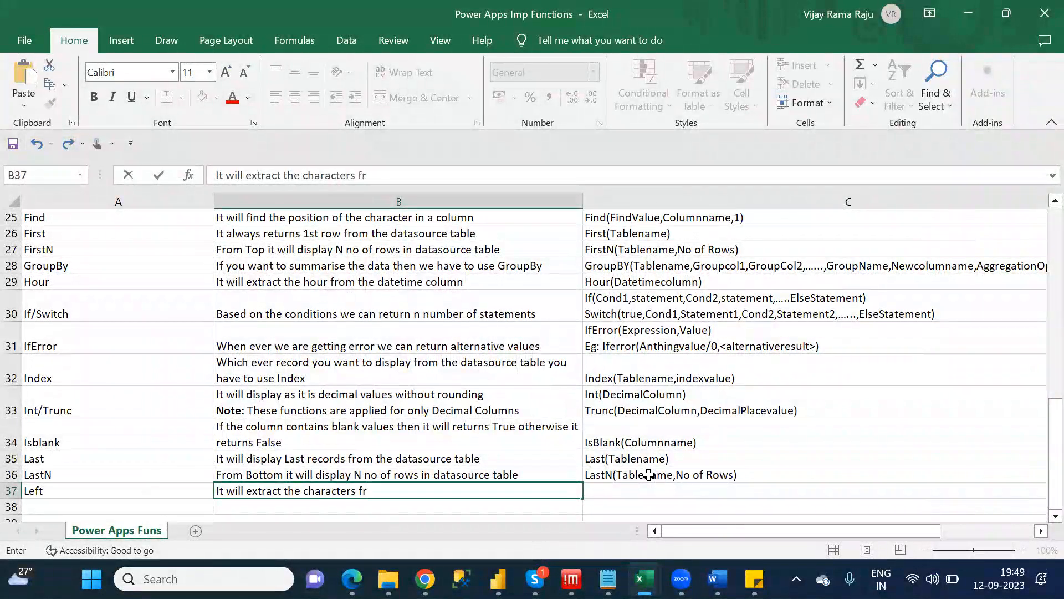
text(om left side)
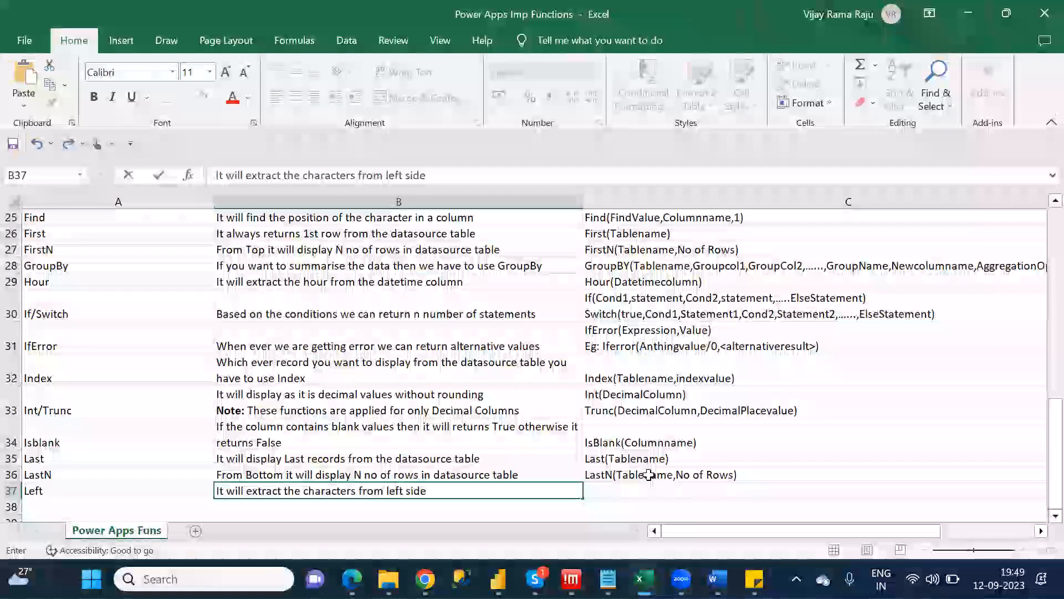
text(in a column)
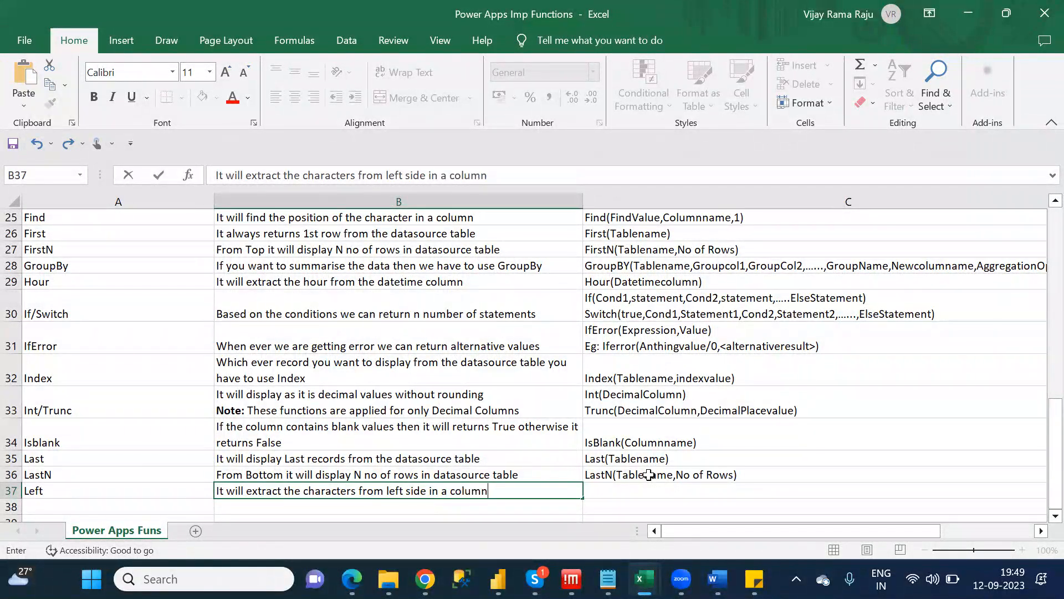
key(Tab)
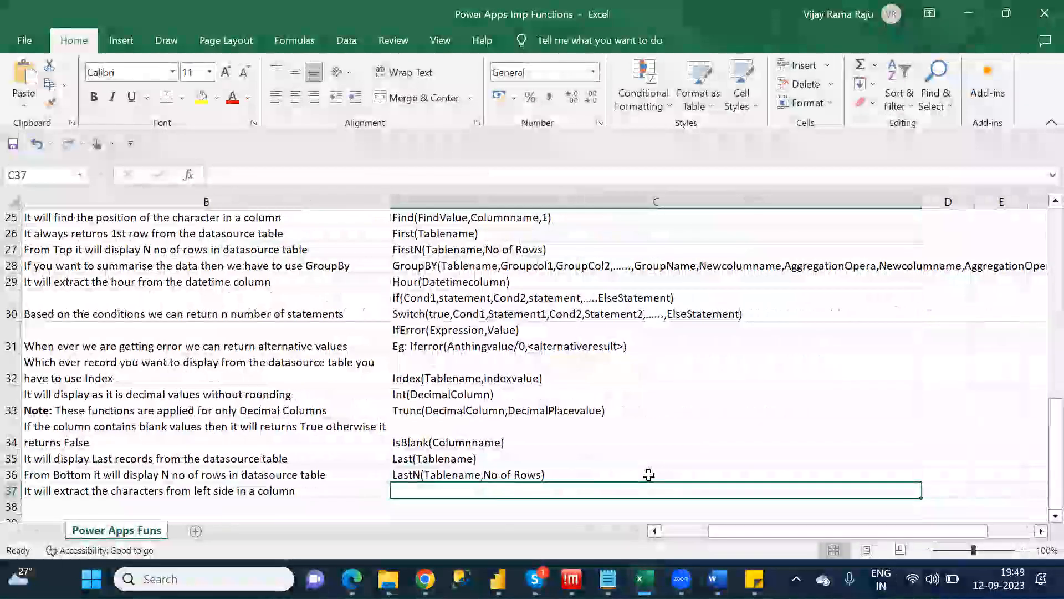
text(Left()
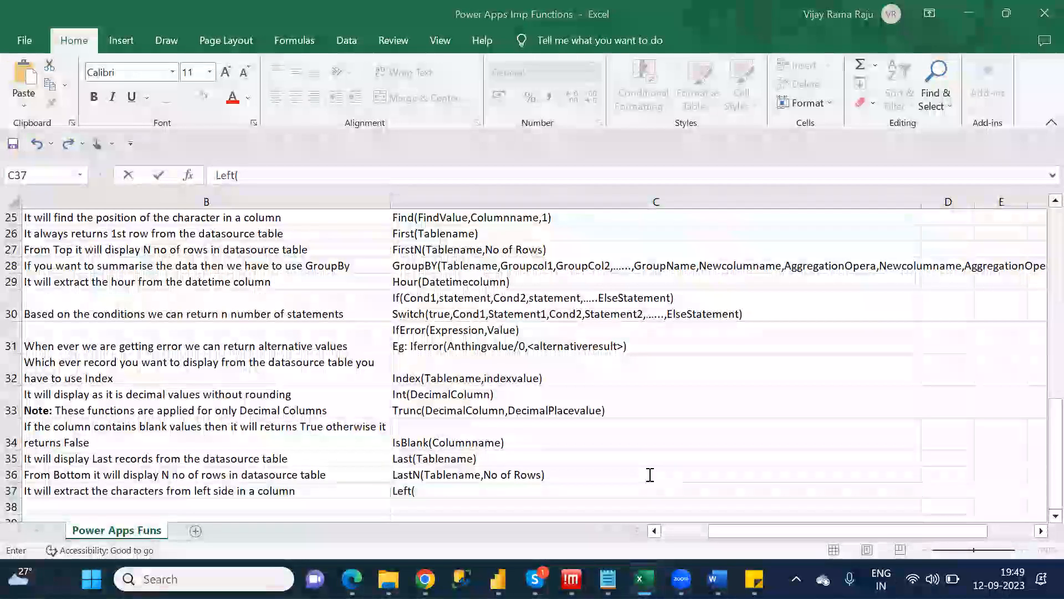
Switch to Chrome and open the Left function's documentation in a new tab from the L section of the Power Fx formula reference.
key(alt+Tab)
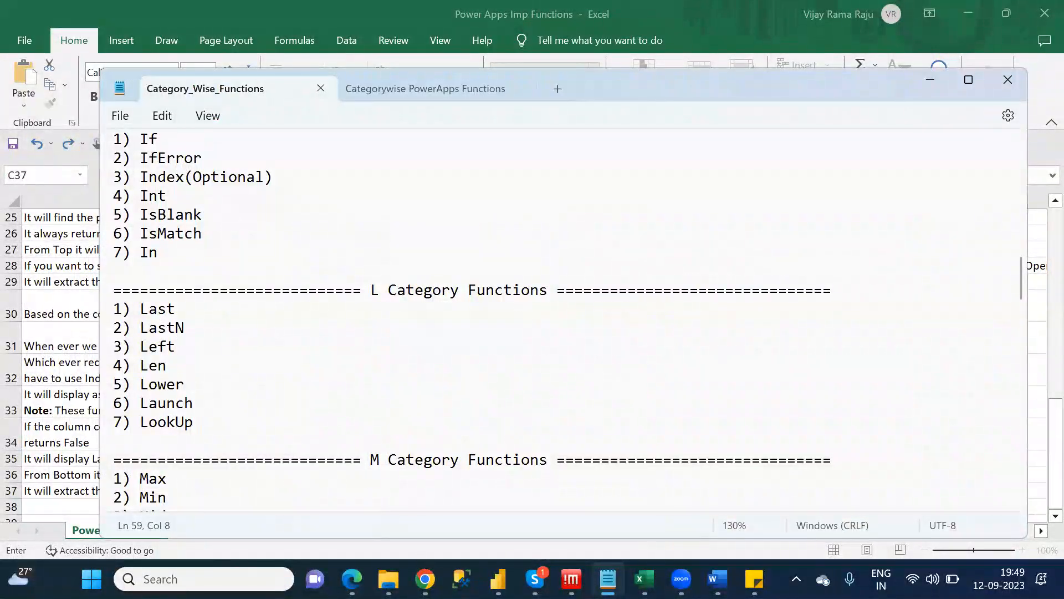
mouse_move(425, 579)
click(358, 499)
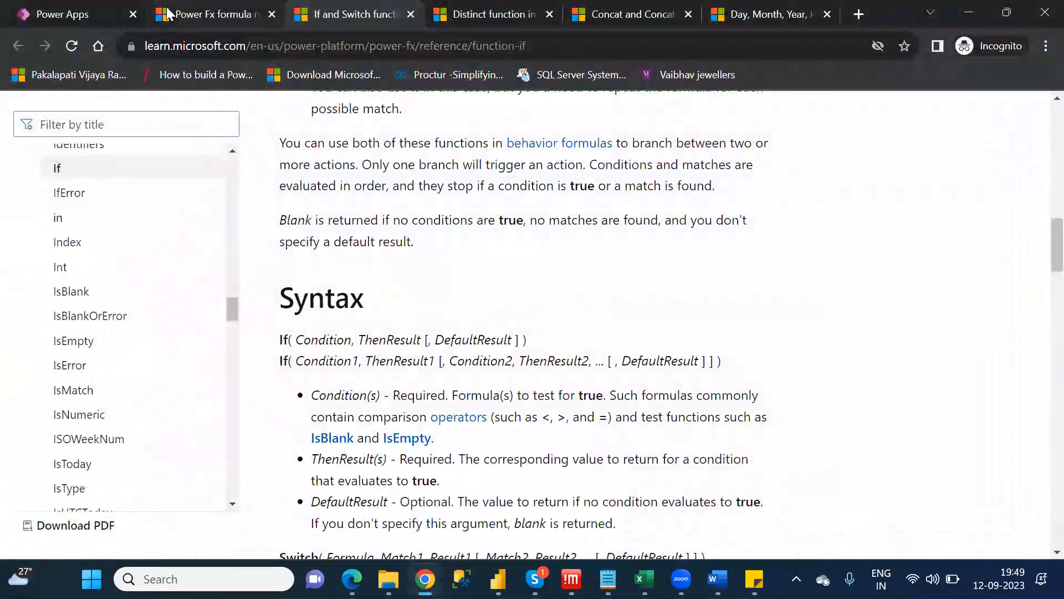
click(168, 13)
scroll(366, 388, down, 10)
scroll(366, 389, down, 3)
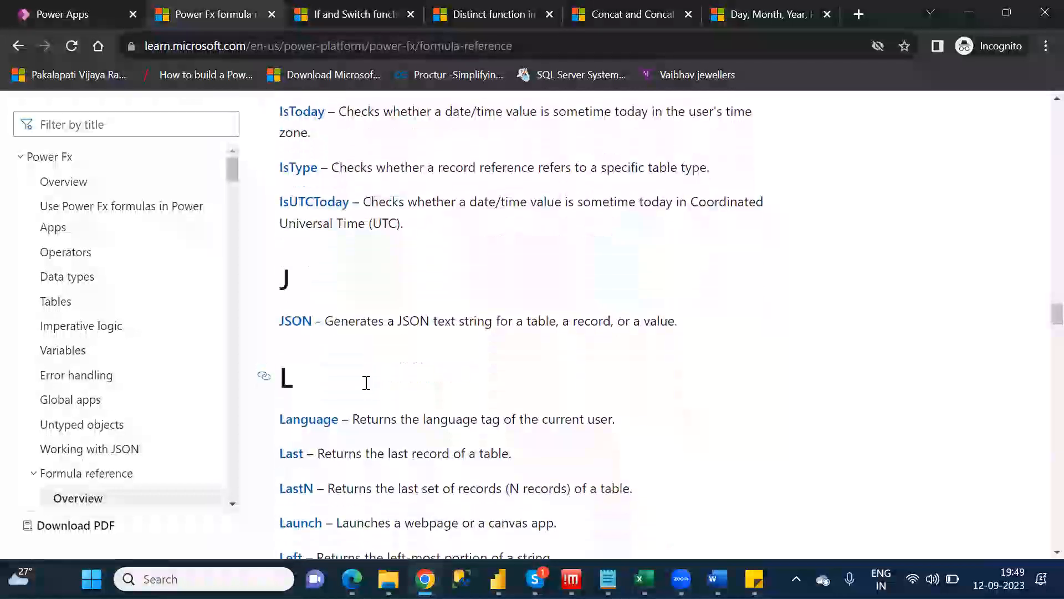
scroll(366, 383, down, 2)
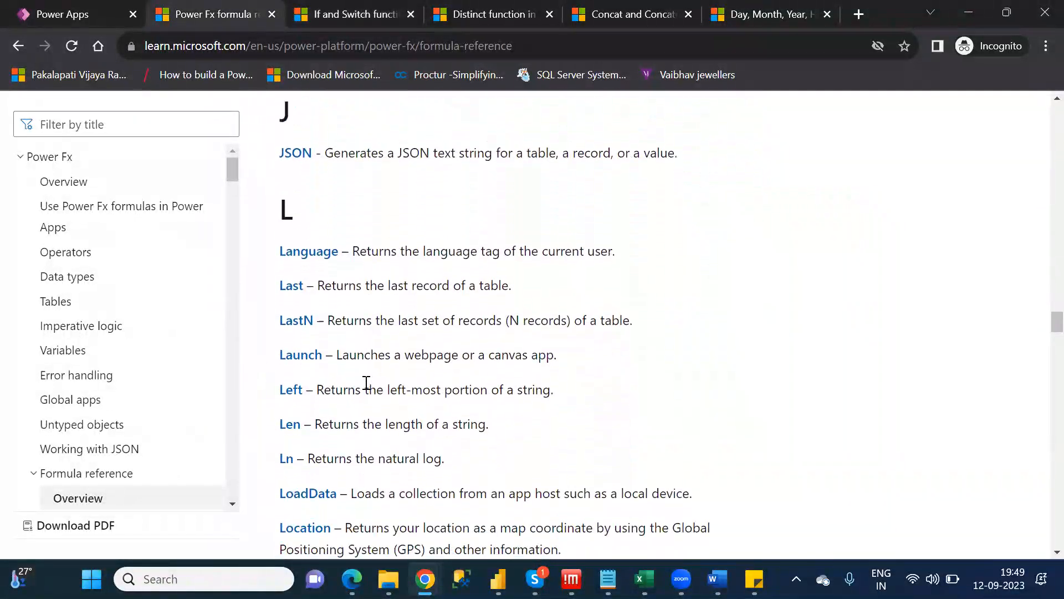
ctrl+click(291, 360)
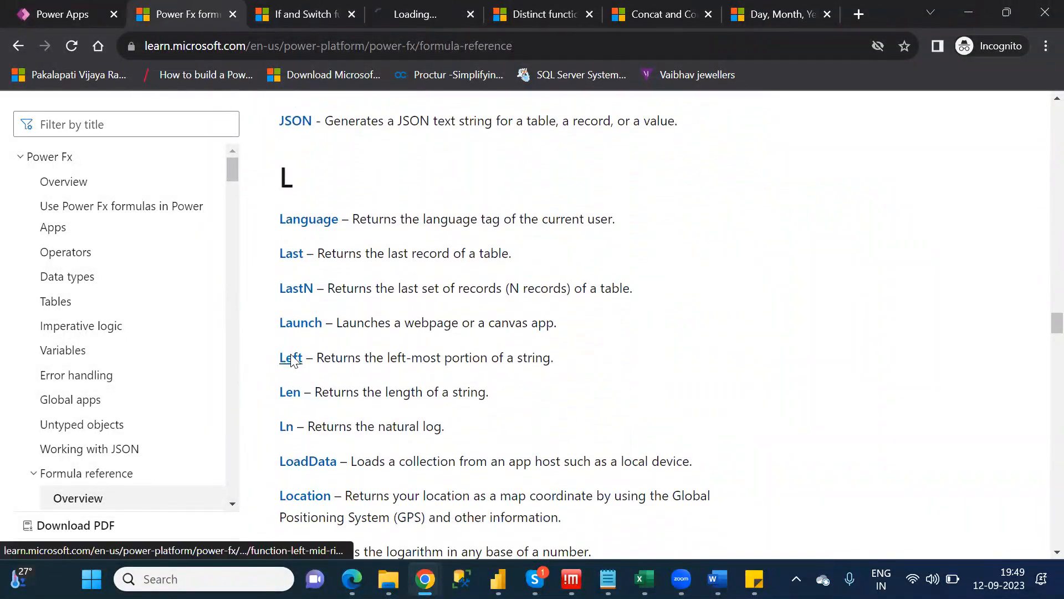
Close the If and Switch functions documentation tab.
scroll(253, 303, down, 3)
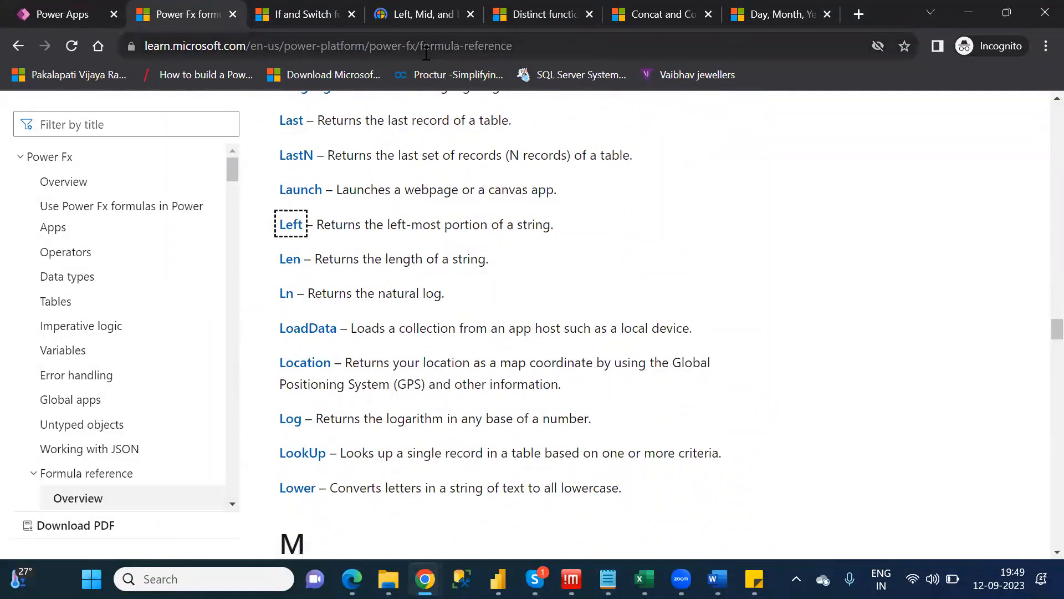
click(298, 9)
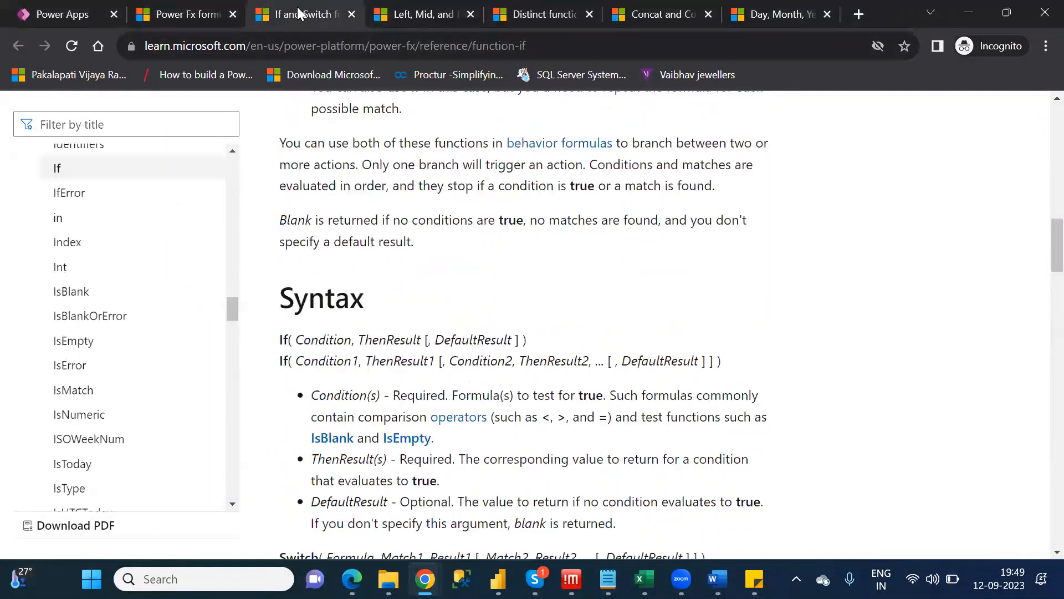
click(357, 16)
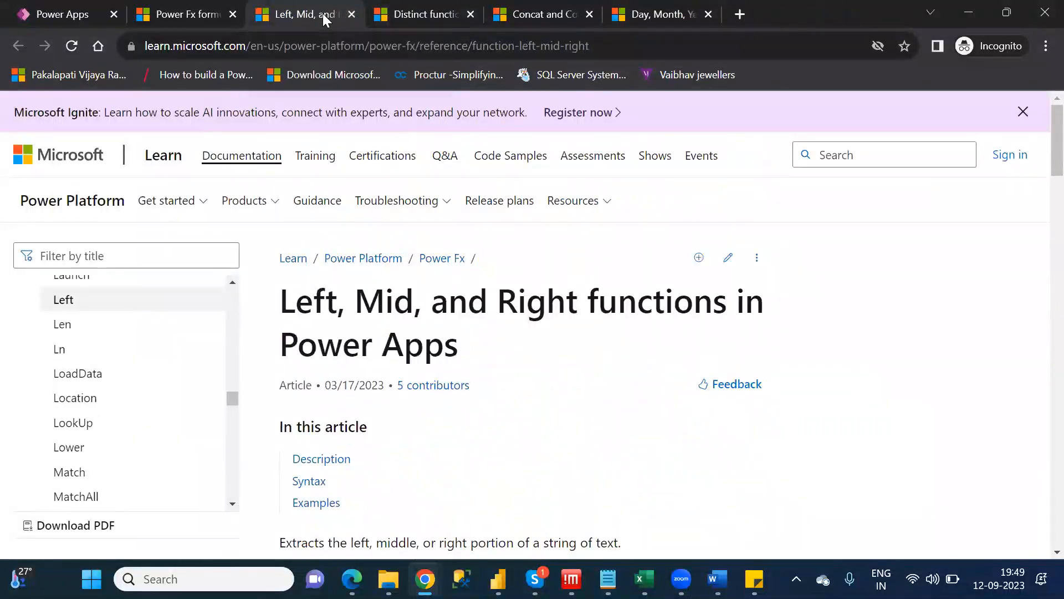
Examine the Syntax section of the Left, Mid, and Right functions documentation.
key(Down)
key(Down)
key(Down)
key(Down)
key(Down)
key(Down)
key(Down)
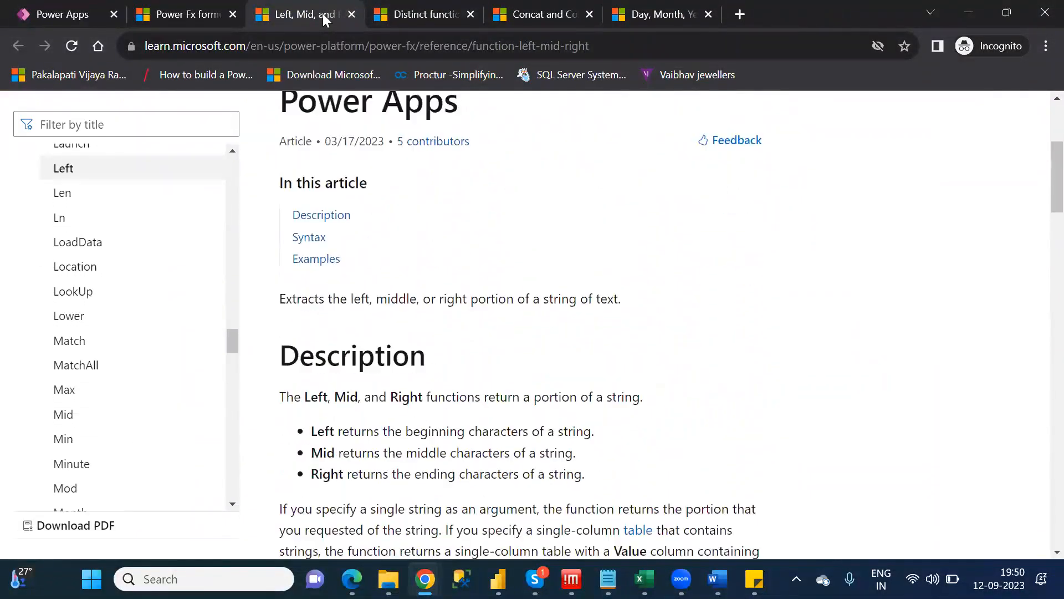
key(Down)
key(Down)
key(Down)
key(Down)
key(Down)
key(Down)
key(Down)
key(Down)
key(Down)
key(Down)
key(Down)
key(Down)
key(Down)
key(Down)
key(Down)
key(Down)
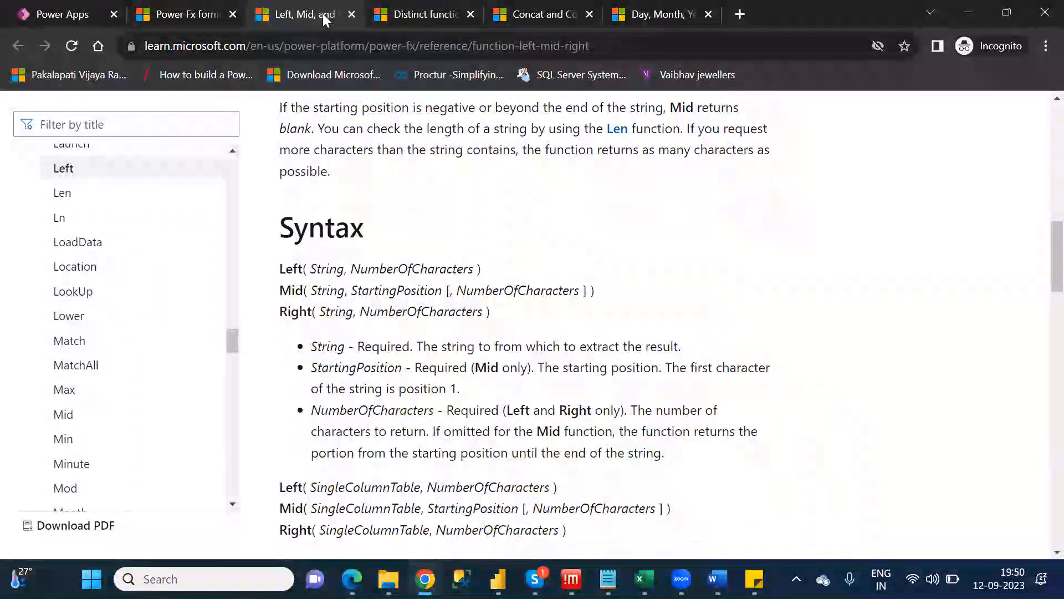
Close the Left, Mid, and Right documentation tab and switch back to the Power Apps Imp Functions workbook in Excel.
click(351, 15)
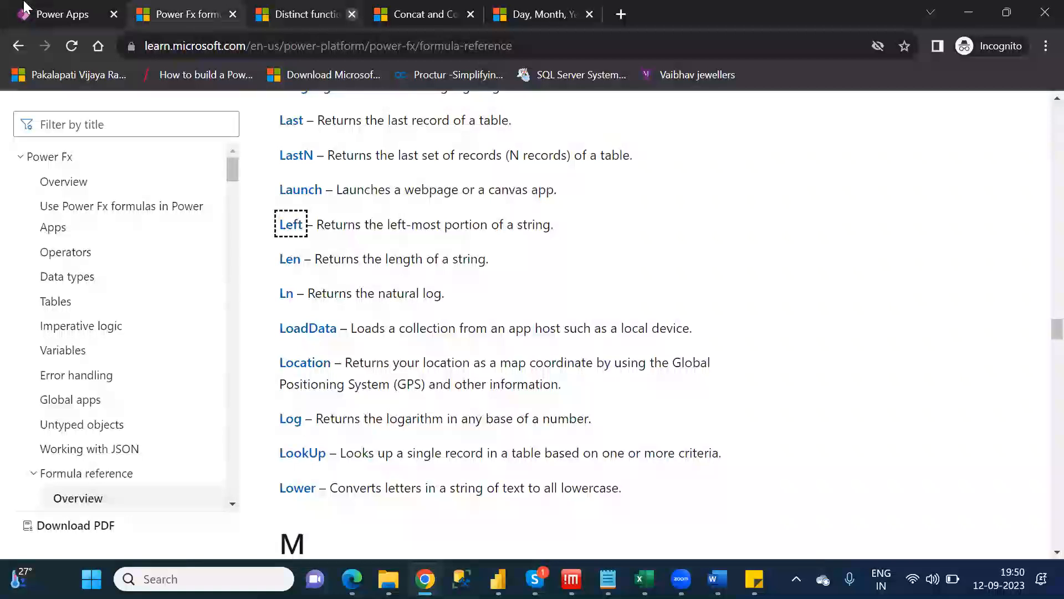
click(55, 15)
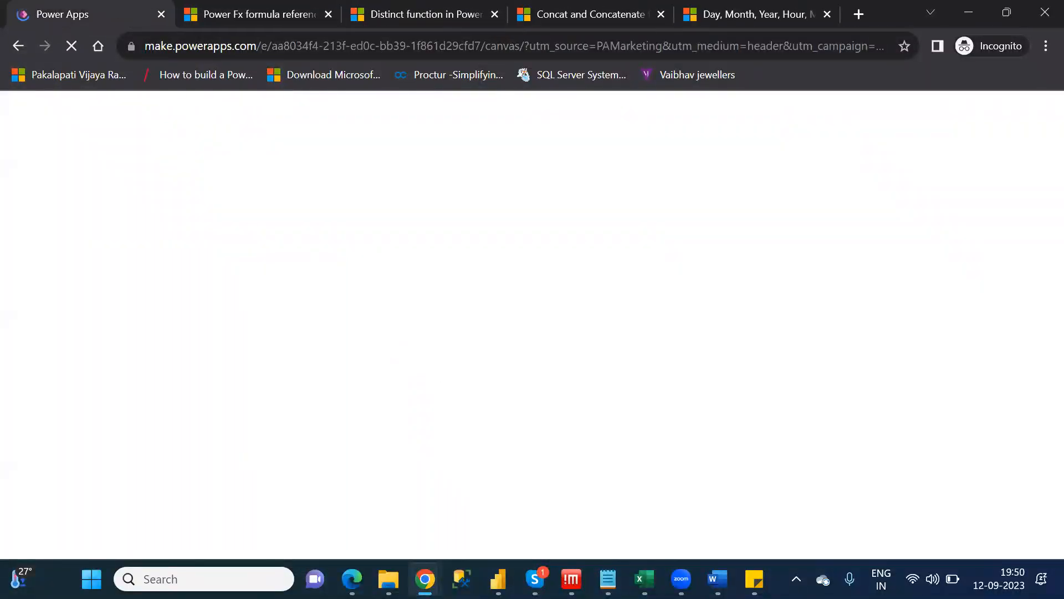
mouse_move(644, 579)
click(691, 513)
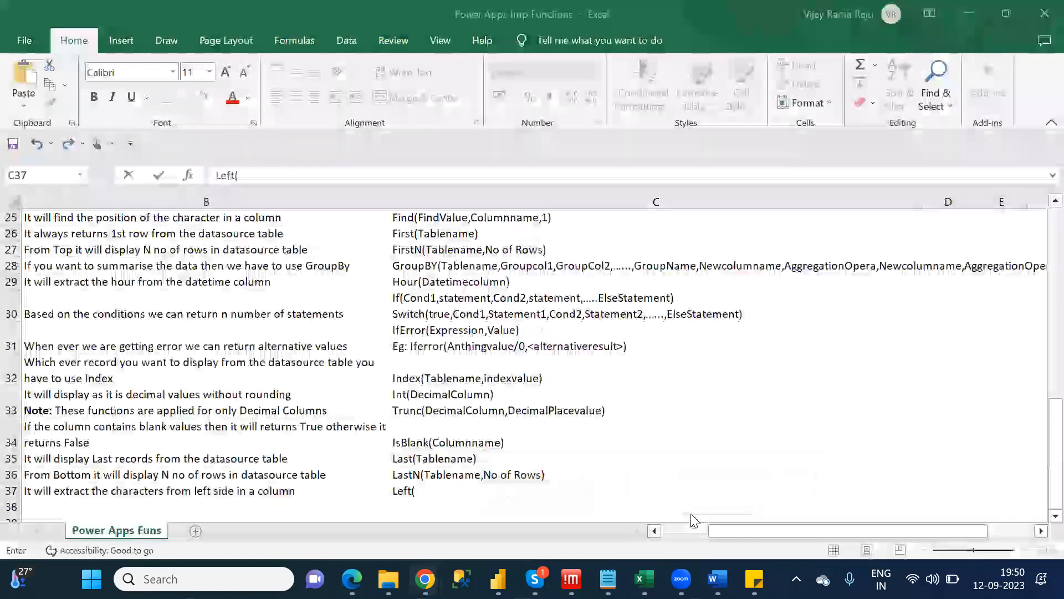
Complete the syntax in cell C37 as Left(Columnname,No of characters).
text(CO)
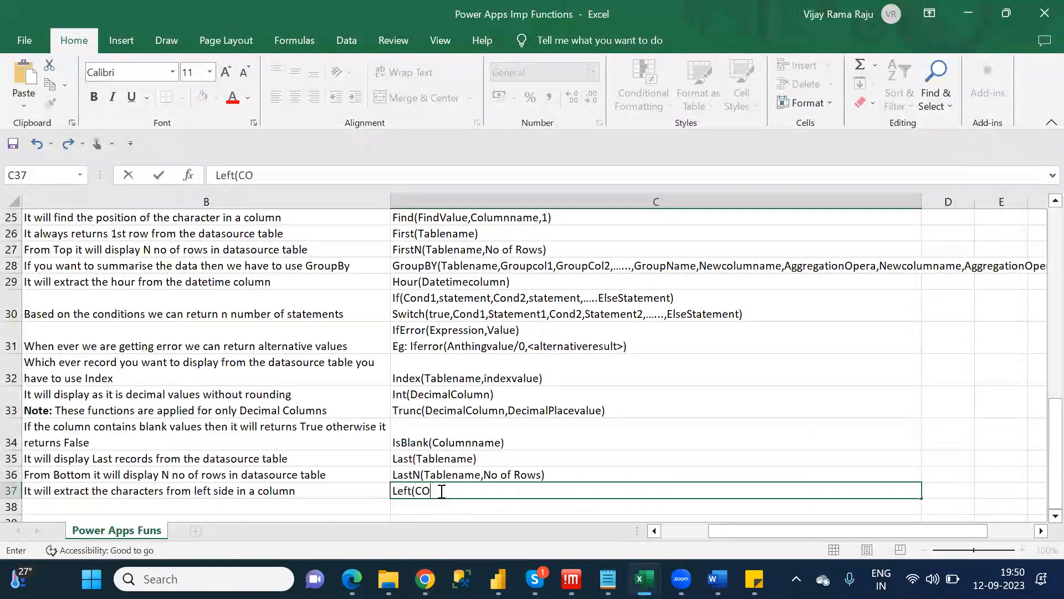
key(BackSpace)
key(BackSpace)
text(olumnname,)
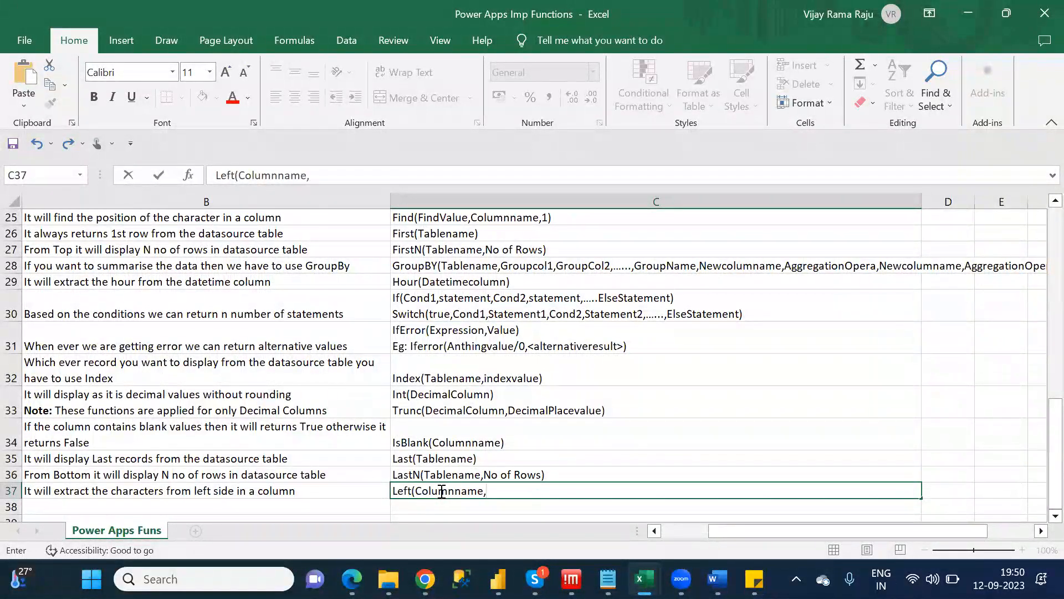
text(No)
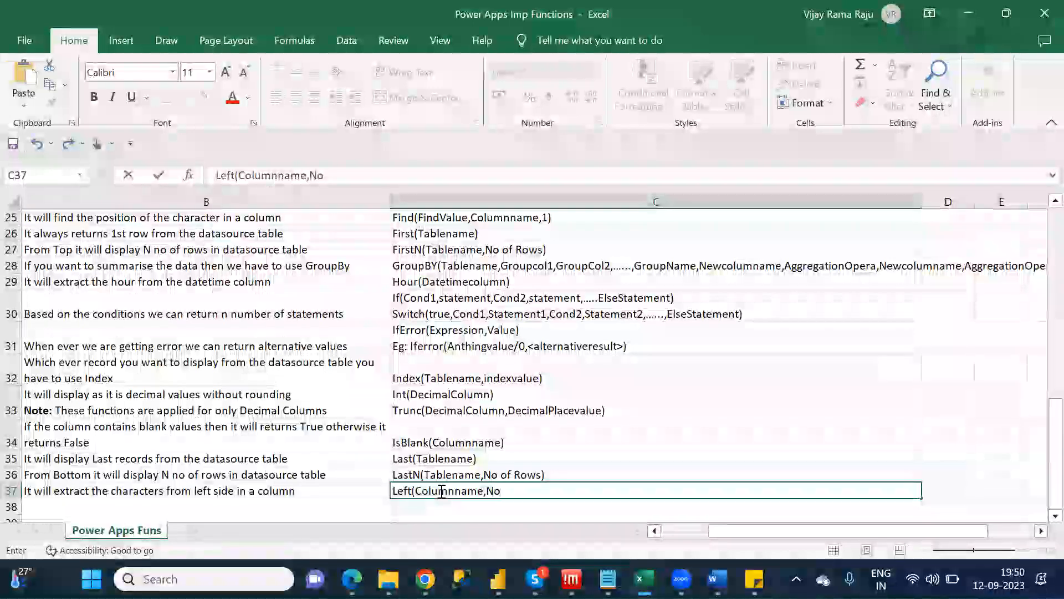
text( of characters)
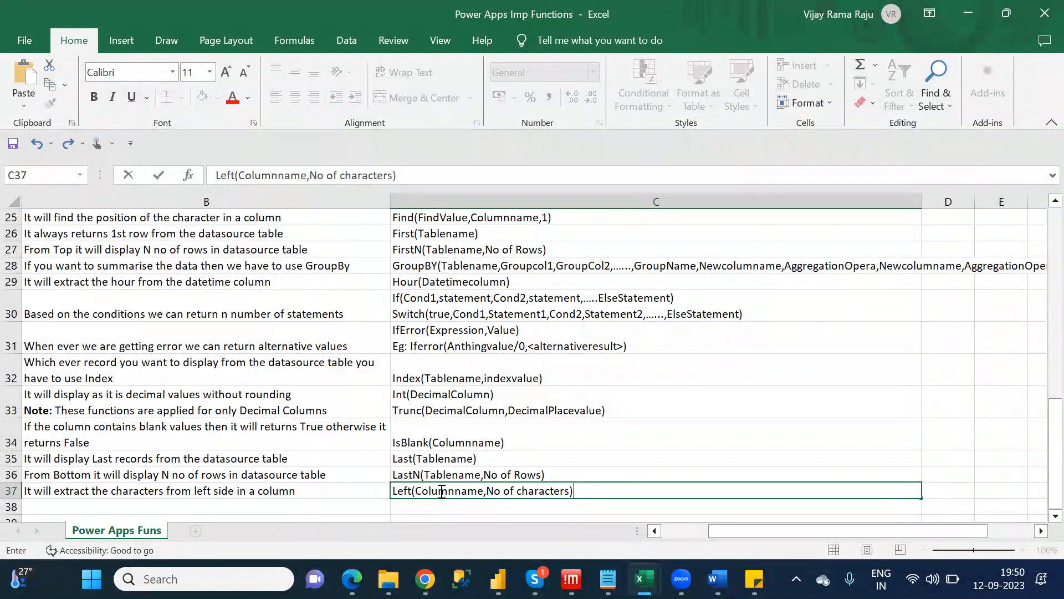
click(685, 446)
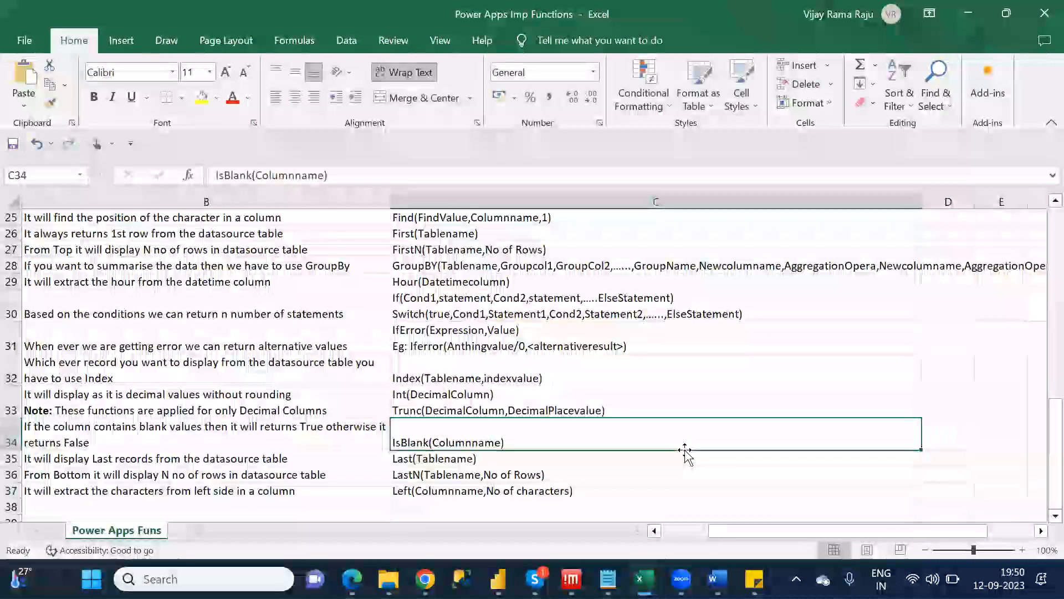
Change the function name in cell A37 to Left/Right.
key(Down)
key(Down)
key(Down)
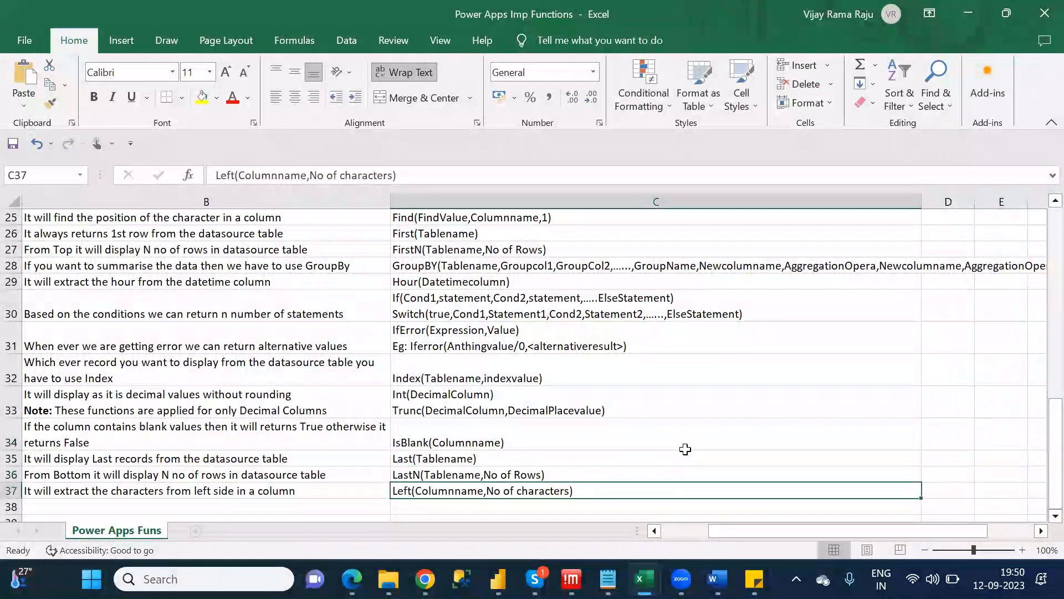
key(Left)
key(Left)
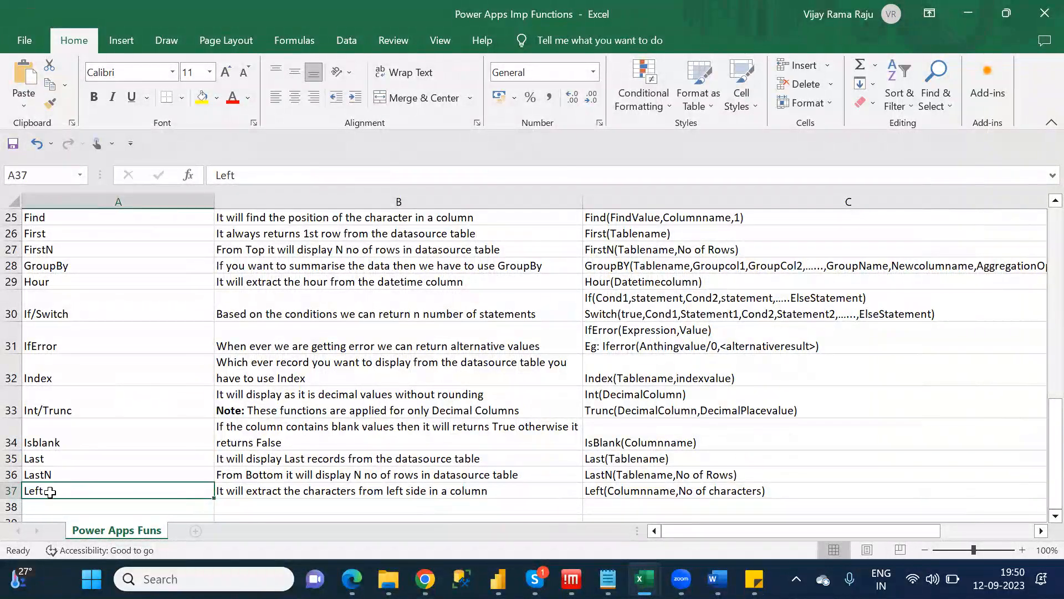
click(263, 170)
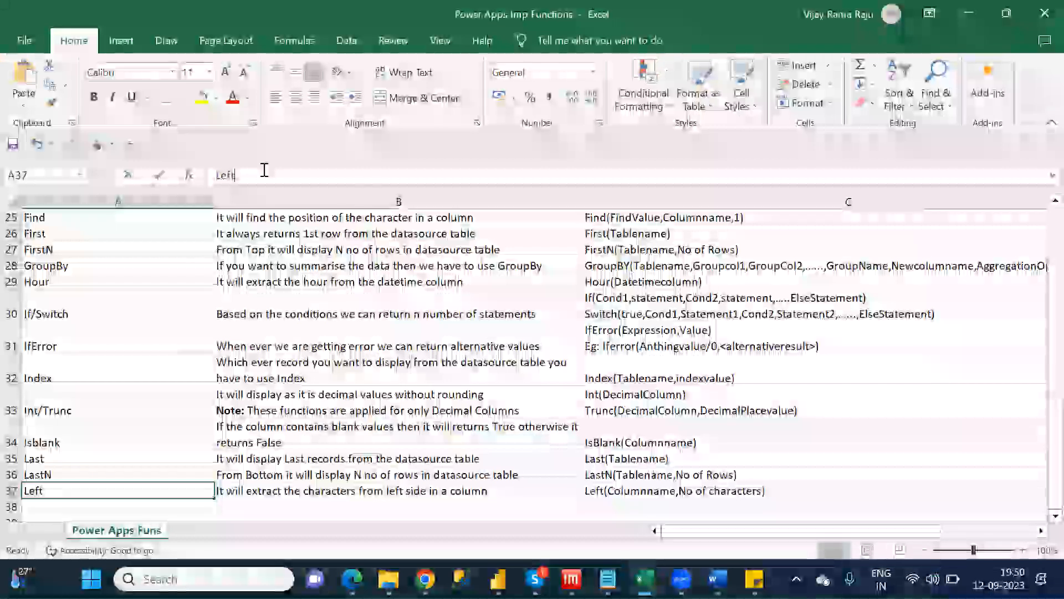
text(/)
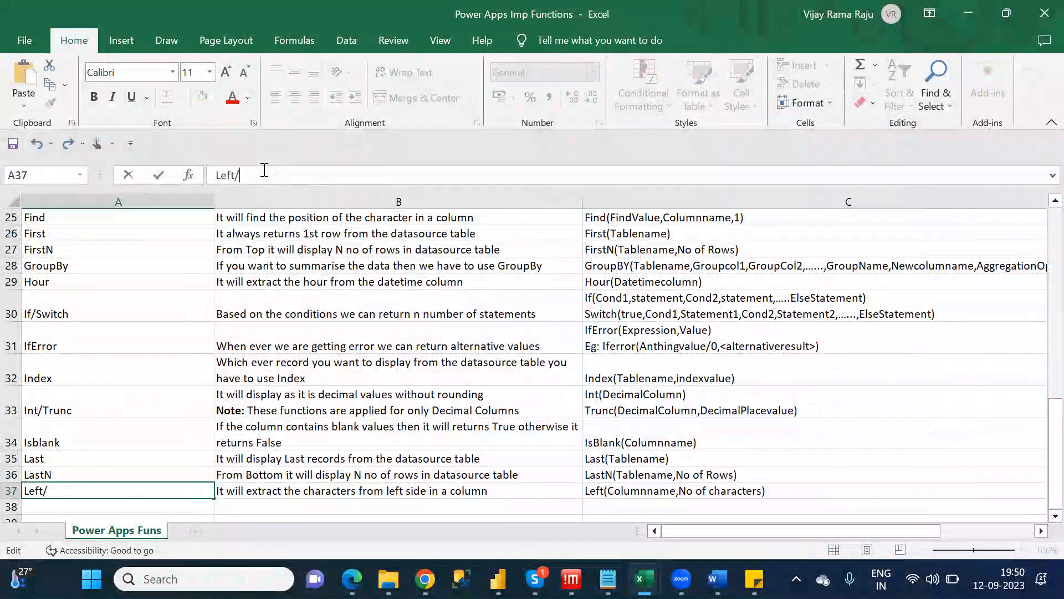
text(Right)
Add a bold "Left:" label at the start of the description in cell B37.
click(286, 488)
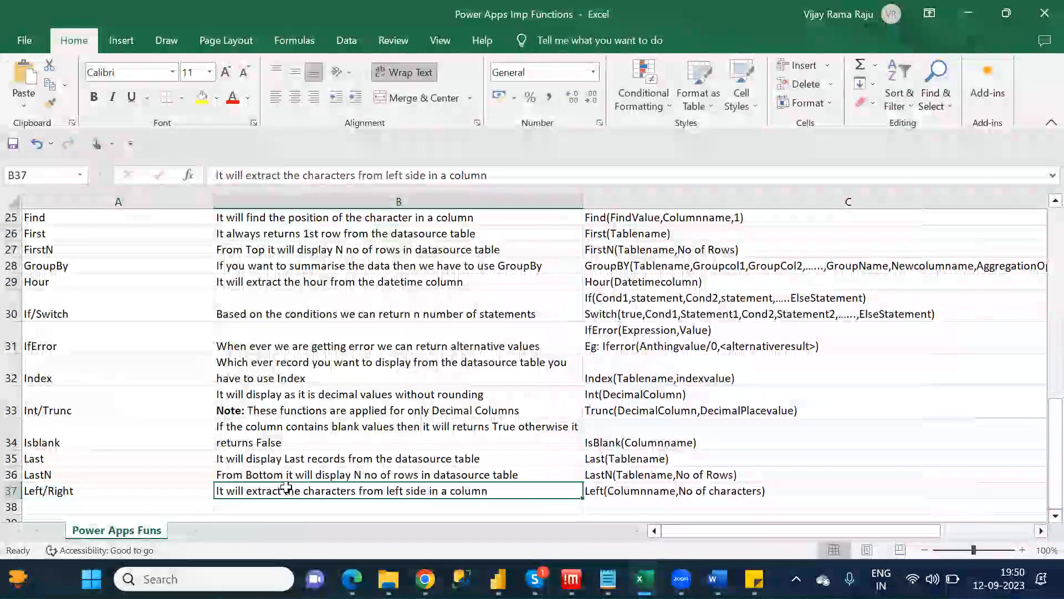
click(217, 170)
text(Left)
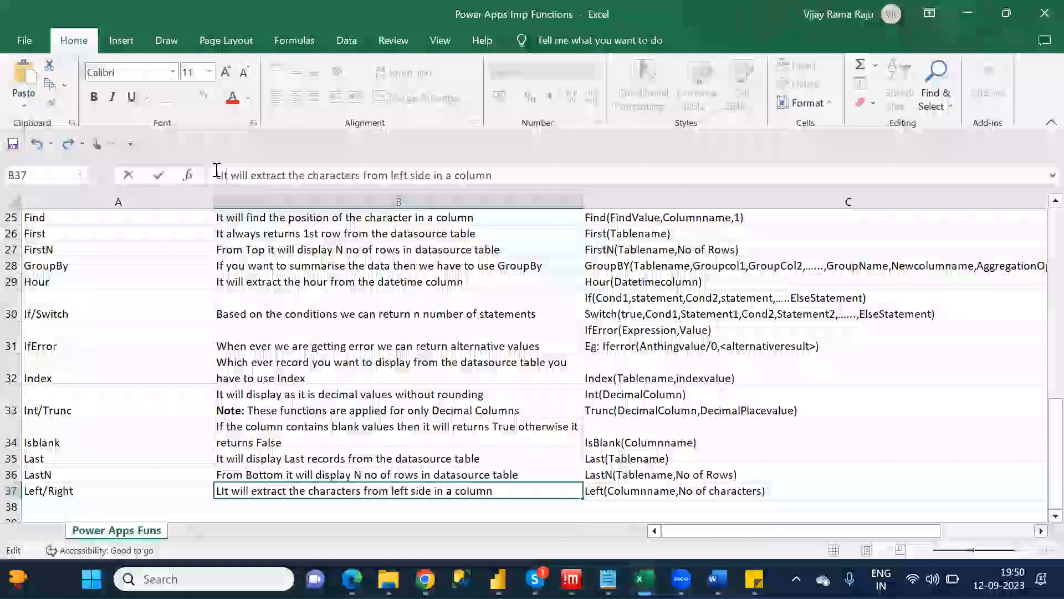
text(:)
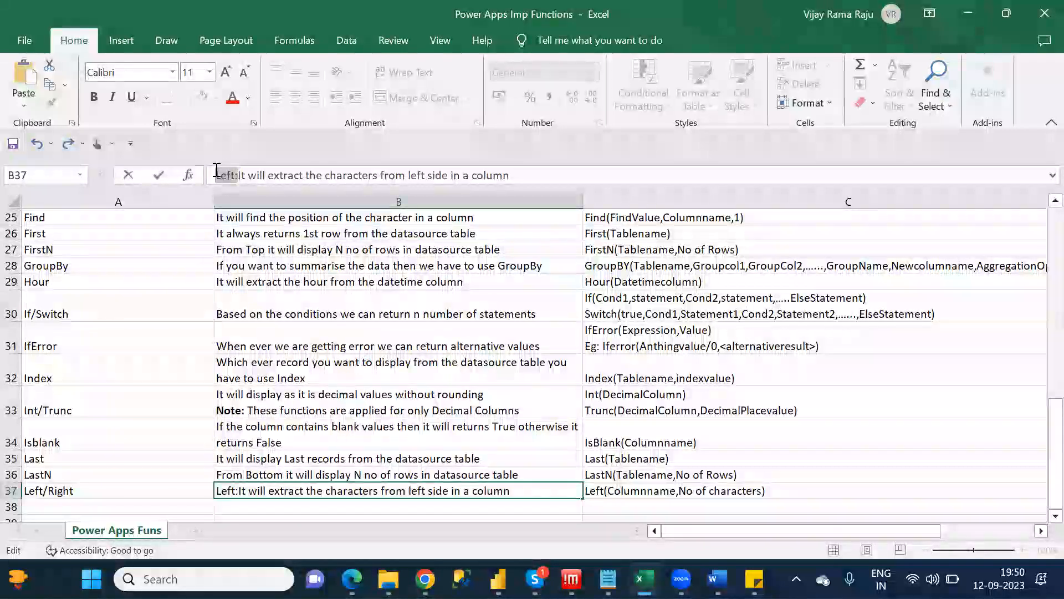
key(ctrl+b)
key(Right)
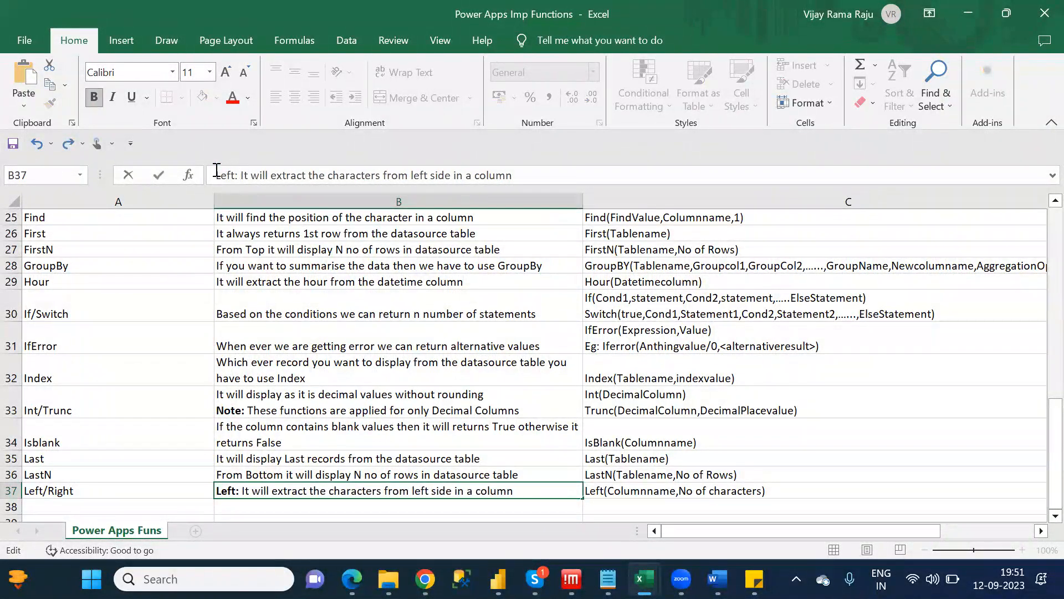
Add a second line within cell B37 that starts with the bold label "Right:".
click(526, 483)
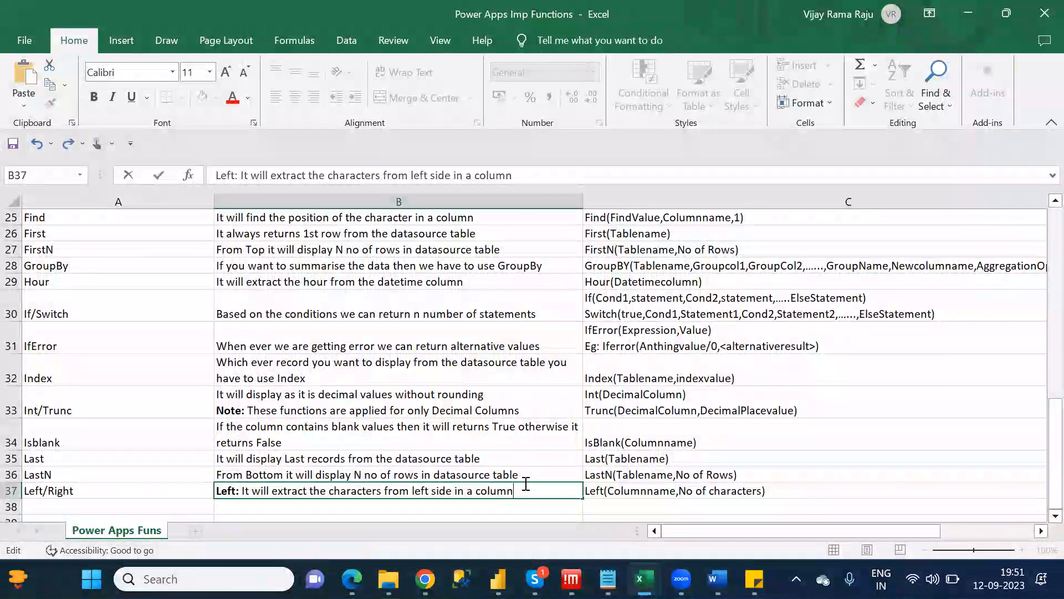
key(alt+Return)
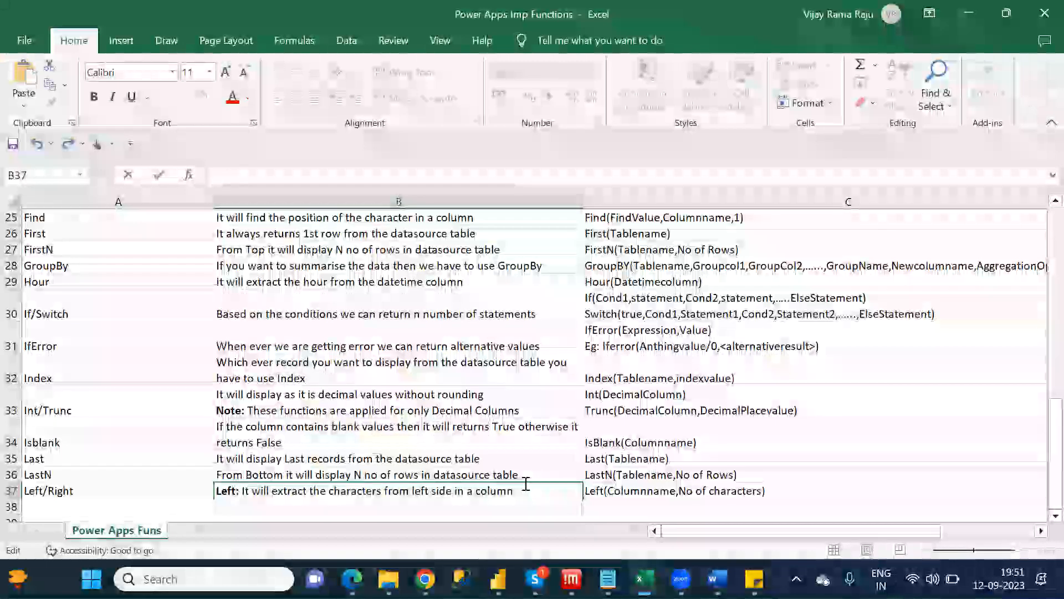
key(ctrl+b)
text(Ri)
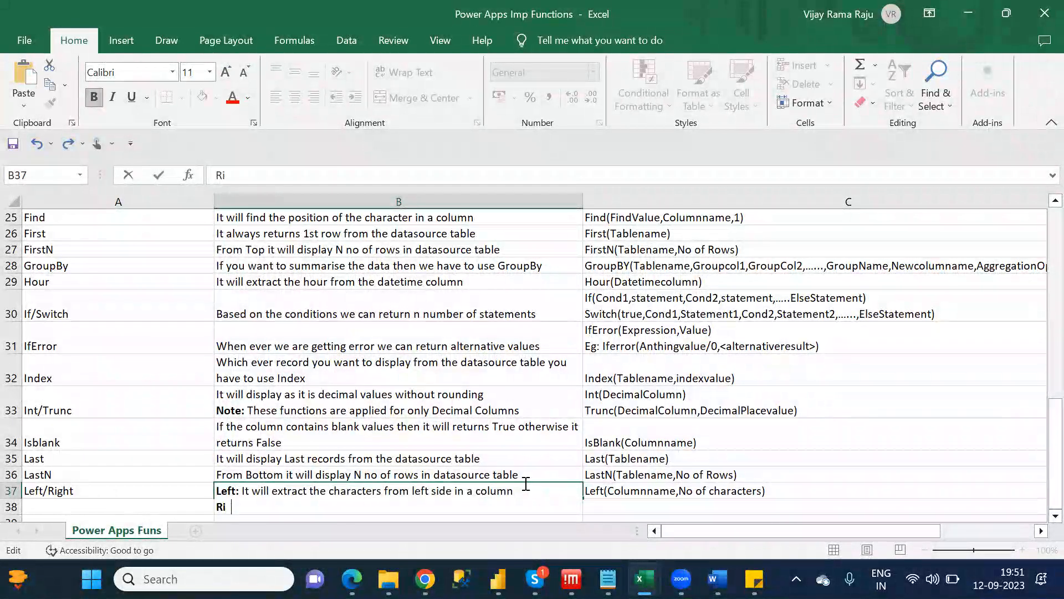
text(ght: I)
key(BackSpace)
key(ctrl+b)
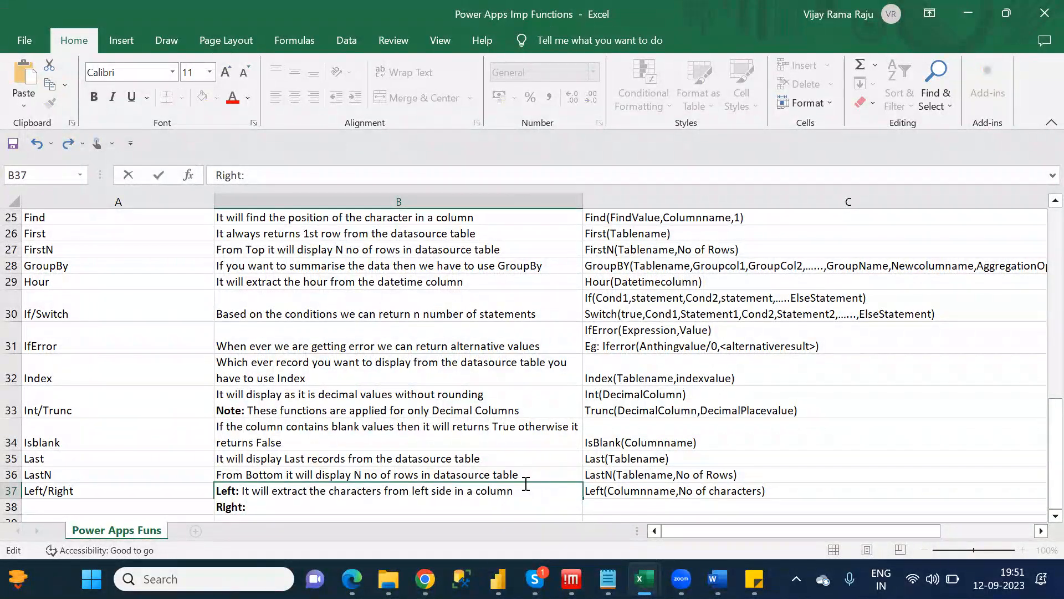
Enter "It will extract the characters from right side in a column" in regular weight after the Right label in B37.
text(It will)
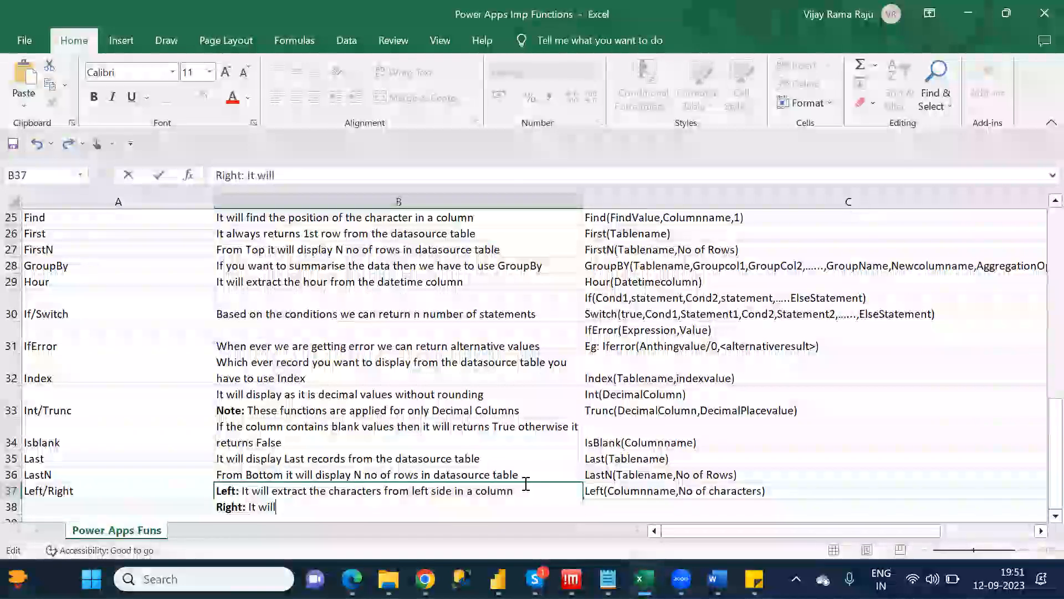
text( extract the cha)
text(racters f)
text(rom)
text( right)
text(ide in)
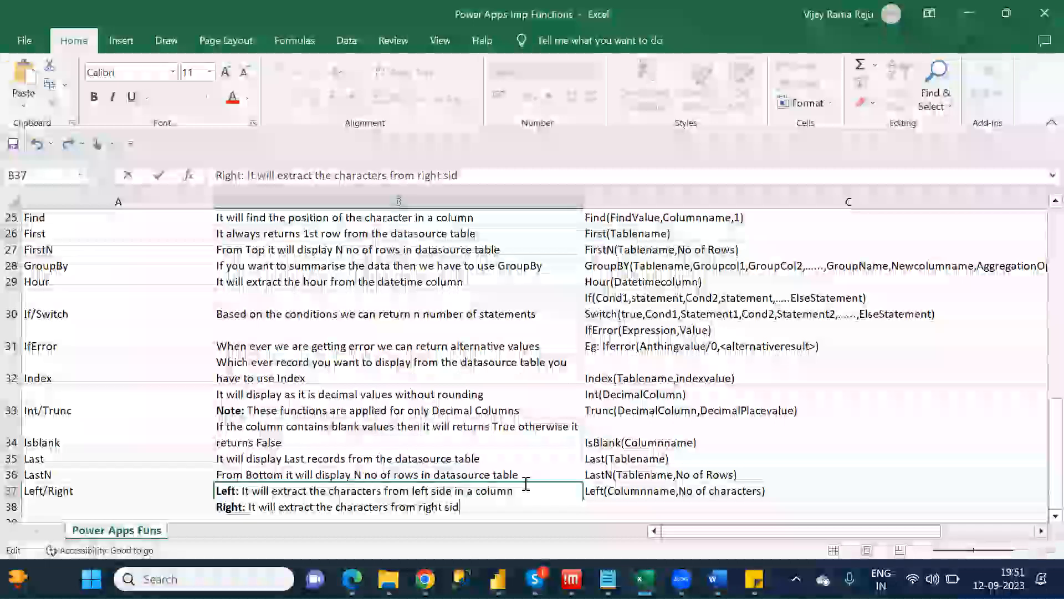
key(BackSpace)
key(BackSpace)
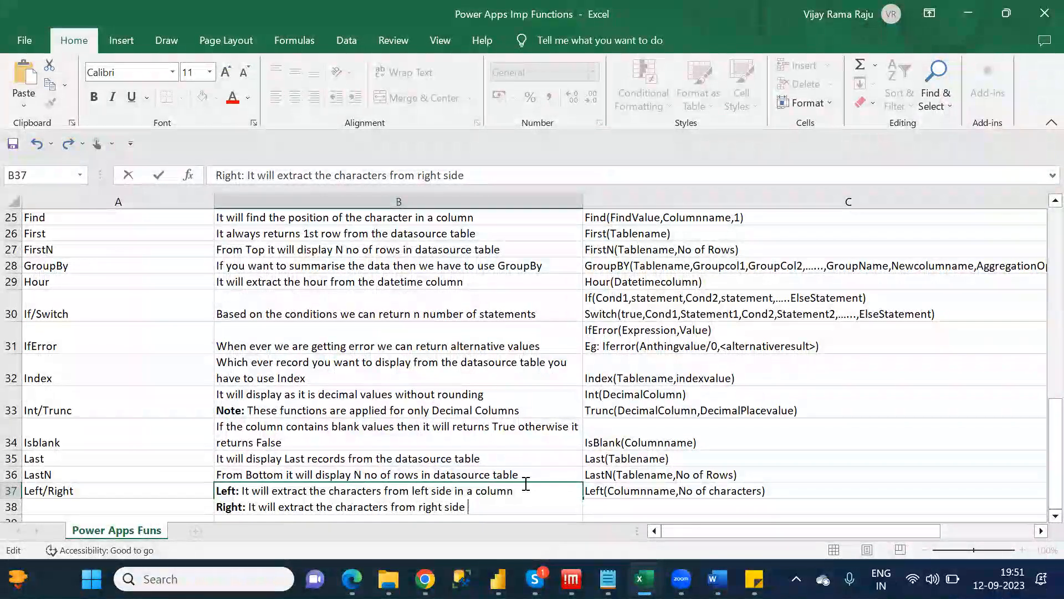
text(of the)
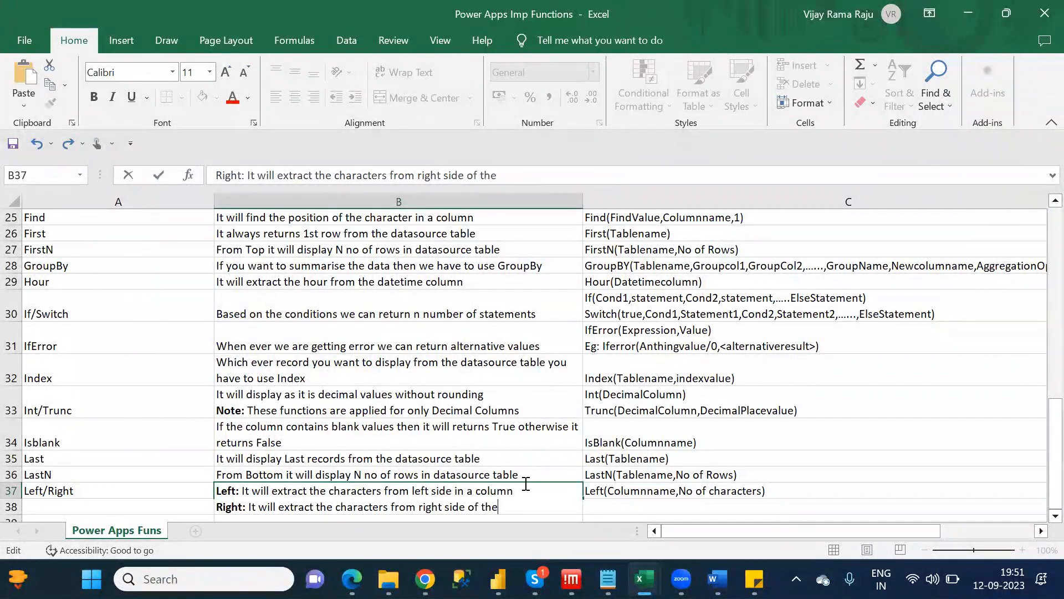
key(BackSpace)
key(BackSpace)
key(BackSpace)
key(BackSpace)
key(BackSpace)
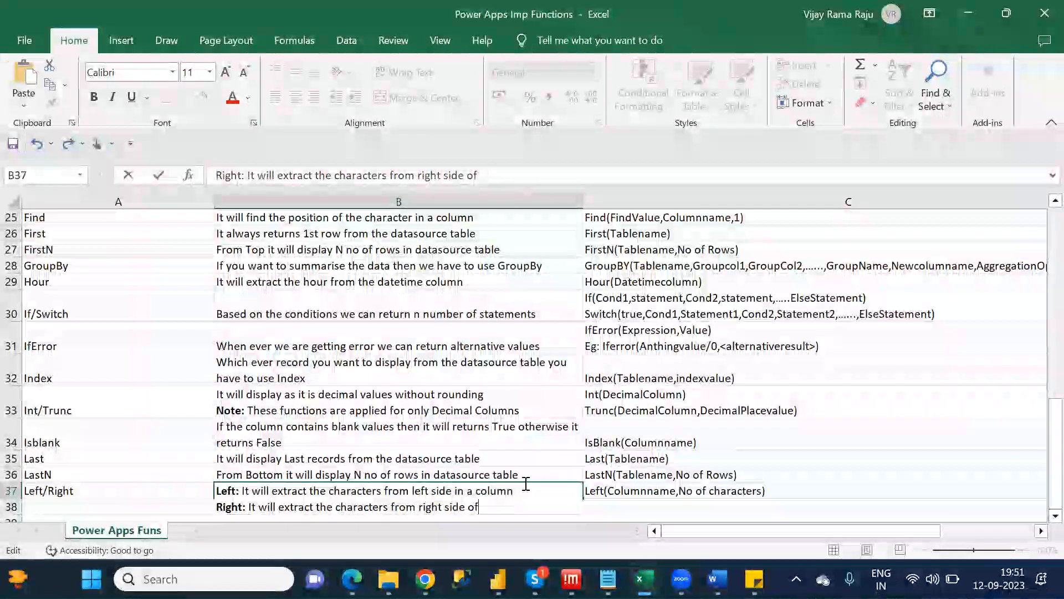
key(BackSpace)
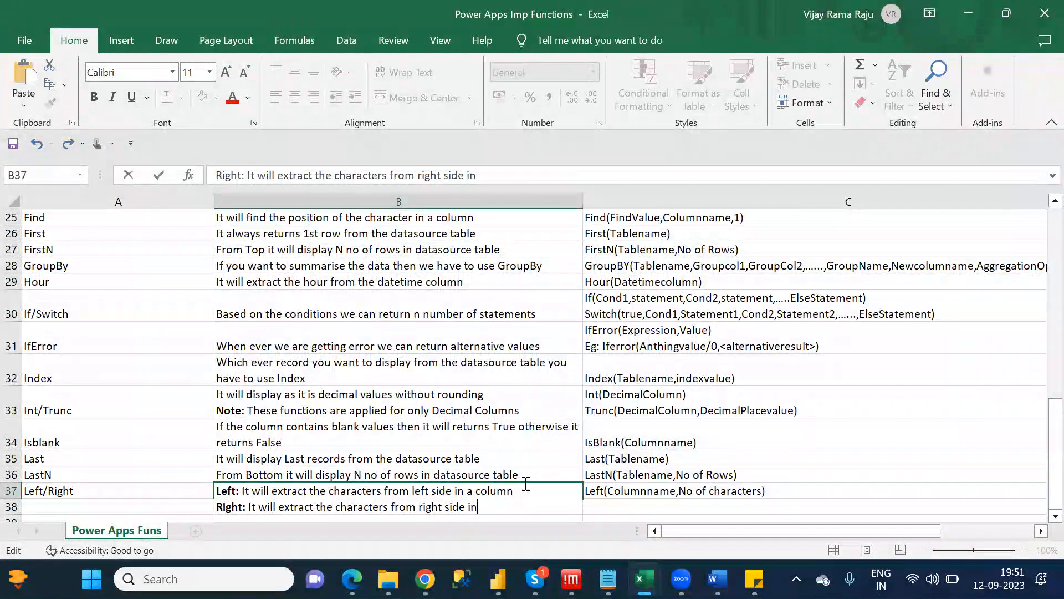
text(in a column)
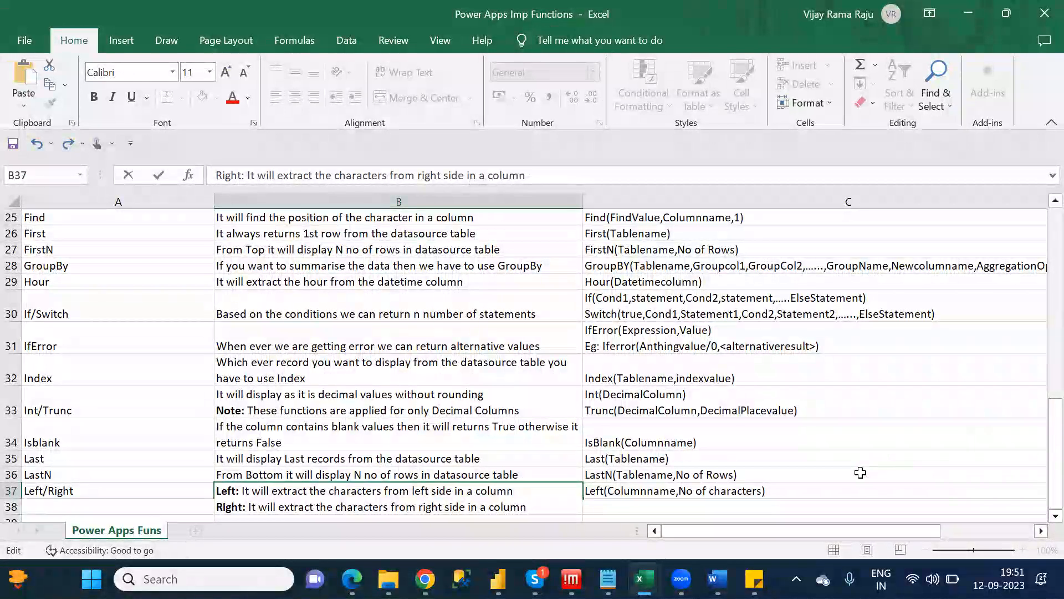
Add a second line "Right(Columnname,No of characters)" to the syntax in cell C37.
click(826, 496)
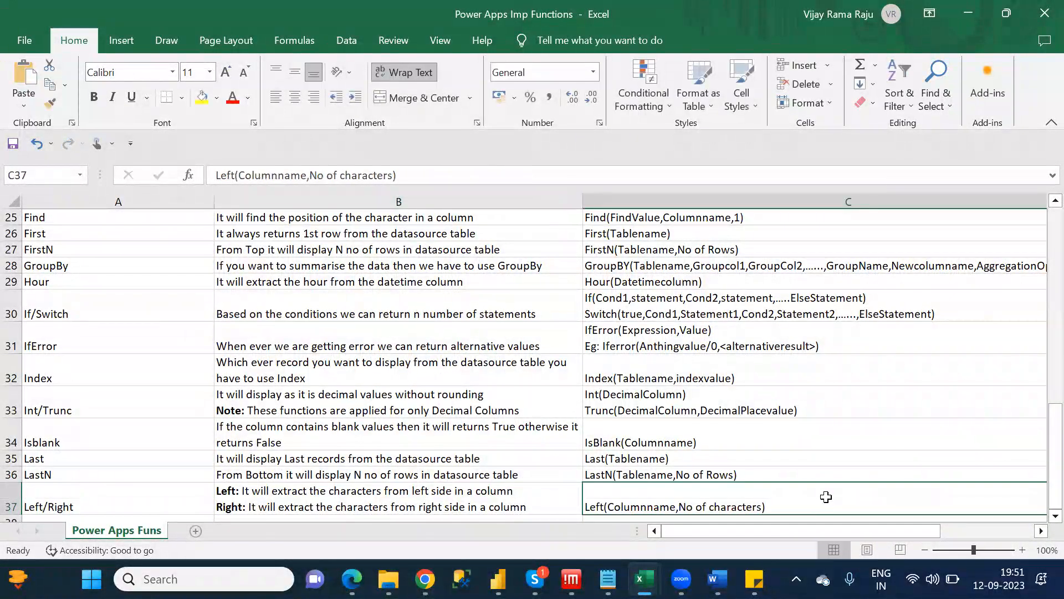
click(419, 172)
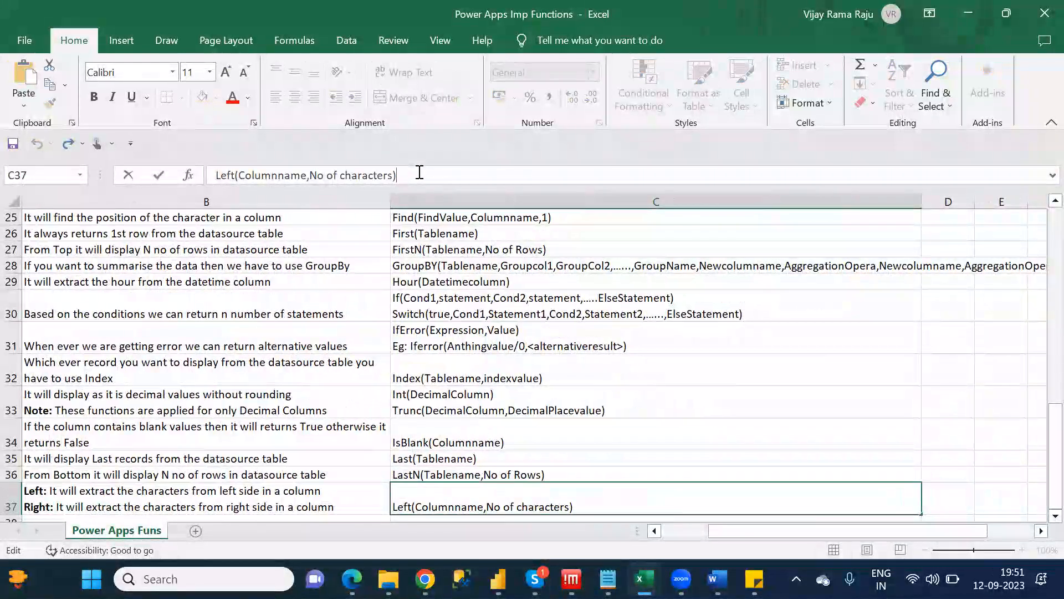
key(alt+Return)
text(R)
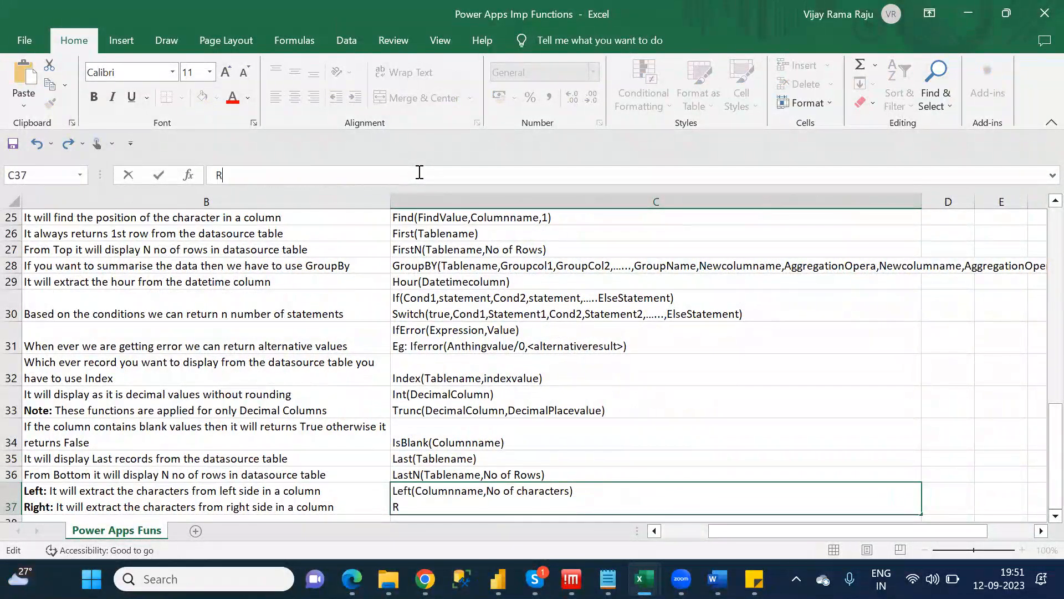
text(ight(Columnname)
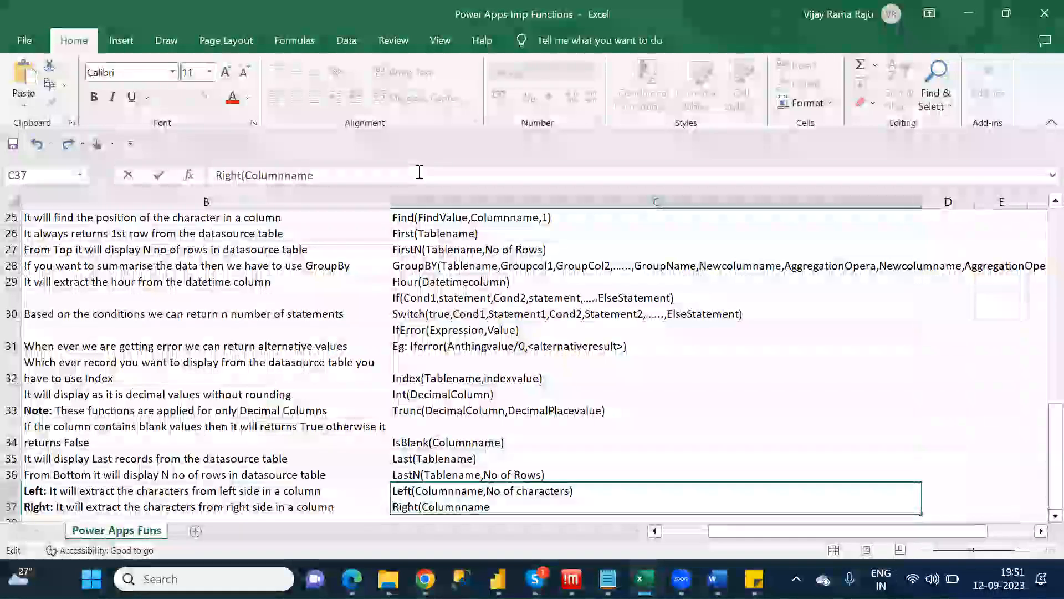
text(,No)
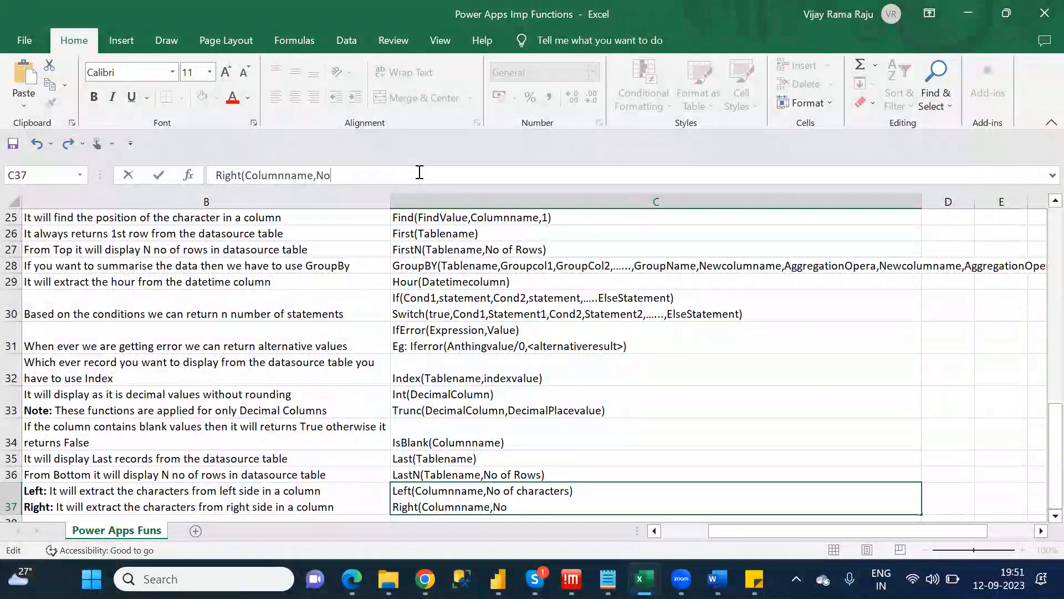
text( of characters)
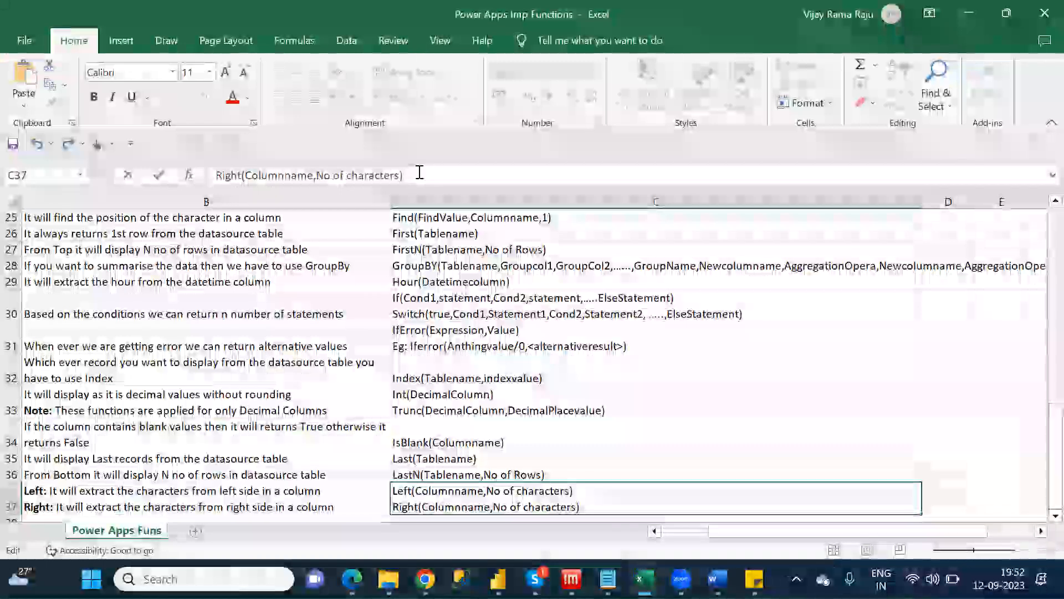
click(298, 497)
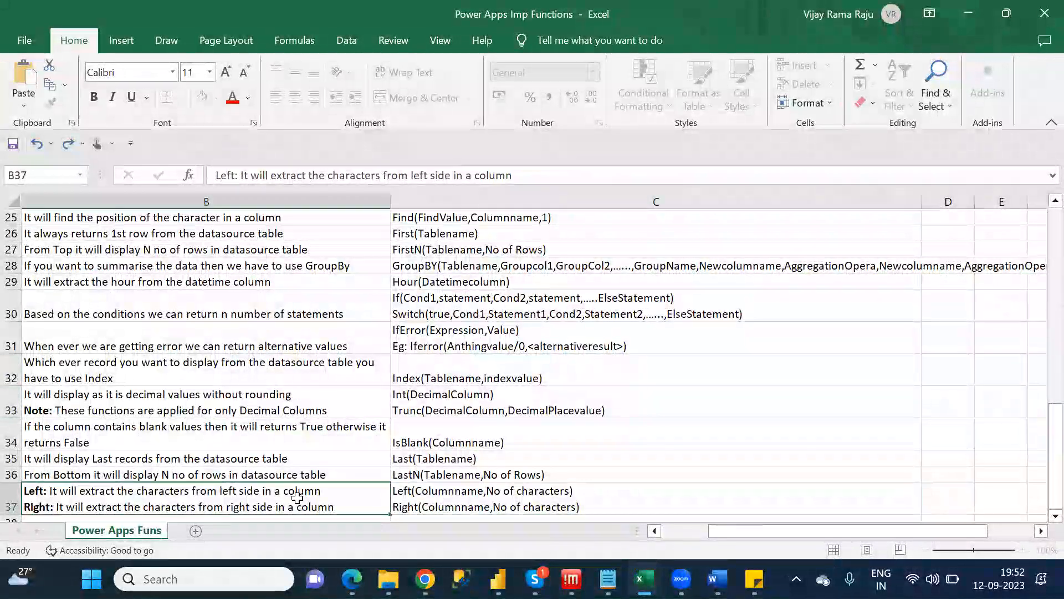
Look up the next function in the Category_Wise_Functions list and enter Len as the function name in cell A38.
key(Return)
key(Left)
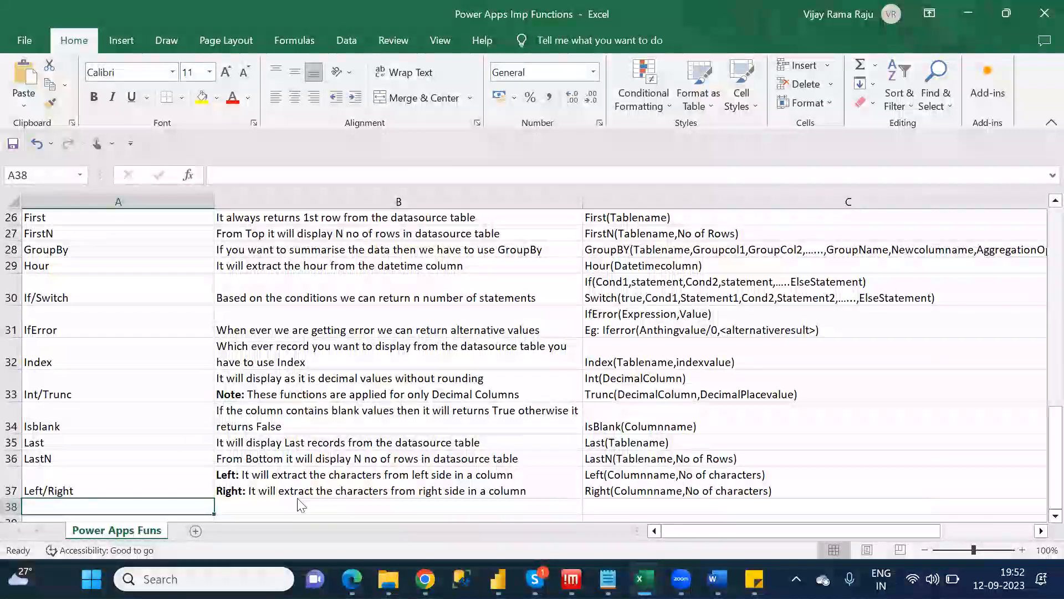
key(alt+Tab)
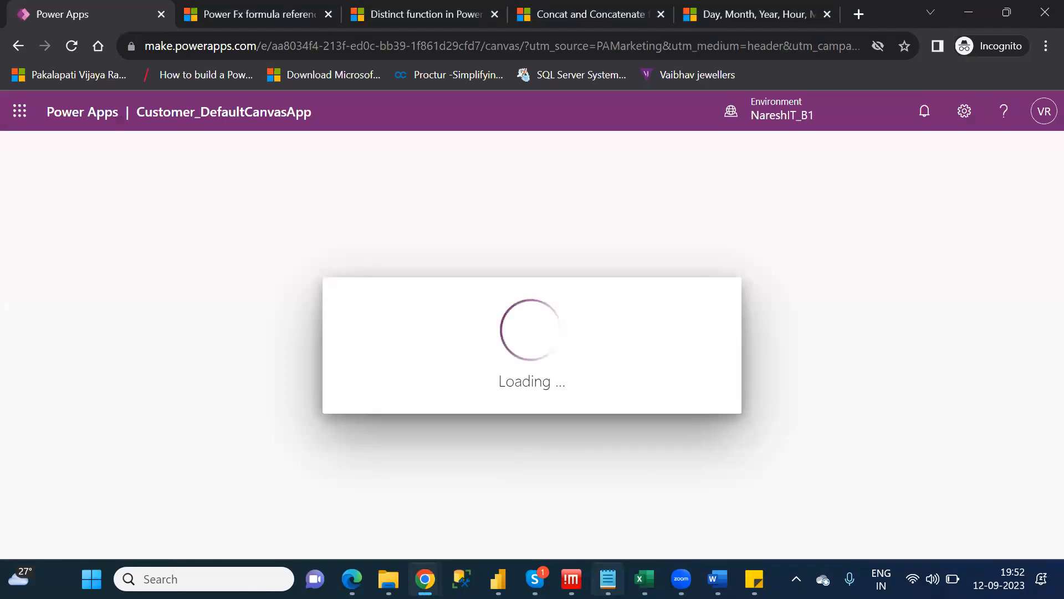
key(alt+Tab)
key(alt+Tab)
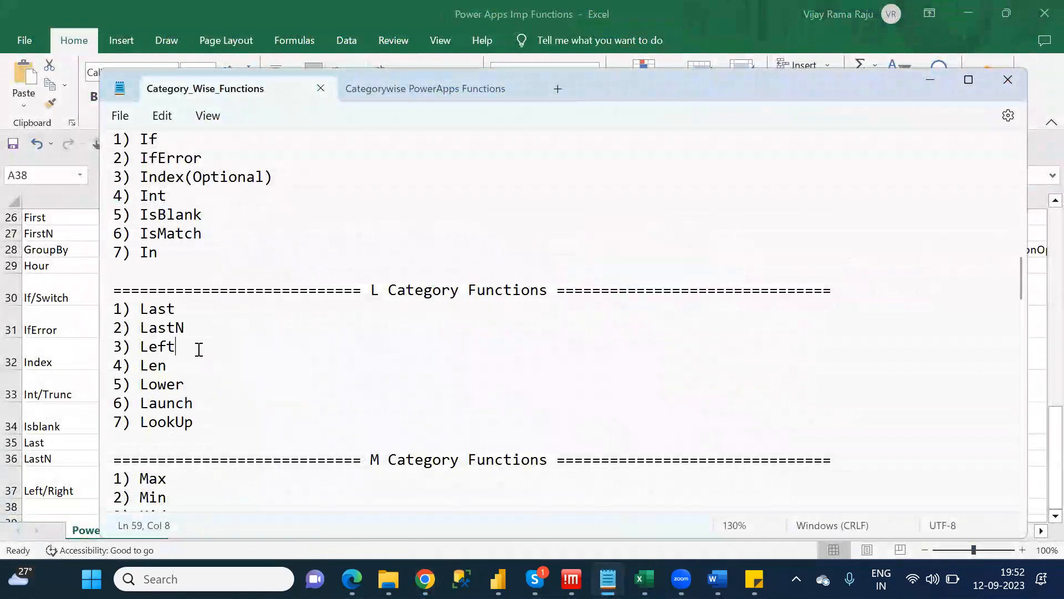
double_click(149, 369)
click(91, 506)
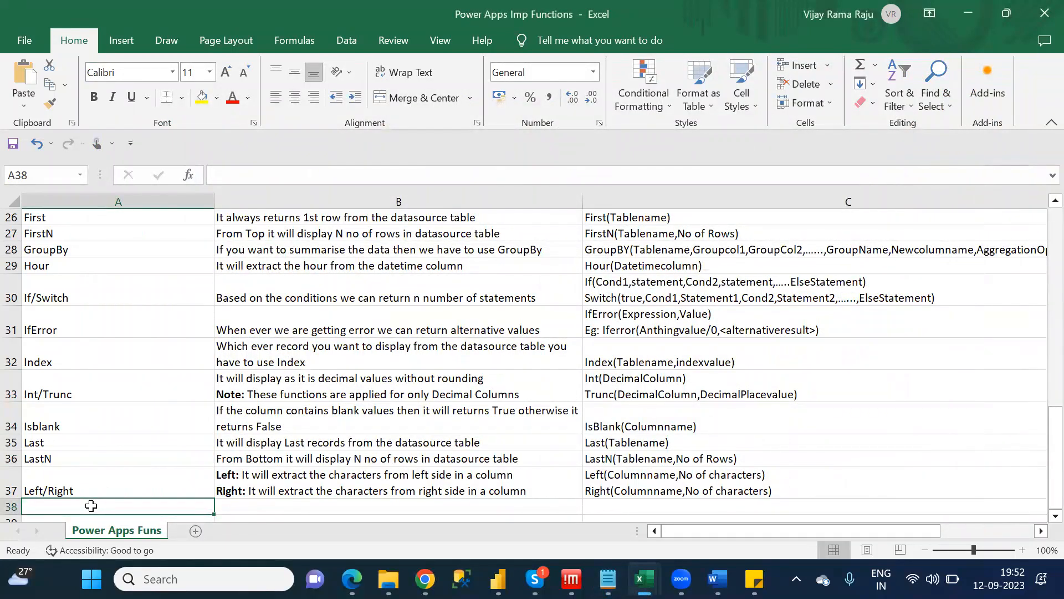
text(Len)
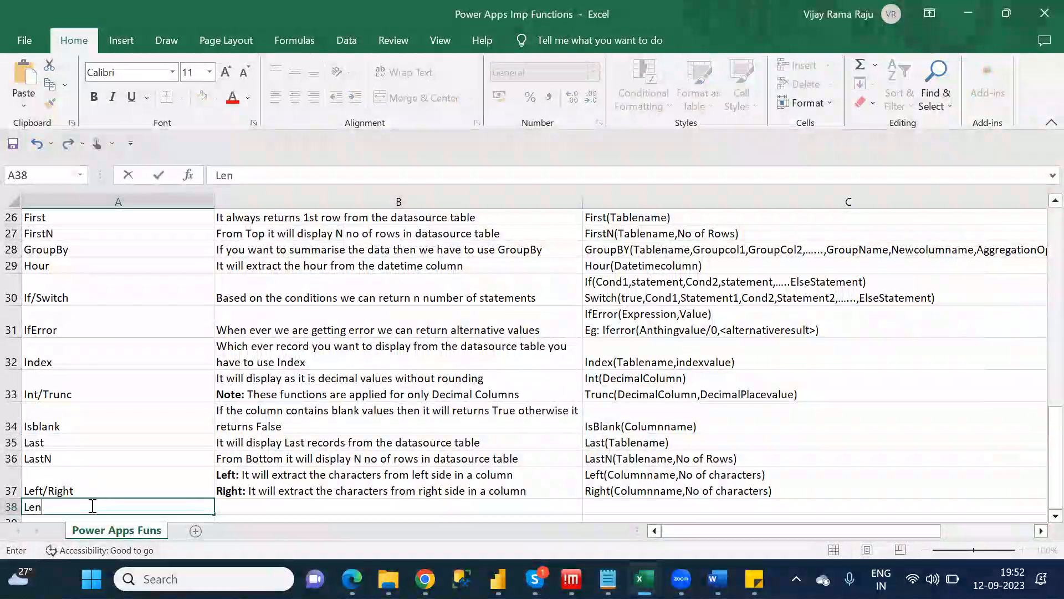
key(Tab)
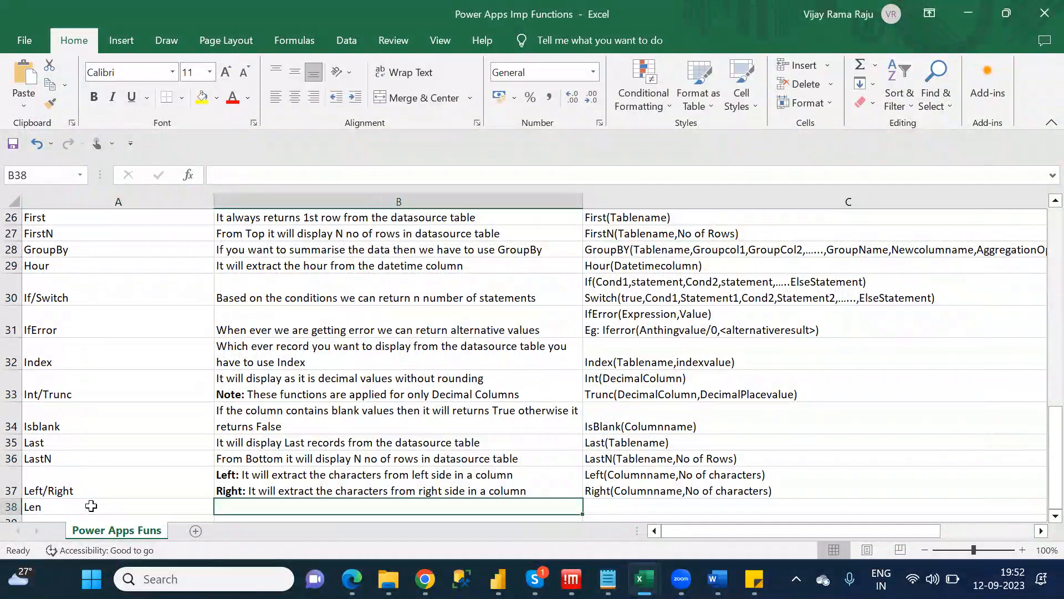
Enter the description "It will calculate total no of characters in a column" for Len in cell B38.
text(It will)
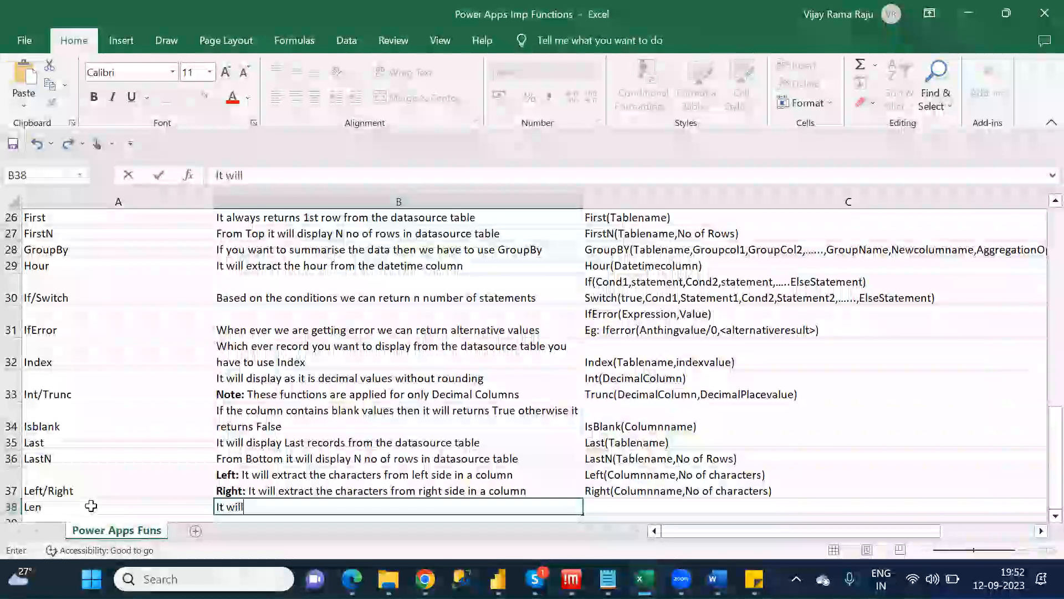
text( calu)
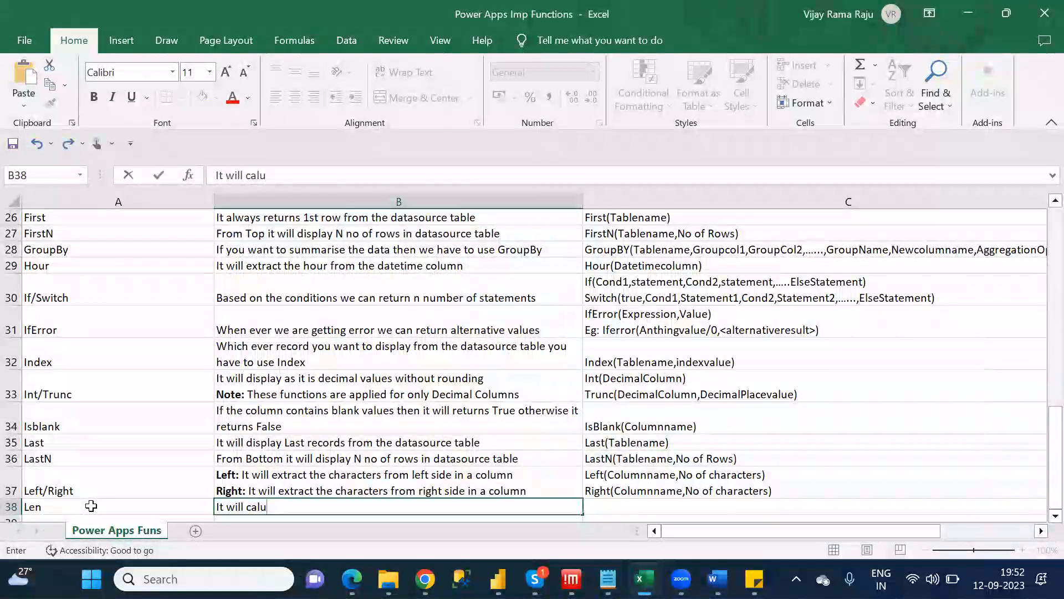
key(BackSpace)
text(culate total )
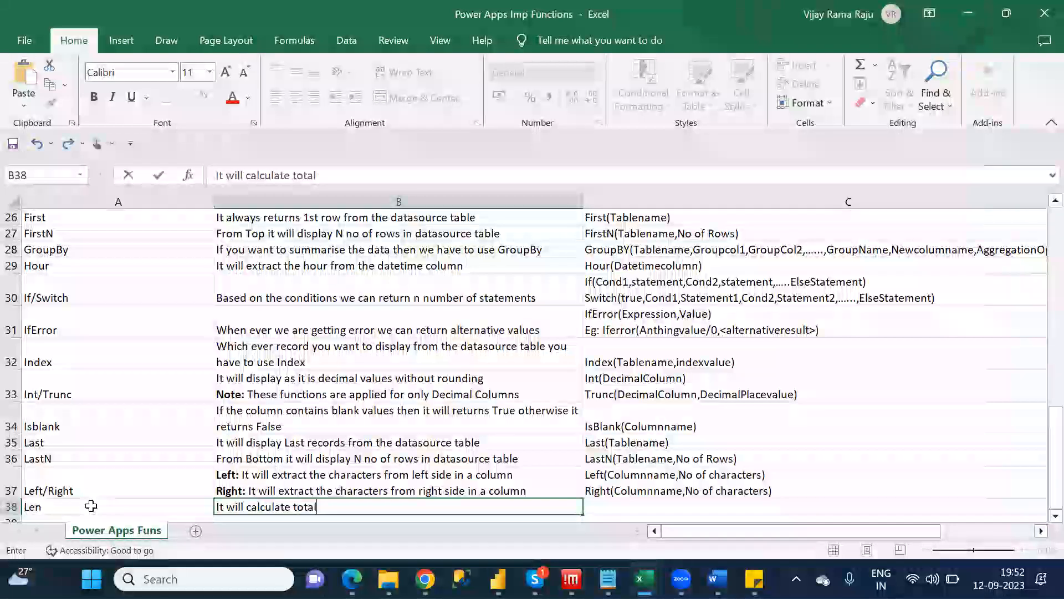
text(no of )
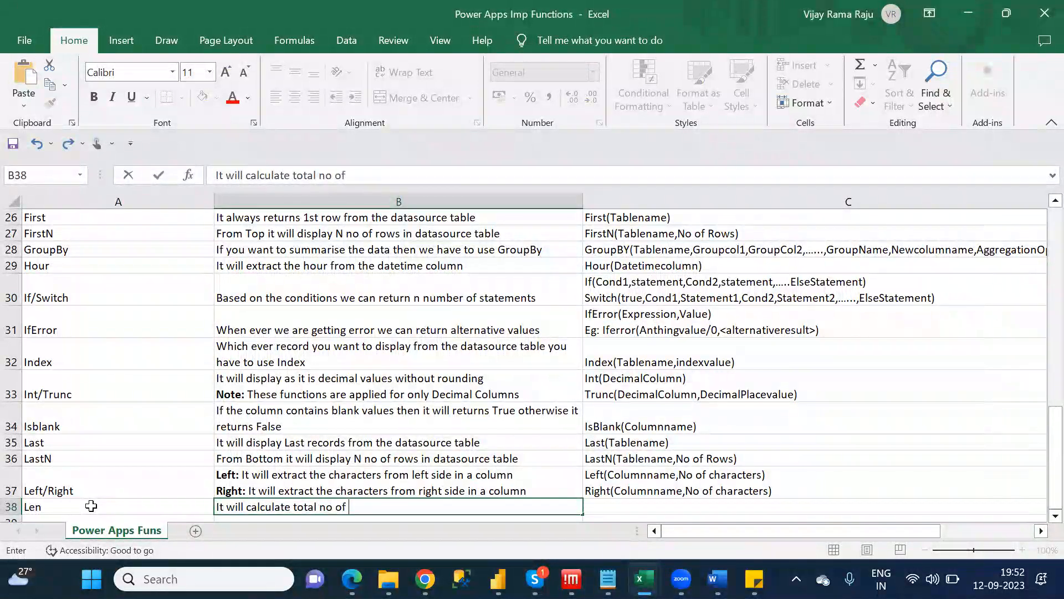
text(characters in a )
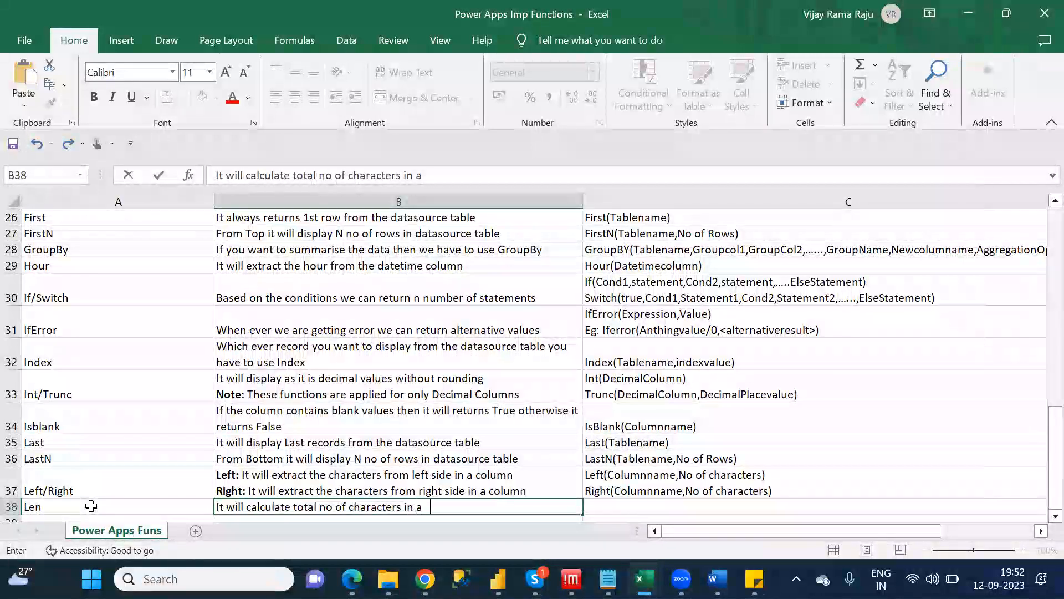
text(column)
key(Tab)
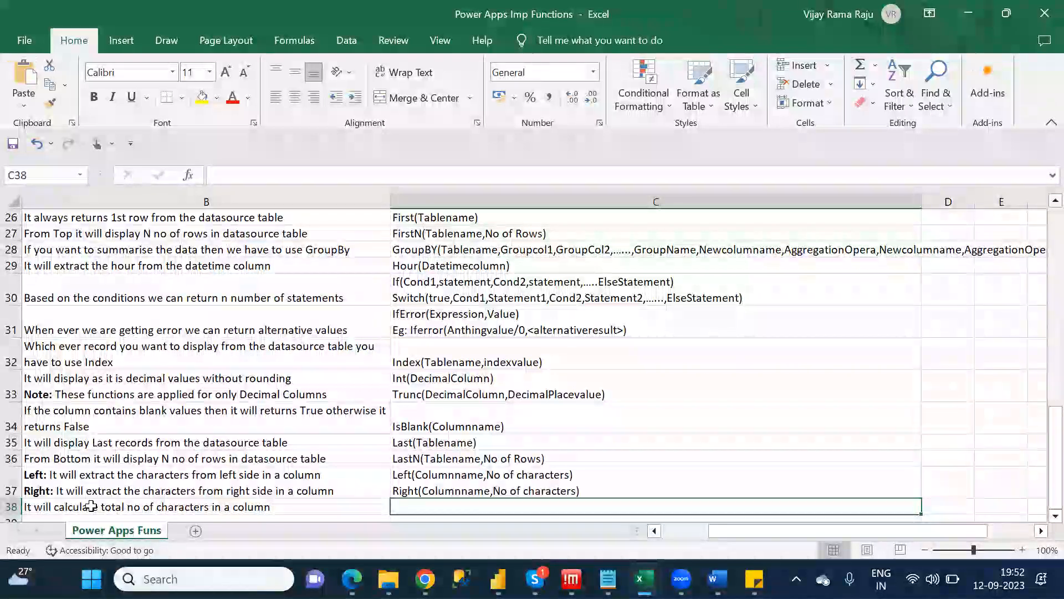
Enter the syntax "Len(Columnname)" in cell C38.
key(alt+Tab)
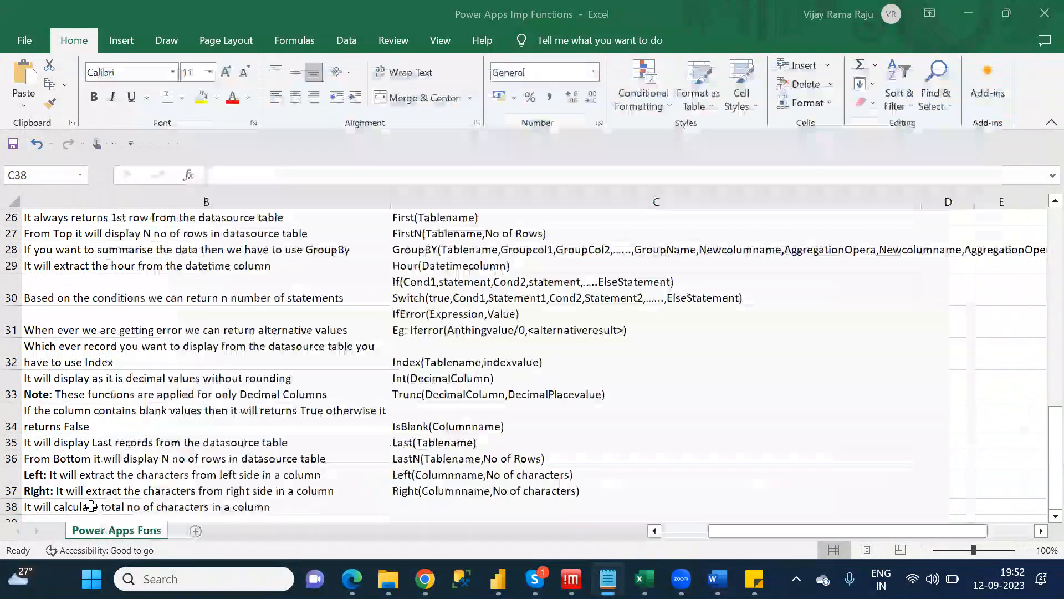
key(alt+Tab)
text(Len)
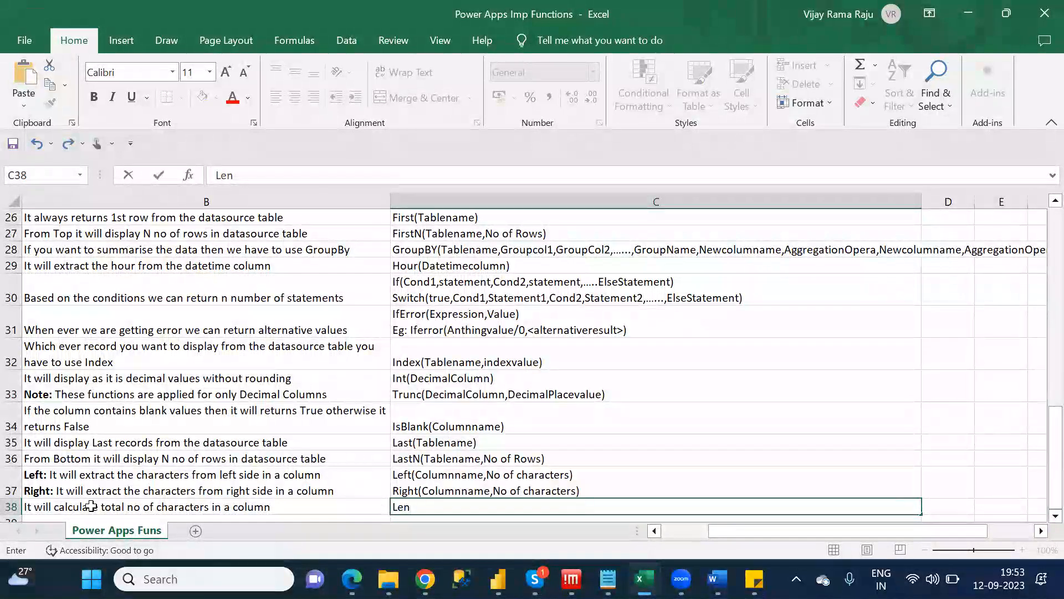
text((Columnname))
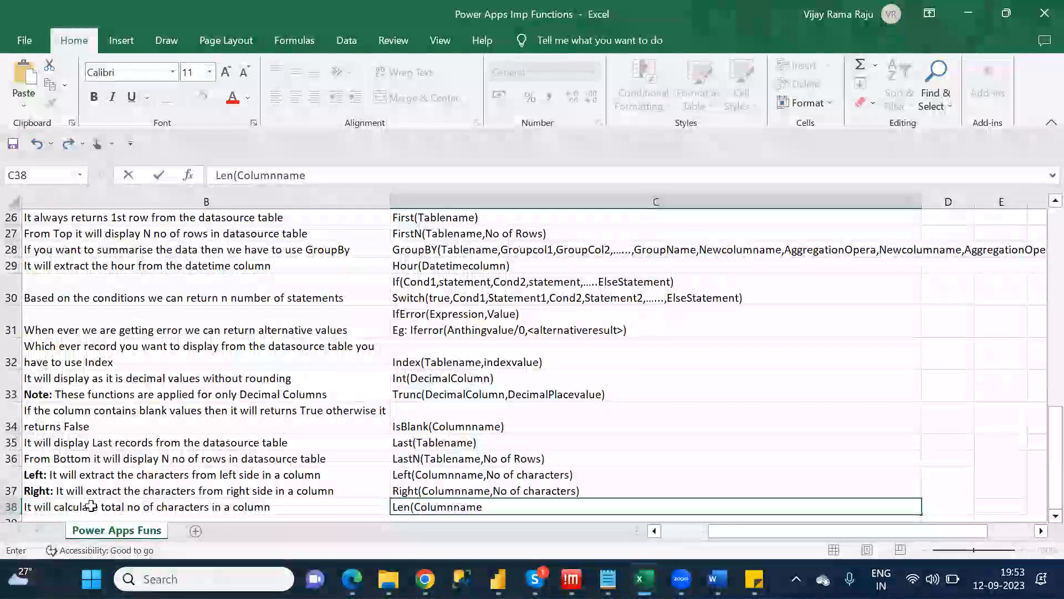
key(Return)
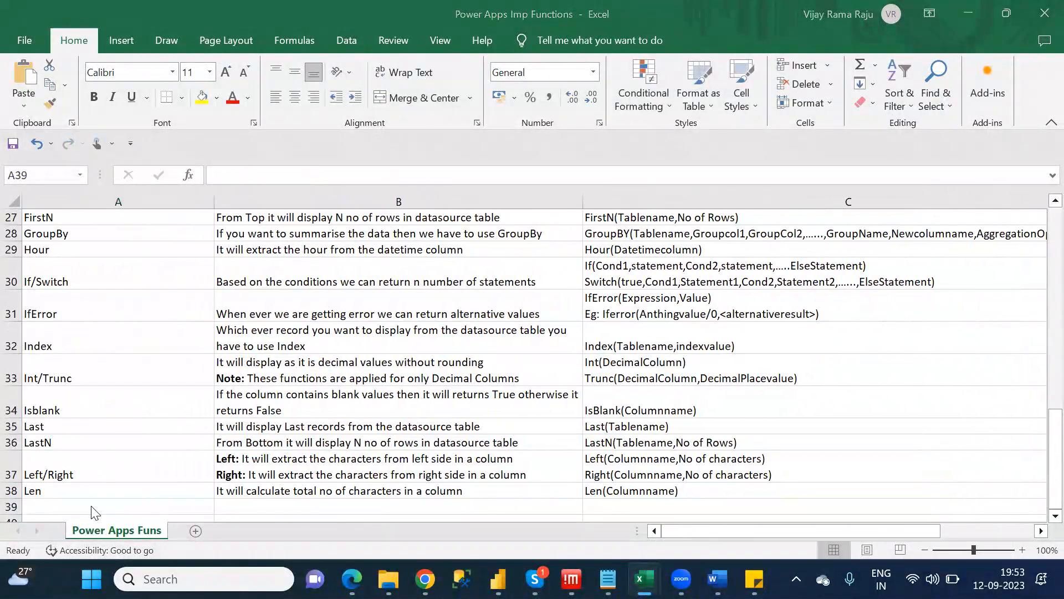
Check the L category in the functions list and enter Lower/Upper as the function name in cell A39.
key(alt+Tab)
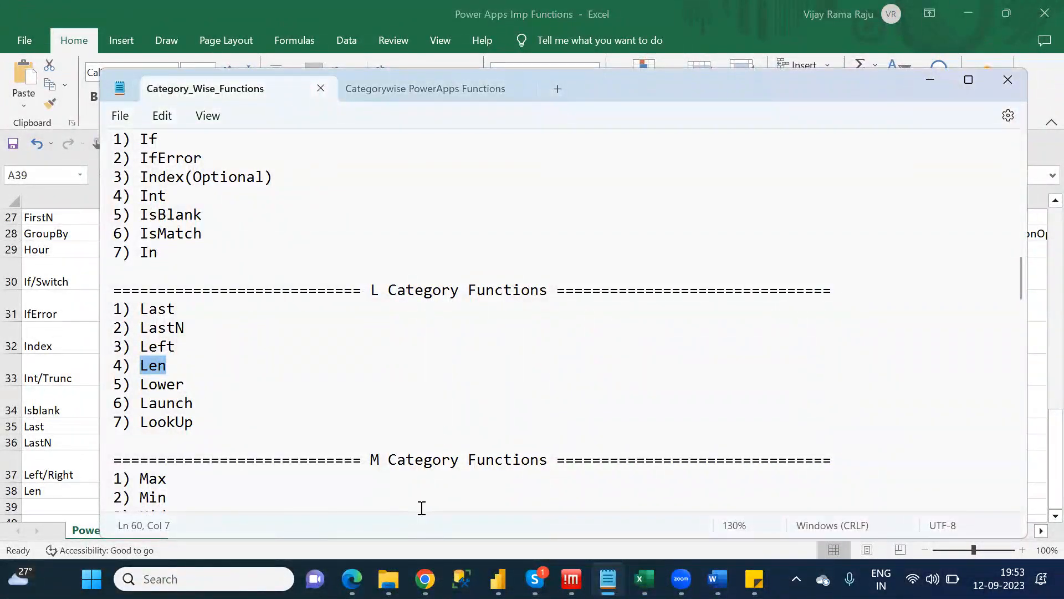
key(alt+Tab)
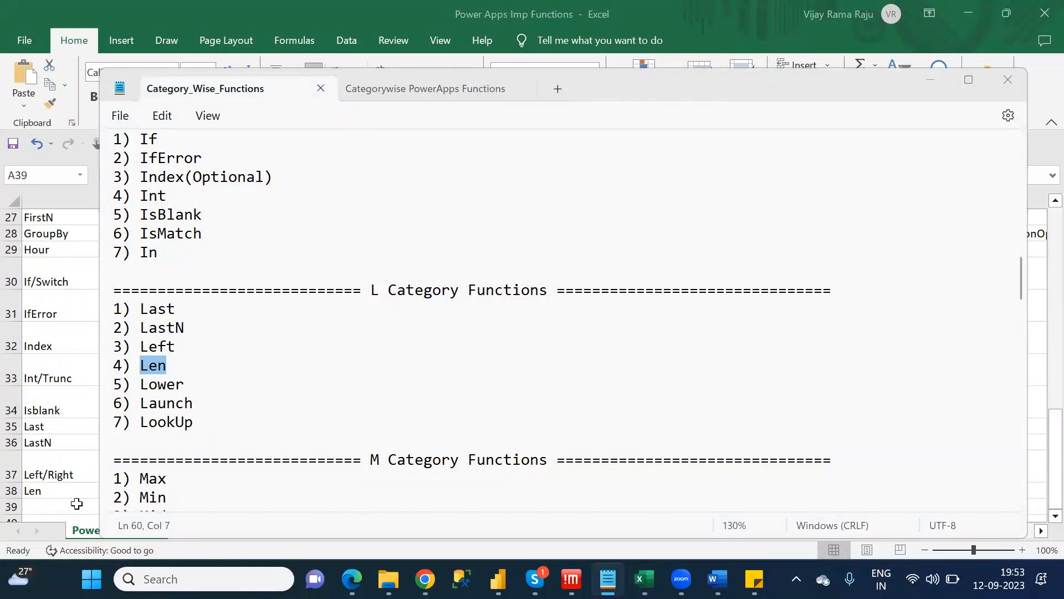
text(Low)
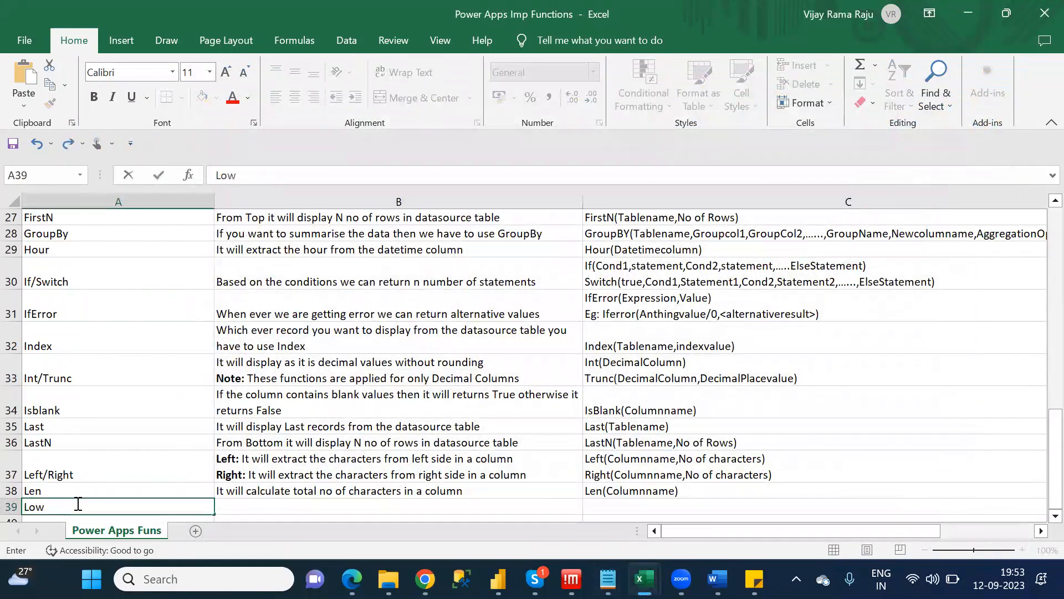
text(er/Upper)
key(Tab)
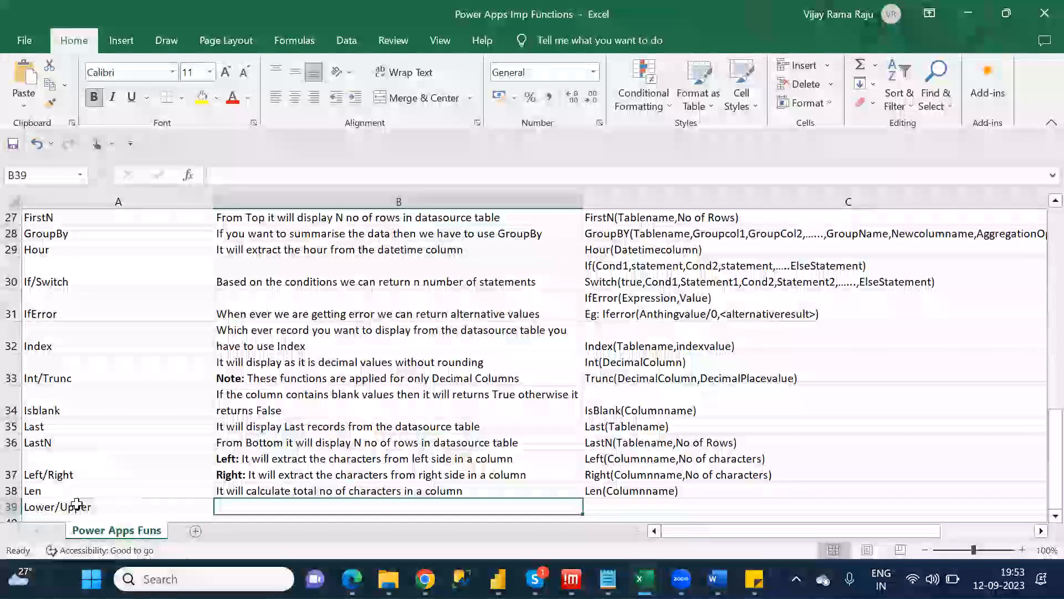
Enter a bold "Lower:" label in cell B39, followed by "It will convert into small letters in a column" in regular weight.
text(Lowe)
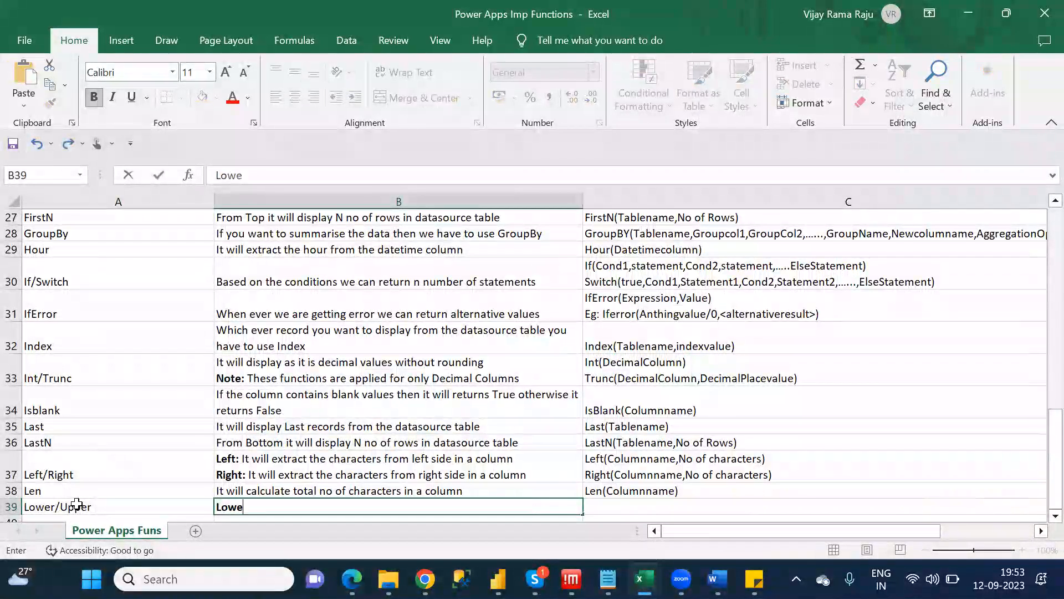
text(r:)
key(ctrl+b)
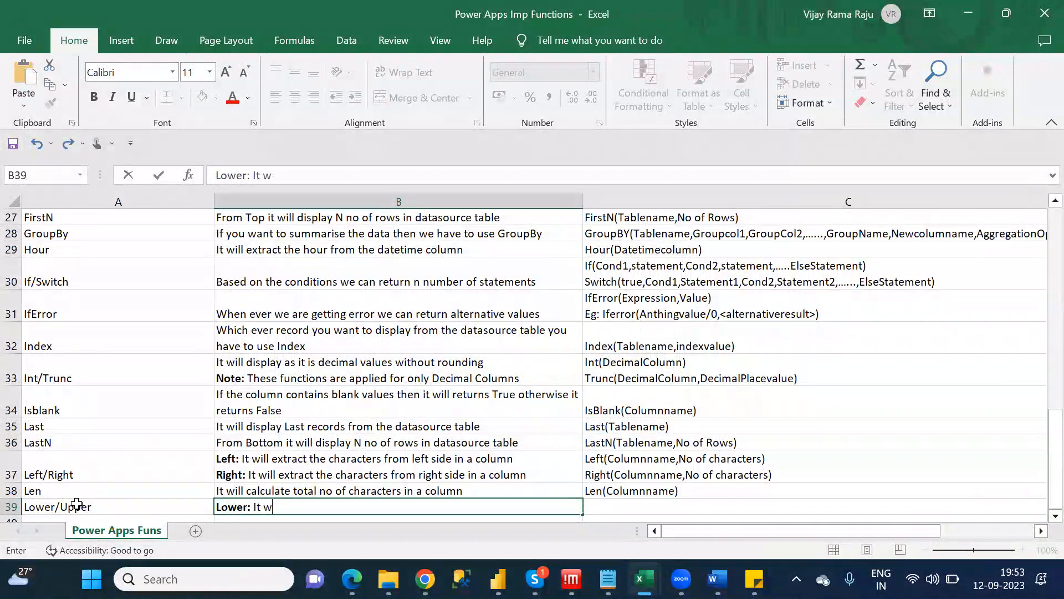
text(It will )
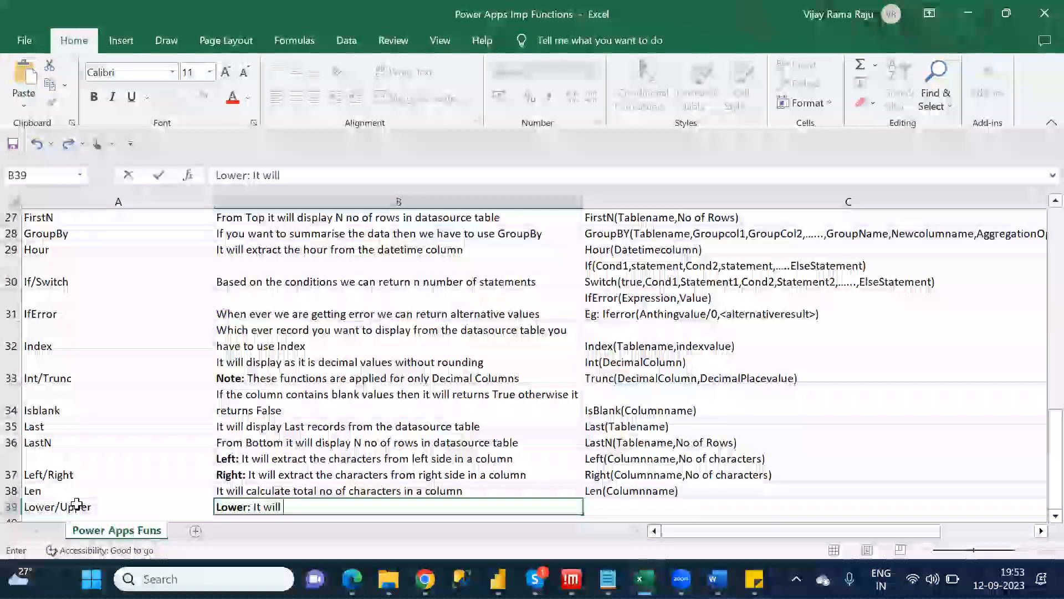
text(conve)
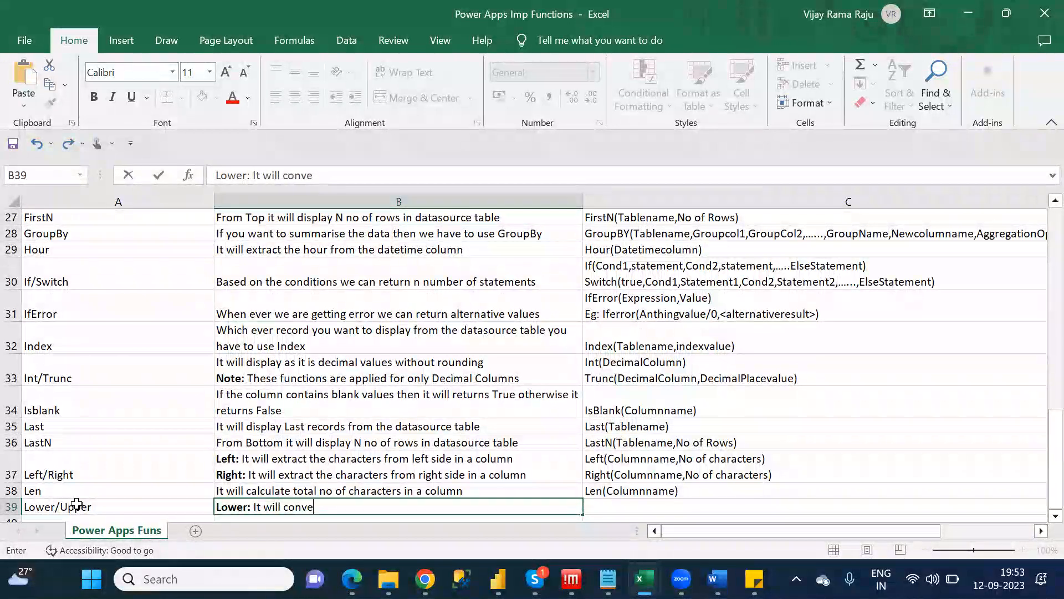
text(rt into small let)
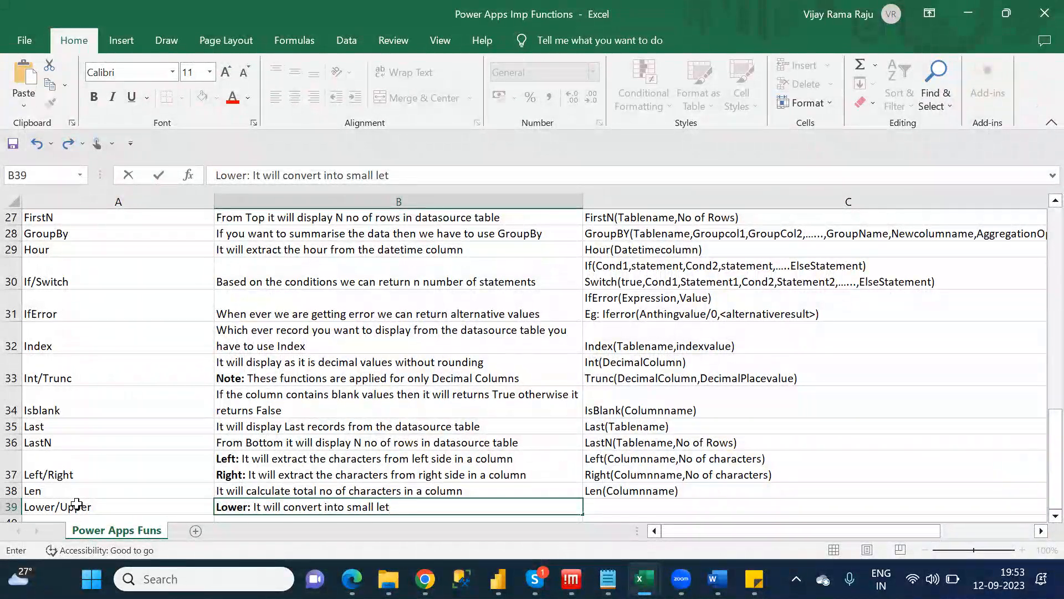
text(ters in a column)
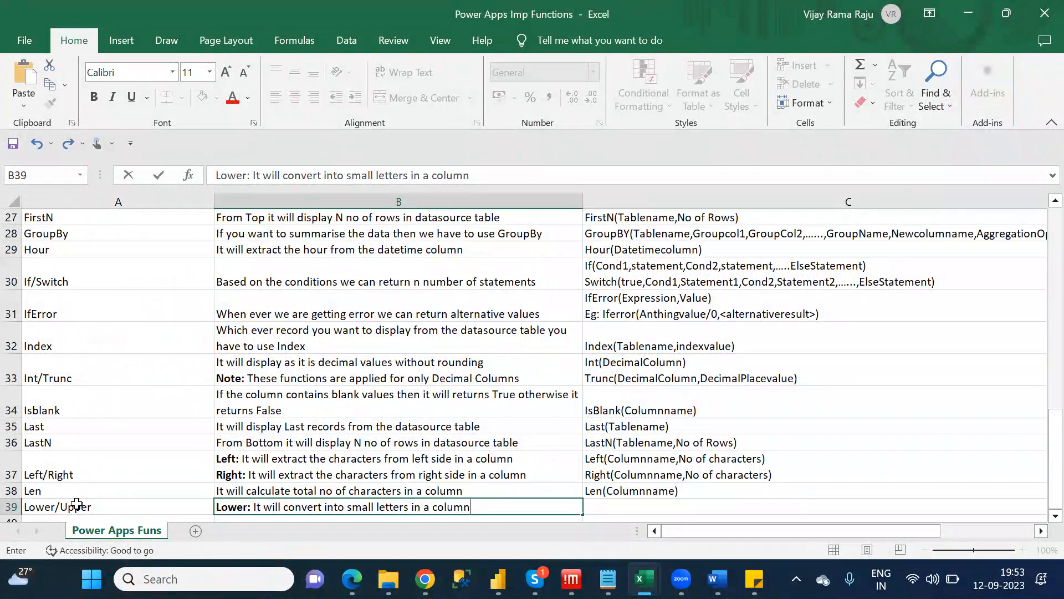
Add a second line to B39 with a bold "Upper:" label and "It will convert into capital letters in a column" in regular weight.
key(alt+Return)
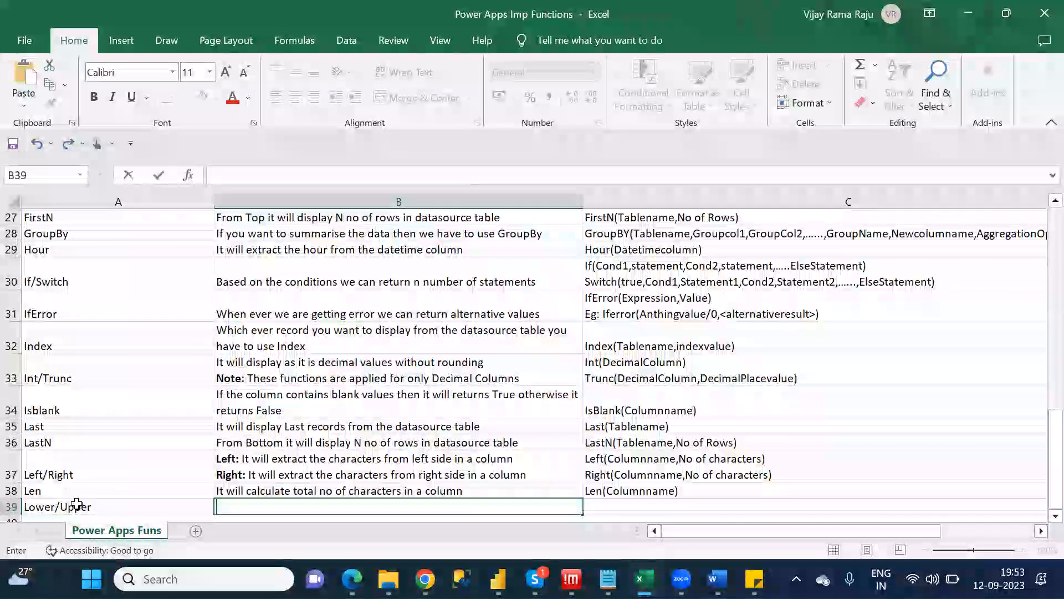
key(ctrl+b)
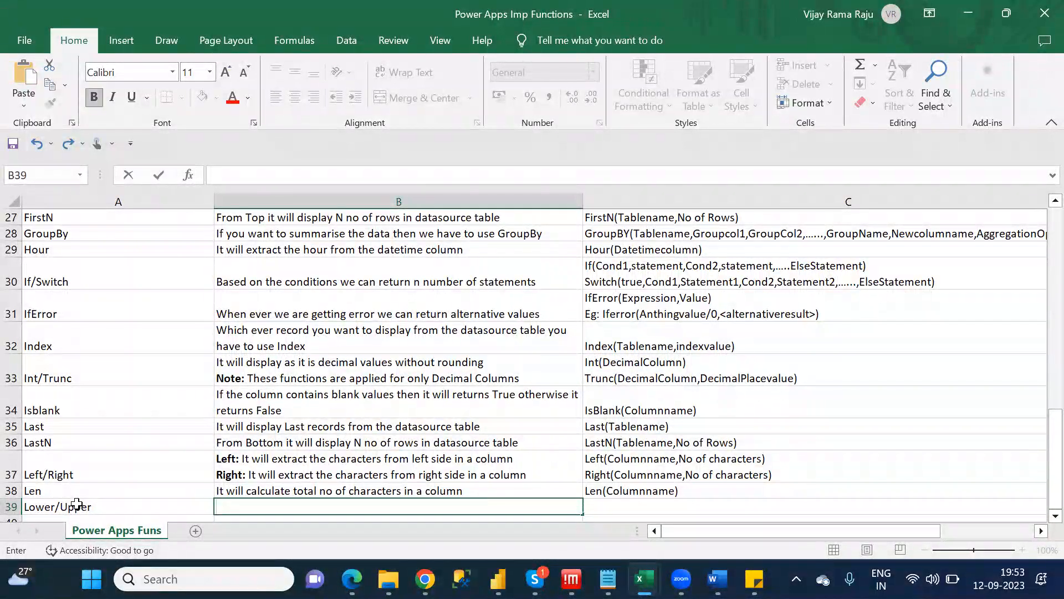
text(Upper:)
key(ctrl+b)
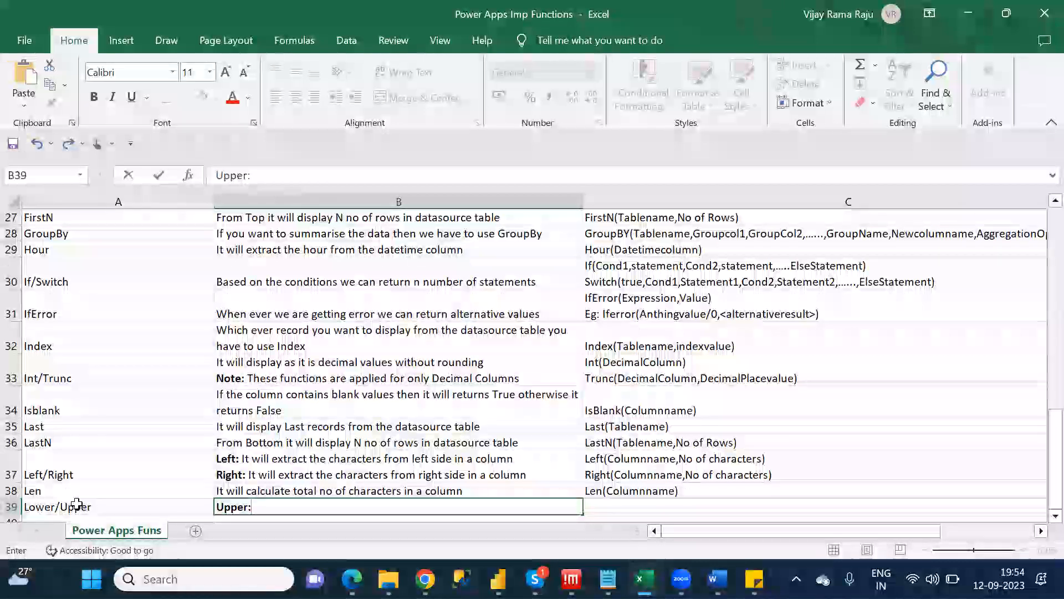
text(It will convert)
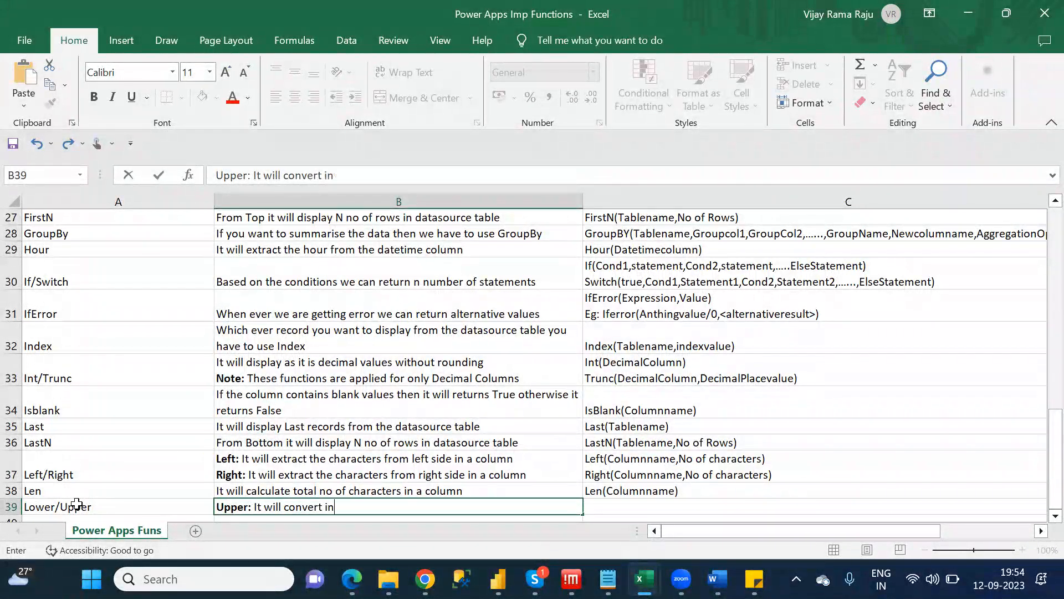
text(into cha)
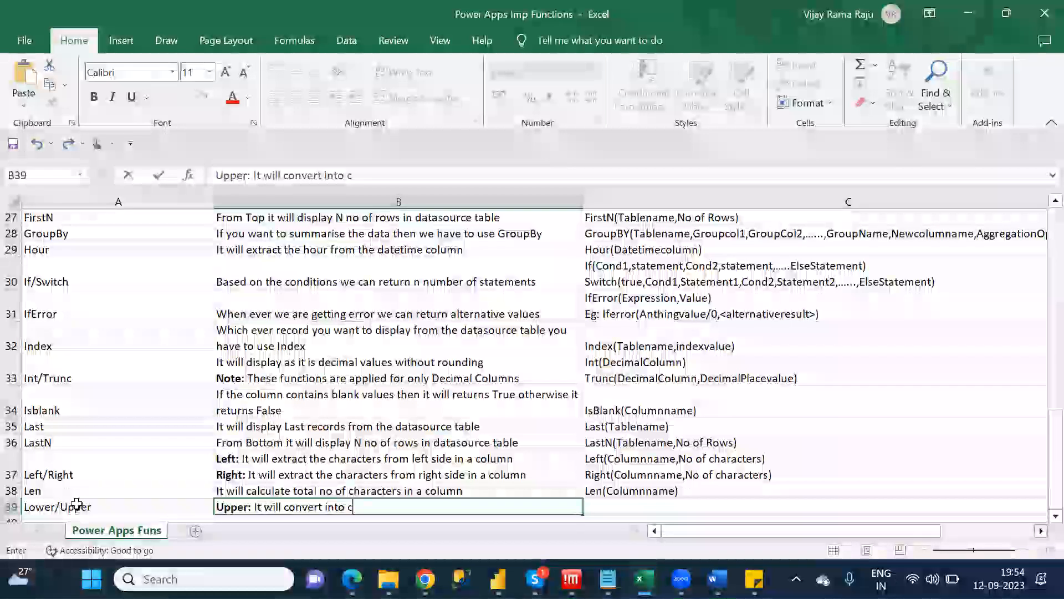
key(BackSpace)
key(BackSpace)
text(a)
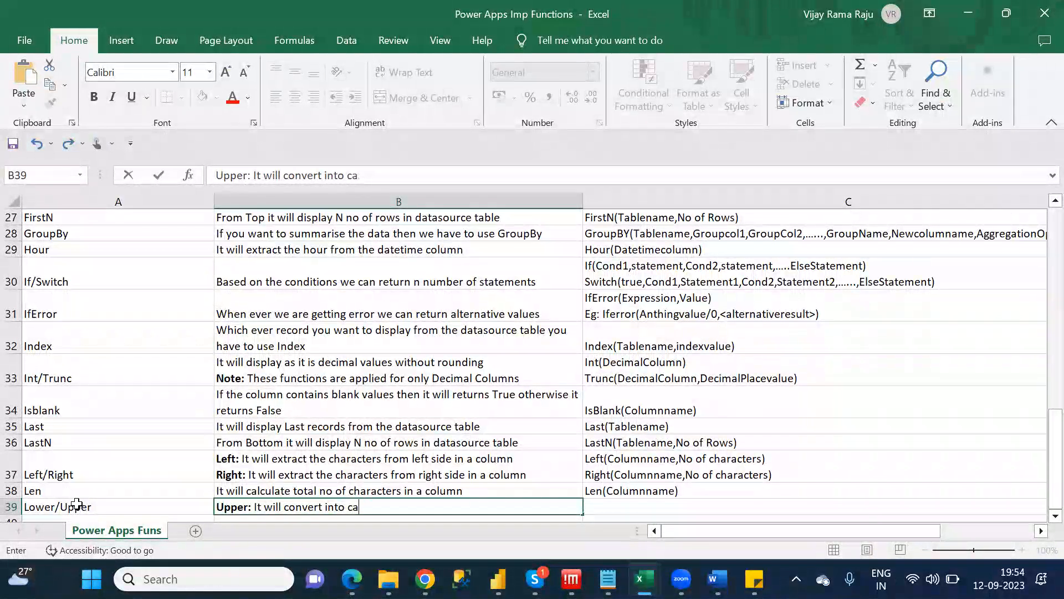
text(pital letters)
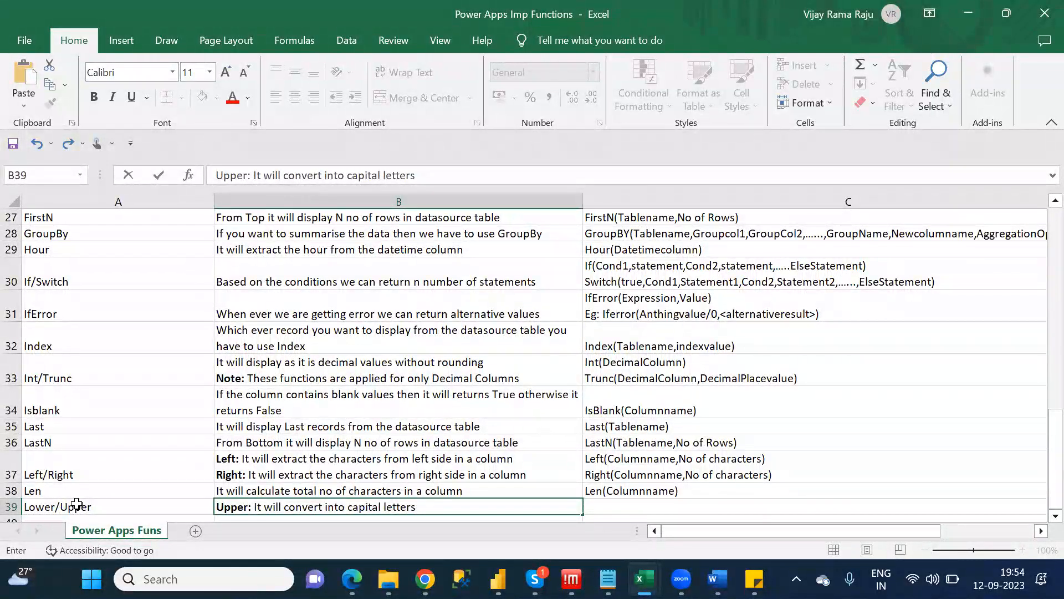
text( in a column)
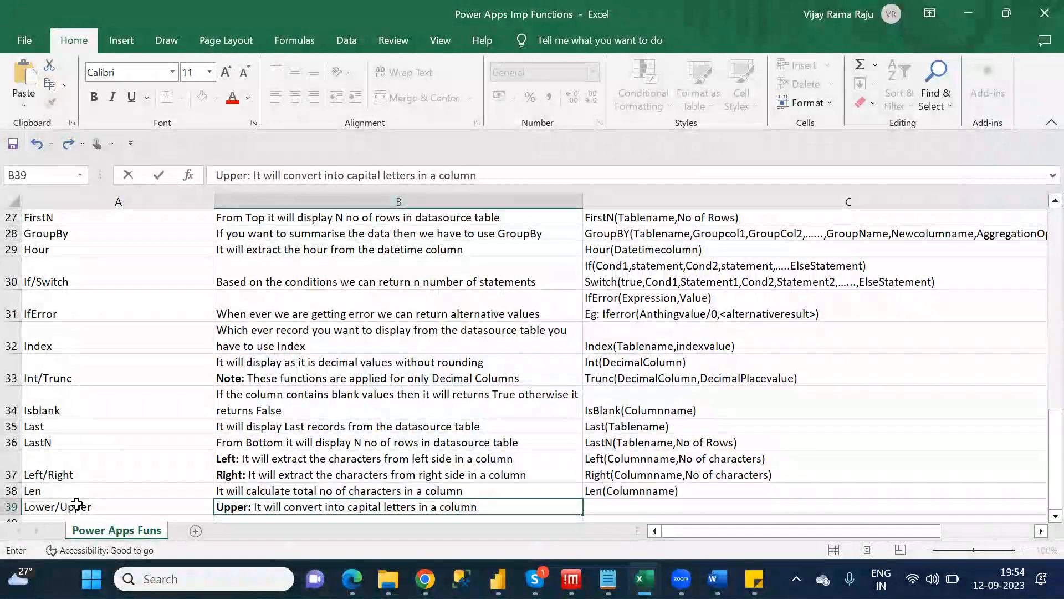
key(Tab)
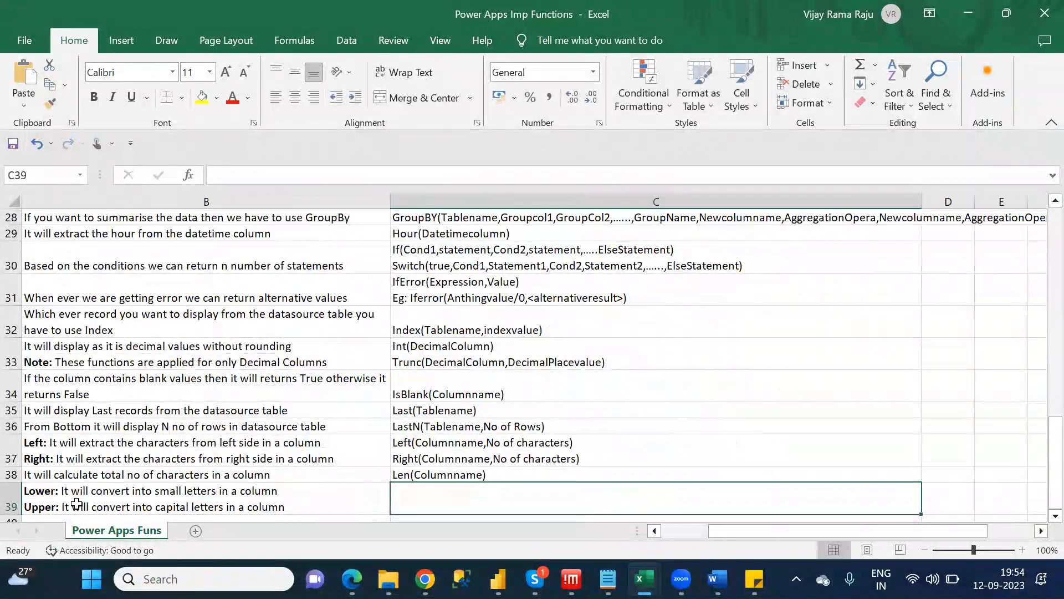
Enter the syntaxes "Lower(Columnname)" and "Upper(Columnname)" on two lines within cell C39.
text(Lower)
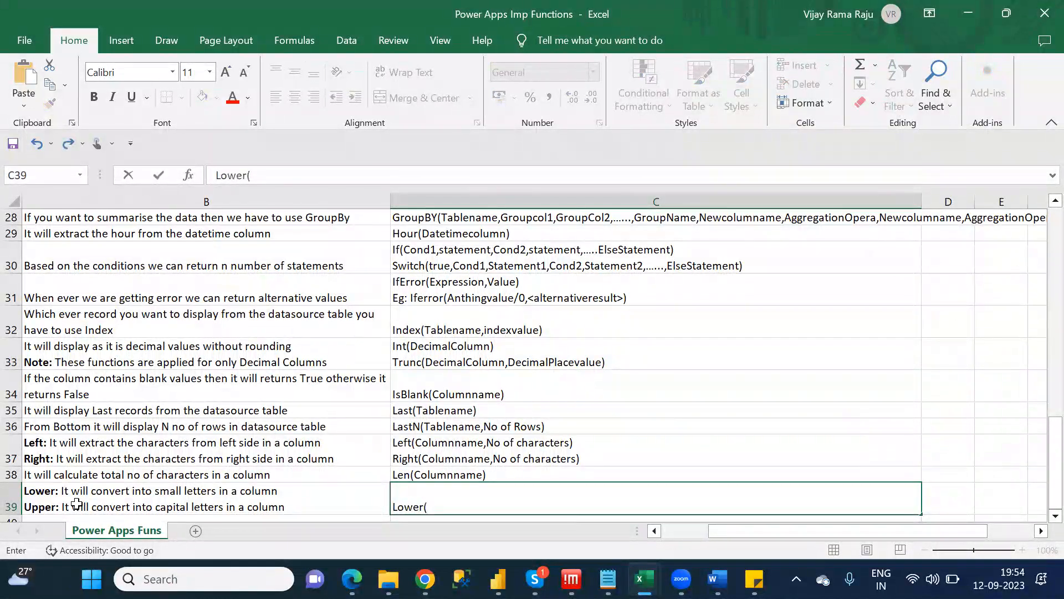
text((Columnname))
key(alt+Return)
text(Upper)
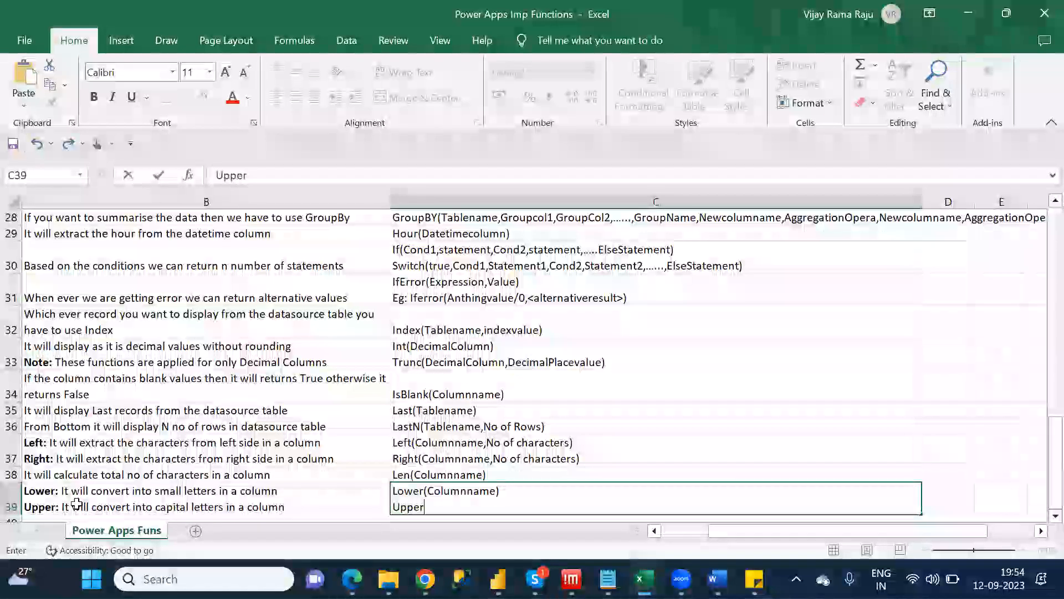
text(()
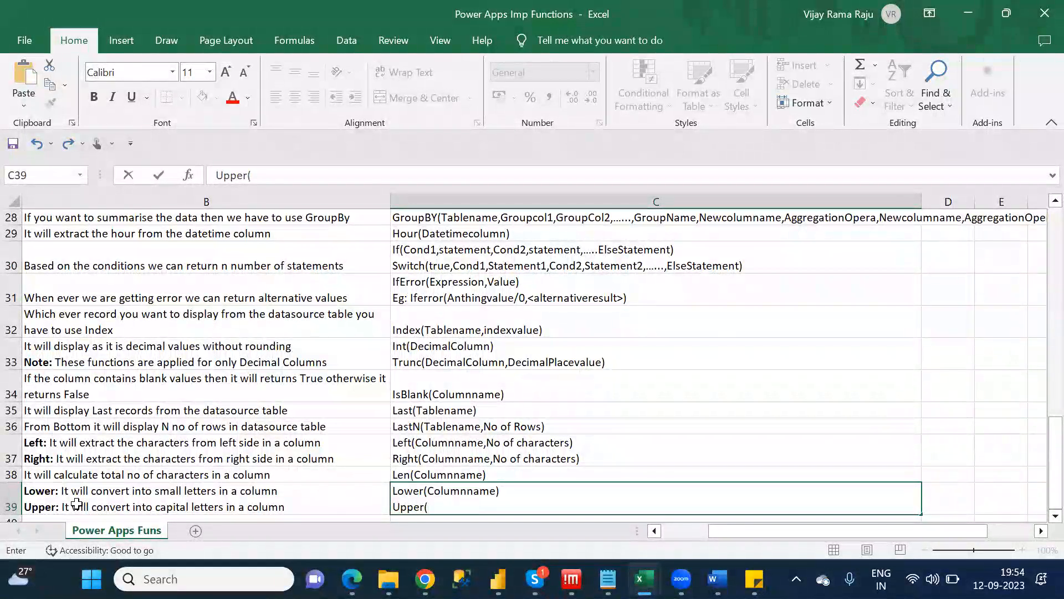
text(Columnname)
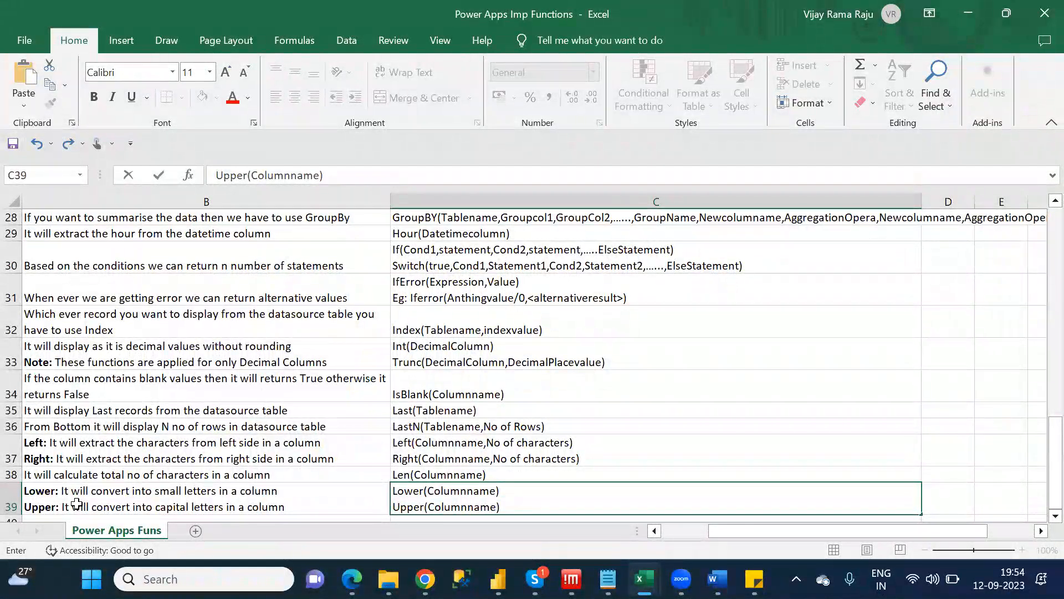
text())
key(Return)
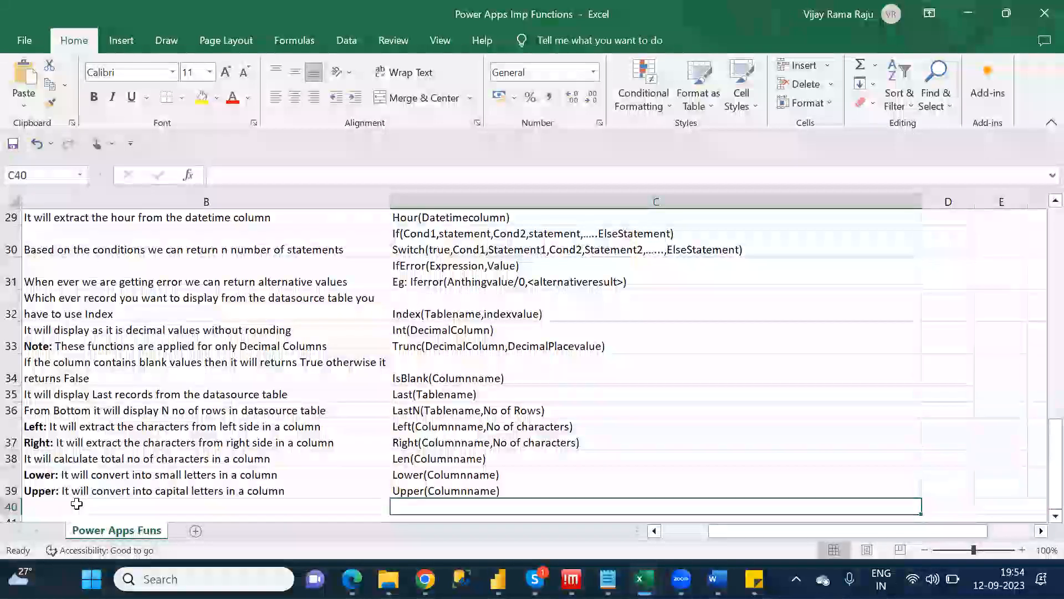
Check the L category in the Notepad functions list and enter Launch as the function name in cell A40 of the Excel sheet.
key(Left)
key(Left)
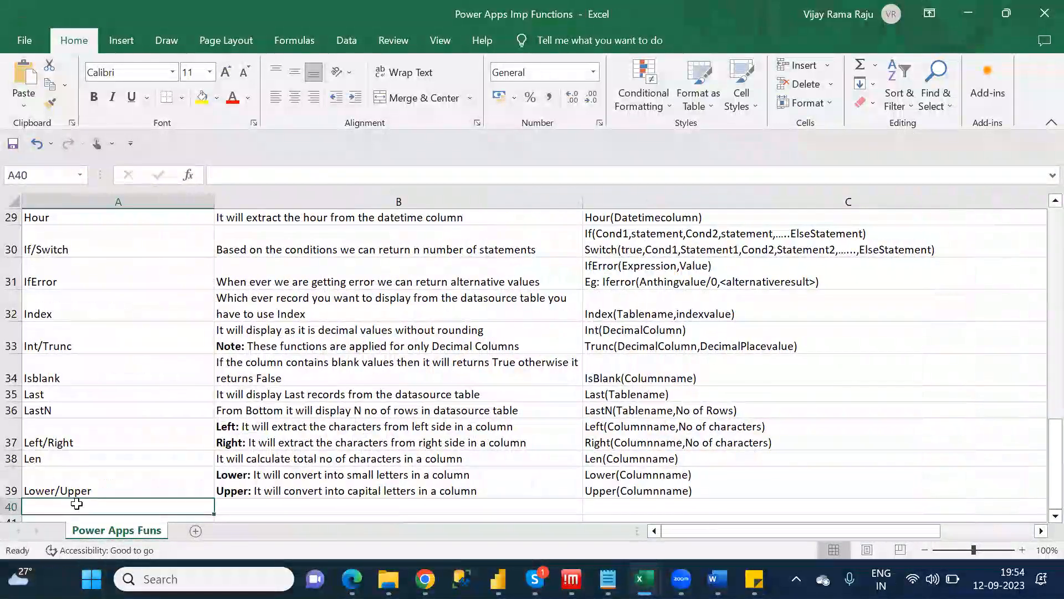
key(alt+Tab)
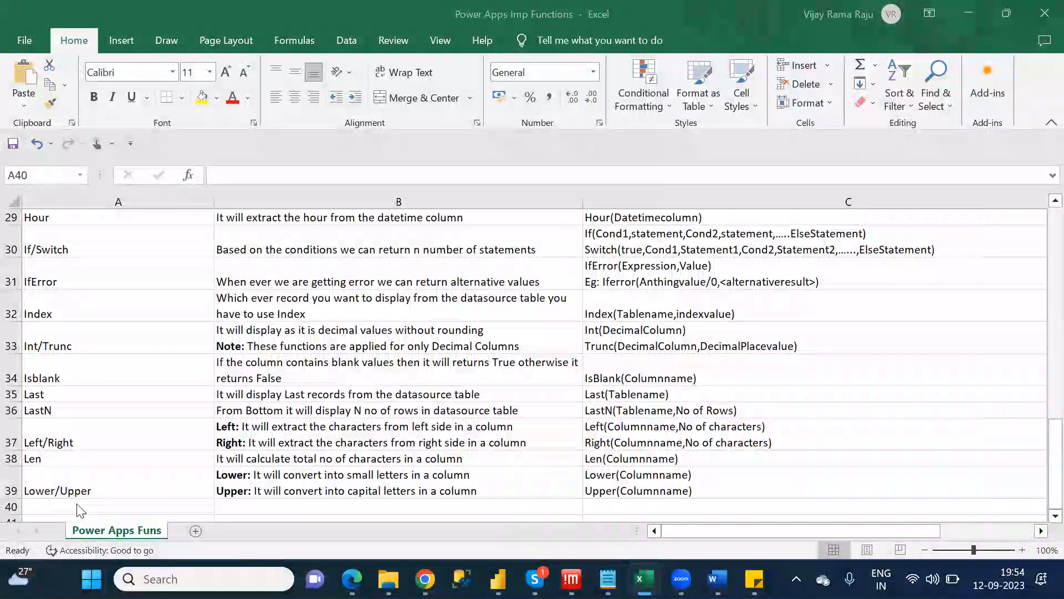
key(alt+Tab)
key(alt+Tab)
key(Down)
key(Down)
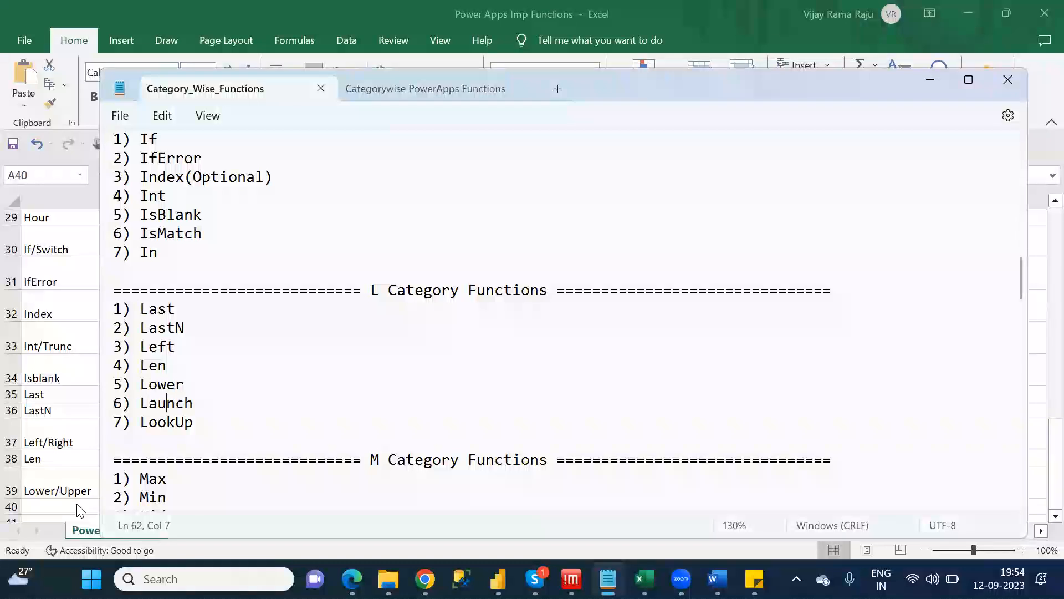
key(alt+Tab)
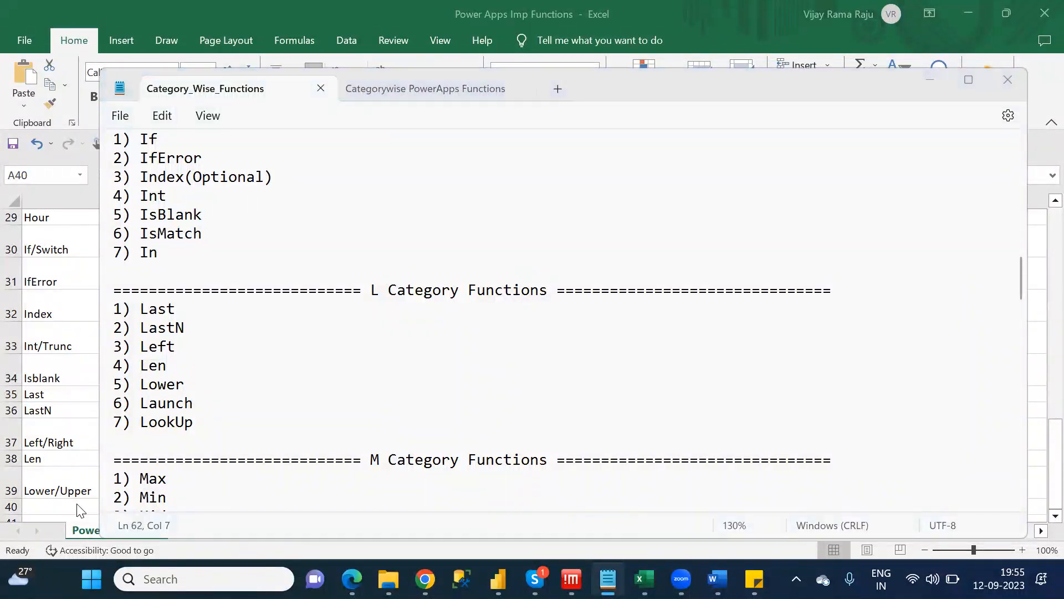
key(alt+Tab)
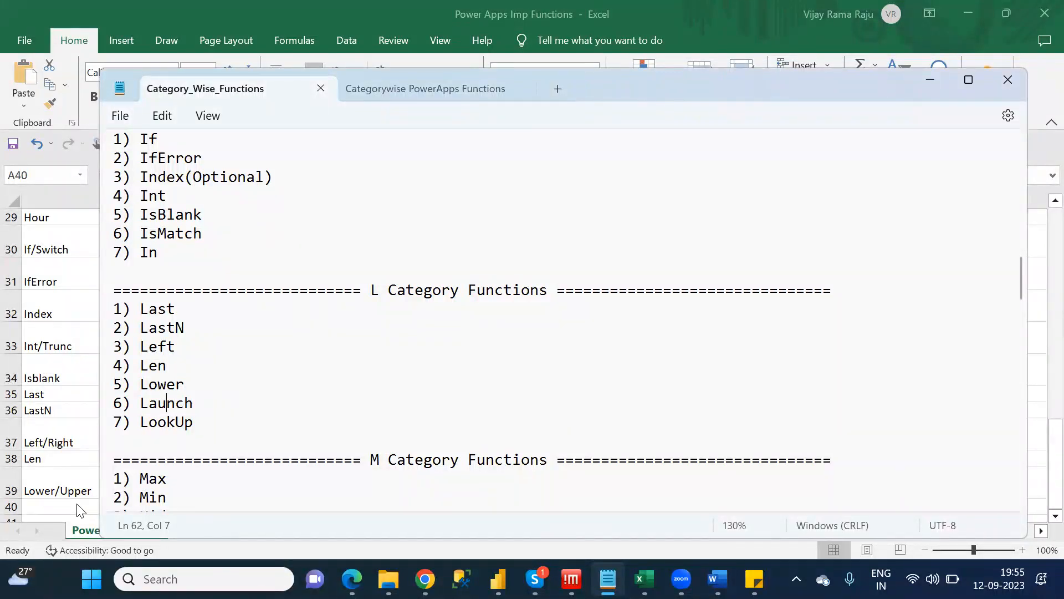
click(77, 504)
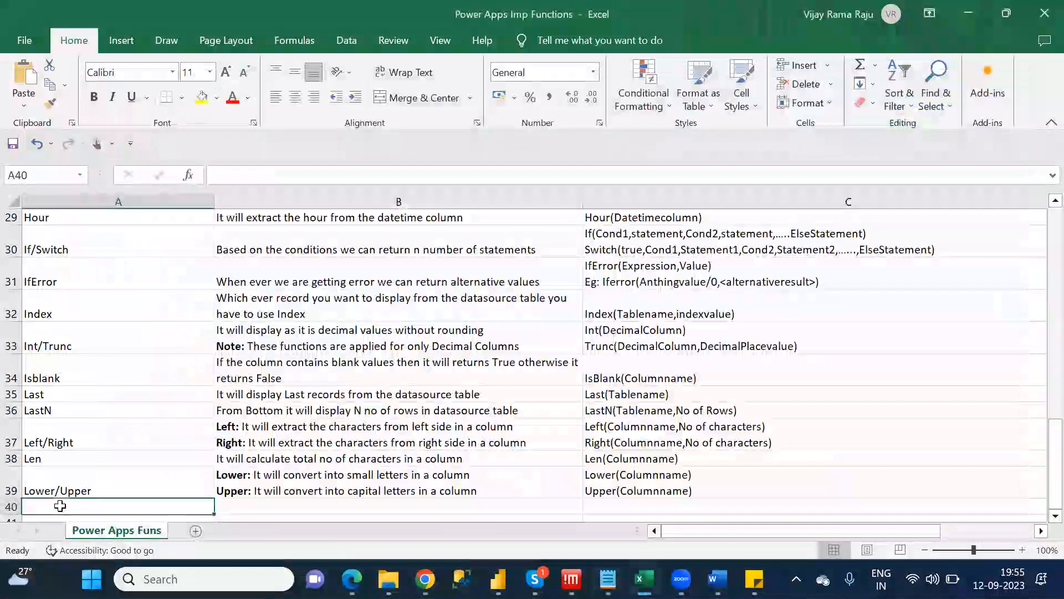
text(Launch)
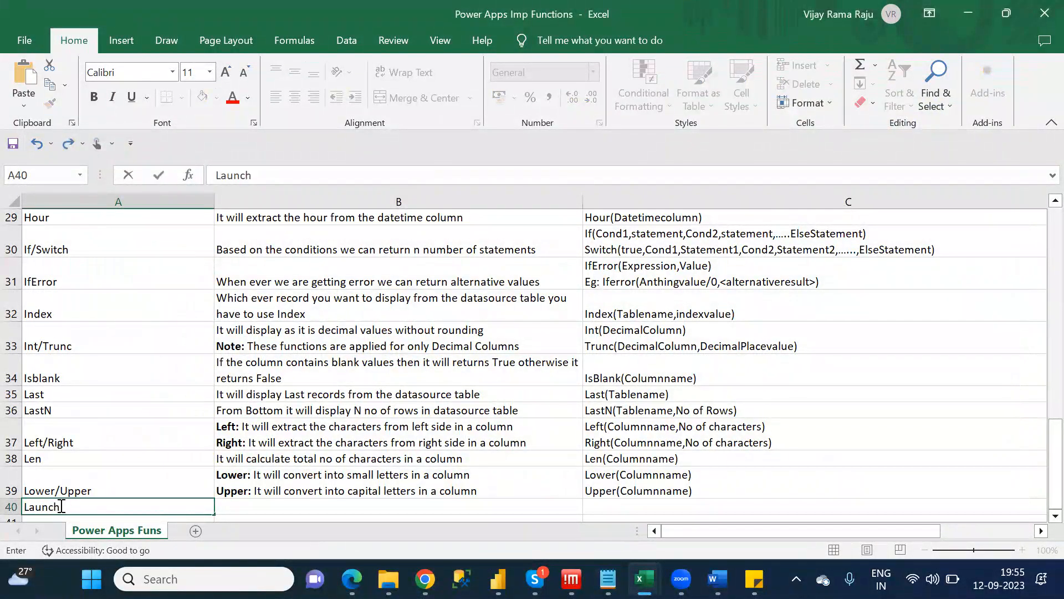
key(Tab)
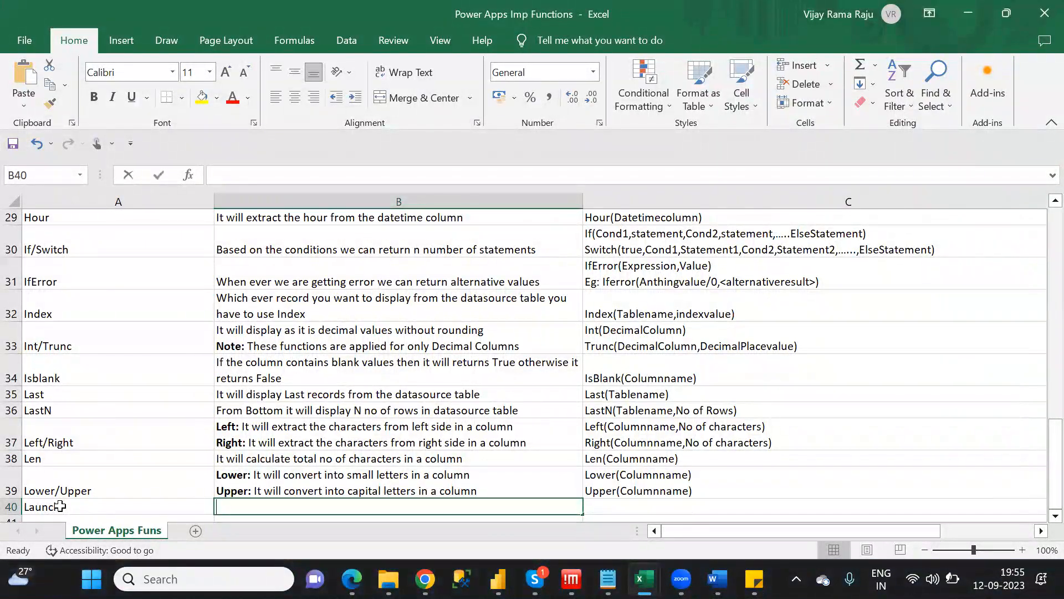
Enter the description "What ever url you mentioned that it will open in a new tab" for Launch in cell B40.
text(It wil)
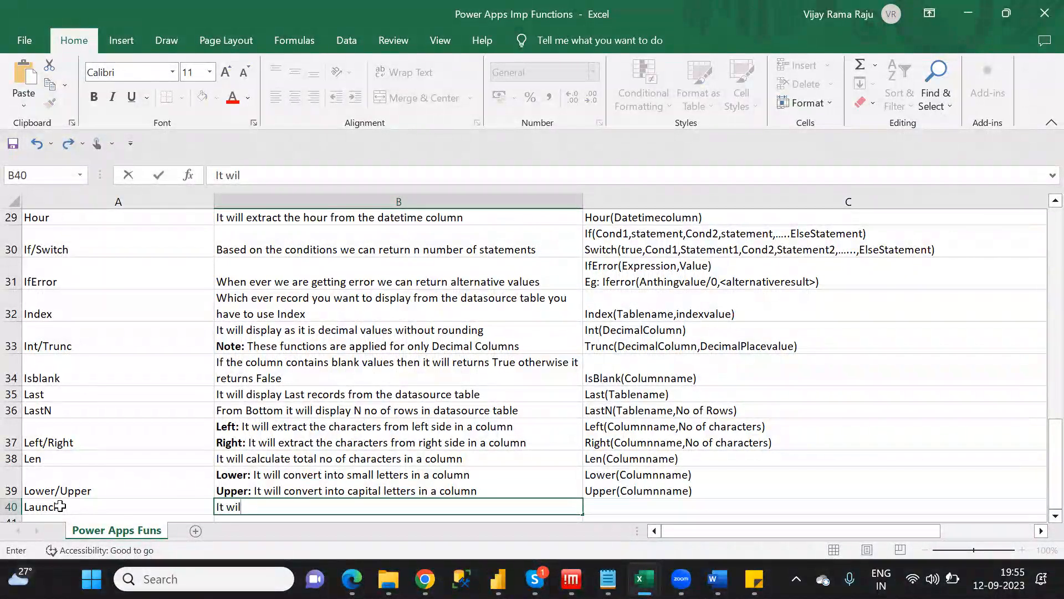
key(BackSpace)
key(BackSpace)
key(BackSpace)
key(BackSpace)
key(BackSpace)
text(What )
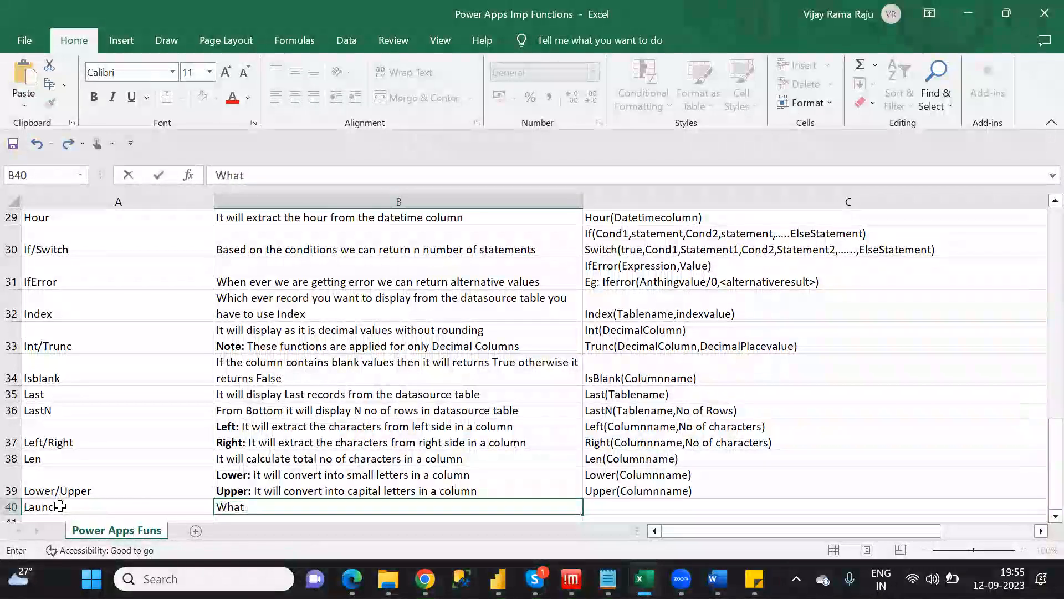
text(ever url you)
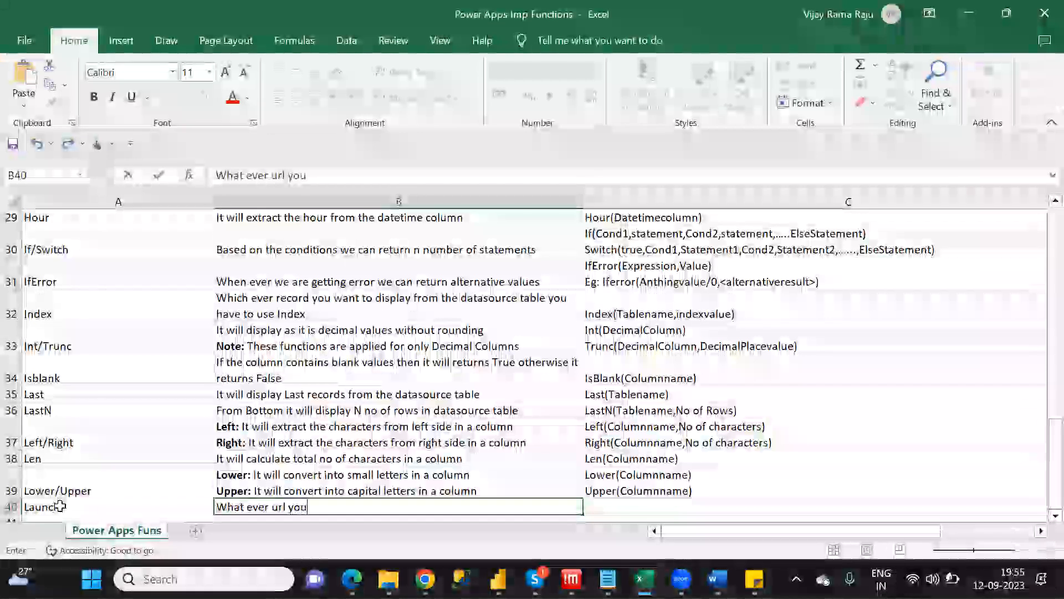
text( mention)
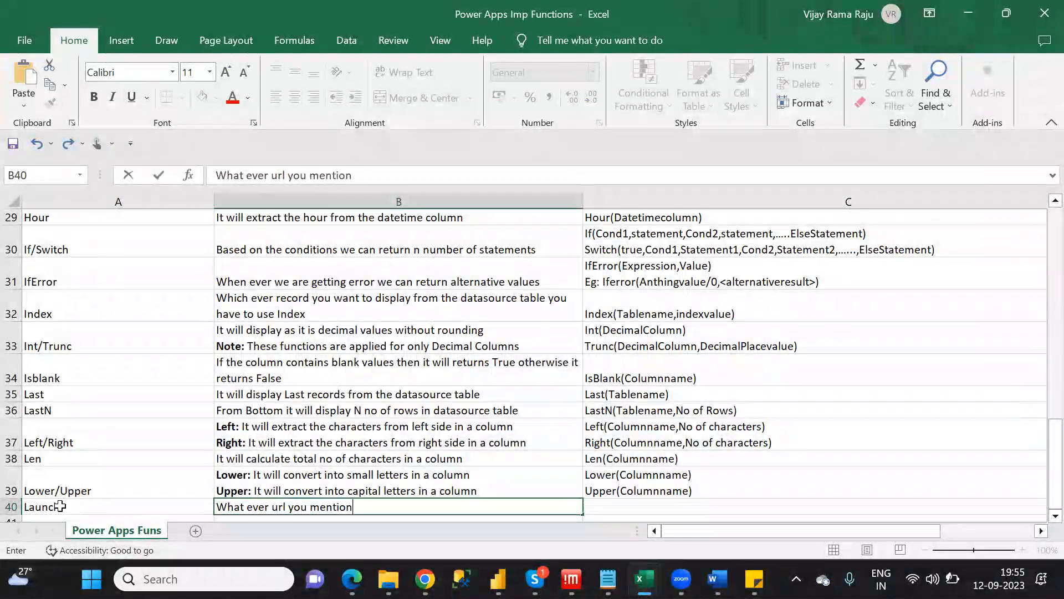
text(ed that it will op)
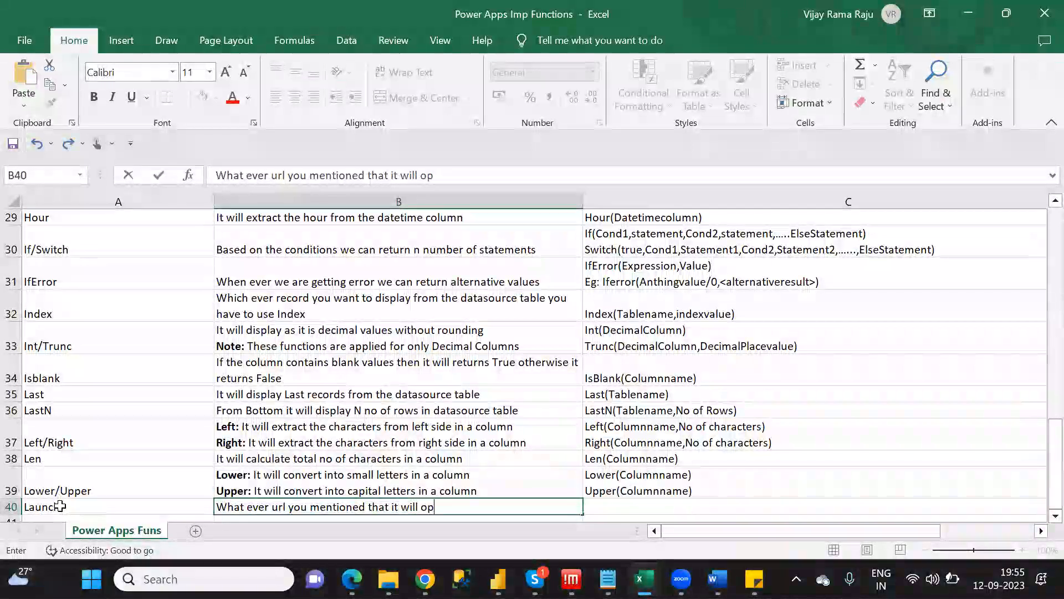
text(en i)
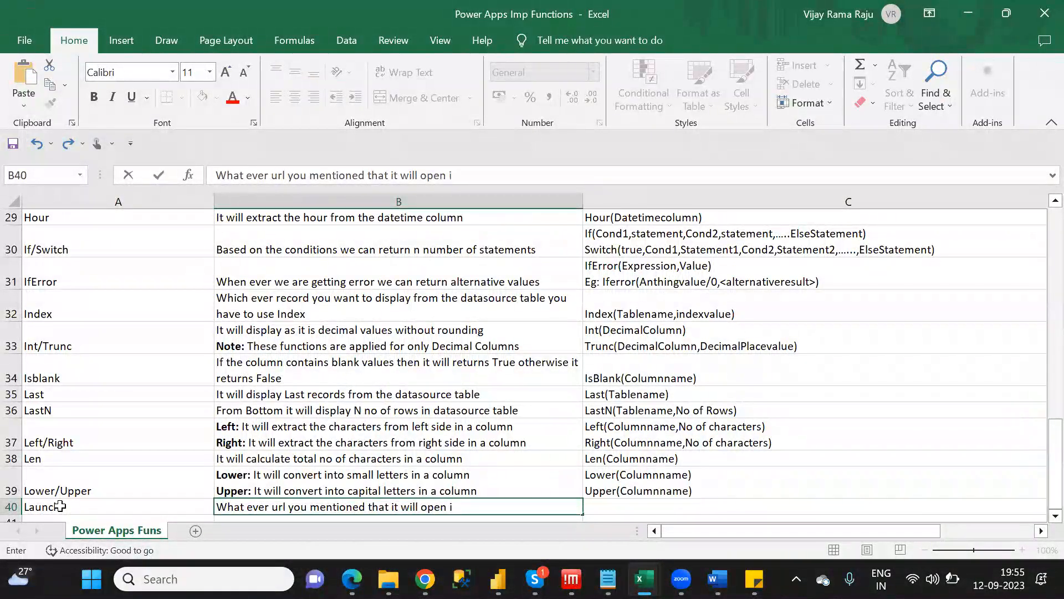
text(n a new tabl)
key(Tab)
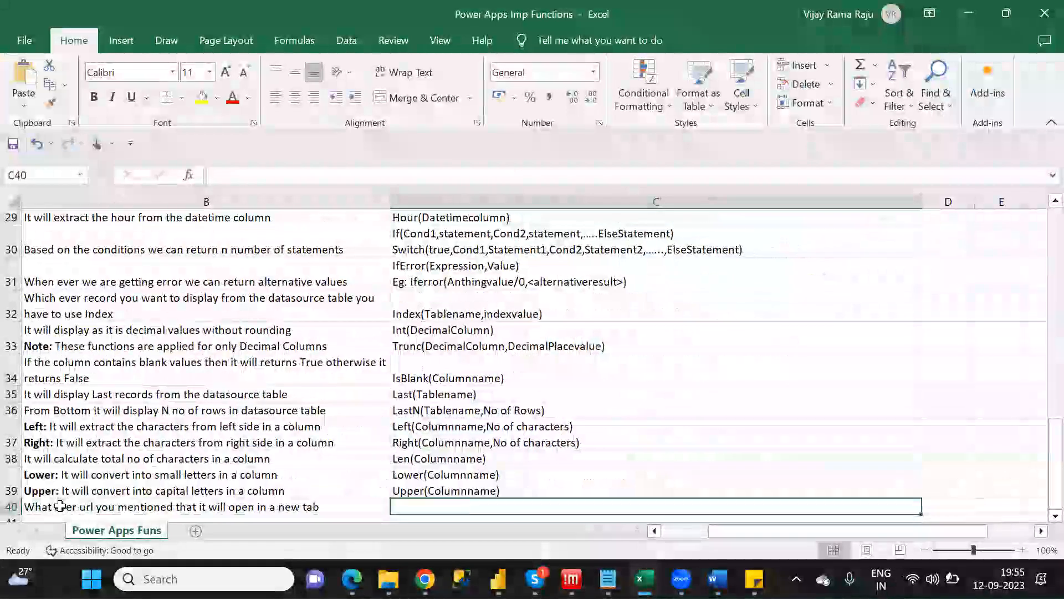
Enter the syntax Launch("url") in cell C40.
text(Launc)
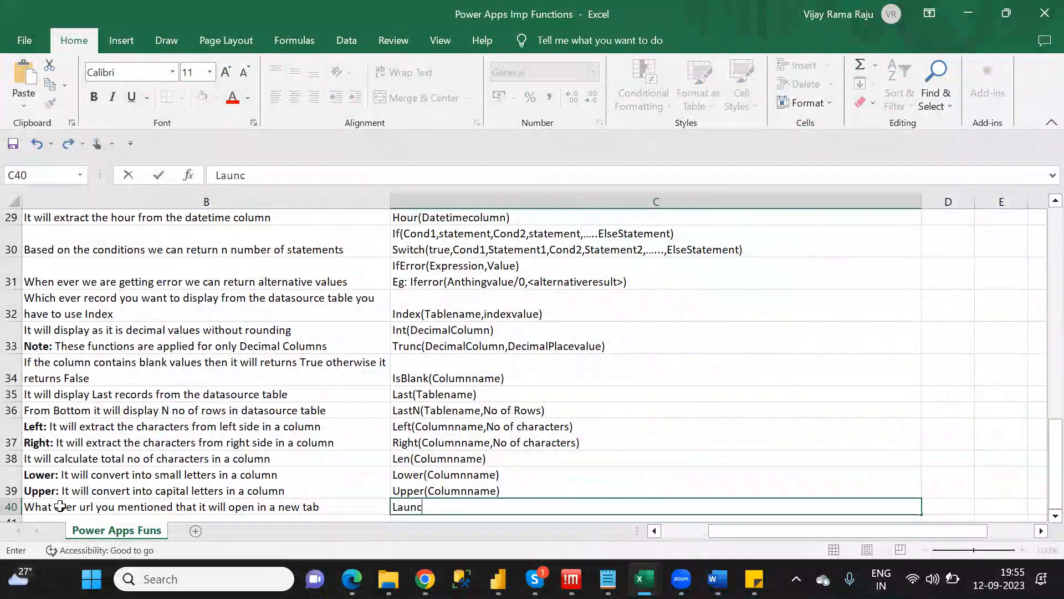
text(h()
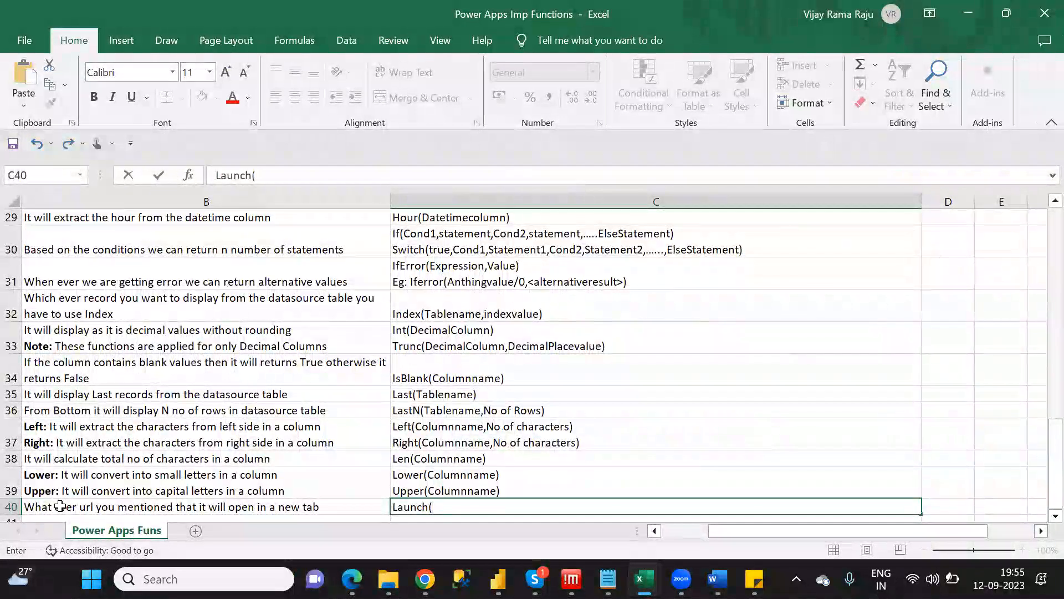
click(60, 506)
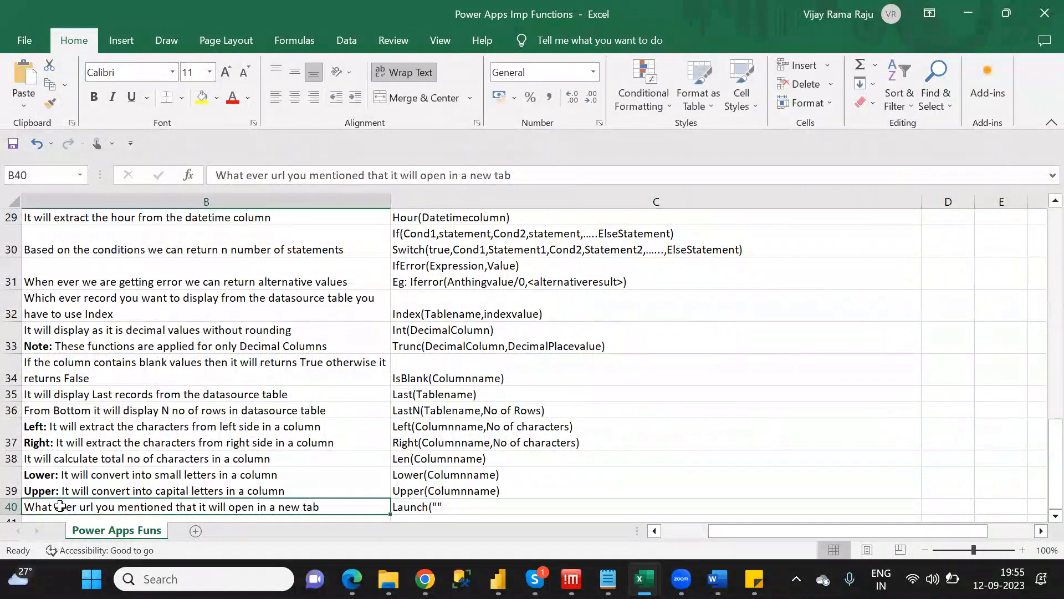
click(435, 506)
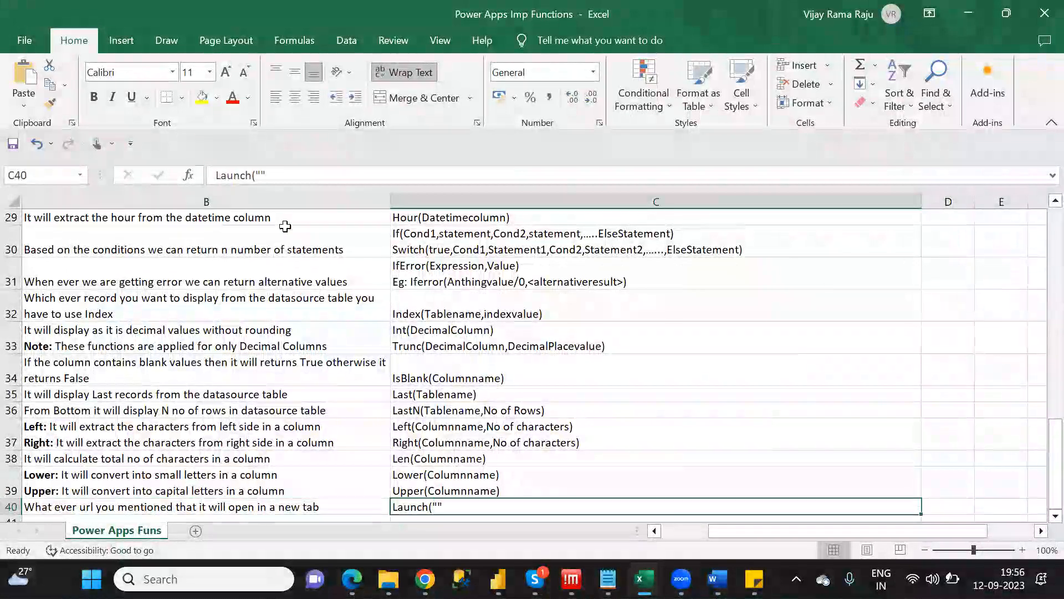
click(262, 175)
text(url)
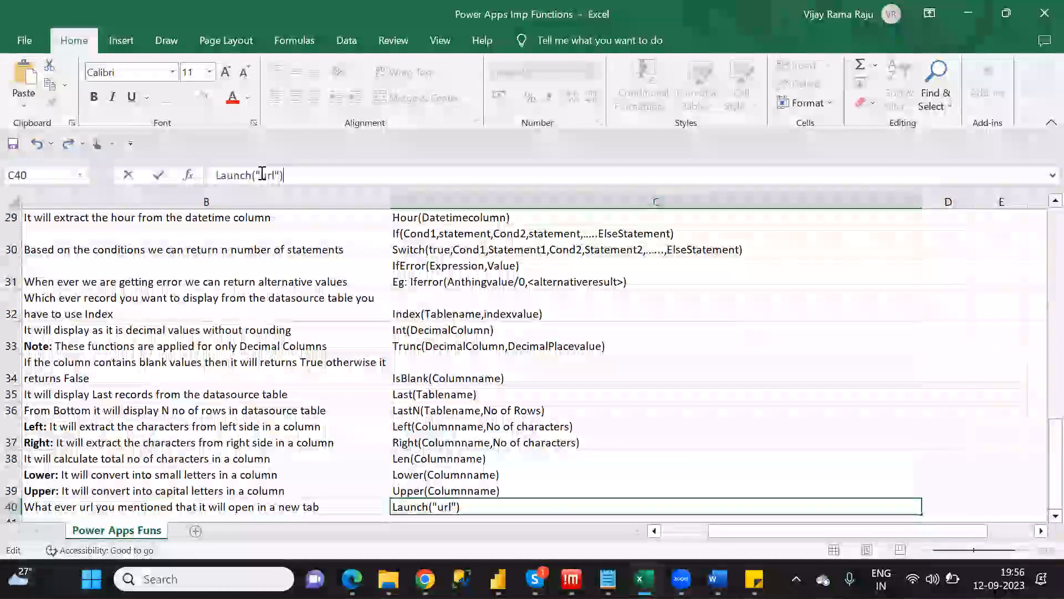
click(312, 506)
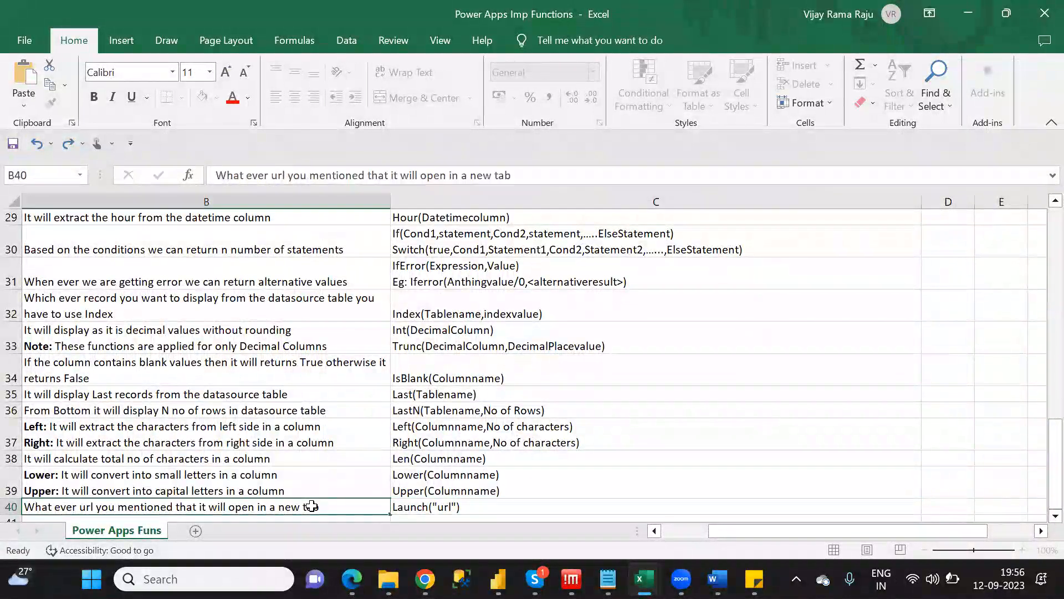
Check the L category in the Notepad functions list and enter Lookup as the function name in cell A41 of the Excel sheet.
key(Down)
key(Left)
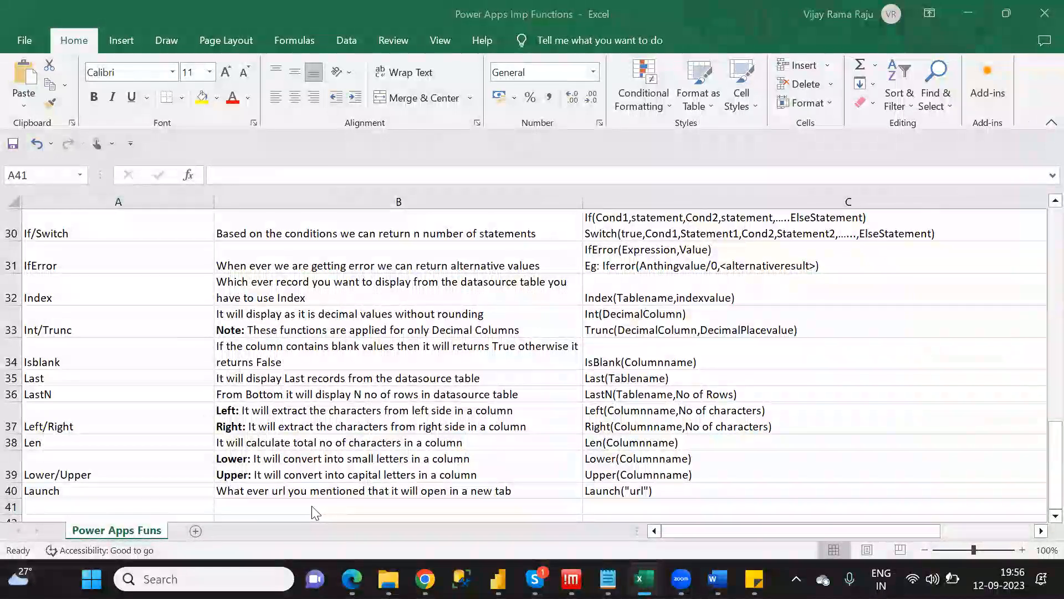
key(alt+Tab)
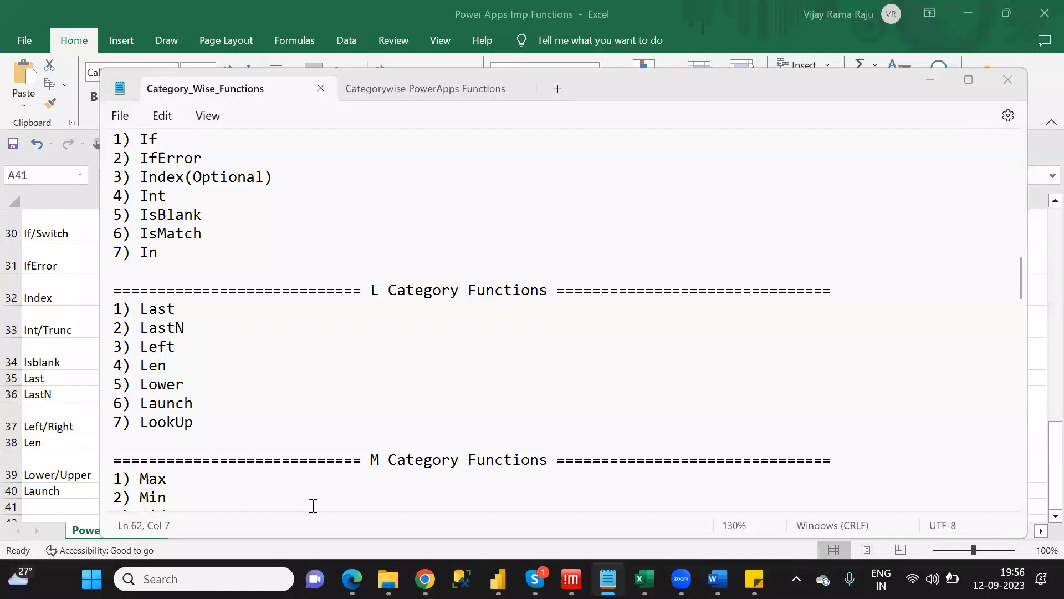
key(alt+Tab)
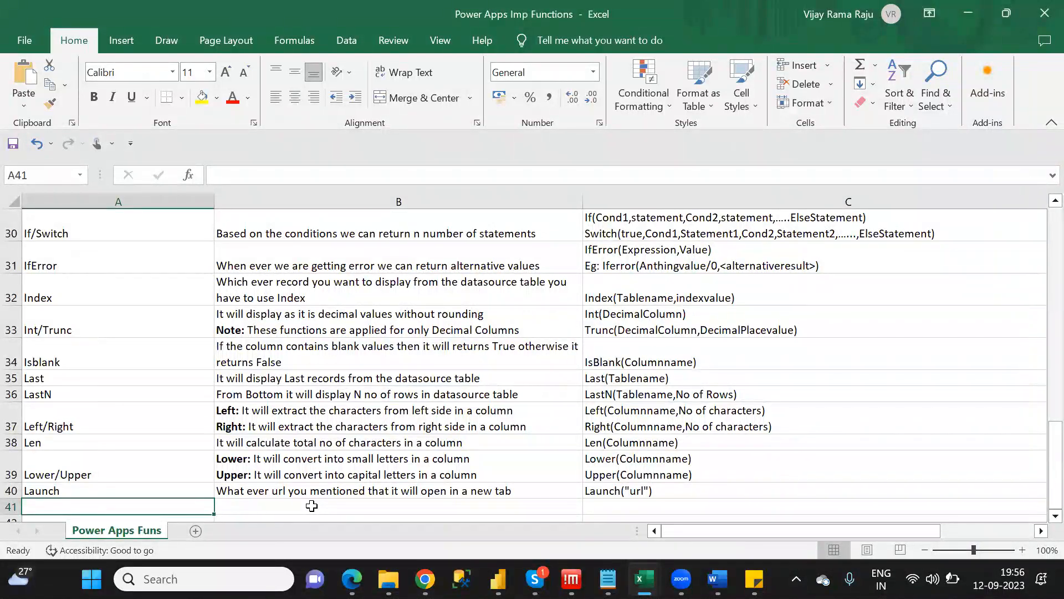
text(Lookup)
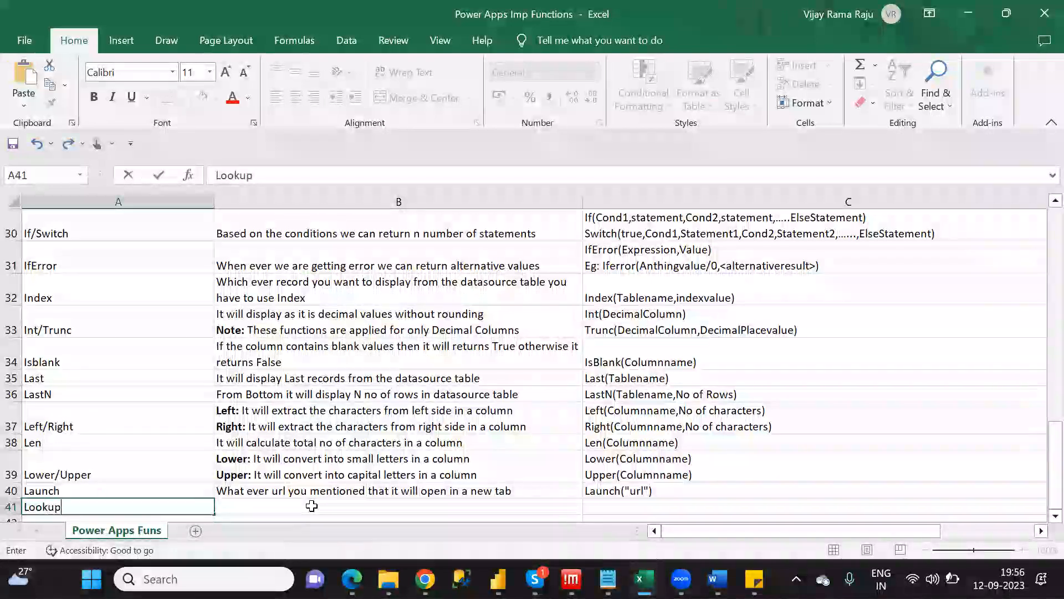
key(ctrl+Return)
Enter the description "It will acts like where condition" for Lookup in cell B41.
click(311, 506)
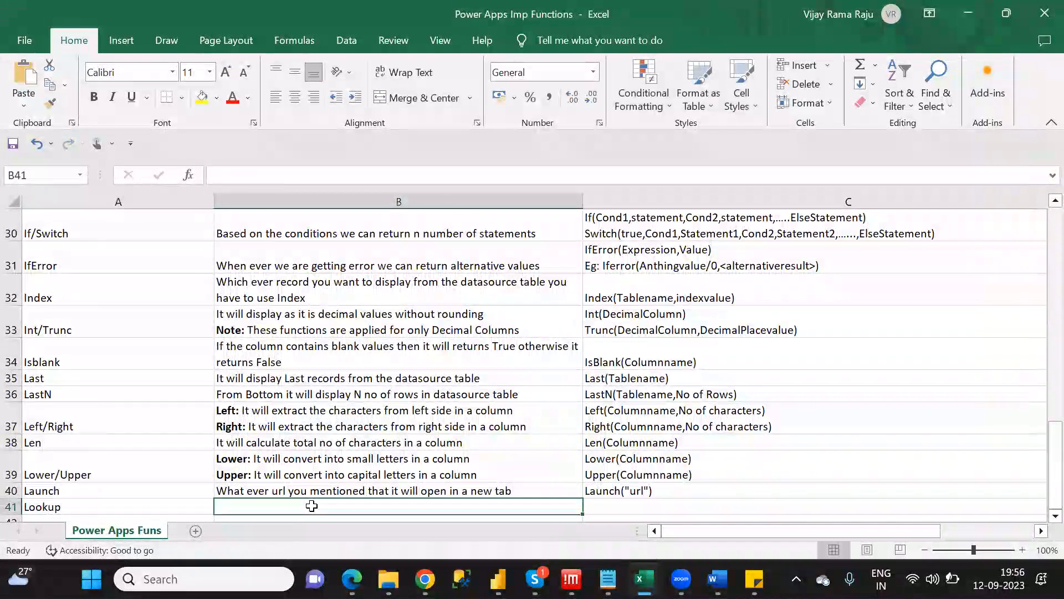
text(It)
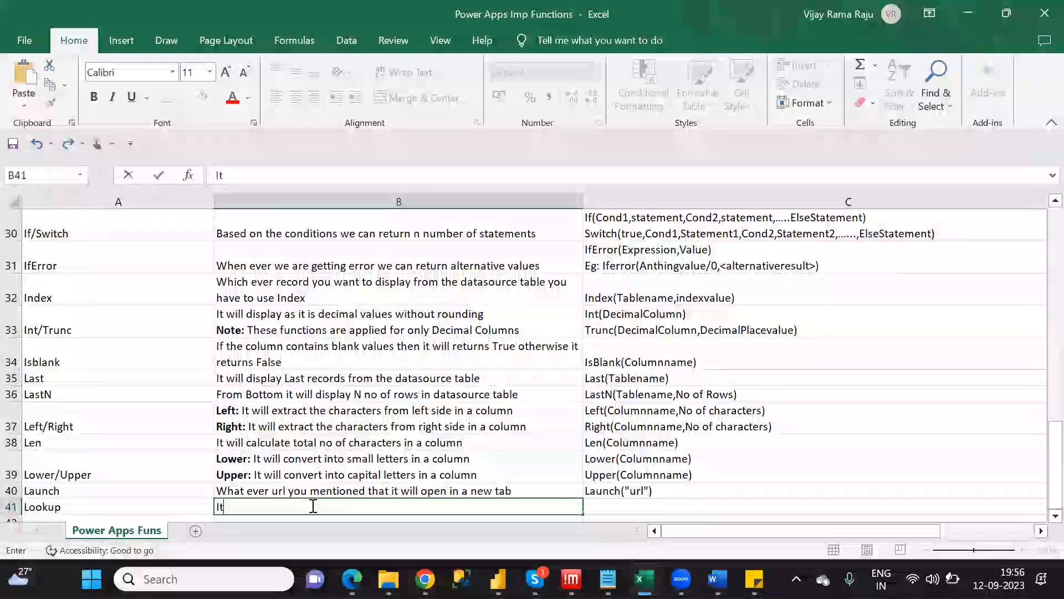
key(BackSpace)
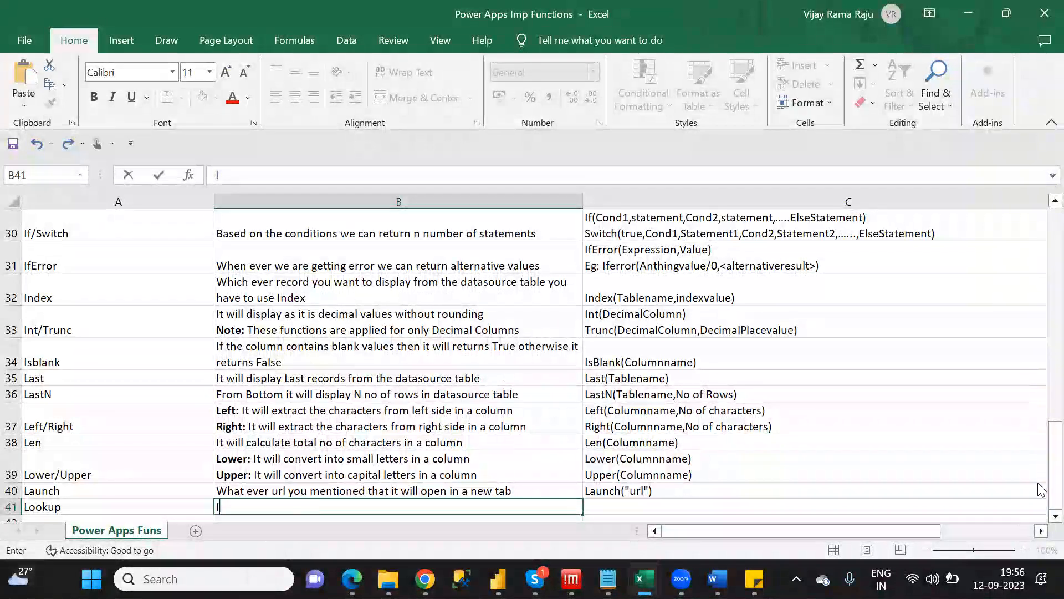
mouse_move(1039, 485)
mouse_down()
mouse_move(1041, 353)
mouse_move(1040, 480)
mouse_up()
click(241, 512)
text(I)
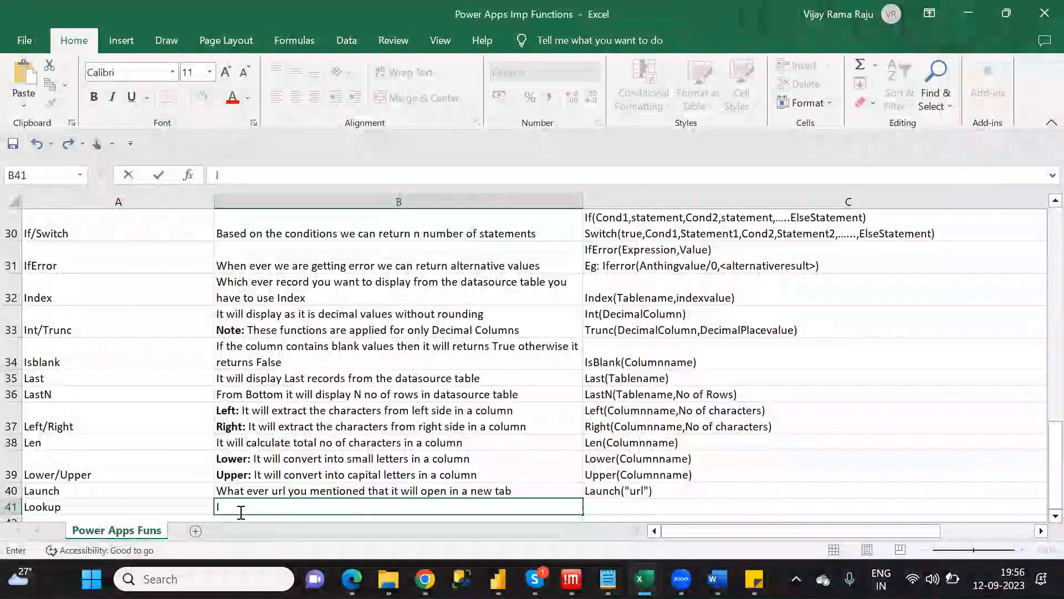
text(t will acts like where condition)
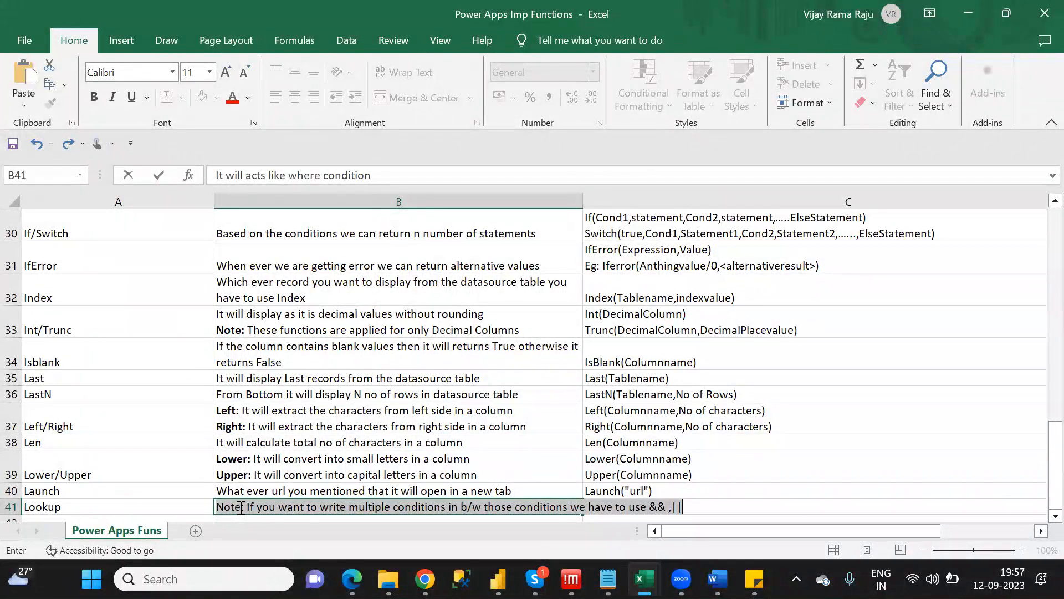
click(241, 507)
text(:)
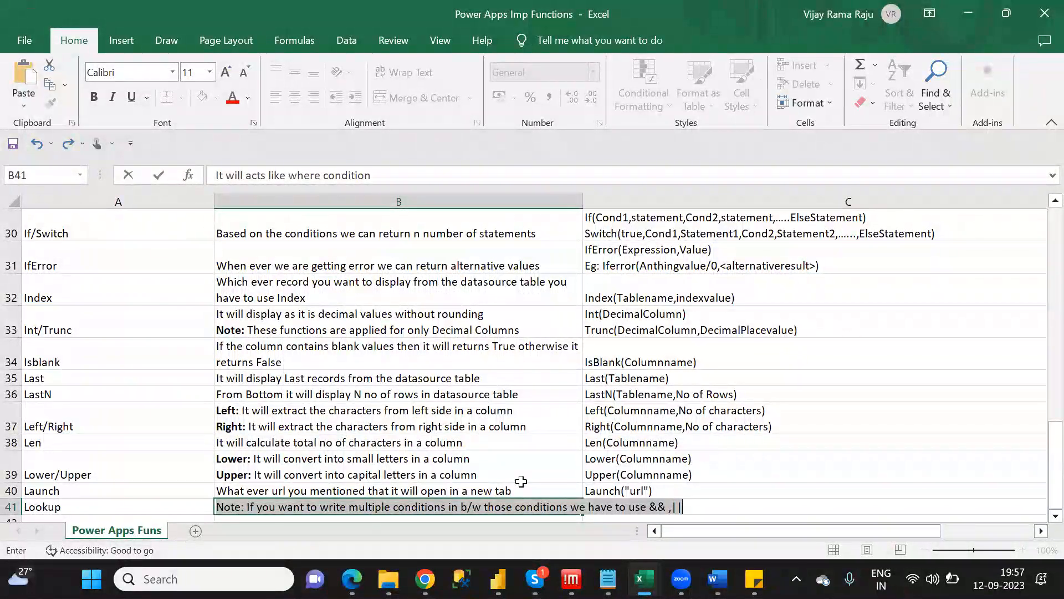
key(Up)
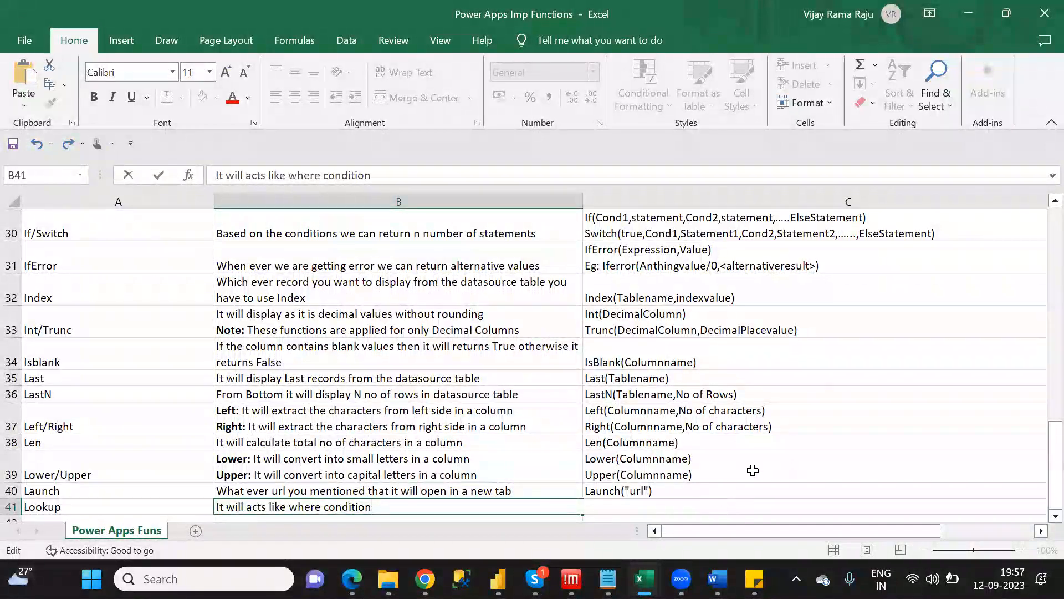
click(755, 488)
Enter the syntax Lookup(tablename,Cond1,Cond2,...) in cell C41.
click(688, 507)
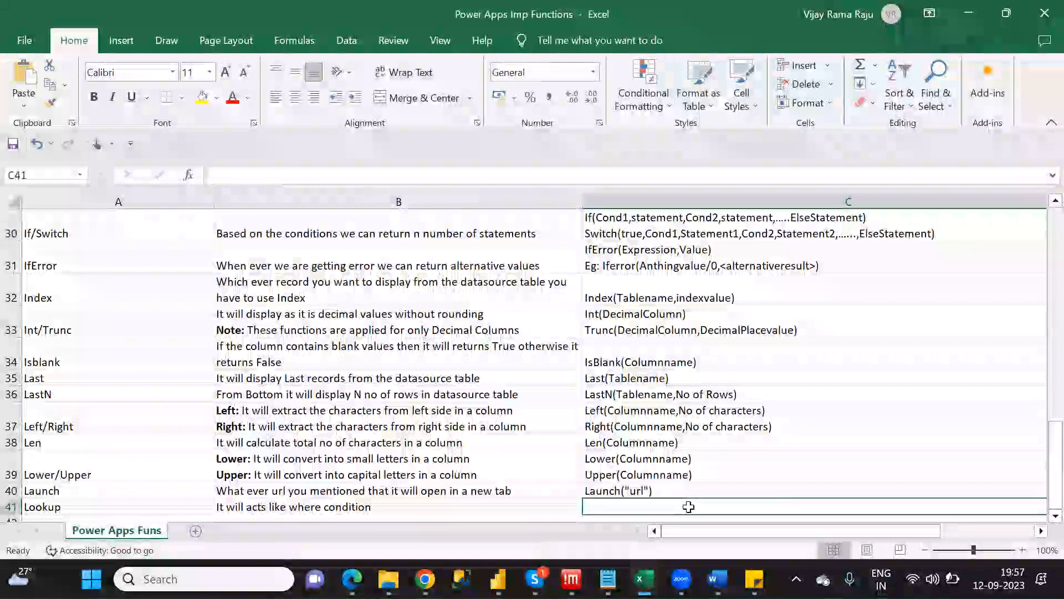
click(236, 173)
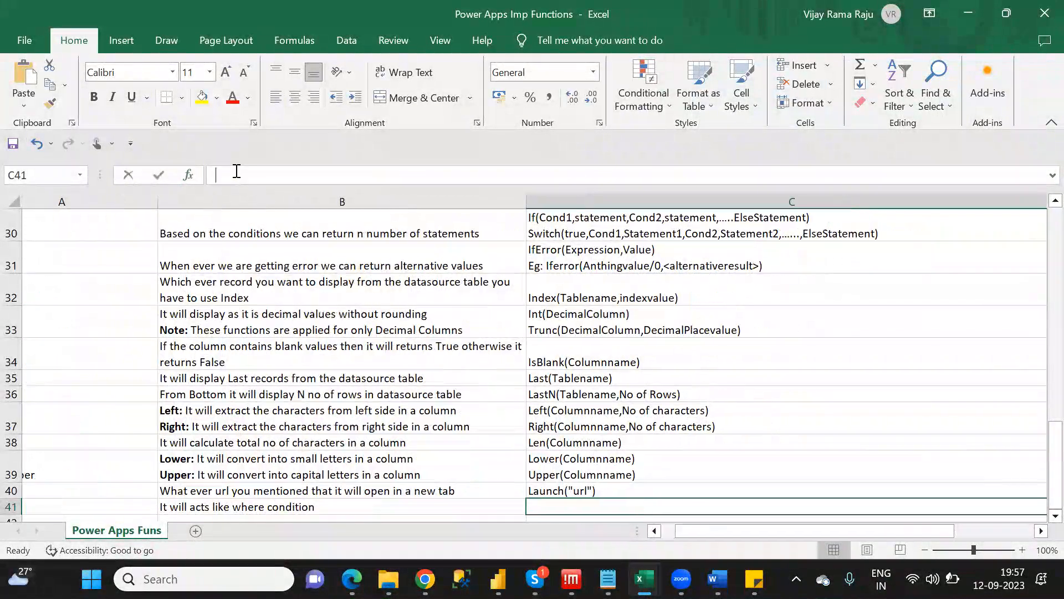
text(Loo)
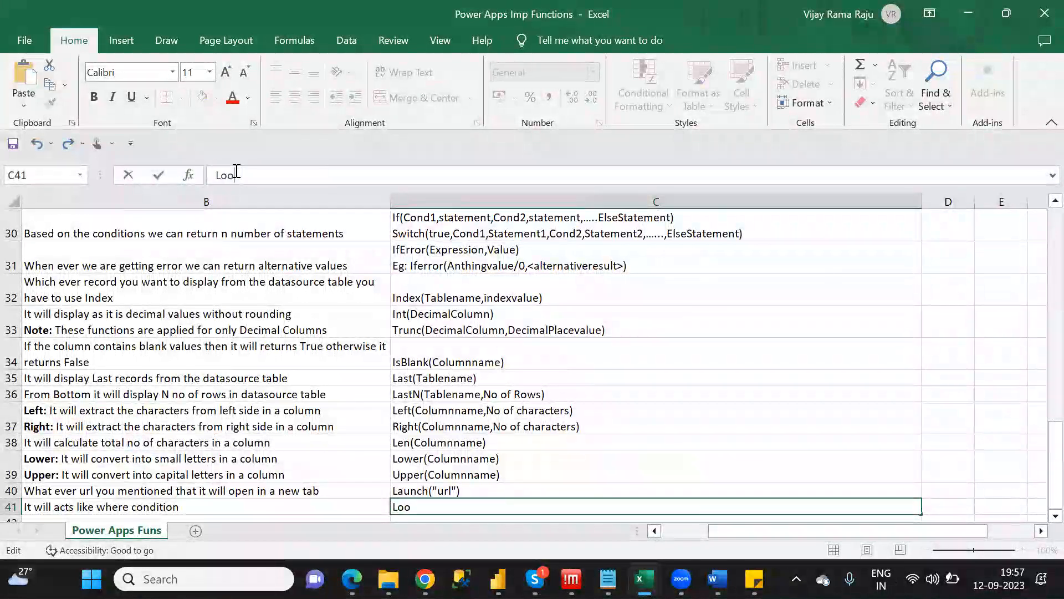
text(kup(table)
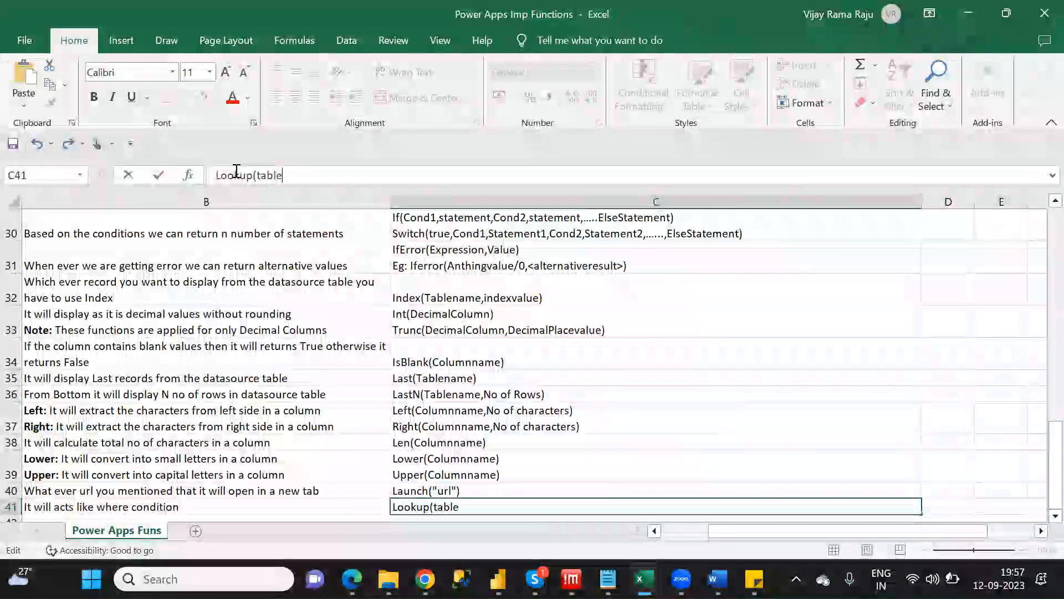
text(name,Cond1)
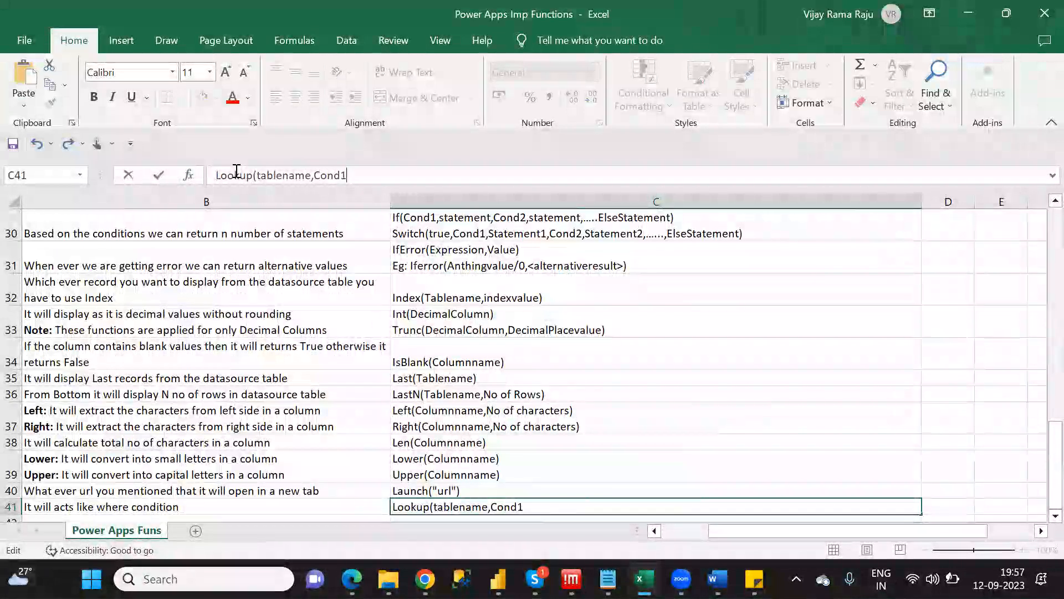
text(,COn)
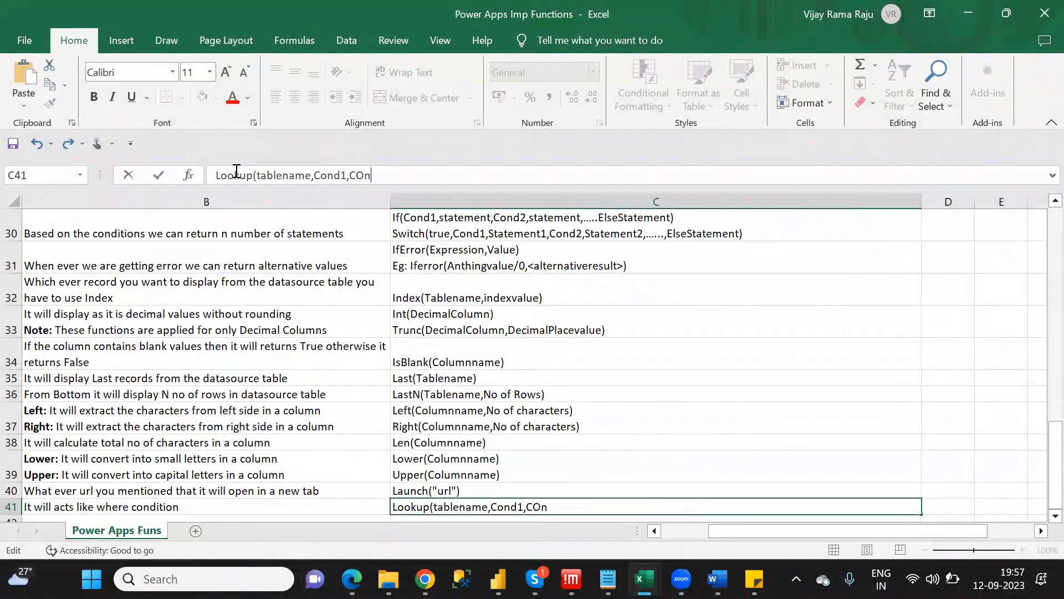
key(BackSpace)
key(BackSpace)
text(ond)
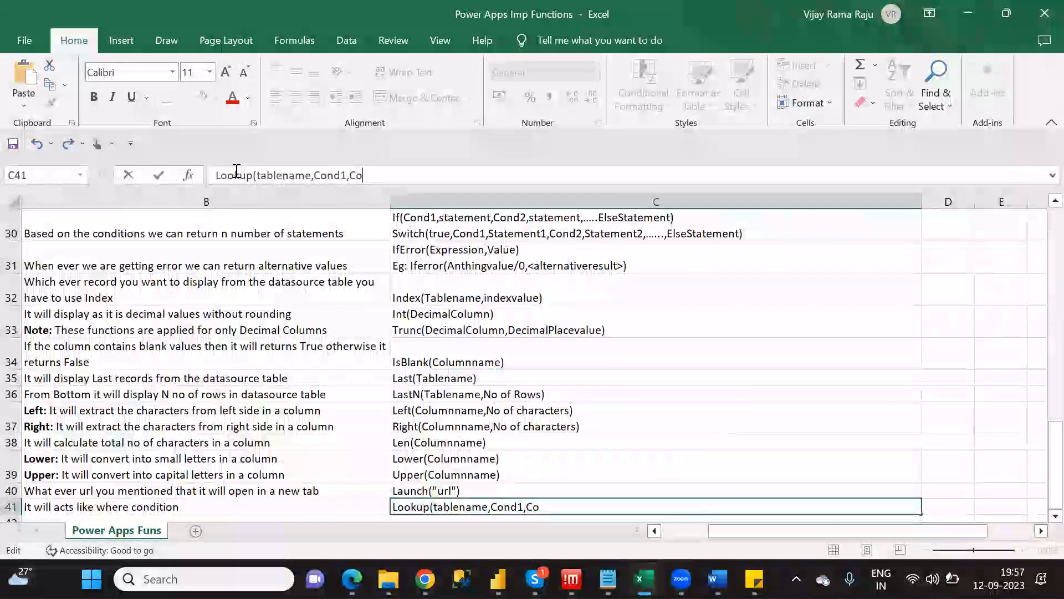
text(2)
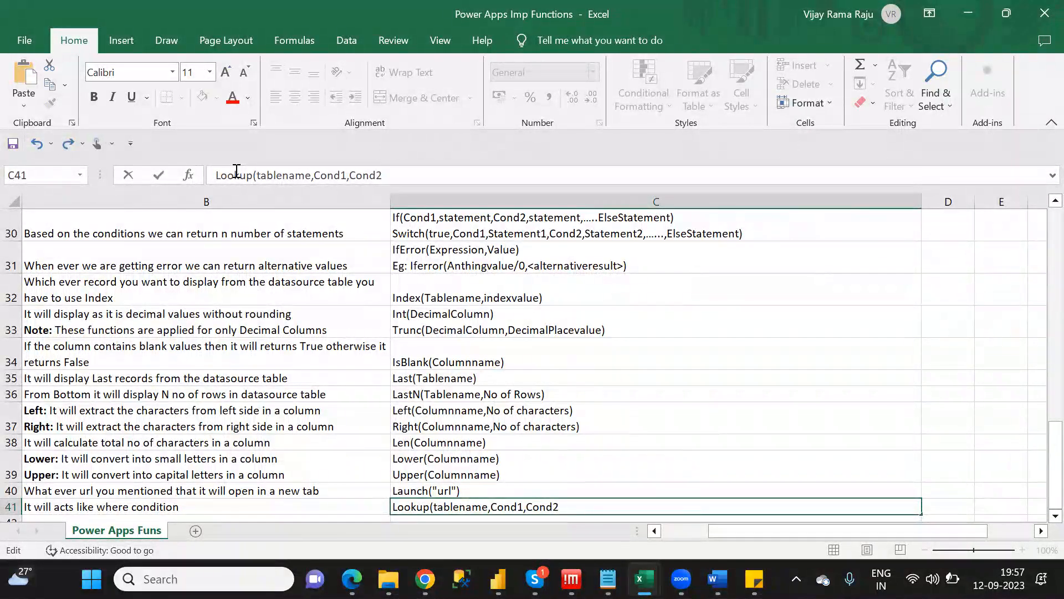
text(,...))
click(322, 503)
Check the M category in the Notepad functions list and enter Max/Min as the function name in cell A42 of the Excel sheet.
key(Down)
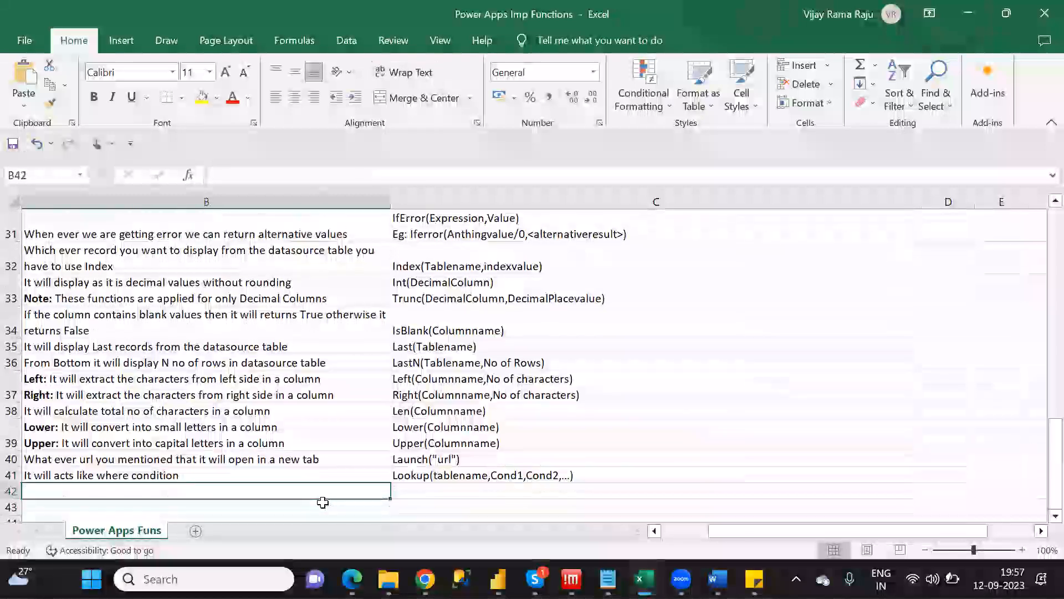
key(Left)
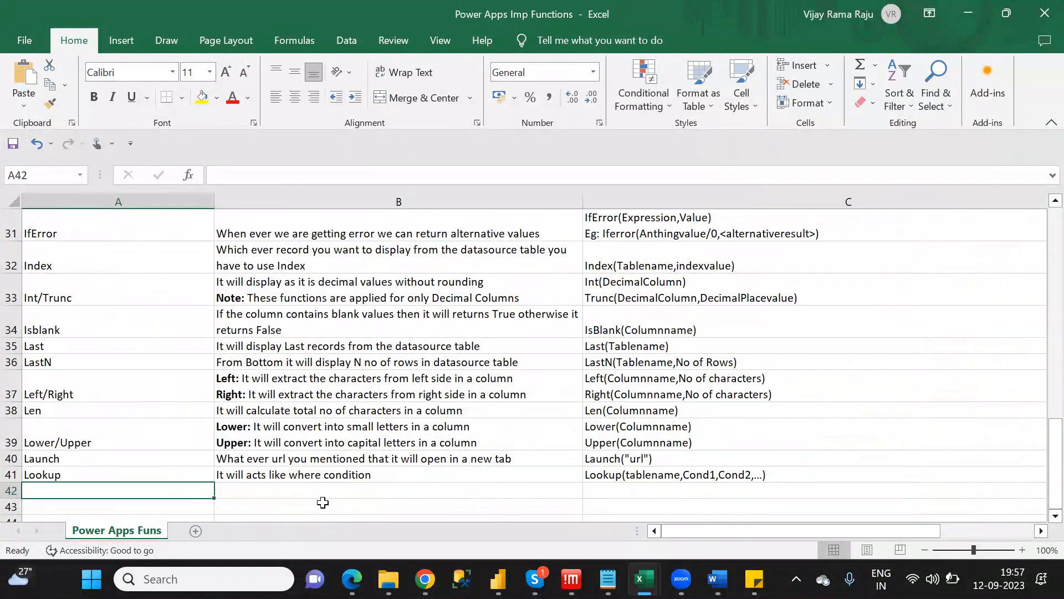
key(alt+Tab)
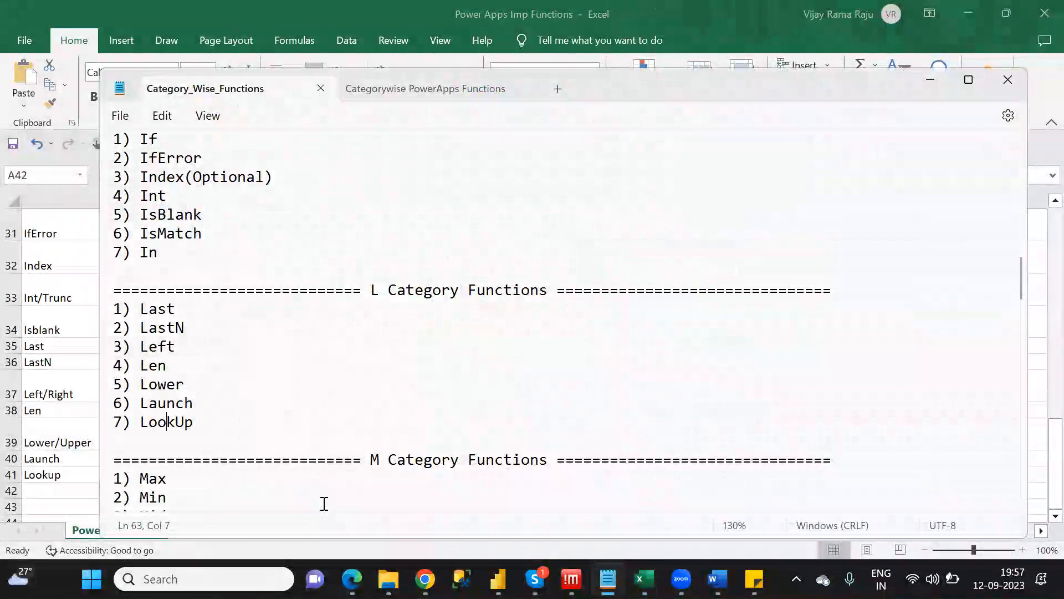
key(Down)
key(Down)
key(Down)
key(Down)
key(Down)
key(Down)
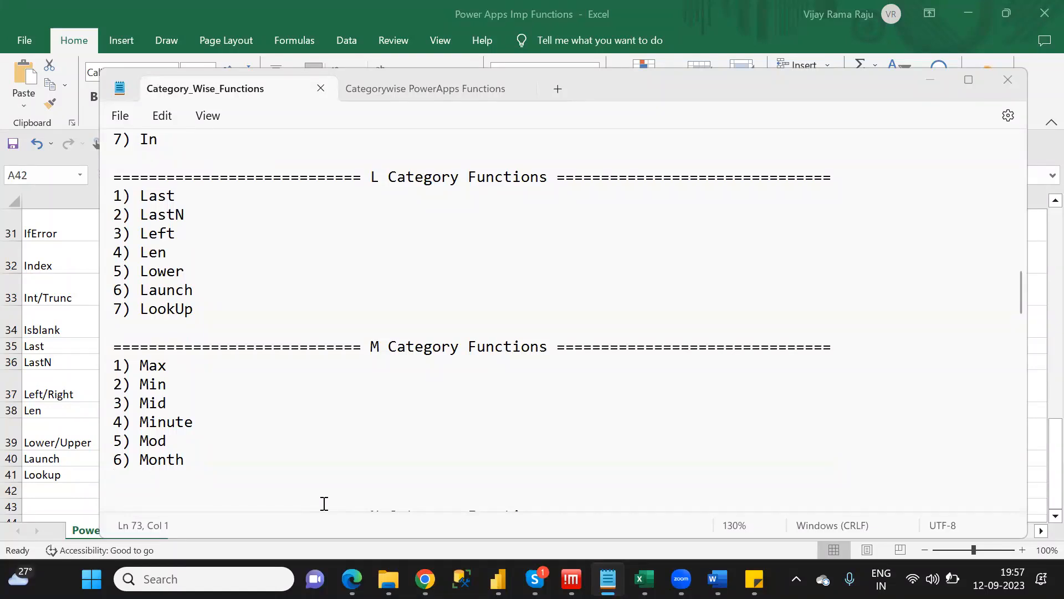
key(alt+Tab)
double_click(151, 496)
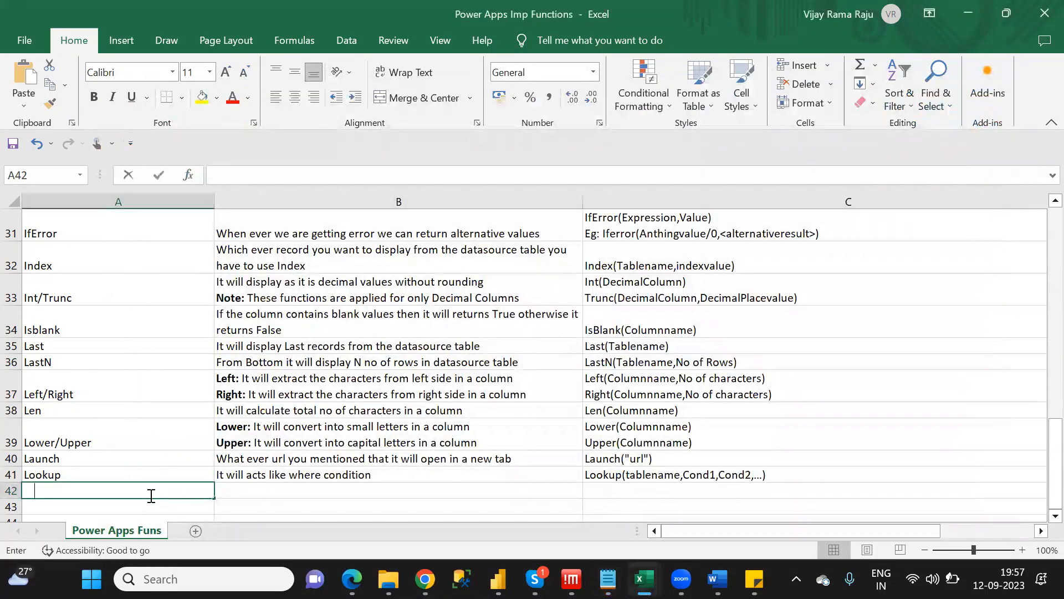
text(Max/Min)
key(Tab)
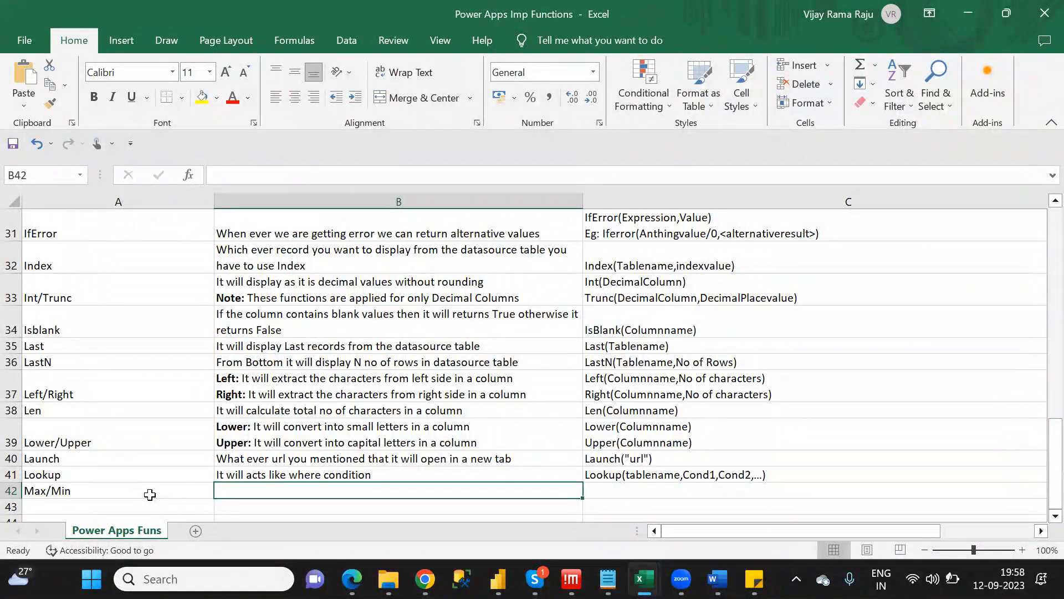
Begin the Max/Min description in cell B42 with "Max: It will take the maximum value from a Column", with the label "Max:" in bold.
key(ctrl+b)
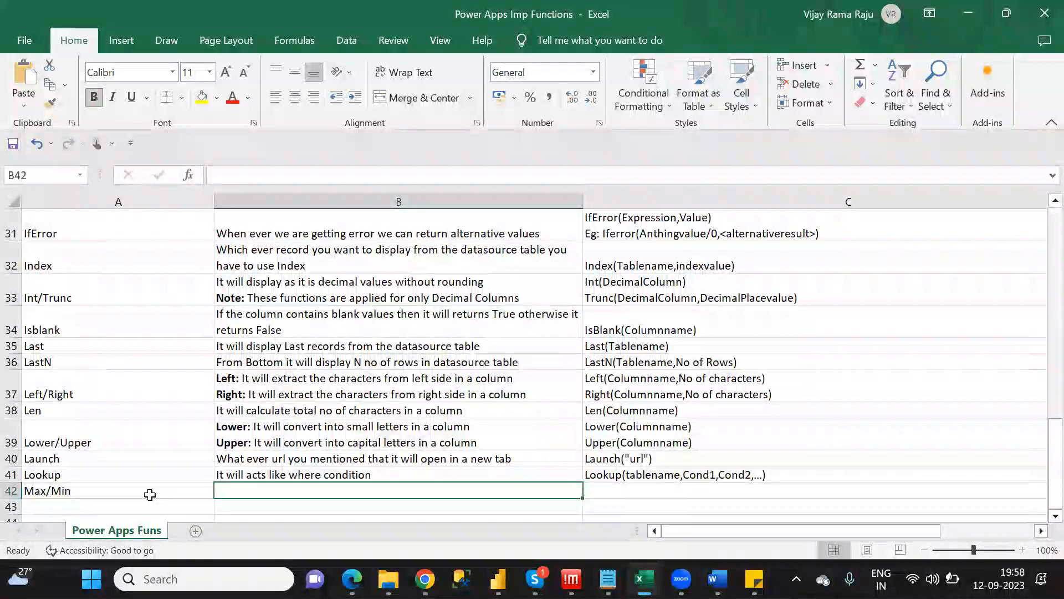
text(Max:)
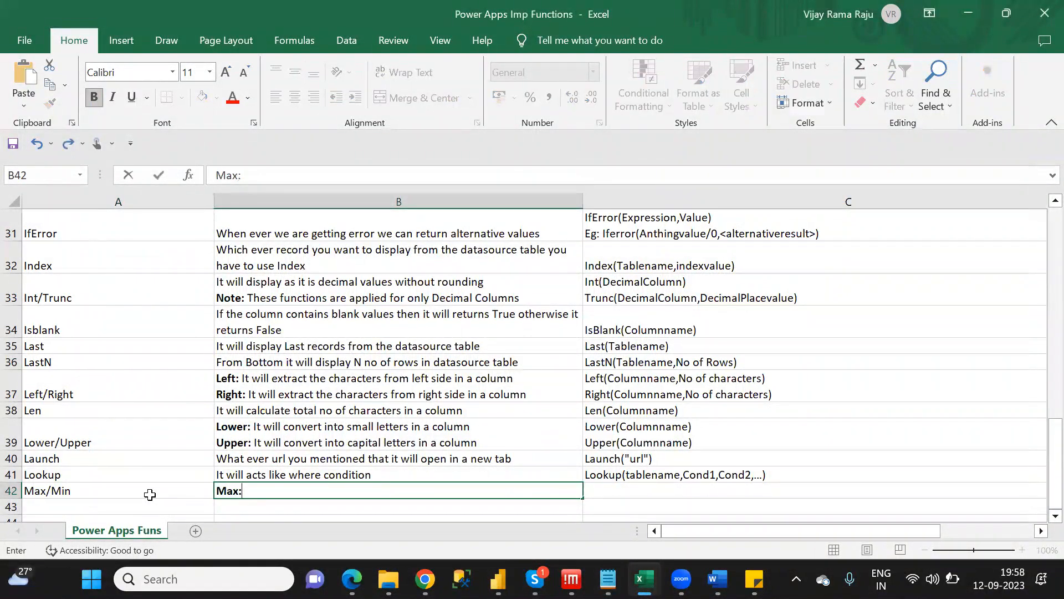
key(ctrl+b)
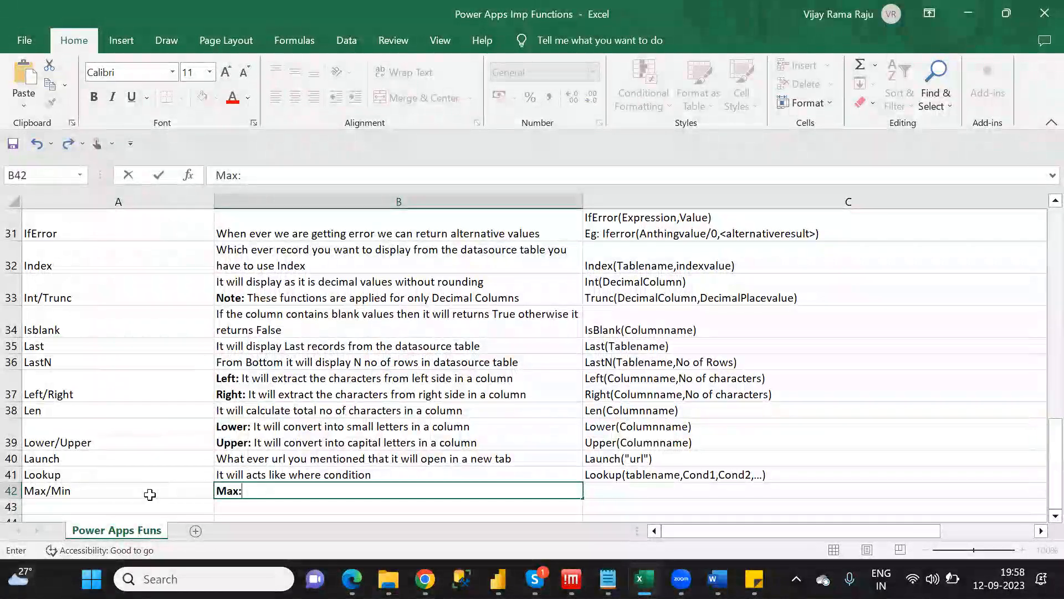
text(ax: It will t)
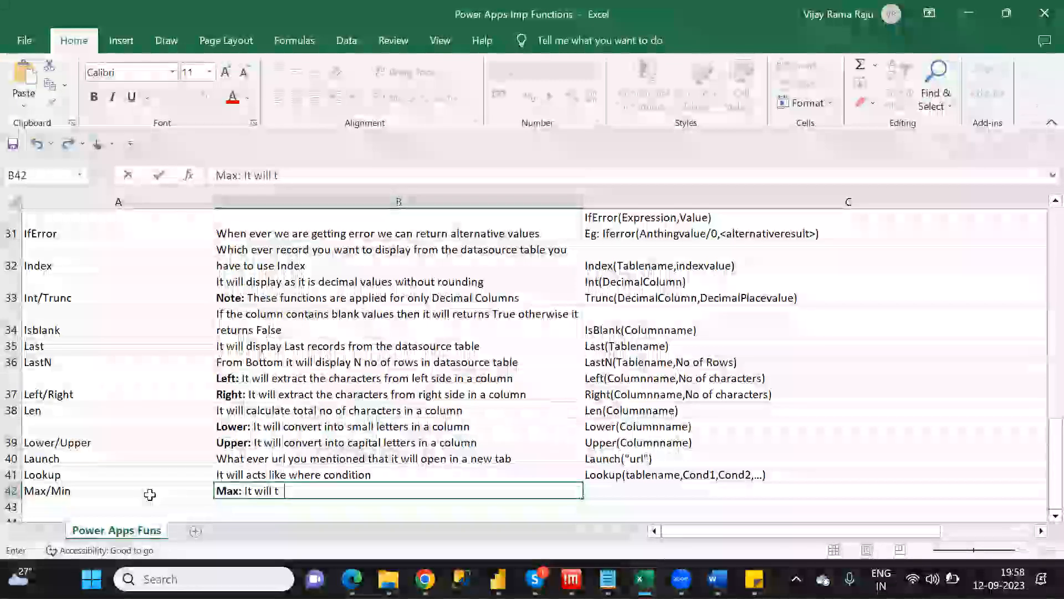
text(ake the ma)
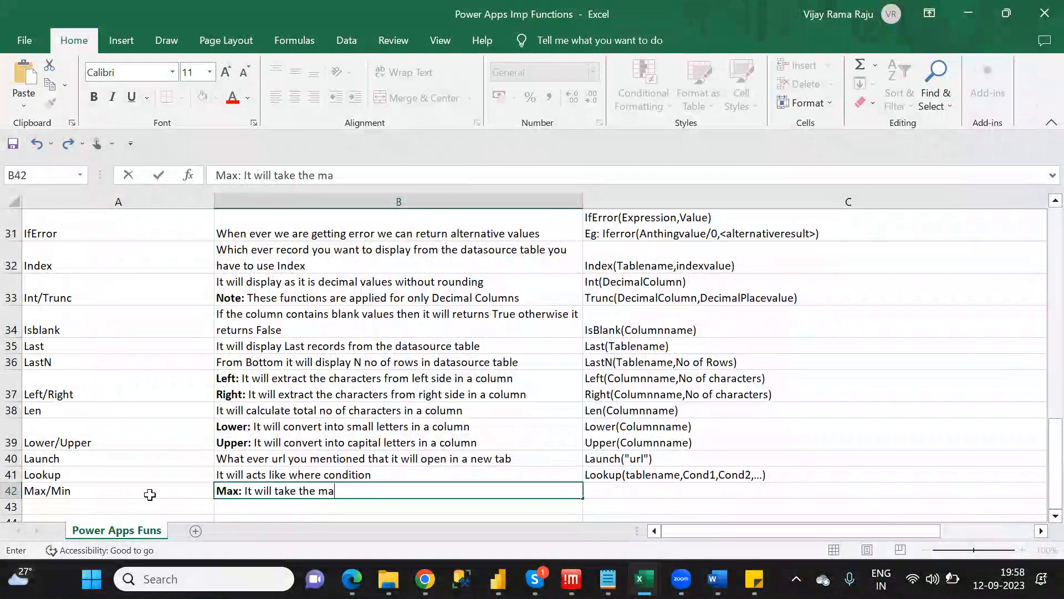
text(ximum value fr)
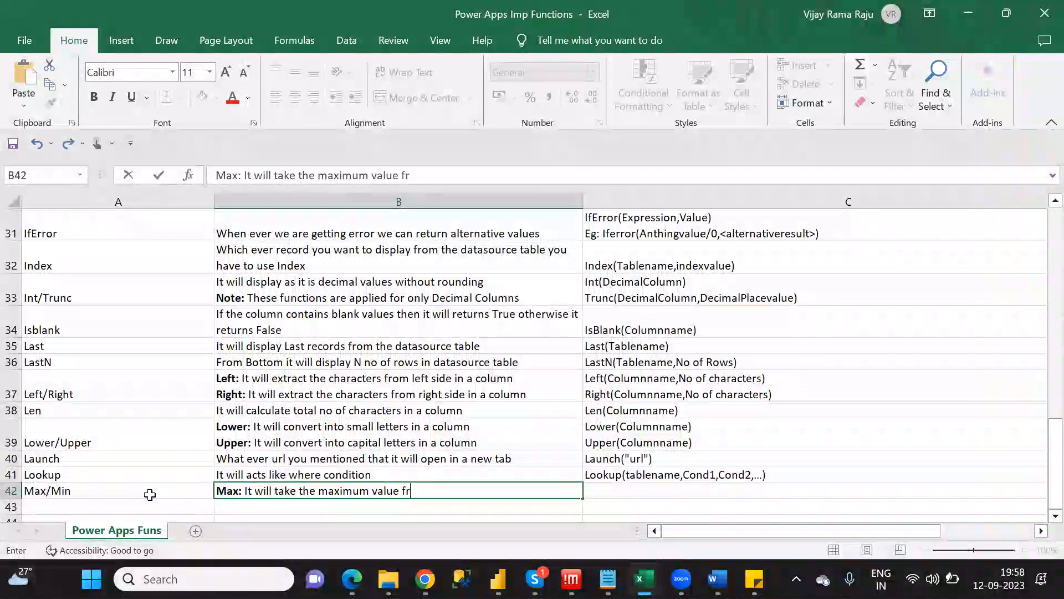
text(om a)
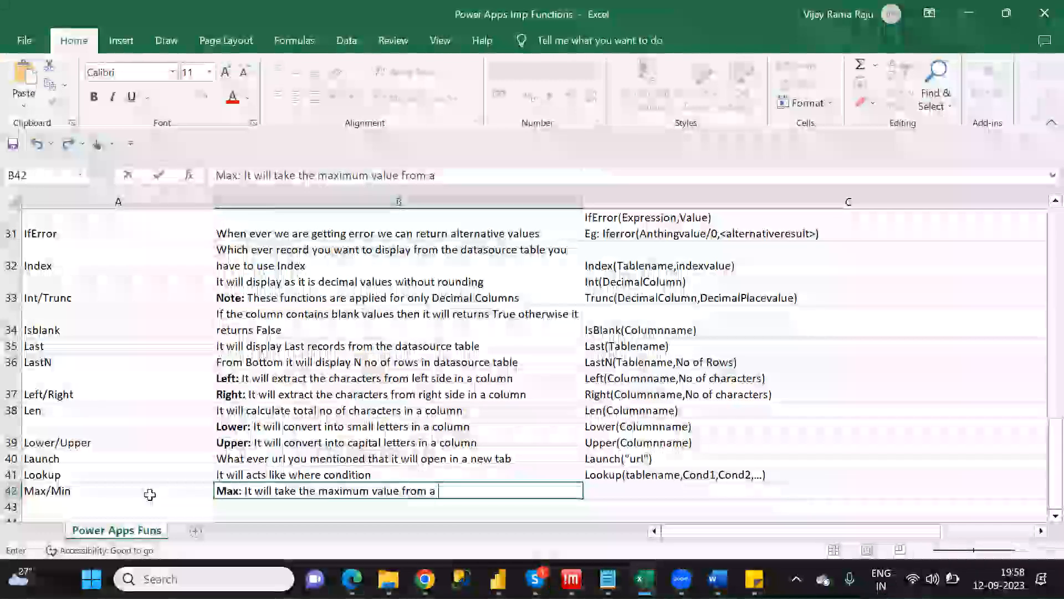
text( Column)
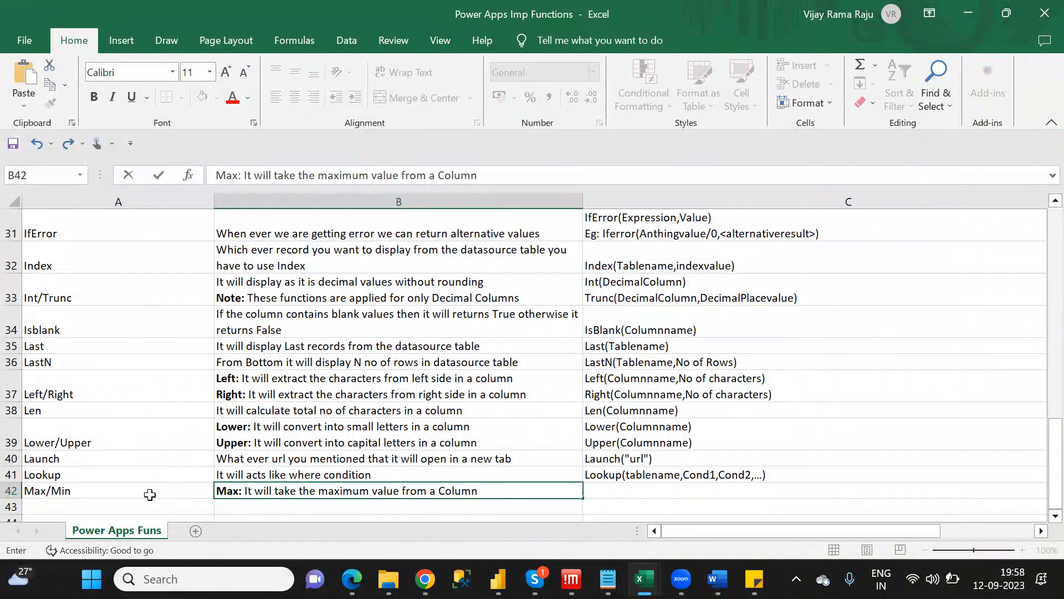
Add a second line "Min: It will take the minimum value from a column" to cell B42, with the label "Min:" in bold.
key(alt+Return)
text(Mi)
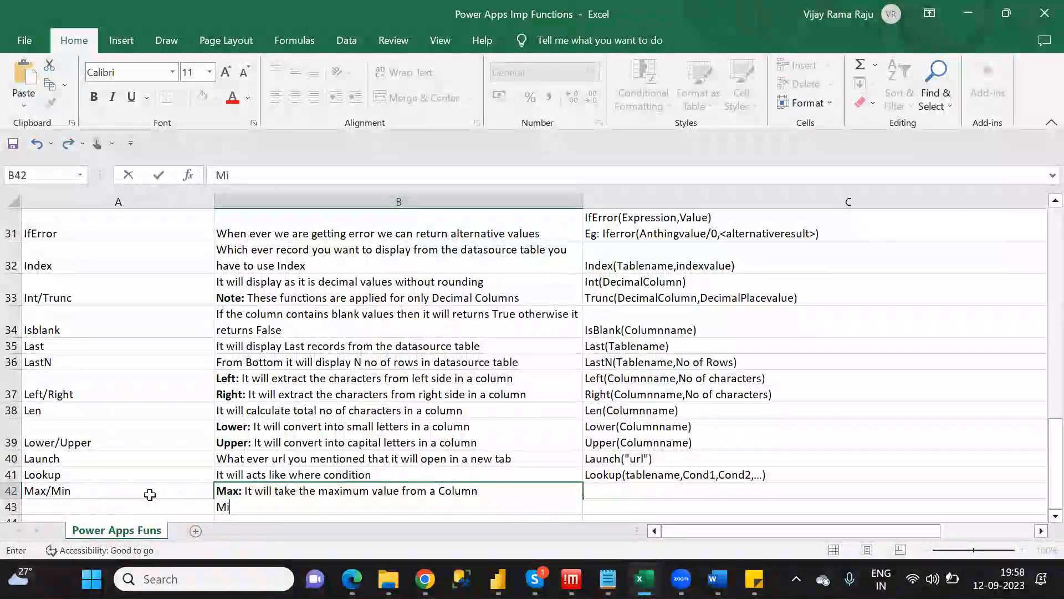
key(BackSpace)
key(BackSpace)
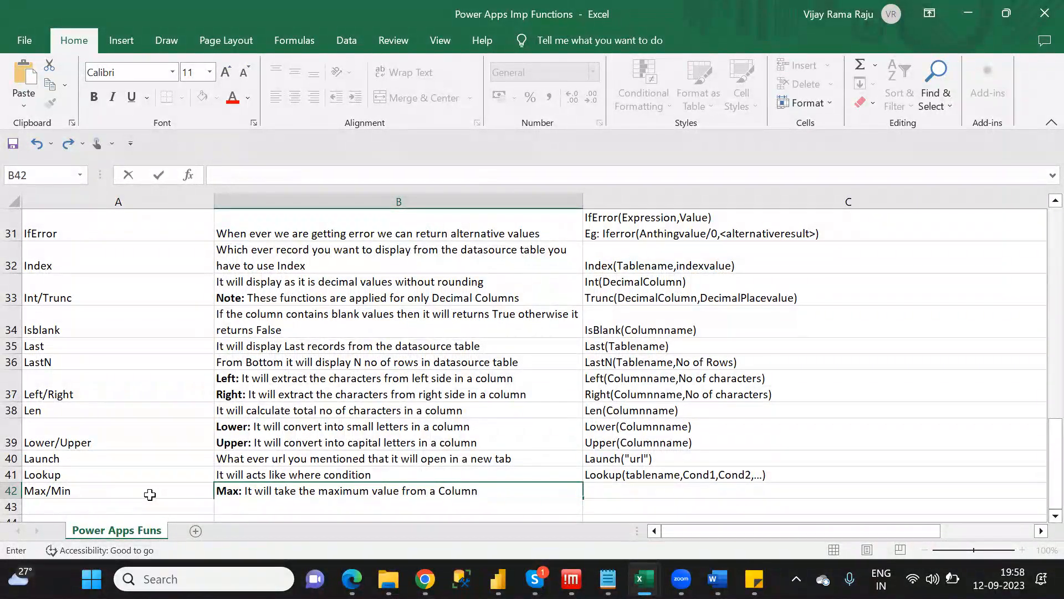
key(ctrl+b)
text(Min)
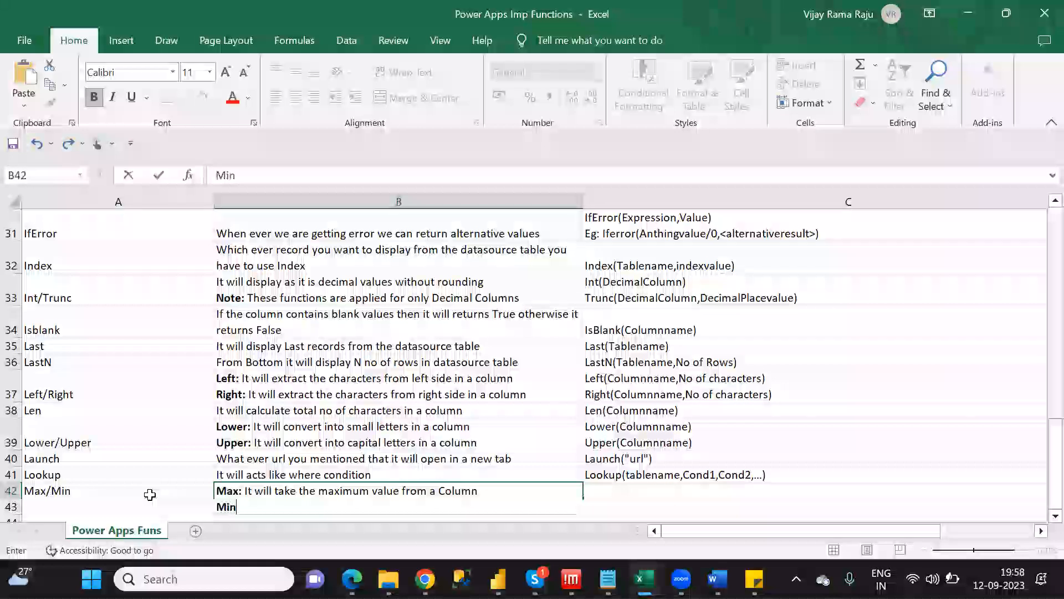
text(:)
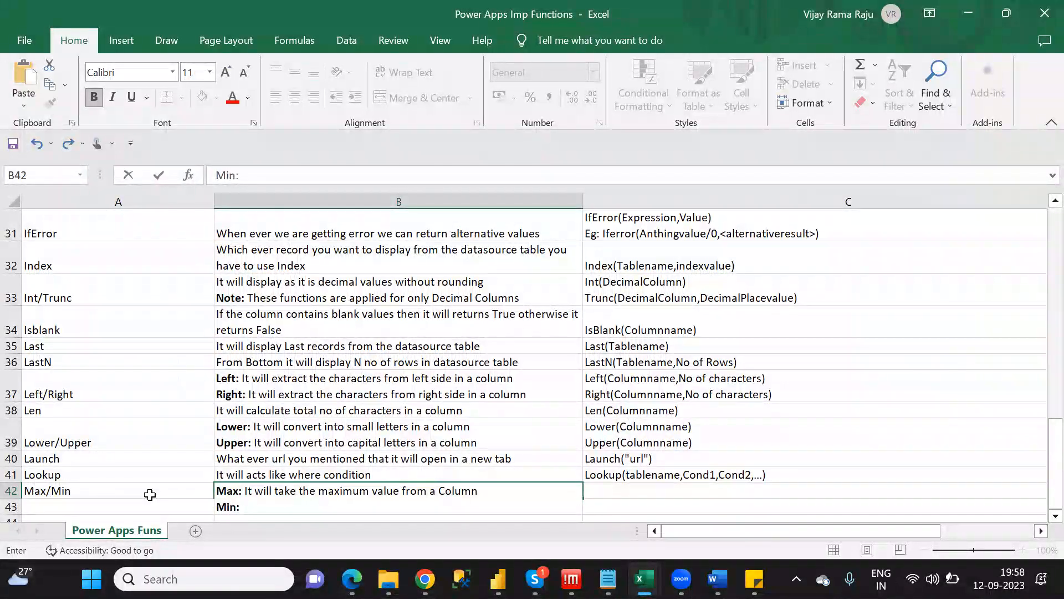
key(ctrl+b)
text(It)
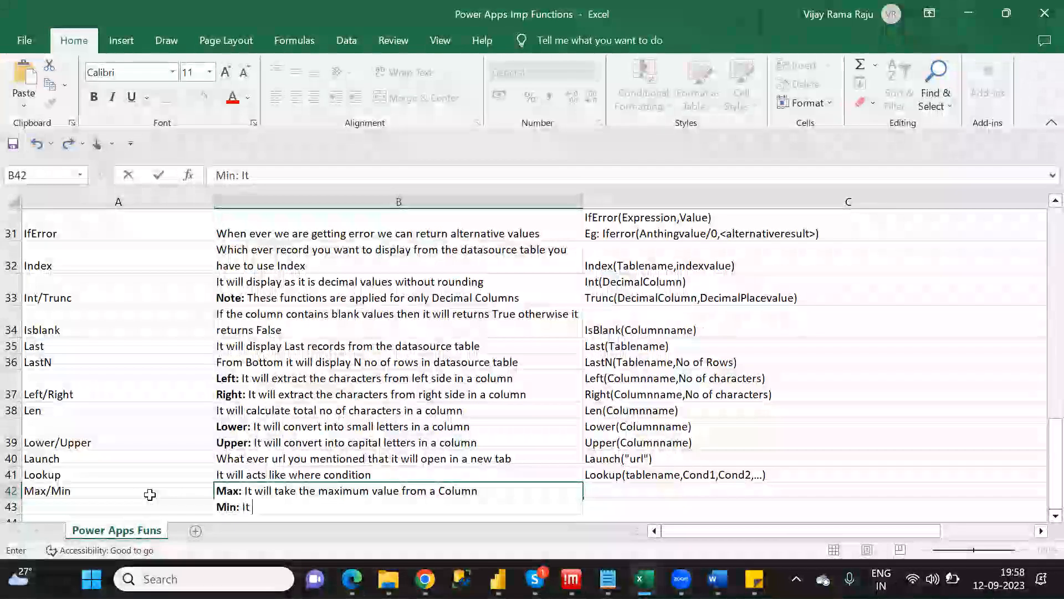
text( will take )
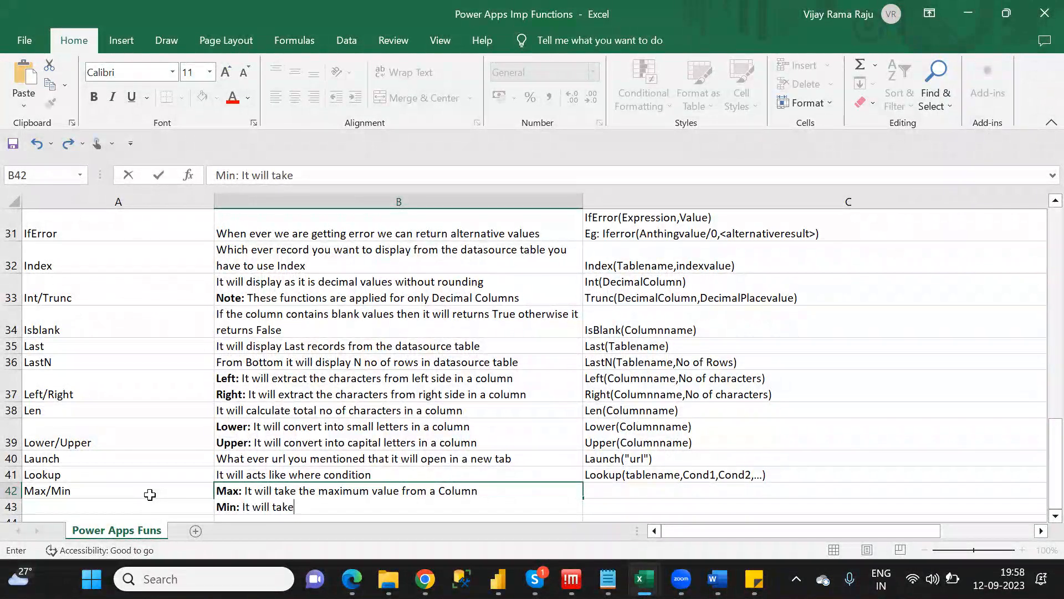
text(the mini)
key(BackSpace)
key(BackSpace)
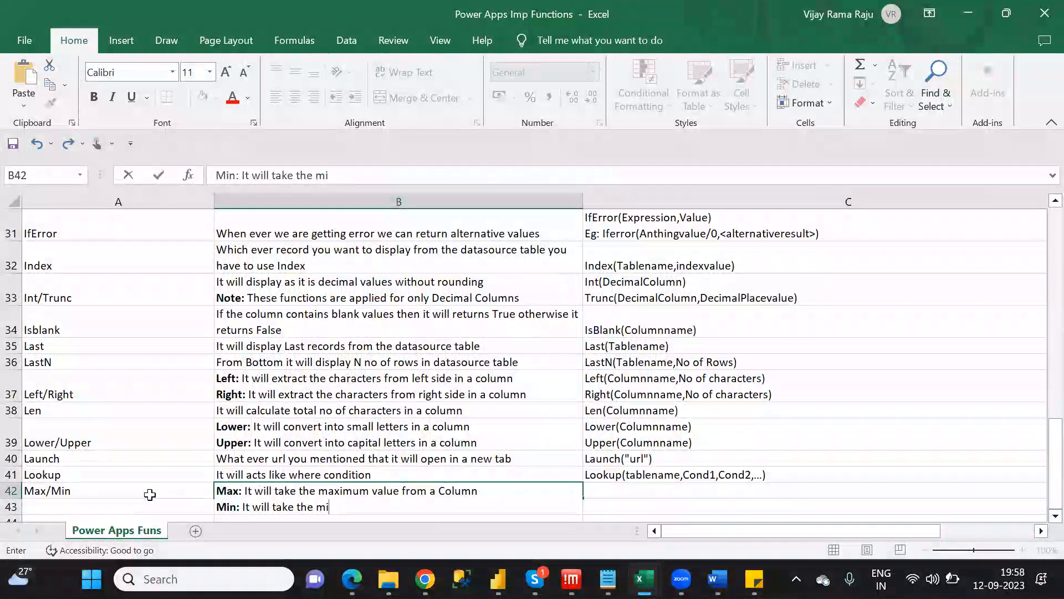
text(imum value fro)
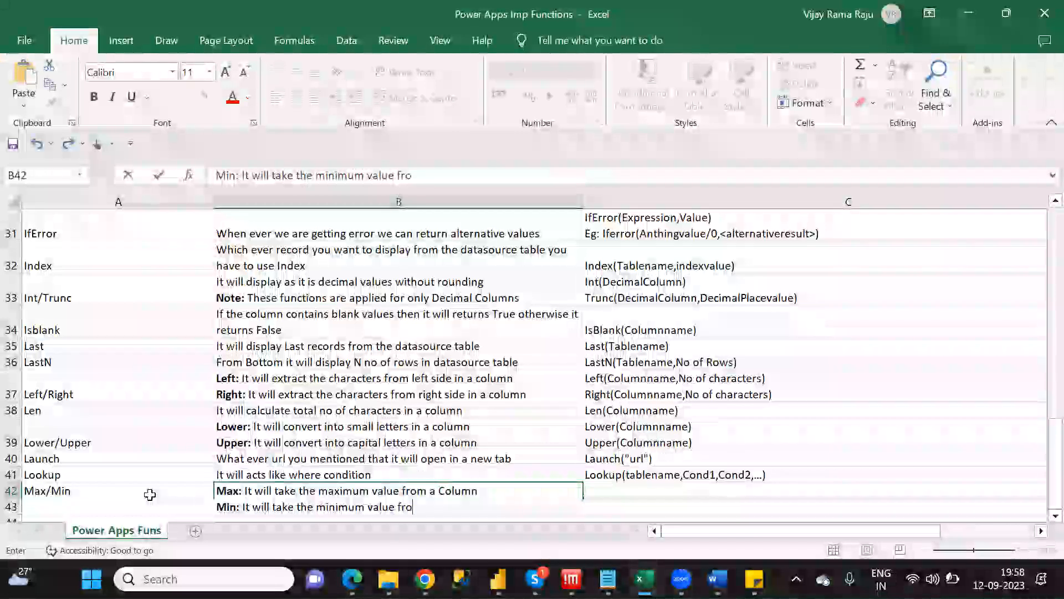
text(m a column)
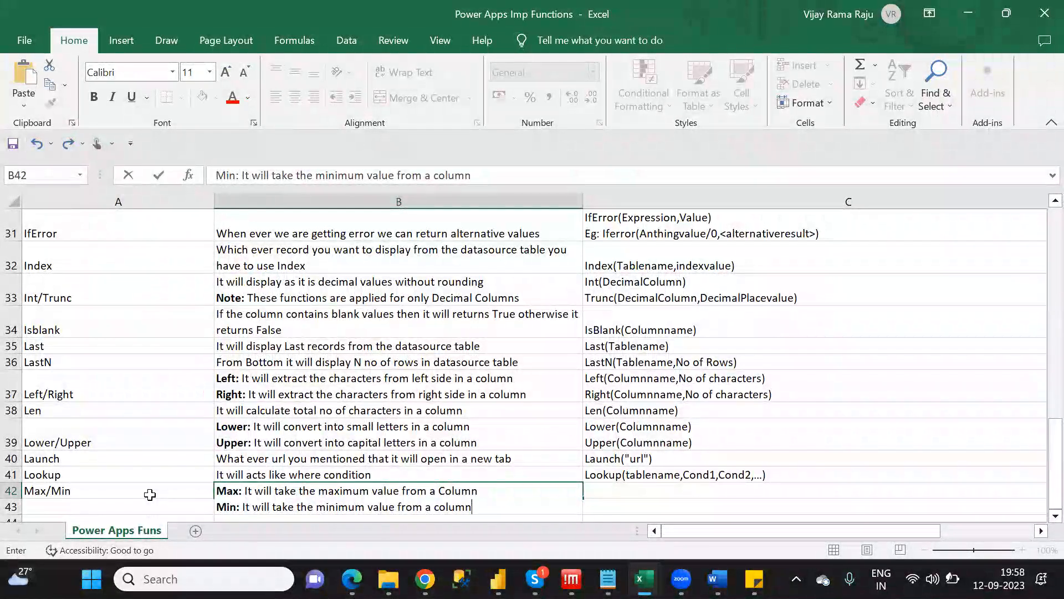
key(Up)
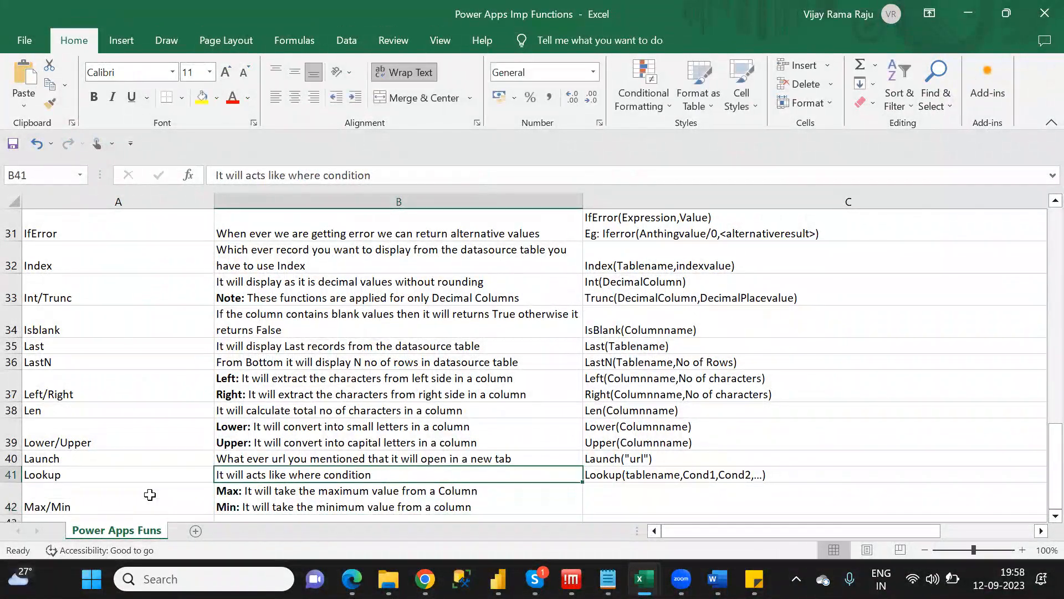
Add a third line to the description in cell B42: "Note: These functions will allows Numeric,Decimal,Datevalues".
click(380, 497)
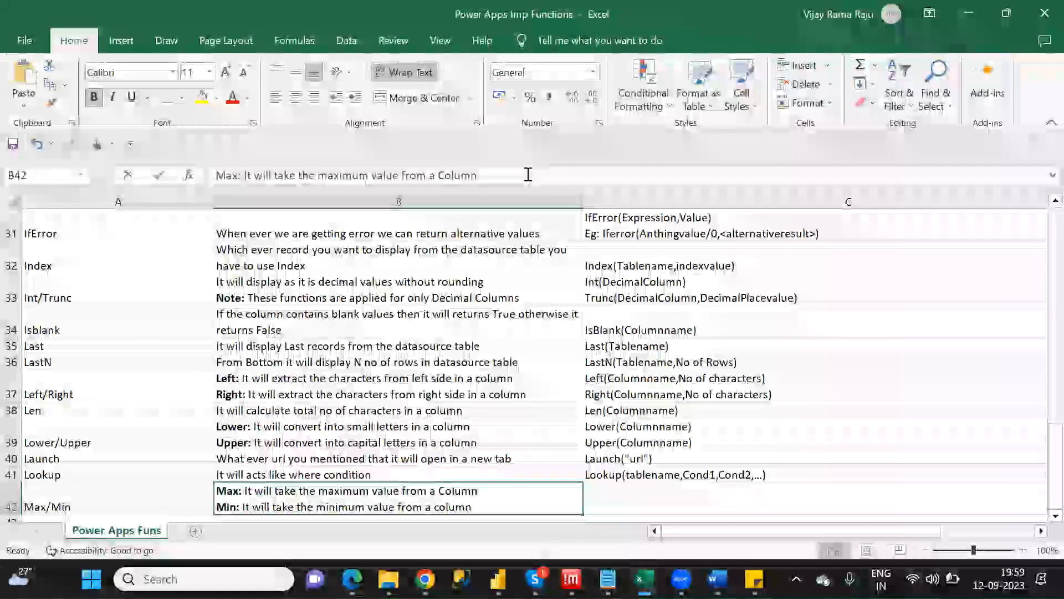
click(528, 175)
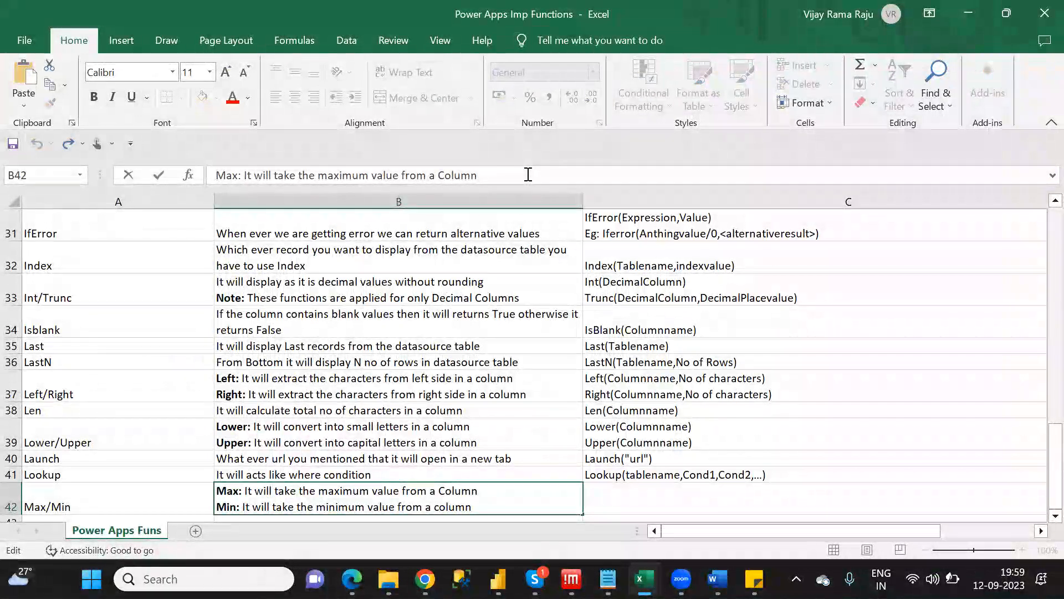
key(alt+Return)
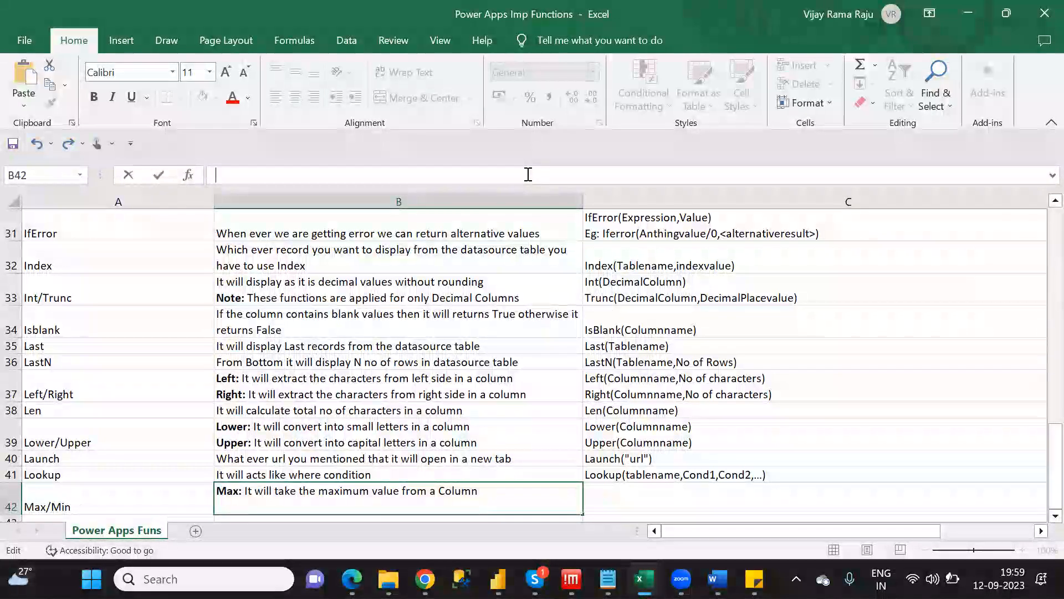
key(BackSpace)
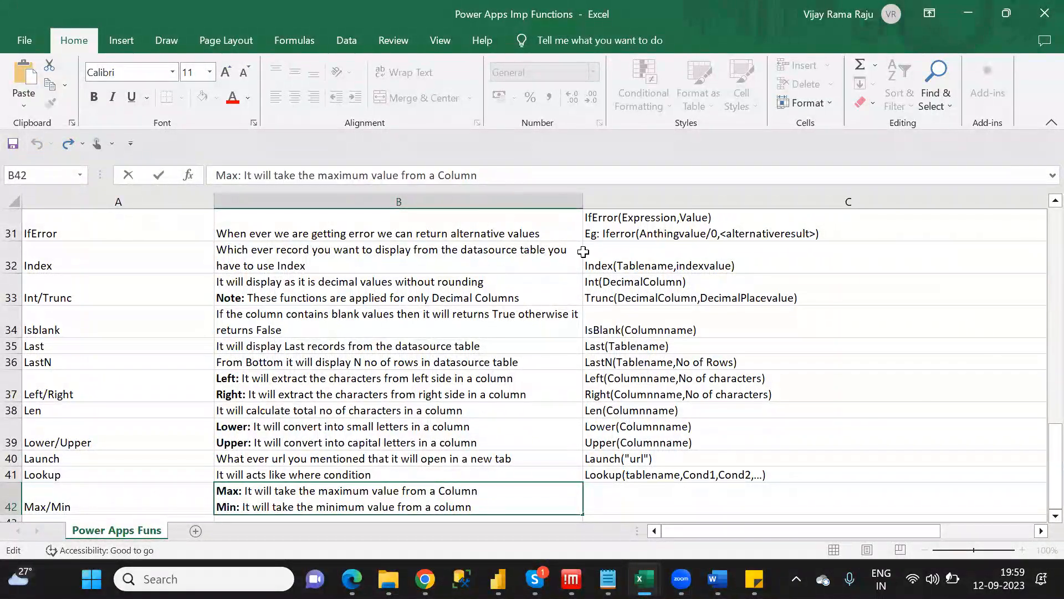
key(Down)
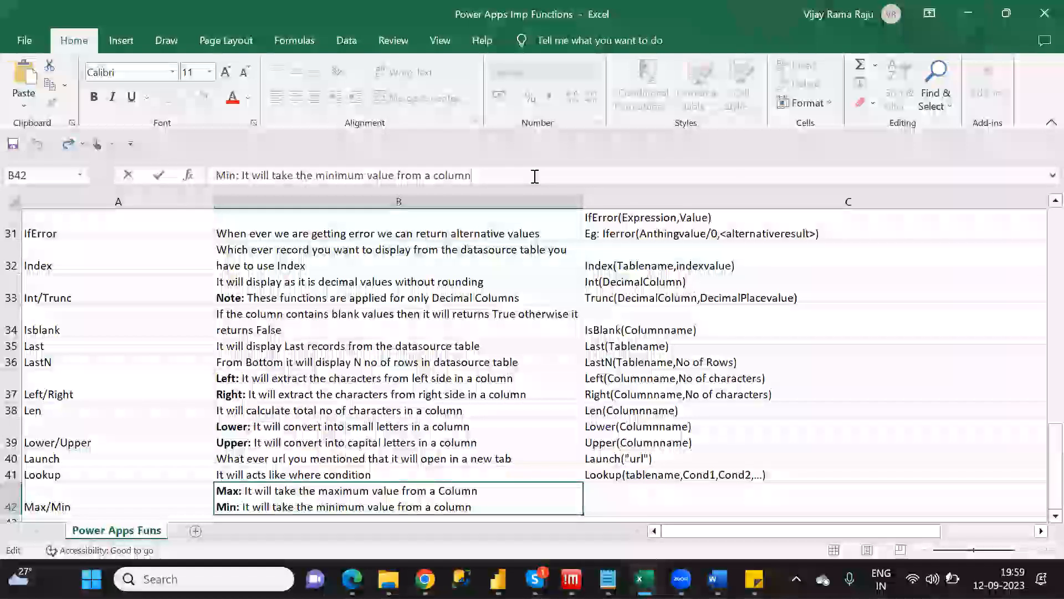
key(alt+Return)
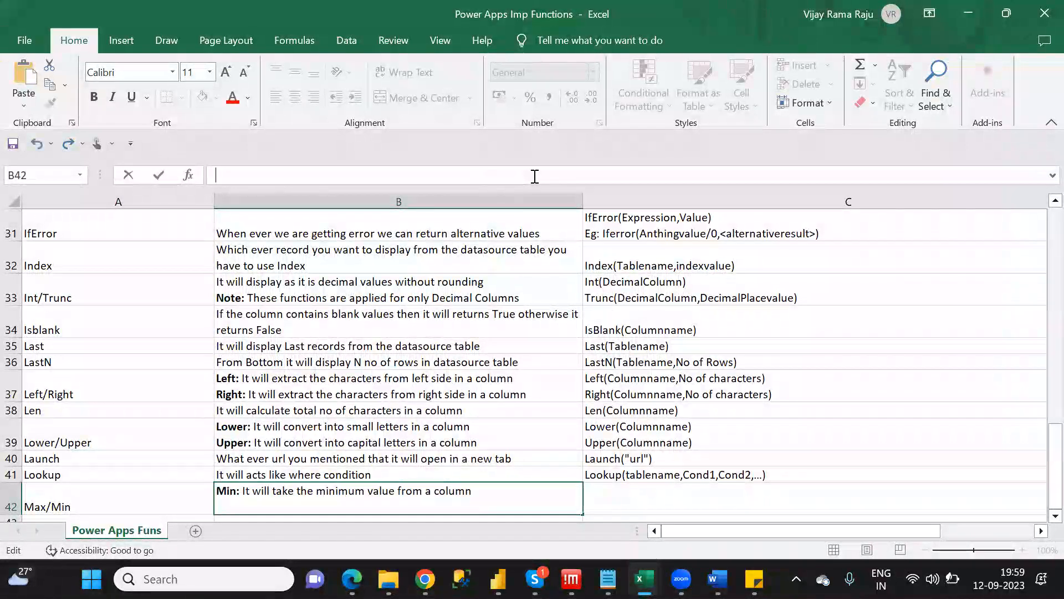
text(Note: It)
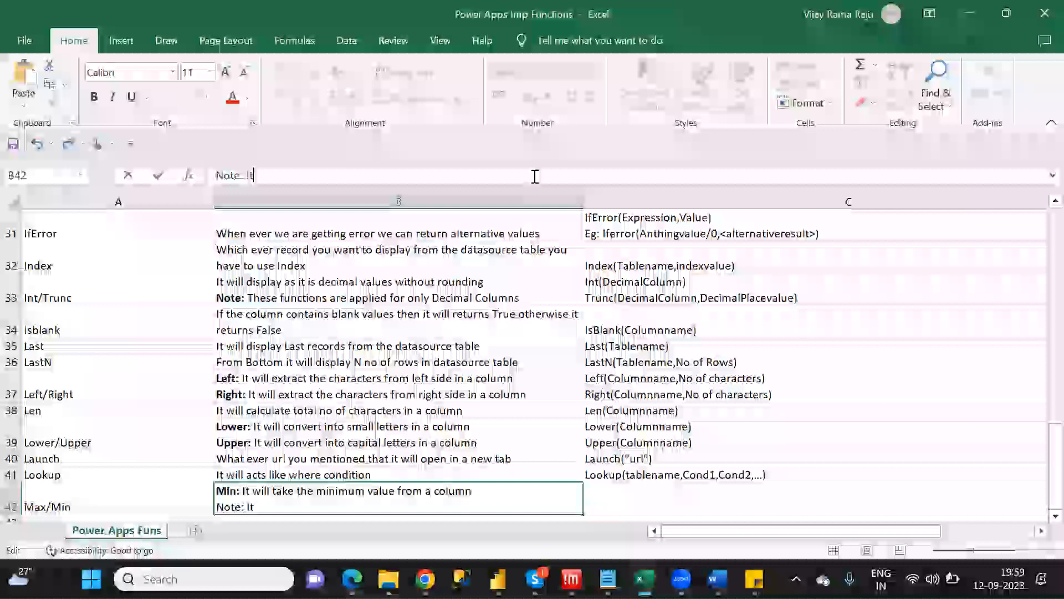
key(BackSpace)
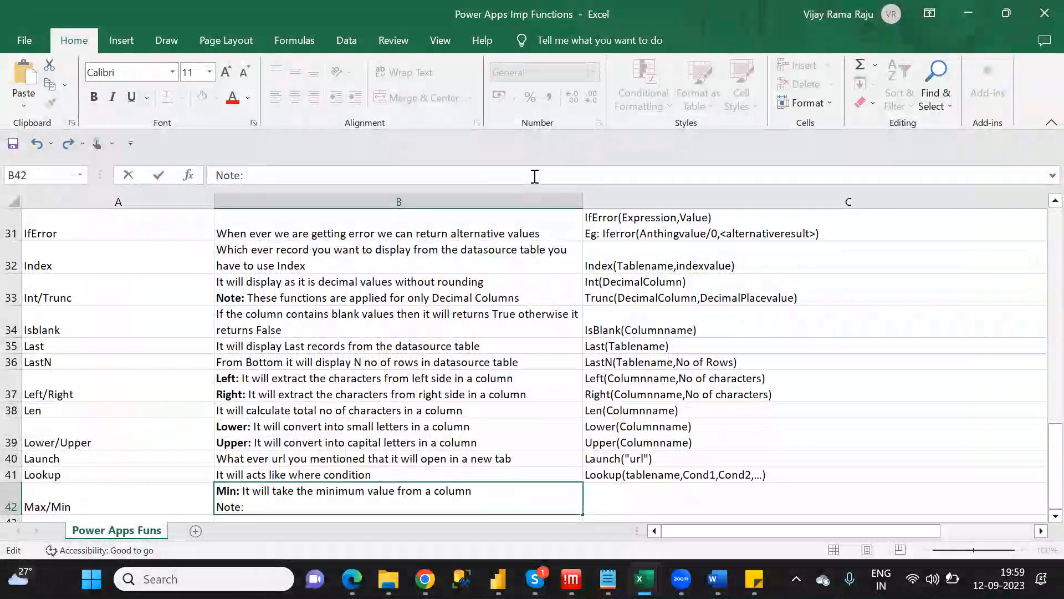
text(These )
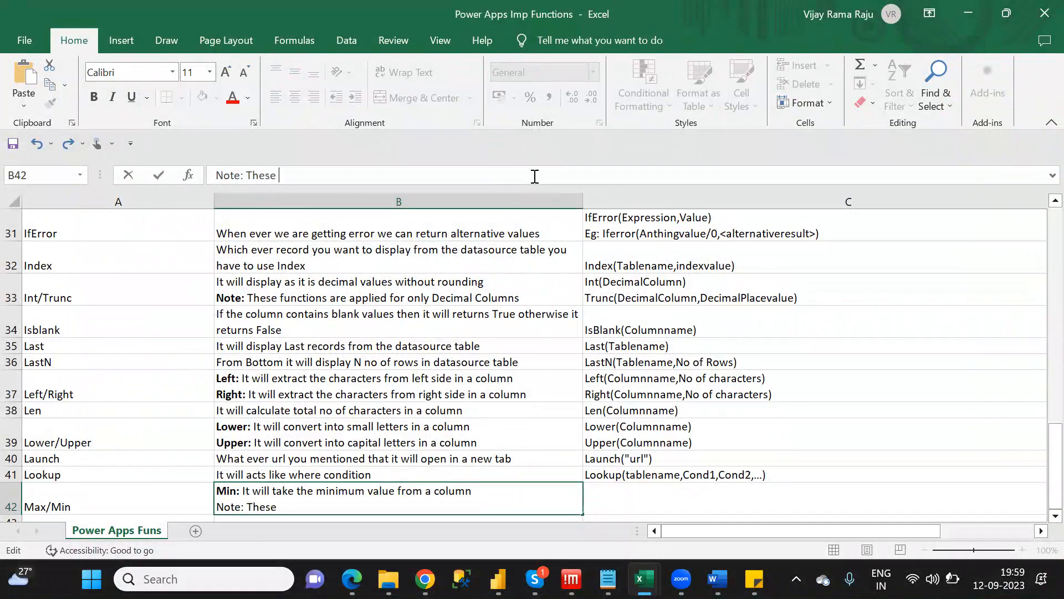
text(functions will)
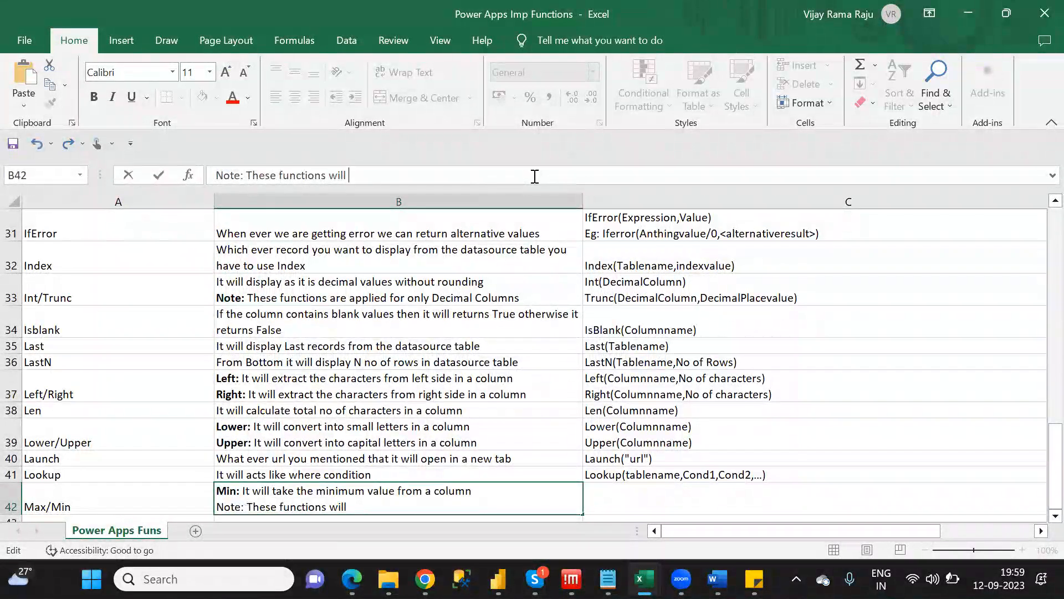
text( allows Numeric,D)
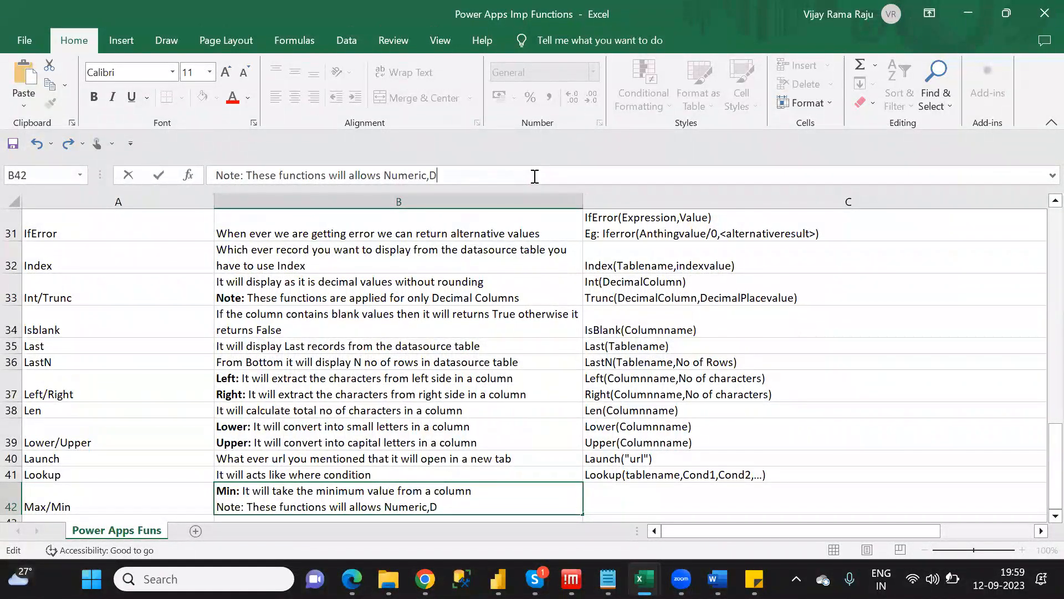
text(ecimal)
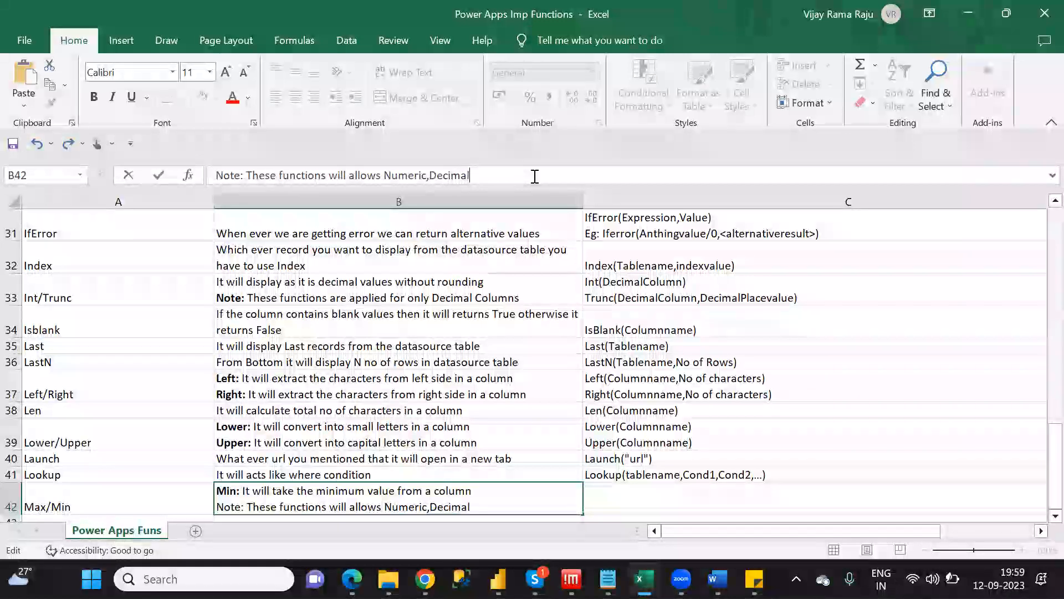
text(,Datevalues)
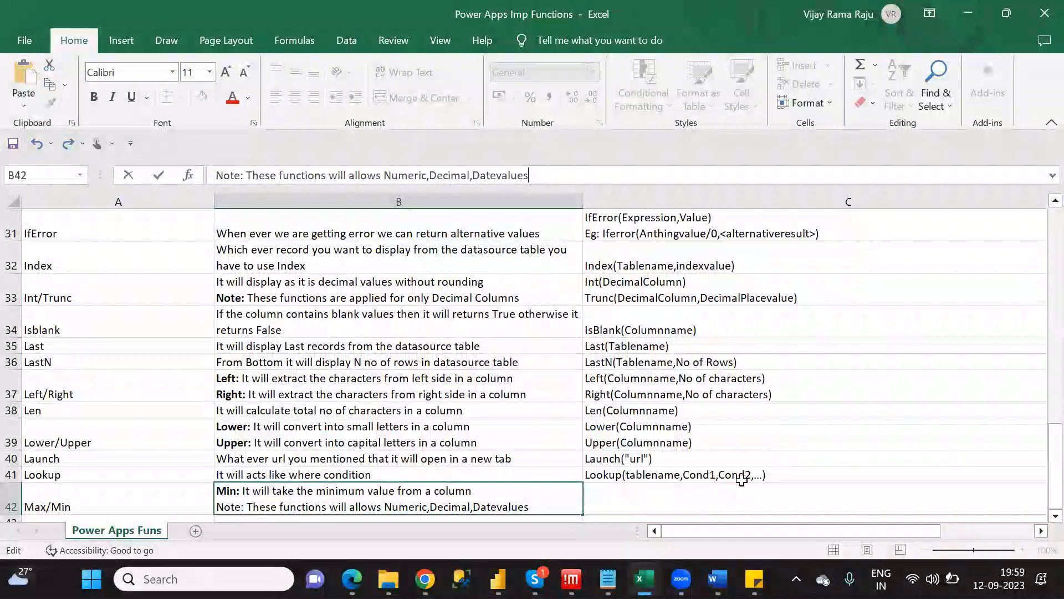
key(Tab)
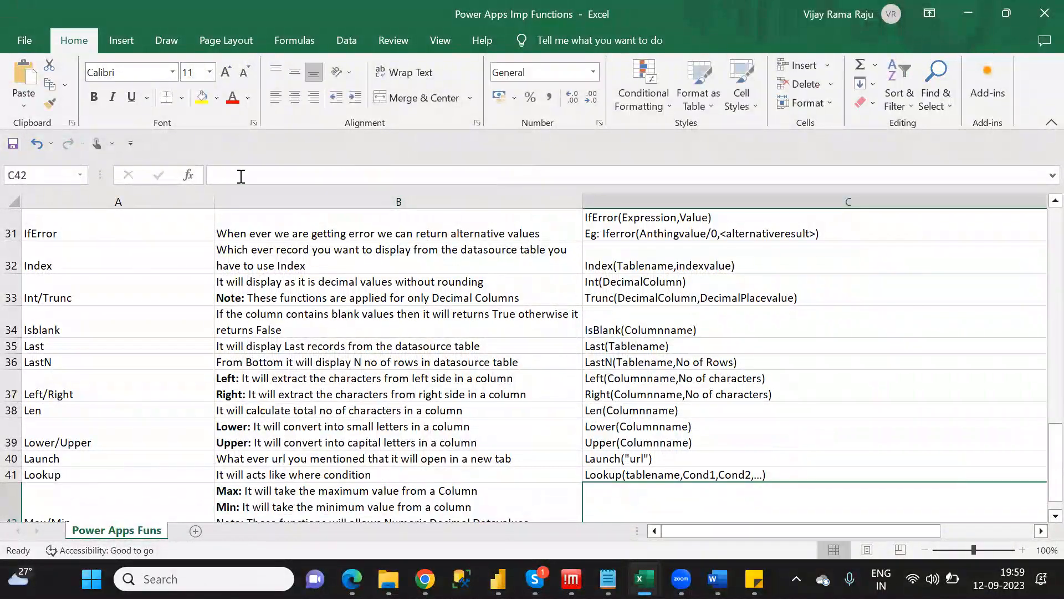
Enter the syntax "Max(Tablename,columnname)" in cell C42 for the Max/Min functions.
click(241, 176)
text(Max)
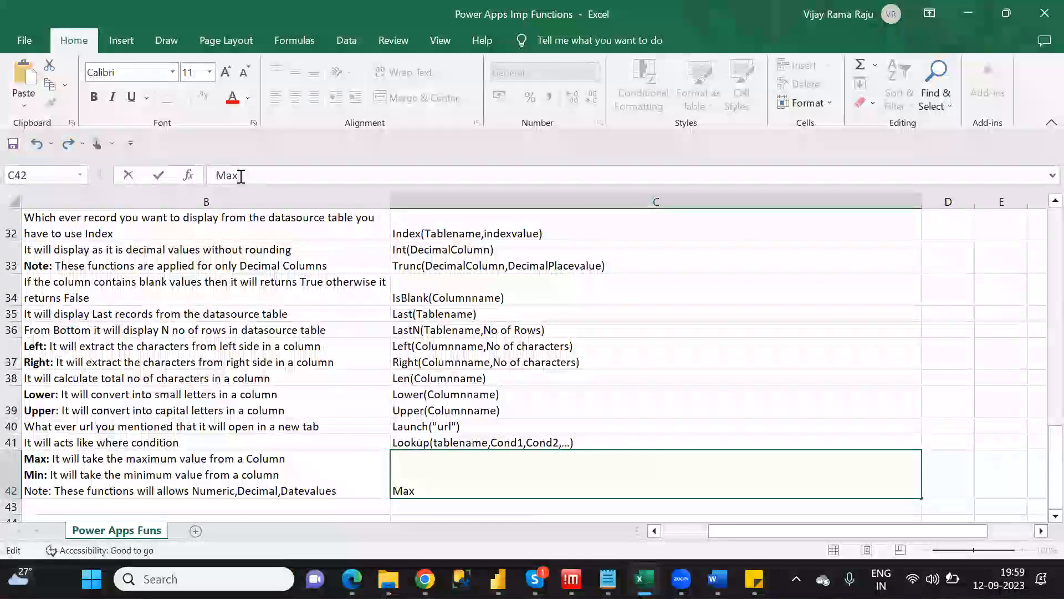
text(()
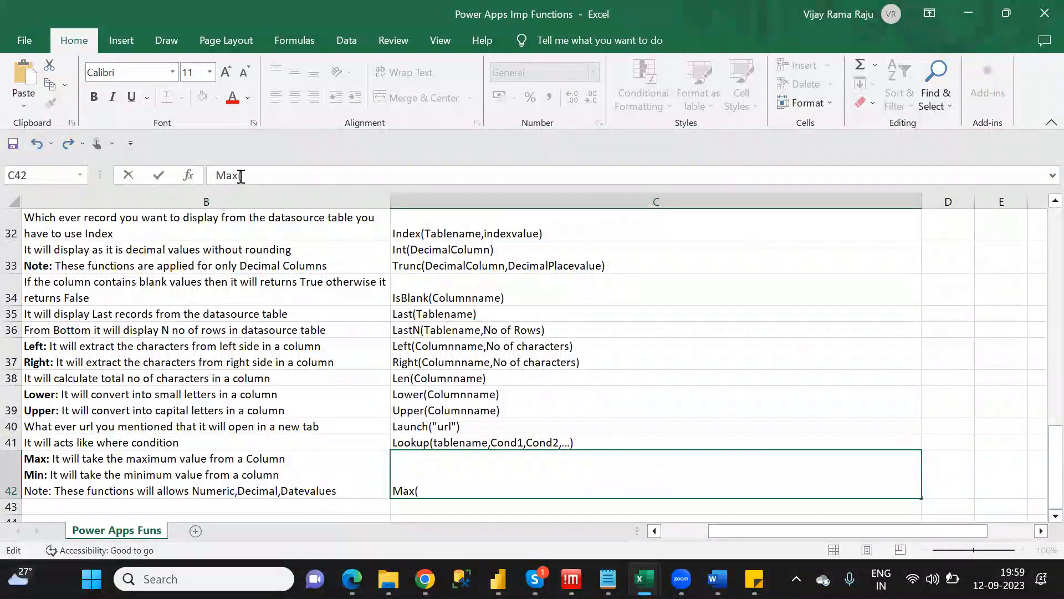
text(Tablename,)
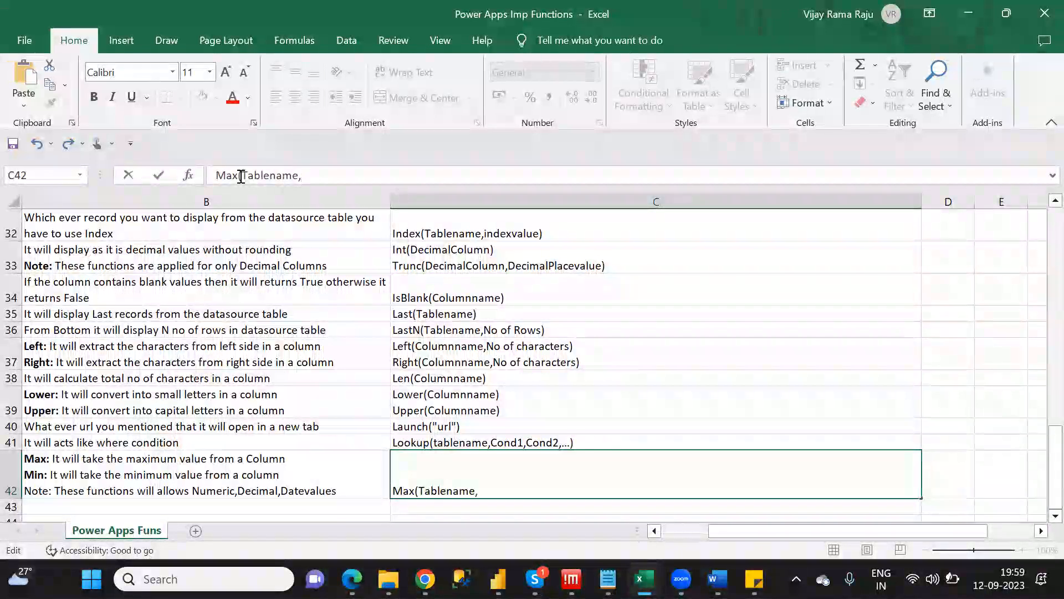
text(columnname))
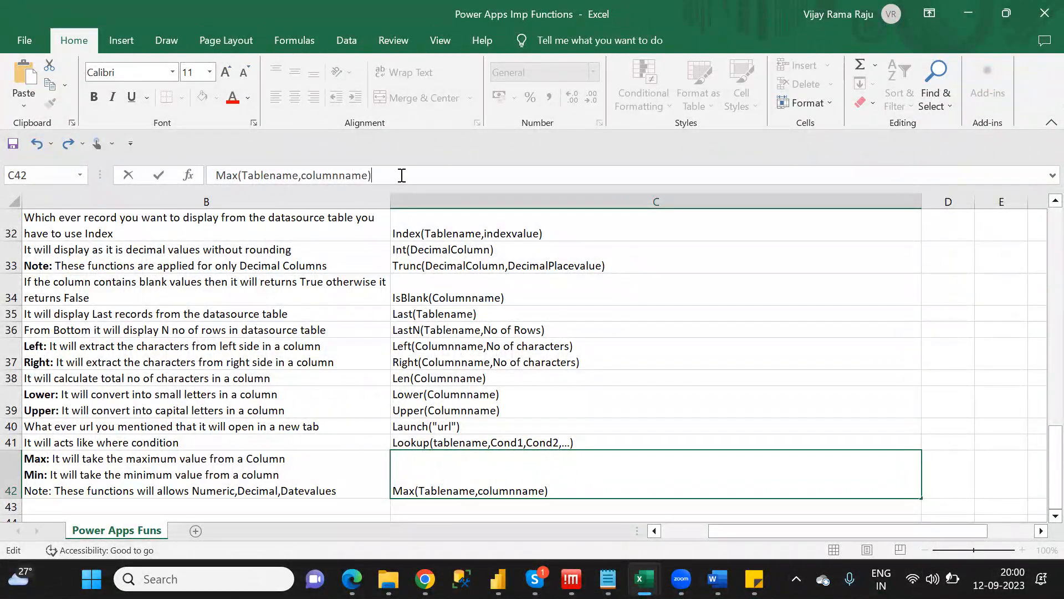
Copy the Max syntax onto a second line in cell C42, change it to "Min(Tablename,columnname)" and save the workbook.
key(shift+Home)
key(ctrl+c)
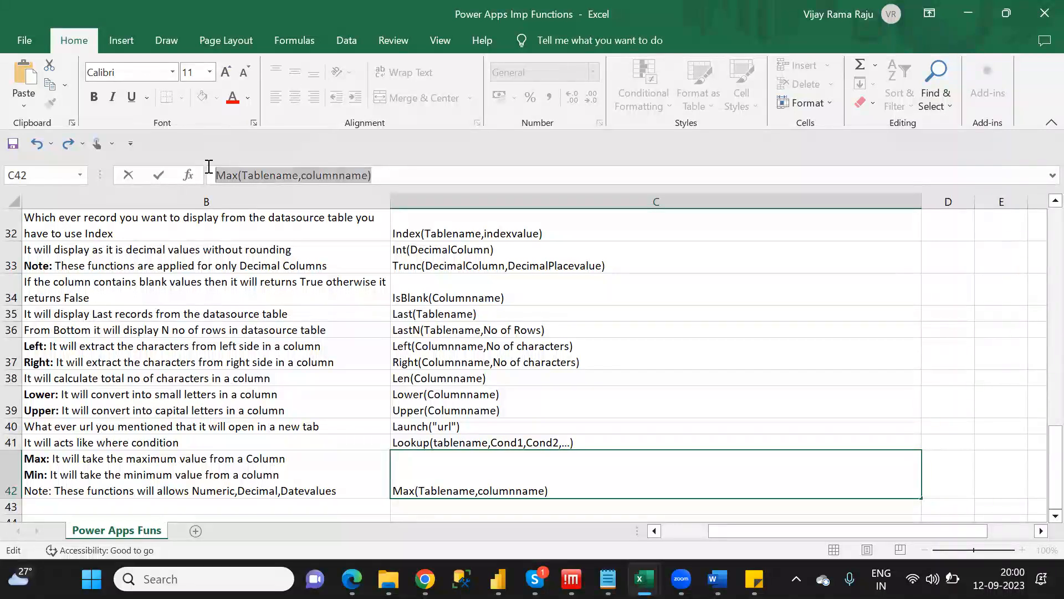
click(403, 169)
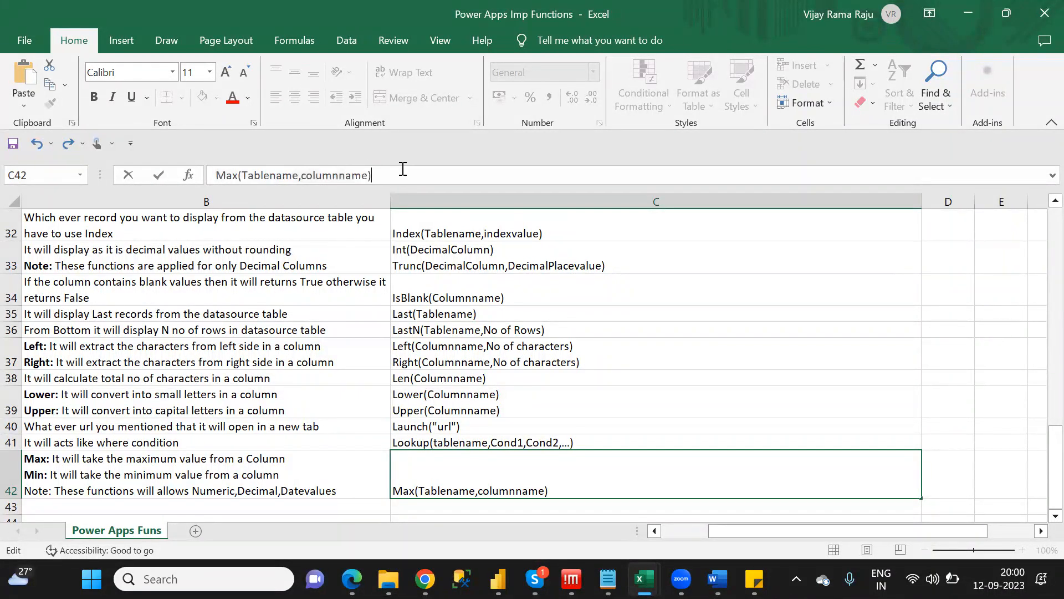
key(alt+Return)
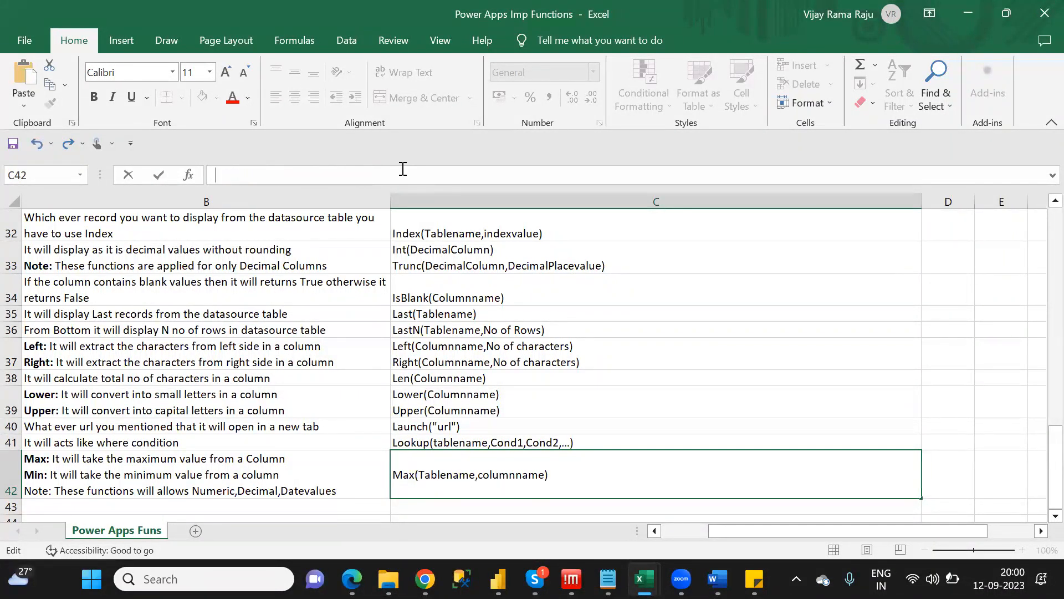
key(ctrl+v)
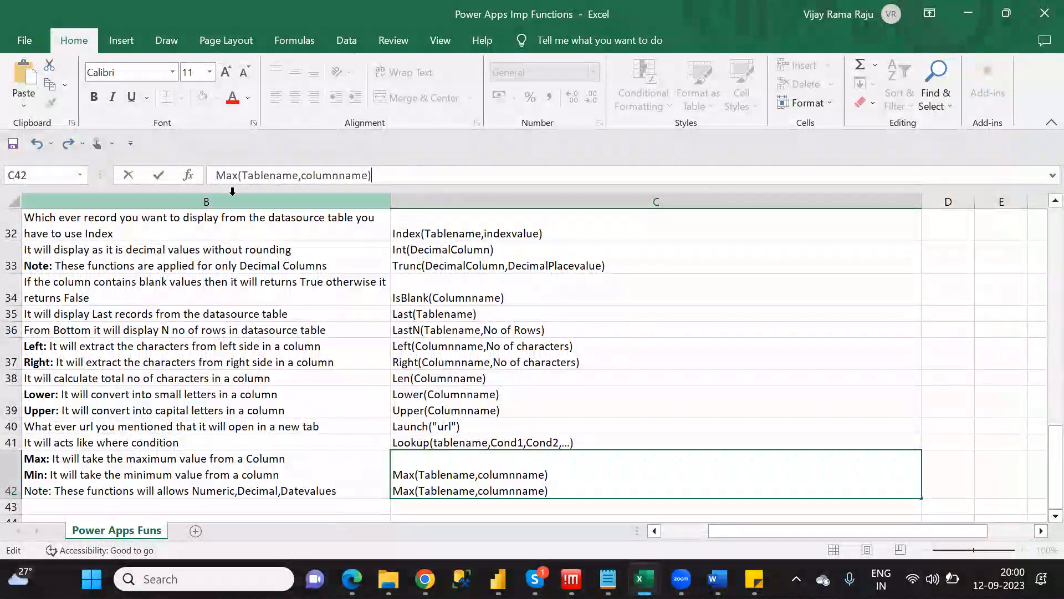
click(233, 177)
key(Delete)
key(BackSpace)
text(in)
key(ctrl+s)
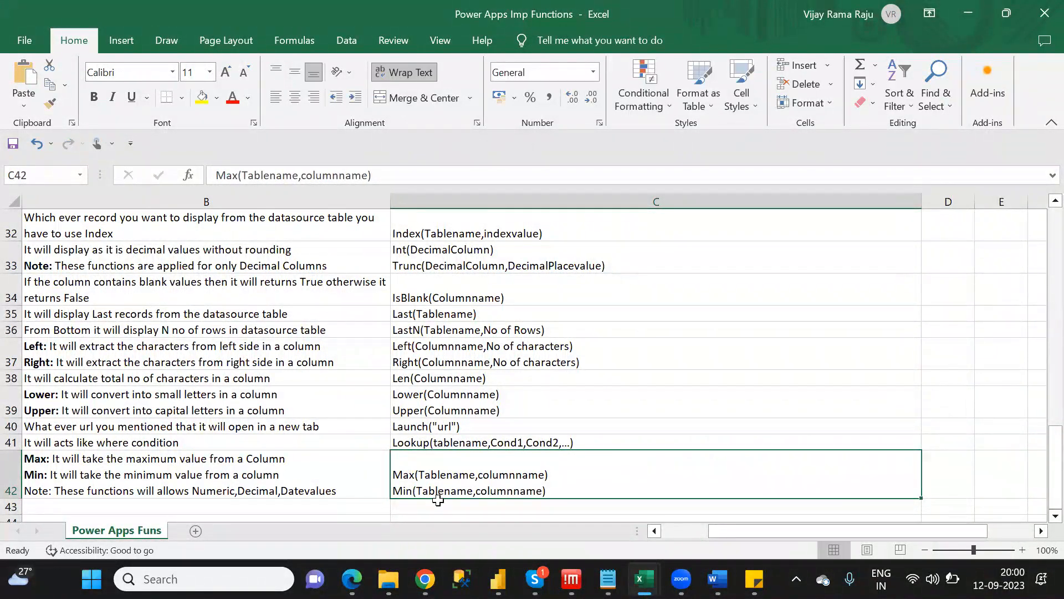
Check the M category in the Notepad functions list and enter Mid as the function name in cell A43 of the Excel sheet.
click(316, 506)
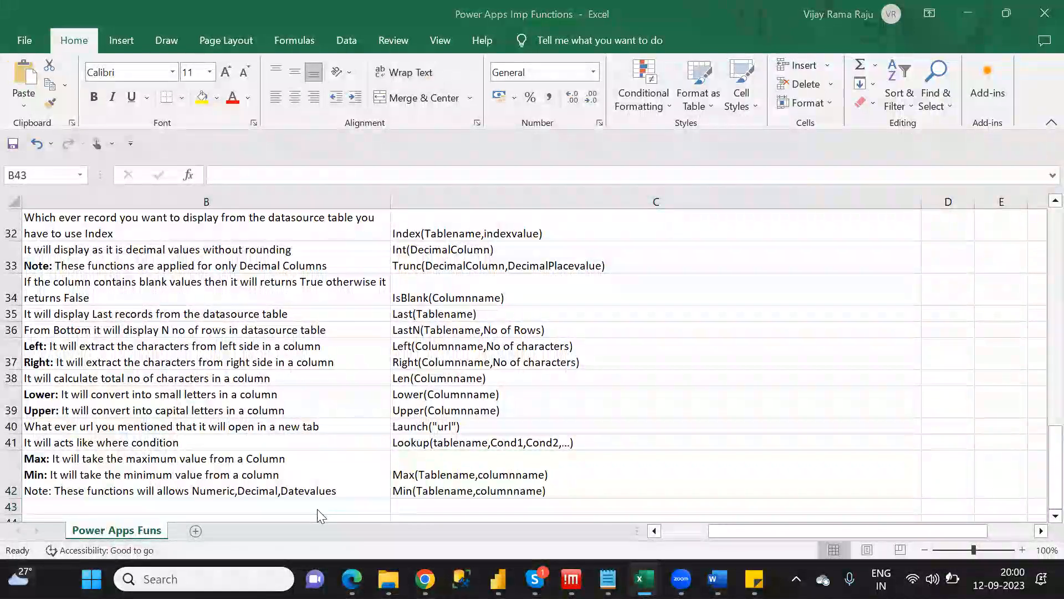
key(alt+Tab)
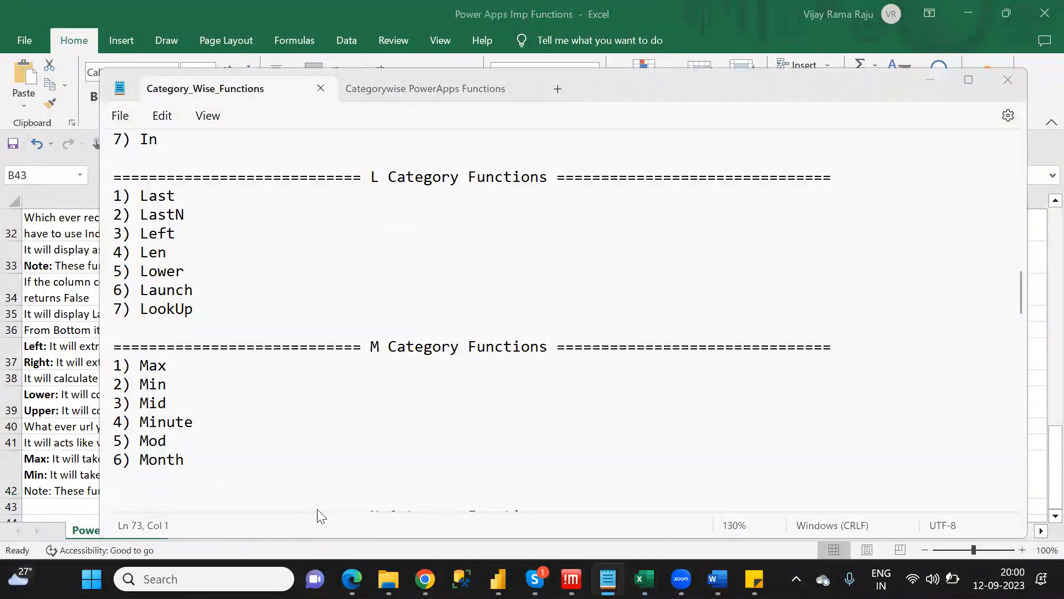
key(alt+Tab)
key(Left)
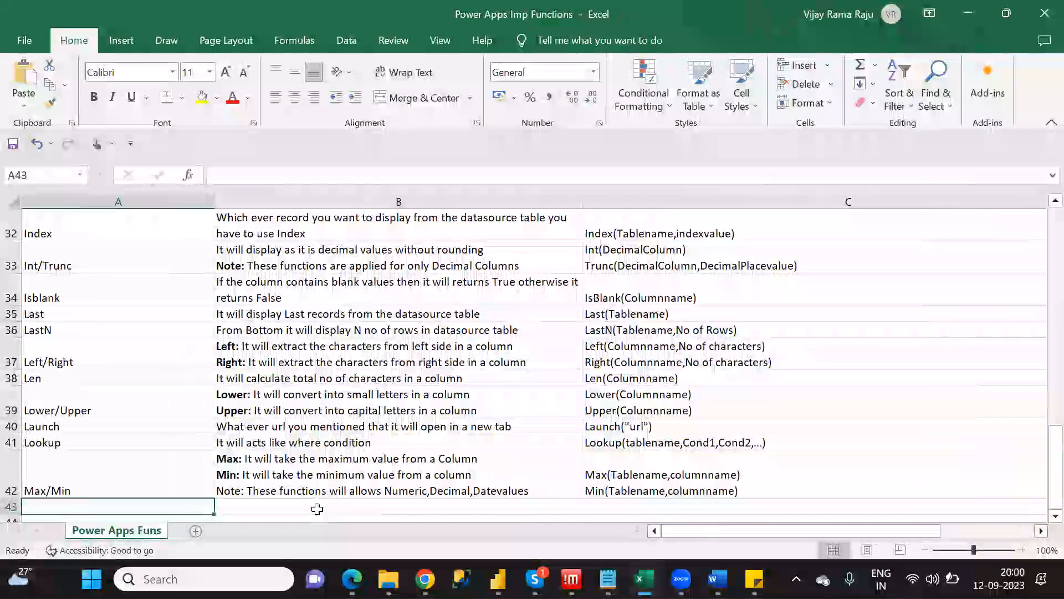
text(Mid)
key(Tab)
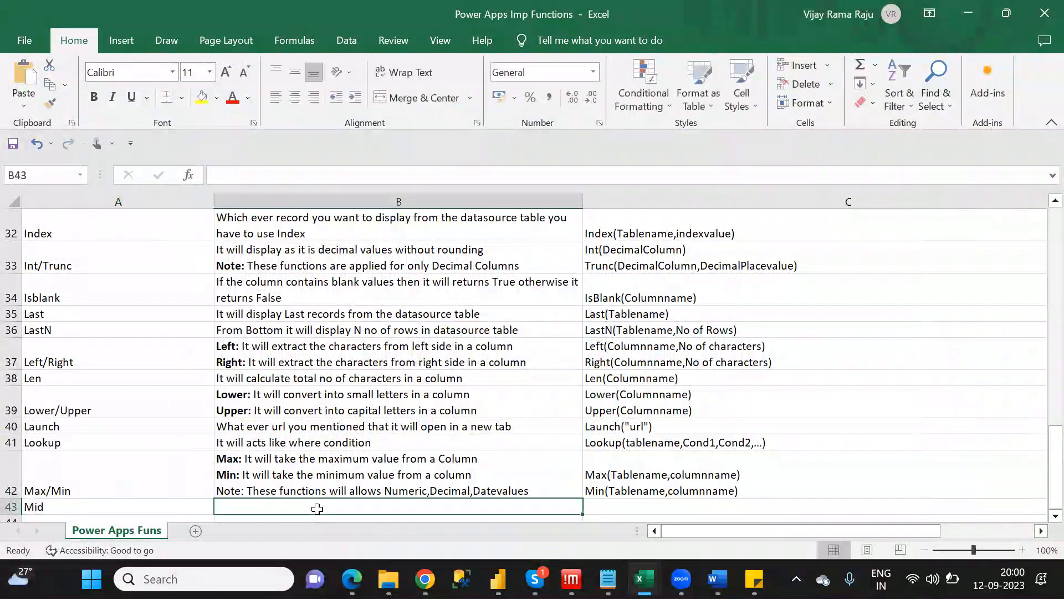
Enter the Mid description in cell B43: "If you want to extract the no of characters from a string".
text(If you want)
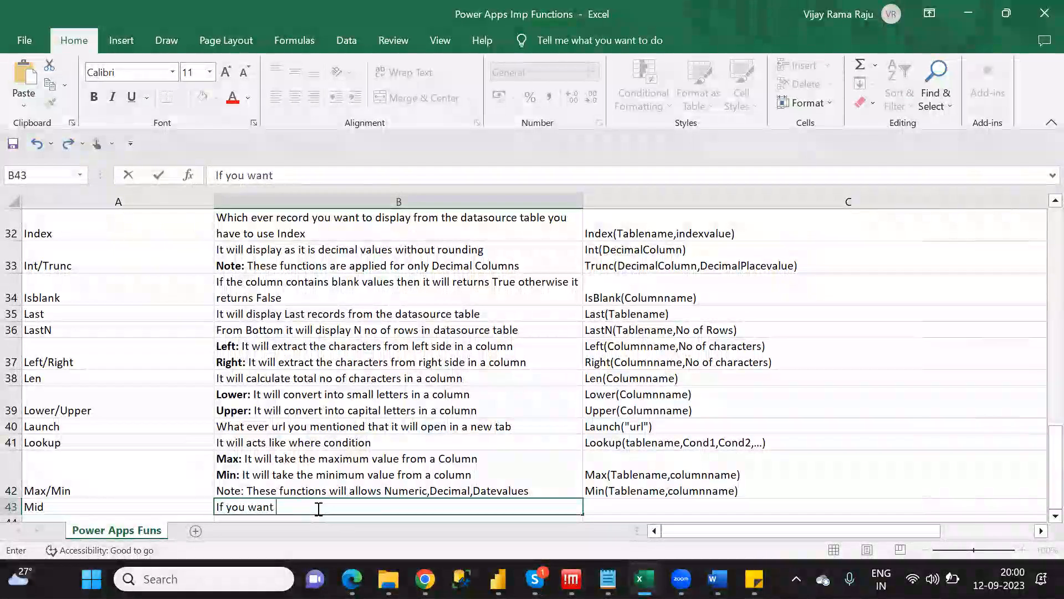
text( to ext)
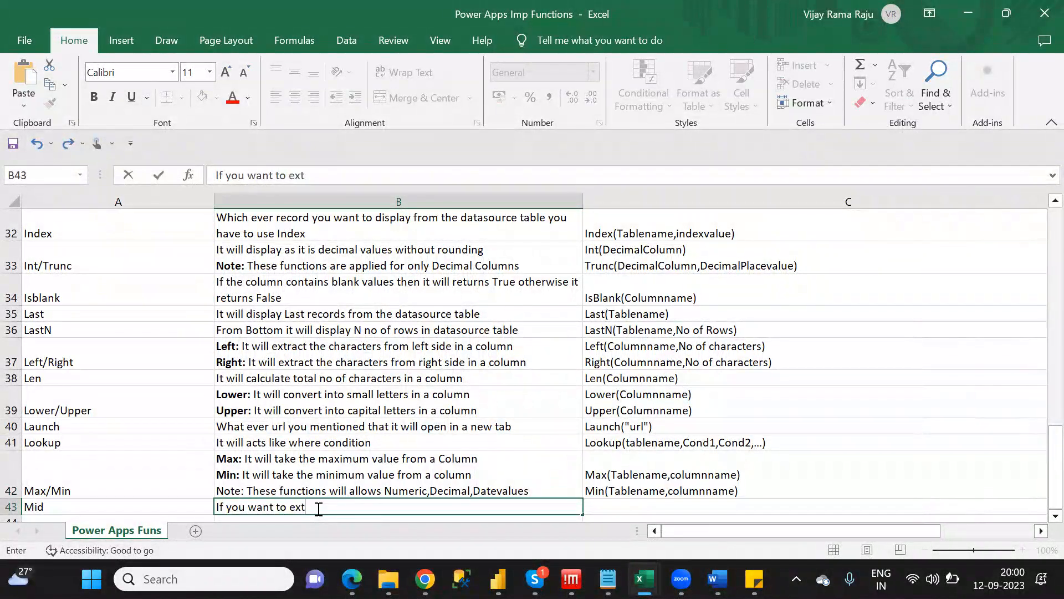
text(ra)
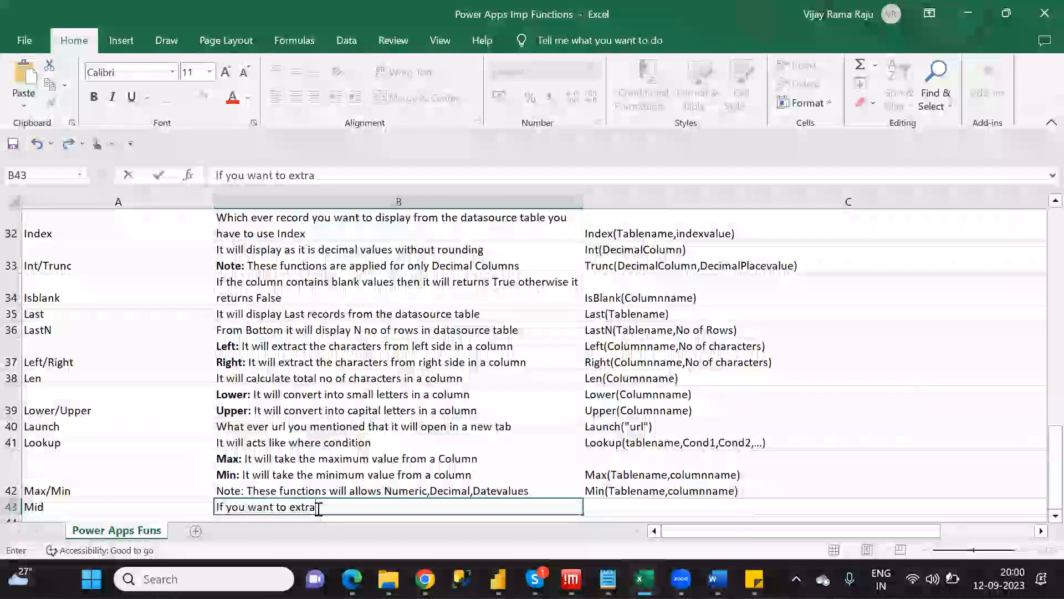
text(ct the n)
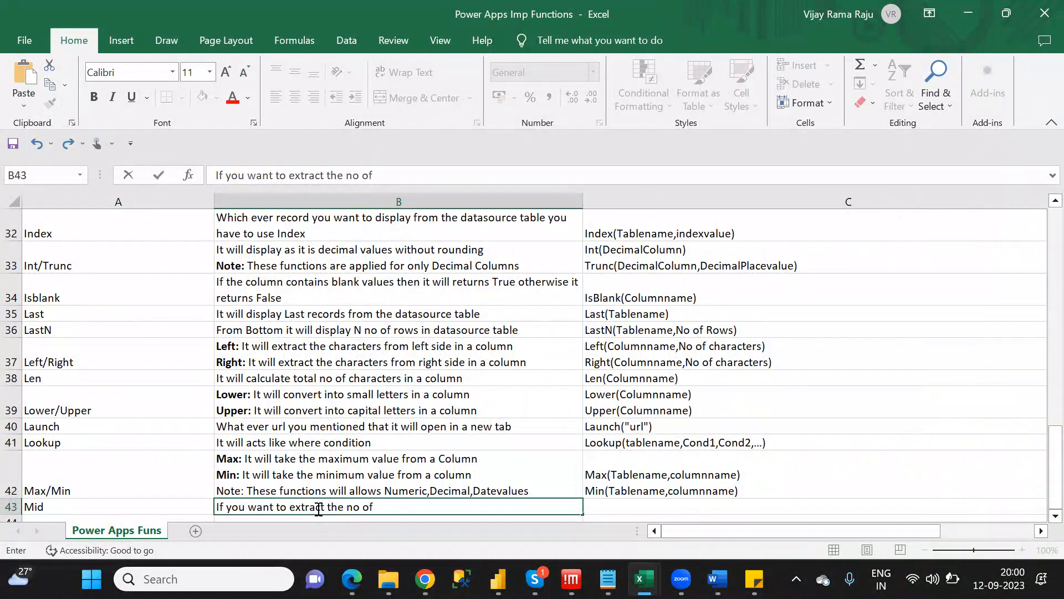
text(o of characters f)
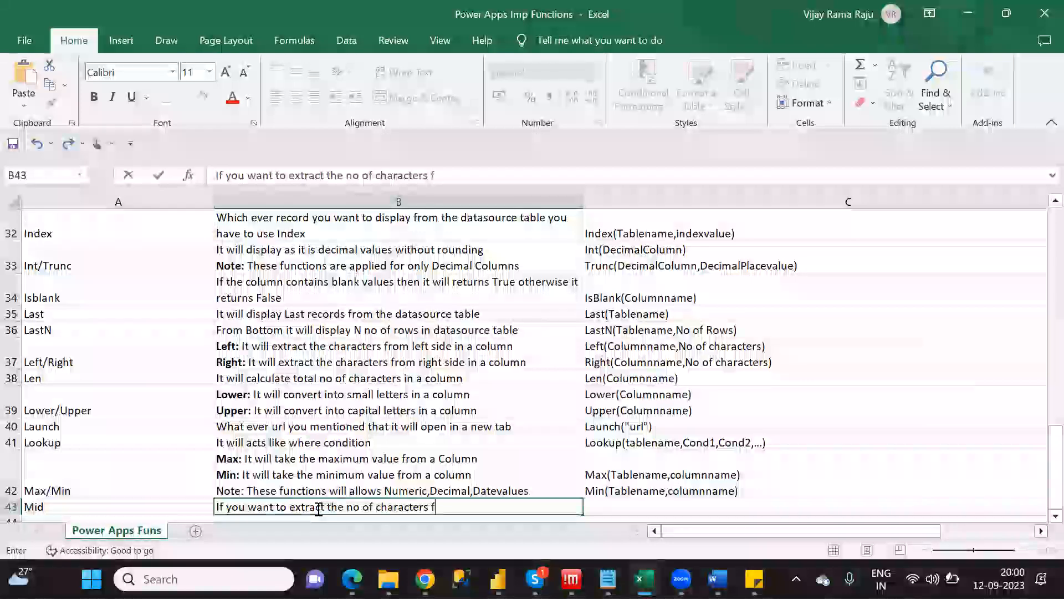
text(rom a string)
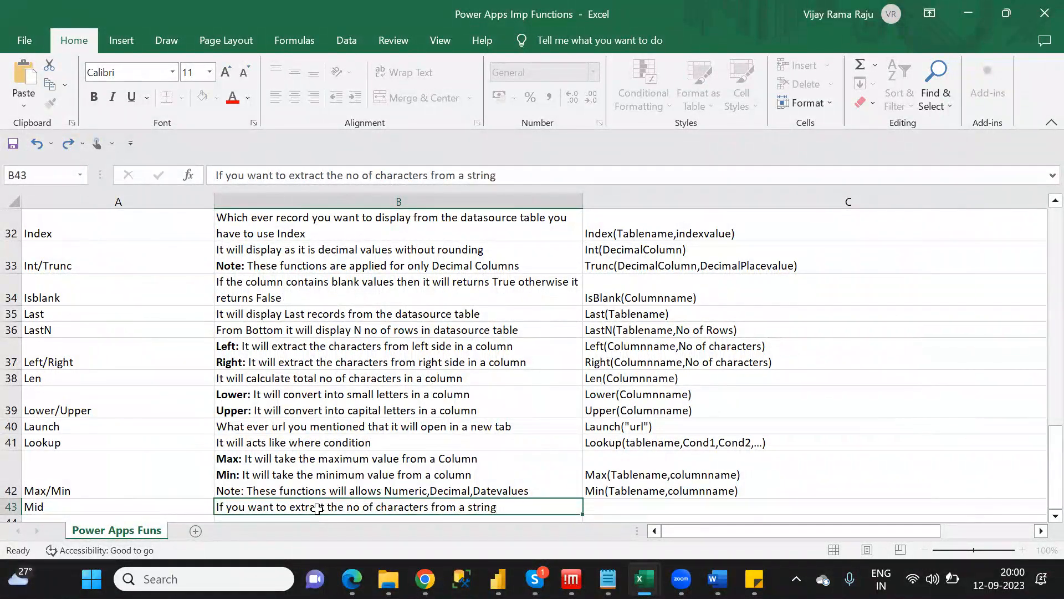
Enter the syntax "Mid(Columname,Startvalue,No of characters)" in cell C43.
key(Tab)
text(mi)
key(BackSpace)
text(Mid(Columname)
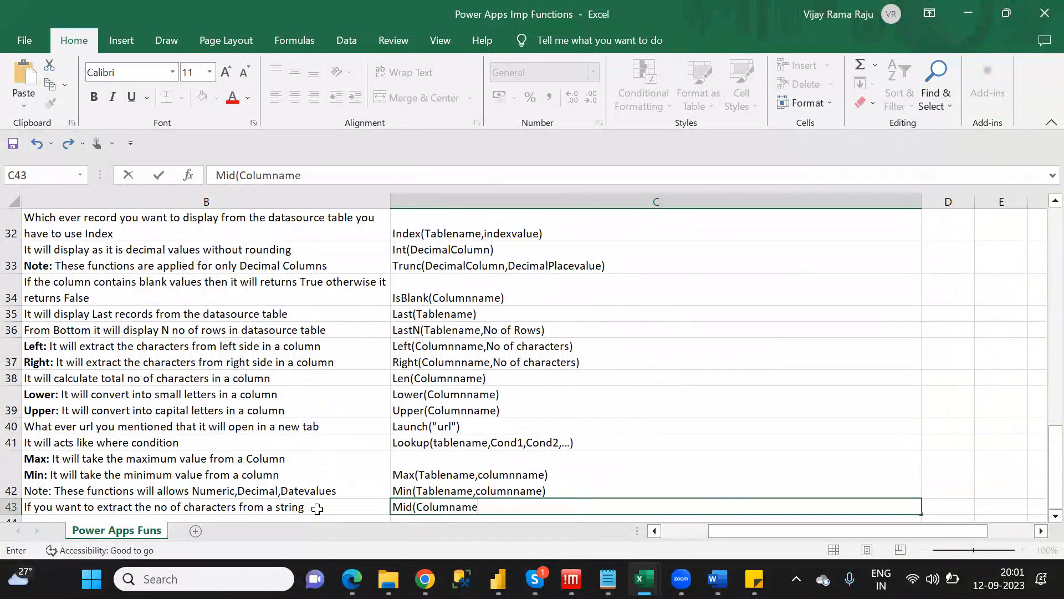
text(,S)
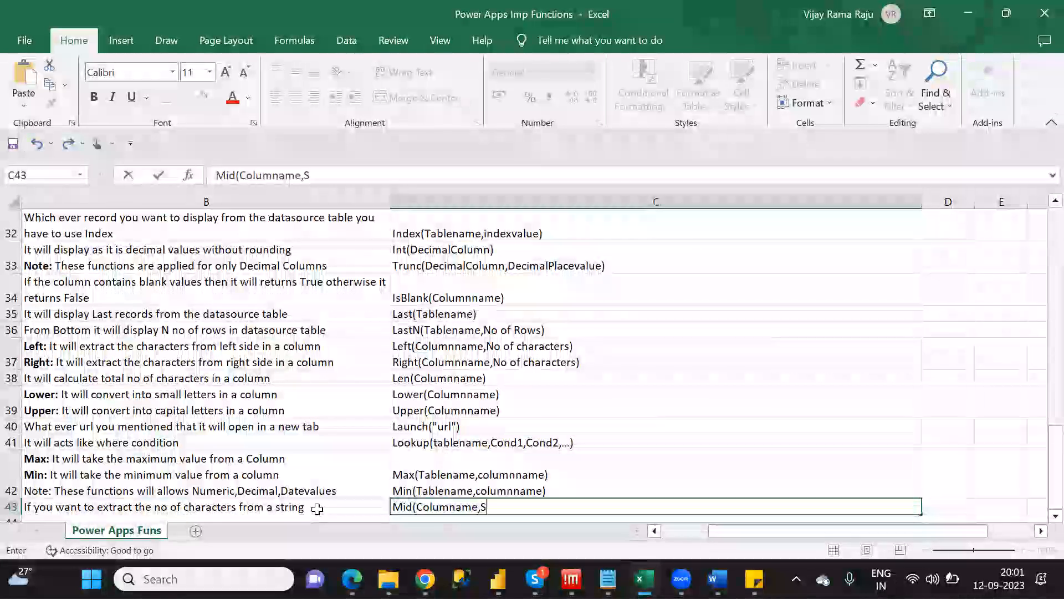
text(tartvalue)
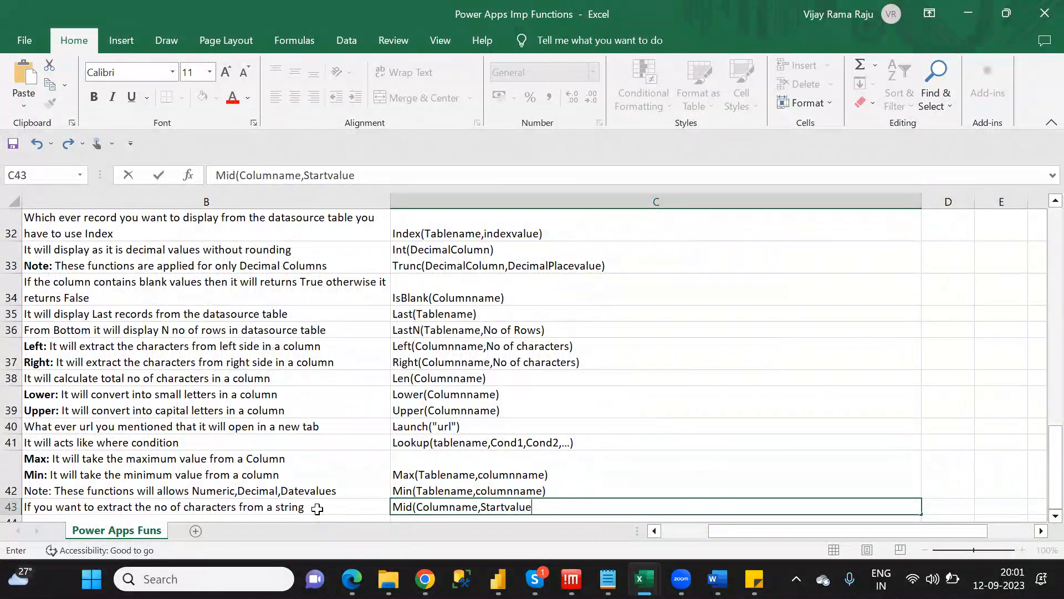
text(,)
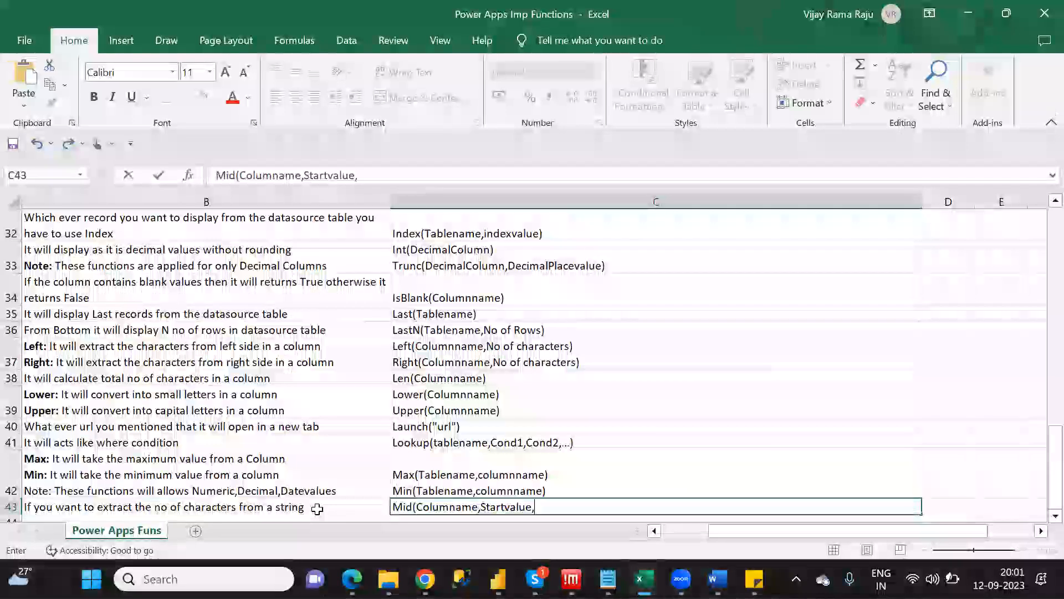
text(No)
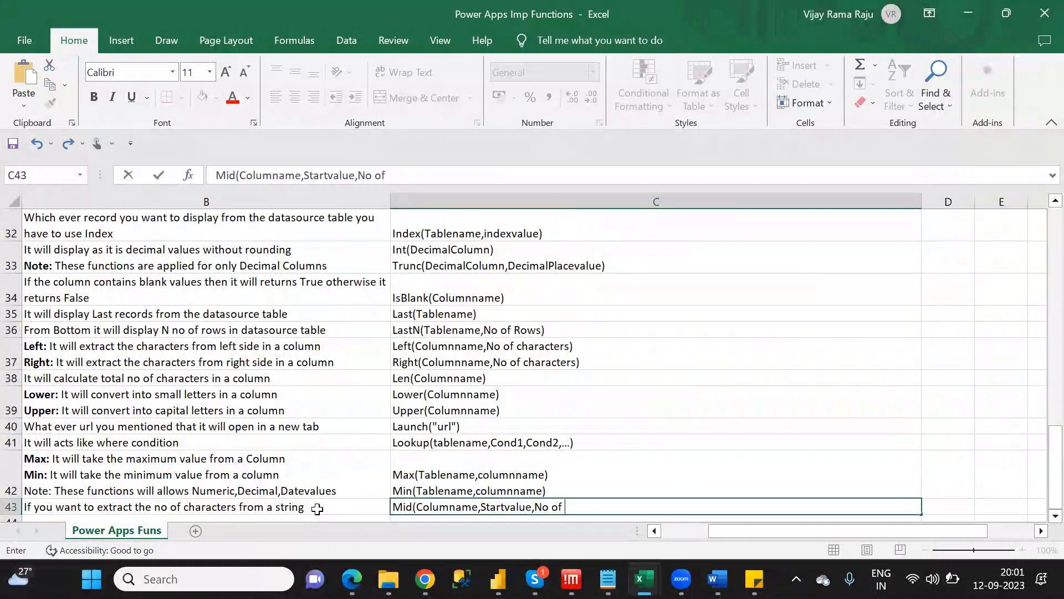
text(of cha)
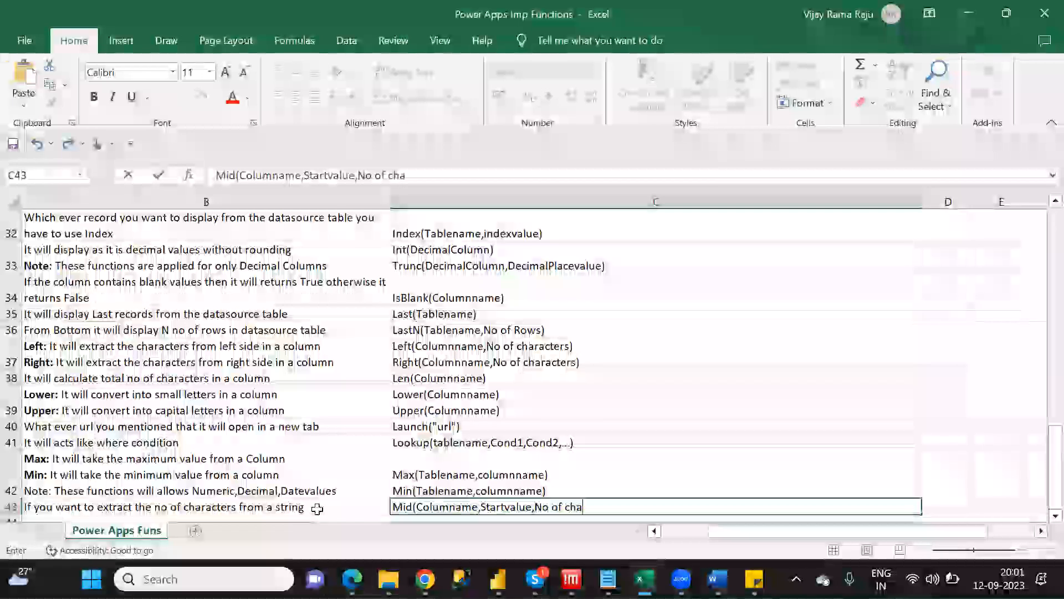
text(racters)
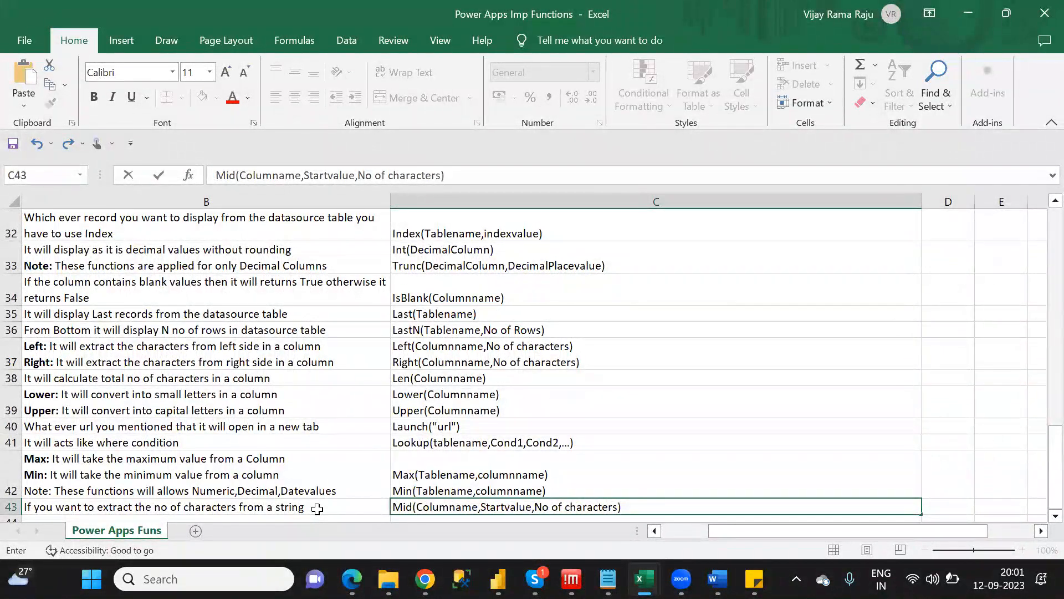
text())
key(Return)
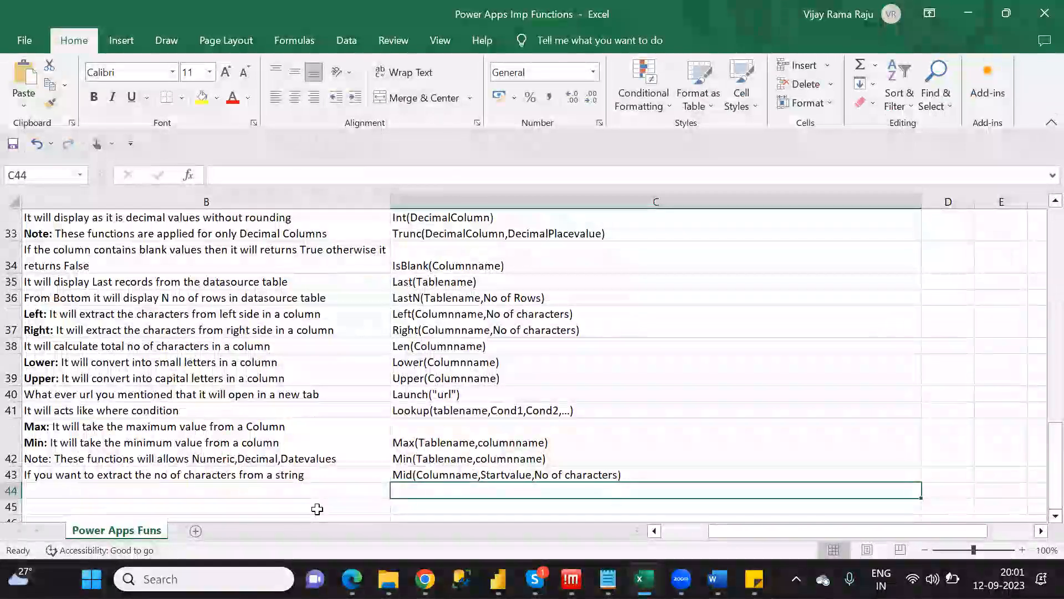
Look up the function after Mid in the Notepad list and enter Minute as the function name in cell A44.
key(Left)
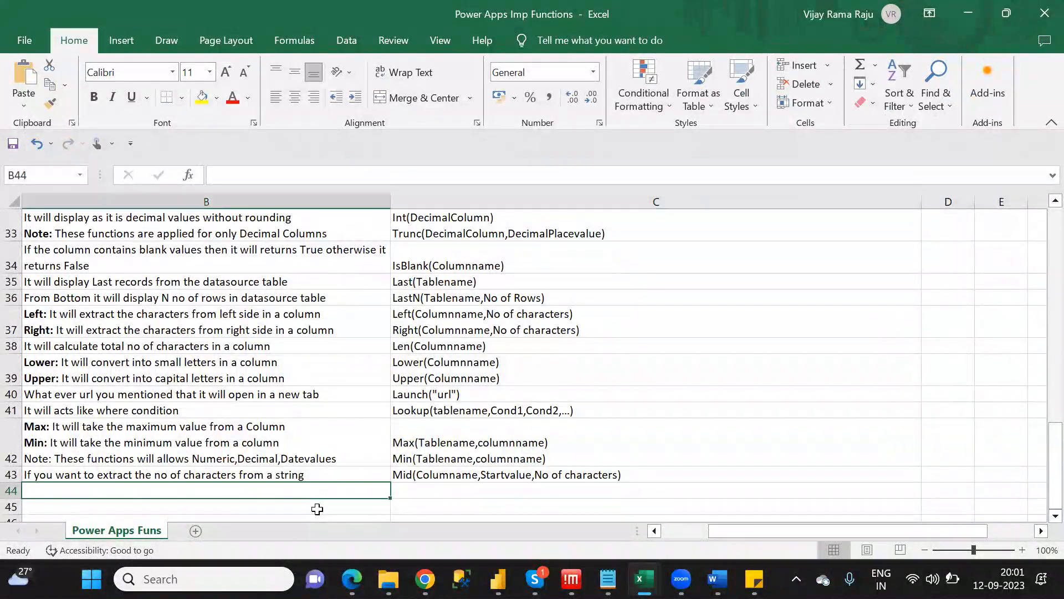
key(Left)
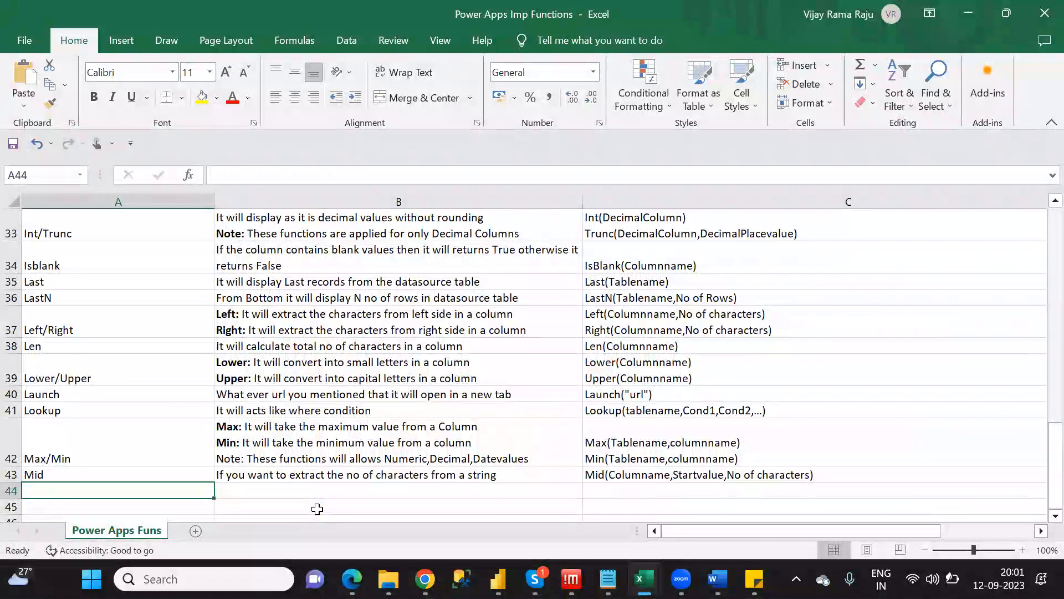
key(alt+Tab)
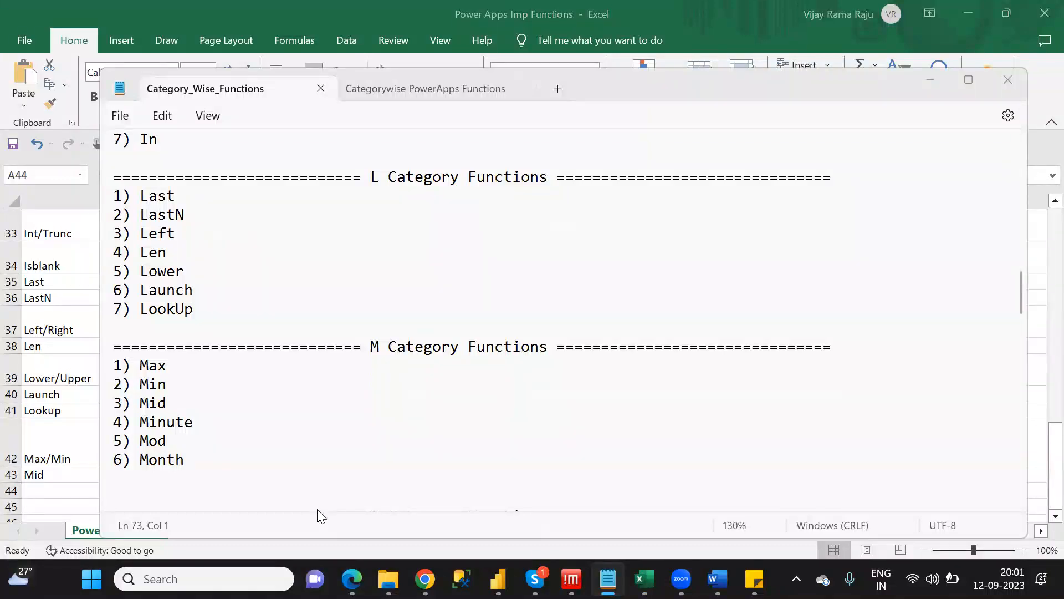
key(alt+Tab)
text(Mid)
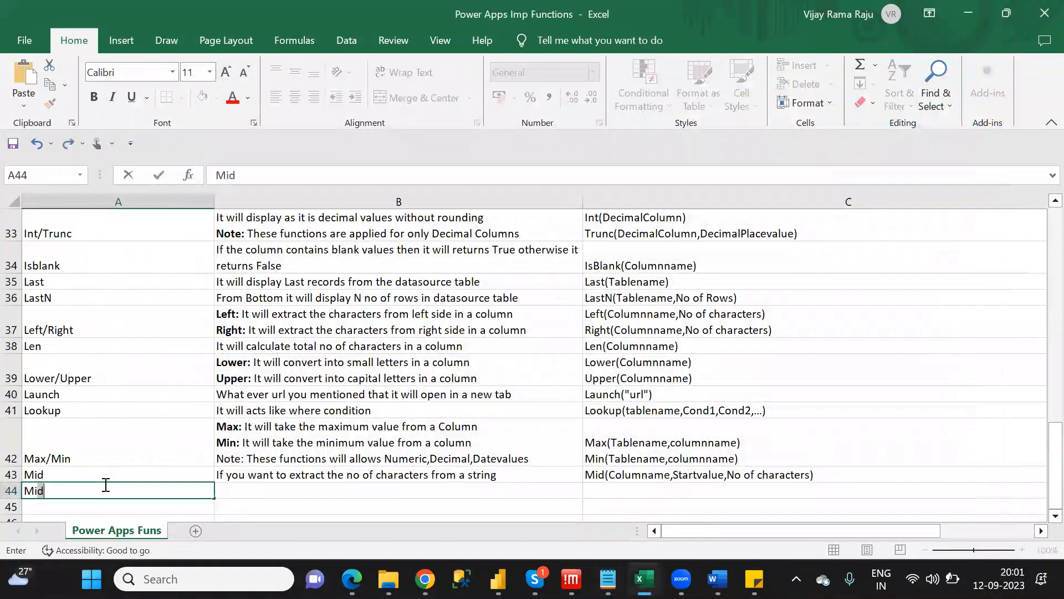
text(ute)
key(Tab)
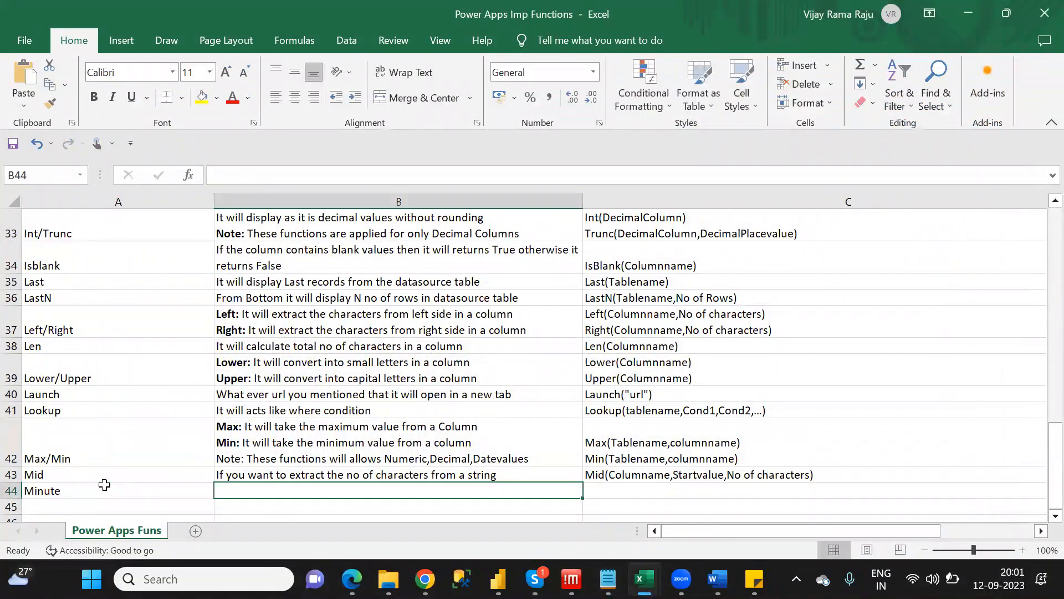
Enter the Minute description in cell B44: "It will extract minute from datetime column".
text(It will)
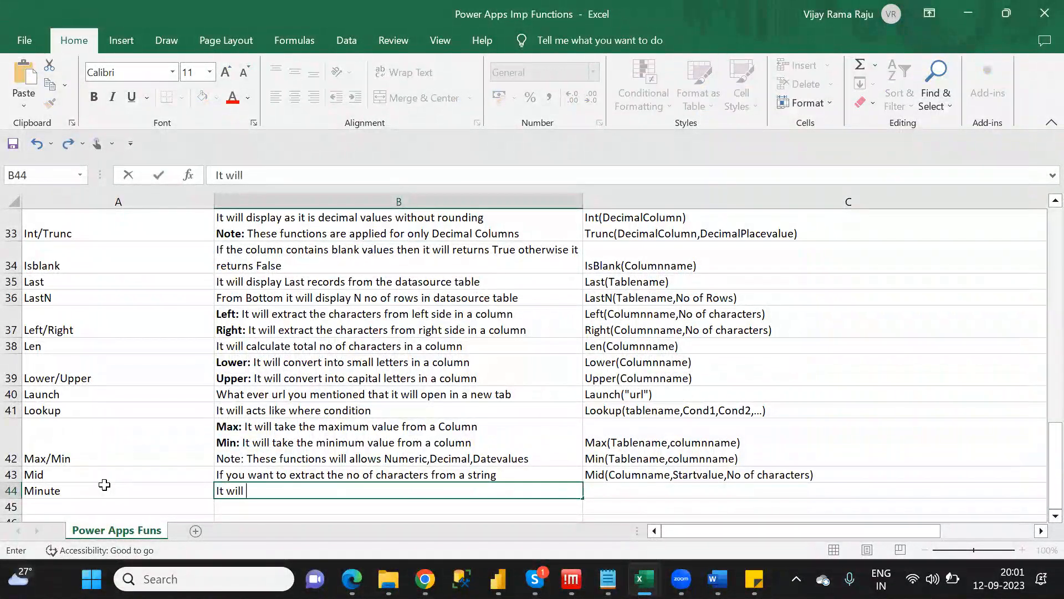
text( extrac)
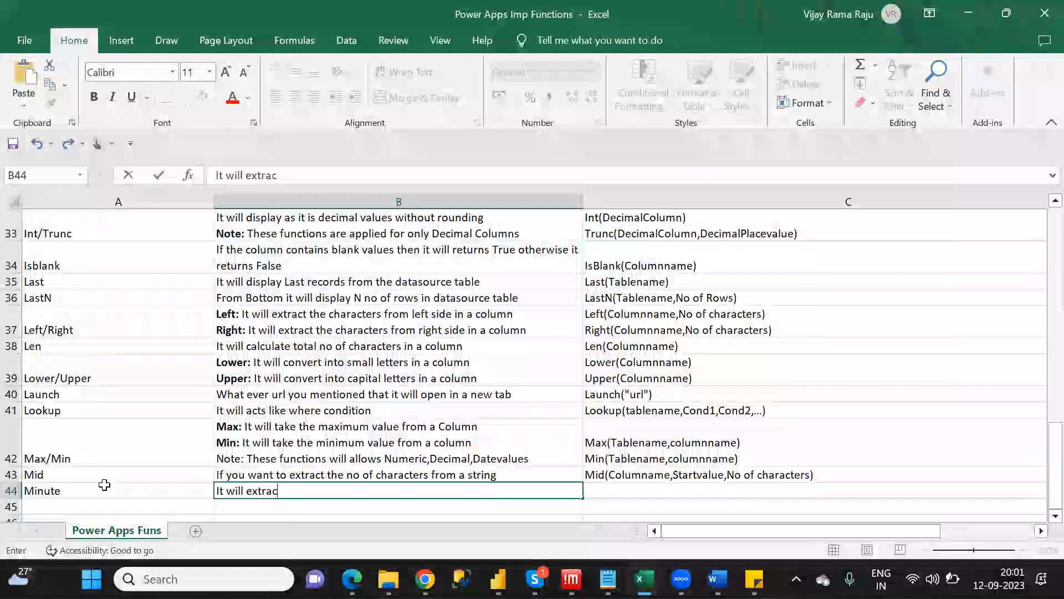
text(t minu)
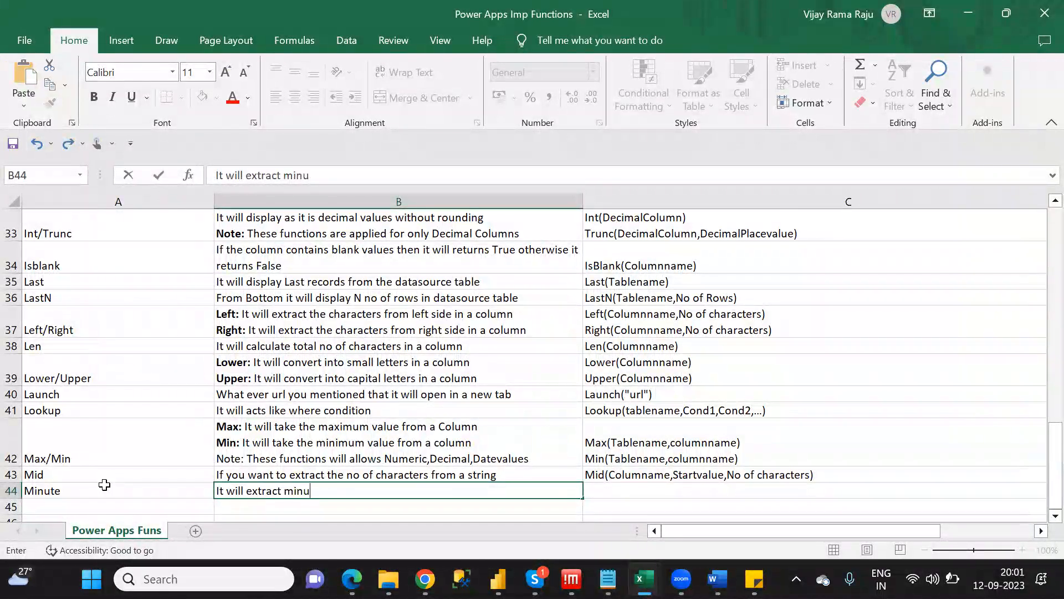
text(te from datetime co)
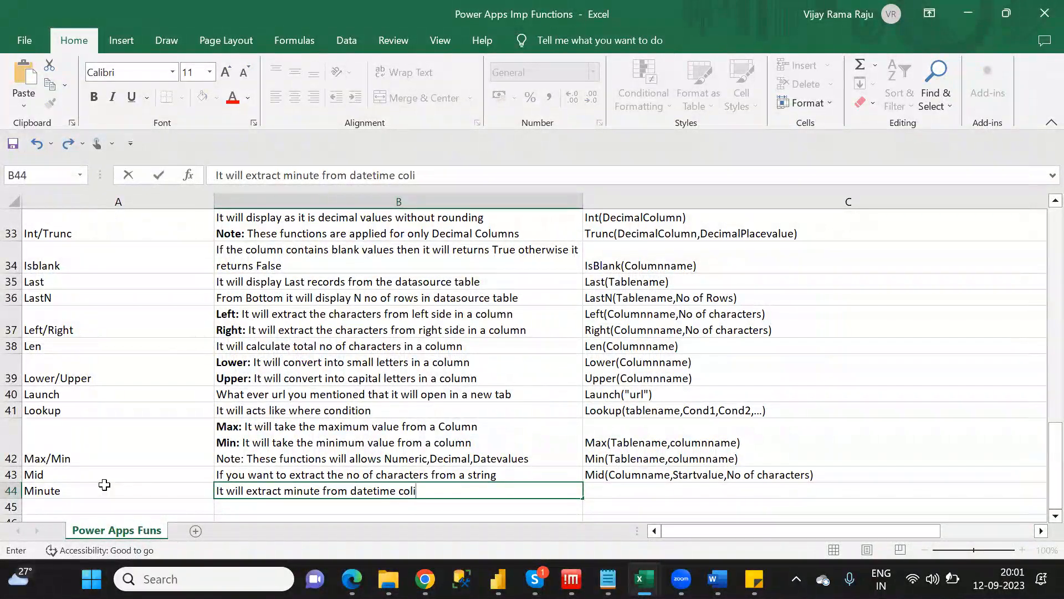
text(lumn)
key(Tab)
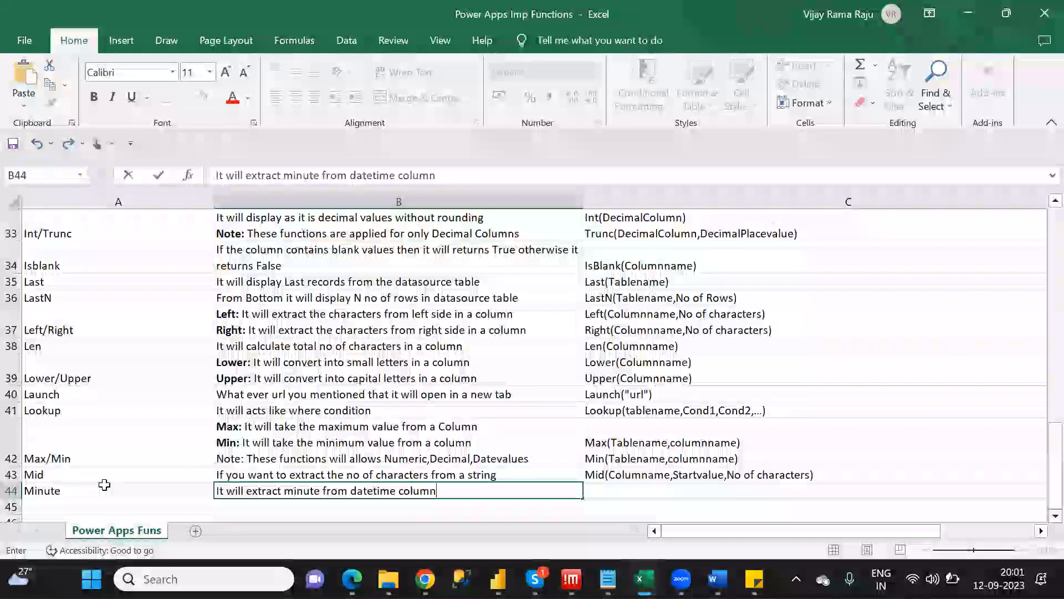
Enter the syntax "Minute(Datetimecolumn)" in cell C44.
text(Minut)
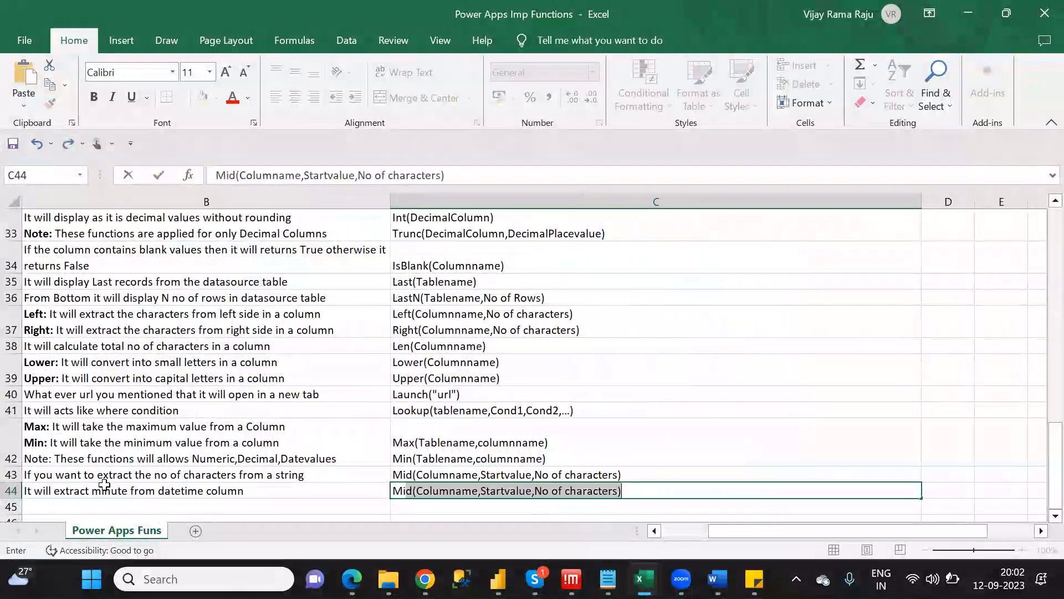
text(e(Date)
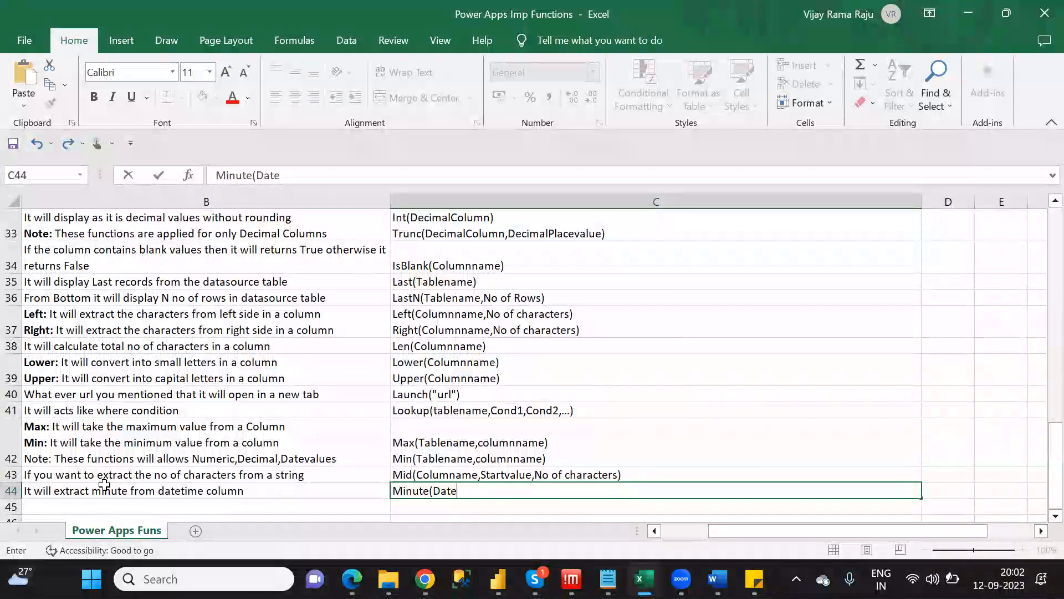
text(timecol)
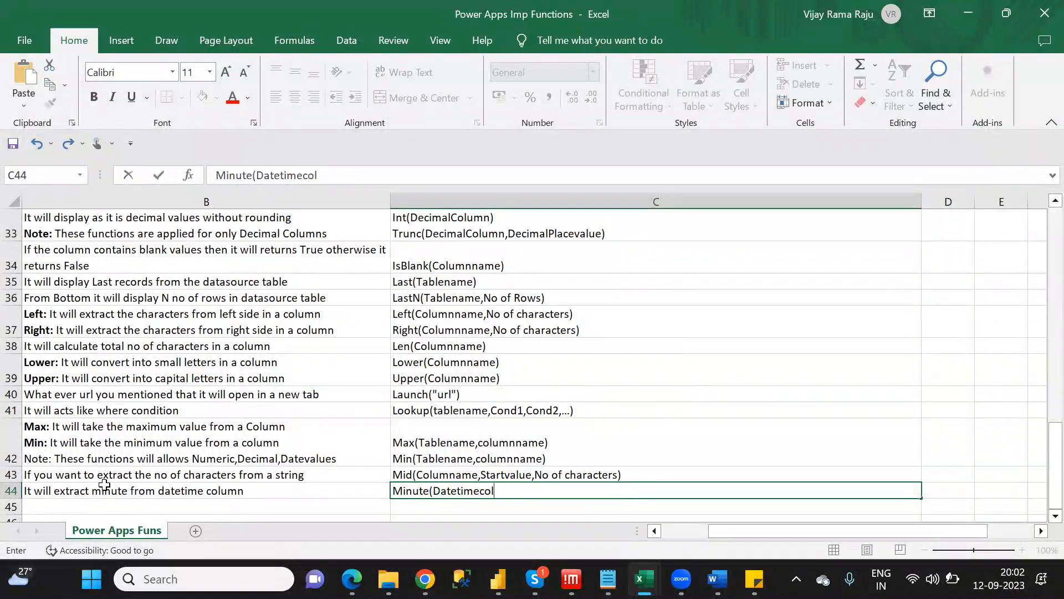
text(umn))
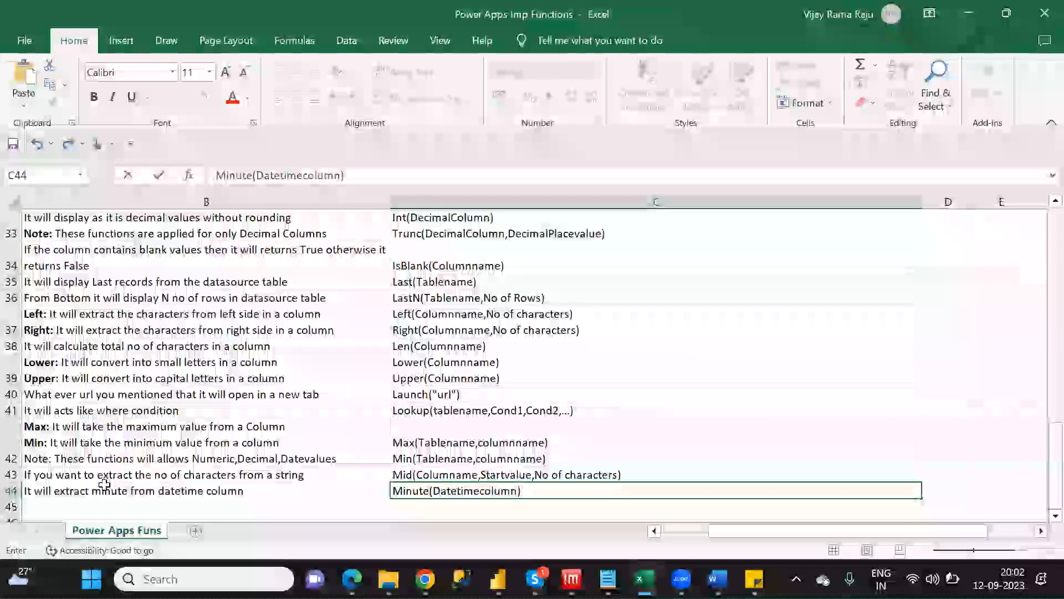
key(ctrl+Return)
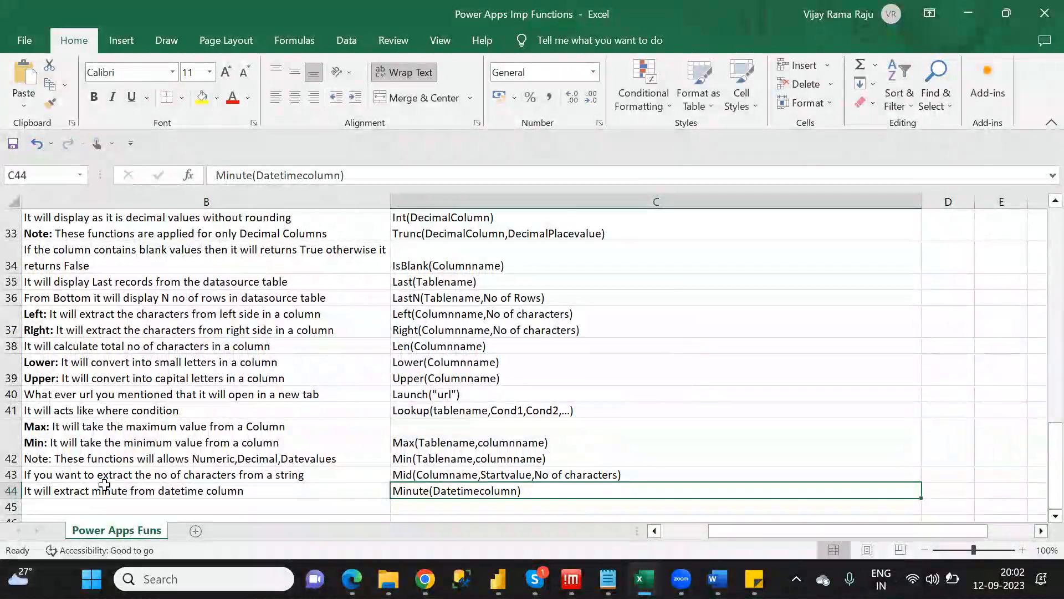
Look up the function after Minute in the Notepad list and enter Mod as the function name in cell A45.
key(Down)
key(Left)
key(Left)
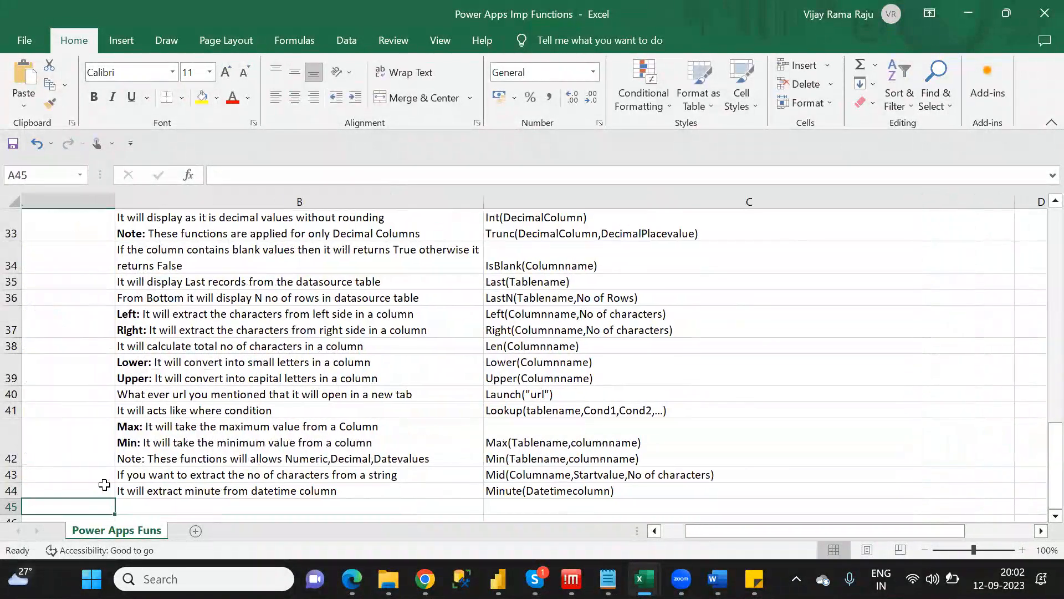
key(alt+Tab)
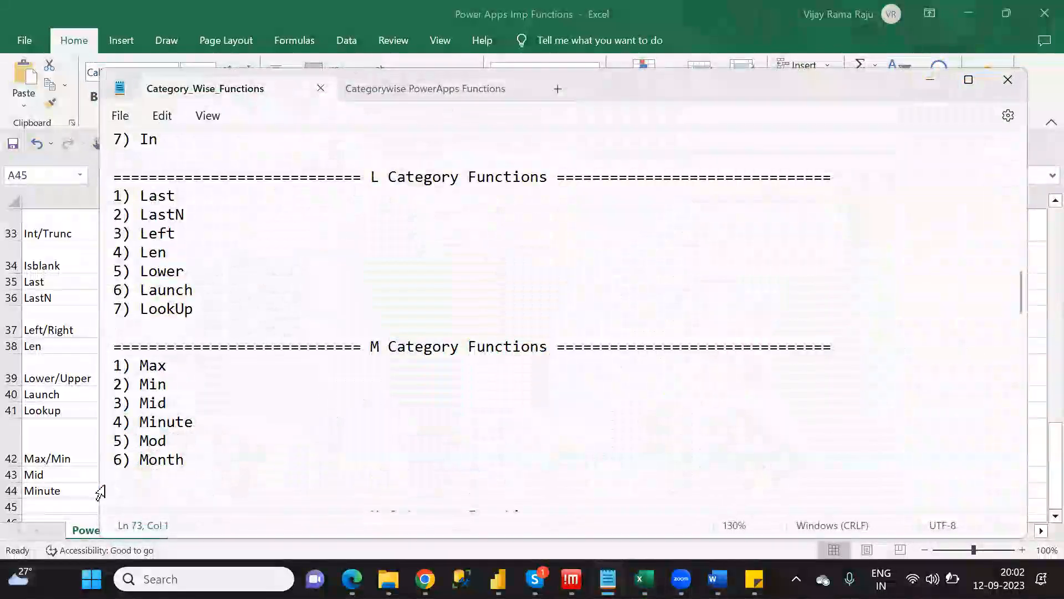
key(alt+Tab)
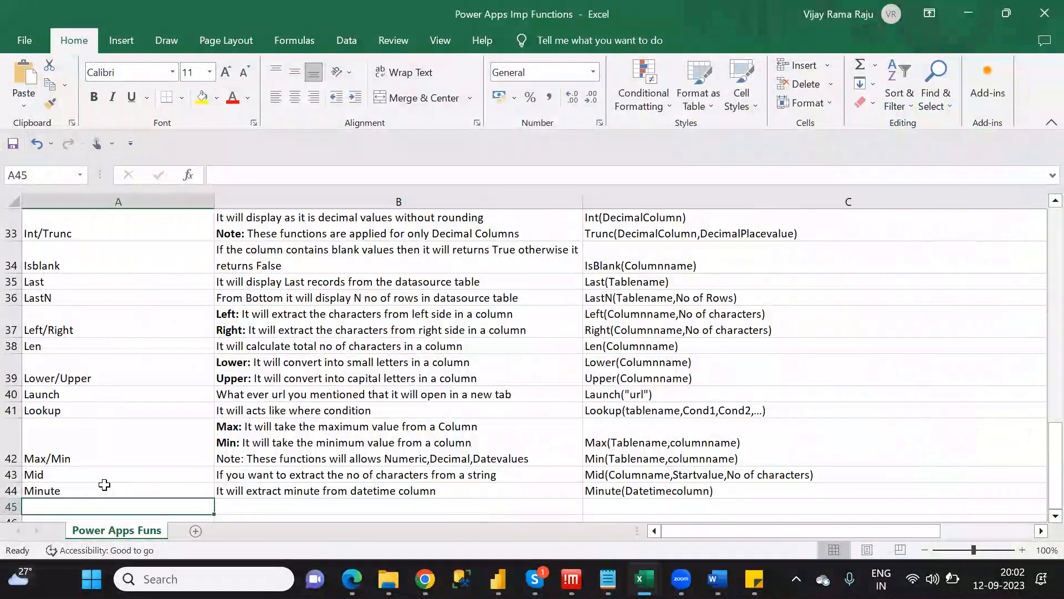
text(Mod)
key(Tab)
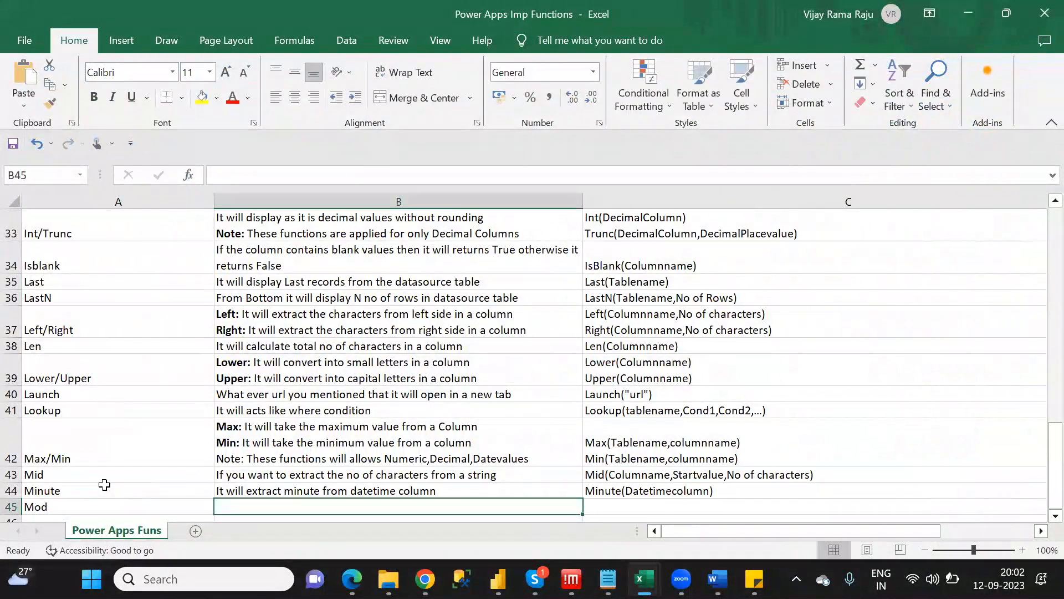
Enter the Mod description in cell B45: "It will returns remainder value".
text(It will returns)
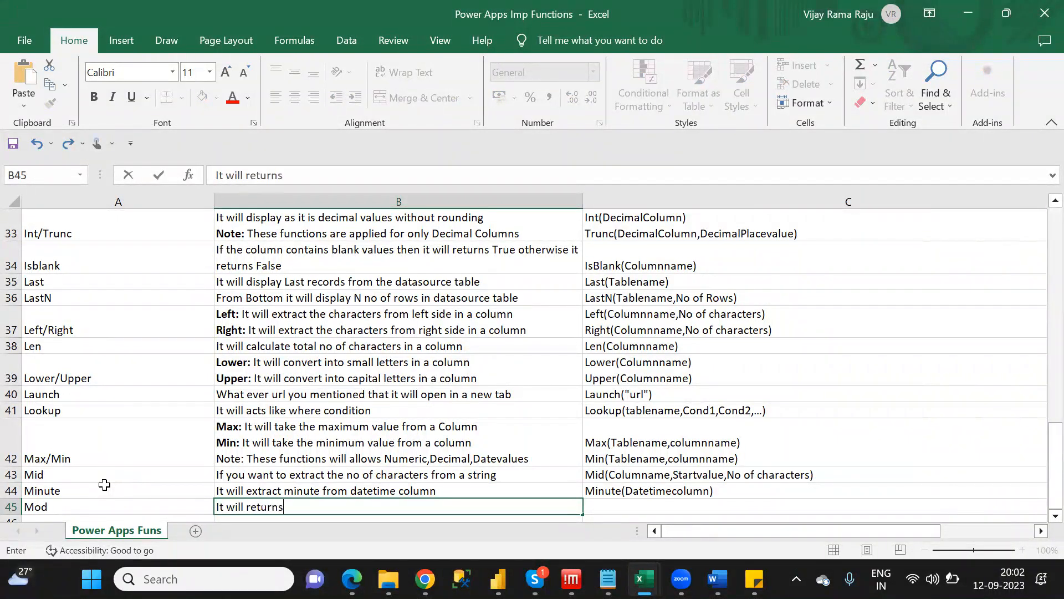
text( remain)
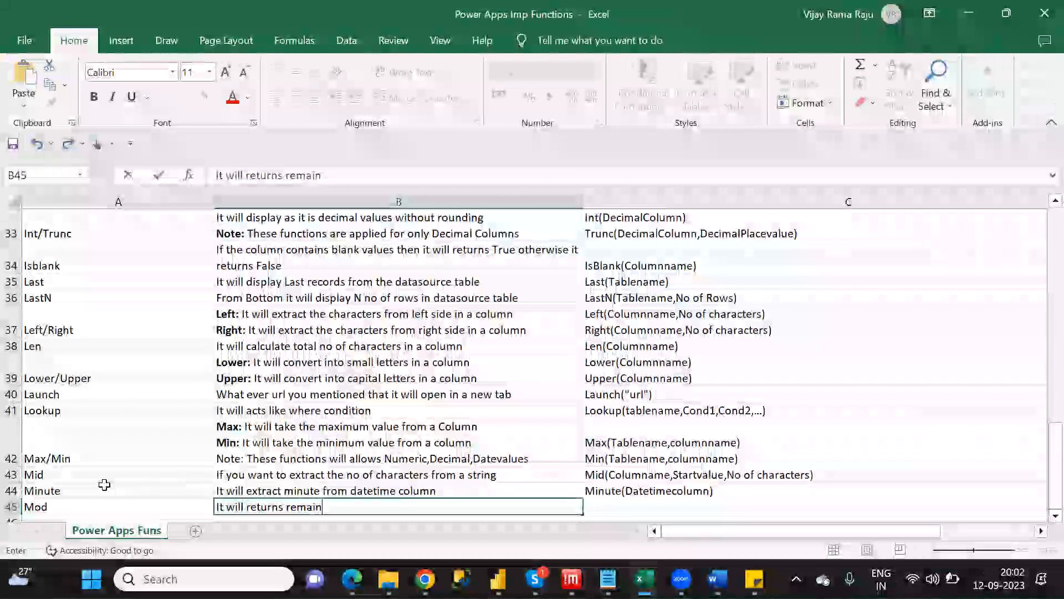
text(der value)
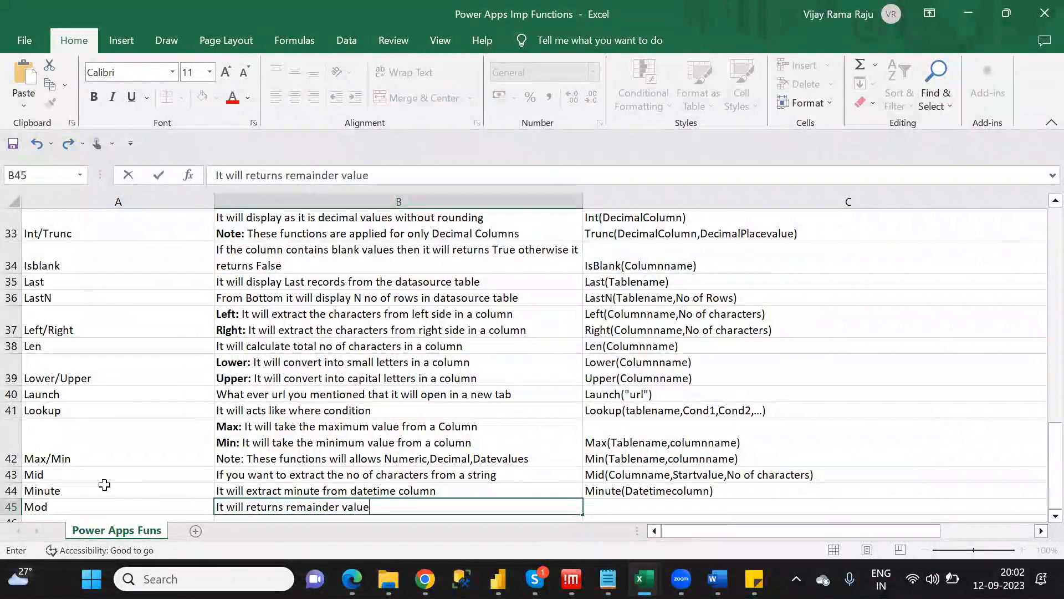
key(Tab)
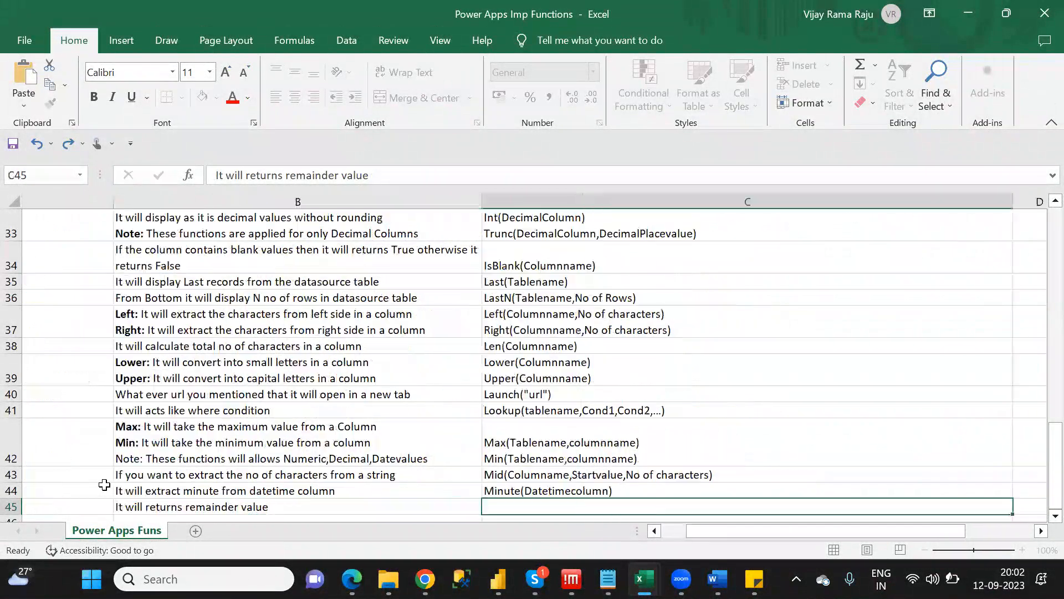
Enter the syntax "Mod(Numinator,Denominator)" in cell C45.
text(Mod(Nu)
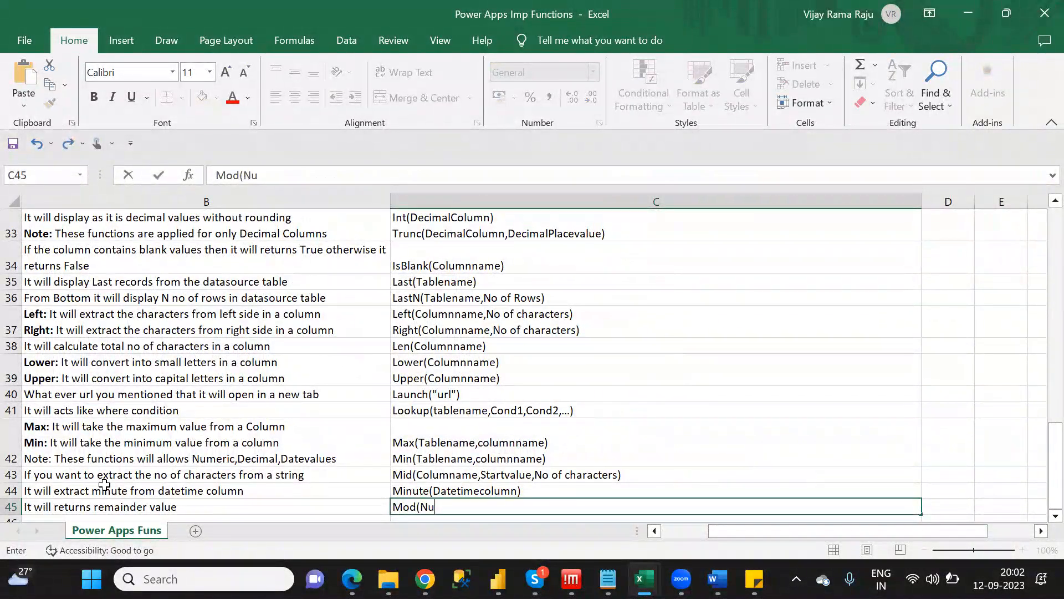
text(m)
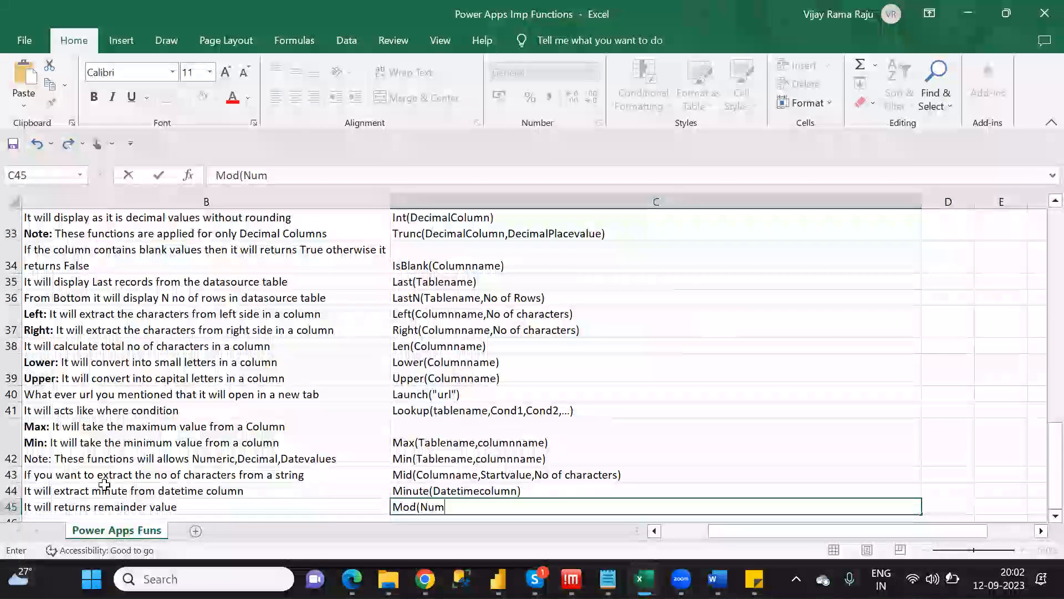
text(inato)
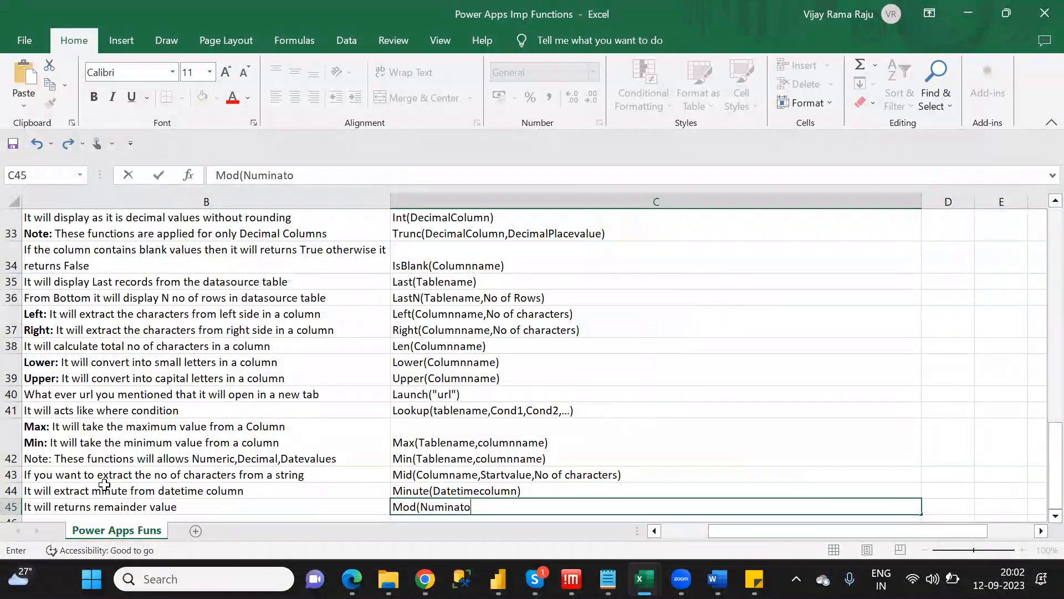
text(r,Denomi)
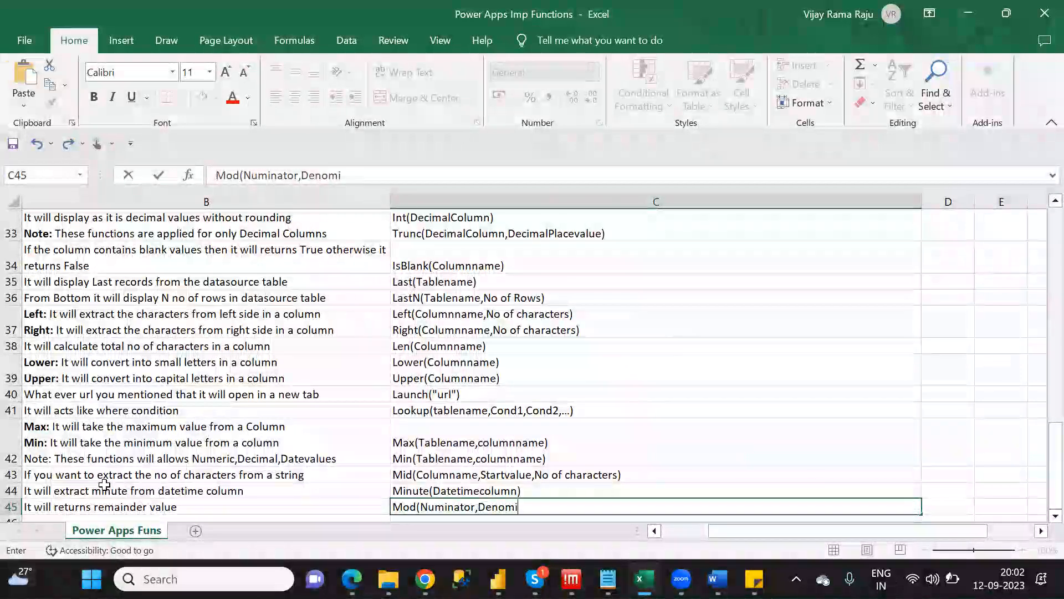
text(nator)
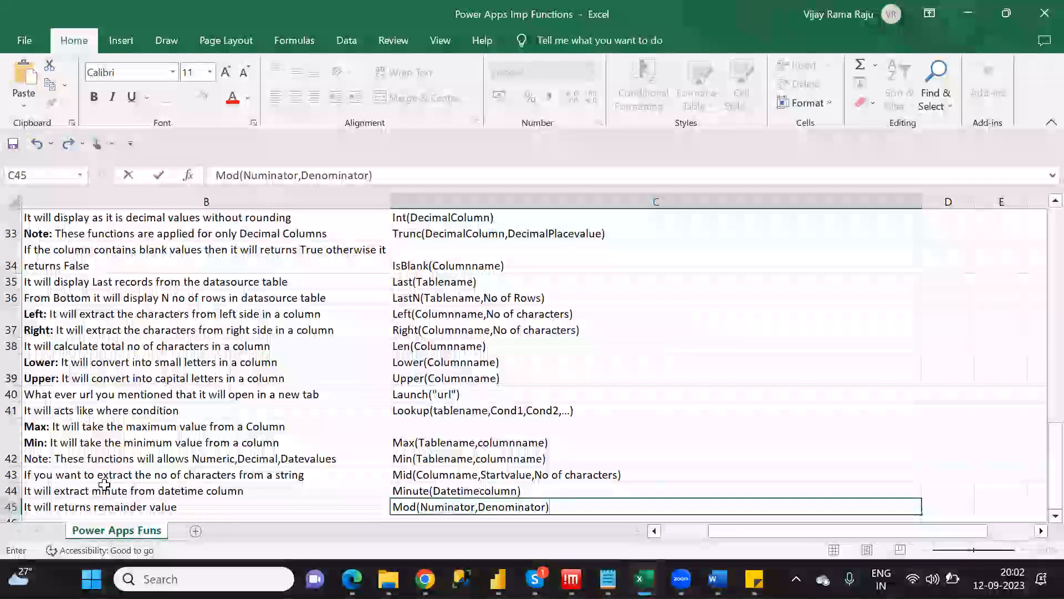
key(Return)
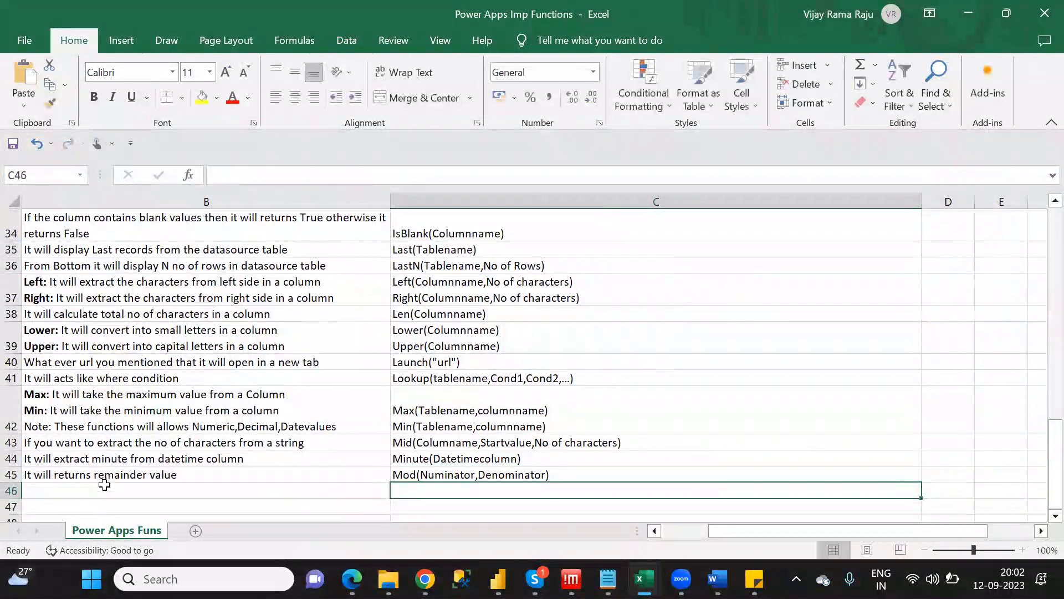
Check the Notepad list for the function after Mod and enter Month as the function name in cell A46.
key(Left)
key(Left)
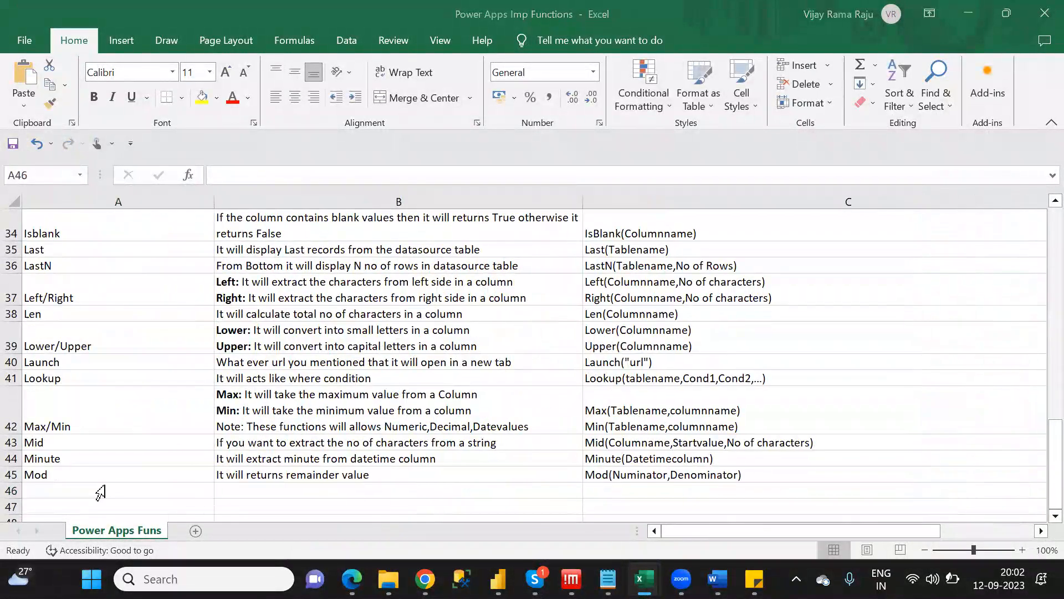
key(alt+Tab)
double_click(105, 485)
text(Month)
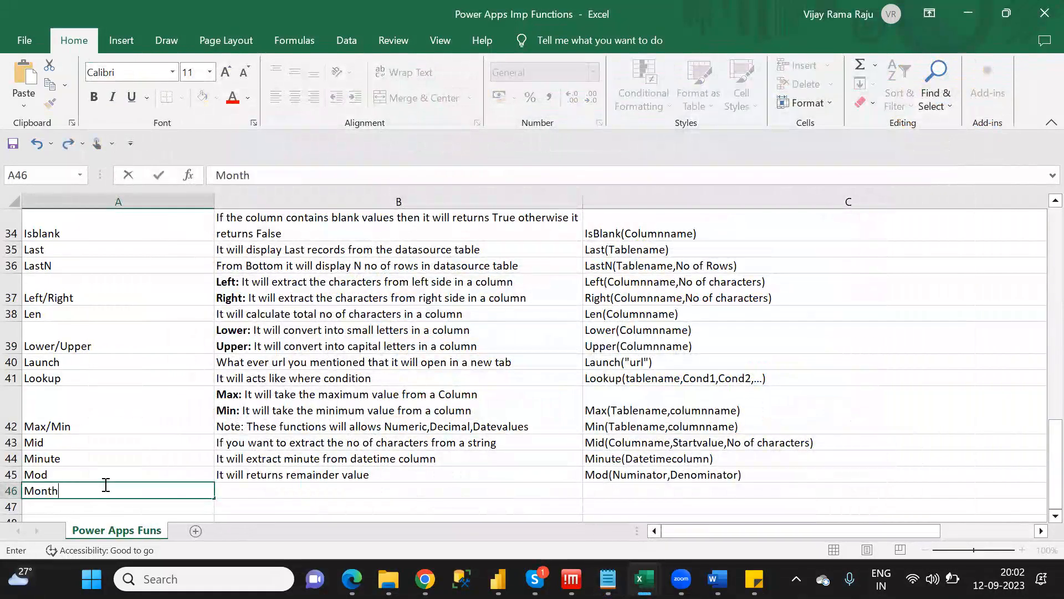
key(Tab)
Enter the Month description in cell B46: "It will extract month from datetime column".
text(O)
key(BackSpace)
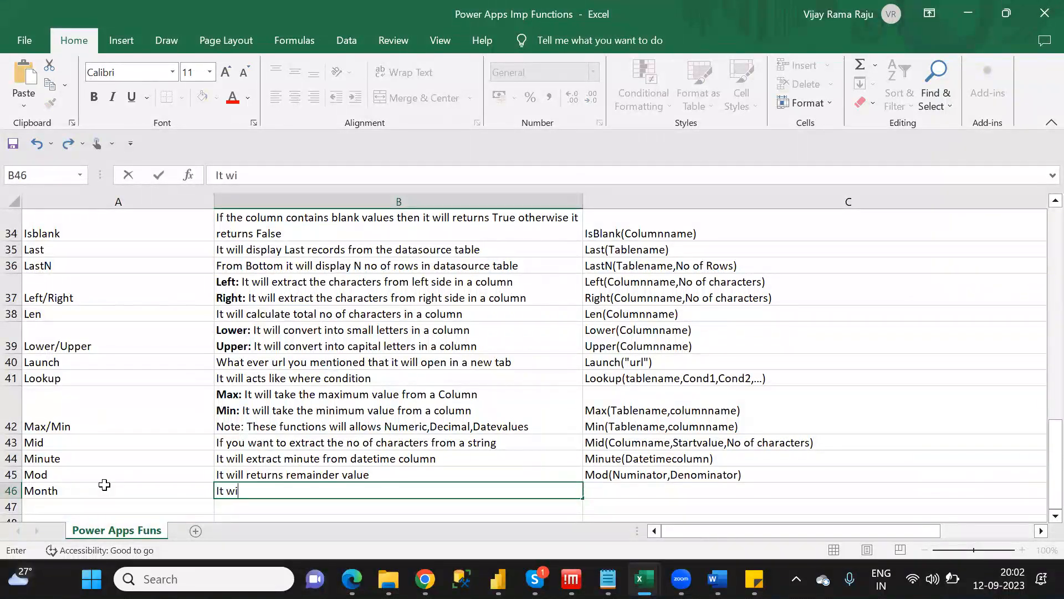
text(It will extract month)
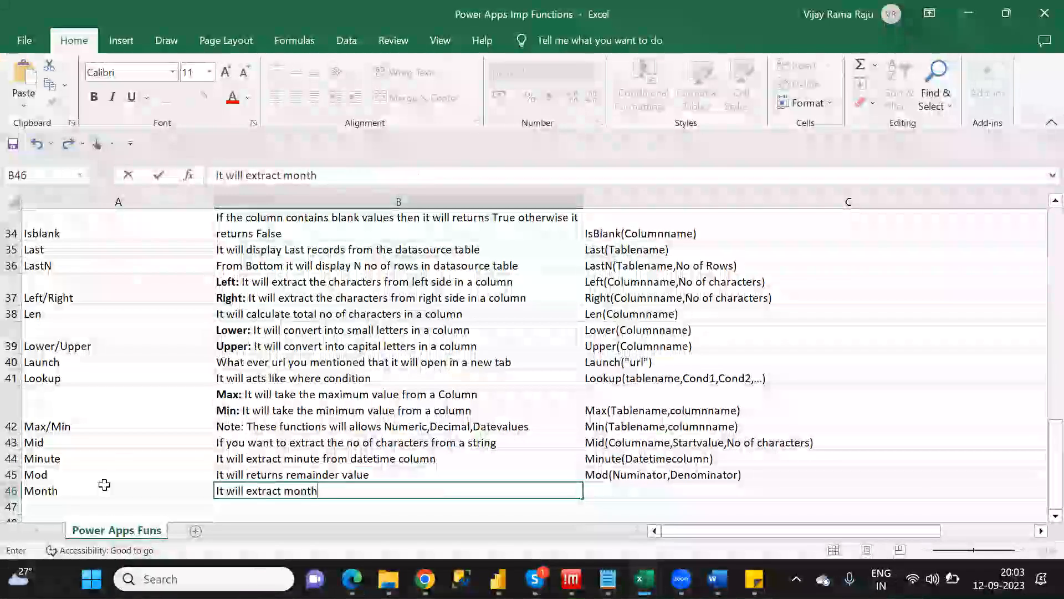
text( from t)
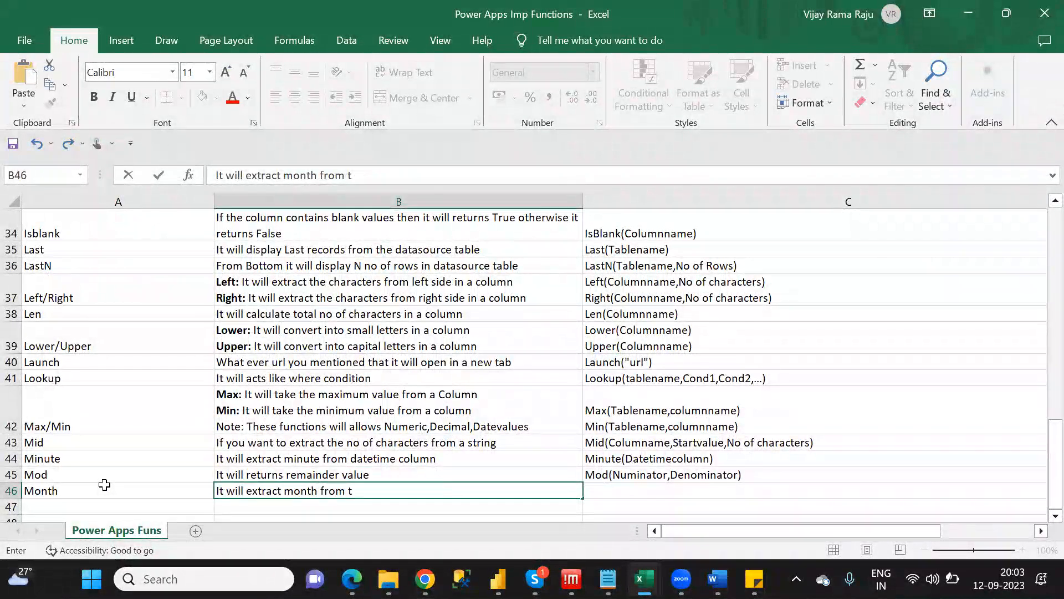
text(ate)
text(time column)
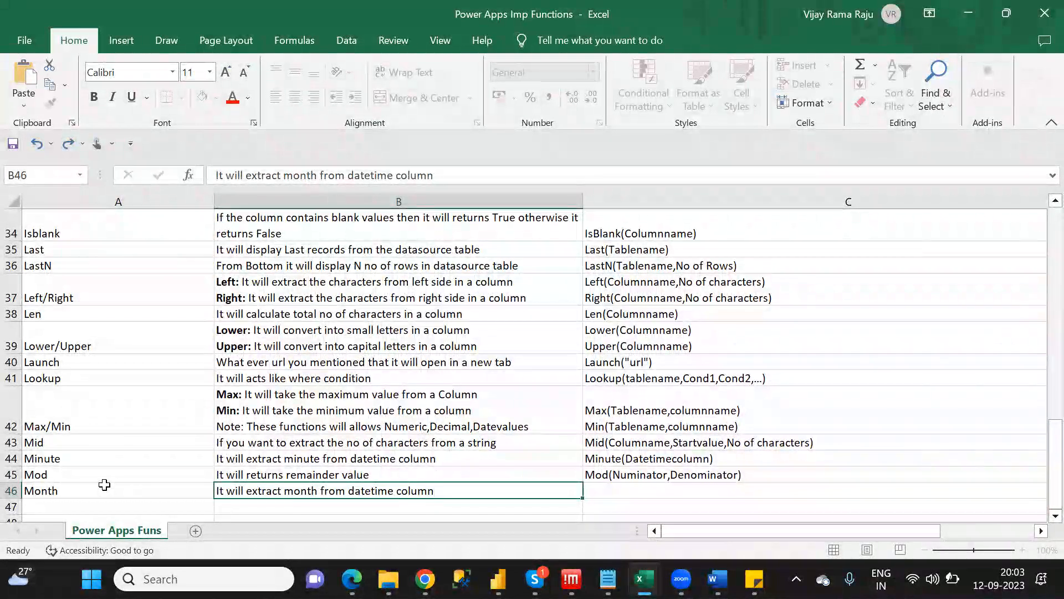
key(Tab)
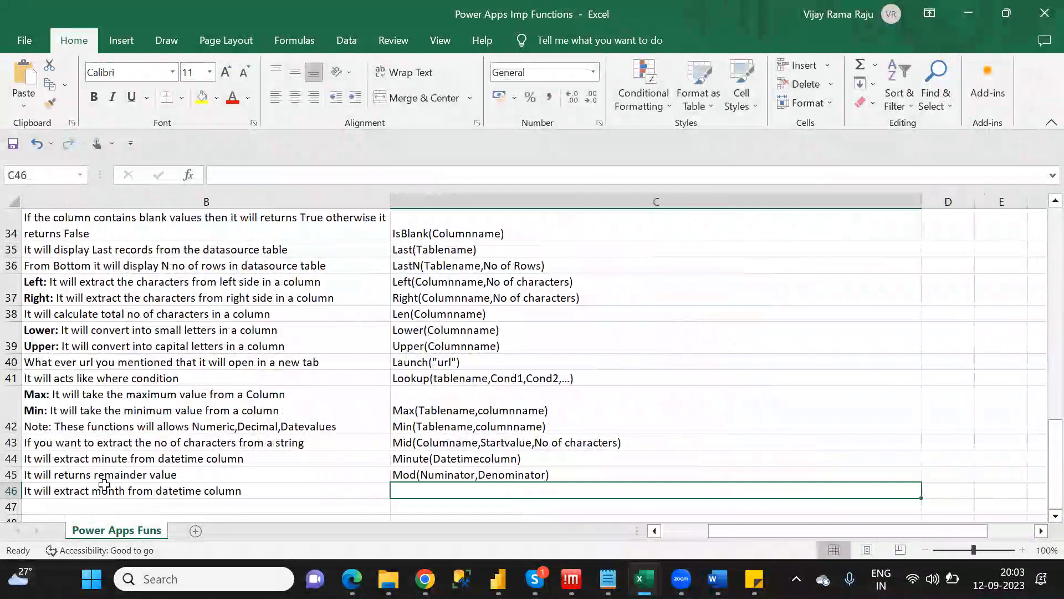
Enter the syntax "Month(datetimecolumn)" in cell C46, dismissing the low-battery notice, and save the workbook.
text(Month(datetimecolumns)
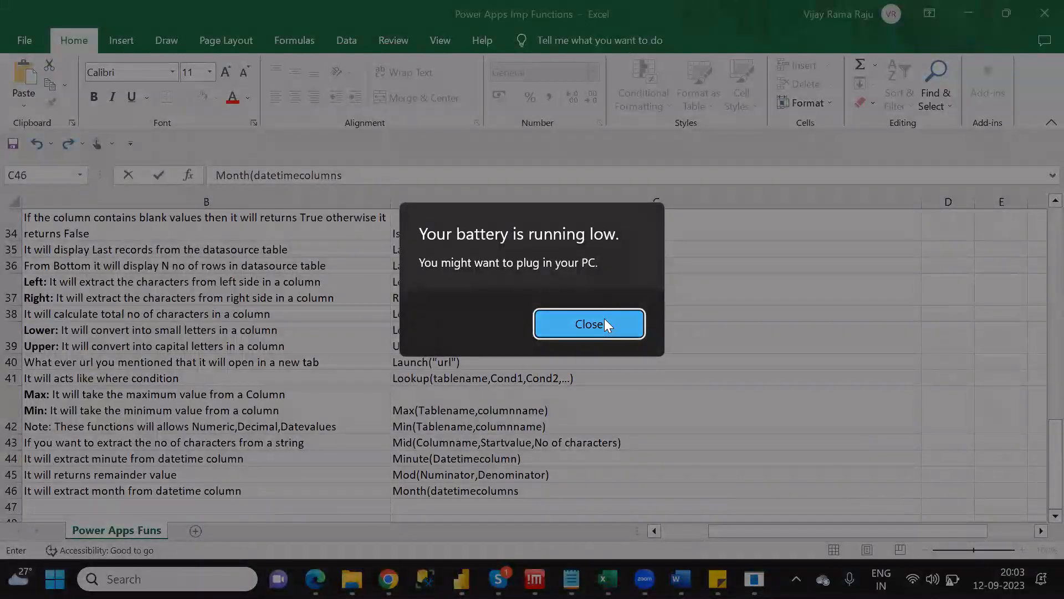
click(605, 318)
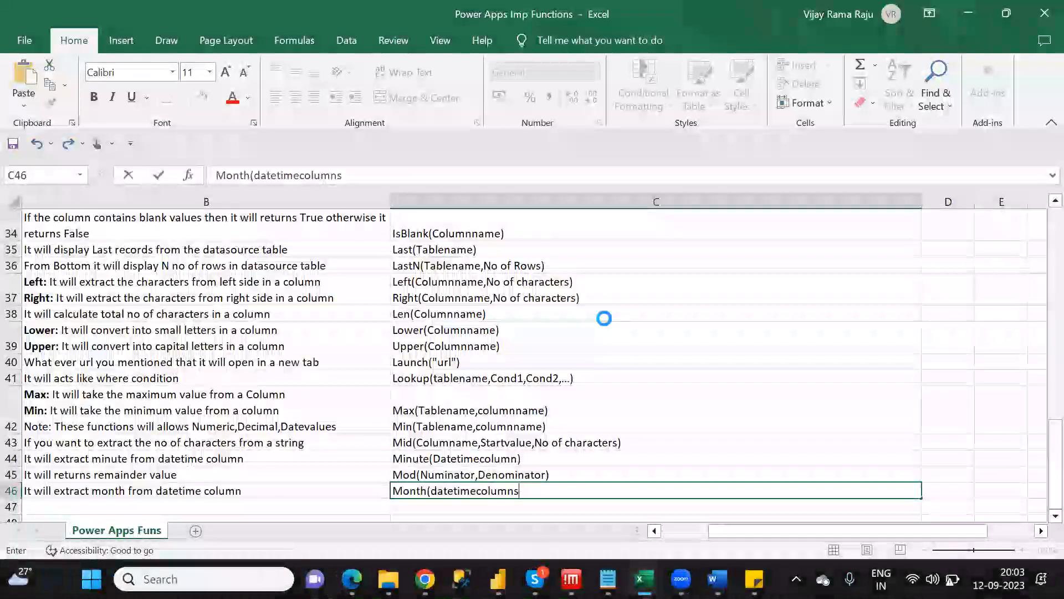
click(529, 488)
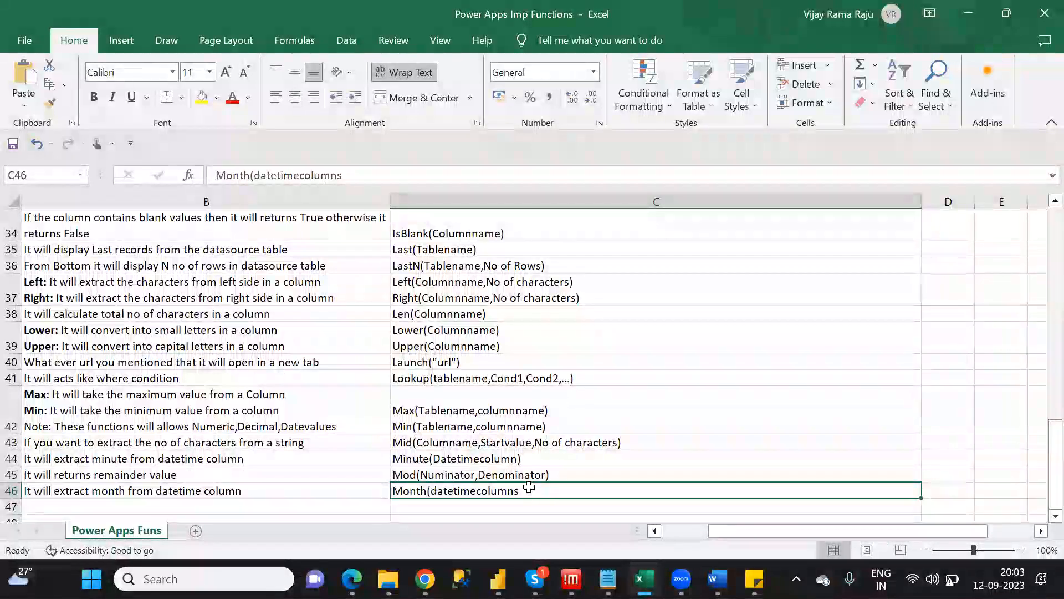
click(362, 175)
text())
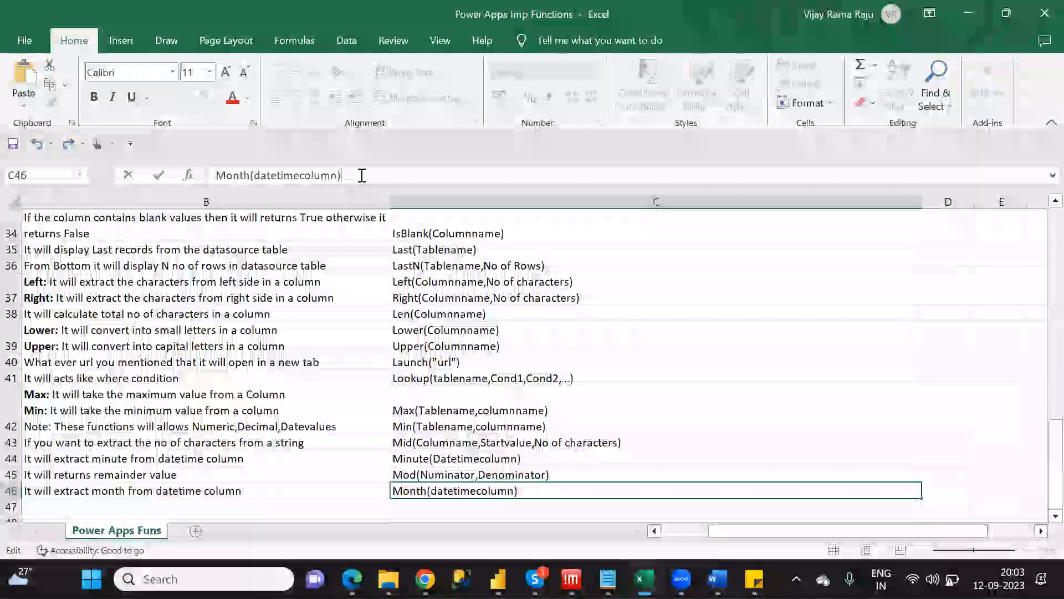
key(ctrl+s)
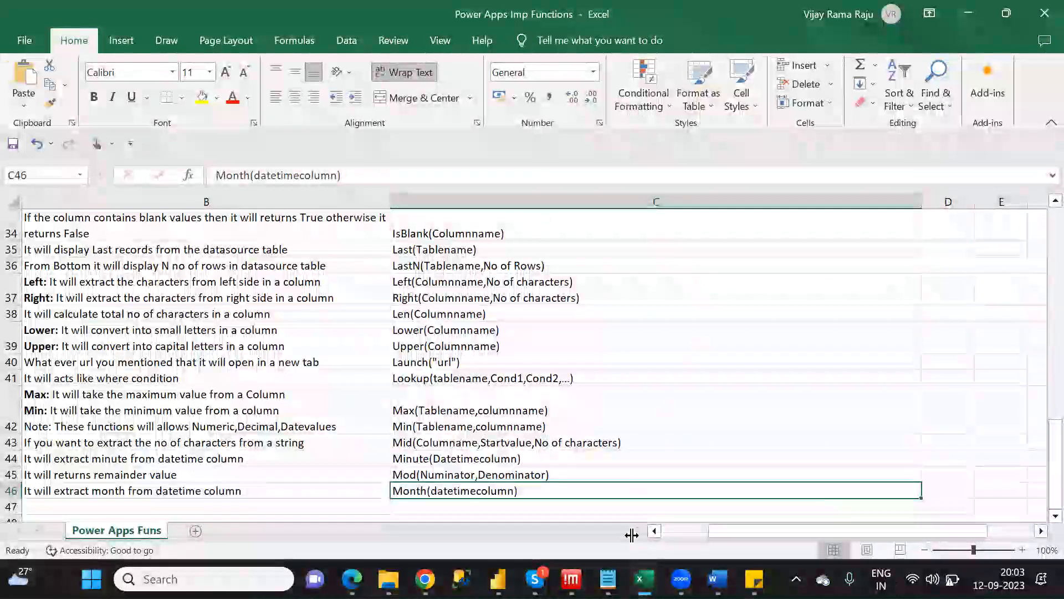
mouse_move(644, 578)
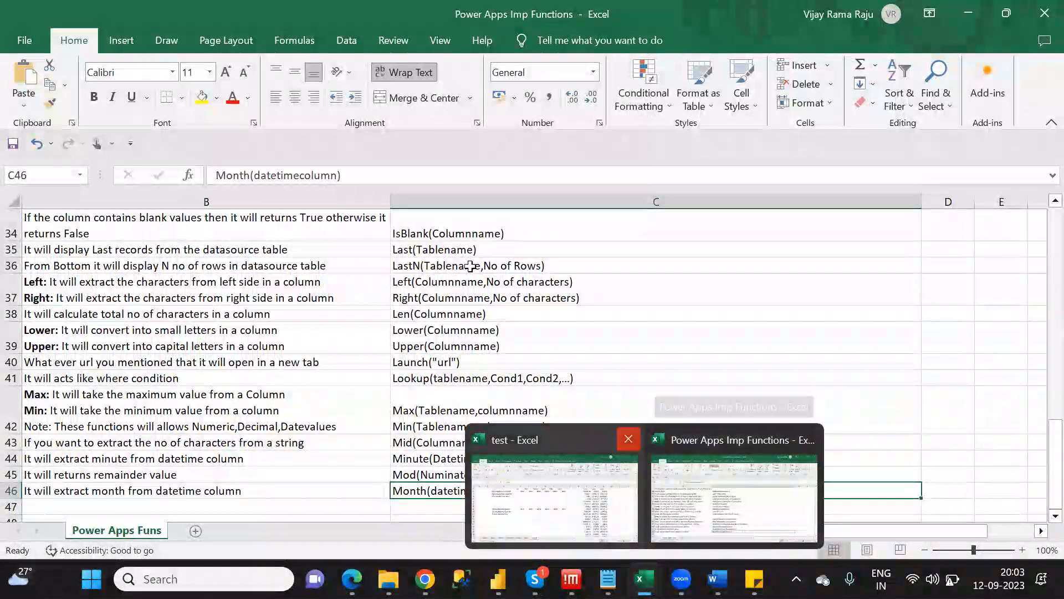
click(684, 523)
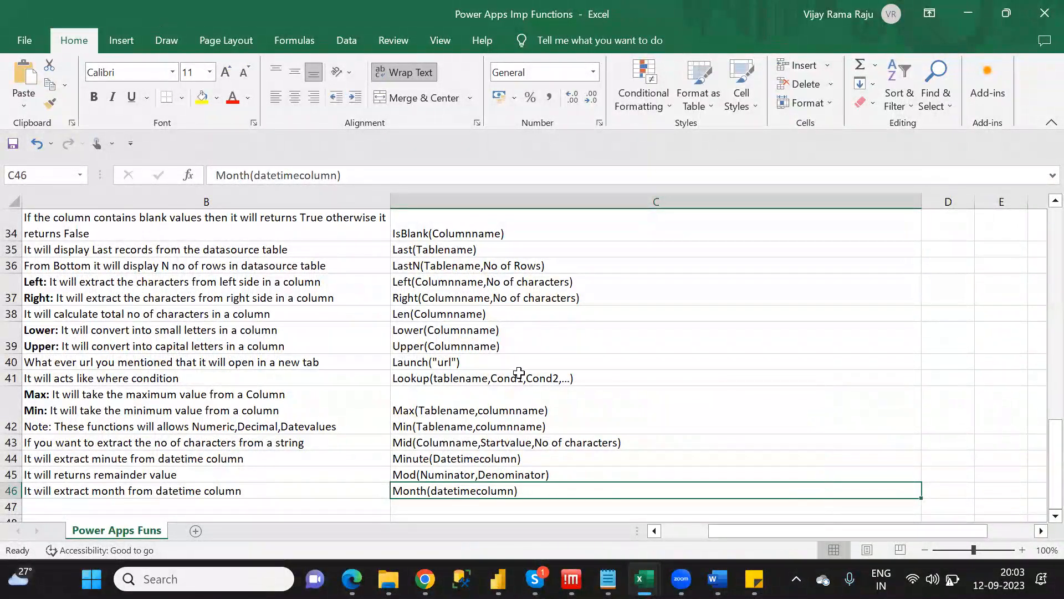
click(685, 527)
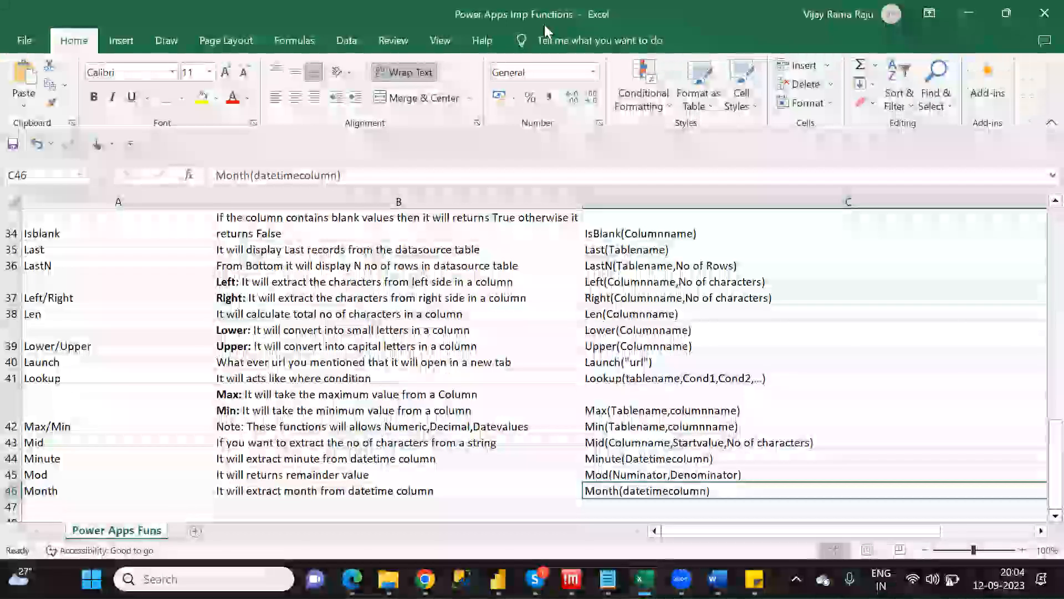
click(454, 18)
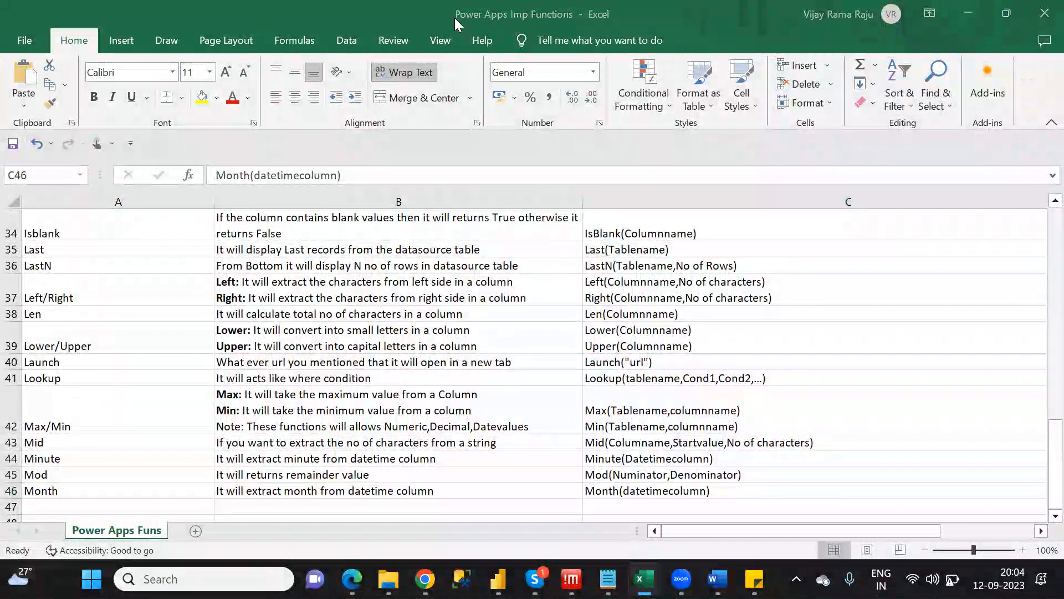